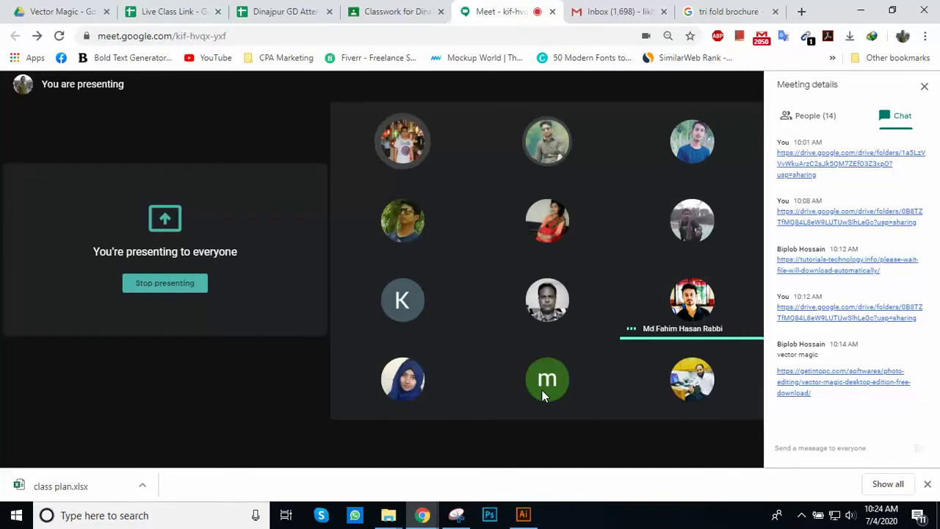
Step: Browse the 'tri fold brochure' image results and preview the black-and-red VectorStock tri-fold template
left_click(723, 15)
scroll(584, 313, "down", 2)
scroll(584, 314, "up", 2)
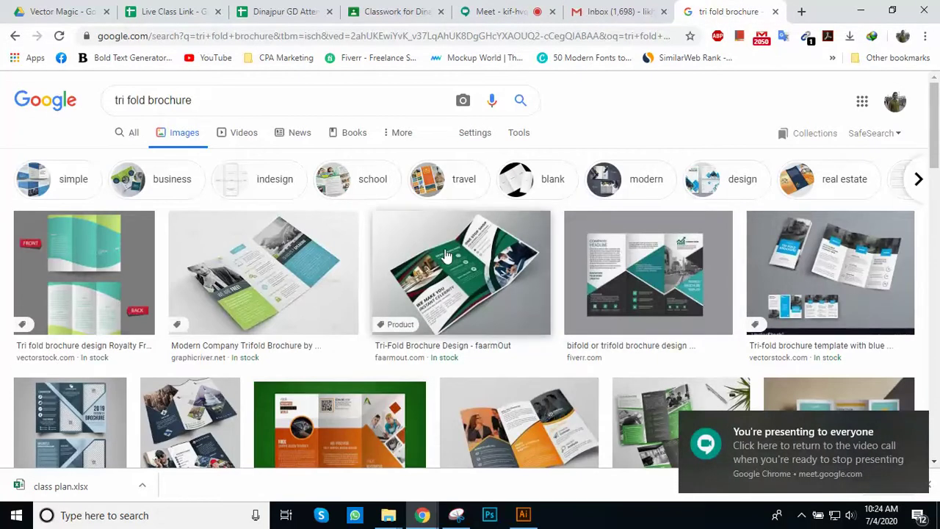
scroll(359, 277, "down", 1)
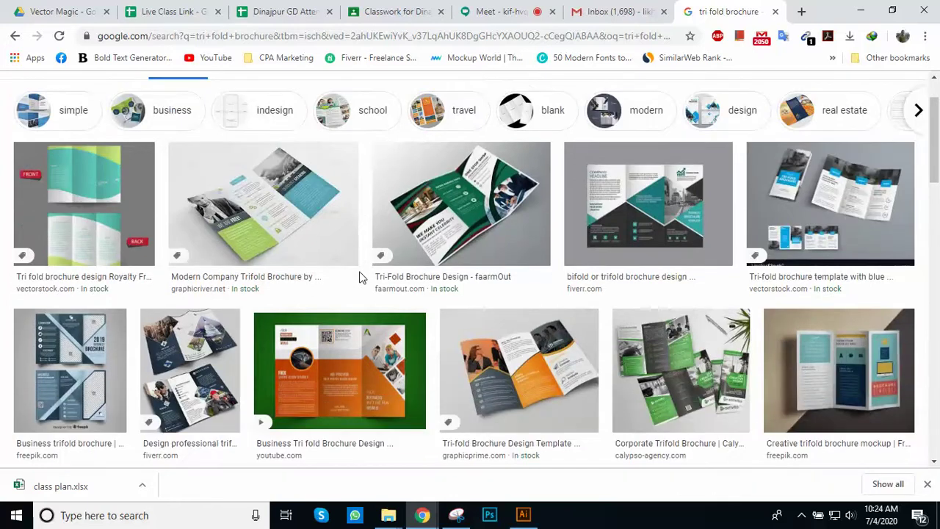
scroll(311, 294, "up", 1)
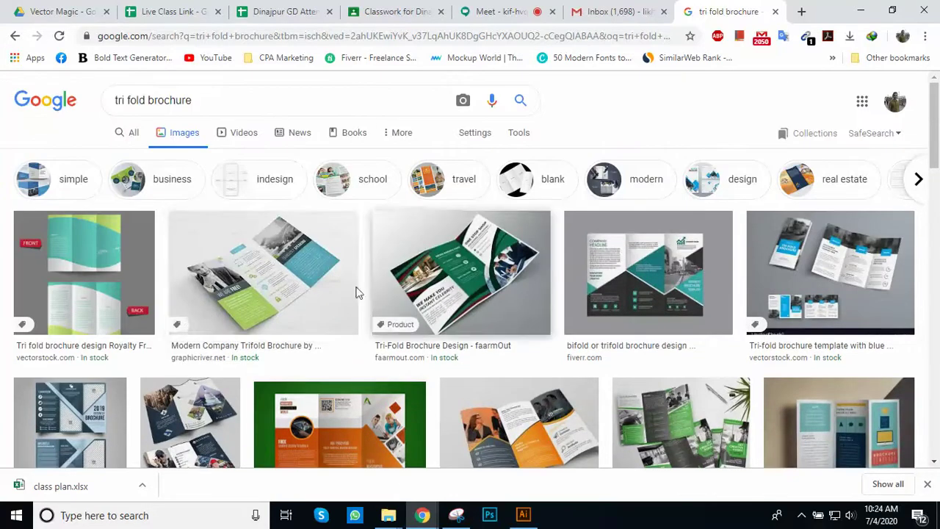
scroll(436, 269, "down", 2)
scroll(441, 268, "up", 2)
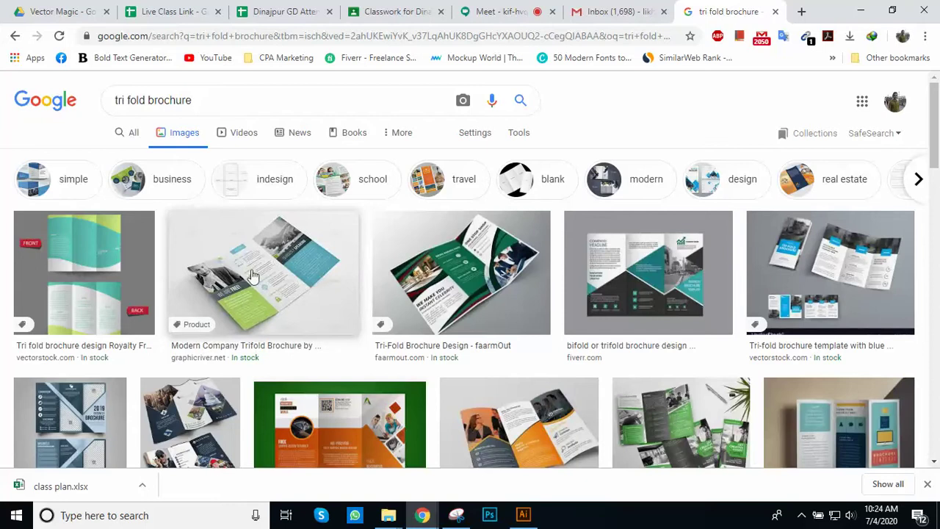
scroll(506, 292, "down", 2)
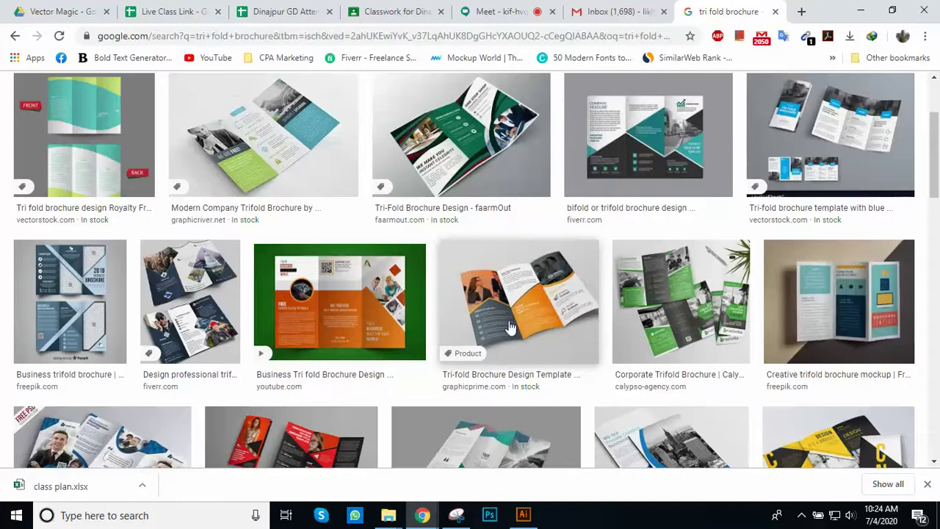
scroll(510, 328, "down", 1)
scroll(518, 367, "up", 3)
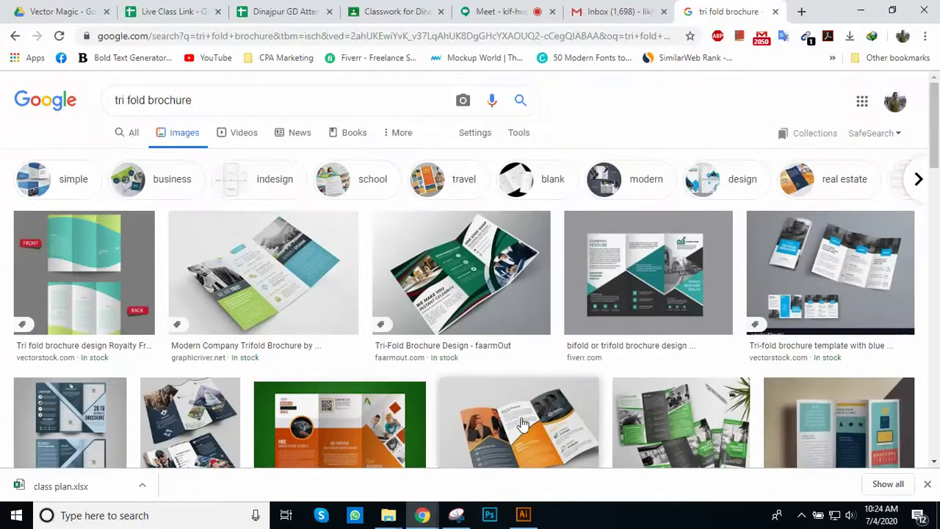
scroll(521, 424, "down", 1)
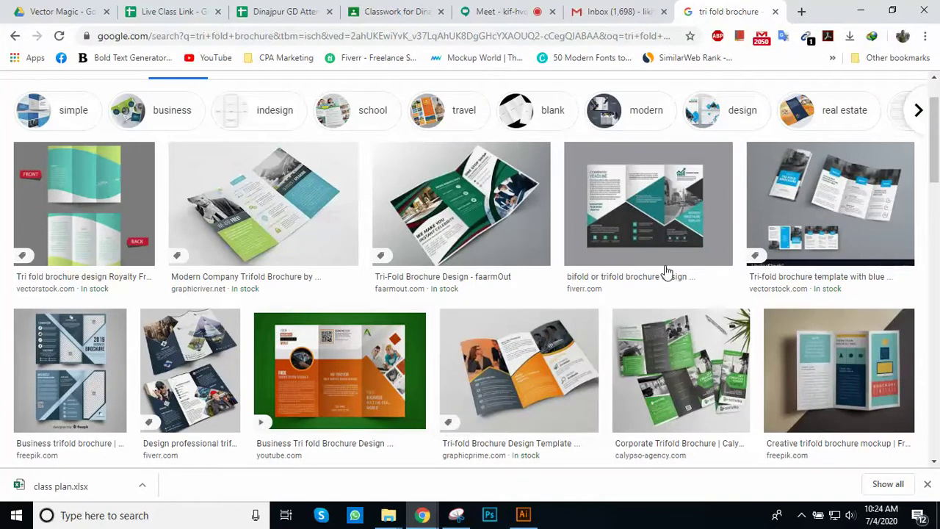
scroll(514, 330, "down", 3)
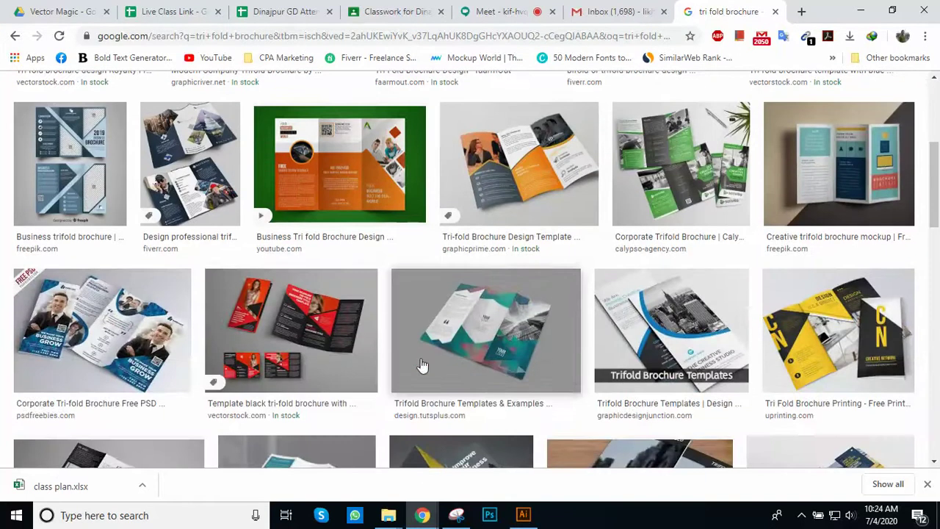
left_click(307, 316)
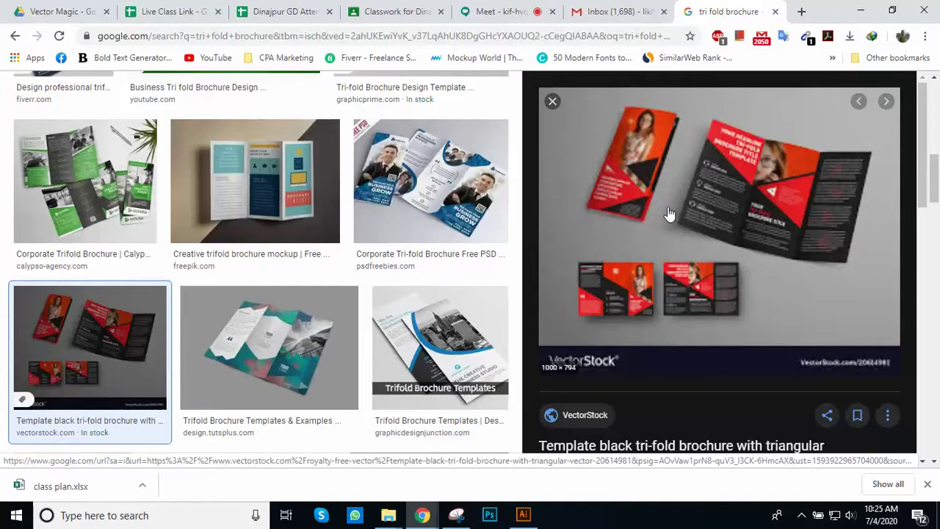
Step: Glance back at the brochure results, then return to the Meet call's presented screen
left_click(499, 12)
mouse_move(575, 305)
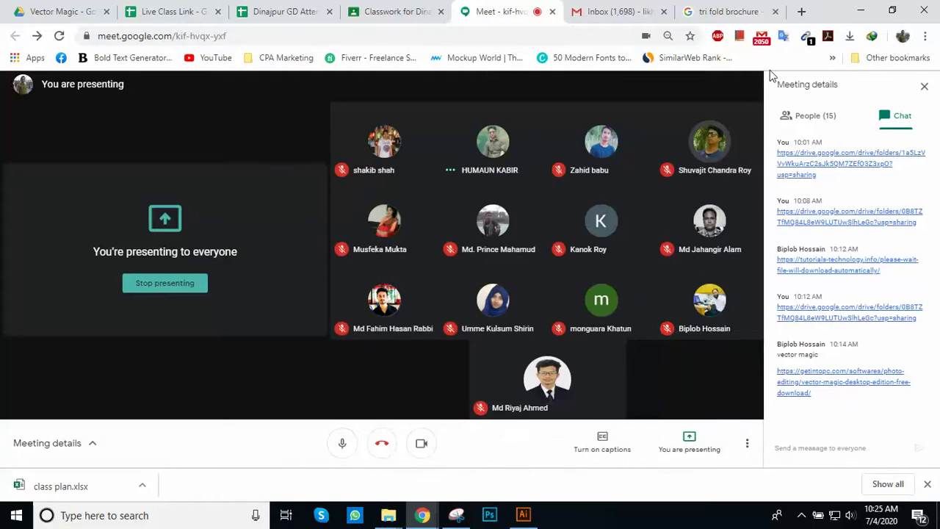
left_click(733, 12)
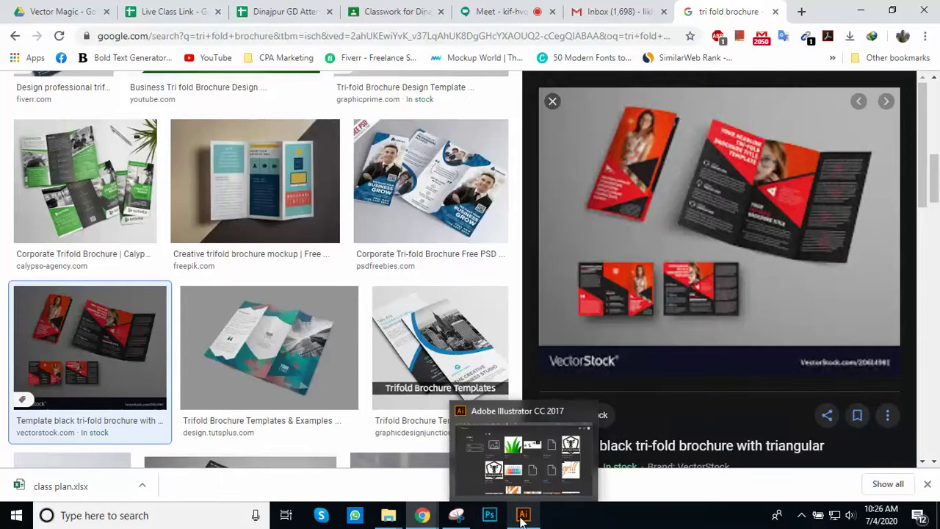
mouse_move(422, 514)
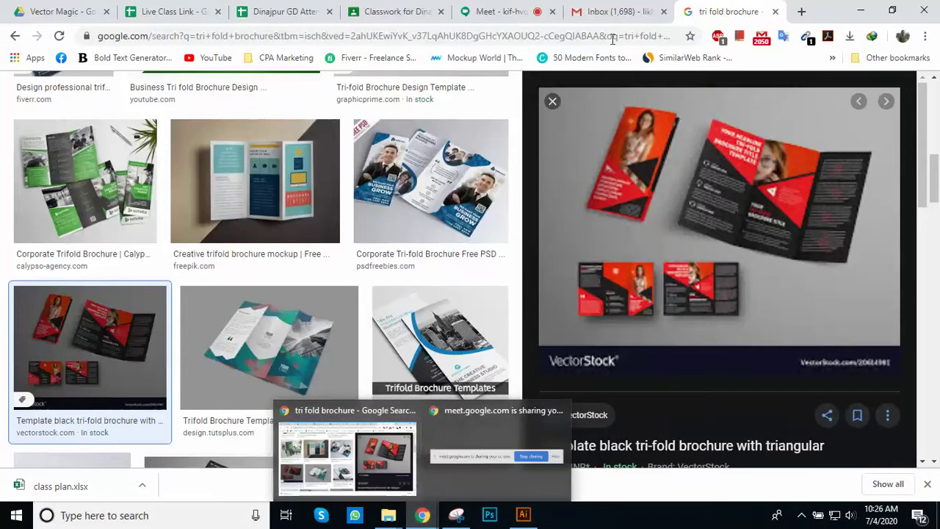
left_click(496, 13)
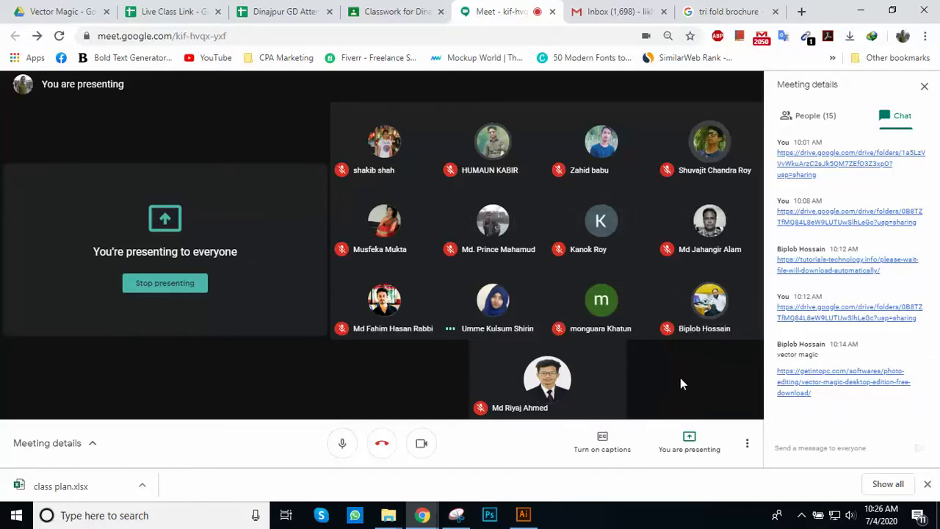
left_click(523, 515)
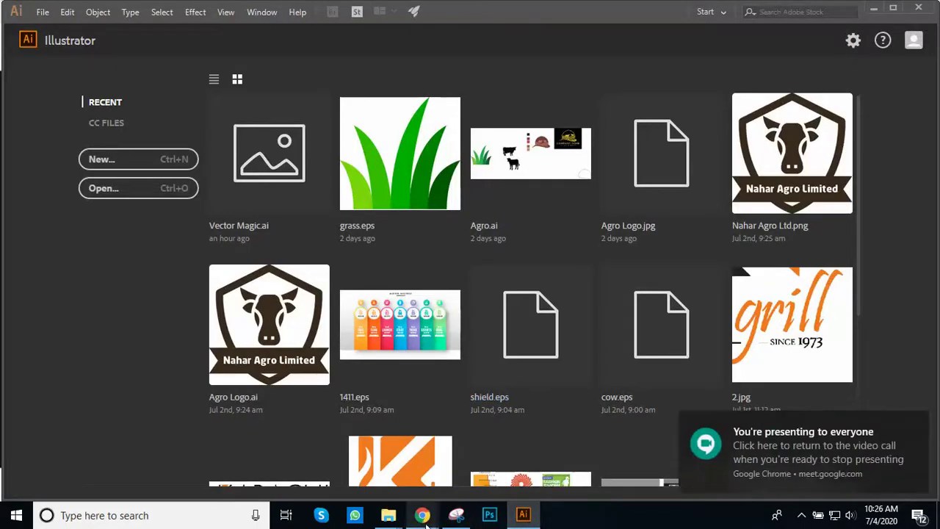
mouse_move(422, 514)
left_click(404, 465)
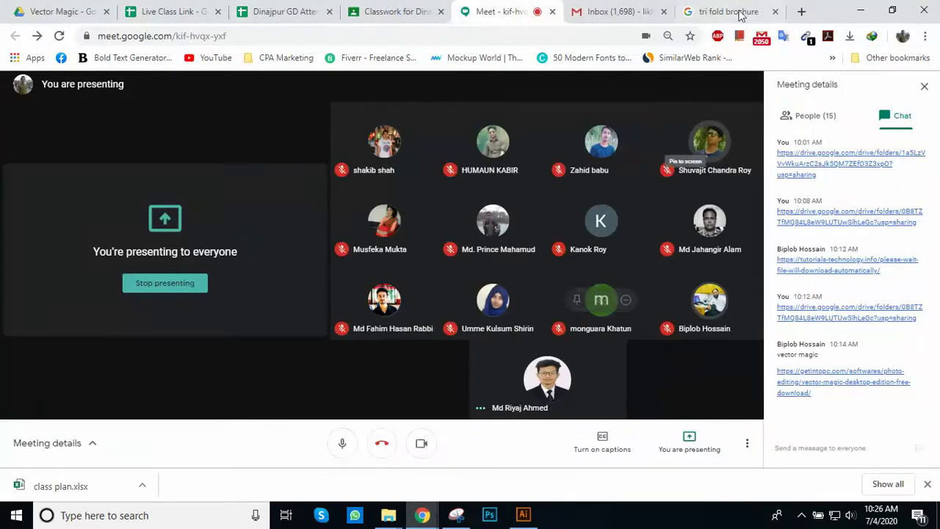
left_click(727, 11)
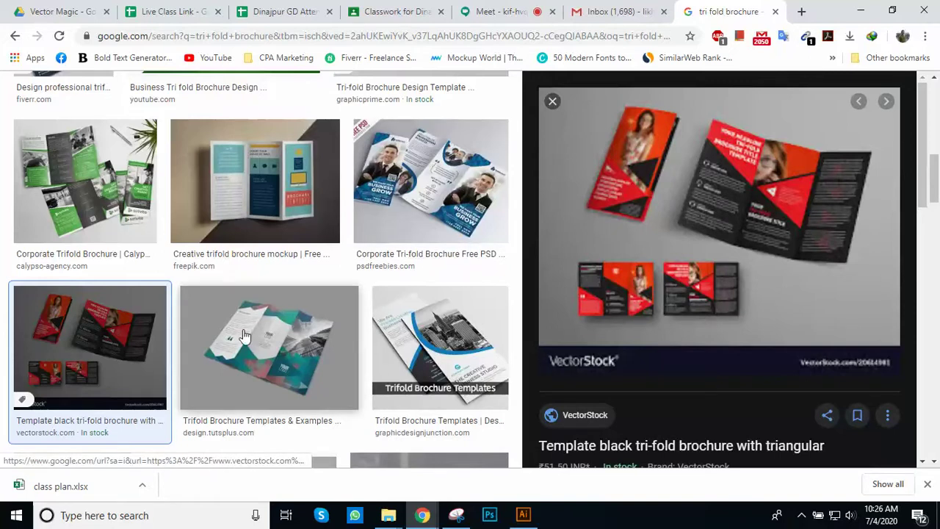
left_click(552, 101)
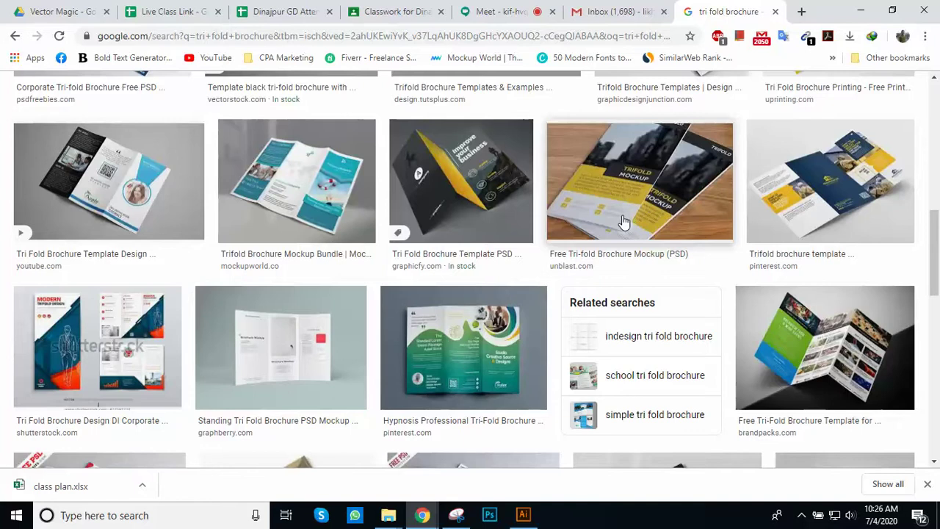
scroll(624, 222, "up", 3)
left_click(545, 14)
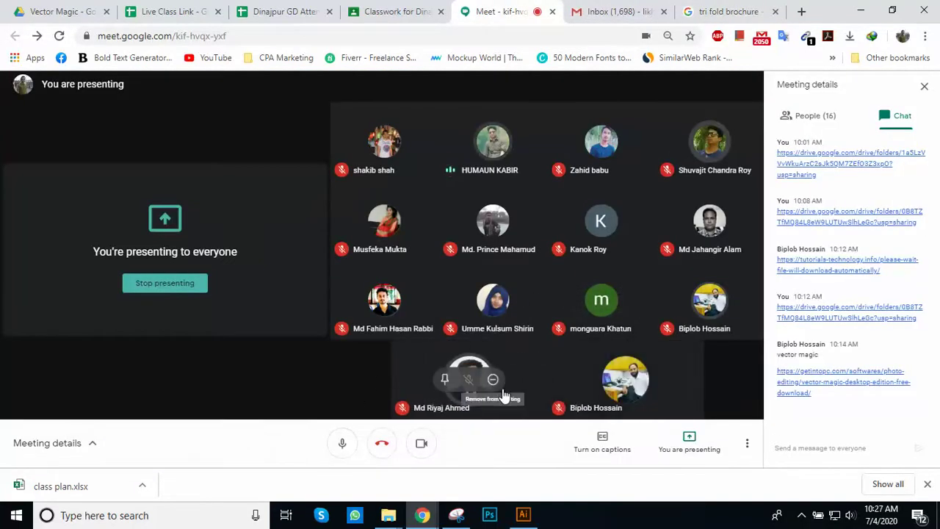
left_click(525, 516)
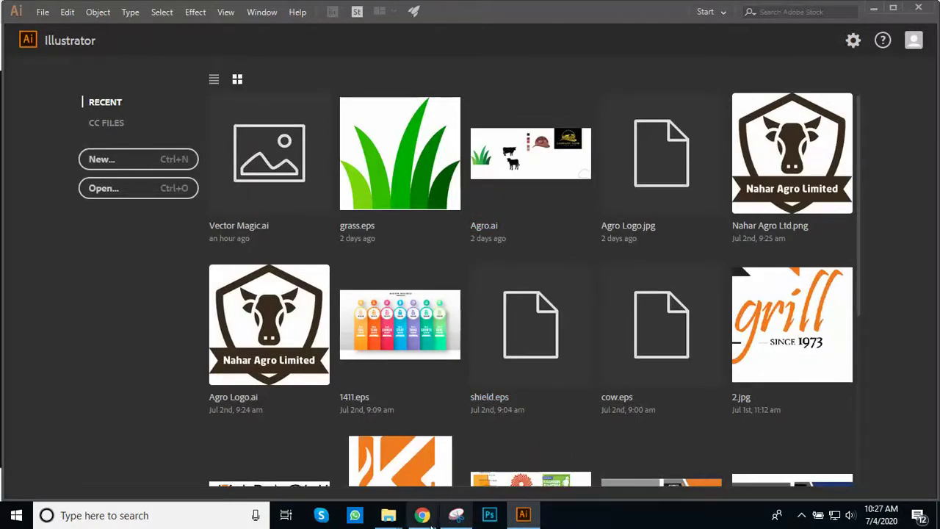
mouse_move(423, 516)
left_click(345, 471)
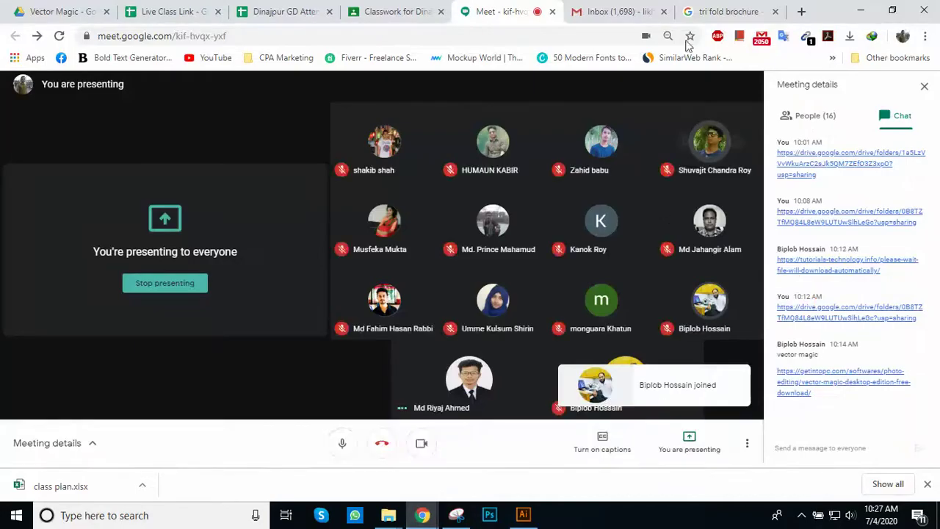
left_click(727, 11)
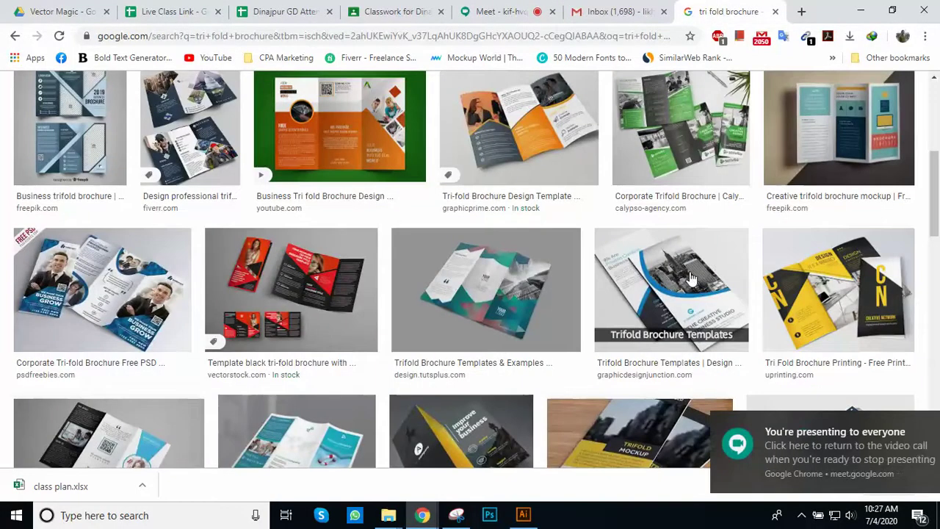
left_click(300, 306)
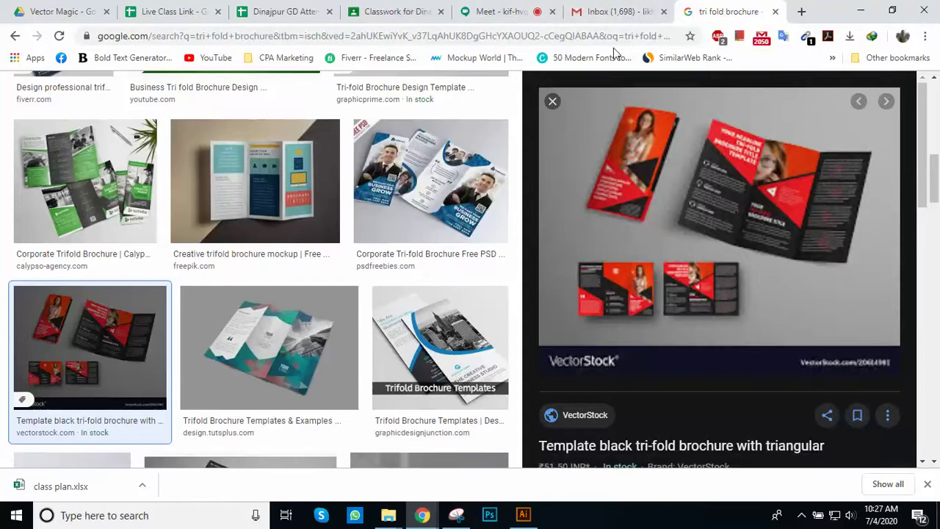
left_click(479, 13)
Step: Start a new document from Illustrator's start screen with File > New
left_click(534, 515)
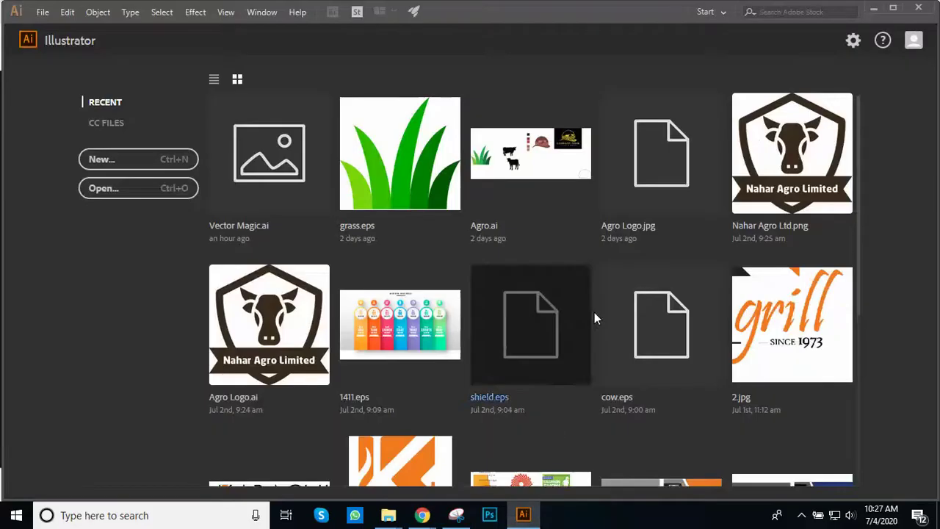
left_click(43, 12)
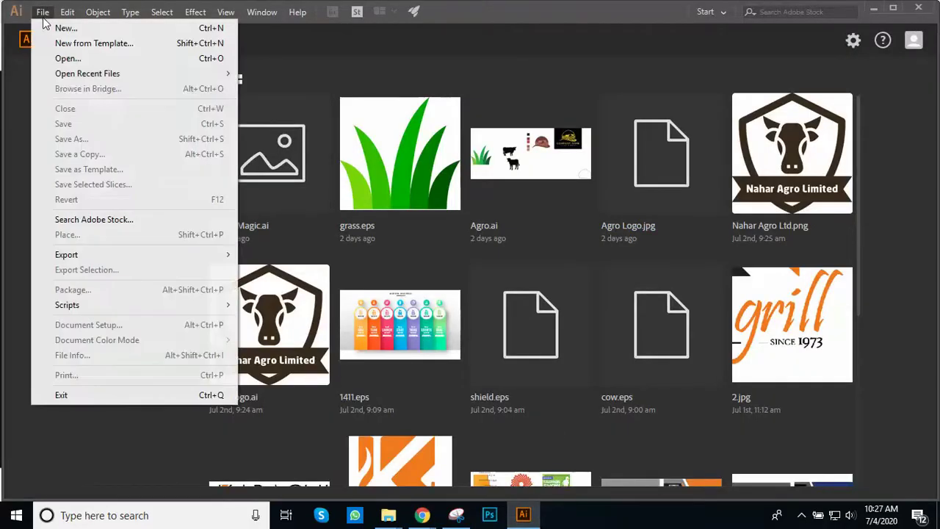
left_click(70, 29)
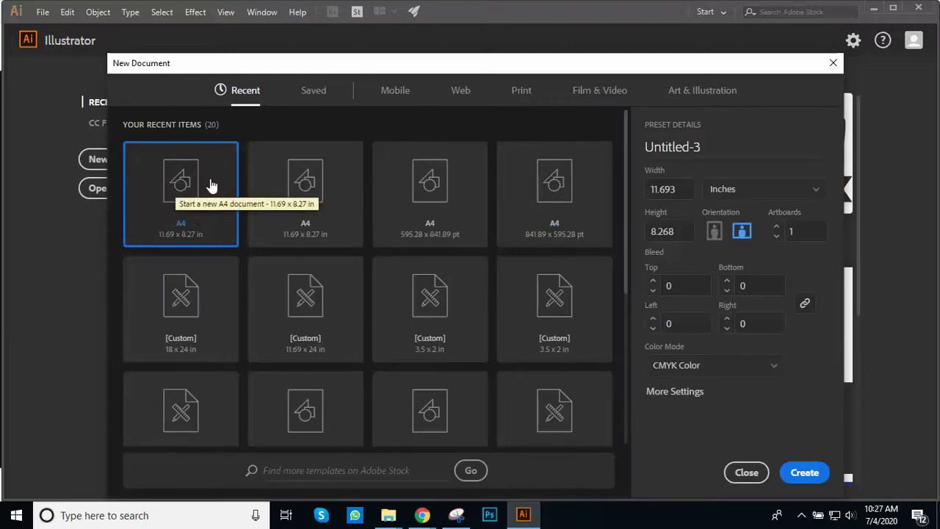
Step: Choose the Print A4 preset in inches, landscape, with 2 artboards and 0.125 bleed
left_click(521, 96)
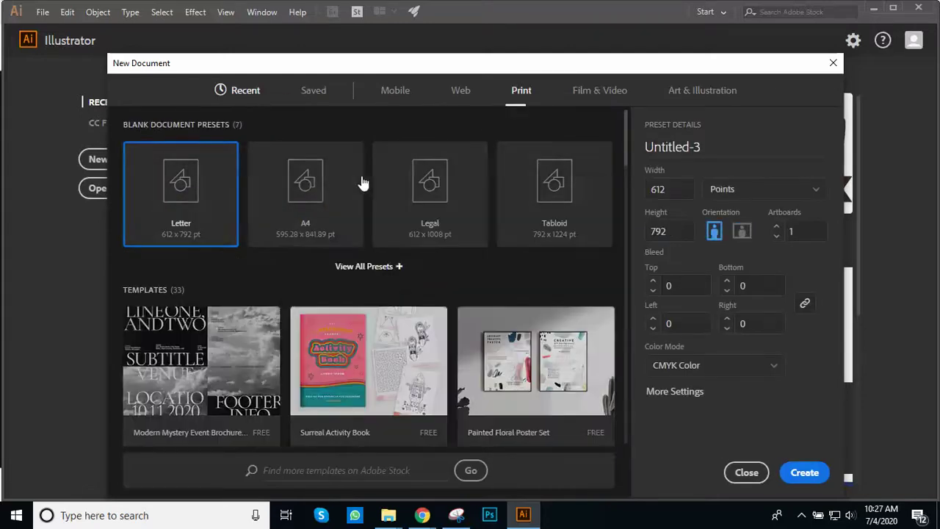
left_click(308, 187)
scroll(617, 294, "down", 5)
scroll(581, 295, "up", 5)
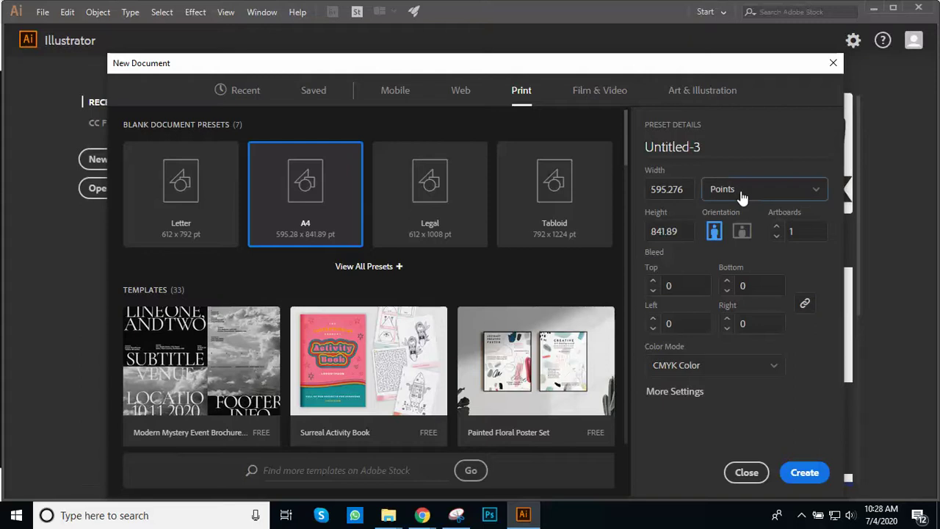
left_click(741, 194)
left_click(735, 266)
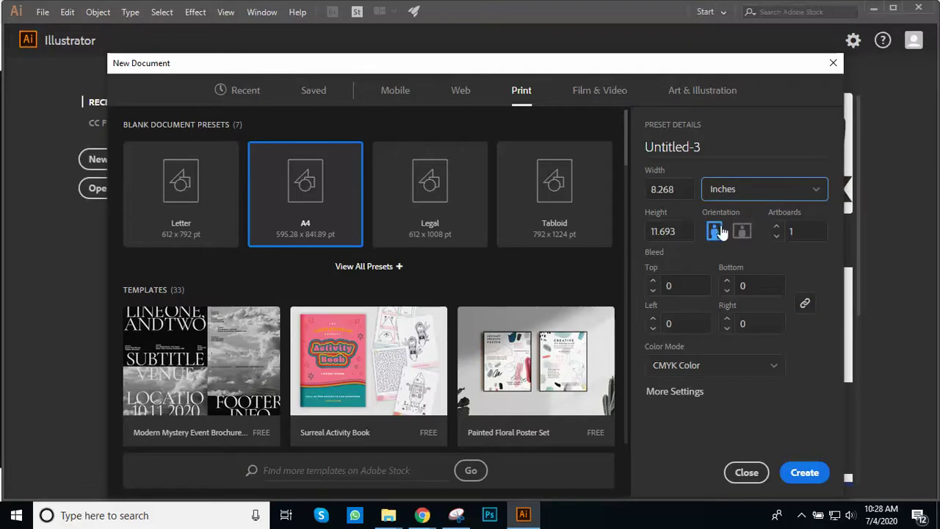
left_click(744, 233)
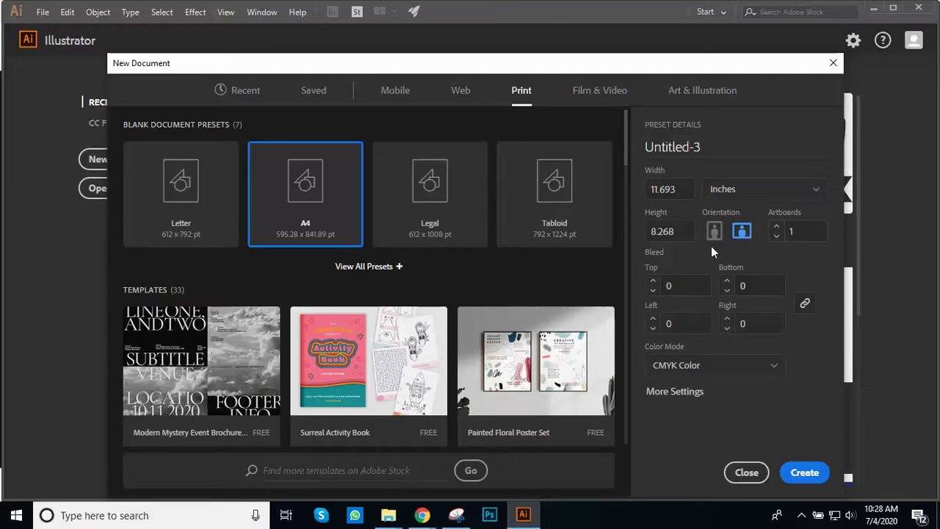
left_click(777, 229)
left_click(652, 283)
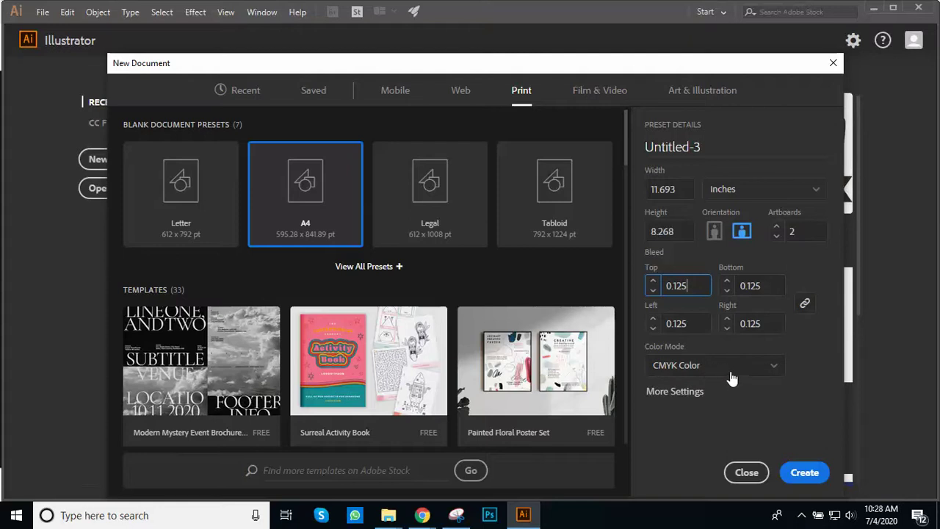
Step: Check More Settings (CMYK, 0.125 bleed) and create the two-artboard A4 landscape document
left_click(676, 395)
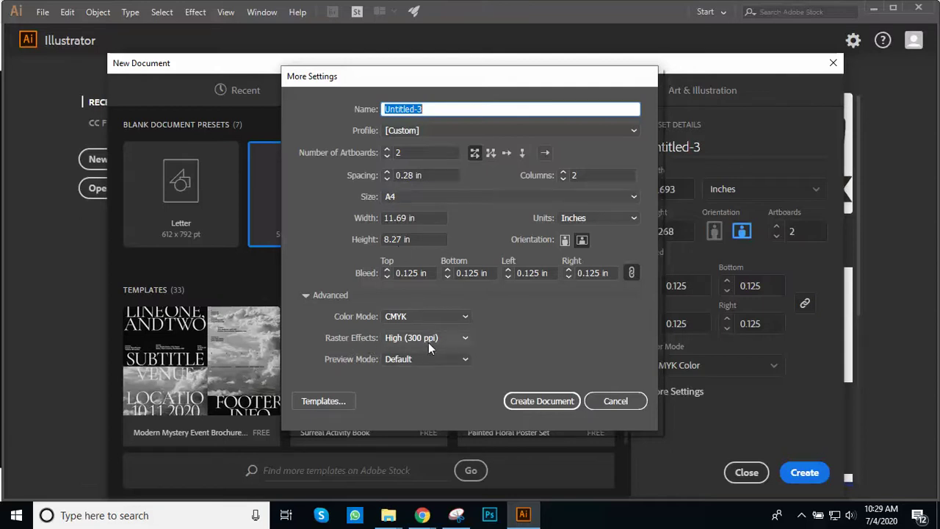
left_click(615, 402)
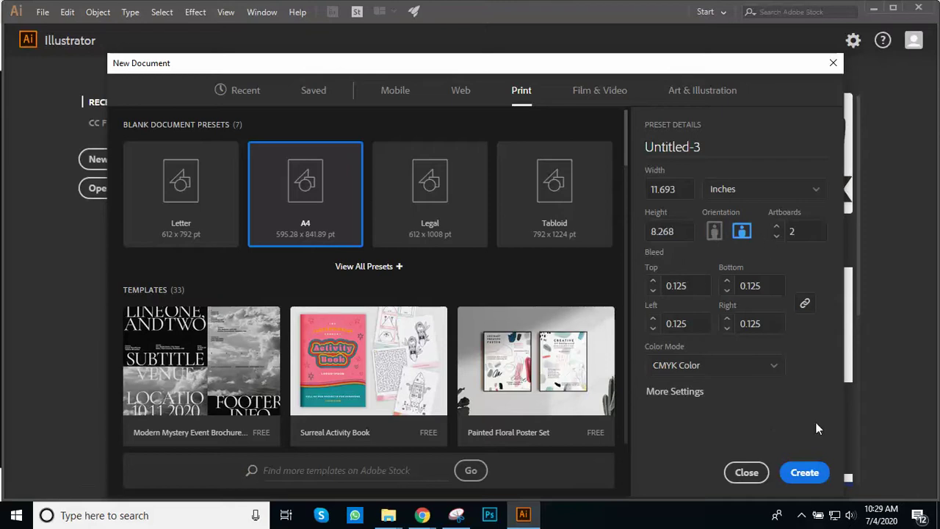
left_click(806, 474)
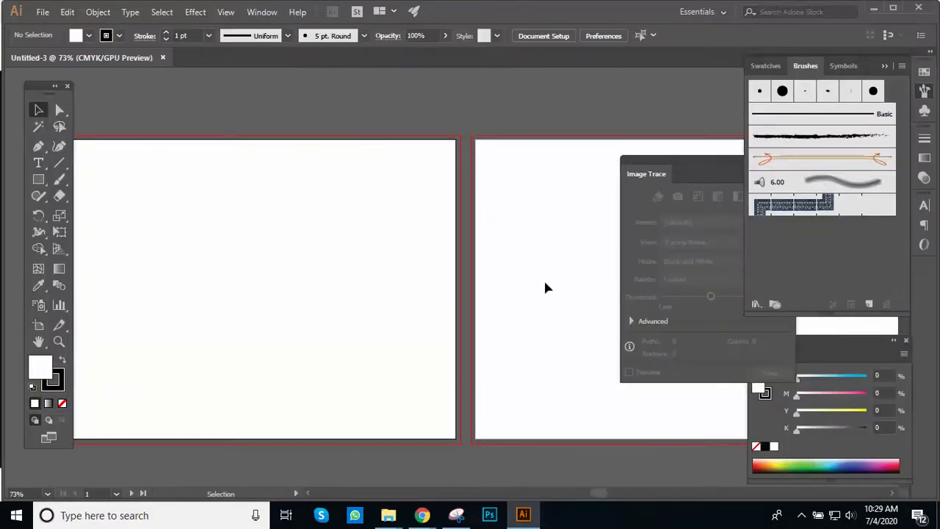
Step: Zoom in on the first artboard, framing its top-left corner
key("z")
left_click(437, 233, "alt")
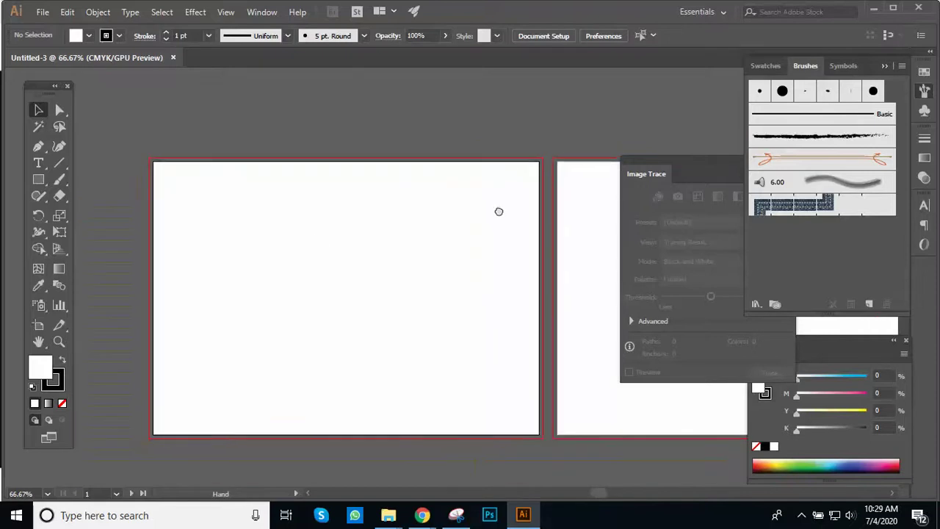
left_click(321, 239)
left_click_drag(319, 235, 299, 191)
left_click(350, 212, "alt")
left_click_drag(350, 213, 335, 197)
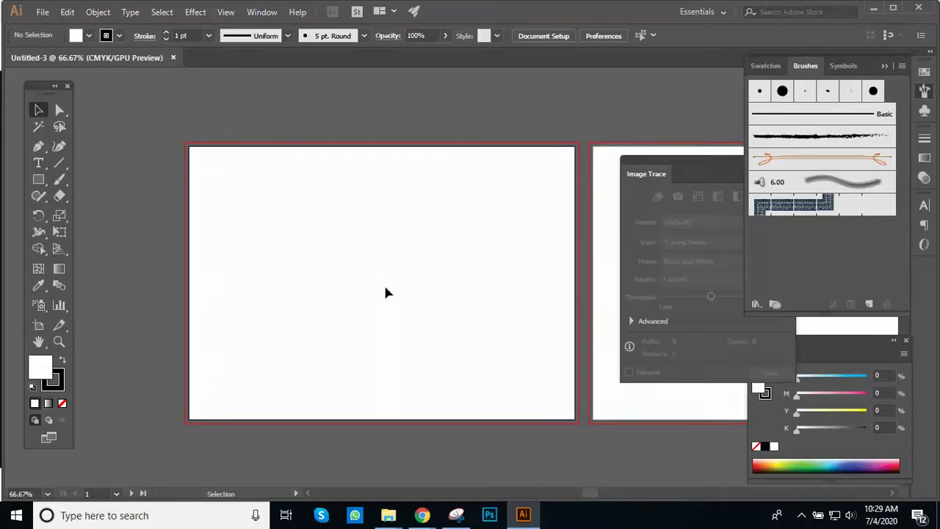
left_click(374, 224, "ctrl")
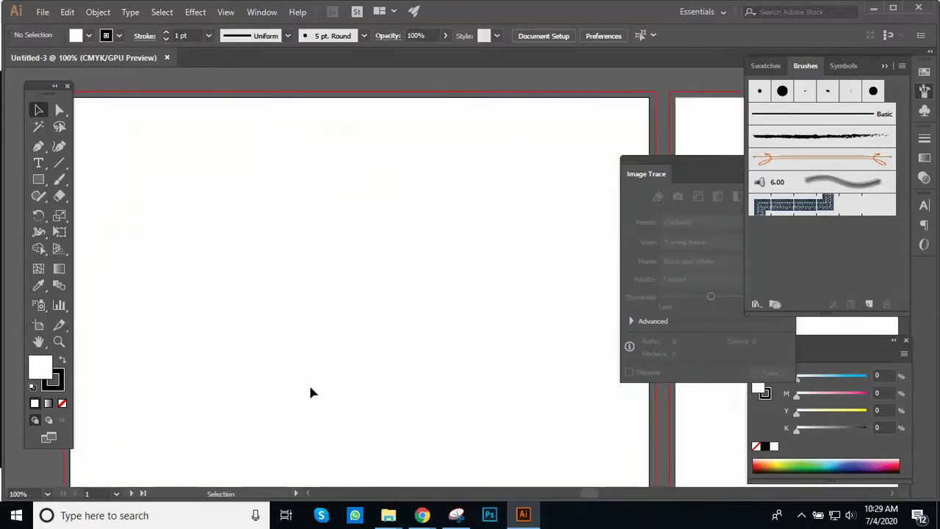
left_click(489, 241, "ctrl+alt")
left_click_drag(481, 231, 510, 168)
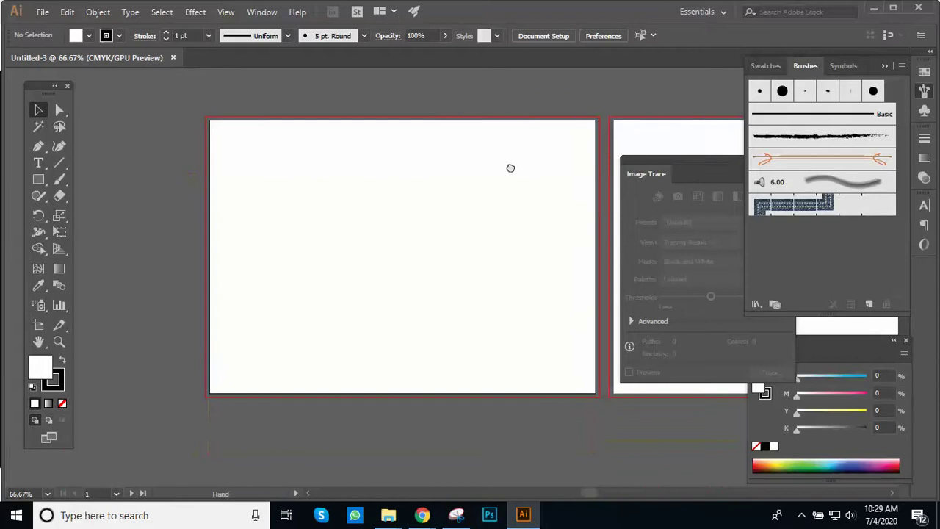
left_click(423, 191, "ctrl")
left_click_drag(422, 183, 382, 139)
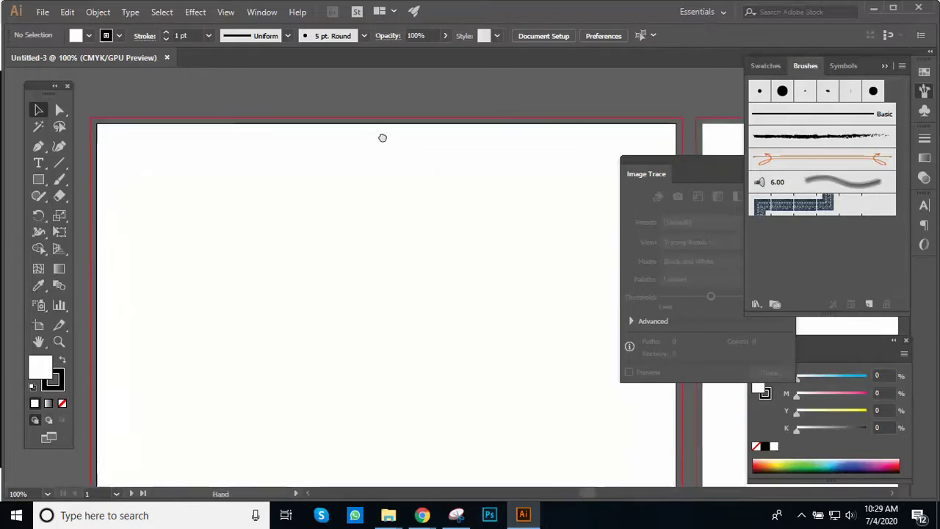
Step: Pick the Rectangle tool with a red fill and no stroke
left_click(38, 179)
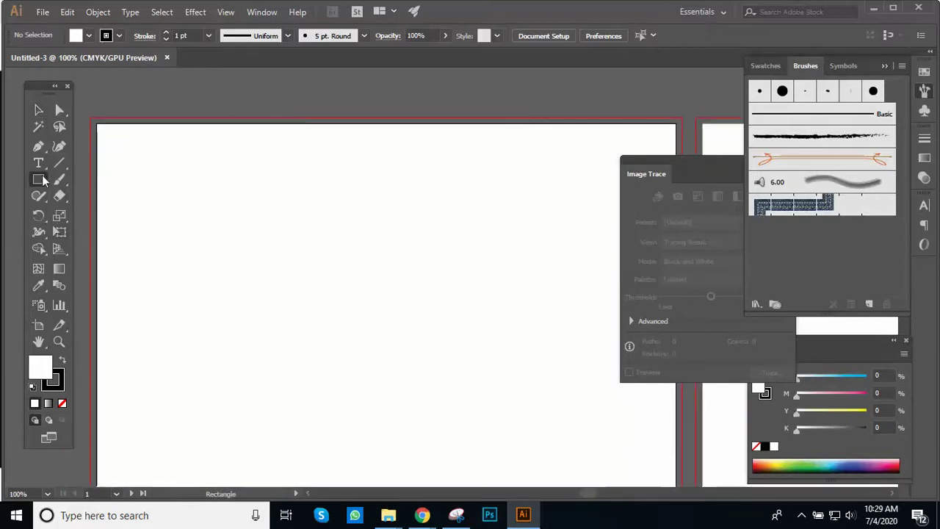
double_click(39, 365)
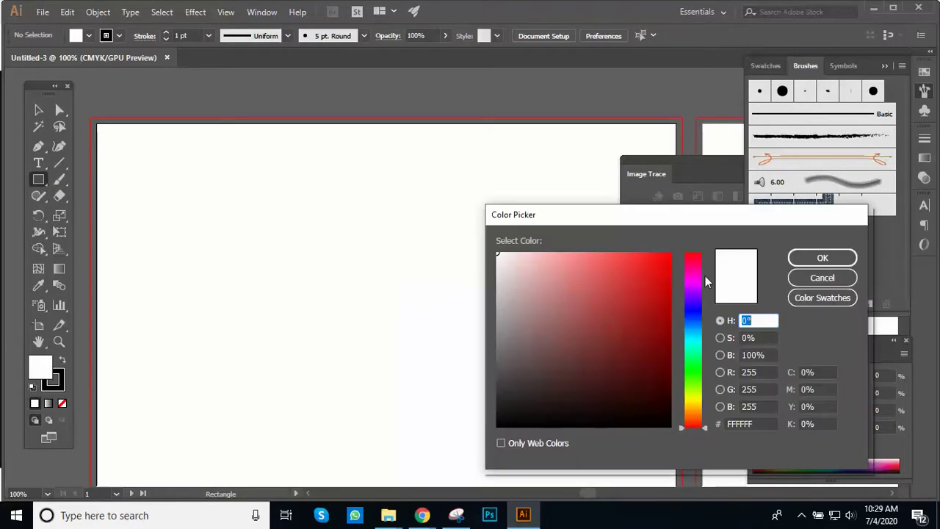
left_click(650, 275)
left_click(819, 258)
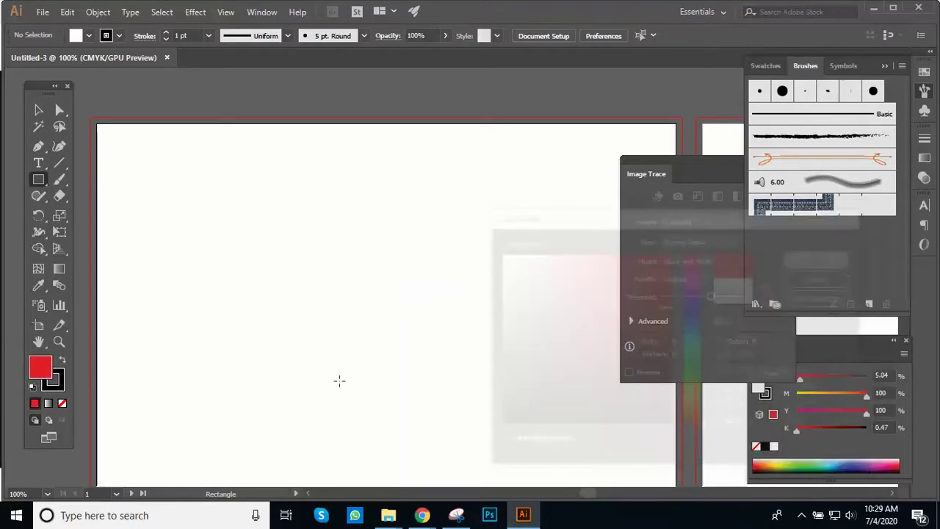
key("x")
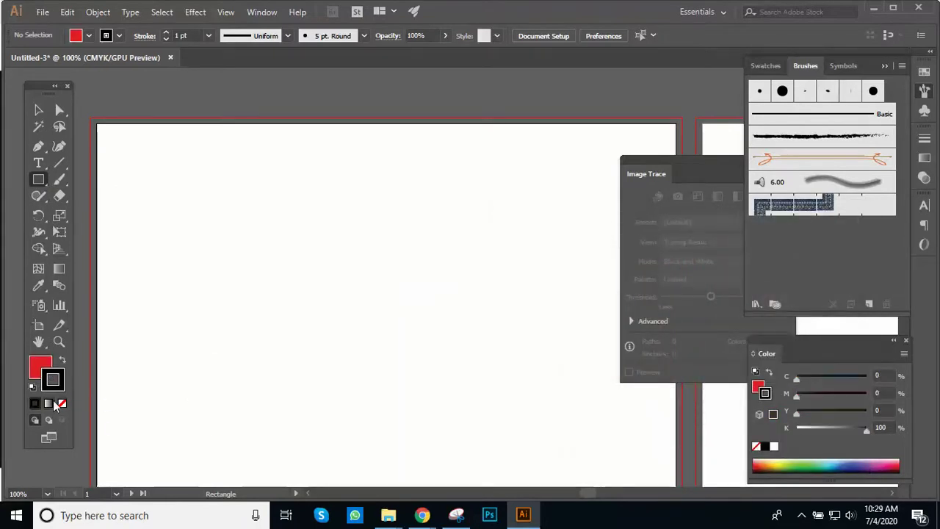
left_click(62, 403)
left_click(38, 364)
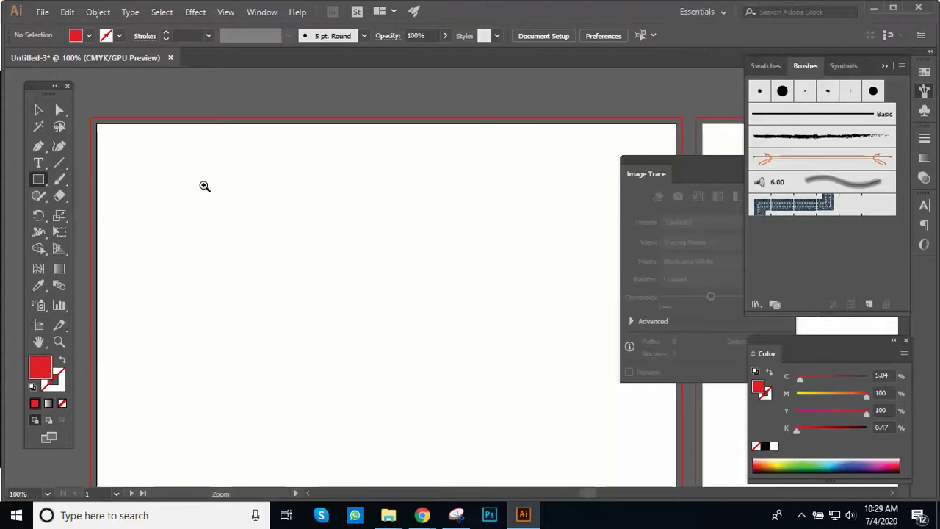
Step: Draw the red rectangle from the artboard's top-left to bottom-right bleed corner, then deselect it
left_click(204, 185)
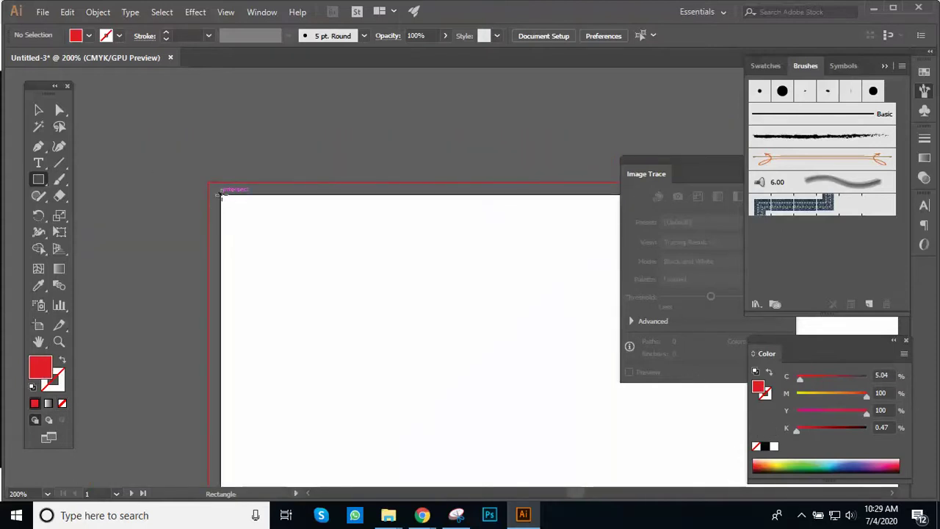
left_click_drag(221, 193, 562, 431)
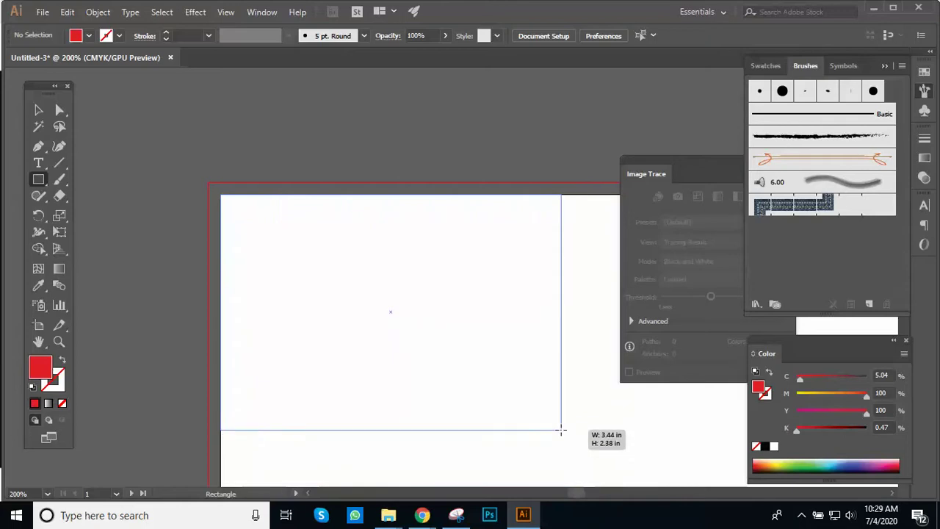
left_click_drag(561, 431, 609, 285)
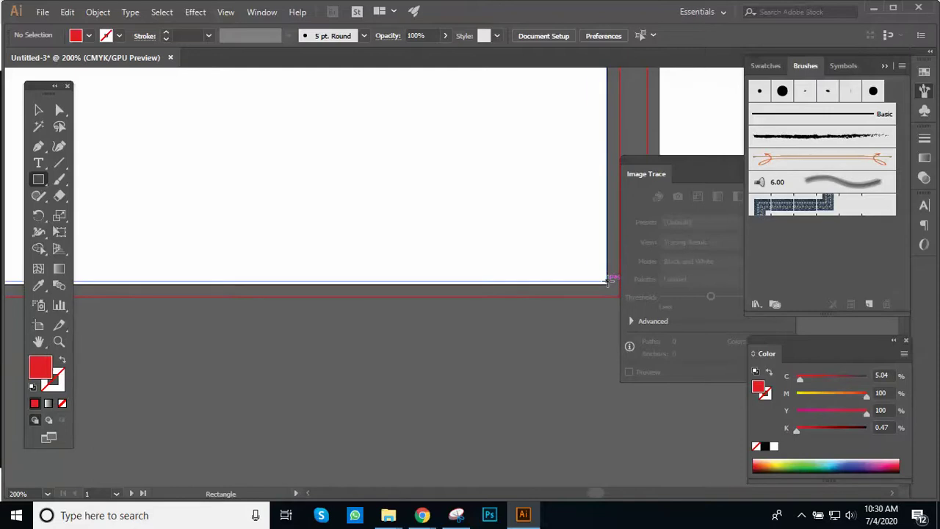
left_click_drag(608, 281, 609, 279)
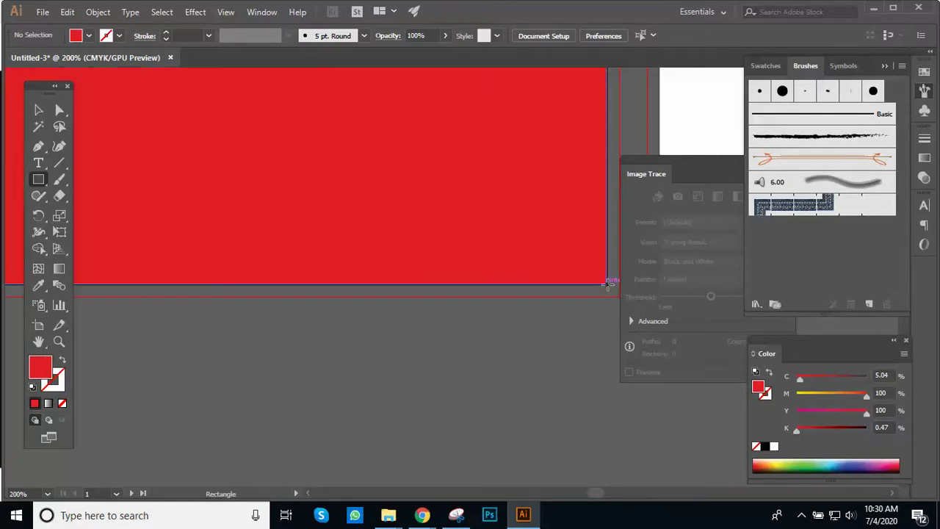
left_click(478, 196, "ctrl+alt")
left_click(479, 195, "ctrl+alt")
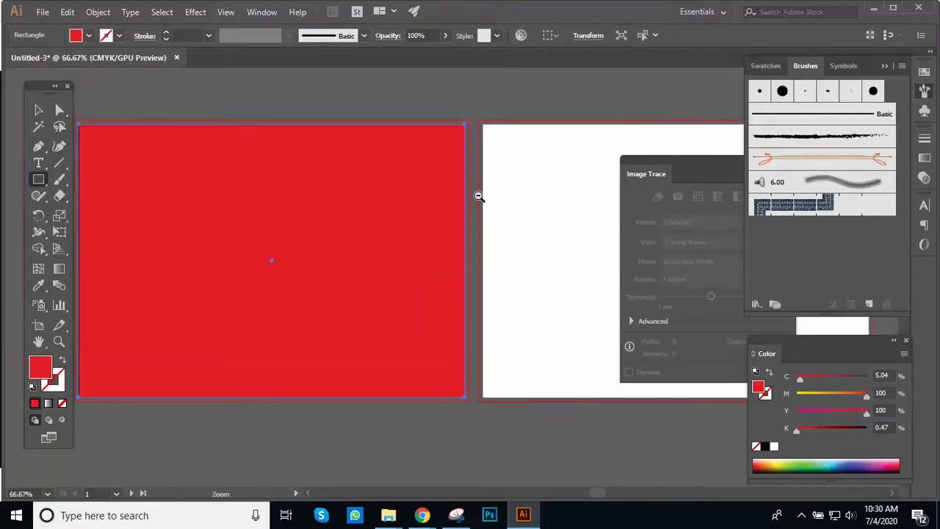
left_click(516, 213, "ctrl+alt")
left_click(402, 251, "ctrl")
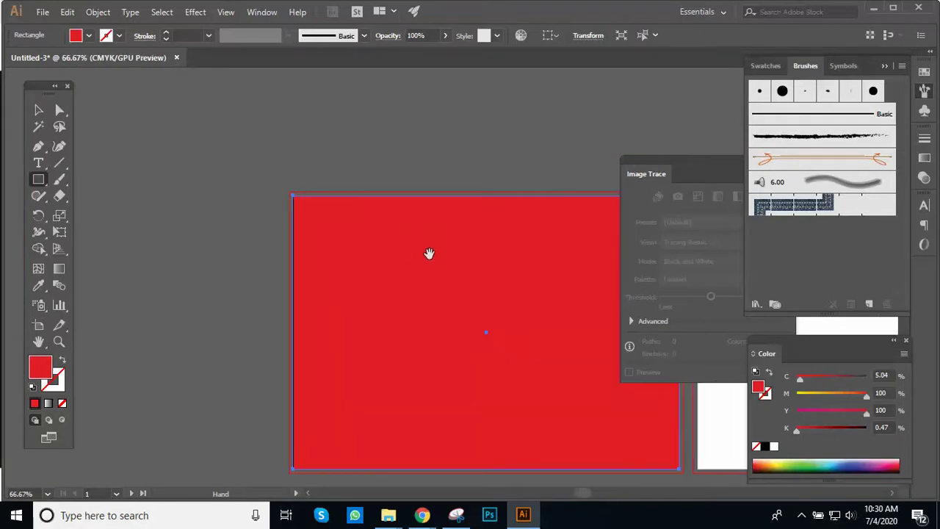
left_click_drag(428, 251, 374, 243)
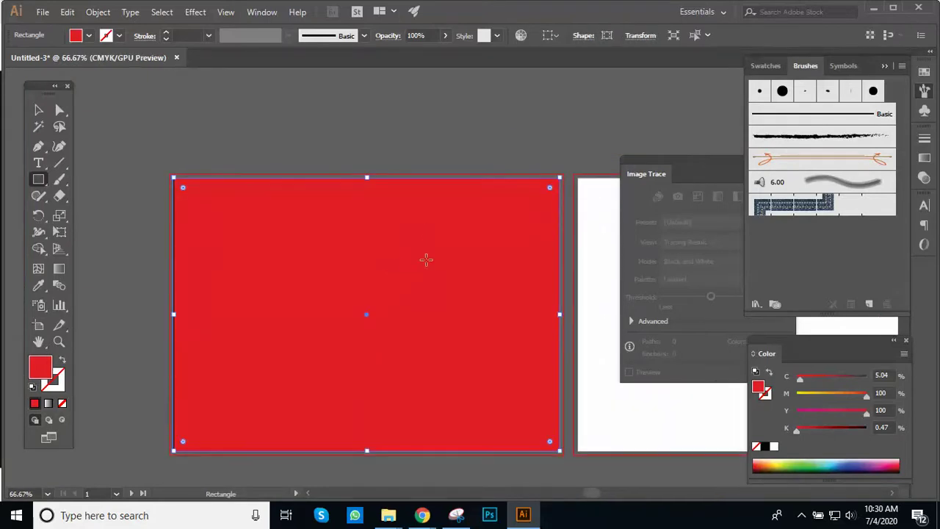
left_click(41, 111)
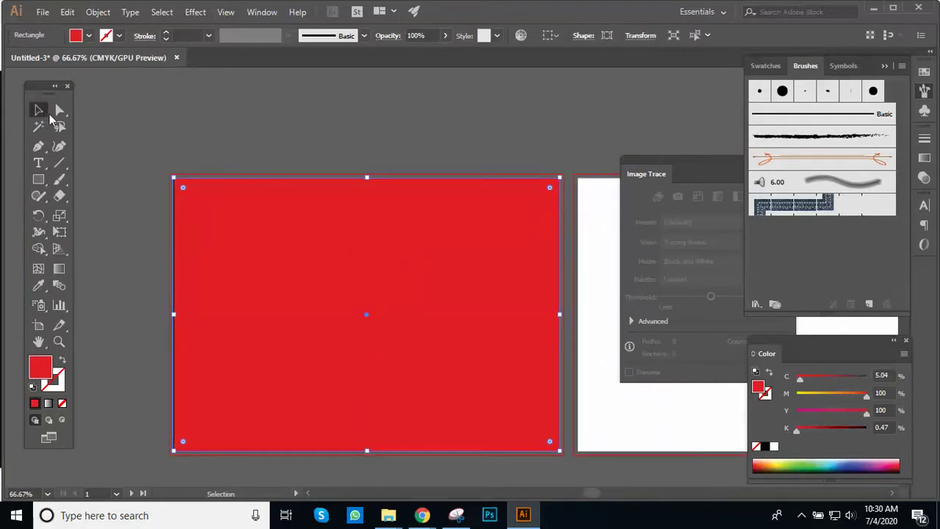
left_click(412, 163)
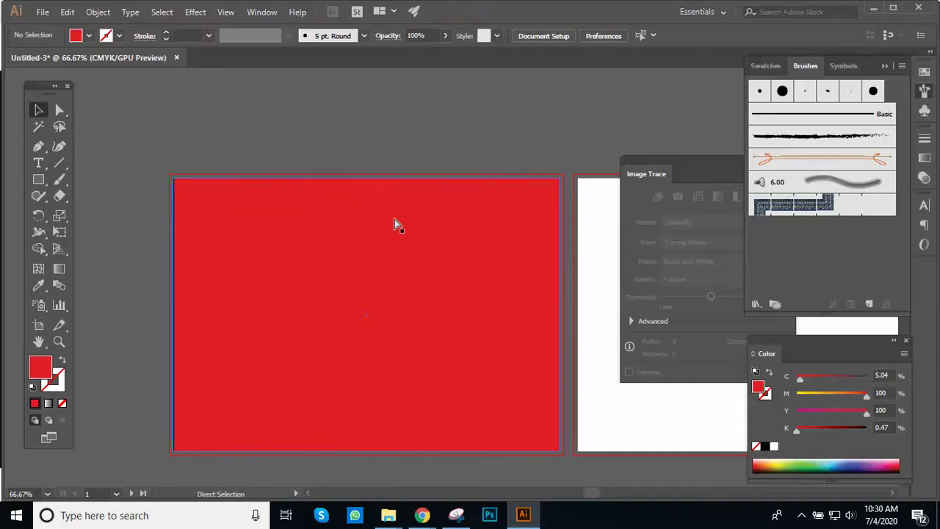
Step: Delete the red rectangle, then draw a new one and stretch it toward the artboard edges
left_click(394, 219)
key("Delete")
left_click(40, 182)
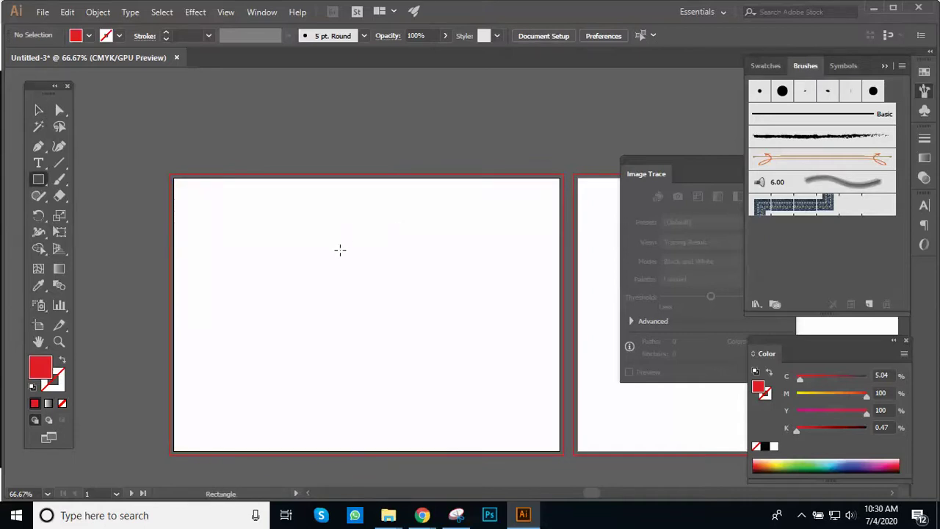
left_click_drag(305, 241, 451, 372)
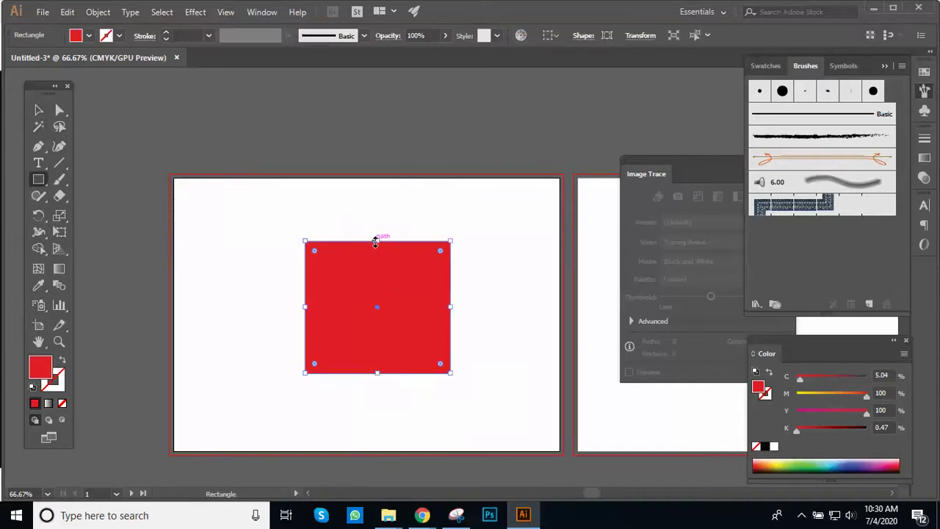
left_click_drag(377, 244, 379, 178)
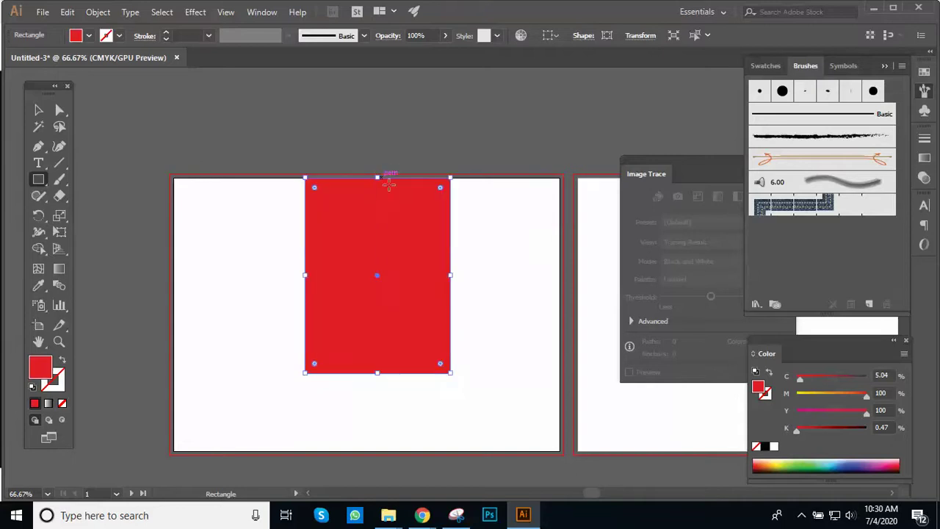
left_click_drag(450, 275, 560, 285)
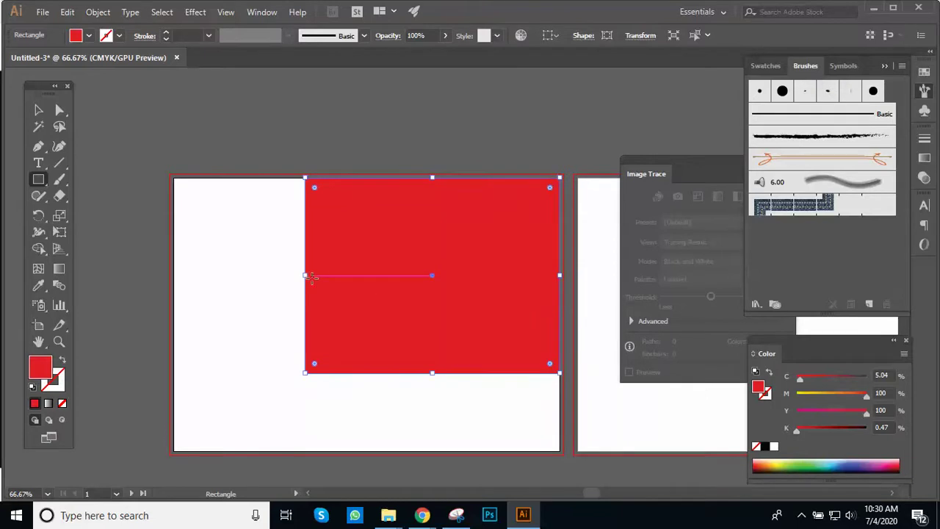
left_click_drag(304, 275, 174, 279)
left_click_drag(366, 378, 379, 451)
Step: Undo the resizing and drawing until no rectangle remains
scroll(422, 343, "up", 3)
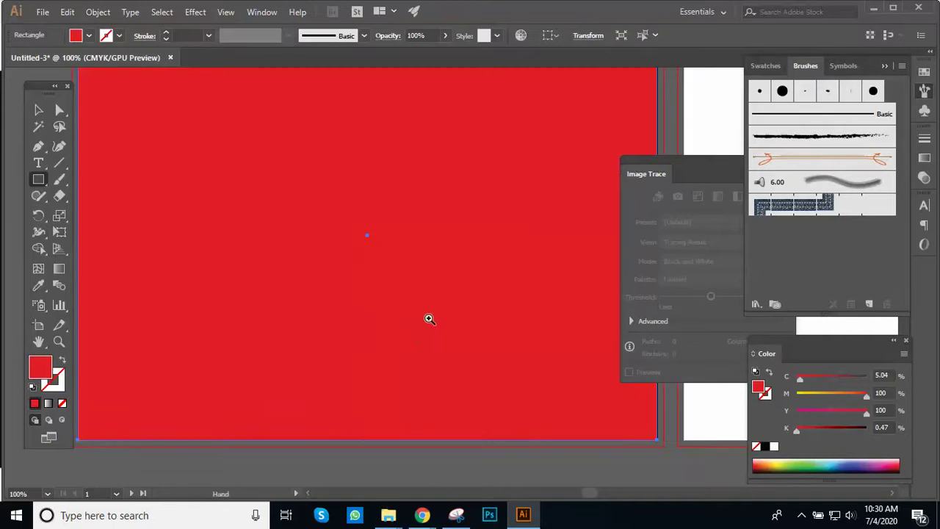
scroll(426, 272, "down", 4)
key("ctrl+z")
key("ctrl+z")
key("ctrl+z")
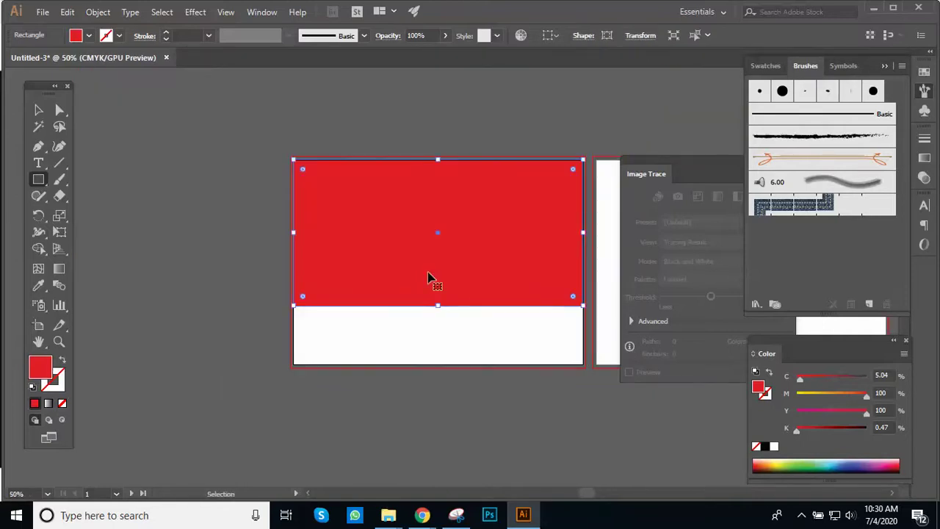
key("ctrl+z")
key("ctrl+z")
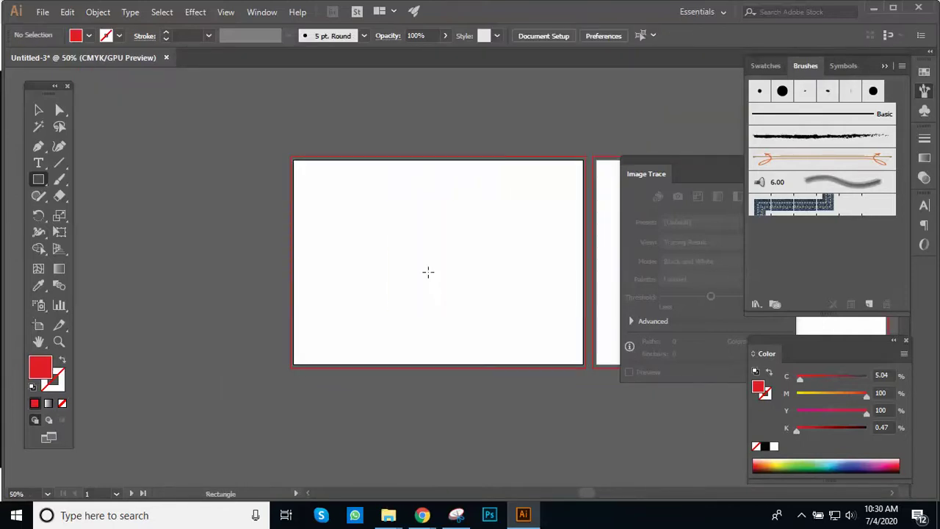
Step: Create a 297 mm × 210 mm rectangle through the Rectangle dialog
left_click(369, 255)
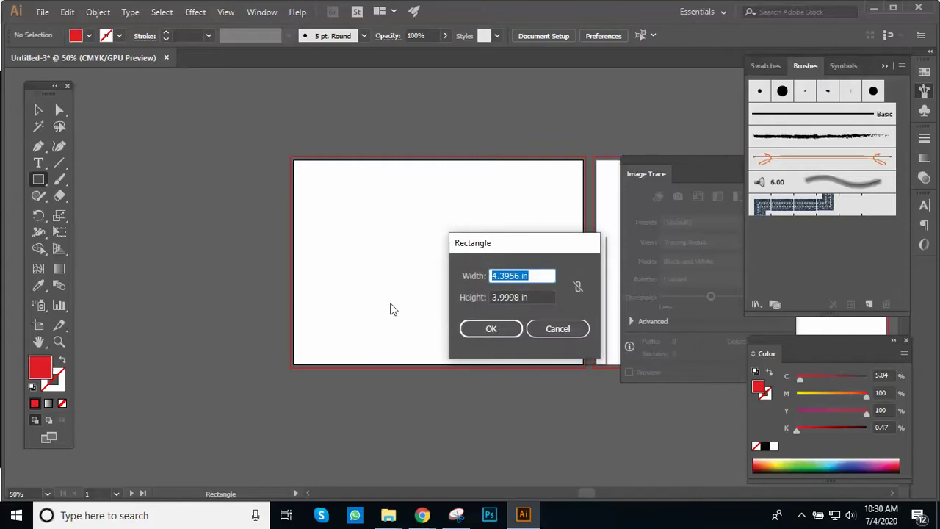
type("297")
key("Tab")
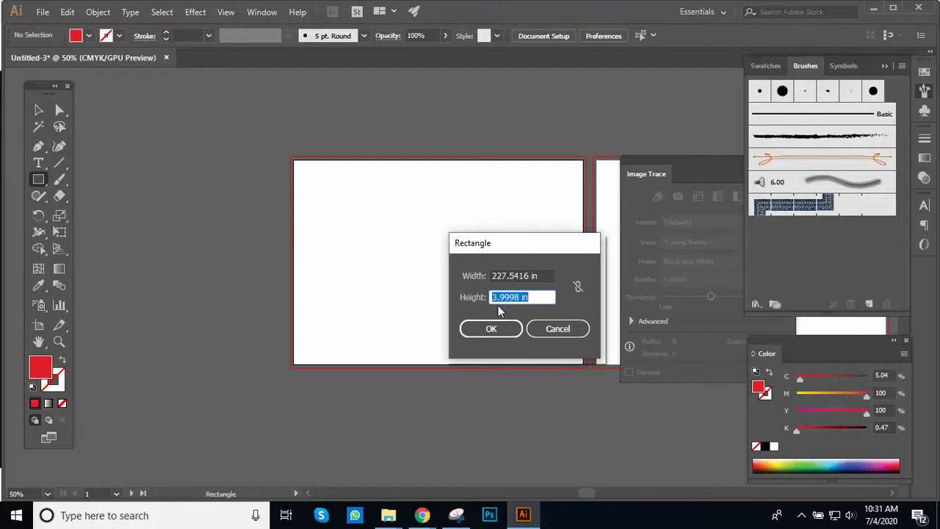
left_click(544, 274)
type("297")
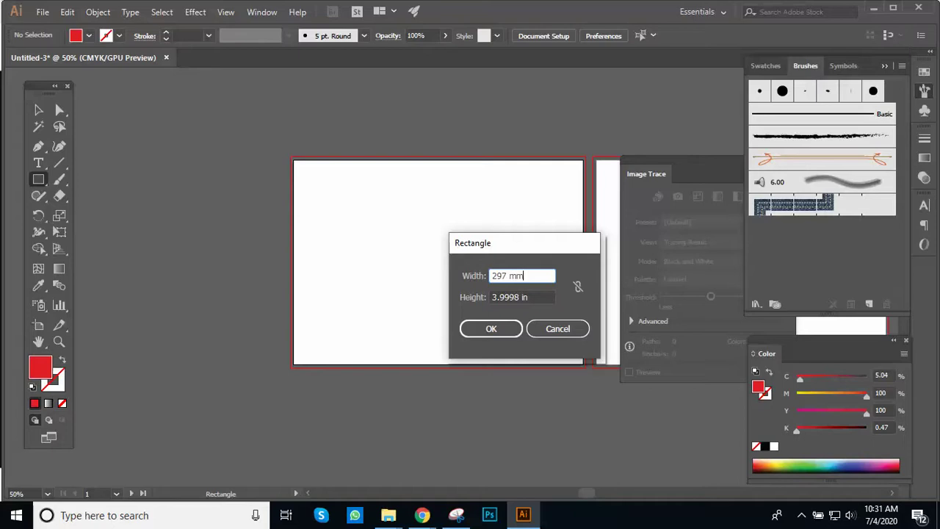
key("Tab")
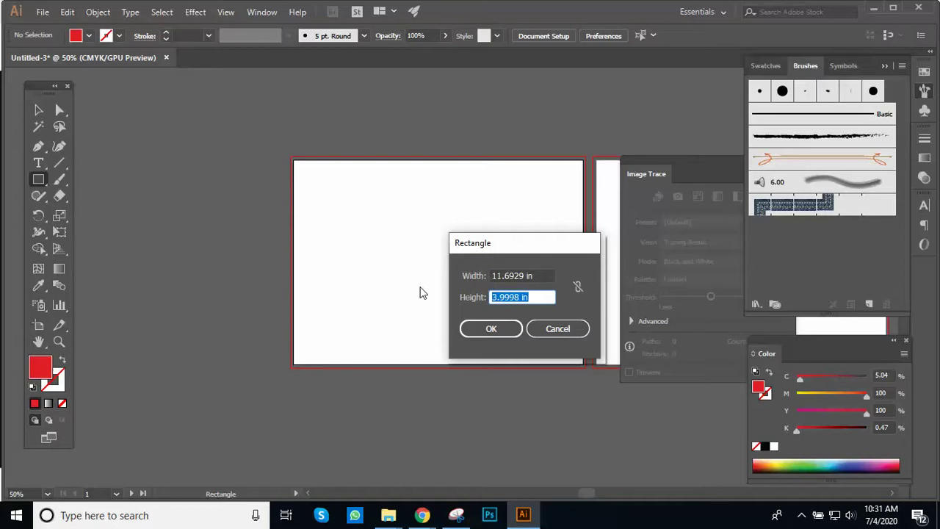
type("210")
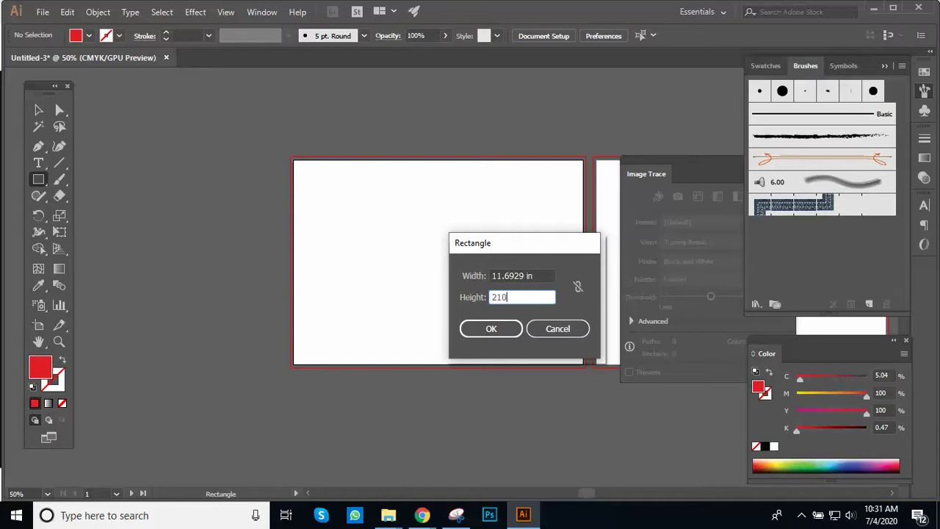
type(" mm")
key("Return")
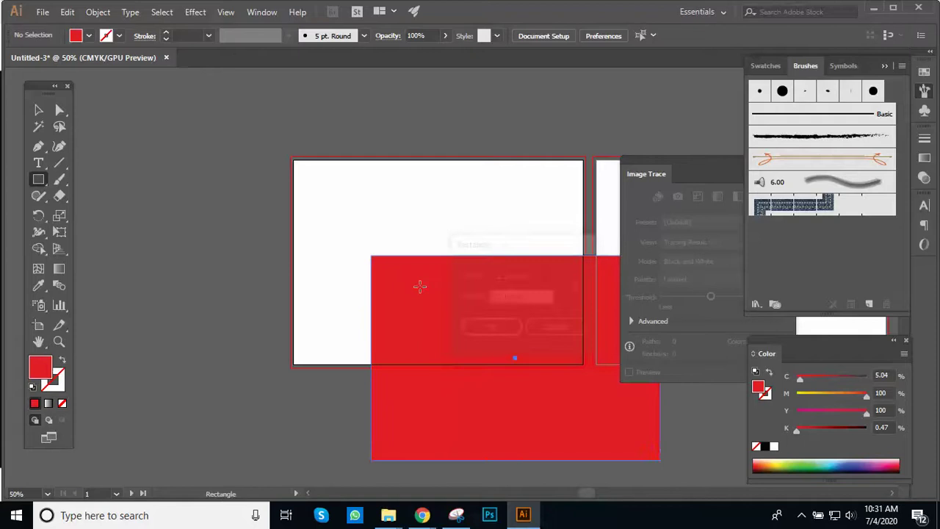
Step: Center the red rectangle horizontally and vertically to the artboard using the Align panel
left_click(38, 109)
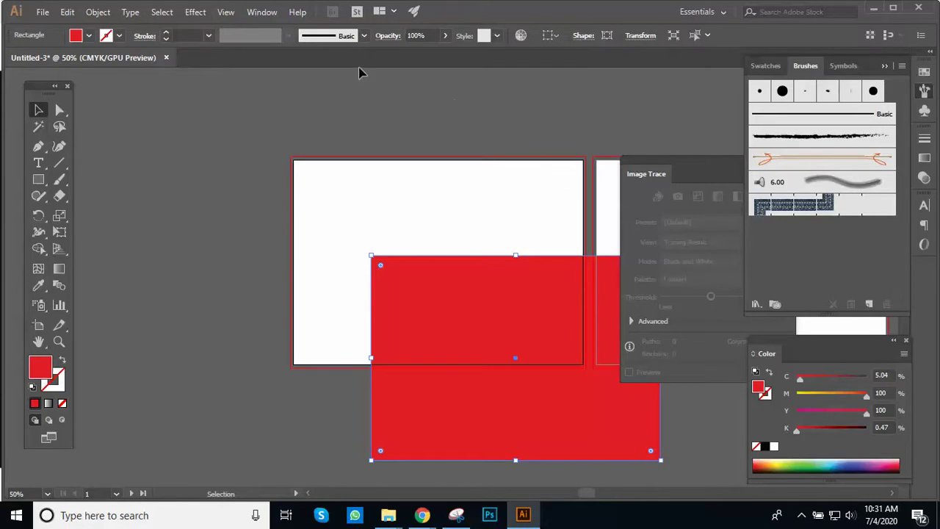
left_click(260, 14)
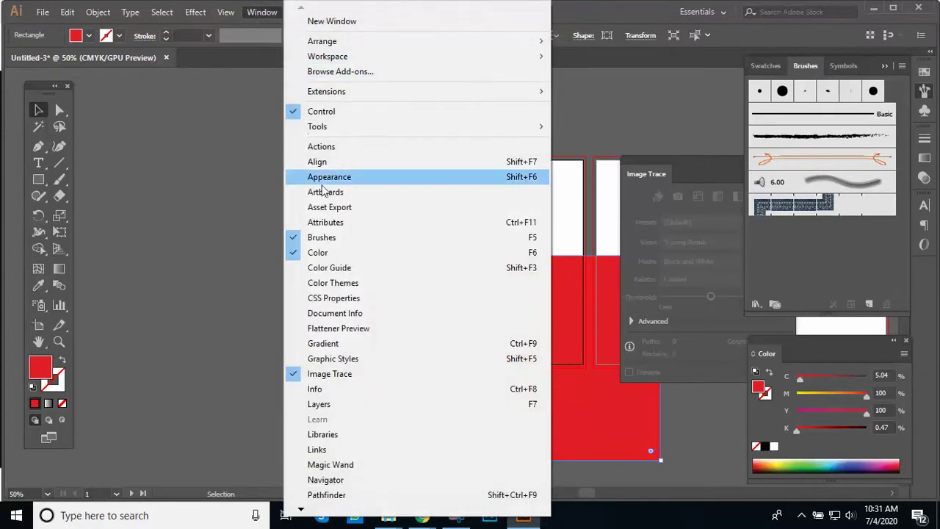
left_click(340, 166)
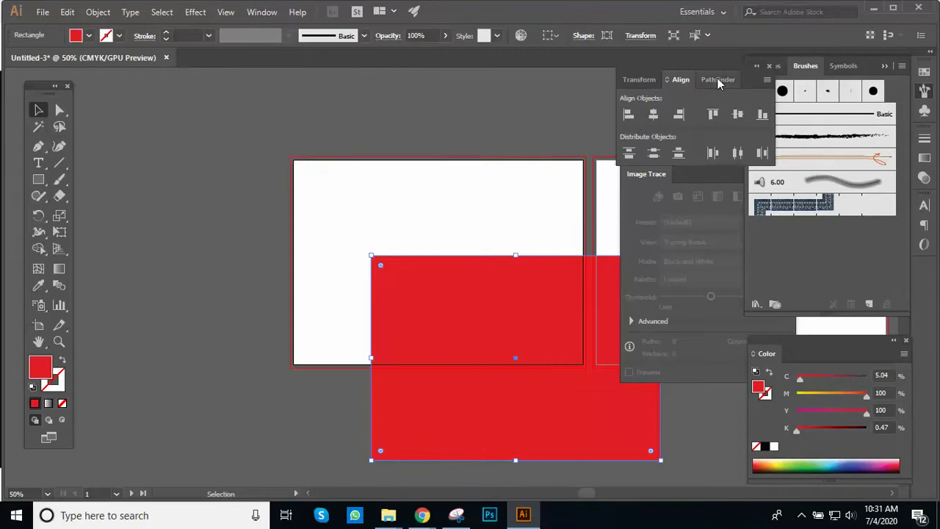
left_click_drag(739, 73, 745, 96)
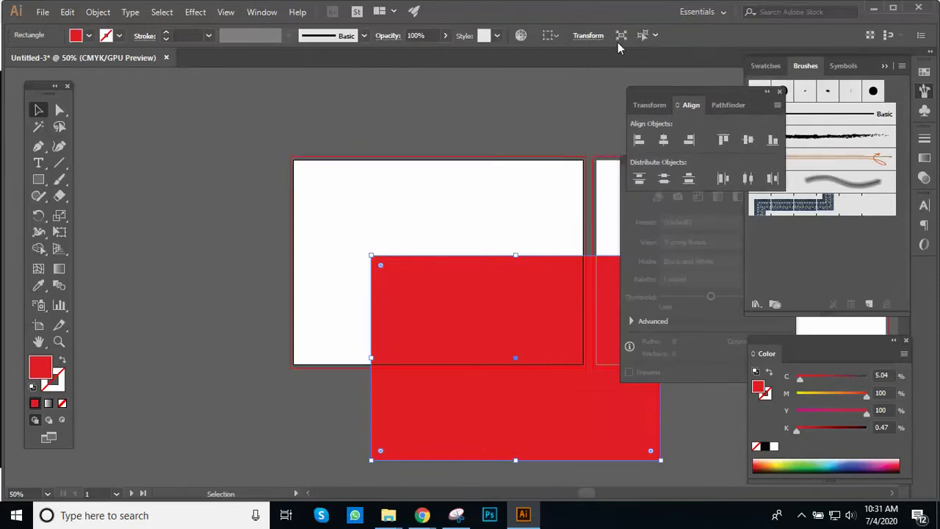
left_click(552, 36)
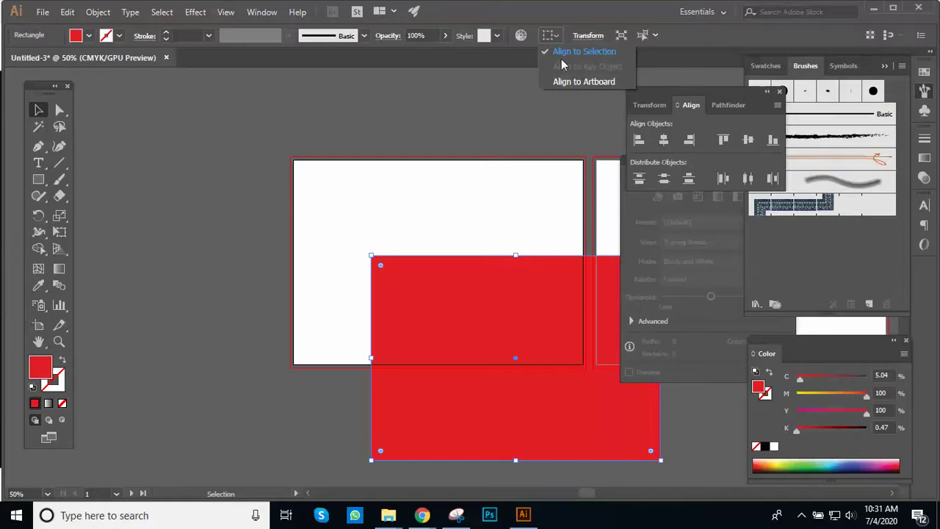
left_click(580, 81)
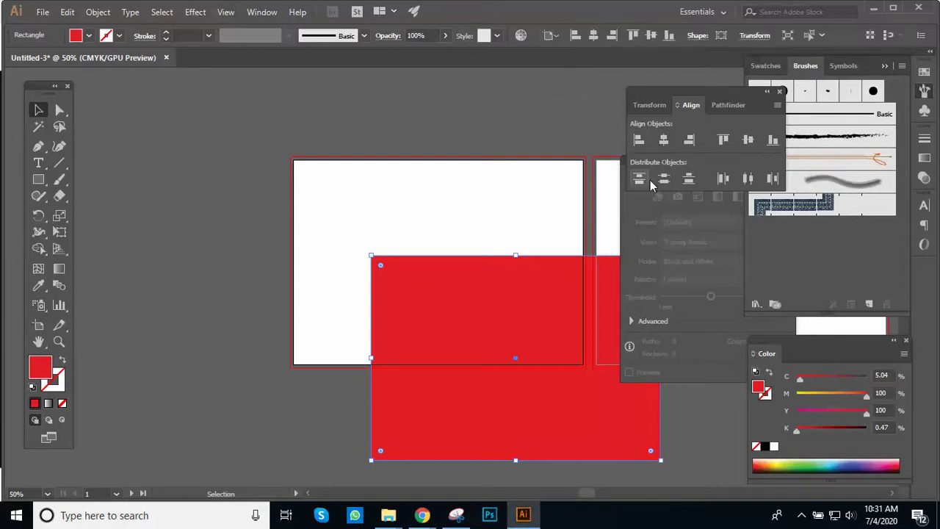
left_click(663, 139)
left_click(748, 139)
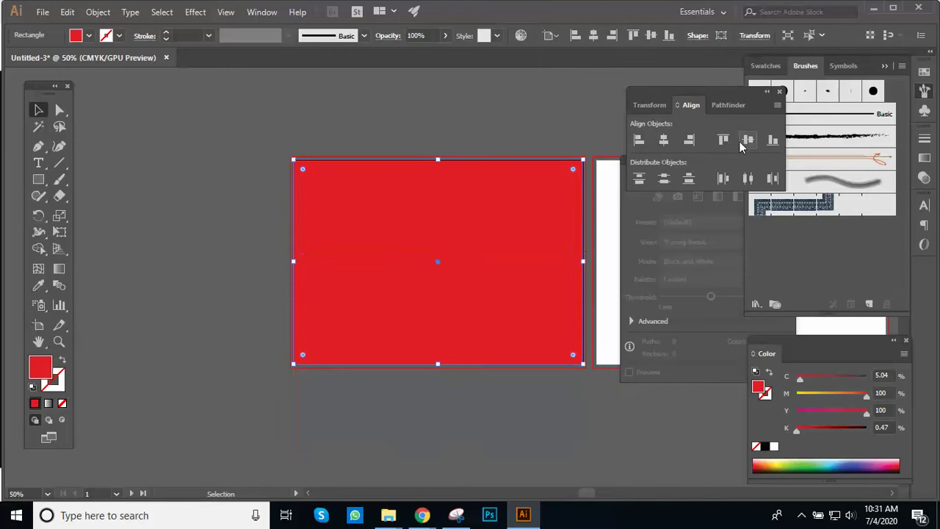
left_click(473, 131)
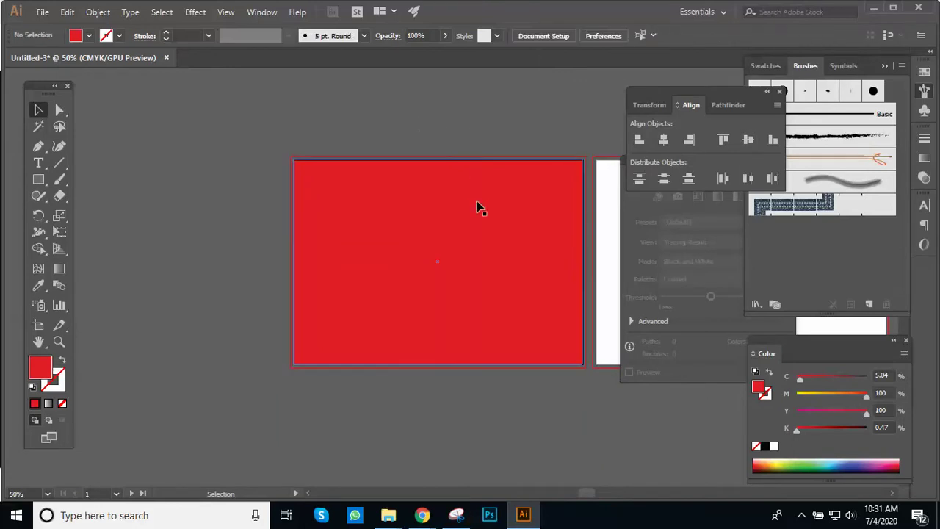
key("ctrl+equal")
key("ctrl+equal")
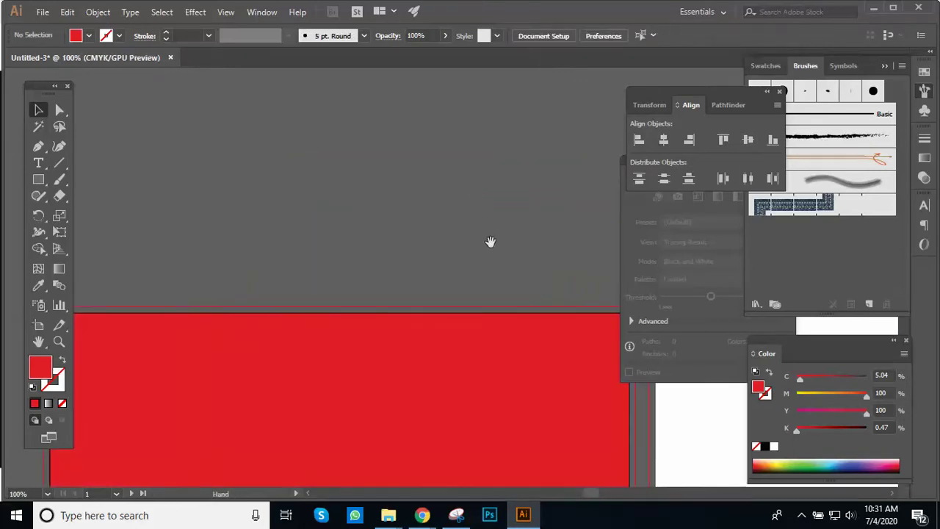
Step: Close the Align panel, reframe the red artboard, and select the red rectangle
left_click_drag(489, 241, 528, 177)
key("ctrl+minus")
key("ctrl+minus")
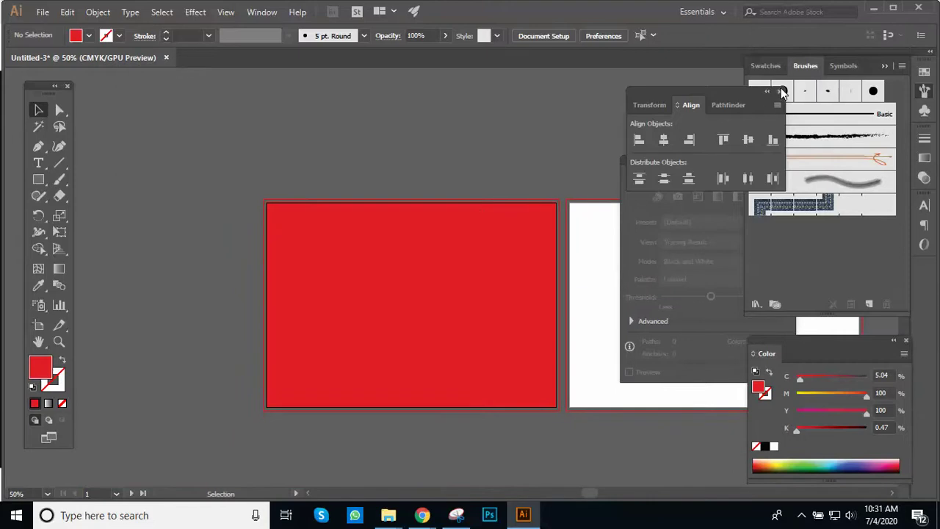
left_click(780, 91)
left_click(445, 158, "ctrl")
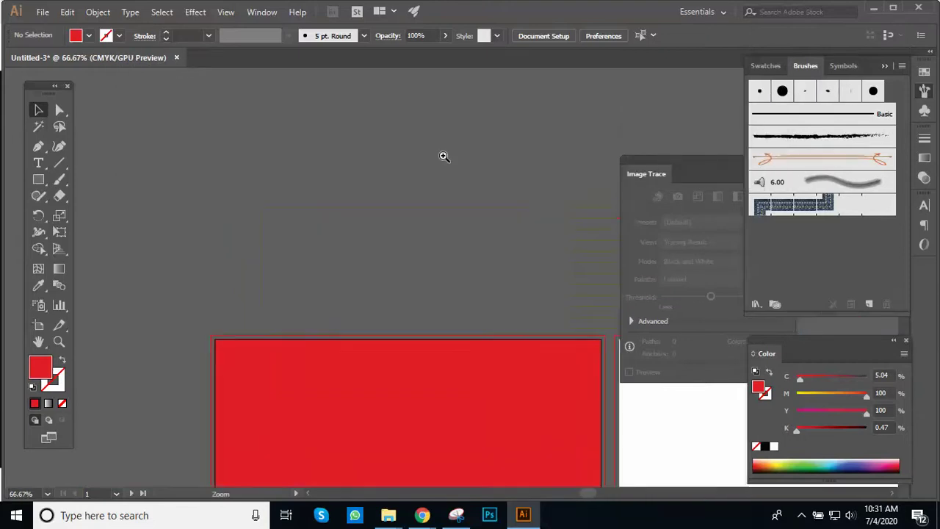
left_click_drag(428, 280, 407, 166)
left_click(421, 240, "ctrl+alt")
left_click_drag(426, 263, 351, 171)
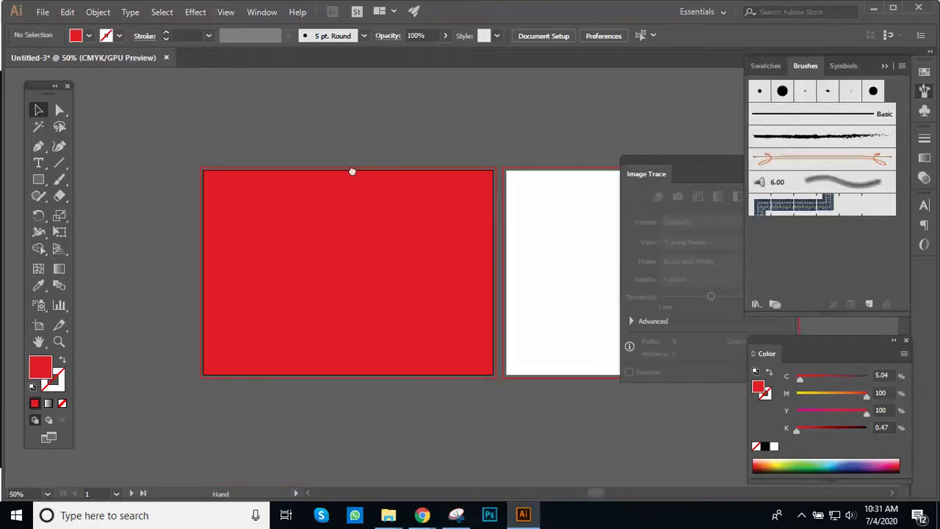
left_click(389, 214, "ctrl")
left_click_drag(401, 250, 385, 194)
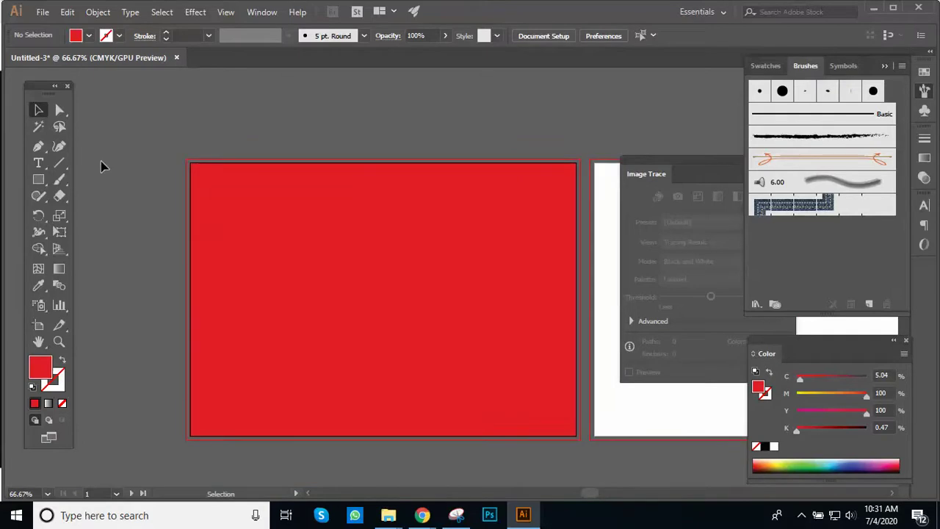
left_click(346, 368)
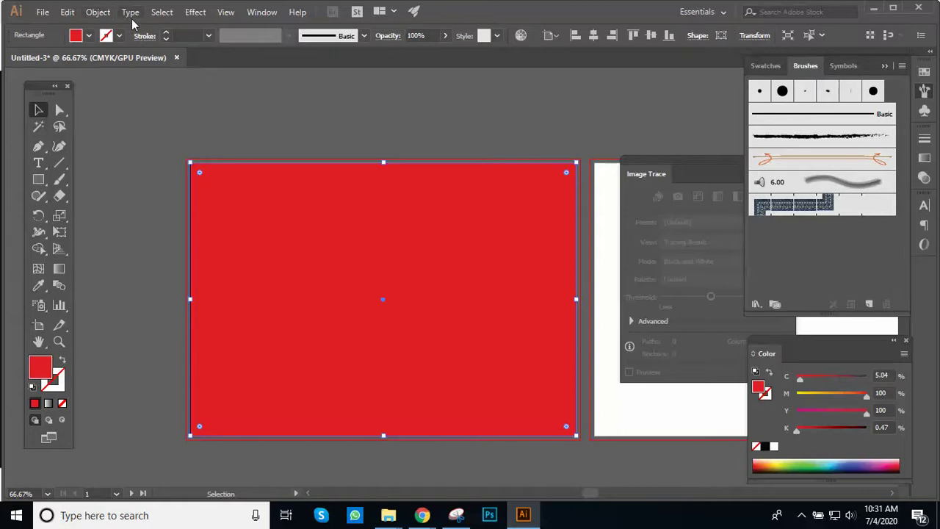
Step: Open Object > Path > Split Into Grid for the red rectangle
left_click(97, 14)
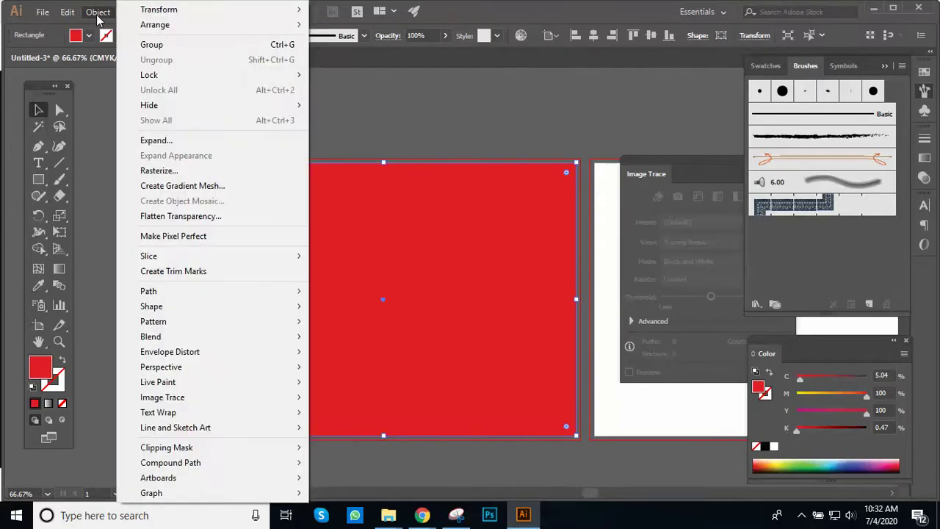
mouse_move(198, 295)
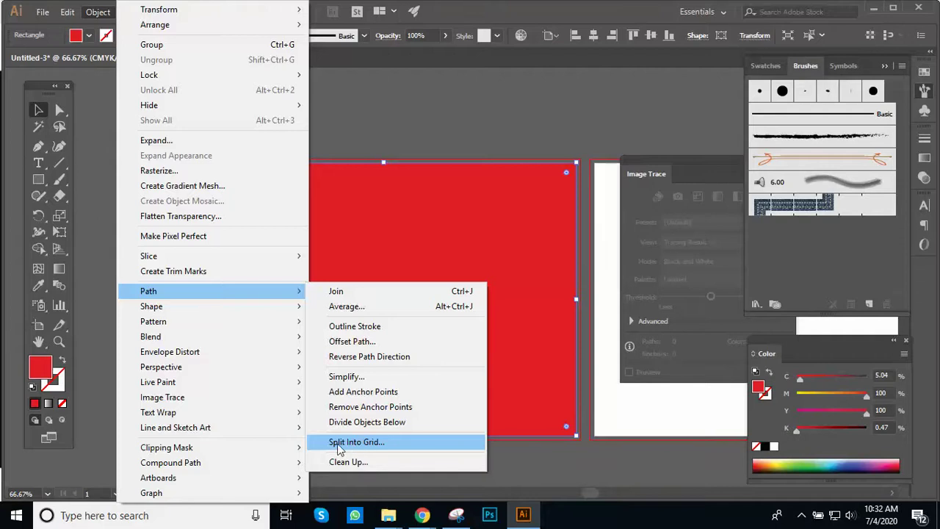
left_click(381, 452)
Step: Split the red rectangle into 3 grid columns of 3.9 in, 0 in gutter, with preview on
left_click_drag(475, 156, 614, 255)
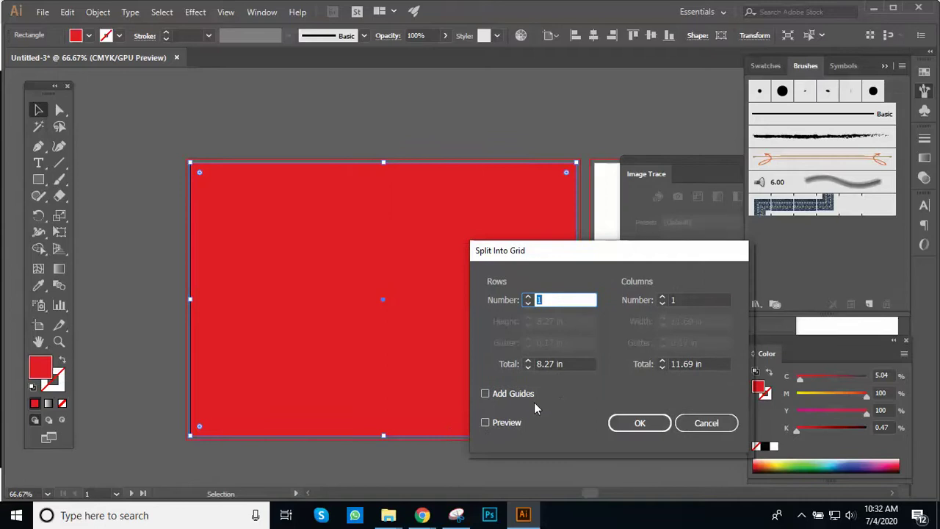
left_click(486, 423)
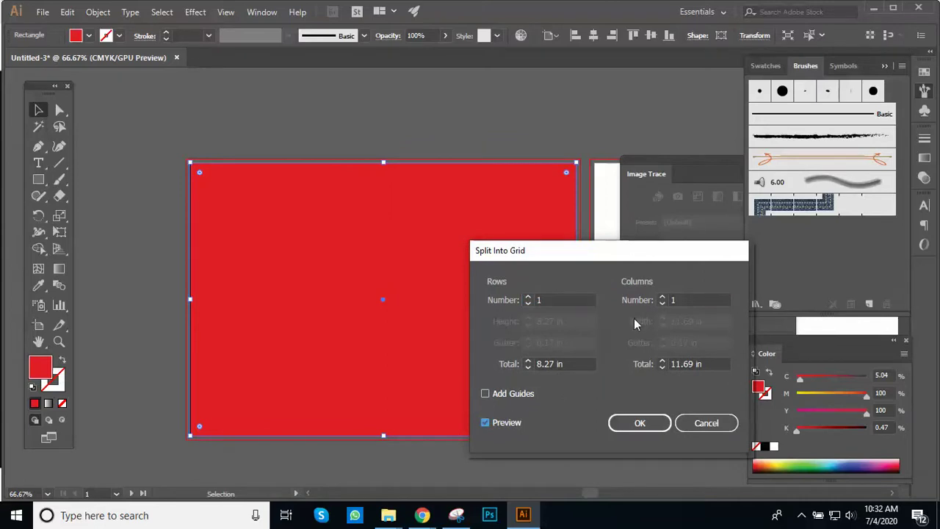
left_click(690, 298)
key("Up")
key("Up")
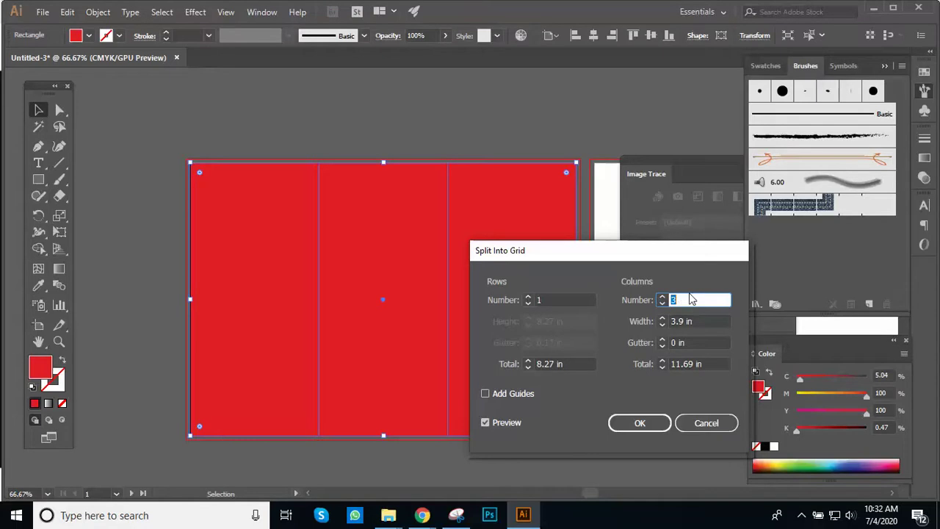
left_click(639, 424)
left_click(449, 237, "ctrl")
left_click(456, 258, "ctrl")
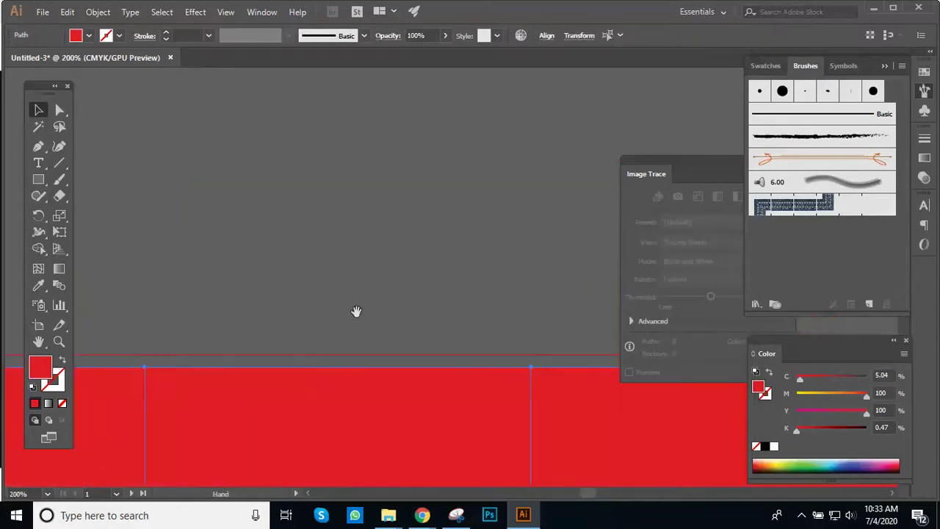
left_click(350, 270, "ctrl+alt")
scroll(373, 268, "down", 4)
scroll(373, 268, "right", 1)
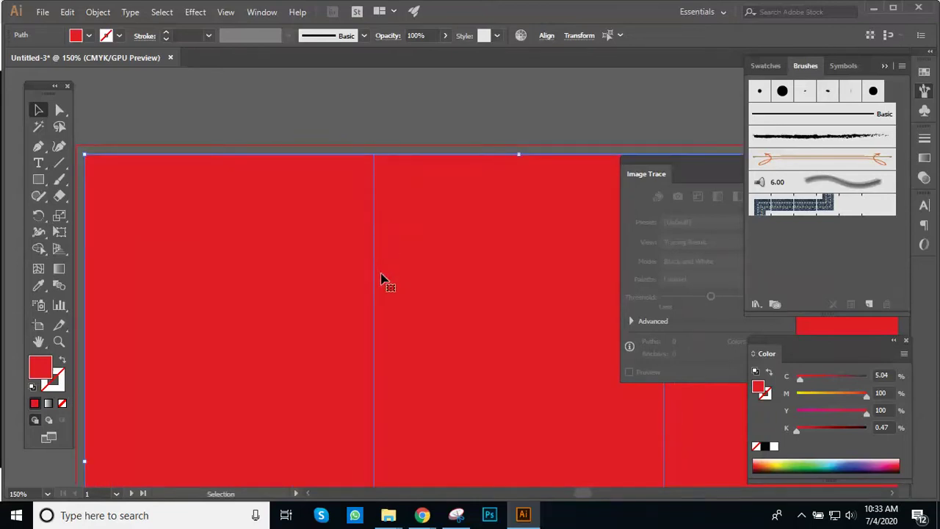
left_click_drag(455, 319, 337, 277)
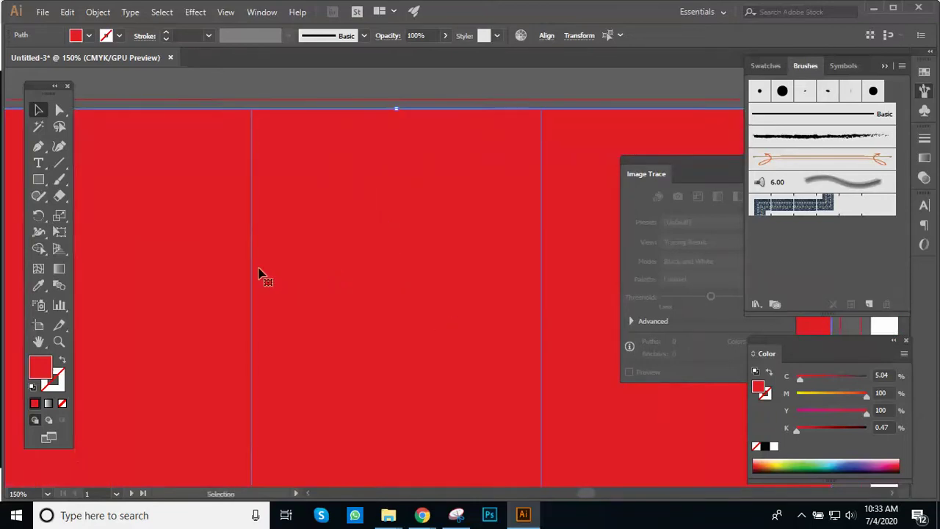
key("ctrl+minus")
left_click_drag(392, 260, 403, 209)
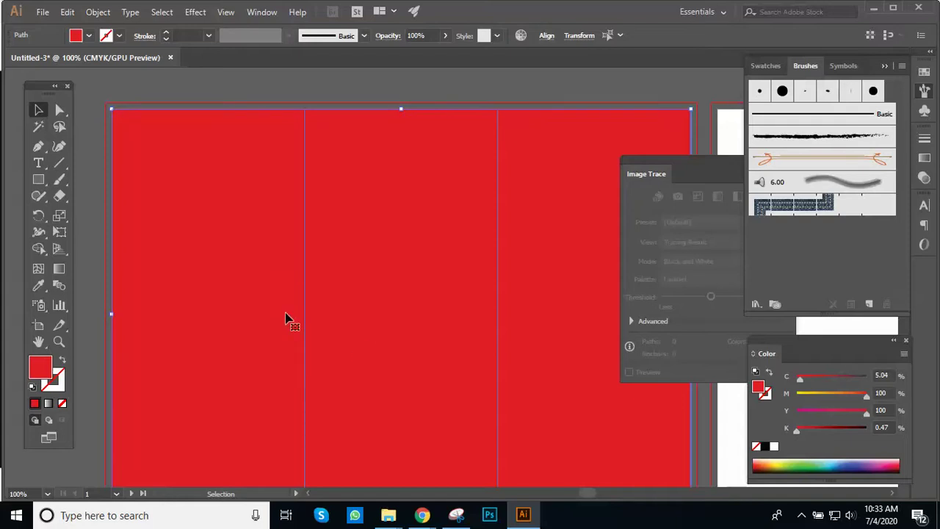
key("ctrl+space")
left_click(265, 226, "ctrl+alt")
left_click_drag(362, 225, 330, 180)
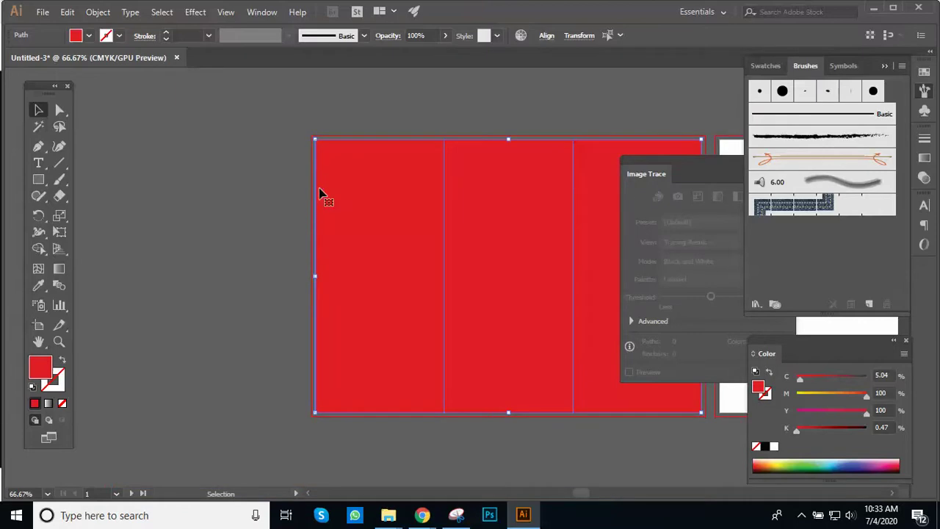
key("ctrl+space")
left_click(368, 210)
left_click(351, 231)
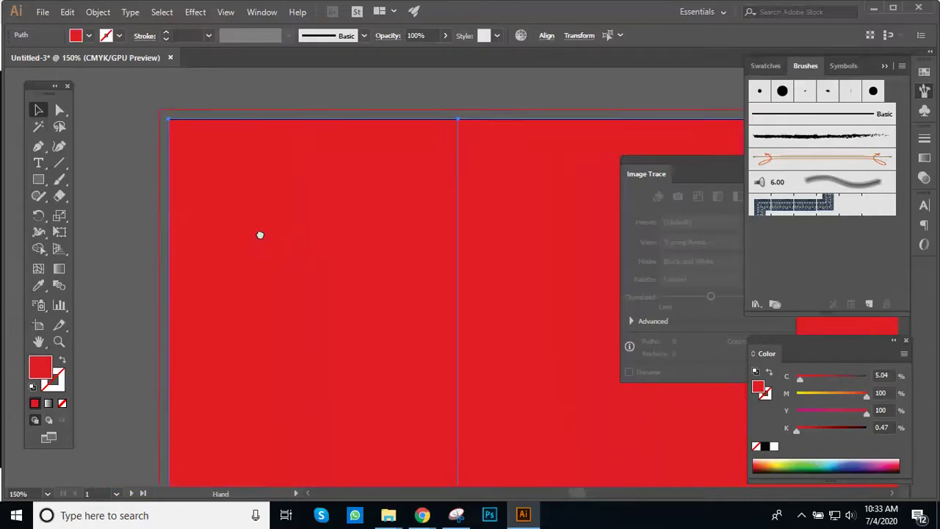
key("ctrl+minus")
left_click_drag(374, 263, 224, 176)
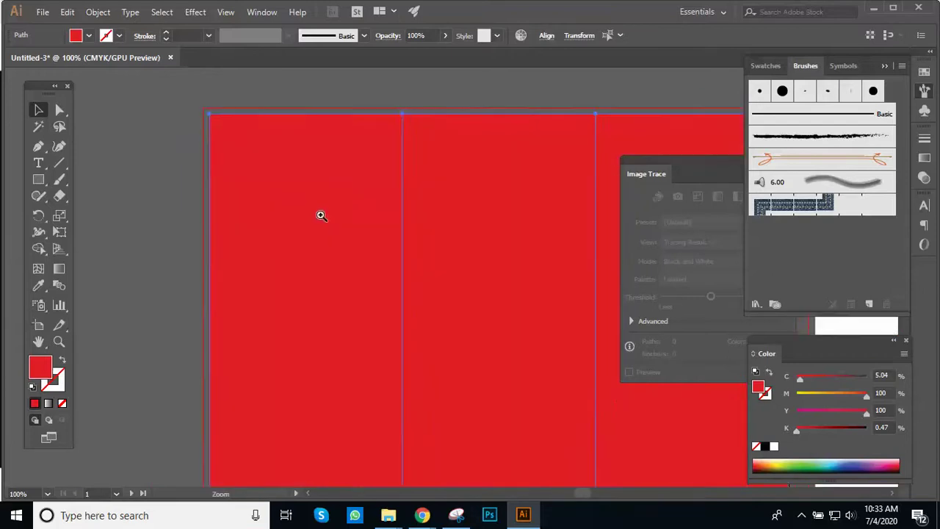
key("ctrl+minus")
key("ctrl+plus")
left_click_drag(368, 236, 206, 195)
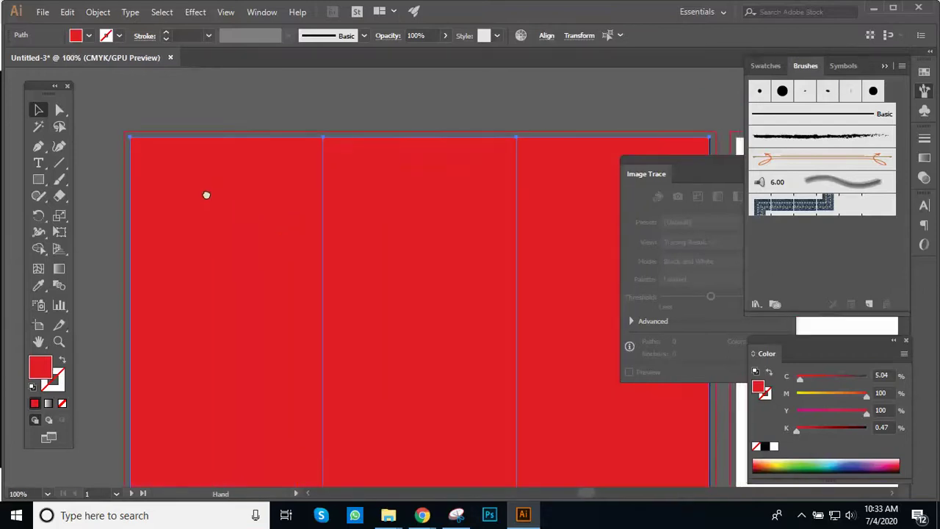
key("ctrl+minus")
left_click_drag(389, 282, 170, 205)
key("ctrl+plus")
left_click_drag(301, 234, 130, 179)
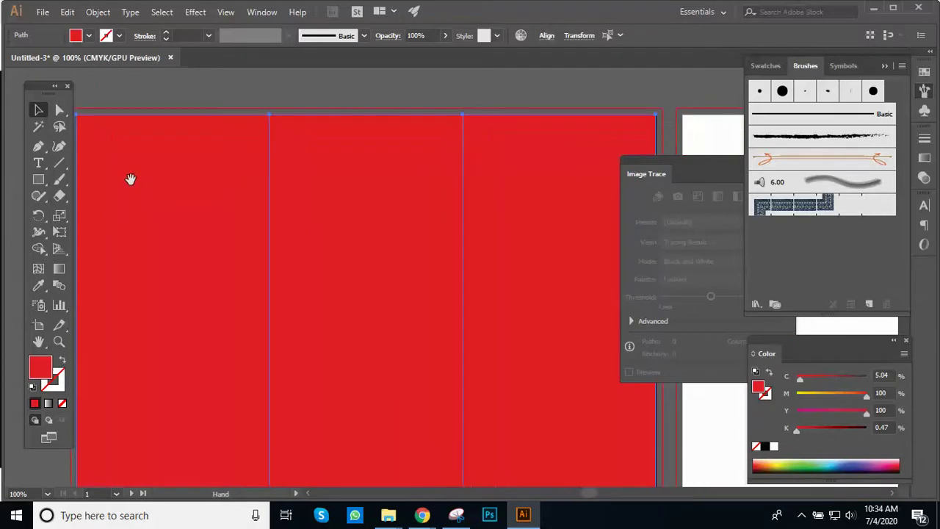
left_click(234, 104)
key("ctrl+minus")
left_click_drag(367, 225, 311, 135)
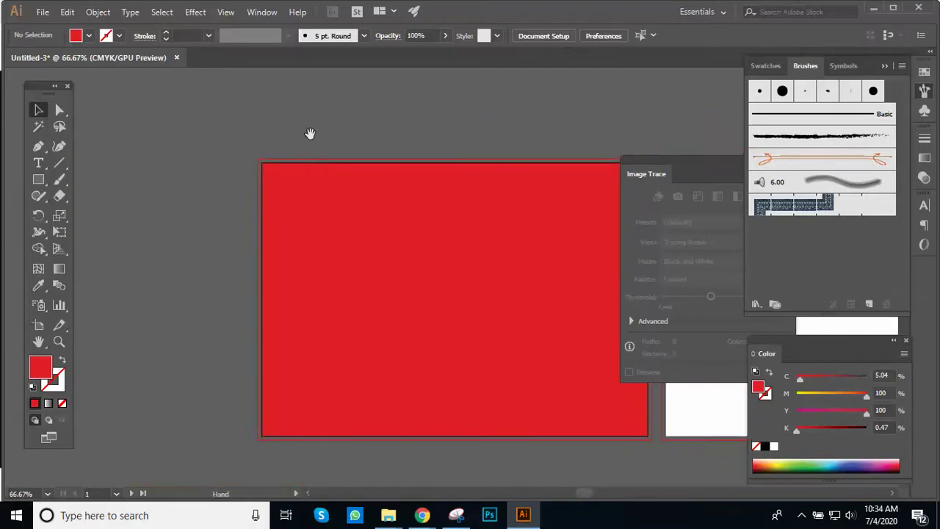
left_click_drag(330, 254, 207, 254)
key("ctrl+z")
key("v")
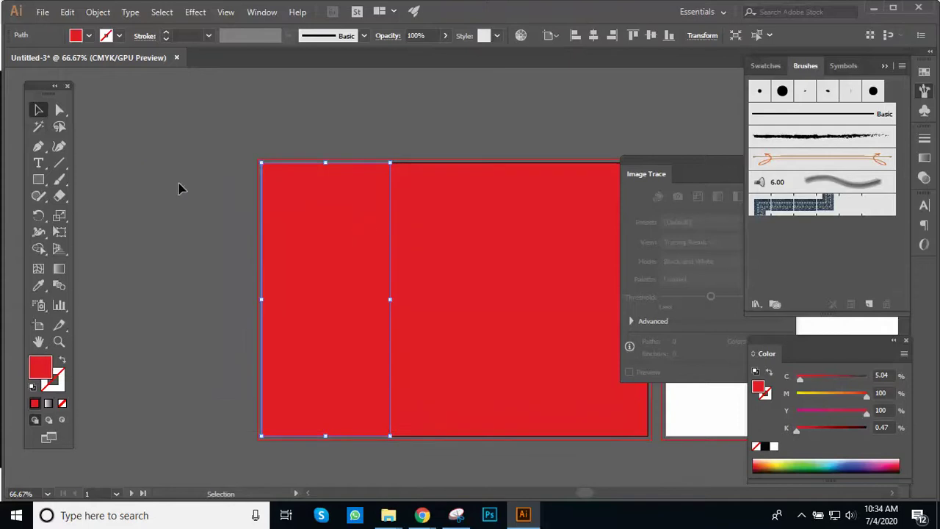
left_click(221, 183)
left_click_drag(325, 237, 153, 251)
key("ctrl+z")
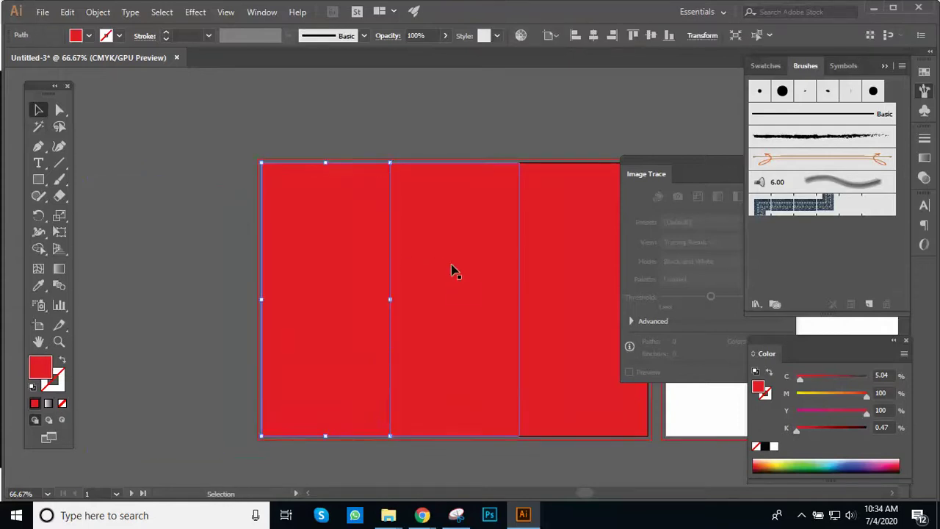
left_click_drag(431, 275, 375, 149)
left_click_drag(531, 281, 436, 338)
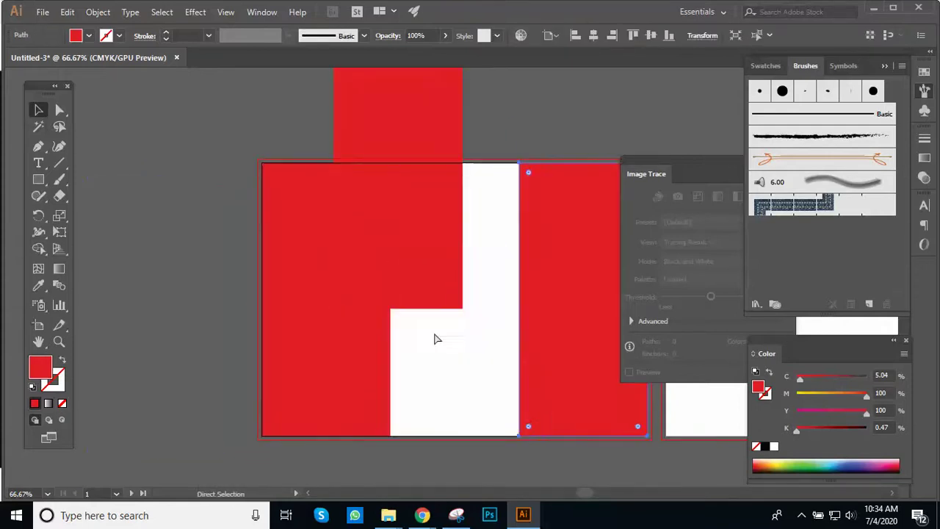
key("ctrl+z")
key("ctrl+z")
left_click(160, 262)
left_click_drag(363, 258, 193, 260)
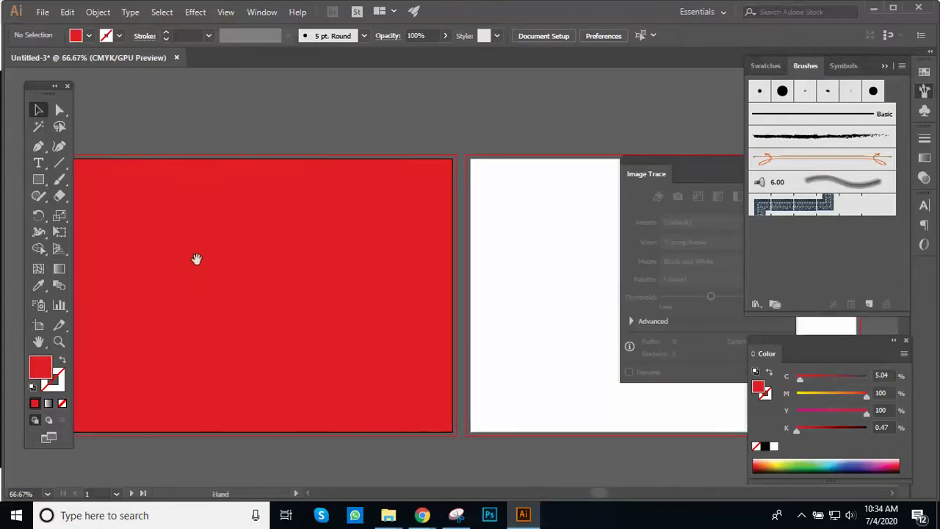
left_click_drag(122, 247, 305, 272)
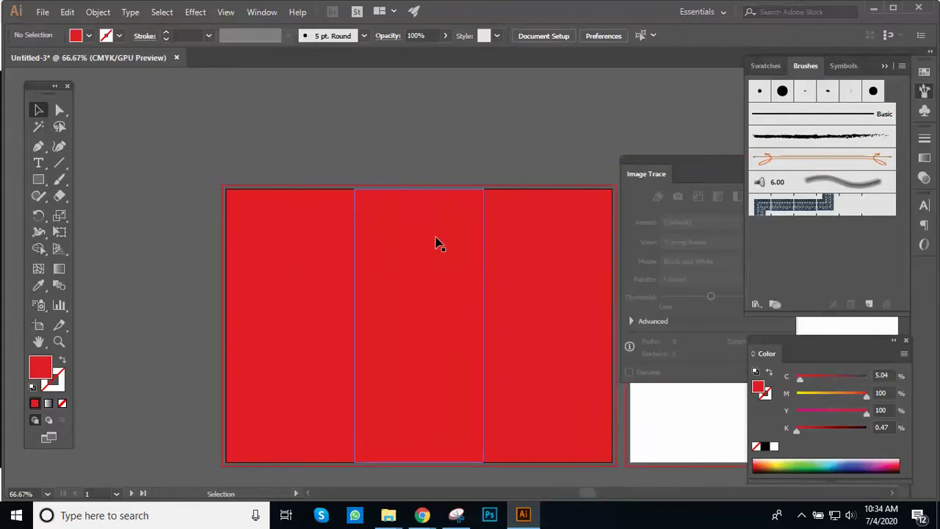
left_click_drag(377, 242, 346, 258)
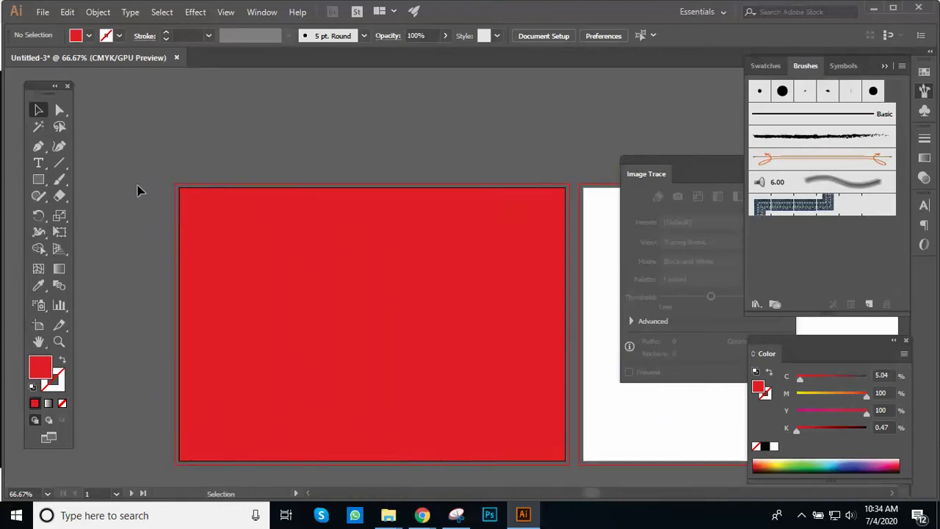
key("ctrl+a")
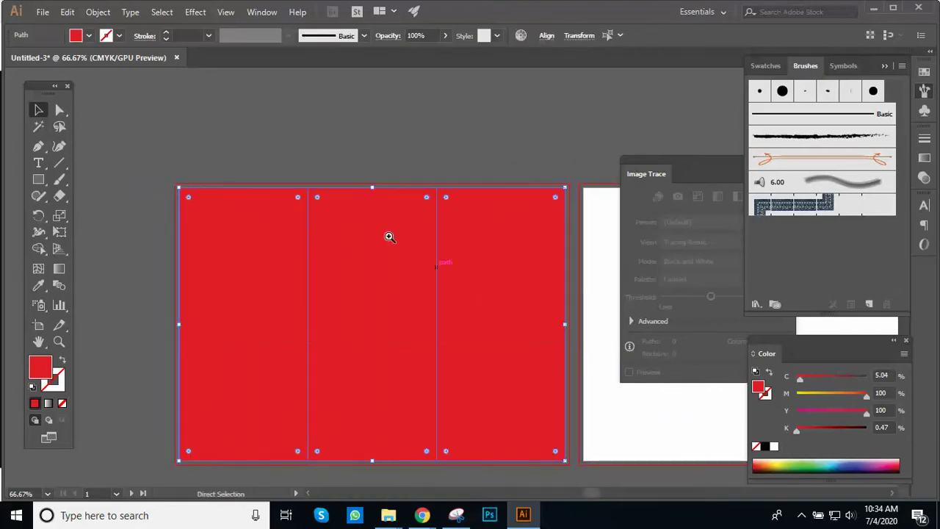
scroll(426, 269, "up", 2)
left_click_drag(426, 269, 280, 140)
scroll(337, 180, "down", 2)
left_click_drag(337, 181, 265, 138)
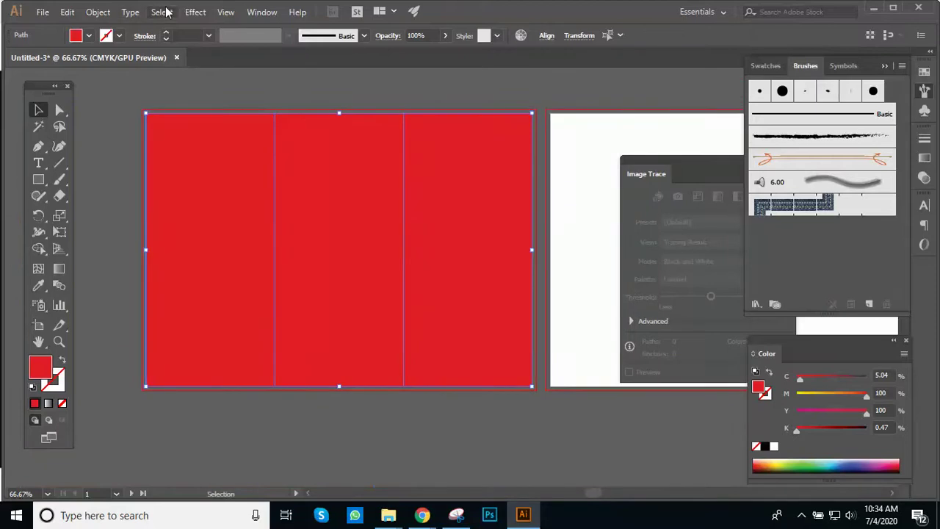
Step: Apply a -0.125 in Miter Offset Path to the three red panels, then deselect
left_click(94, 14)
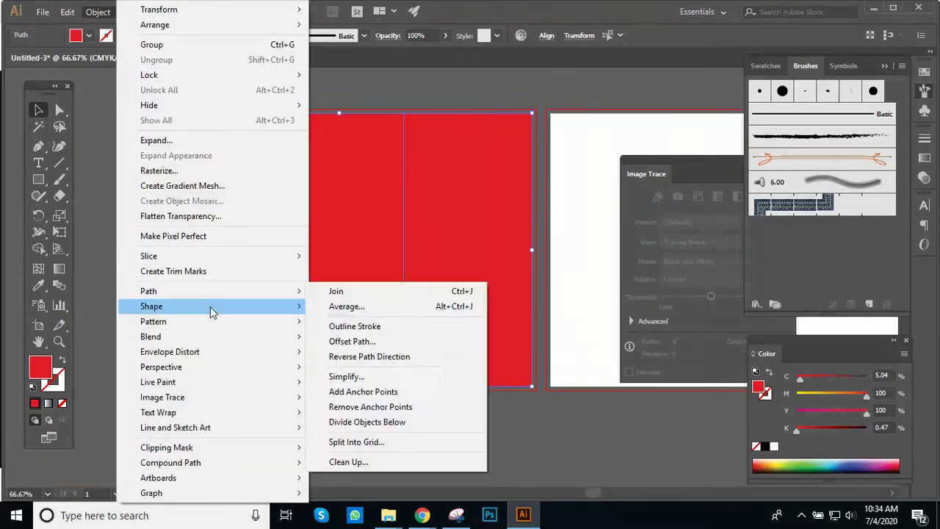
mouse_move(210, 293)
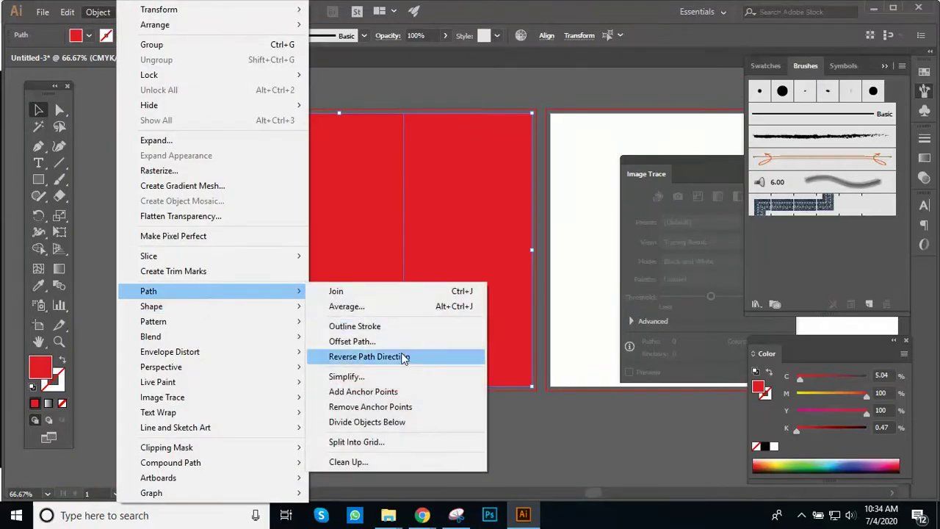
left_click(378, 340)
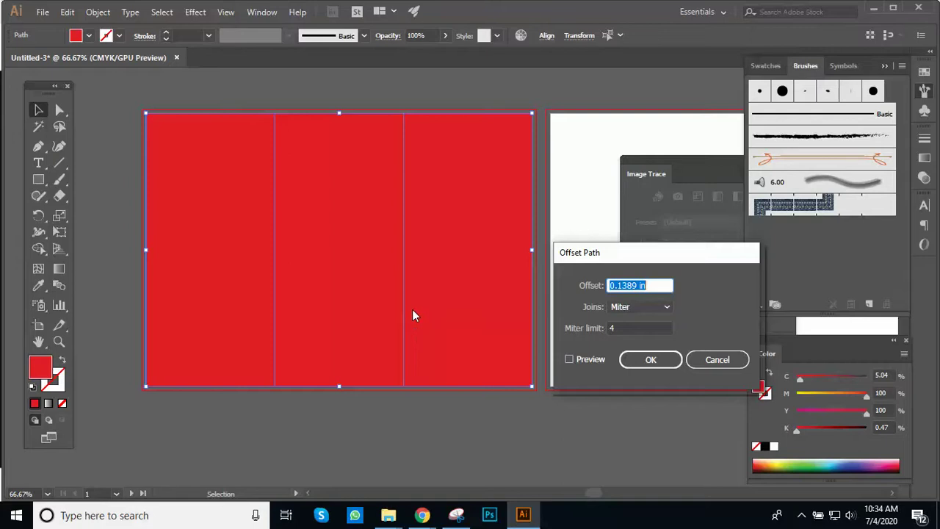
left_click(569, 359)
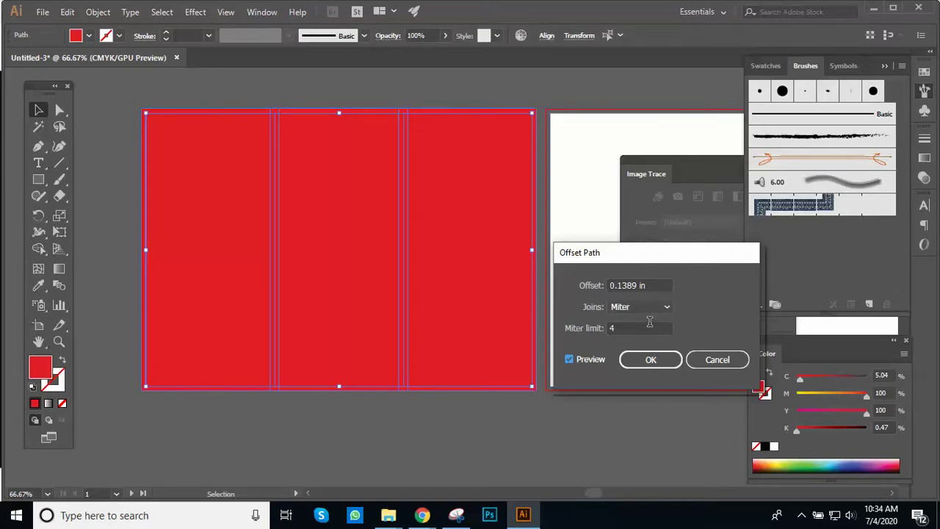
left_click_drag(648, 285, 524, 283)
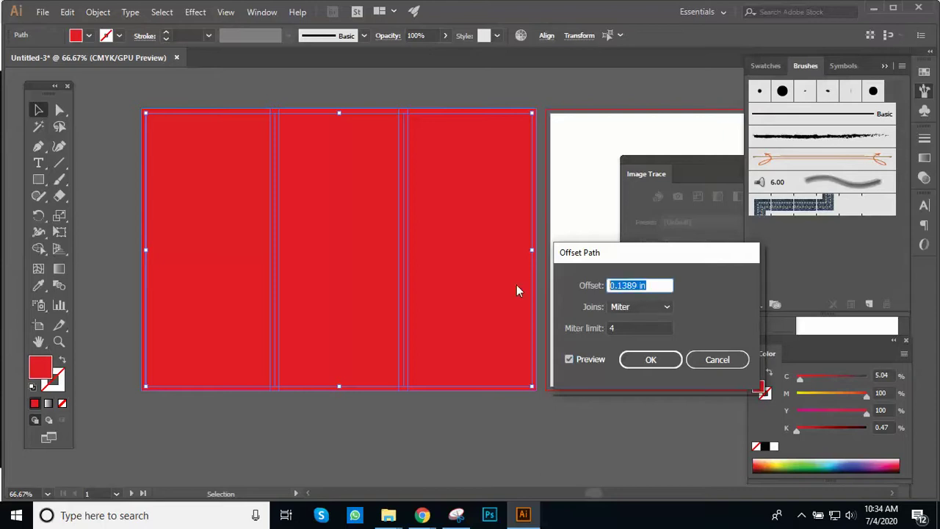
type("-")
type("0.125")
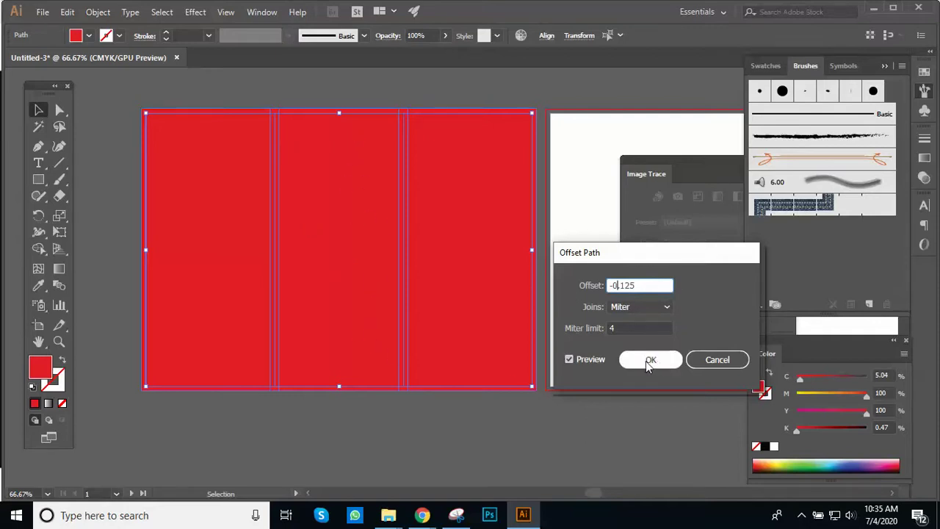
left_click(646, 360)
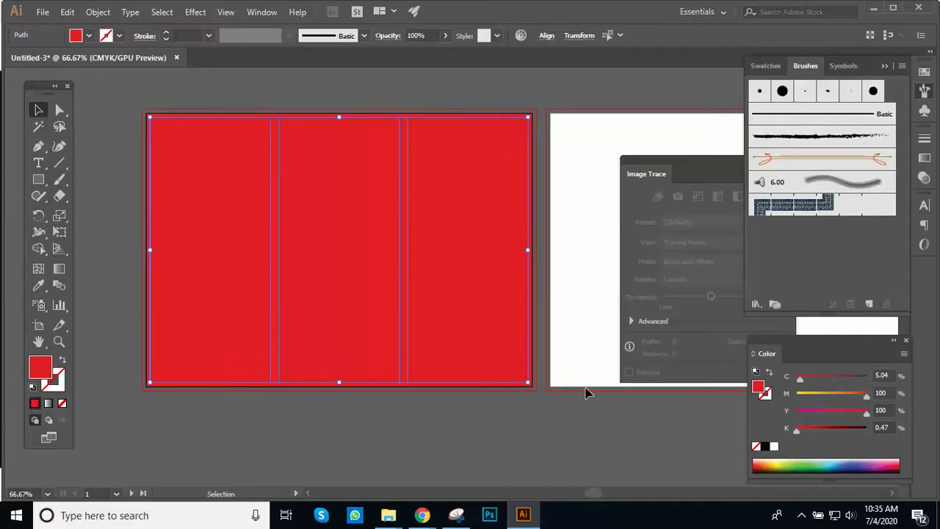
left_click(438, 420)
Step: Undo the offset and reapply a -0.125 in Offset Path to the panels, then deselect
key("ctrl+z")
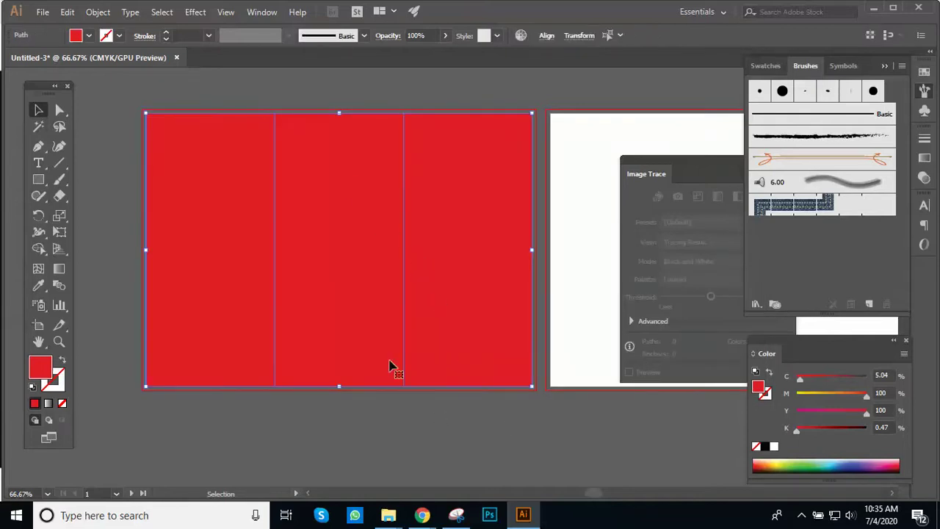
left_click(101, 12)
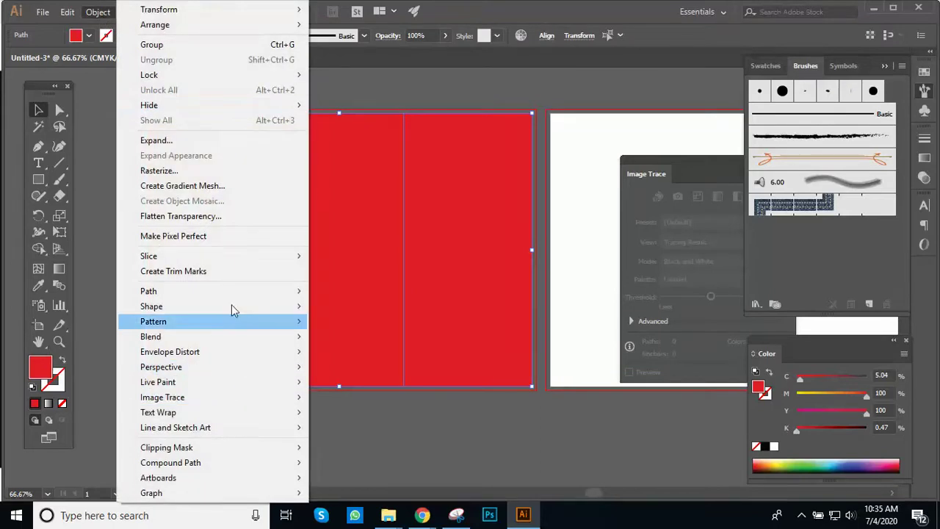
mouse_move(224, 294)
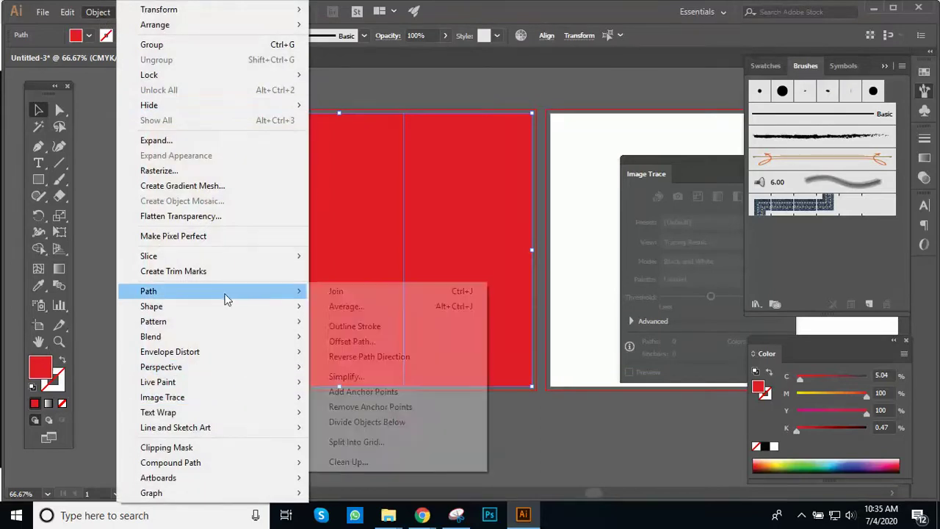
left_click(362, 343)
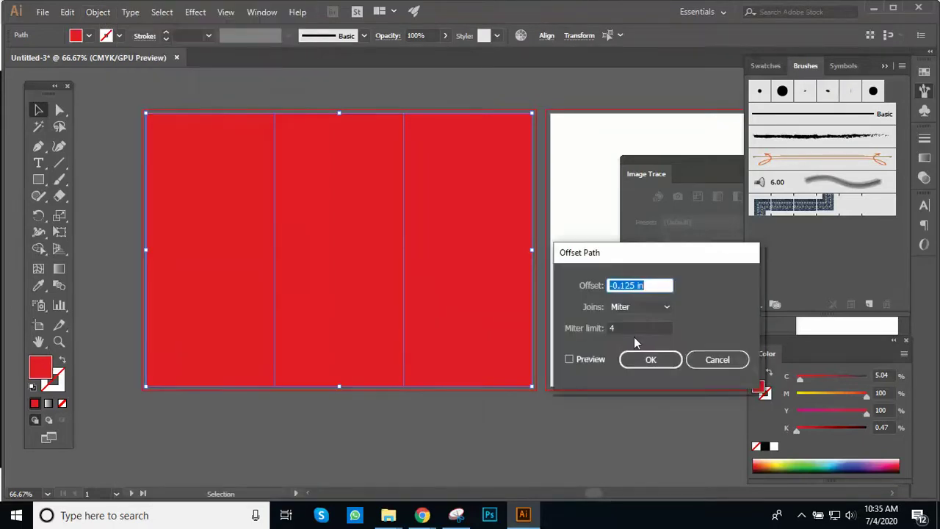
left_click(570, 359)
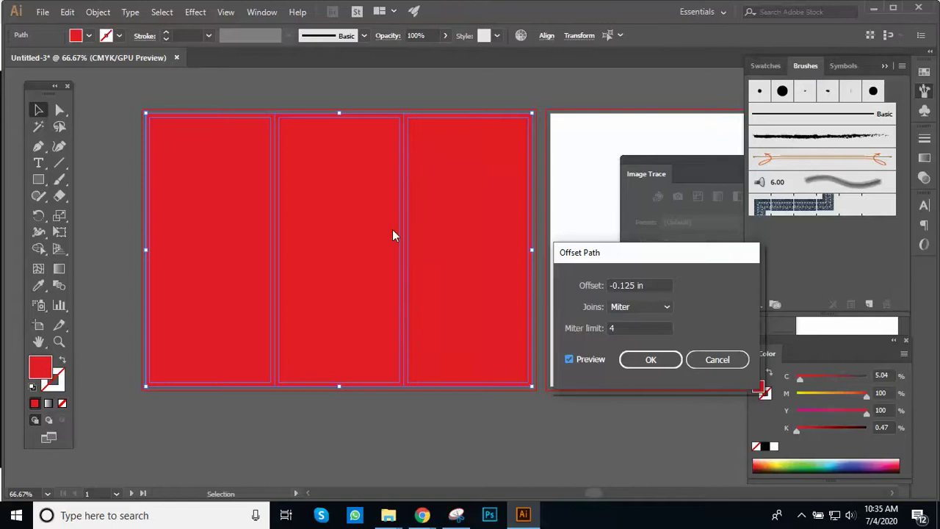
left_click(647, 360)
left_click(497, 429)
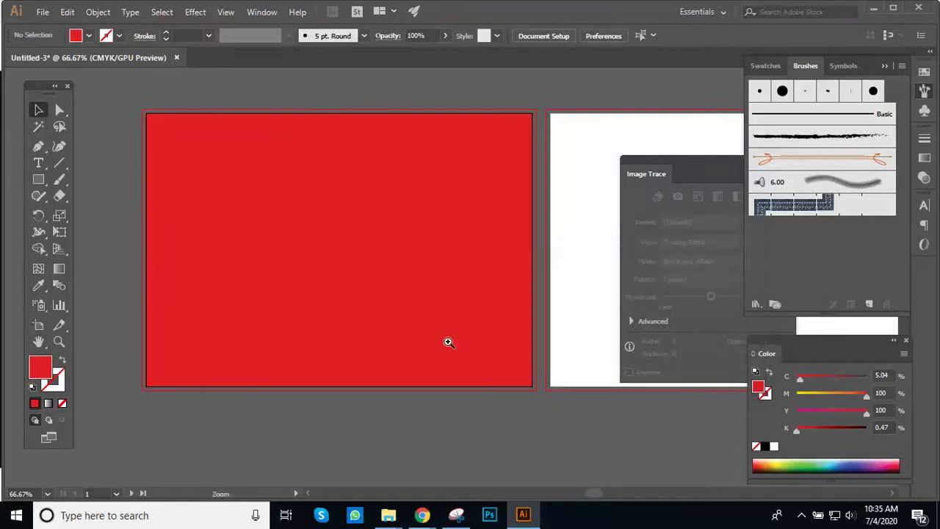
key("ctrl+minus")
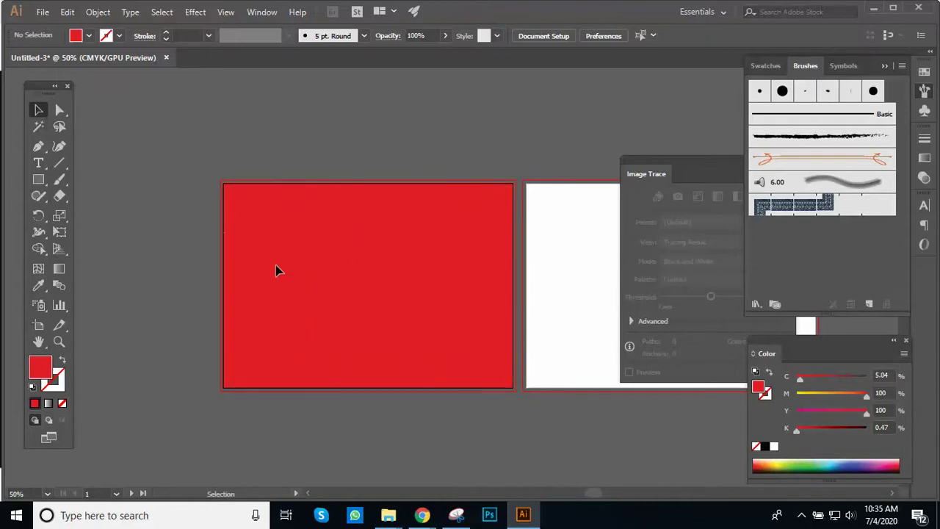
Step: Convert all the red panel shapes and inset copies into guides
key("ctrl+a")
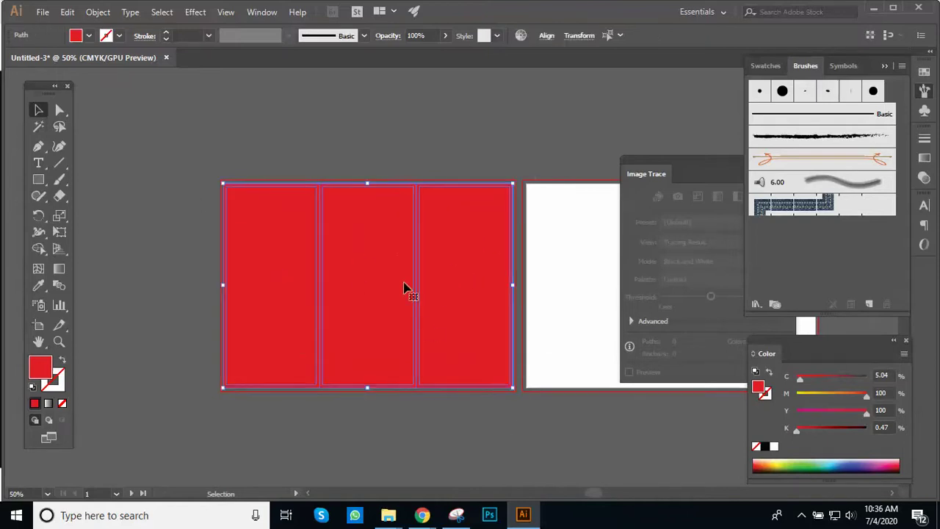
right_click(376, 242)
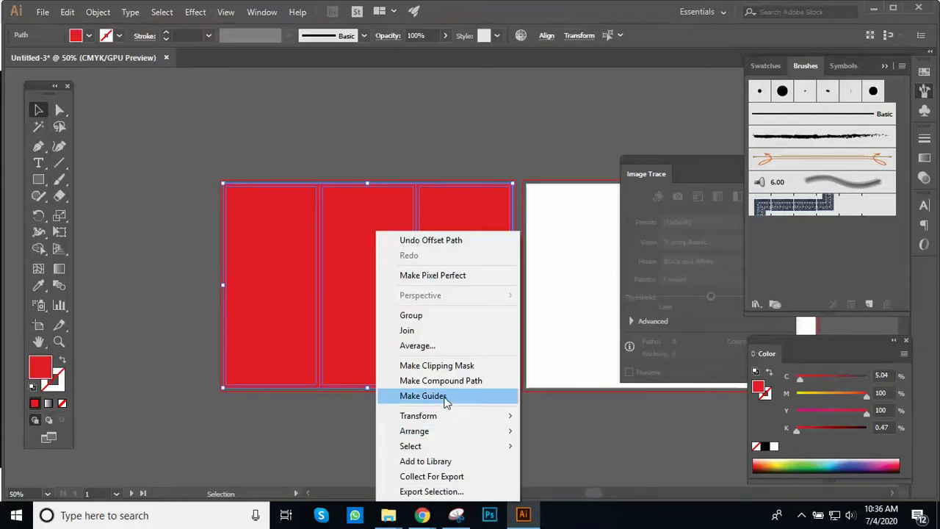
left_click(444, 396)
Step: Inspect the new guides up close, undoing two accidental moves of the middle panel
left_click(462, 237, "ctrl")
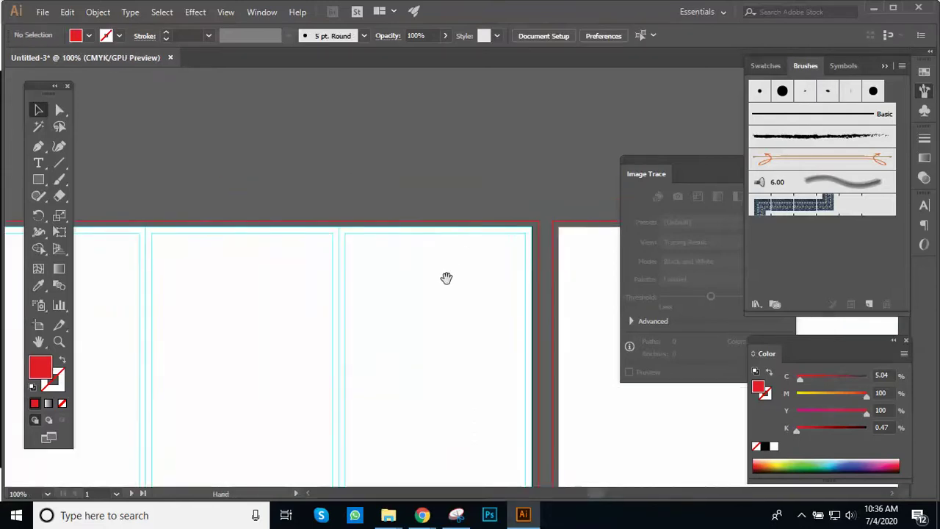
left_click_drag(450, 270, 502, 266)
left_click(456, 269, "ctrl+alt")
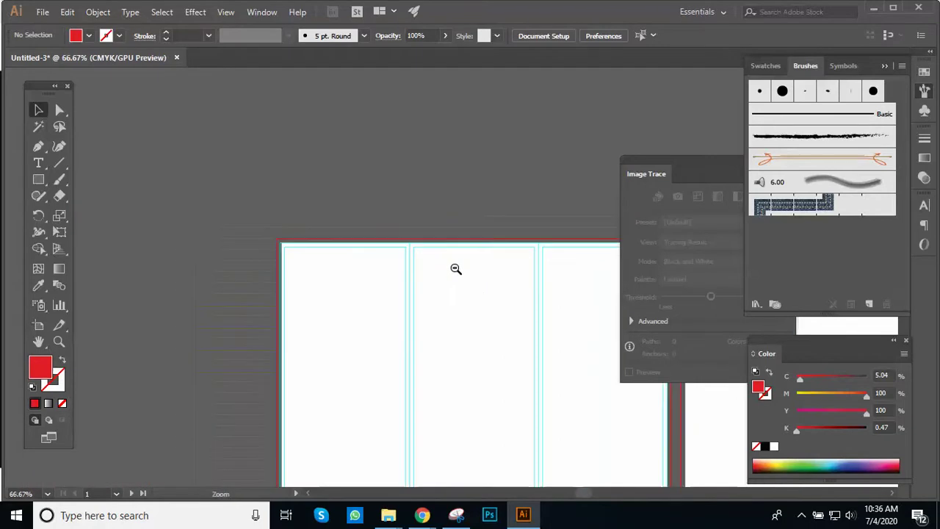
left_click_drag(445, 249, 470, 290)
key("ctrl+z")
left_click(508, 212)
left_click(512, 220, "ctrl")
left_click_drag(484, 335, 456, 266)
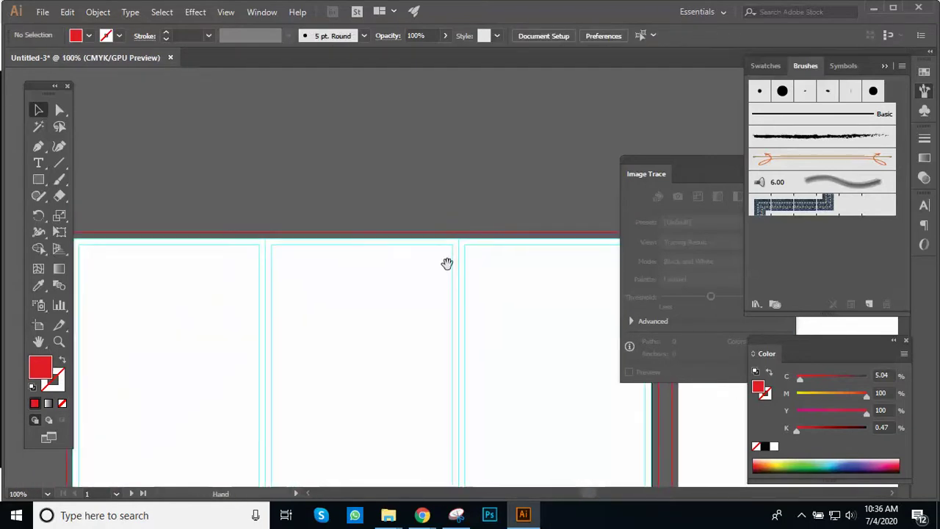
left_click_drag(387, 252, 409, 293)
key("ctrl+z")
key("ctrl+minus")
key("ctrl+minus")
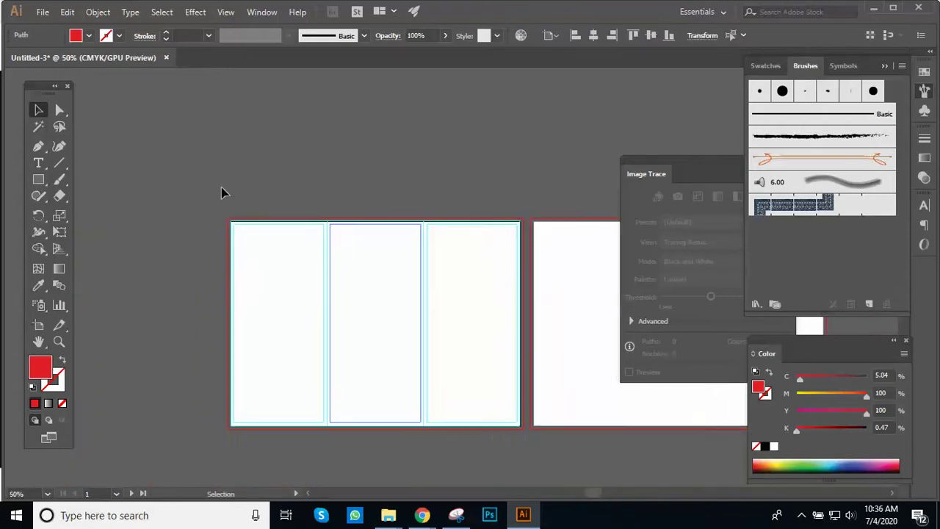
Step: Lock the guides in place from the View menu
left_click(224, 13)
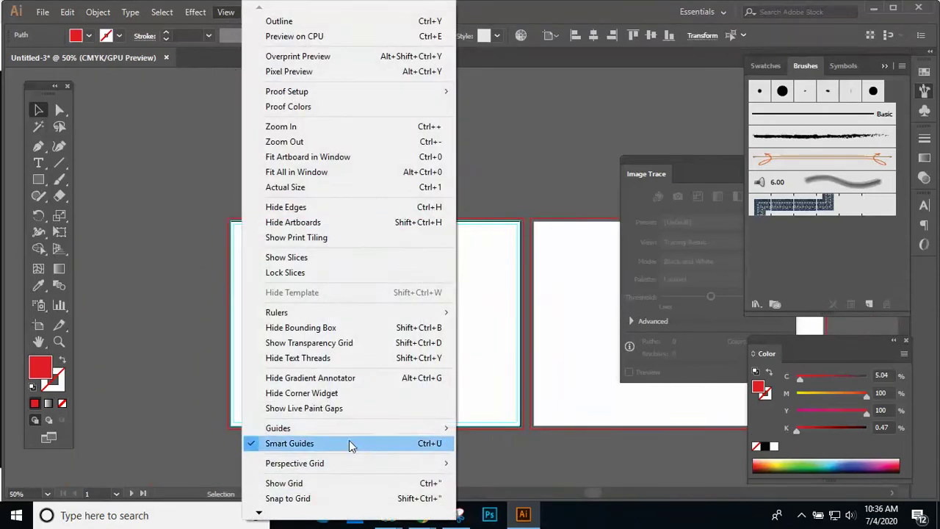
mouse_move(351, 429)
left_click(540, 443)
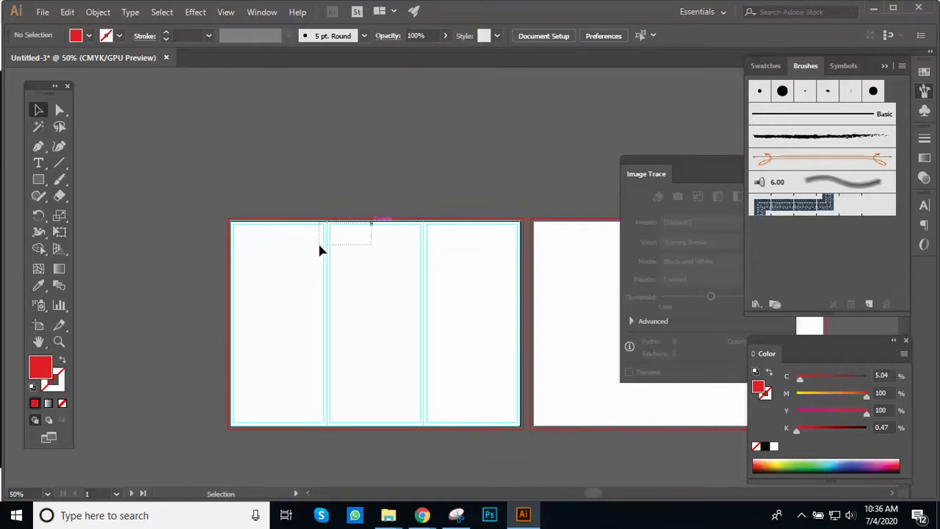
Step: Zoom and pan across the first artboard's guides over to the empty second artboard
left_click(427, 244)
left_click(443, 273)
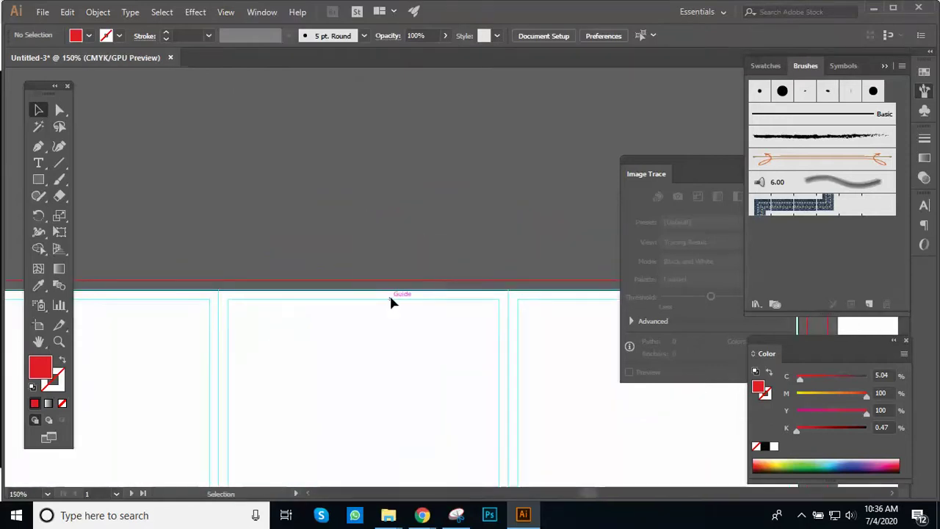
left_click(422, 304, "ctrl+alt")
left_click(424, 309, "ctrl+alt")
left_click_drag(457, 344, 372, 298)
left_click(374, 300, "ctrl")
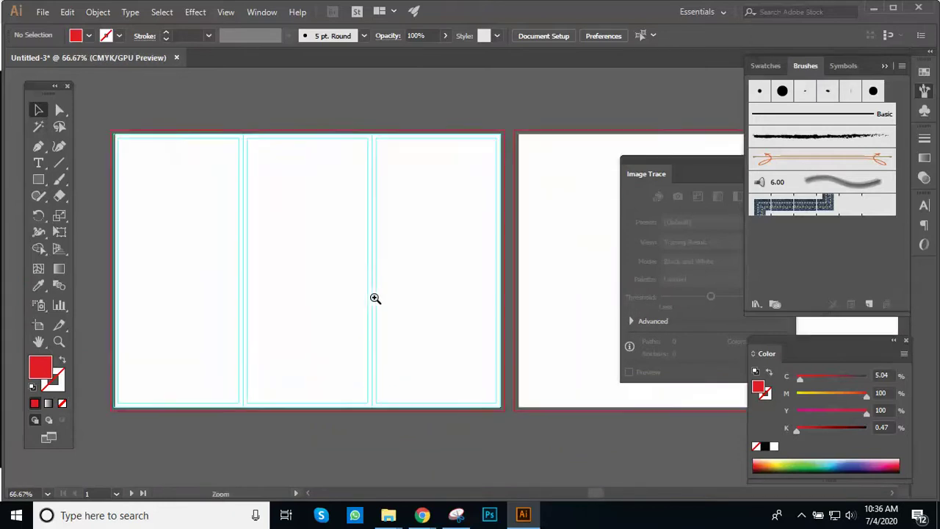
mouse_move(421, 336)
left_mouse_down()
mouse_move(453, 351)
mouse_move(384, 310)
mouse_move(430, 323)
left_mouse_up()
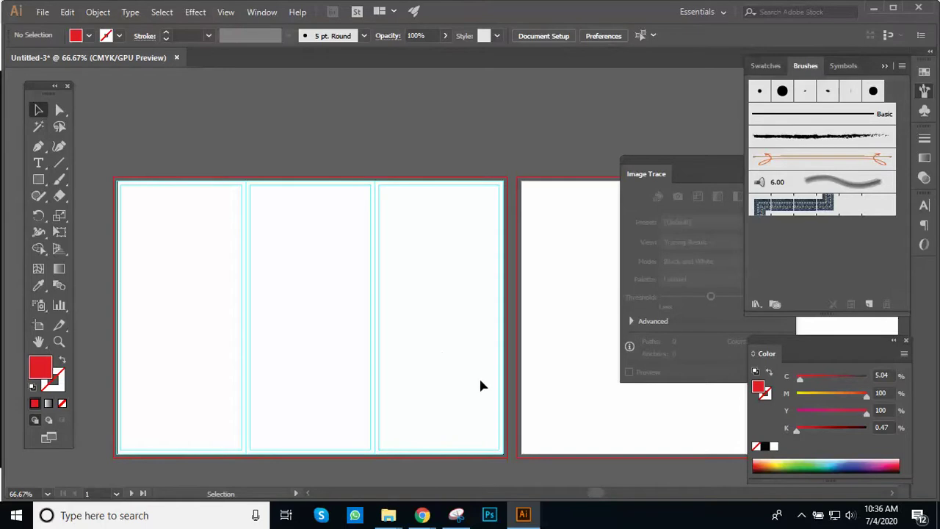
key("ctrl+minus")
left_click_drag(438, 267, 355, 237)
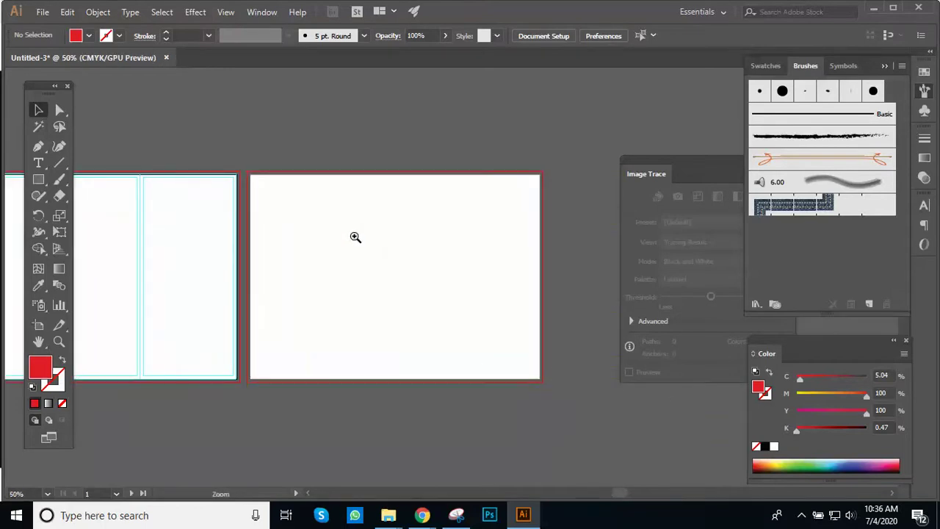
key("ctrl+plus")
left_click_drag(447, 250, 444, 291)
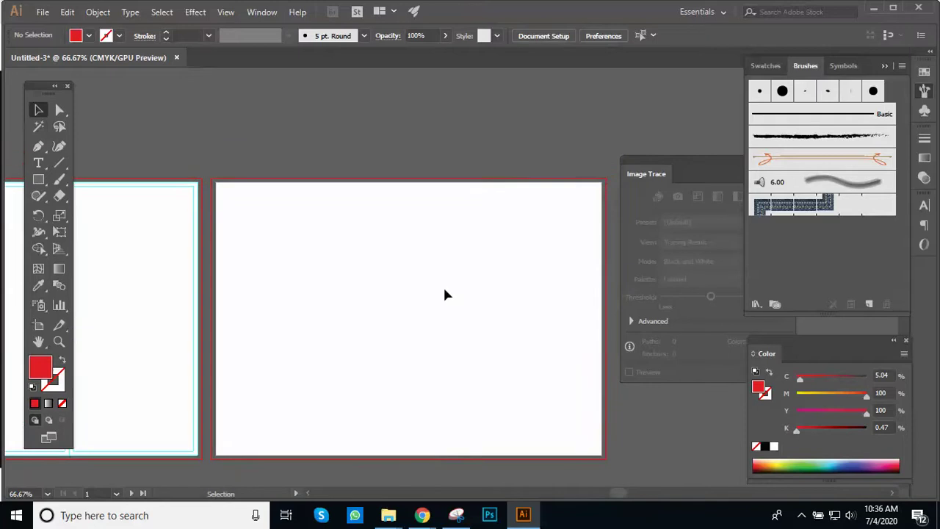
Step: Create an 11.6929 × 8.2677 in rectangle on the second artboard
left_click(38, 180)
left_click(305, 272)
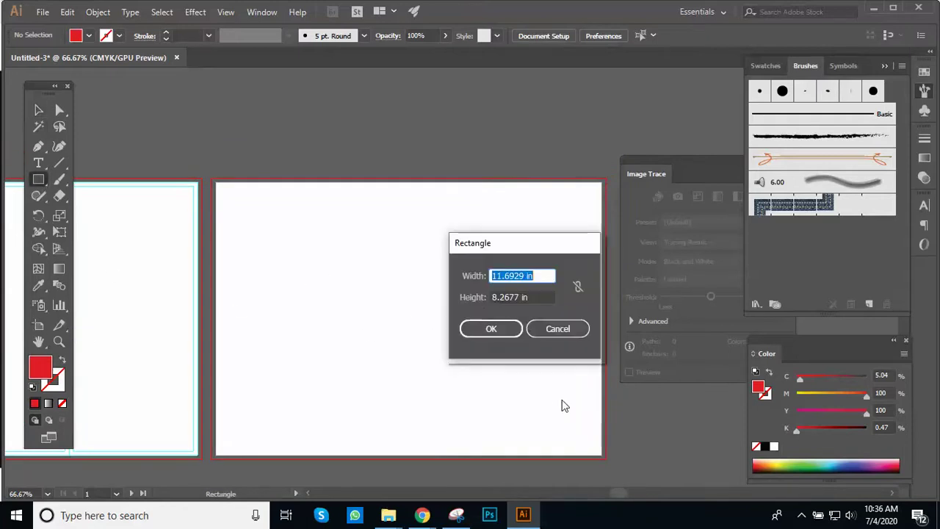
left_click(492, 327)
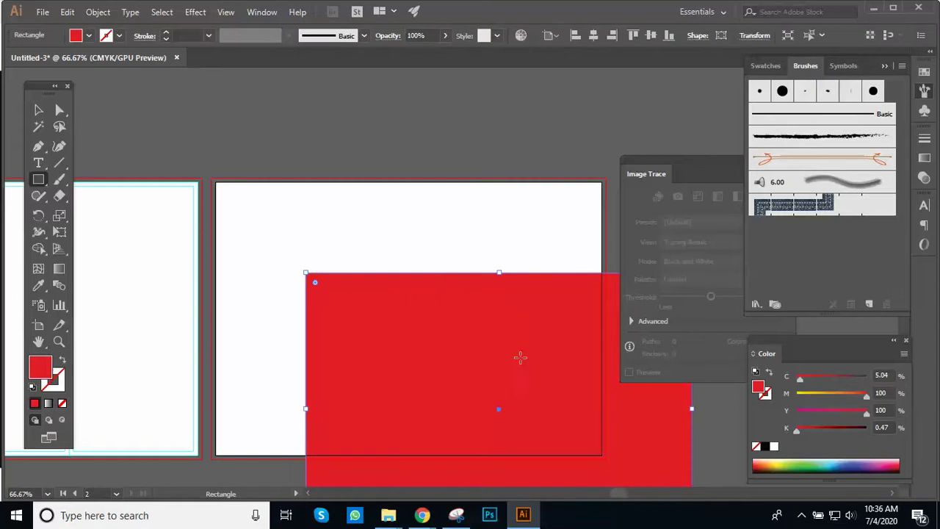
Step: Align the rectangle to the artboard's left and top edges, then reselect it
left_click(39, 110)
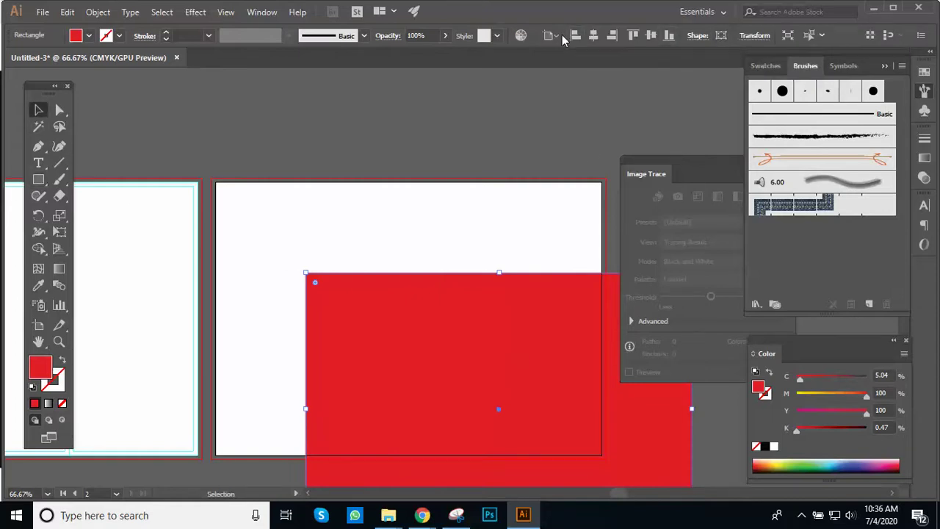
left_click(555, 37)
left_click(584, 82)
left_click(593, 35)
left_click(651, 36)
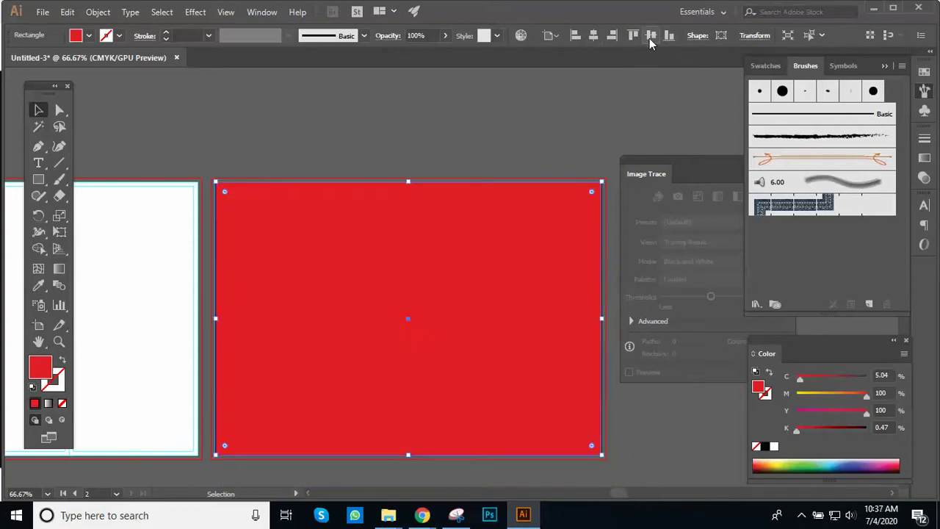
left_click(504, 132)
left_click_drag(524, 147, 503, 218)
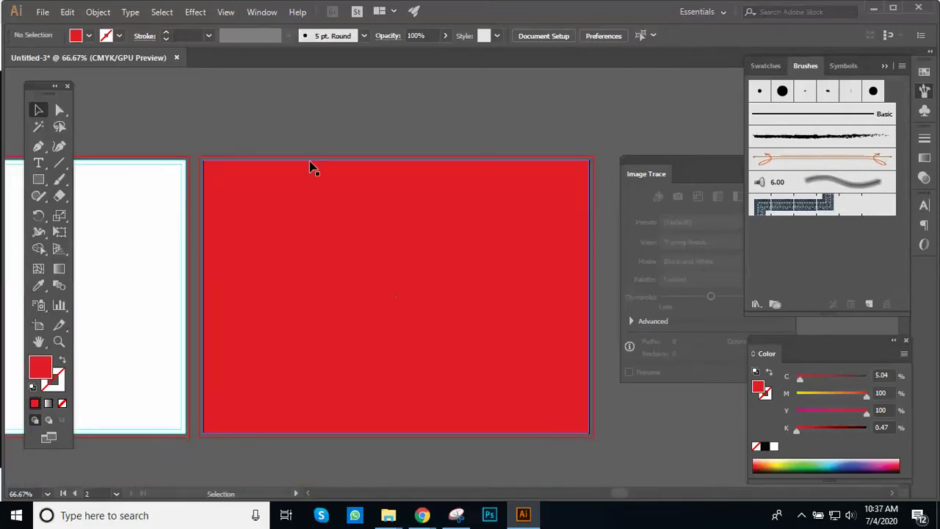
left_click(407, 269)
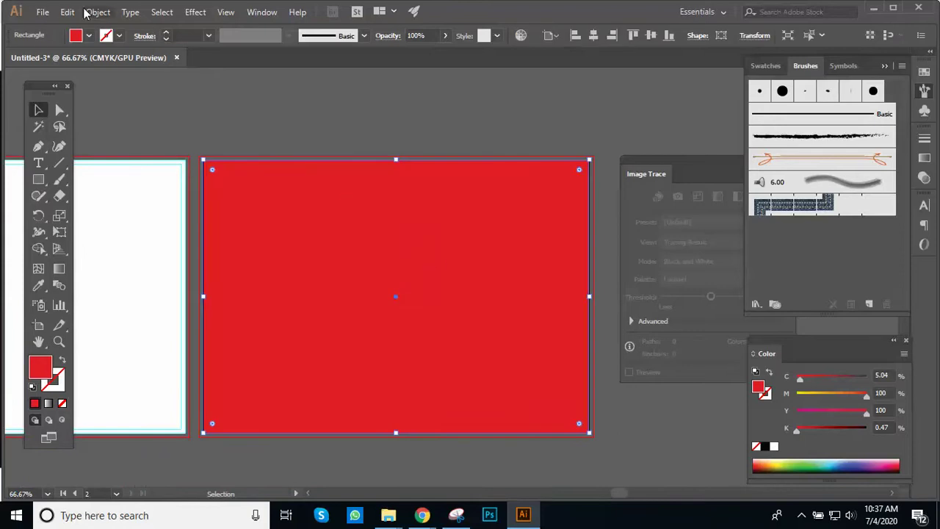
Step: Split the second artboard's rectangle into 3 grid columns with Split Into Grid
left_click(86, 15)
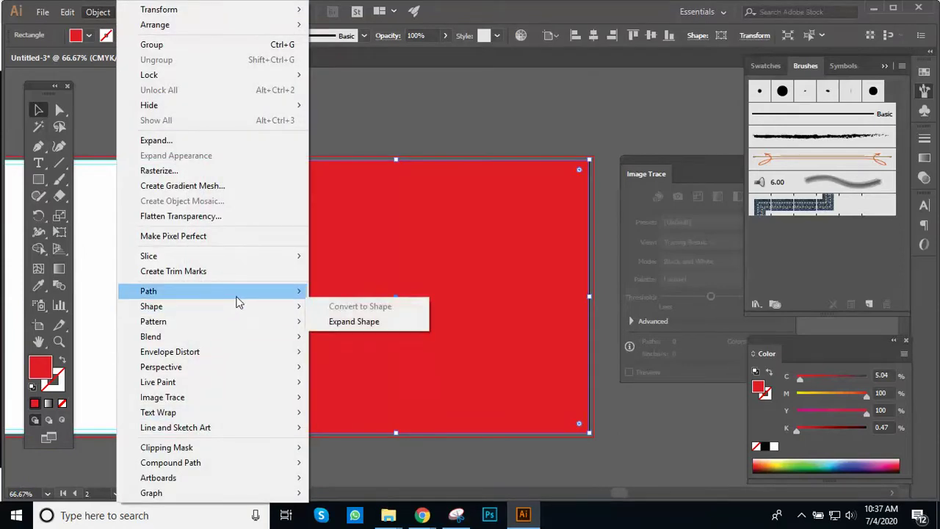
mouse_move(255, 296)
left_click(356, 442)
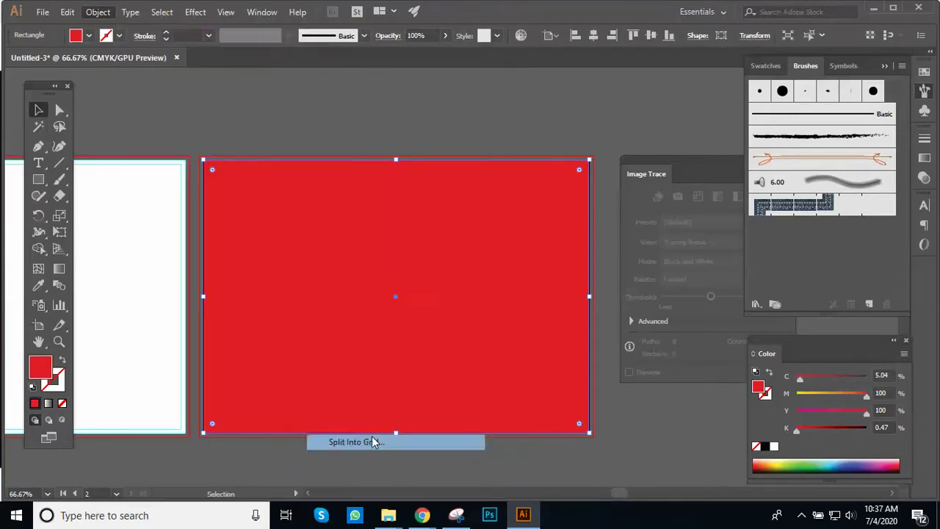
left_click(700, 298)
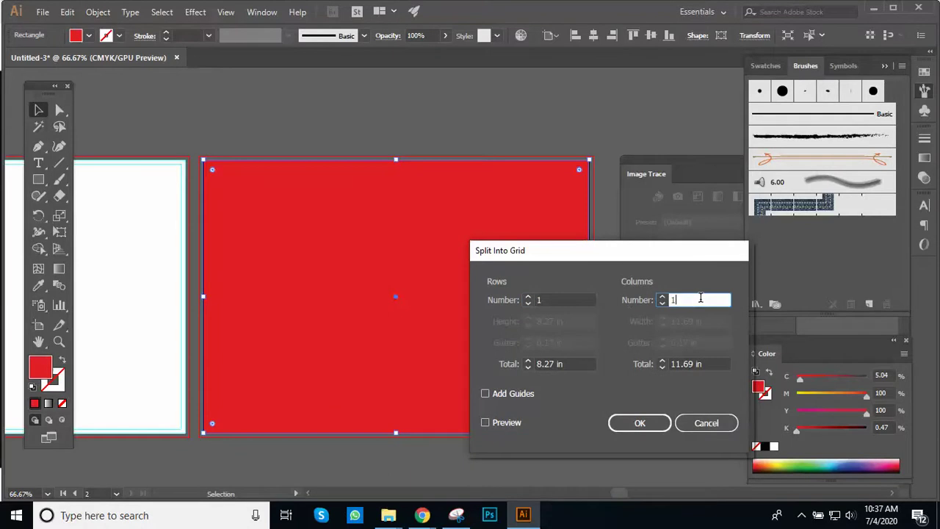
key("Up")
key("Up")
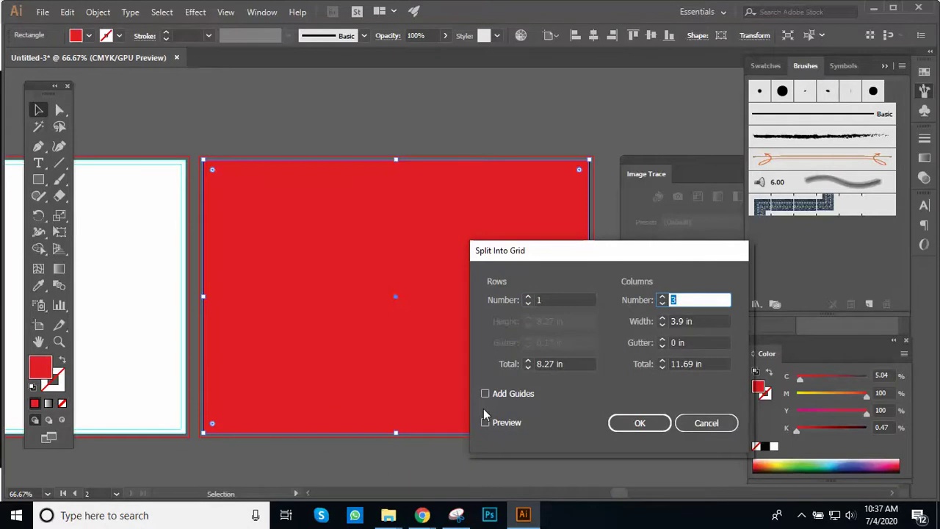
left_click(487, 423)
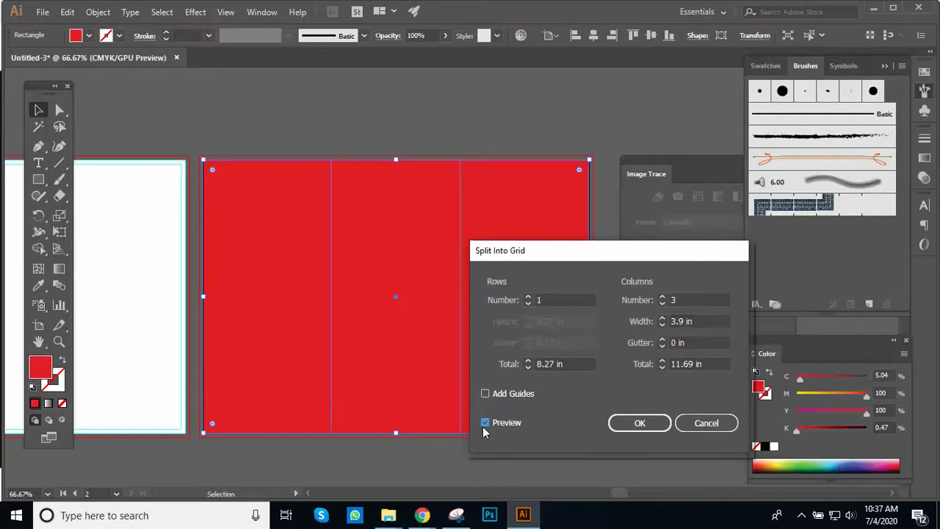
left_click(642, 426)
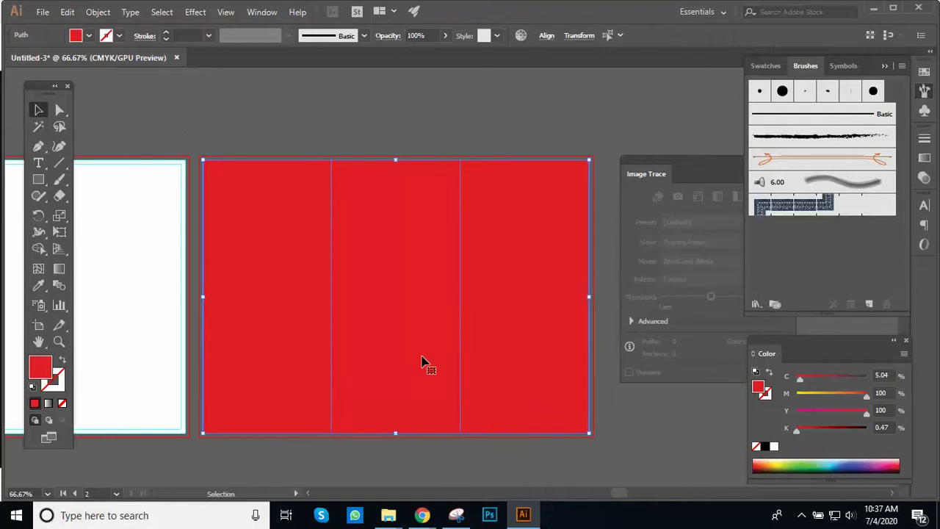
Step: Verify the split by pulling the left column aside, undo, and select all three columns
left_click(208, 130)
left_click(262, 223)
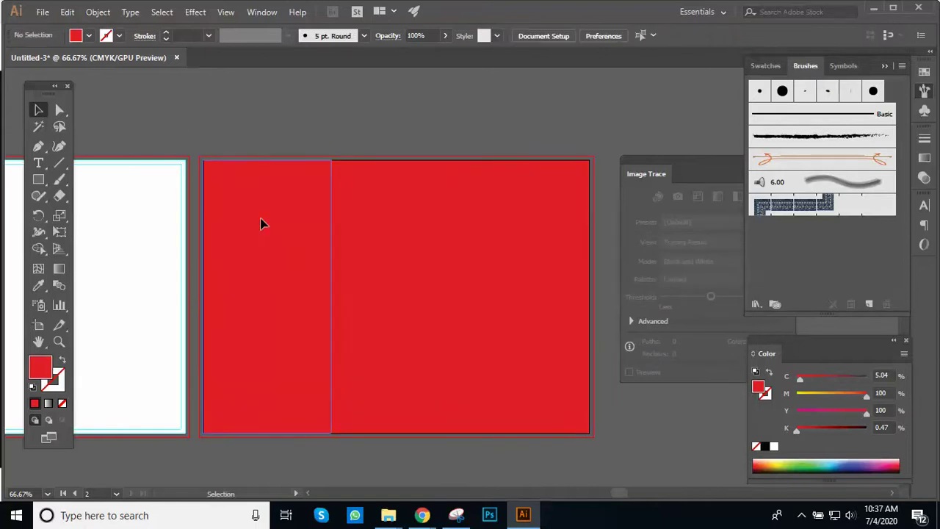
left_click_drag(262, 223, 203, 268)
key("ctrl+z")
left_click(211, 117)
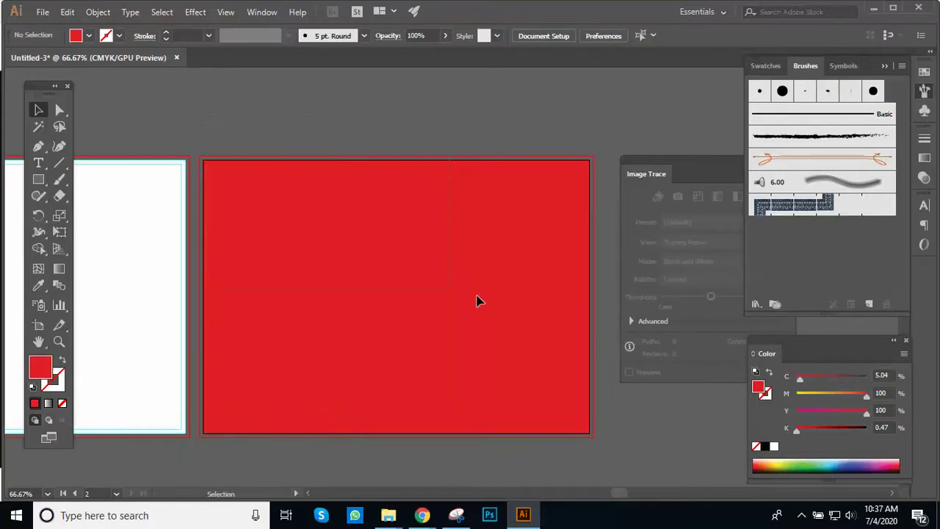
key("ctrl+a")
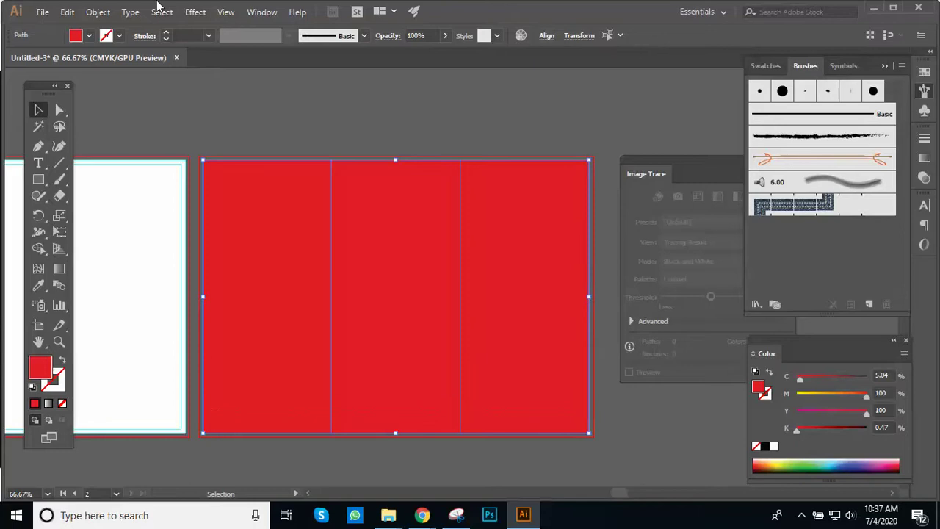
Step: Apply a -0.125 in Offset Path to the three red columns
left_click(98, 11)
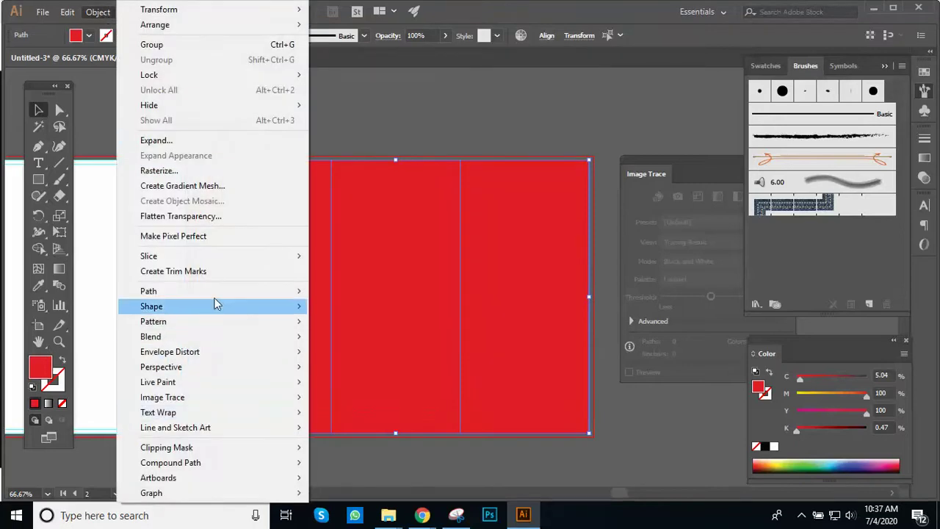
mouse_move(217, 298)
left_click(379, 342)
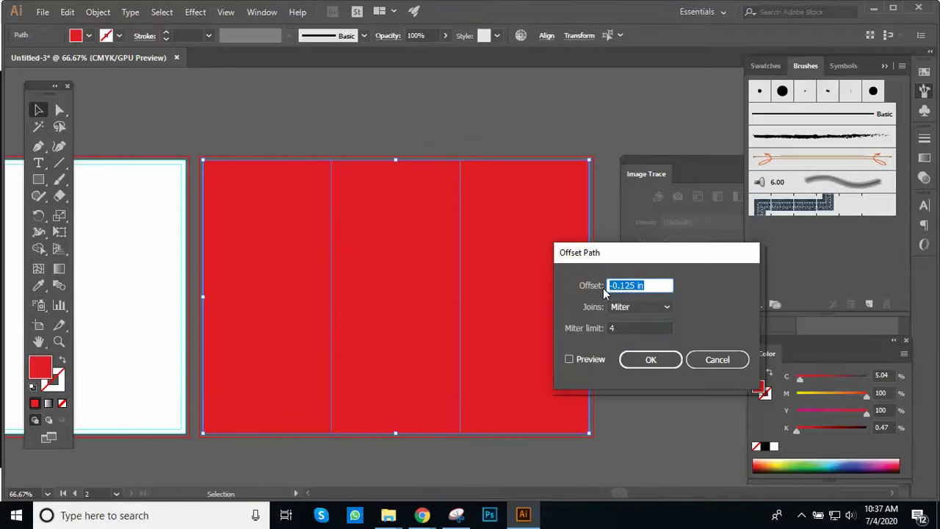
left_click(577, 360)
left_click(650, 360)
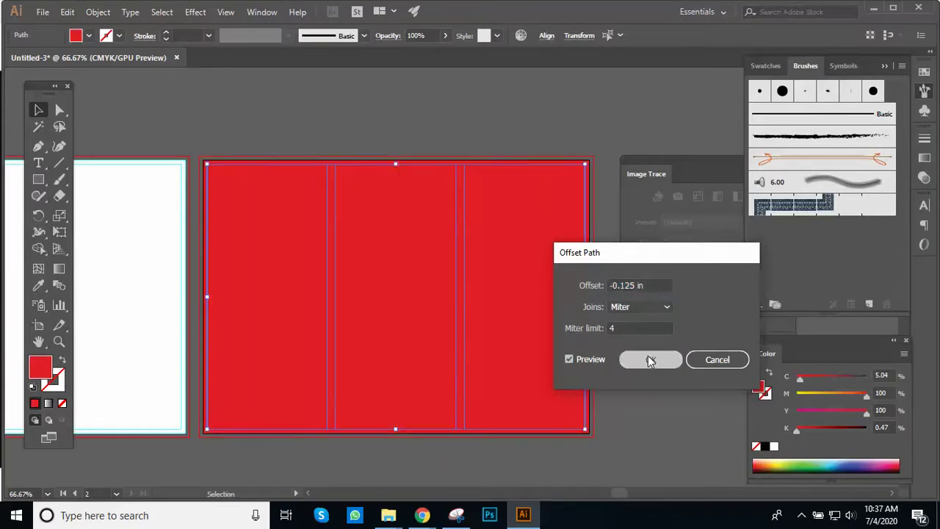
Step: Turn the red columns and their inset copies into guides
left_click(186, 125)
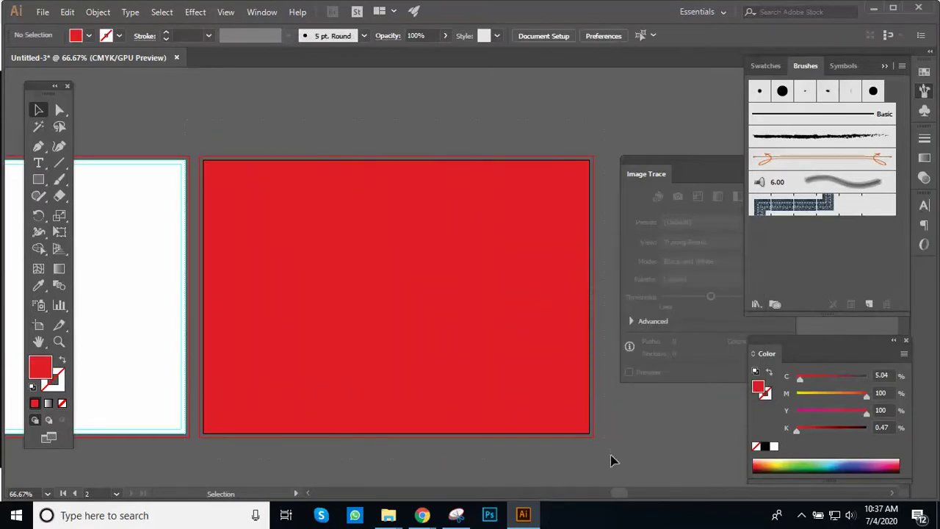
left_click(354, 237)
right_click(354, 235)
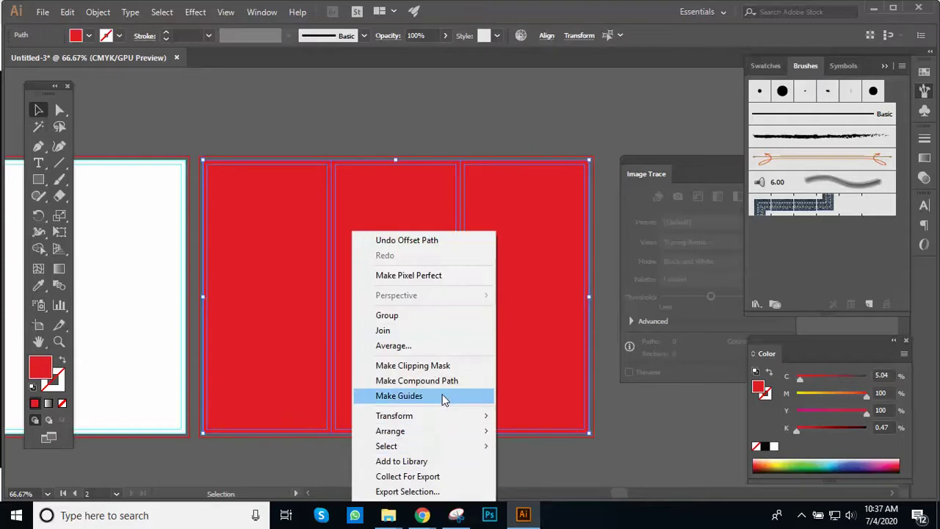
left_click(444, 397)
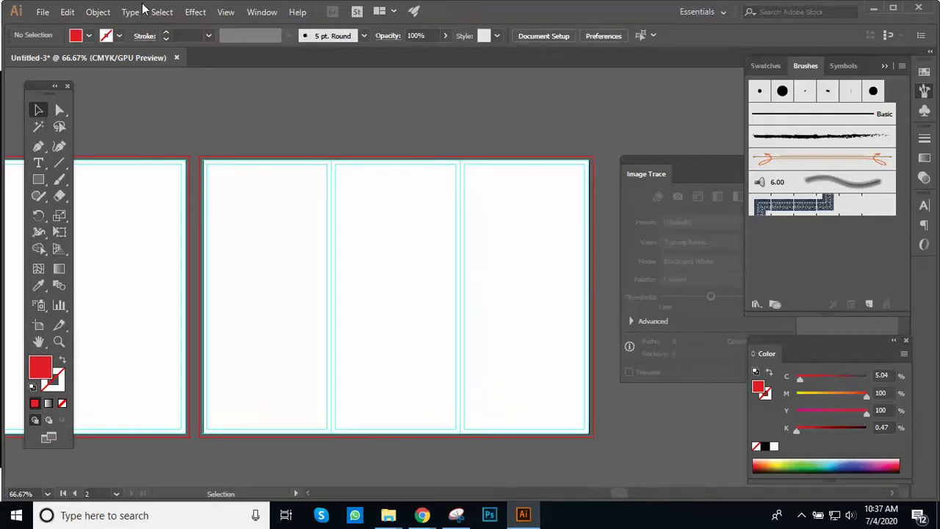
left_click(225, 13)
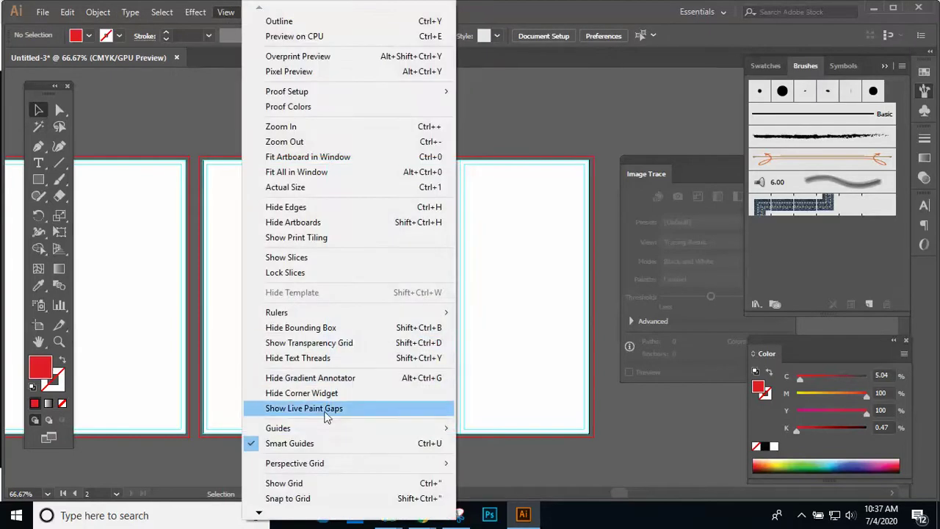
mouse_move(336, 431)
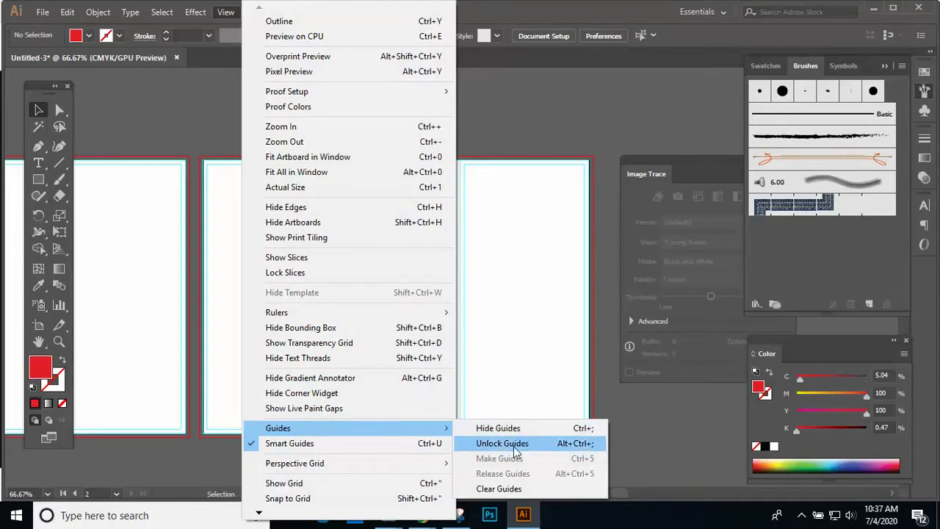
left_click(527, 311)
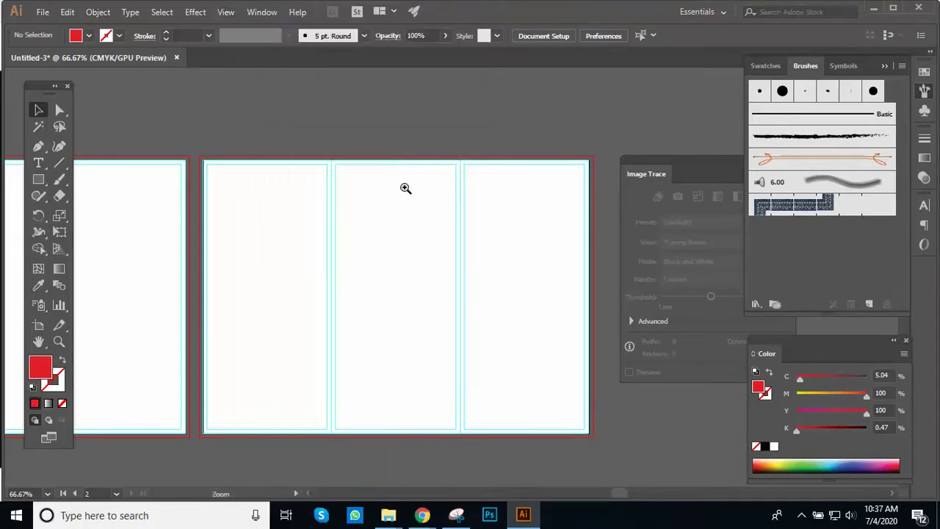
left_click(408, 191, "ctrl")
left_click_drag(415, 199, 443, 258)
left_click(470, 223)
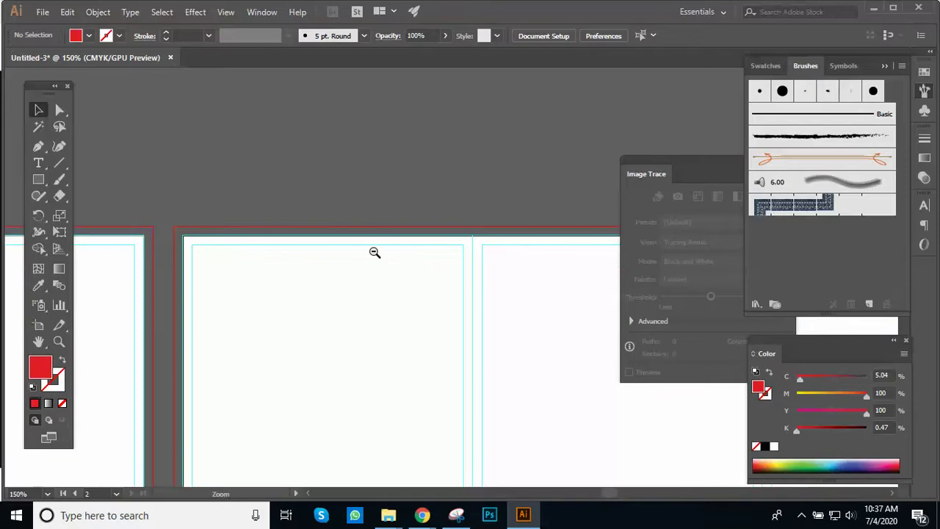
left_click(375, 251, "alt")
left_click(375, 251, "alt")
left_click(375, 252, "alt")
left_click_drag(415, 334, 370, 304)
left_click(441, 242)
left_click_drag(441, 242, 330, 231)
left_click(392, 304)
left_click_drag(273, 217, 163, 233)
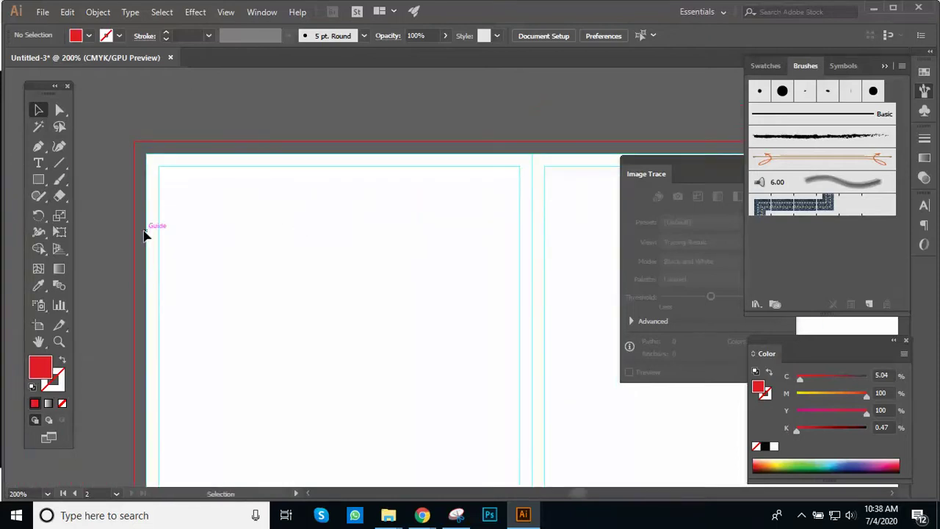
left_click_drag(384, 258, 344, 261)
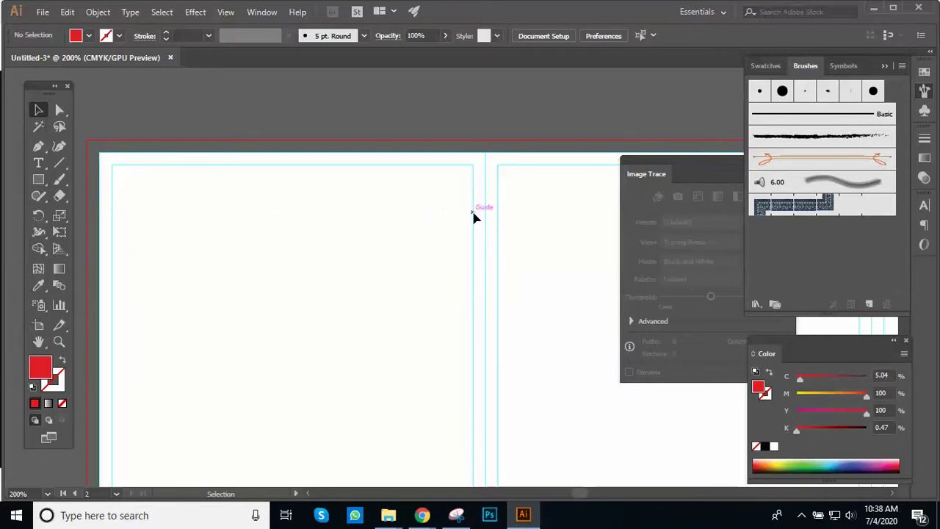
left_click(401, 220, "alt")
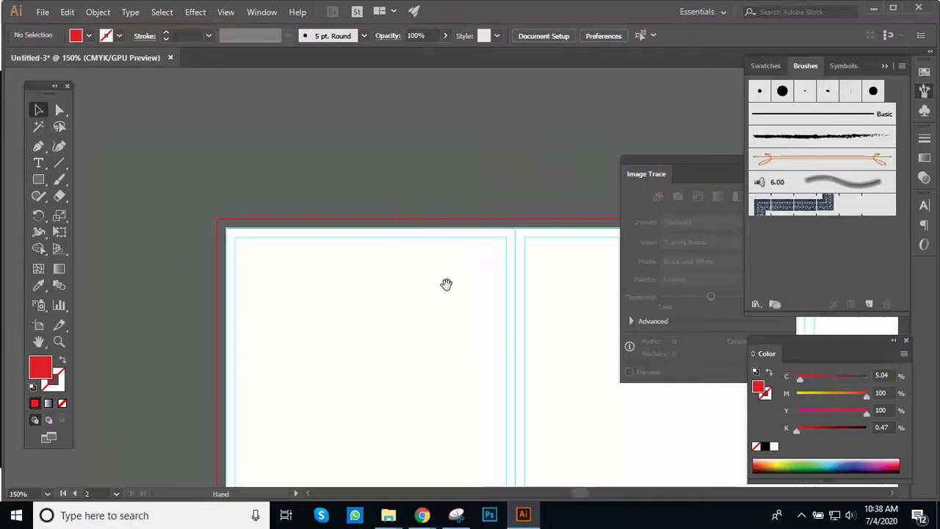
scroll(448, 185, "down", 5)
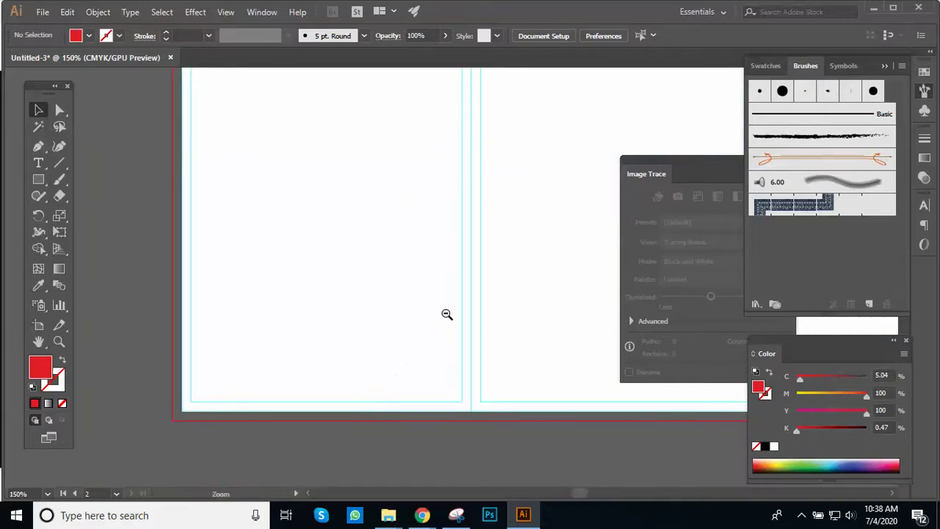
left_click(447, 314, "alt")
left_click(446, 314, "alt")
scroll(332, 352, "up", 5)
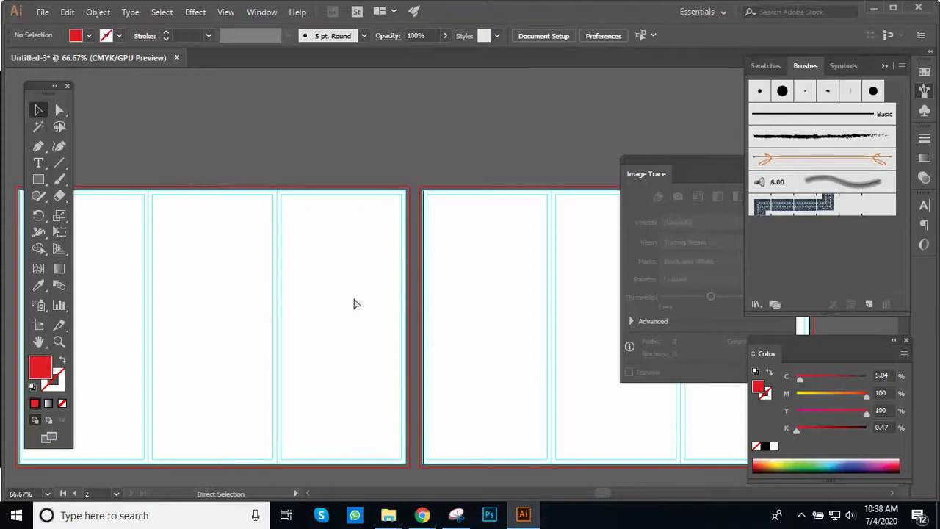
Step: Add a '5' label enlarged to 88.32 pt above the first panel
key("ctrl+minus")
key("ctrl+minus")
left_click_drag(444, 321, 348, 361)
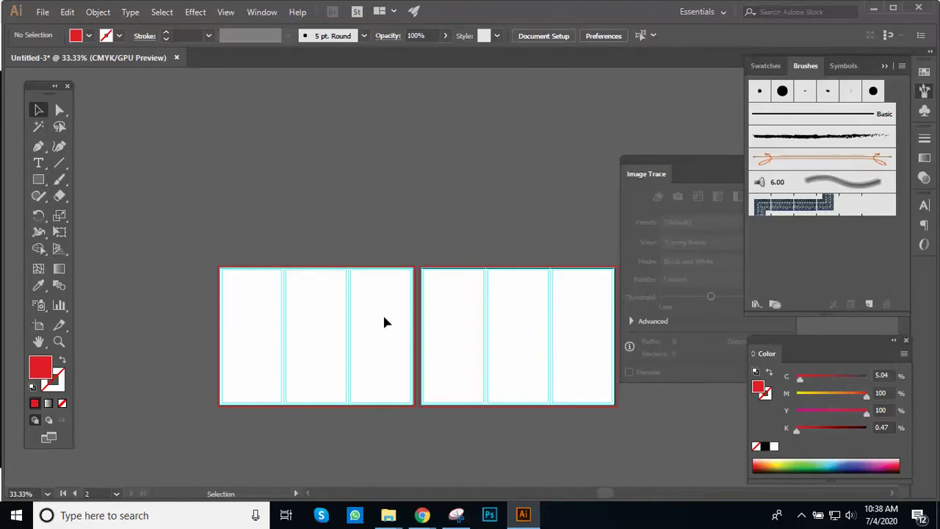
key("ctrl+plus")
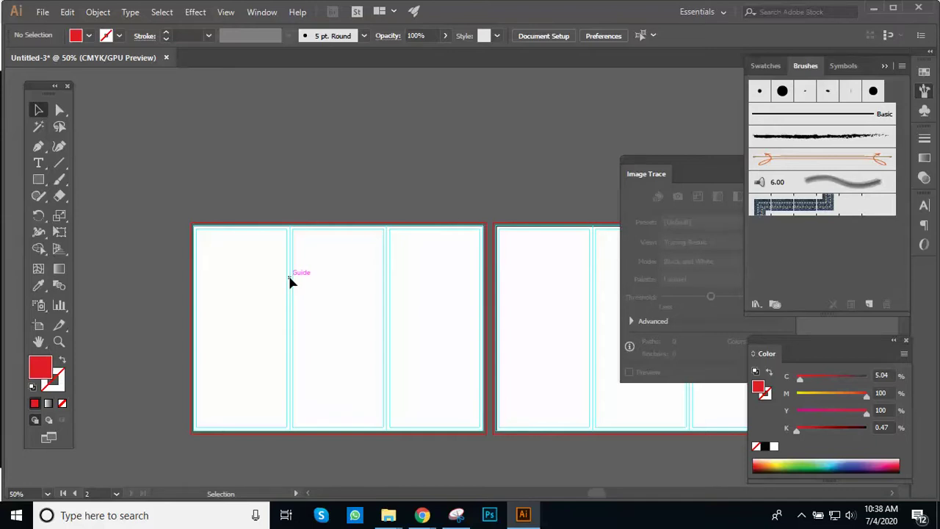
key("t")
left_click(249, 192)
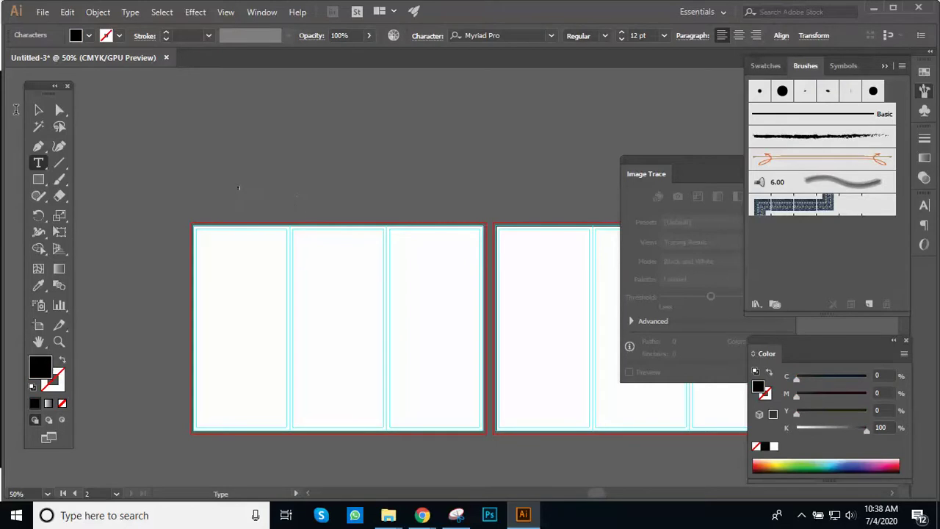
key("Escape")
left_click_drag(245, 197, 340, 267)
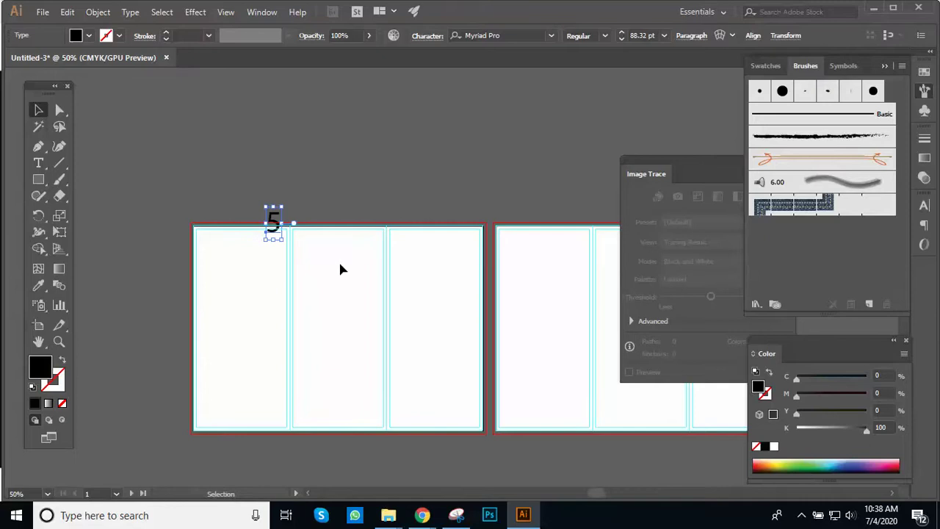
left_click_drag(273, 224, 243, 202)
left_click(377, 227)
key("ctrl+equal")
left_click_drag(377, 227, 303, 199)
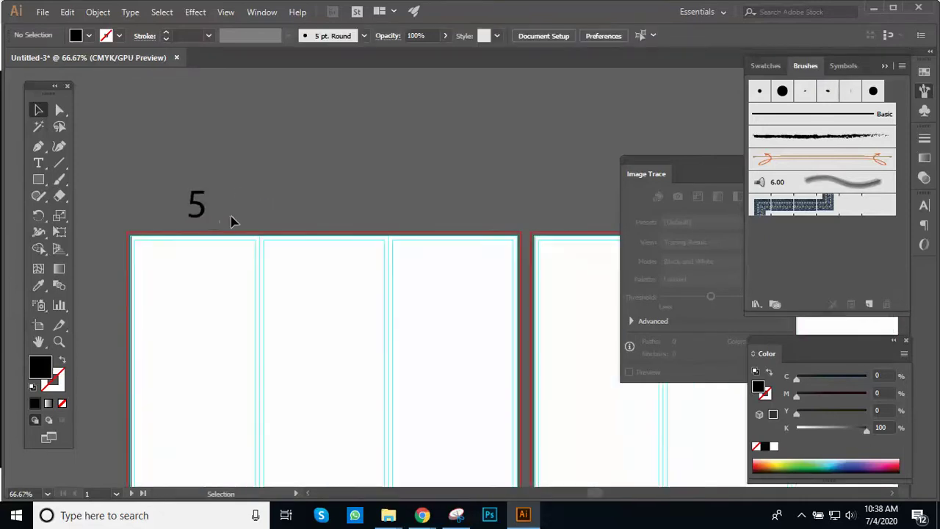
Step: Copy the 5 above the middle and right panels and retype them as 6 and 1
left_click_drag(193, 218, 320, 209)
key("ctrl+d")
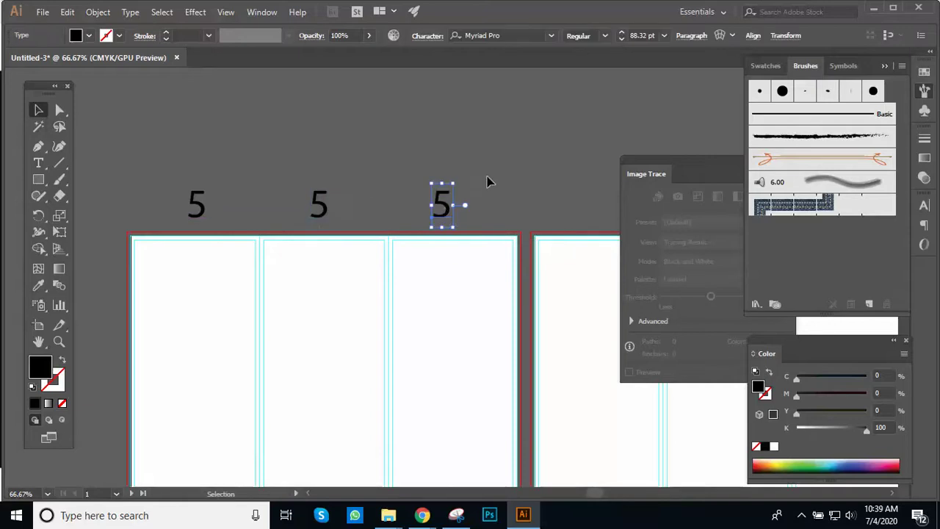
left_click(489, 180)
key("ctrl+equal")
key("t")
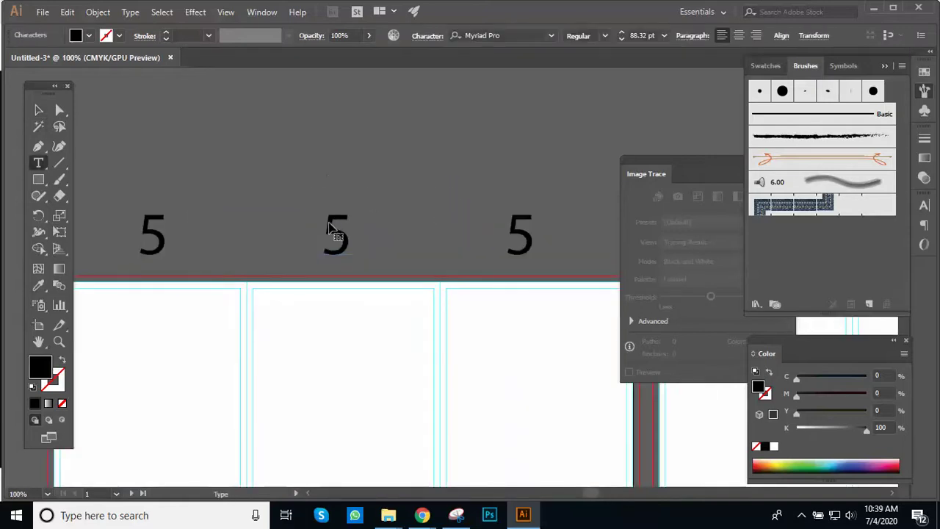
double_click(336, 232)
type("6")
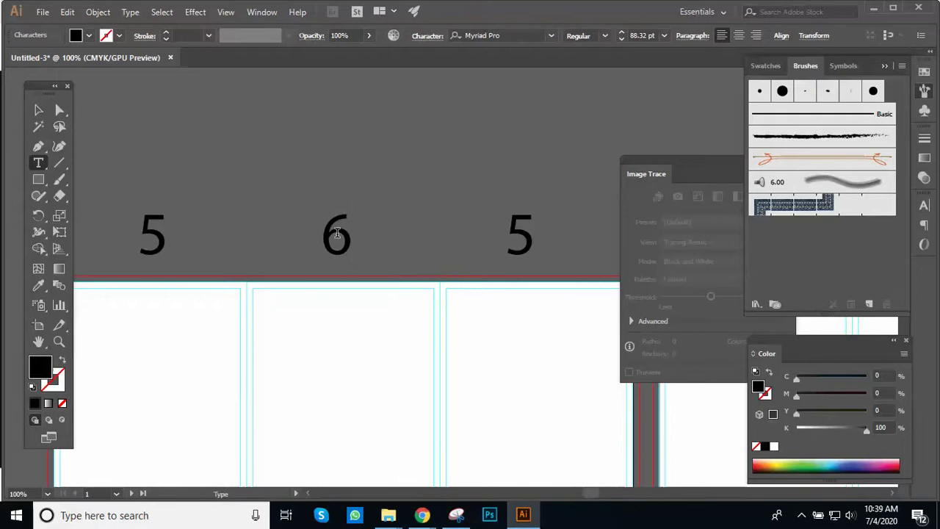
left_click(530, 243)
double_click(530, 243)
type("1")
left_click(38, 110)
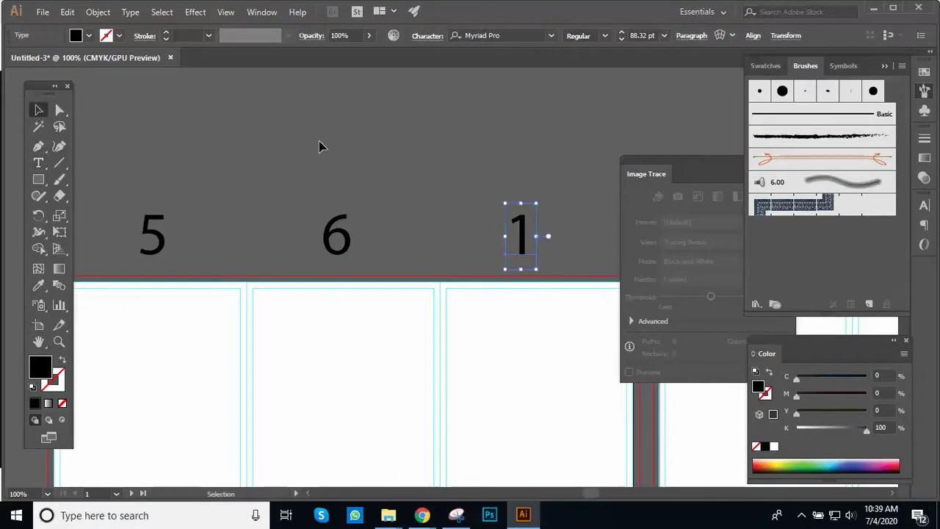
Step: Zoom and pan to frame the numbered first artboard
left_click(319, 144)
key("z")
left_click(445, 204, "alt")
left_click(457, 211, "alt")
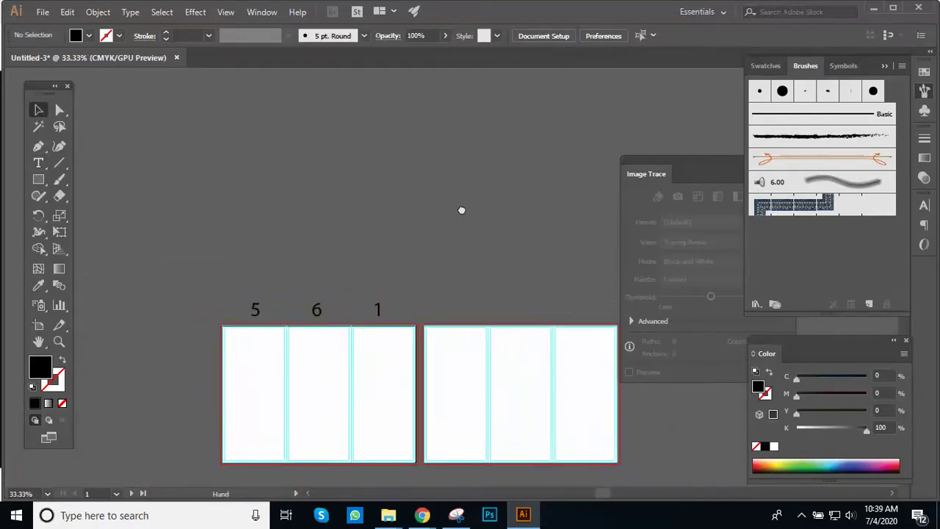
left_click(485, 240)
left_click_drag(366, 284, 483, 245)
left_click_drag(325, 273, 411, 233)
left_click(390, 253)
Step: In Chrome, view the Hypnosis tri-fold brochure image result, then return to the Meet tab
key("v")
mouse_move(430, 516)
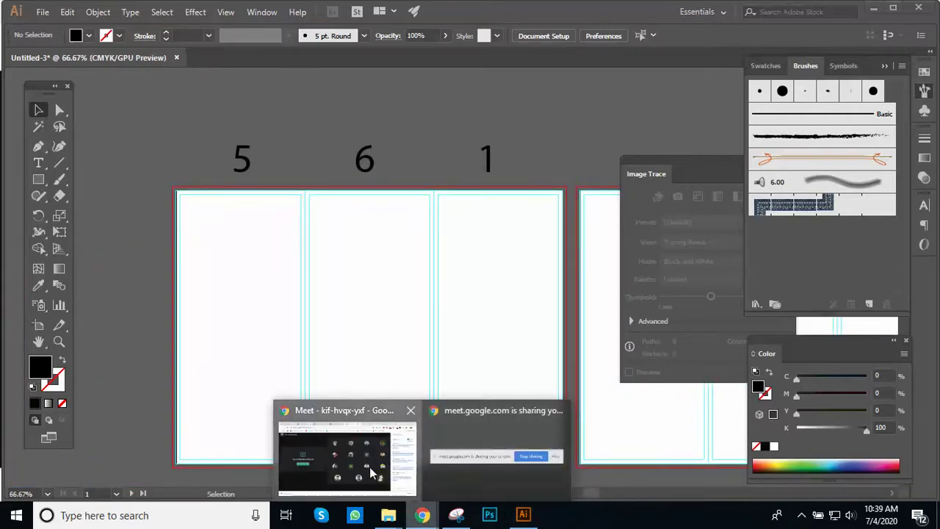
left_click(345, 456)
left_click(709, 12)
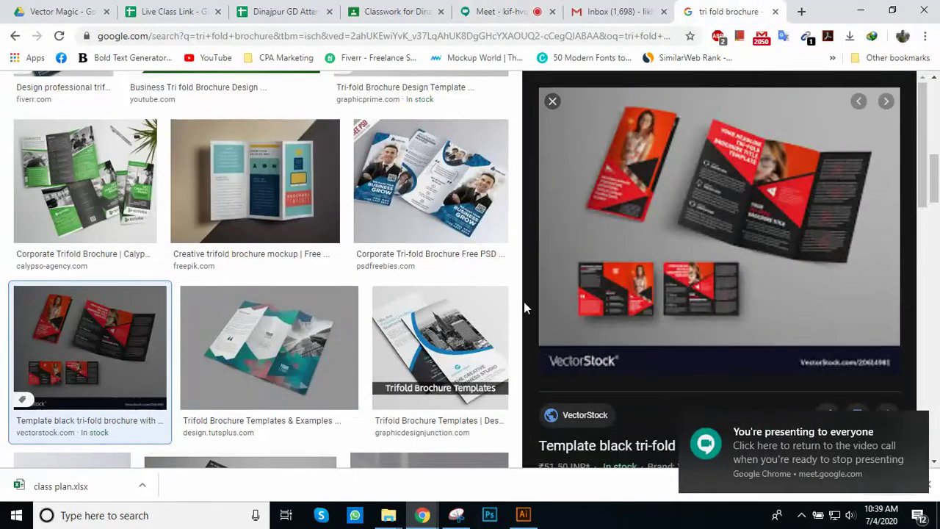
left_click(552, 103)
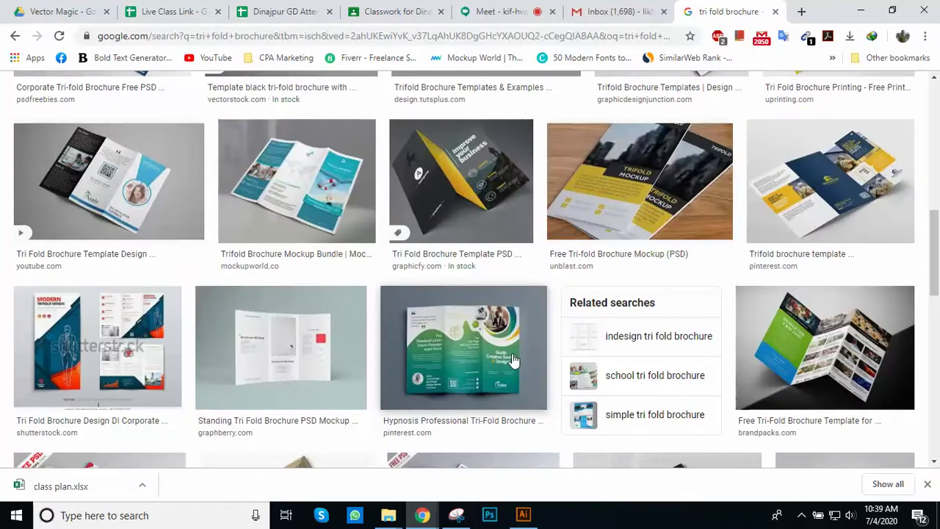
left_click(479, 359)
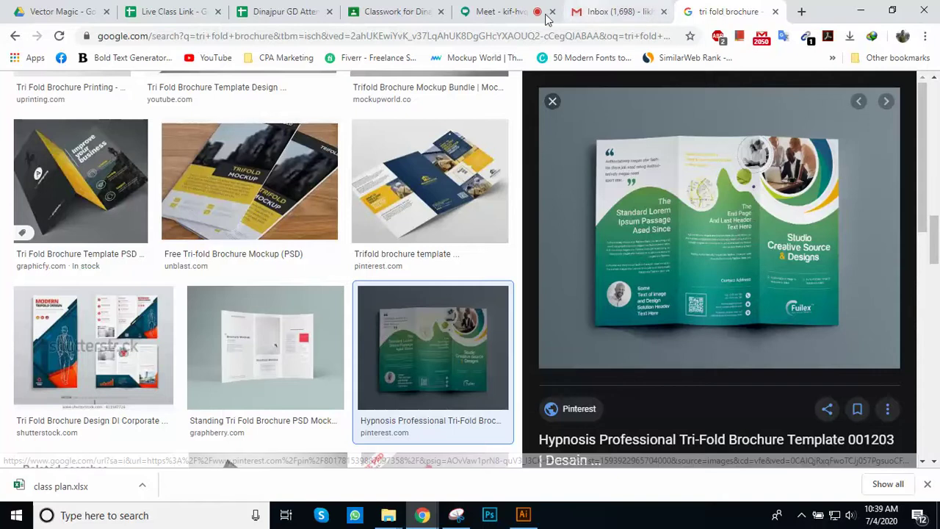
left_click(504, 11)
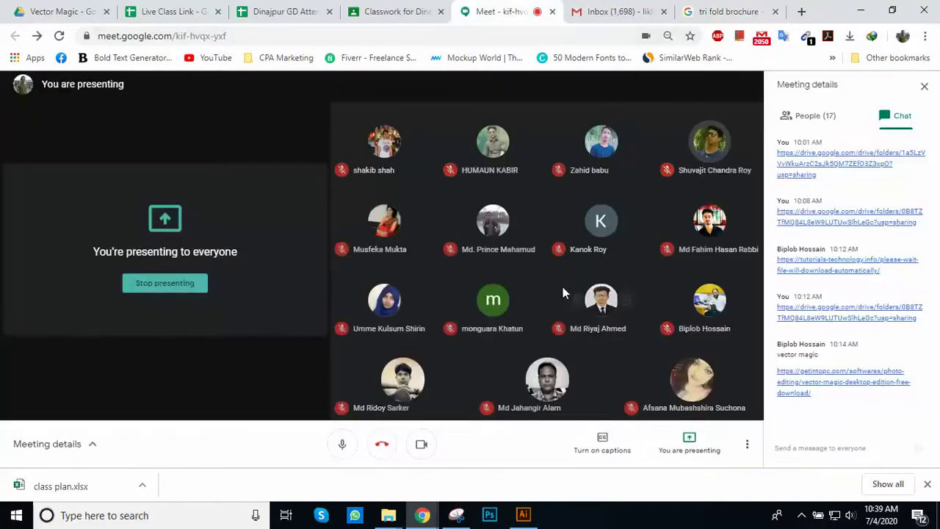
Step: Leave the Meet call for the Hypnosis tri-fold brochure reference image, then return to Illustrator
left_click(716, 11)
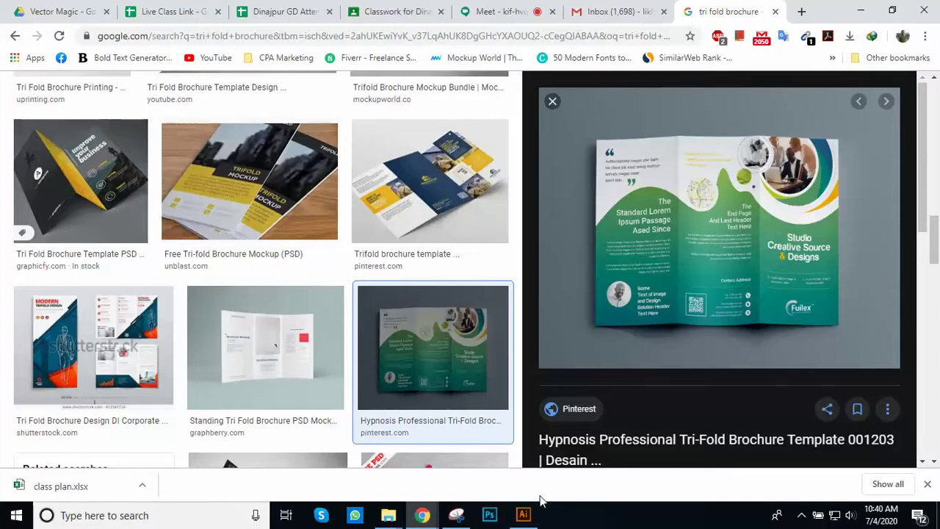
left_click(523, 515)
left_click(520, 304, "alt")
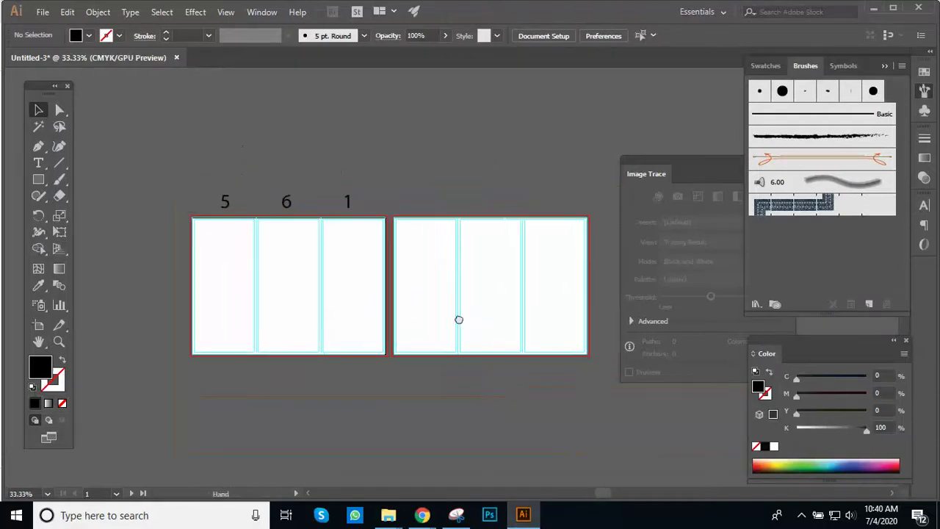
left_click(333, 274)
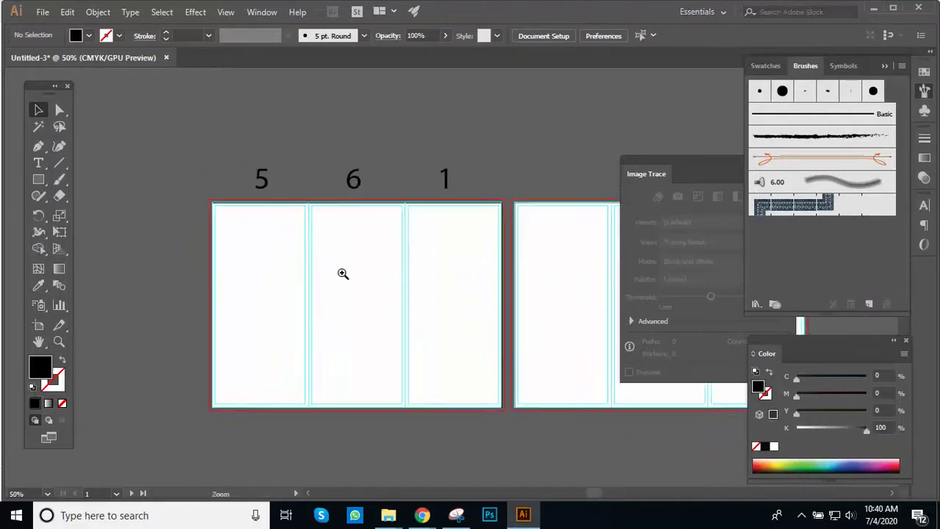
left_click(468, 275)
left_click_drag(424, 274, 456, 274)
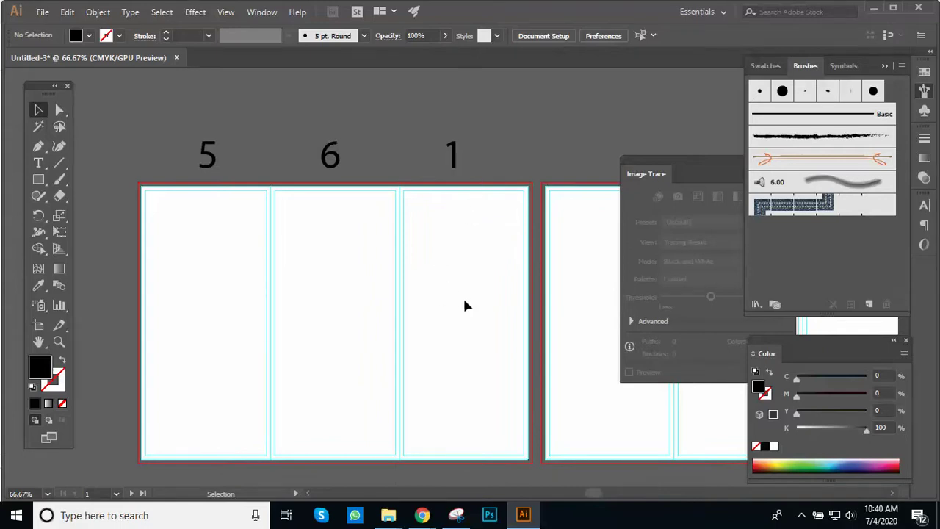
key("alt+Tab")
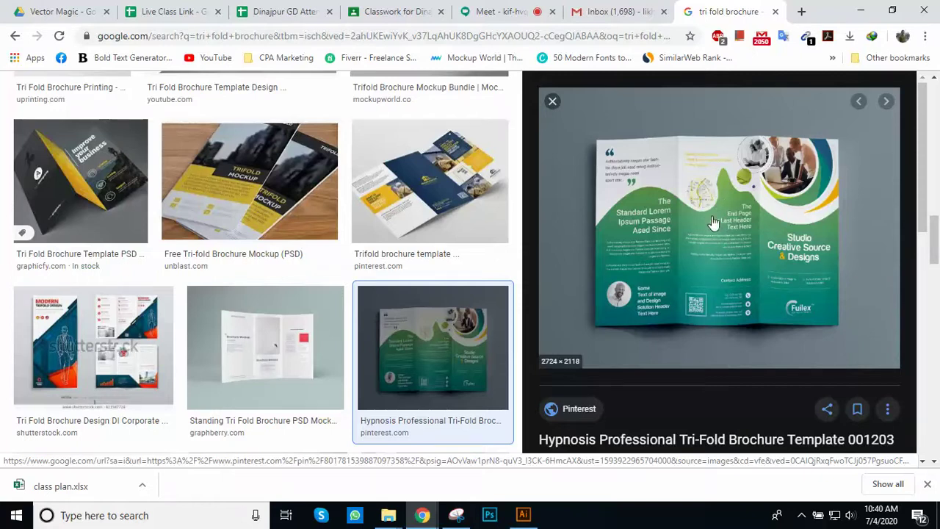
key("alt+Tab")
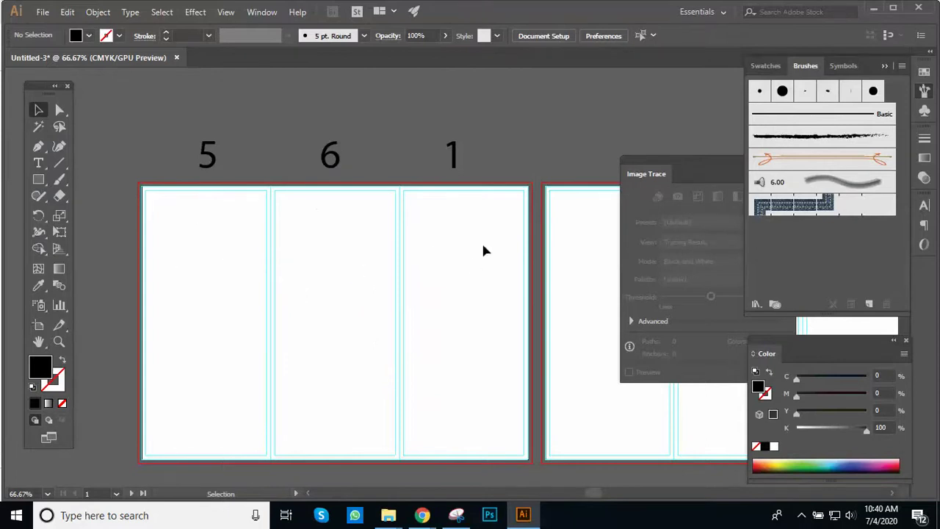
key("alt+Tab")
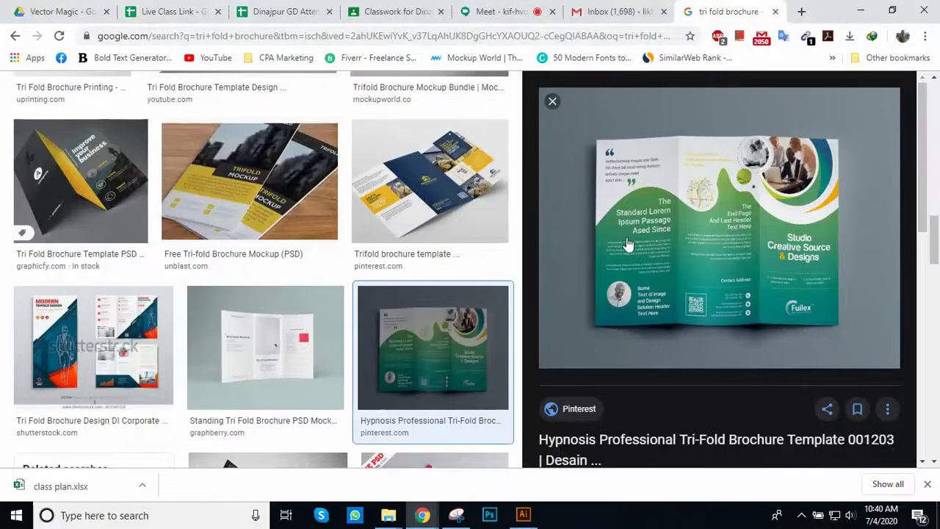
key("alt+Tab")
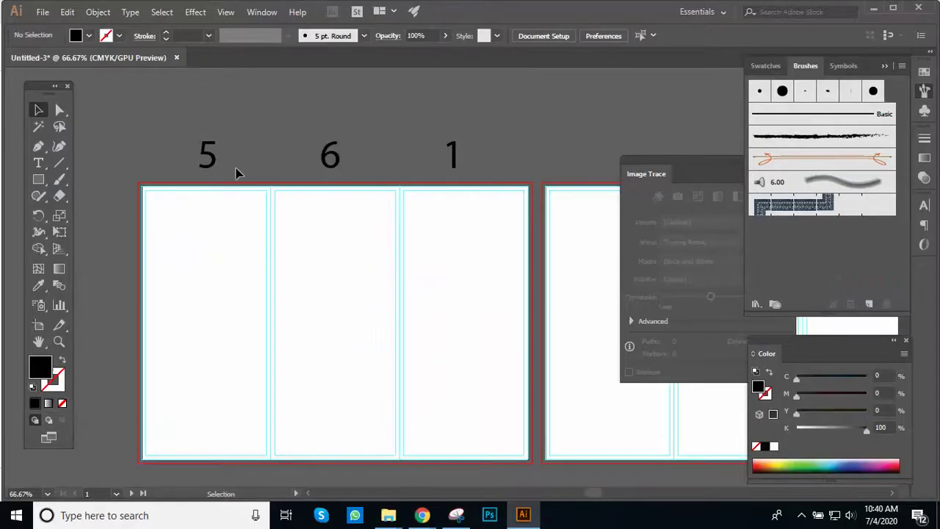
key("ctrl+space")
left_click(323, 205, "ctrl+alt")
left_click_drag(466, 277, 245, 225)
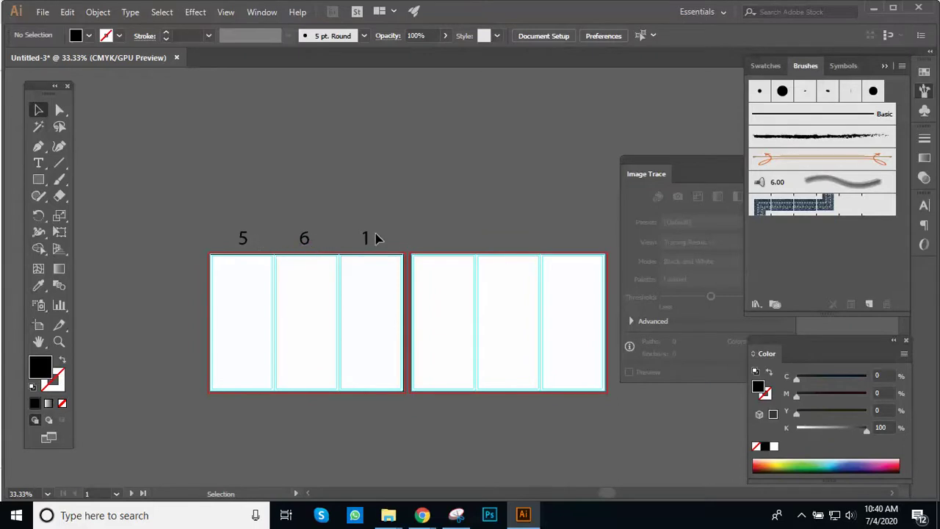
scroll(470, 242, "up", 1)
left_click_drag(472, 267, 346, 225)
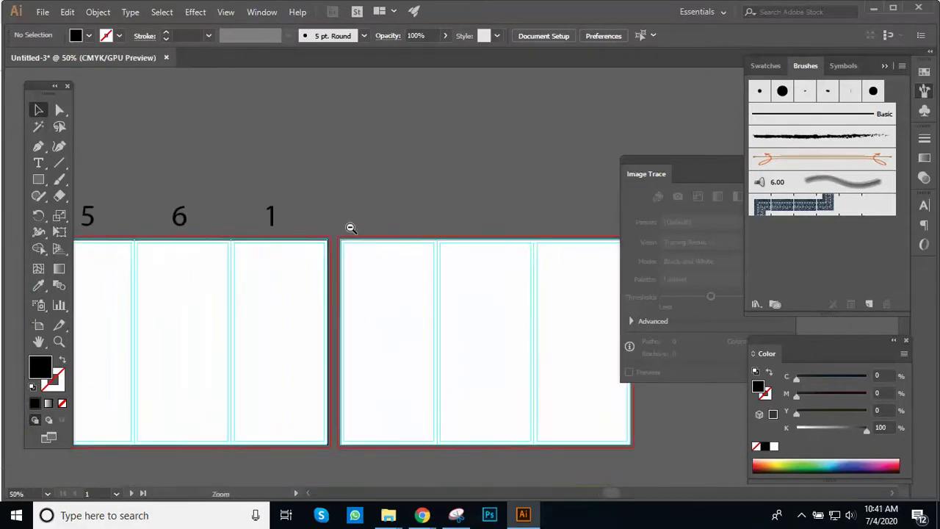
scroll(332, 236, "down", 1)
Step: Nudge the copied 5 6 1 number row into place above the second artboard
left_click_drag(440, 272, 586, 268)
left_click_drag(491, 265, 418, 274)
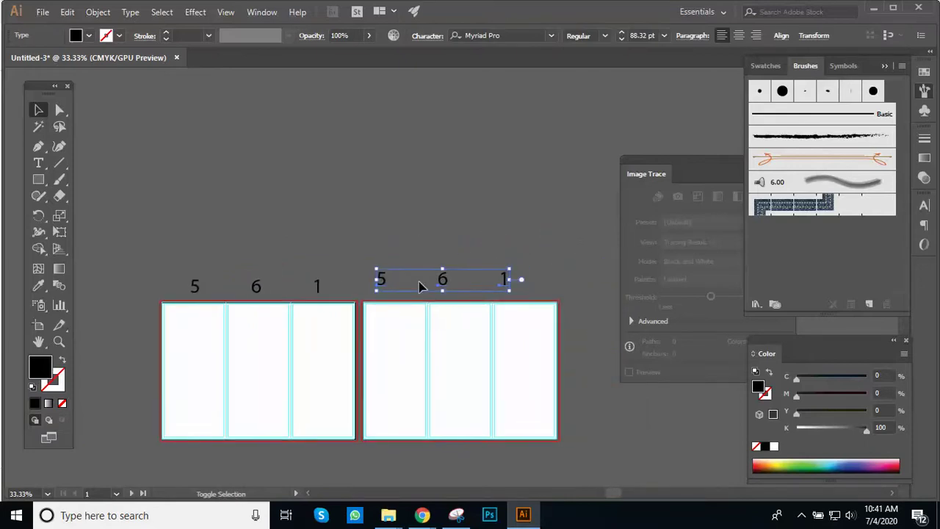
key("shift+Right")
key("shift+Right")
key("shift+Right")
key("shift+Right")
key("shift+Down")
key("shift+Down")
key("shift+Down")
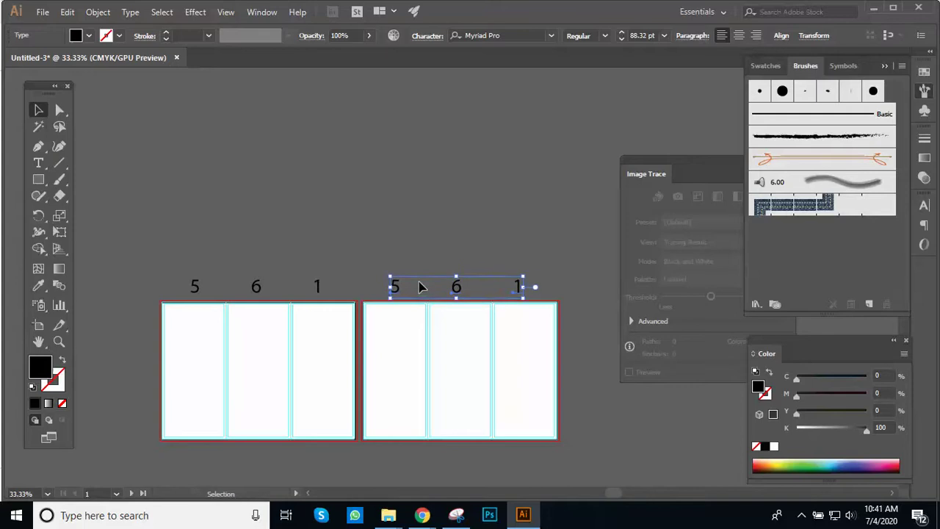
left_click(457, 227)
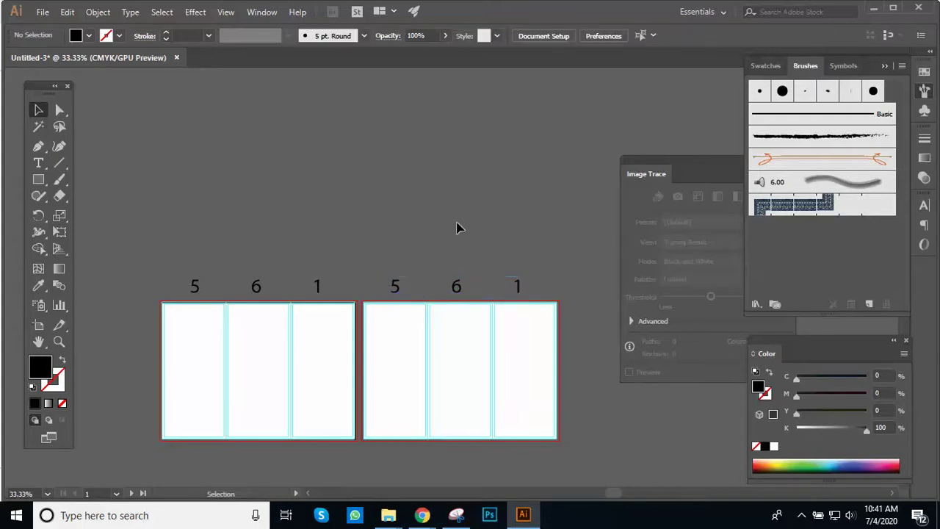
key("ctrl+equal")
scroll(462, 259, "down", 2)
key("ctrl+equal")
scroll(382, 294, "down", 2)
Step: Replace the second artboard's 5, 6 and 1 with 2, 3 and 4
key("t")
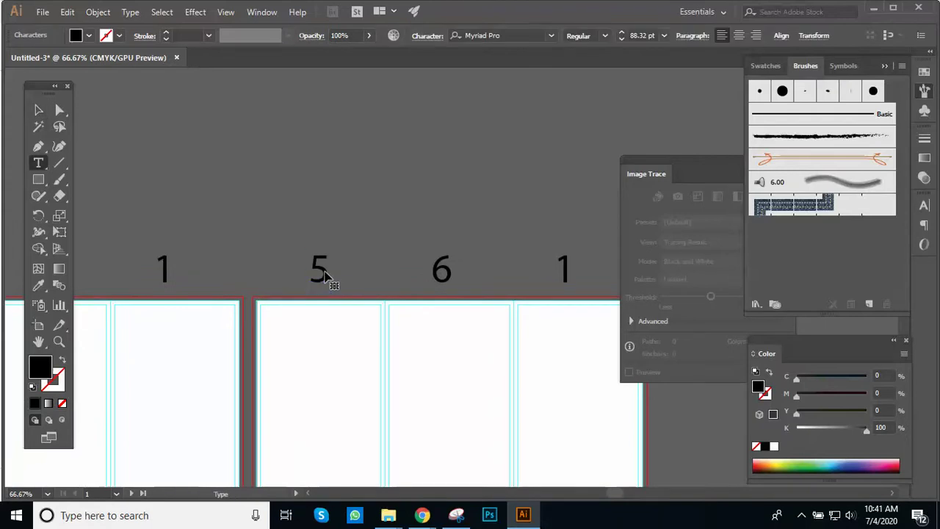
double_click(331, 273)
type("2")
double_click(443, 270)
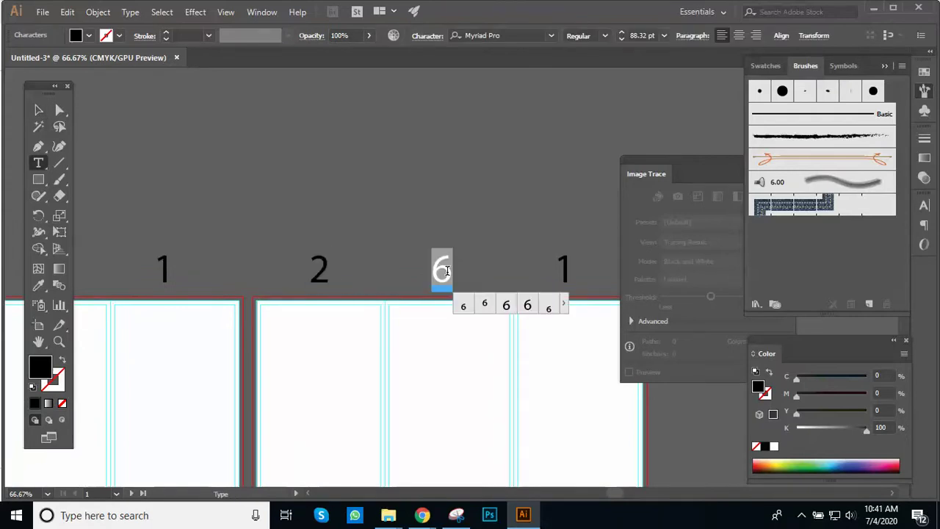
type("3")
double_click(571, 271)
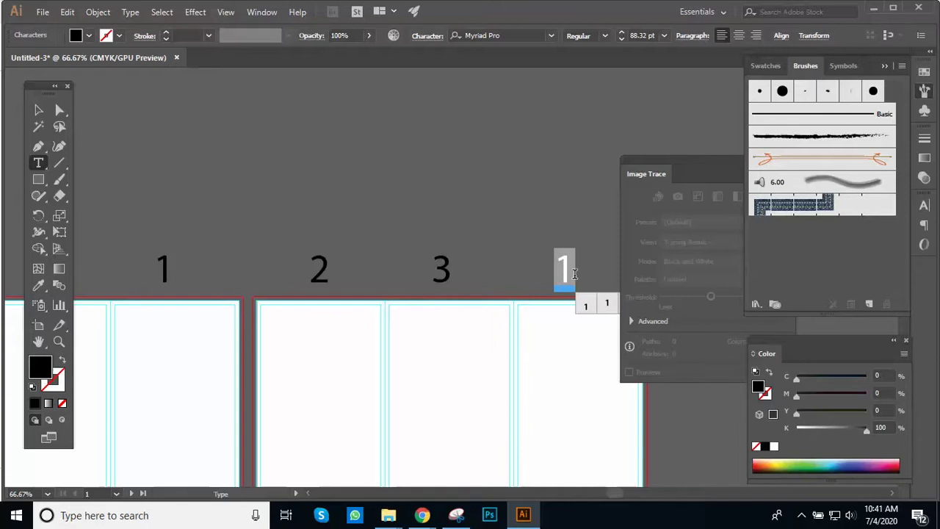
type("4")
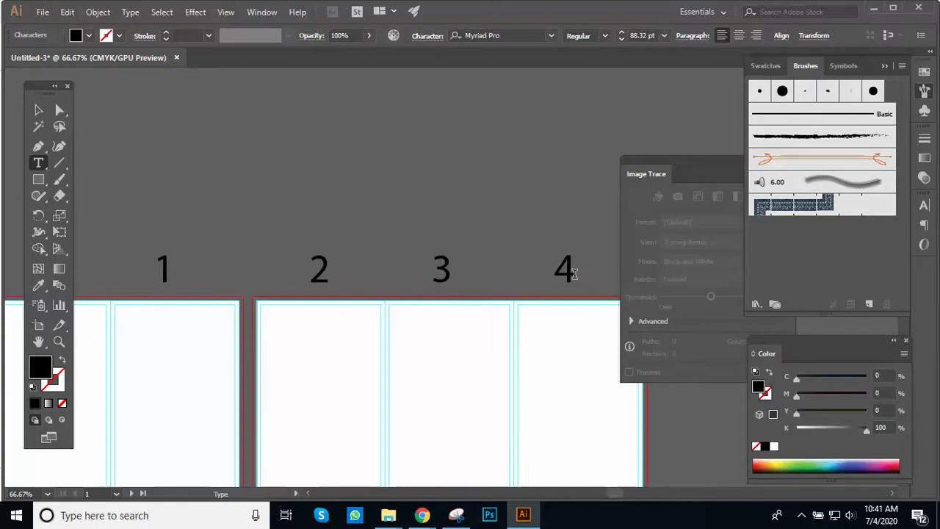
key("Escape")
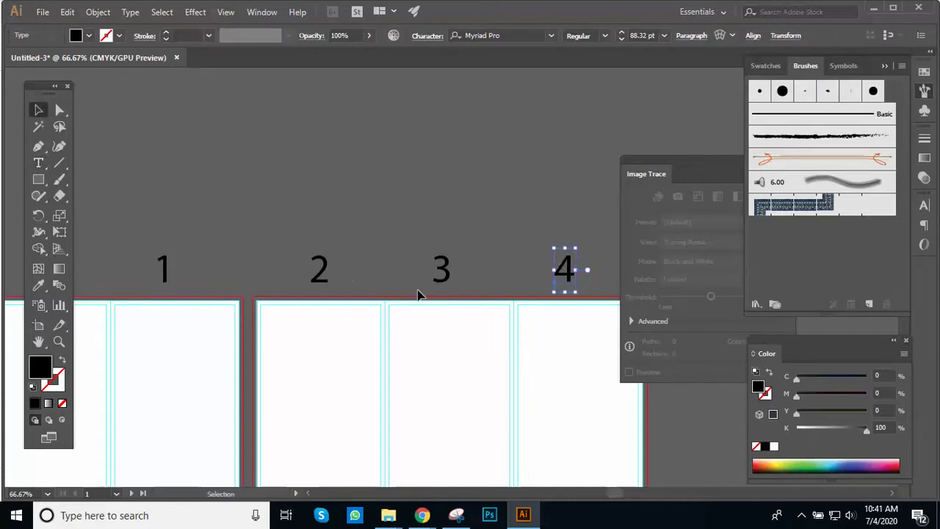
left_click(491, 225)
key("ctrl+minus")
left_click_drag(381, 287, 384, 211)
left_click(386, 215, "ctrl+alt")
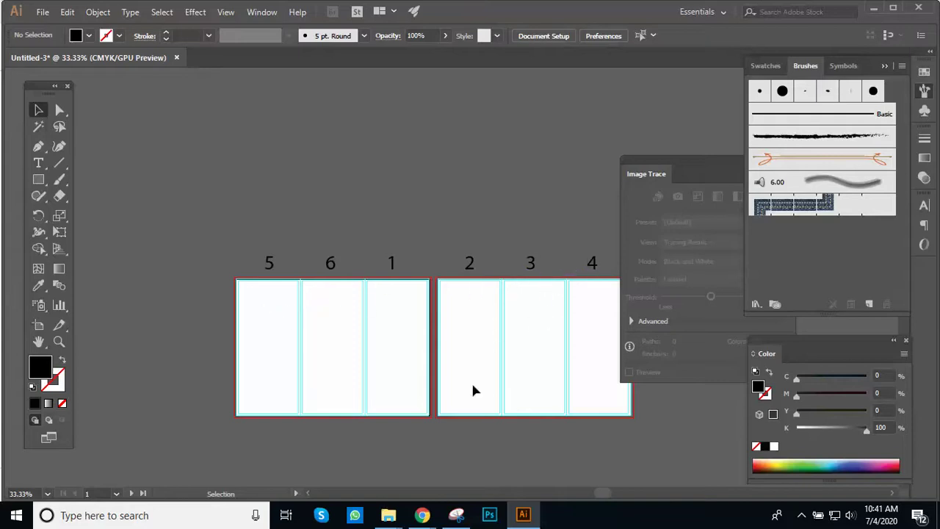
mouse_move(423, 515)
left_click(386, 464)
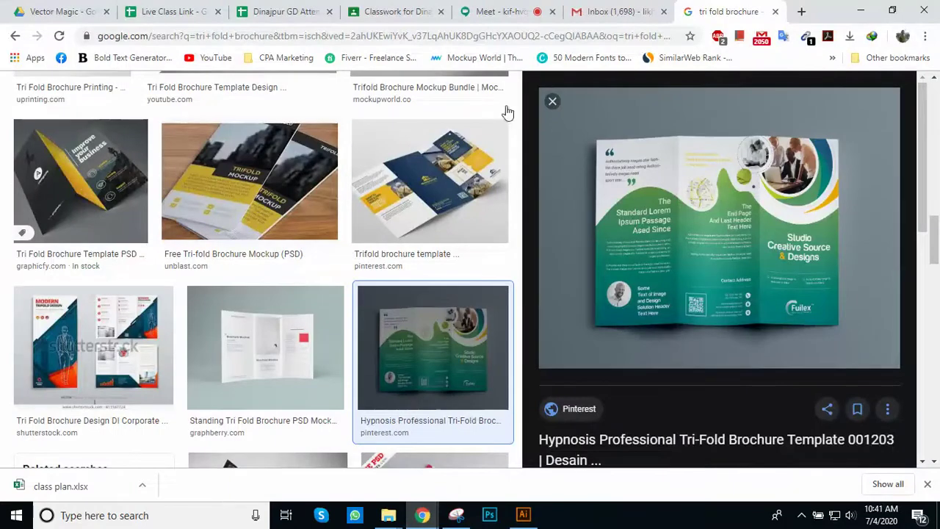
left_click(485, 13)
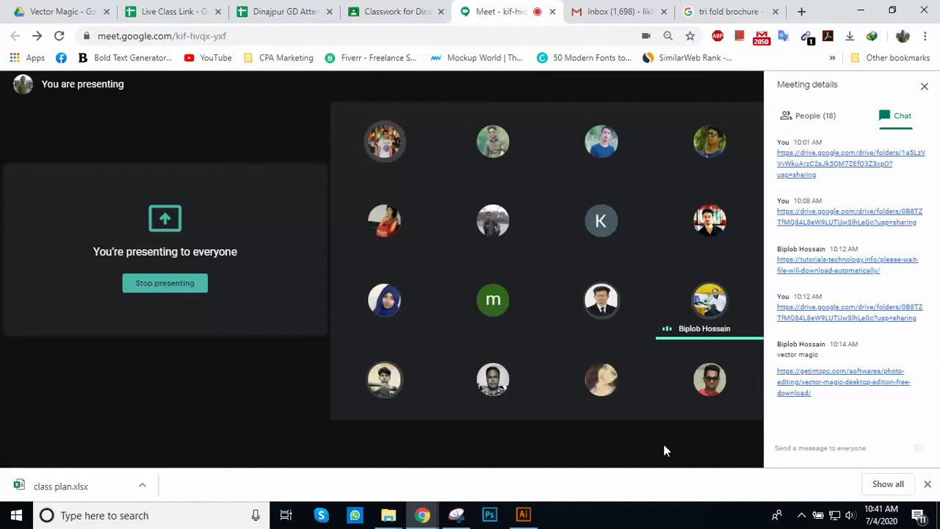
left_click(530, 516)
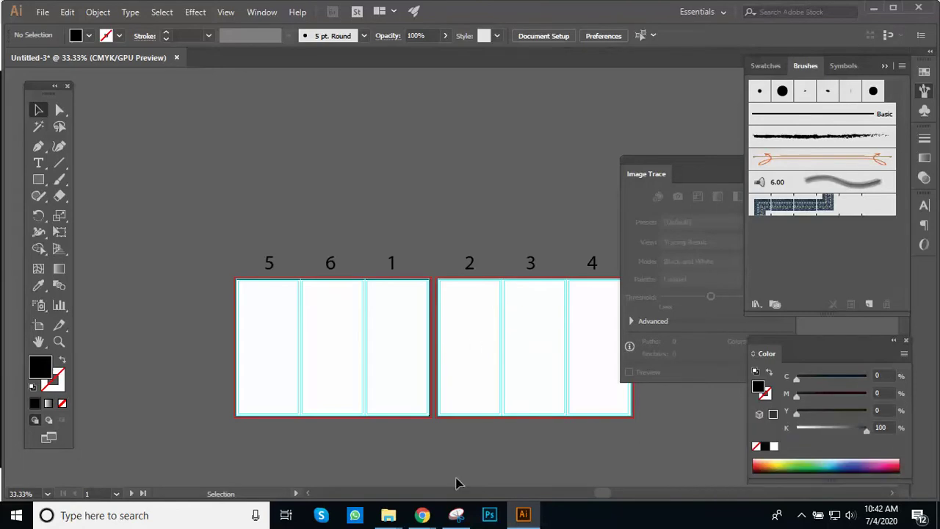
Step: Zoom and pan so the 5 6 1 numbers above the first artboard are in view
mouse_move(428, 520)
key("ctrl+minus")
key("ctrl+plus")
key("ctrl+plus")
left_click_drag(430, 250, 434, 216)
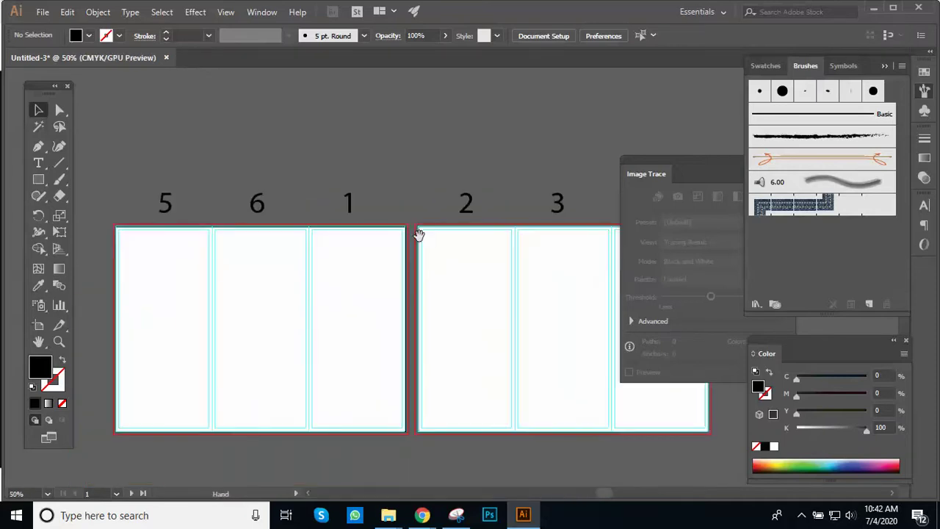
key("ctrl+plus")
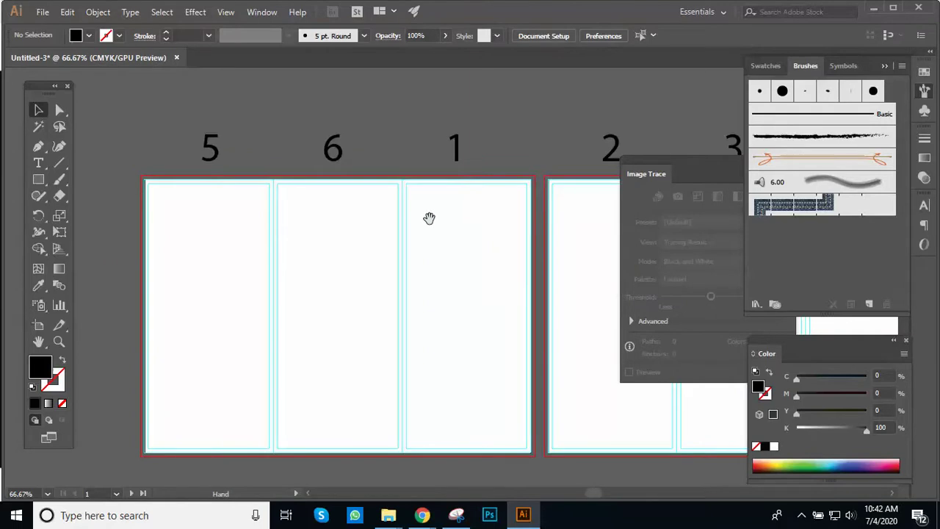
left_click_drag(429, 216, 418, 246)
left_click(420, 237)
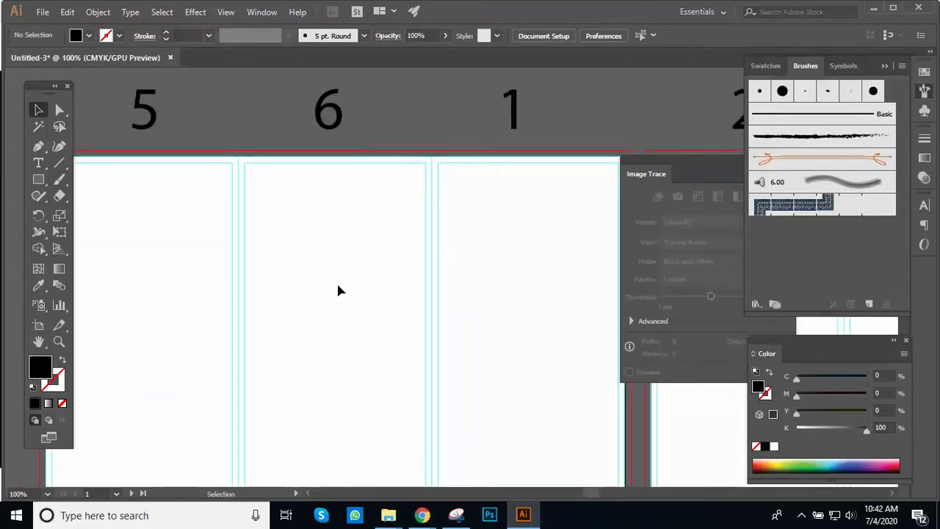
left_click(355, 327, "ctrl+alt")
left_click_drag(362, 286, 284, 236)
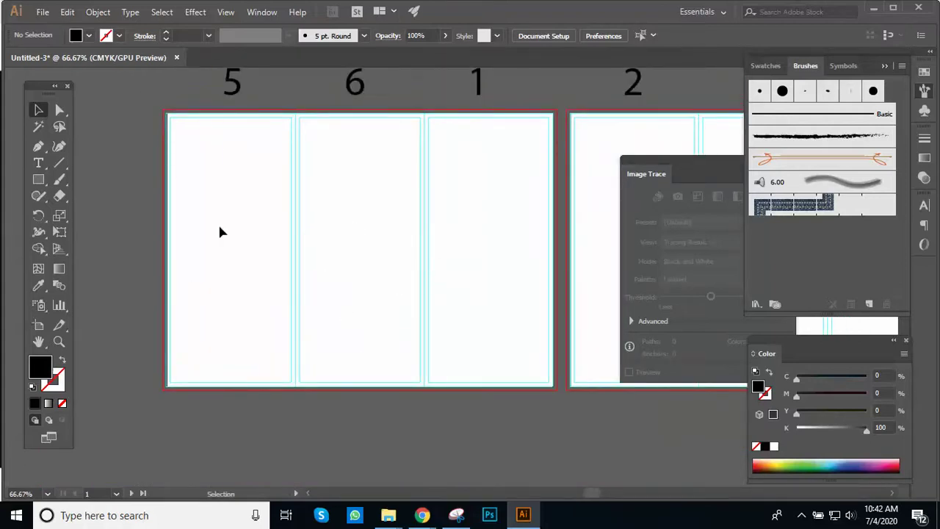
left_click_drag(248, 158, 134, 275)
Step: Select the 5 6 1 number row and nudge it slightly higher
left_click_drag(121, 329, 515, 347)
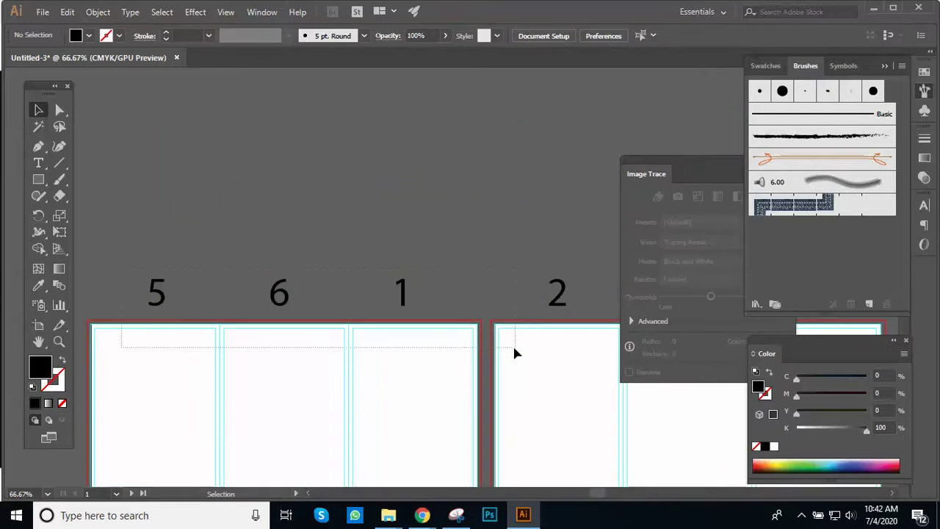
left_click_drag(456, 305, 454, 306)
key("shift+Up")
key("shift+Up")
key("shift+Up")
key("shift+Up")
key("shift+Up")
key("shift+Up")
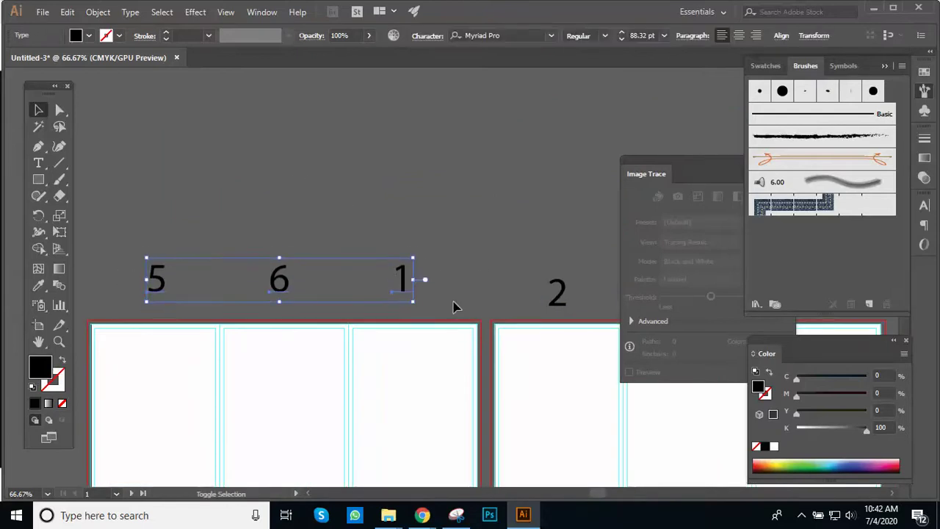
key("shift+Up")
key("shift+Up")
key("shift+Down")
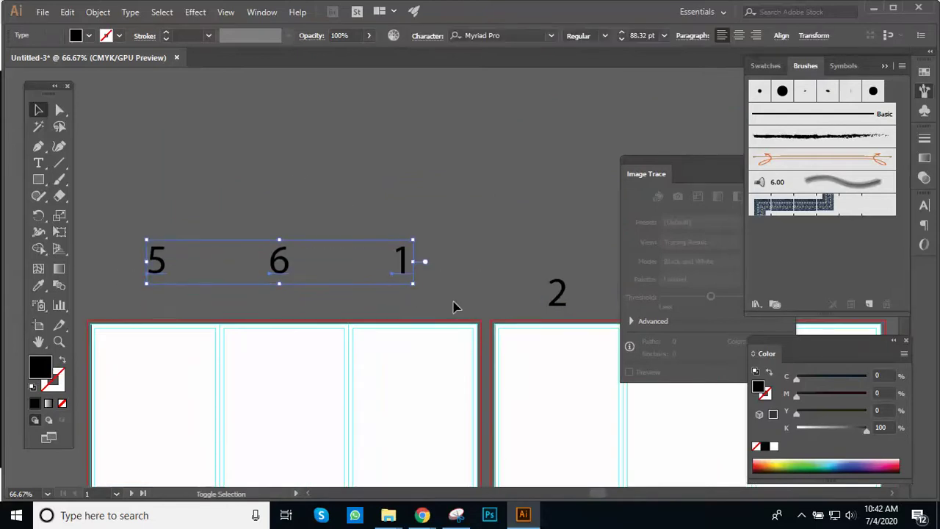
left_click(479, 246)
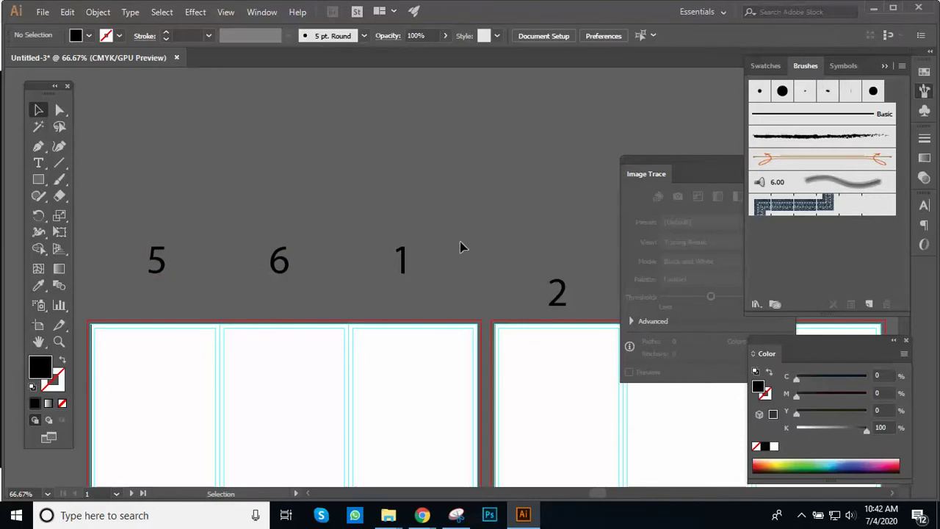
Step: Type an 'About us' label above panel 5 and scale it up
scroll(272, 337, "left", 3)
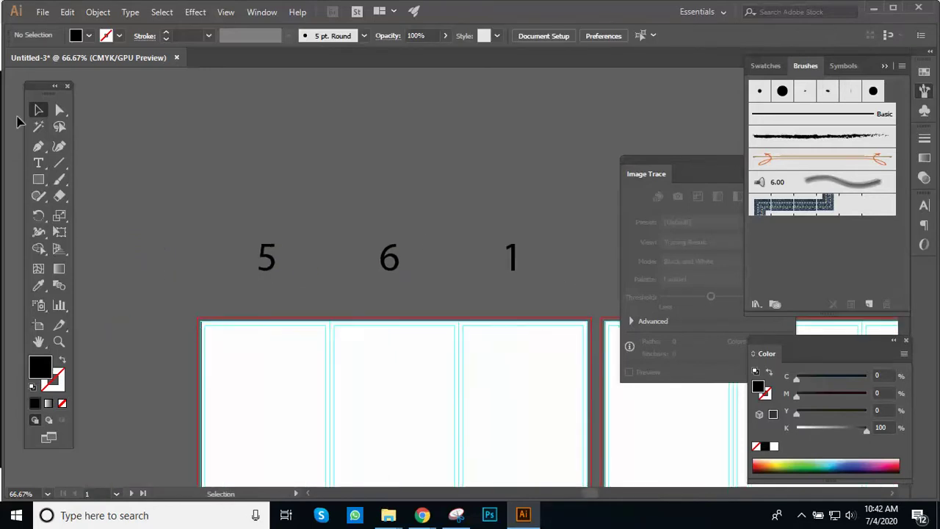
key("t")
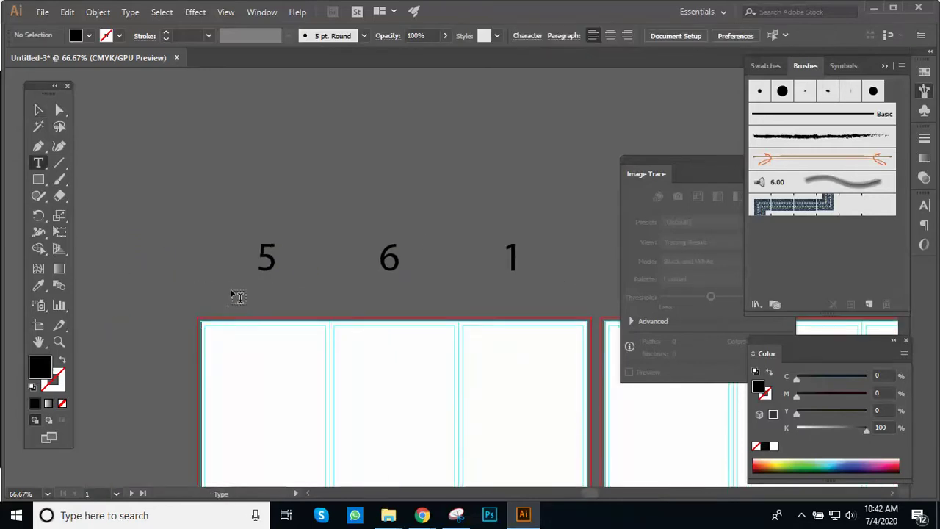
left_click(233, 290)
type("About us")
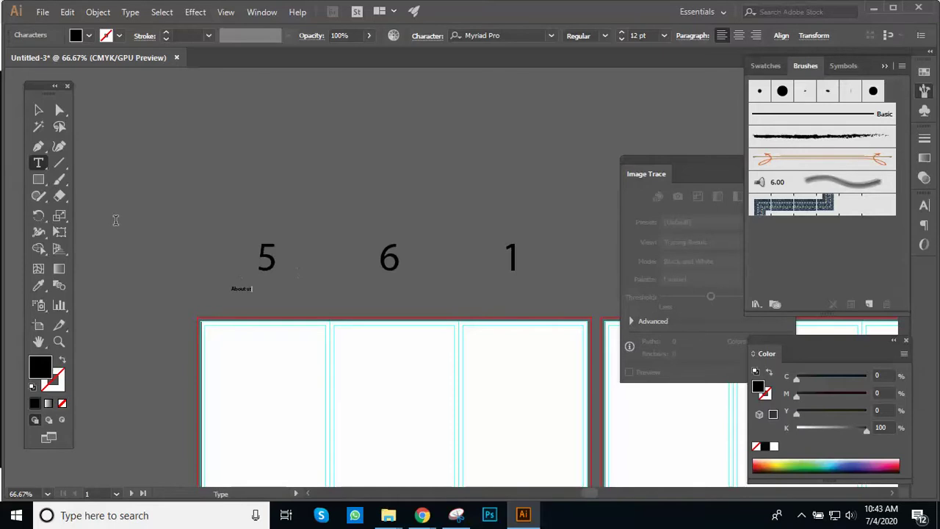
left_click(38, 109)
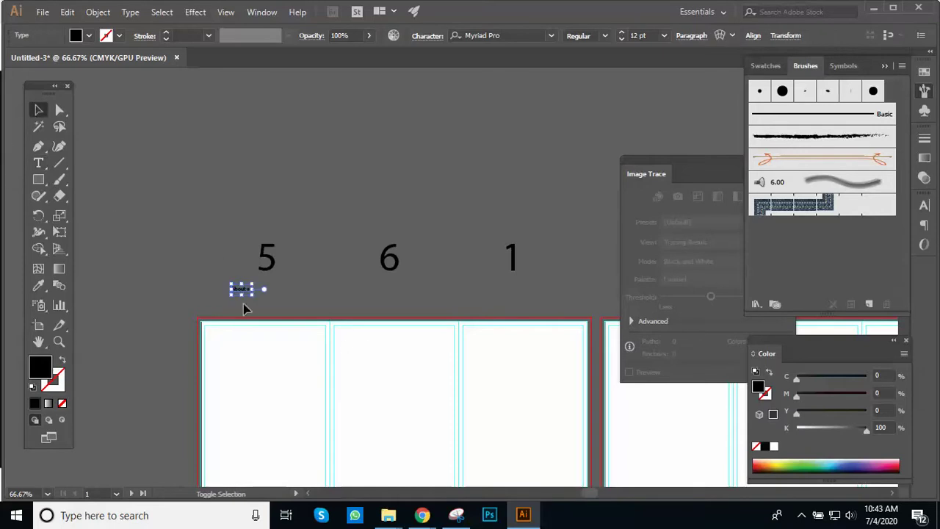
left_click_drag(251, 292, 272, 304)
left_click(341, 270)
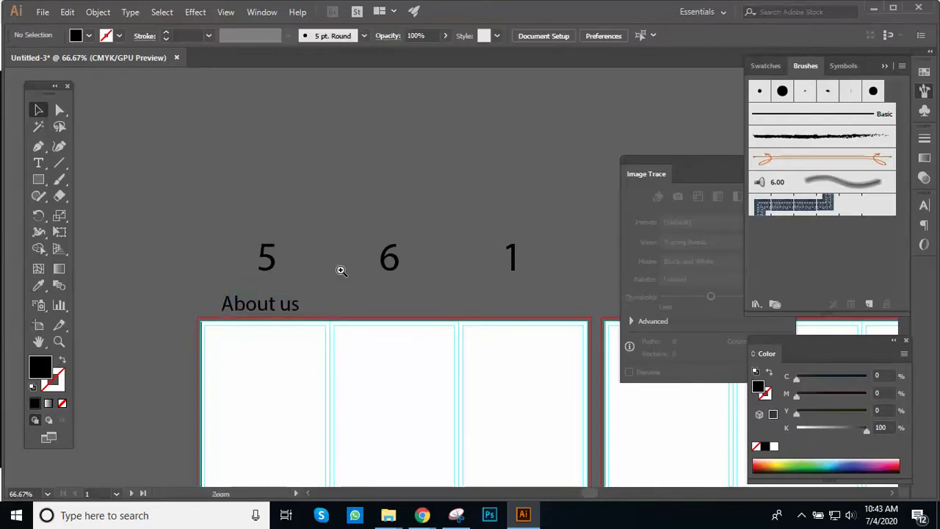
Step: Move 'About us' just under the 5 and copy it across under the 6
key("ctrl+1")
key("ctrl+plus")
left_click_drag(403, 296, 309, 279)
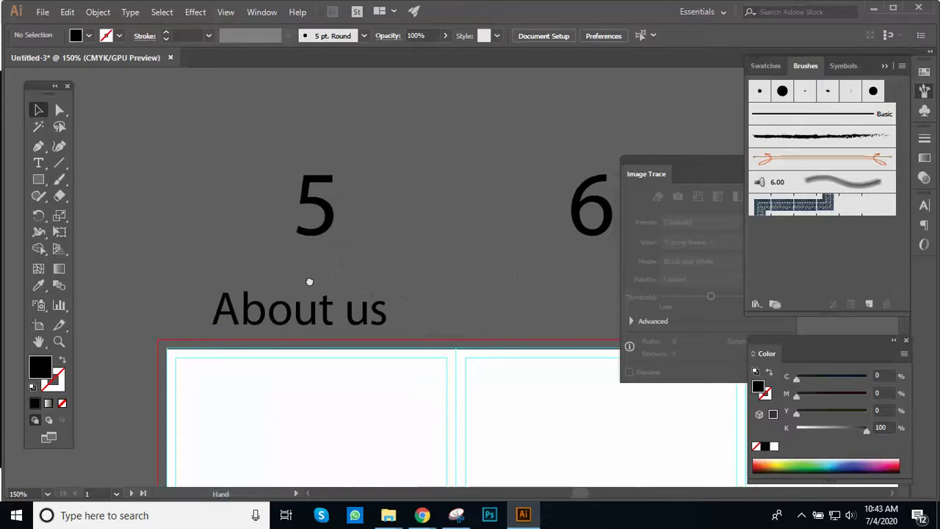
left_click_drag(340, 323, 213, 290)
key("ctrl+minus")
left_click(206, 271)
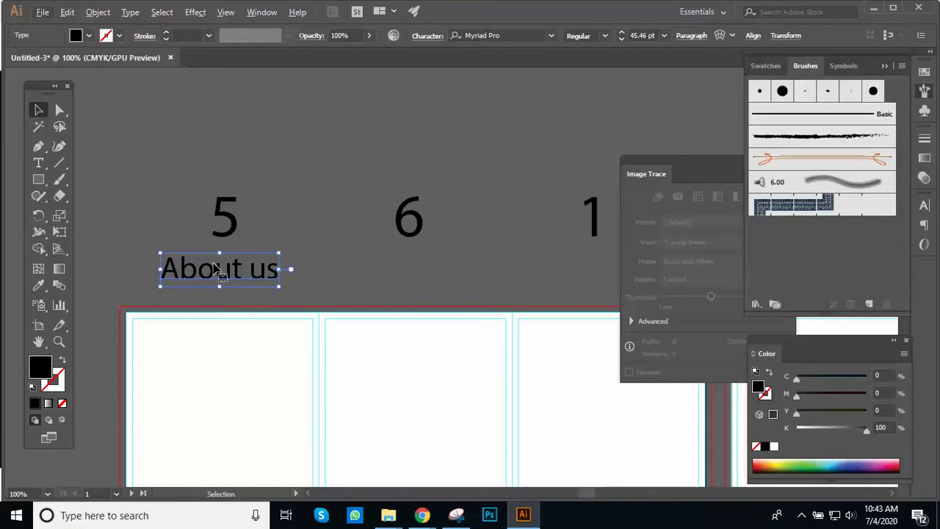
left_click_drag(213, 278, 403, 284)
Step: Change the copied label under the 6 to read 'Address'
double_click(403, 284)
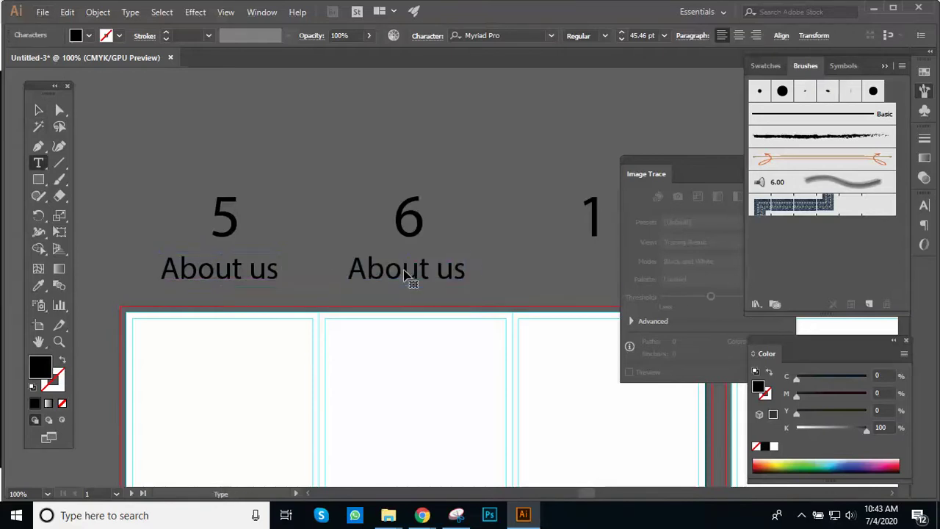
triple_click(404, 269)
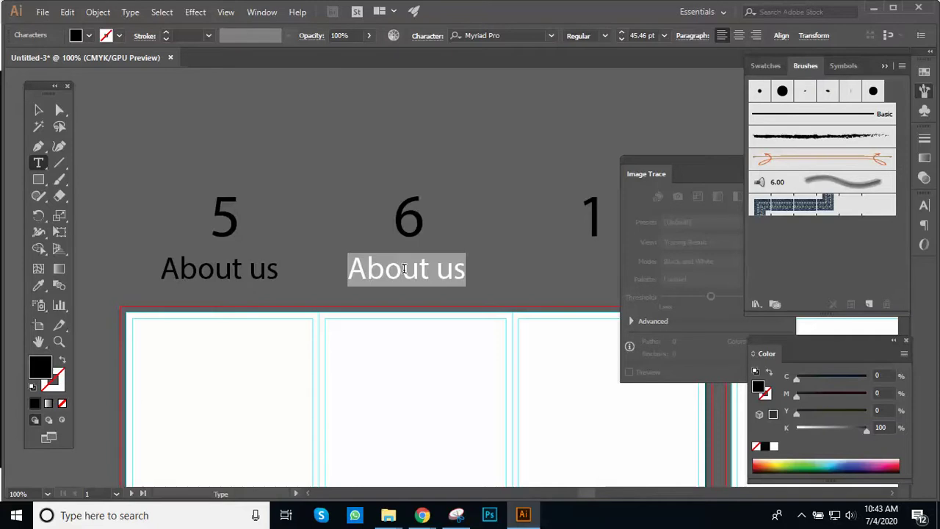
type("Address")
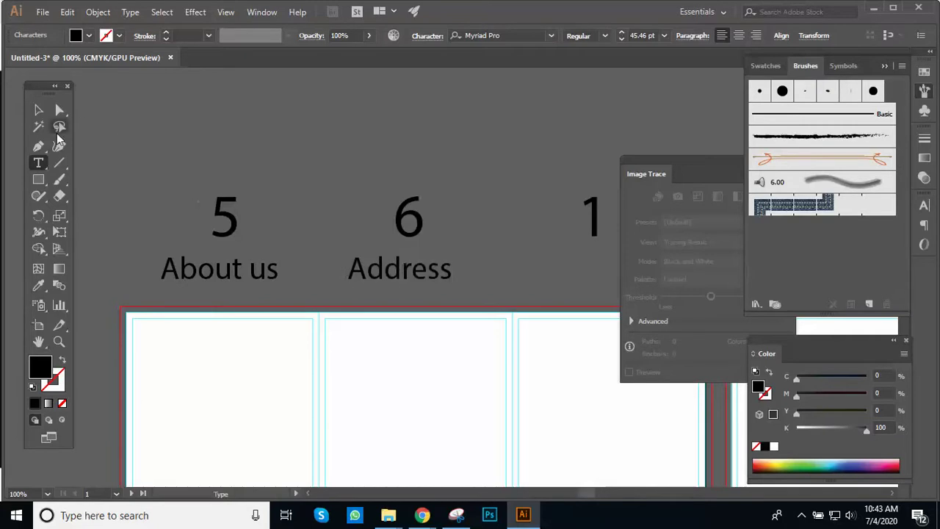
key("Escape")
Step: Copy the Address label under the 1 and retype it as 'Intruduction'
left_click(417, 247, "ctrl+alt")
left_click_drag(501, 298, 369, 253)
left_click_drag(341, 243, 347, 244)
double_click(342, 246)
double_click(342, 247)
key("BackSpace")
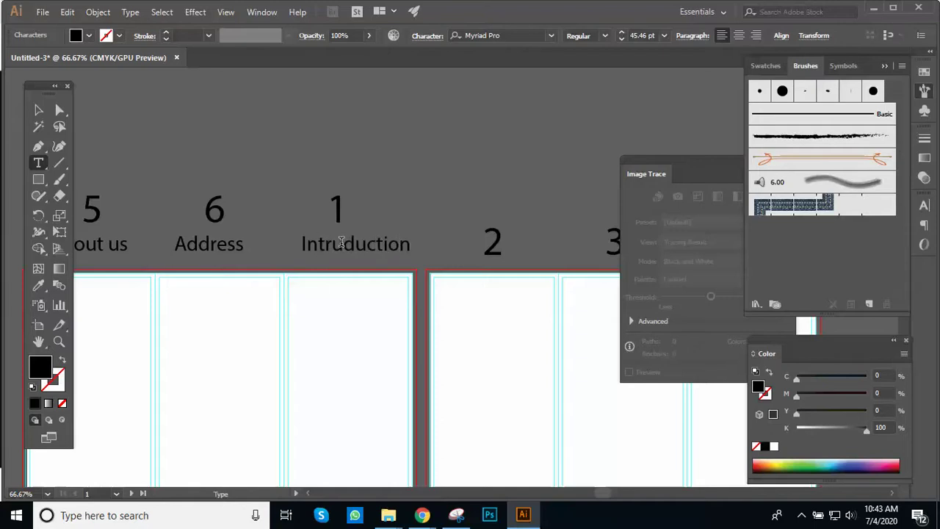
left_click(38, 110)
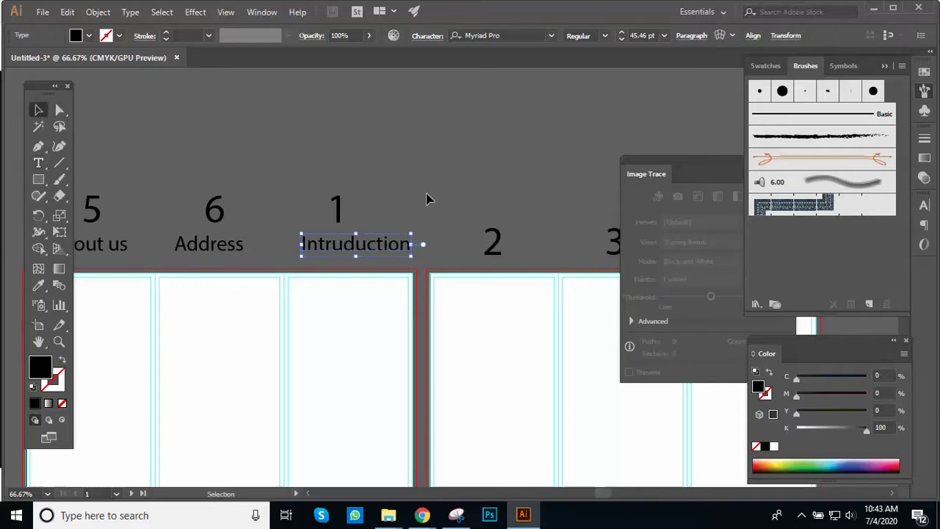
Step: Scale the 'Intruduction' label down to about 35 pt
key("ctrl+minus")
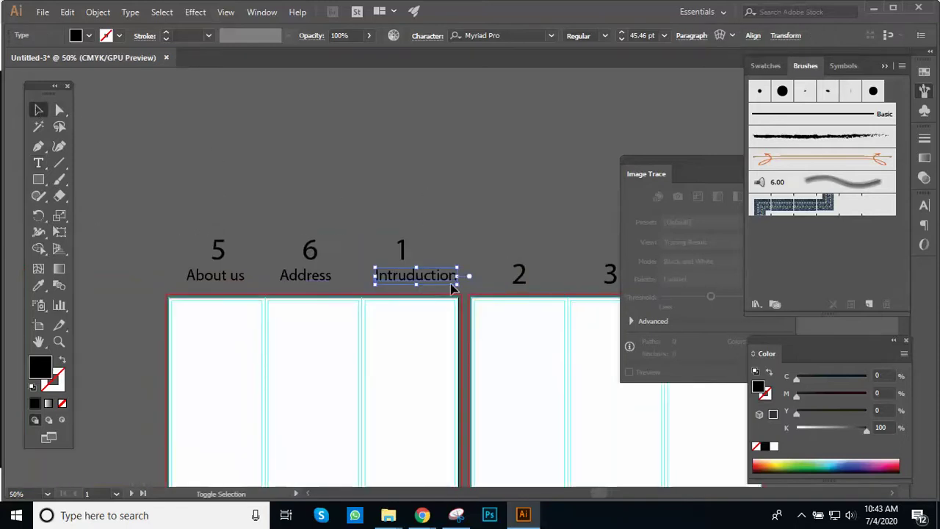
mouse_move(443, 284)
left_mouse_down()
mouse_move(457, 282)
mouse_move(440, 280)
left_mouse_up()
left_click(467, 246)
scroll(507, 267, "right", 4)
scroll(507, 267, "down", 1)
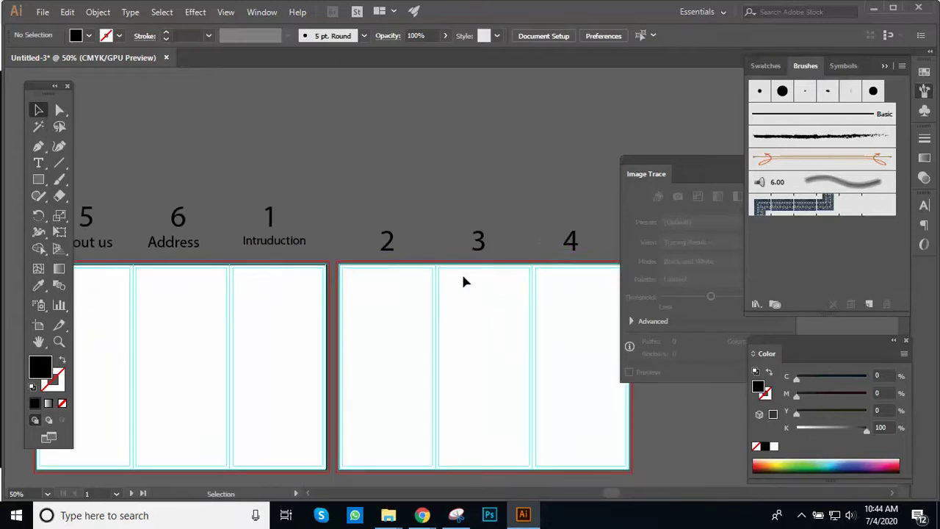
key("z")
left_click(485, 280, "alt")
left_click(408, 305, "alt")
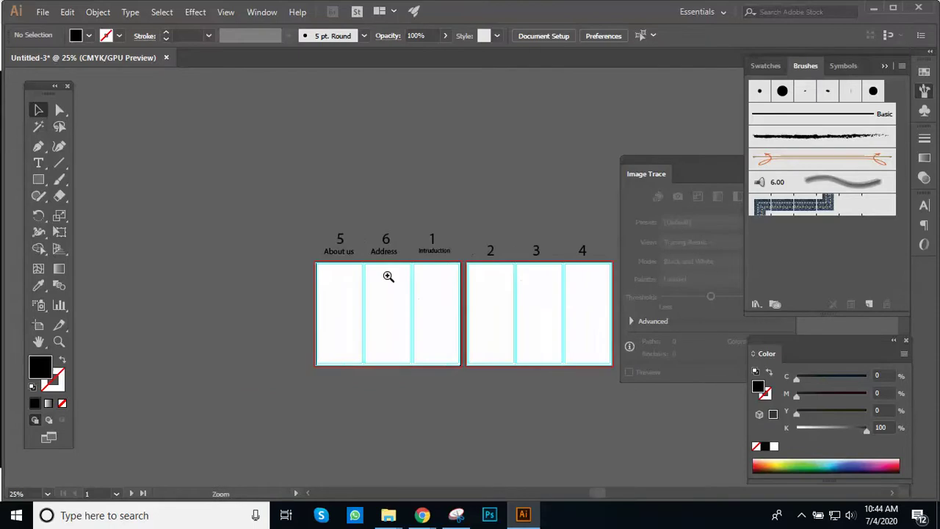
left_click(390, 279)
left_click(397, 274)
left_click(416, 260)
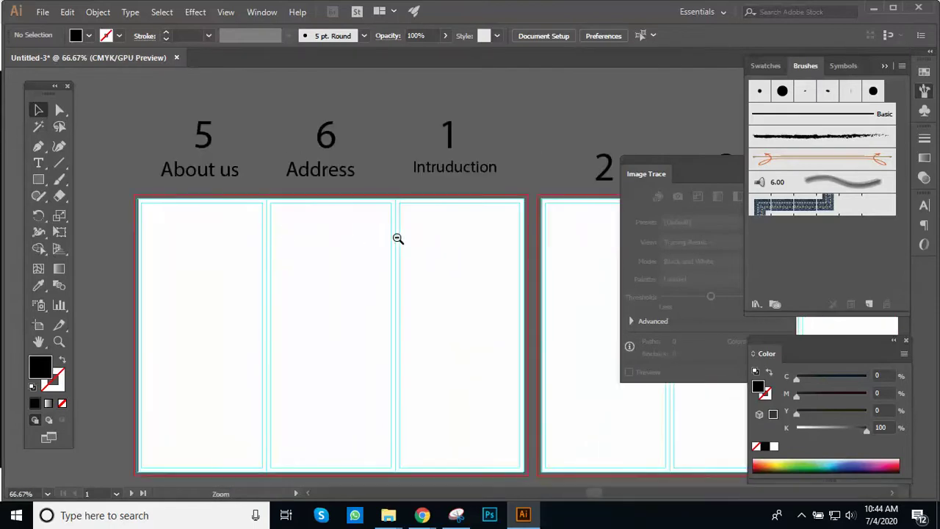
left_click_drag(444, 246, 455, 212)
left_click(457, 253)
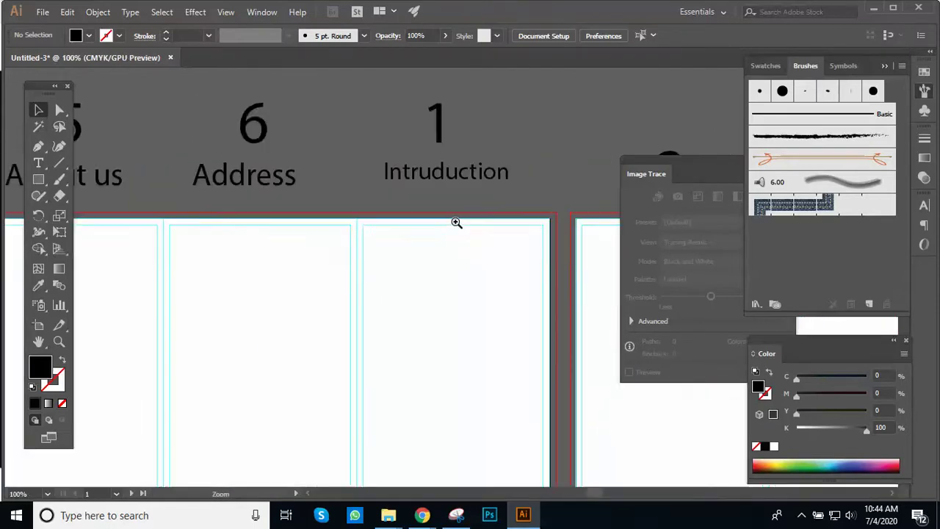
left_click(454, 245)
left_click(461, 268)
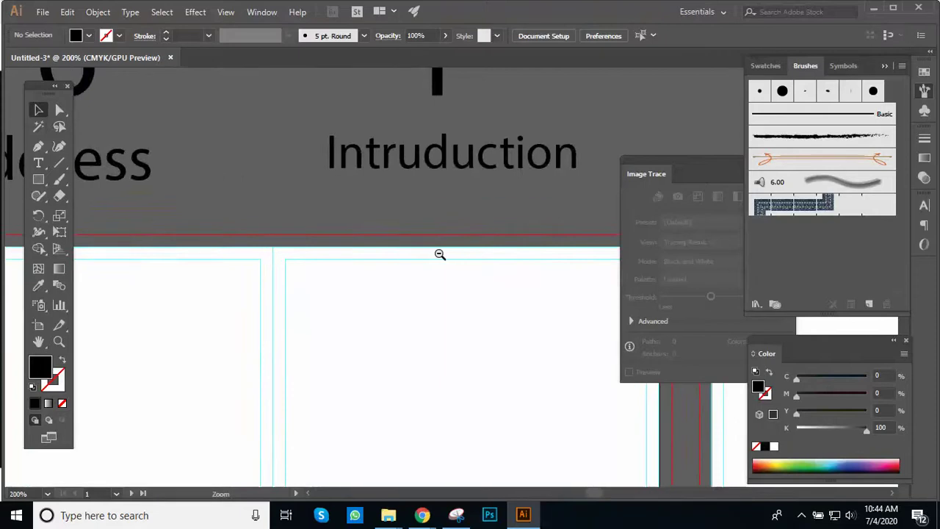
left_click(440, 254, "alt")
left_click(404, 279, "alt")
key("ctrl+minus")
key("ctrl+minus")
key("ctrl+plus")
key("ctrl+plus")
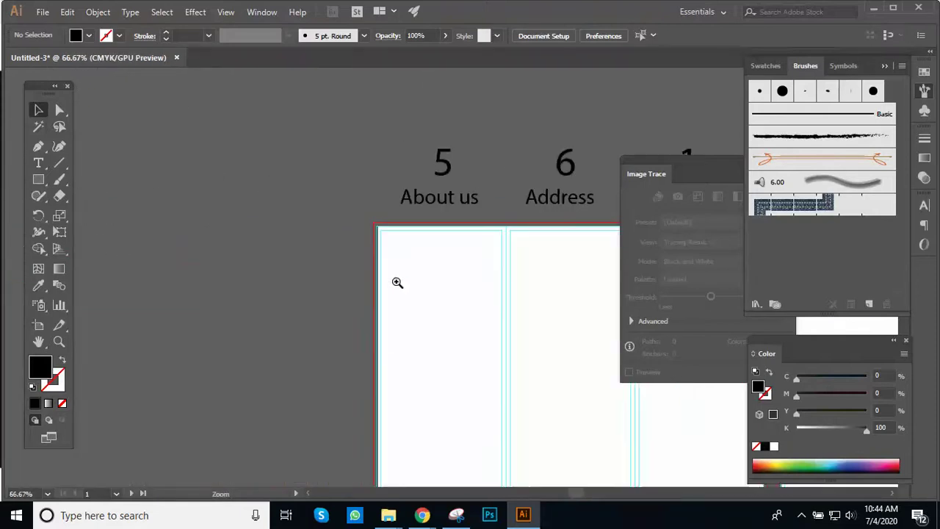
left_click_drag(374, 239, 304, 201)
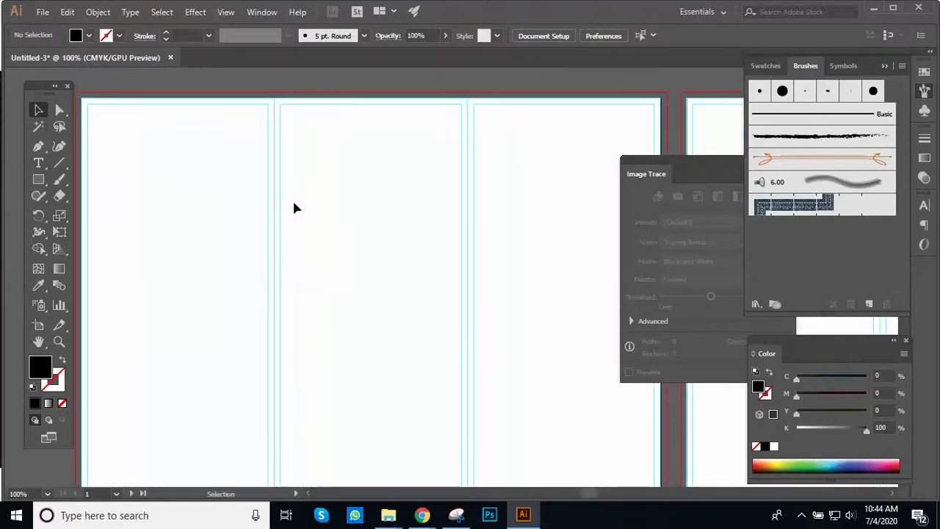
left_click(39, 180)
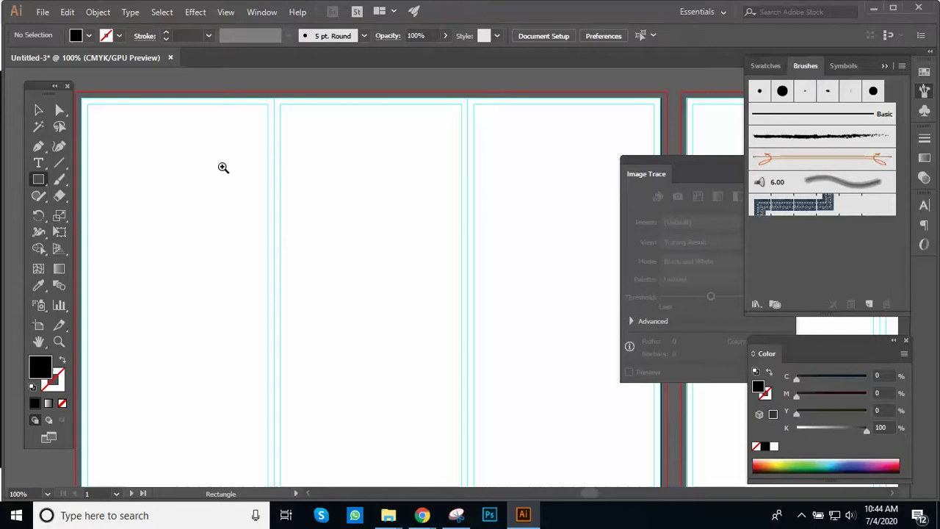
Step: Draw a rectangle in the About us panel and widen it to the artboard's left edge
key("ctrl+minus")
left_click_drag(391, 233, 490, 385)
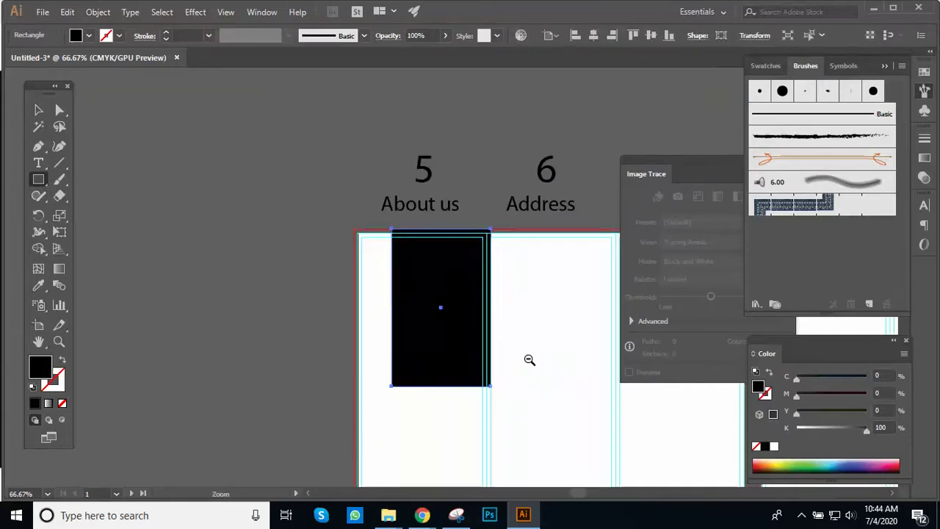
key("ctrl+minus")
left_click(41, 113)
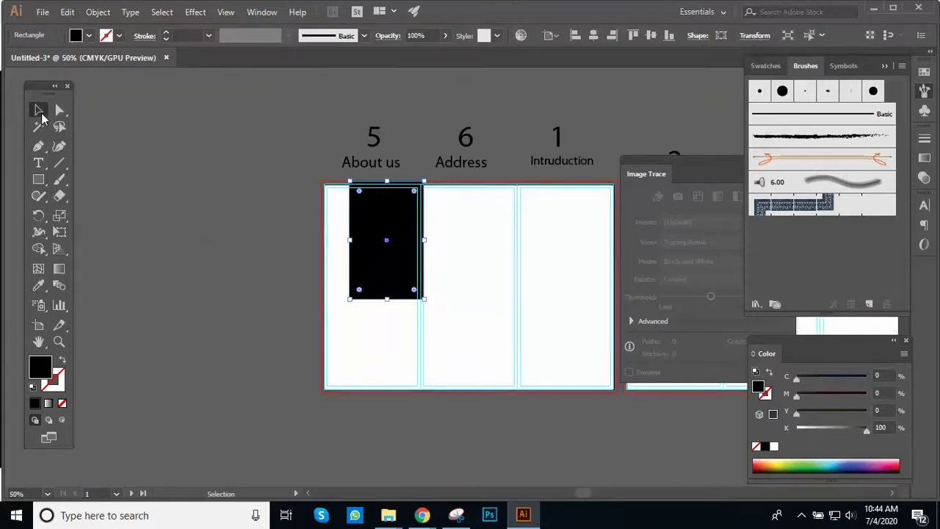
left_click_drag(348, 241, 320, 247)
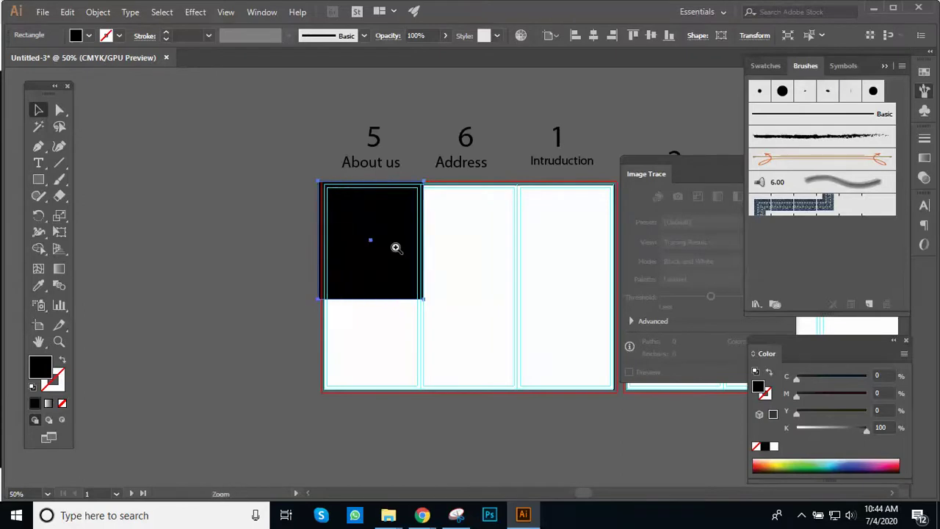
left_click(395, 247, "ctrl")
key("ctrl+z")
left_click_drag(444, 306, 389, 331)
left_click(514, 297, "ctrl+alt")
left_click(513, 297, "ctrl+alt")
Step: Stretch the rectangle across all three panels and down to the artboard bottom
left_click_drag(244, 235, 432, 247)
left_click_drag(286, 294, 274, 387)
scroll(348, 291, "up", 1)
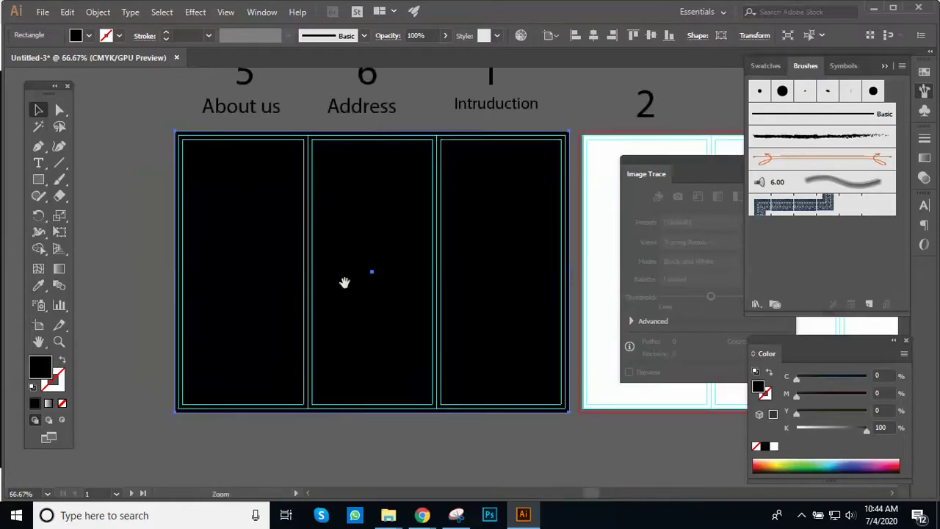
double_click(36, 375)
Step: Fill the background rectangle with white FFFFFF
left_click_drag(509, 255, 490, 245)
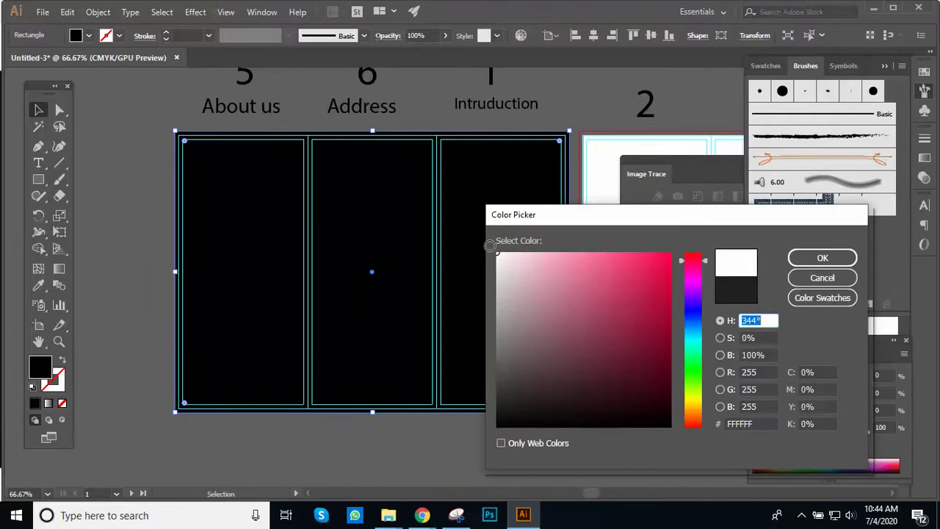
left_click(797, 260)
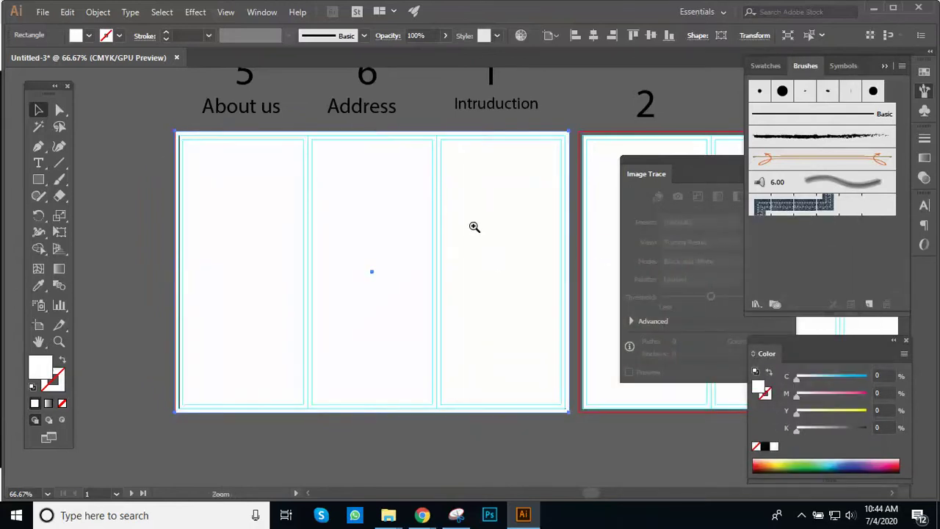
left_click(475, 226, "ctrl")
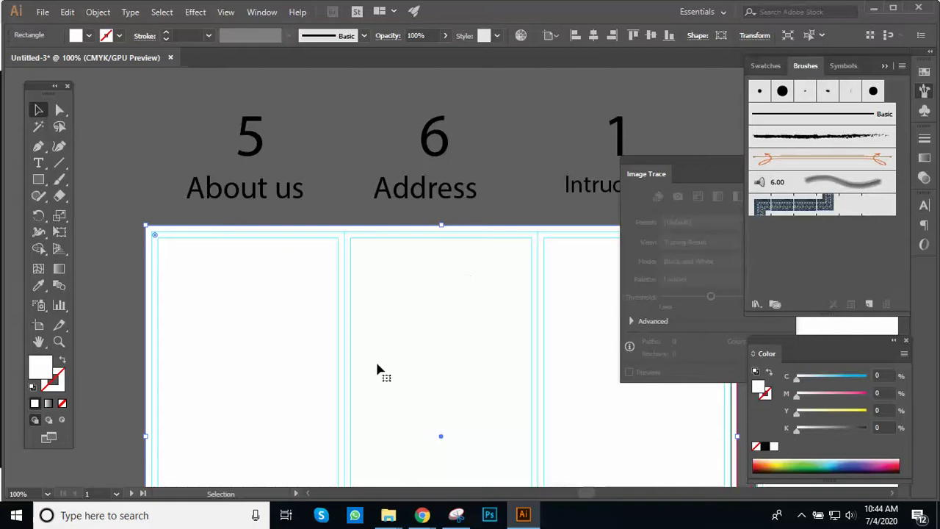
Step: Lock the white background rectangle with Object > Lock > Selection
left_click(97, 12)
mouse_move(169, 76)
left_click(387, 75)
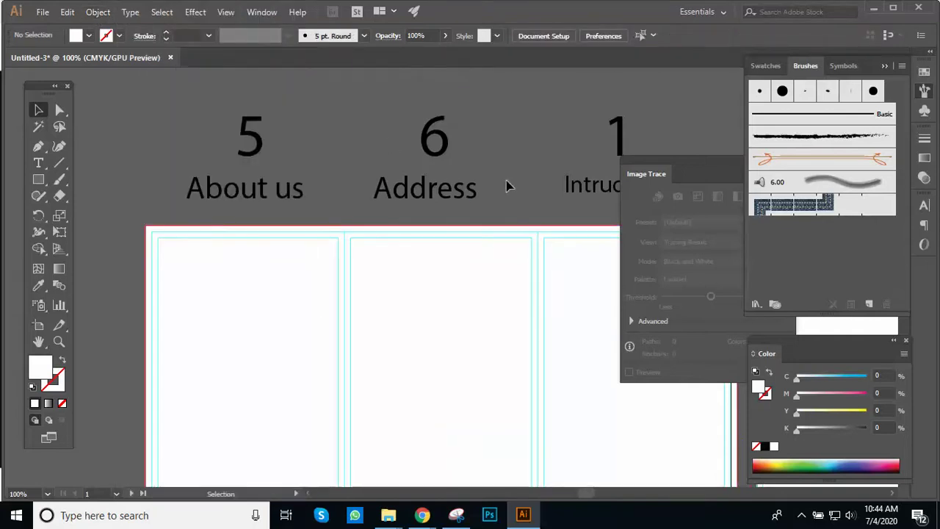
left_click_drag(425, 235, 330, 231)
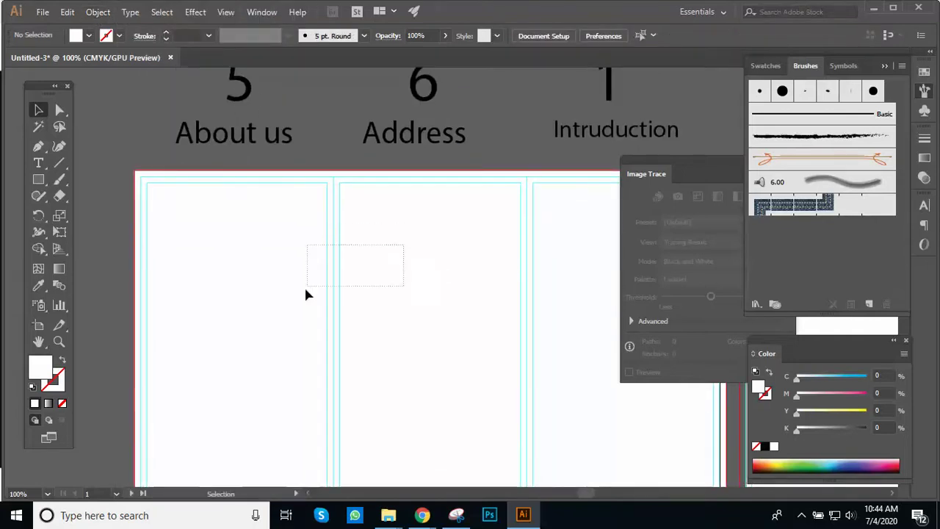
left_click(372, 217)
left_click(449, 293, "alt")
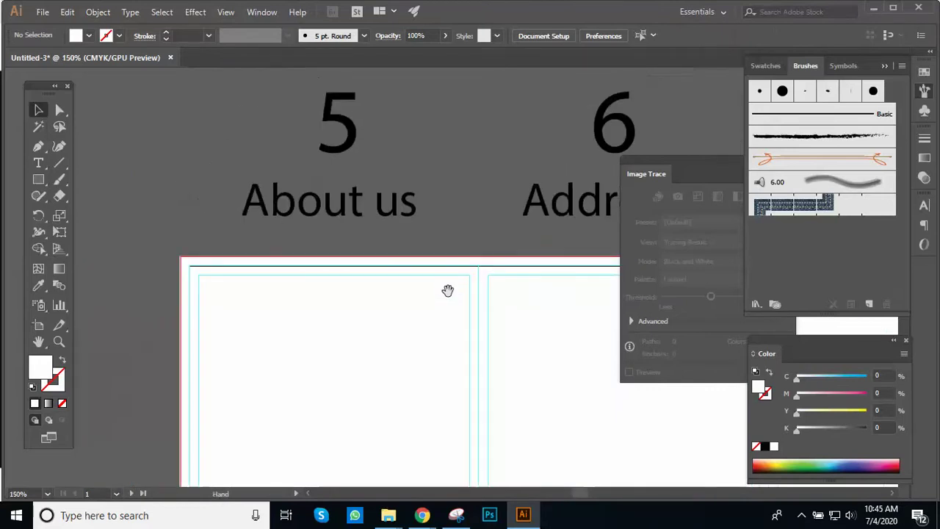
left_click_drag(447, 289, 348, 264)
left_click(419, 286, "alt")
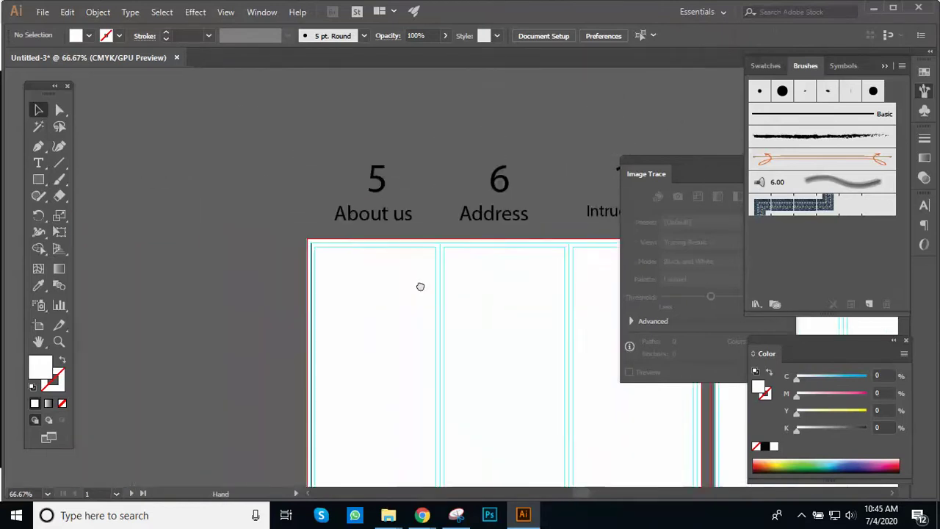
left_click_drag(420, 287, 335, 306)
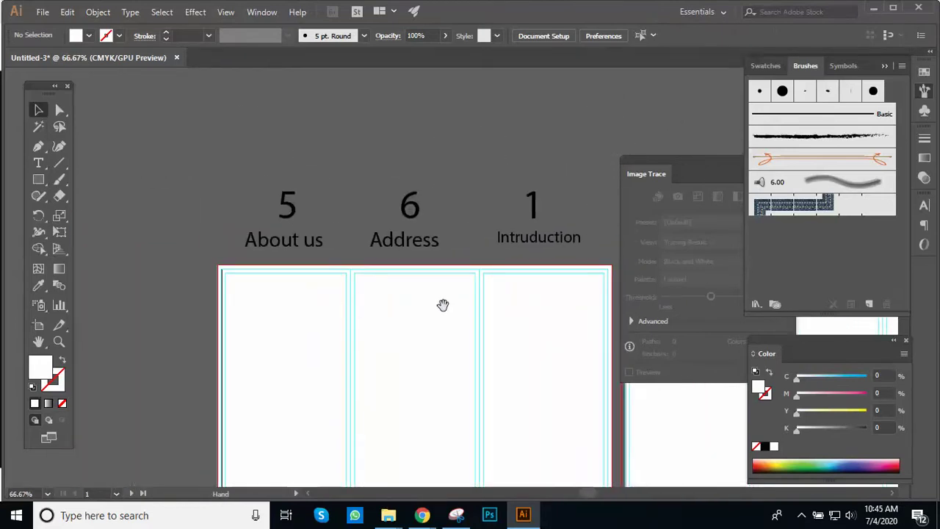
scroll(443, 304, "right", 3)
key("z")
left_click(426, 272)
scroll(418, 236, "down", 2)
left_click(411, 192)
left_click(409, 196, "alt")
left_click_drag(409, 215, 397, 162)
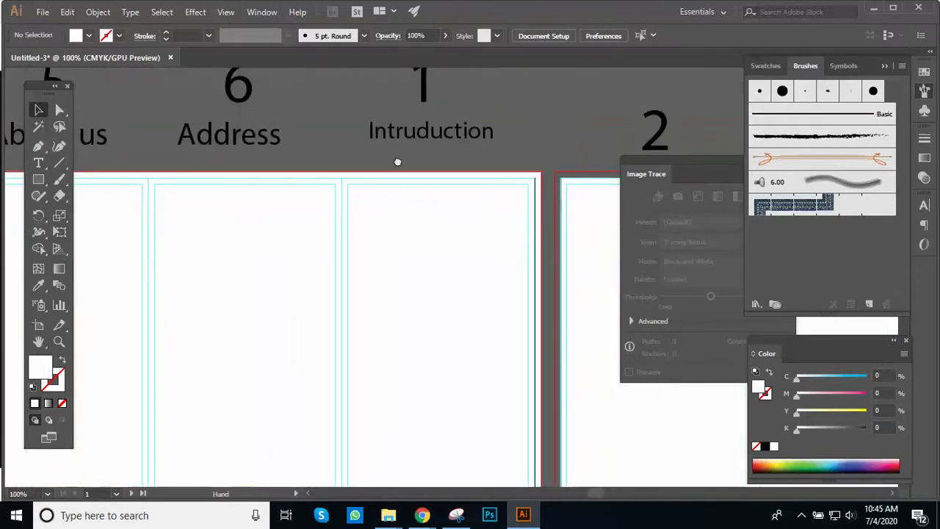
key("ctrl+plus")
left_click_drag(436, 239, 315, 149)
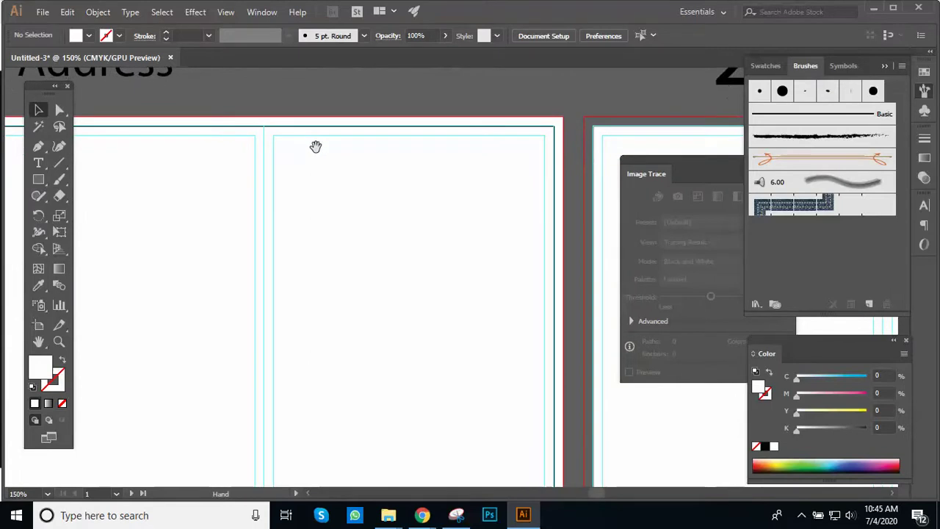
key("ctrl+minus")
scroll(359, 203, "down", 1)
scroll(359, 203, "down", 1)
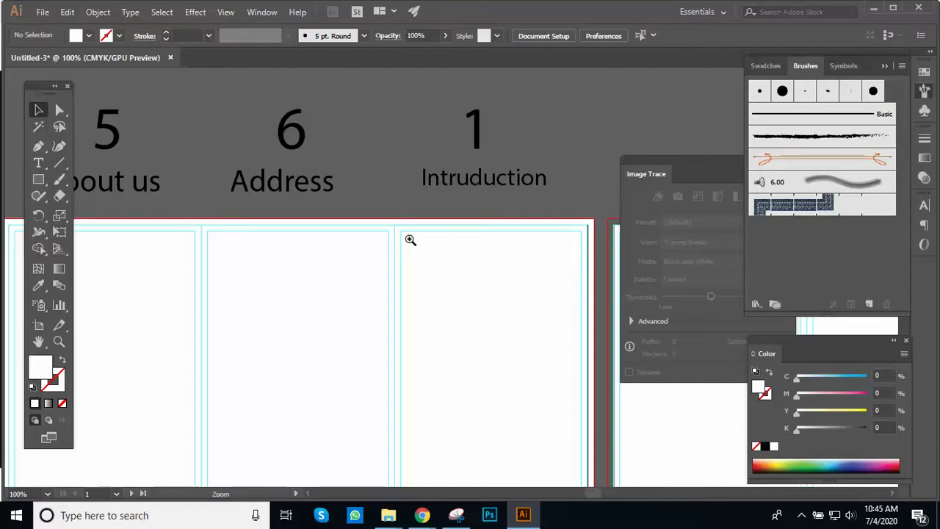
Step: Zoom to 150% on the top of the Intruduction panel with the Rectangle tool active
key("v")
left_click(410, 244, "ctrl")
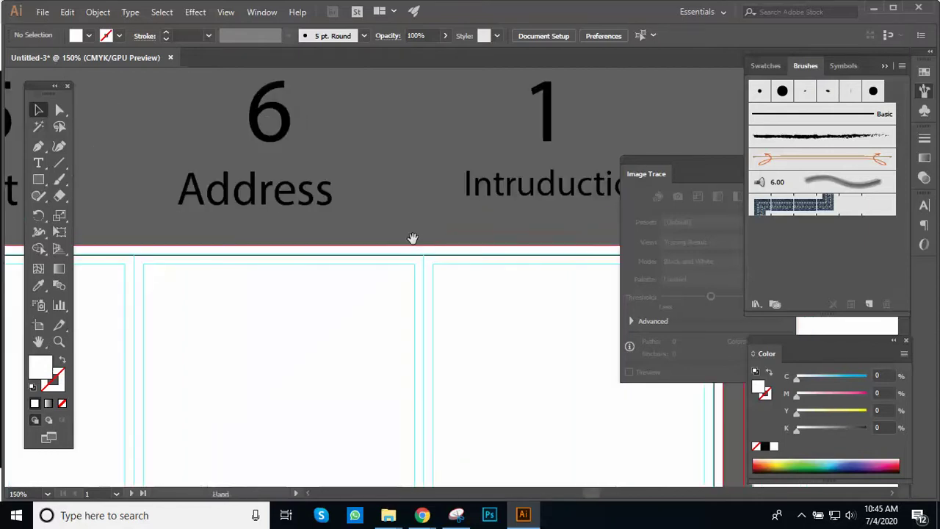
left_click(39, 180)
scroll(375, 260, "down", 2)
scroll(375, 261, "right", 3)
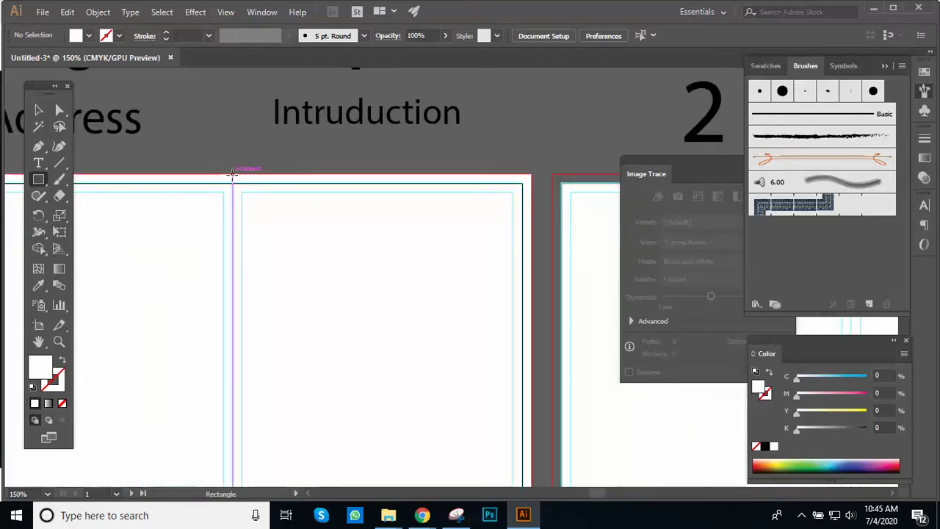
Step: Draw a rectangle from the artboard's top edge across the Intruduction panel's upper part
left_click_drag(232, 174, 532, 426)
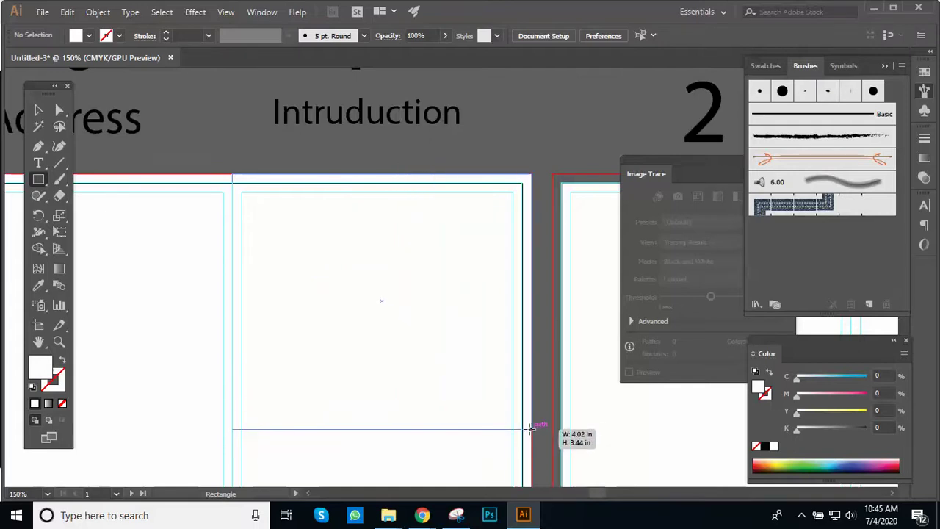
left_click_drag(530, 427, 530, 427)
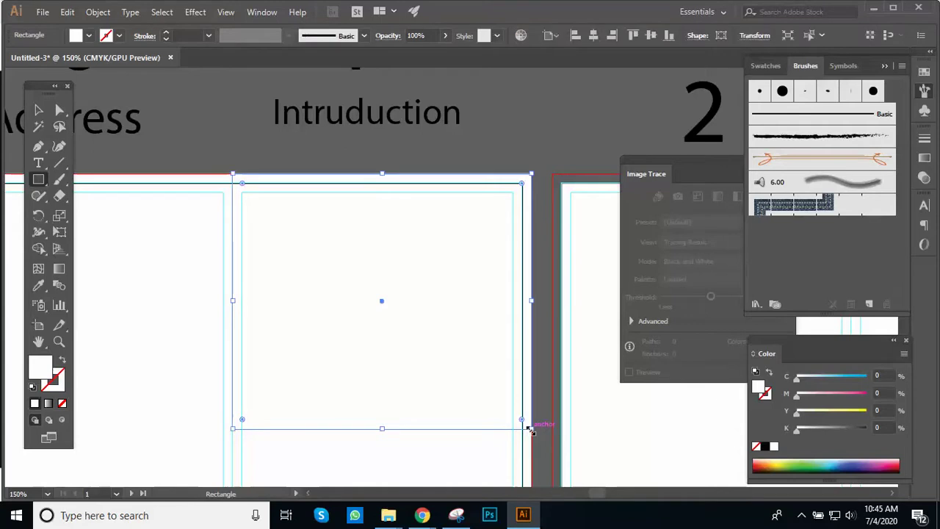
key("ctrl+minus")
left_click_drag(506, 319, 486, 220)
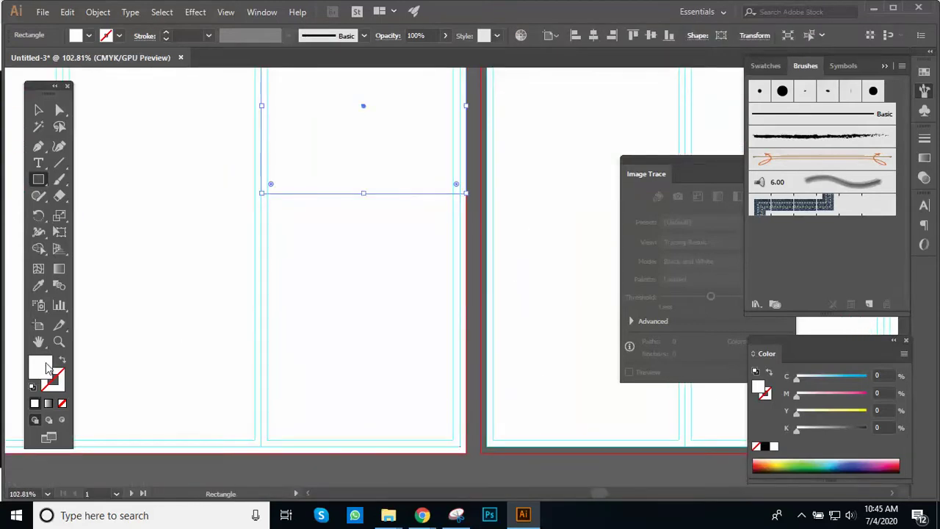
Step: Fill the rectangle with solid black, K 100
double_click(39, 374)
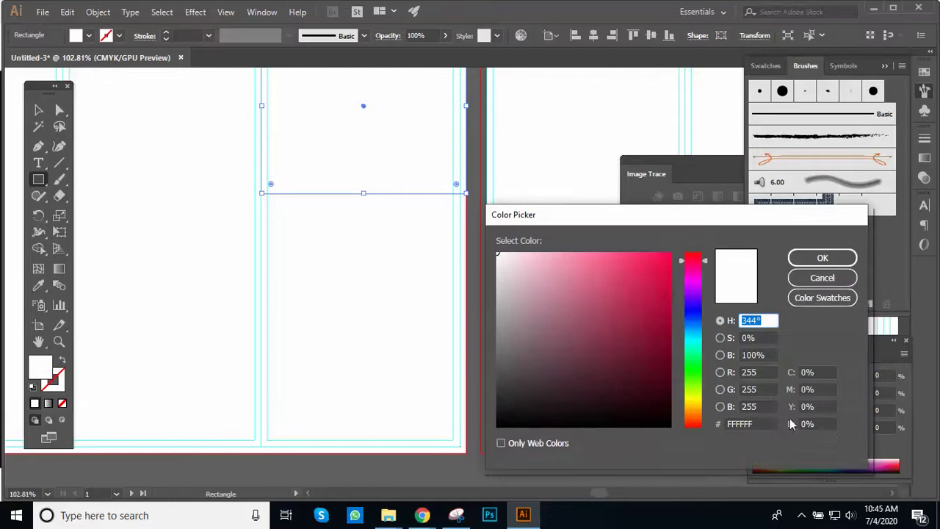
left_click(831, 425)
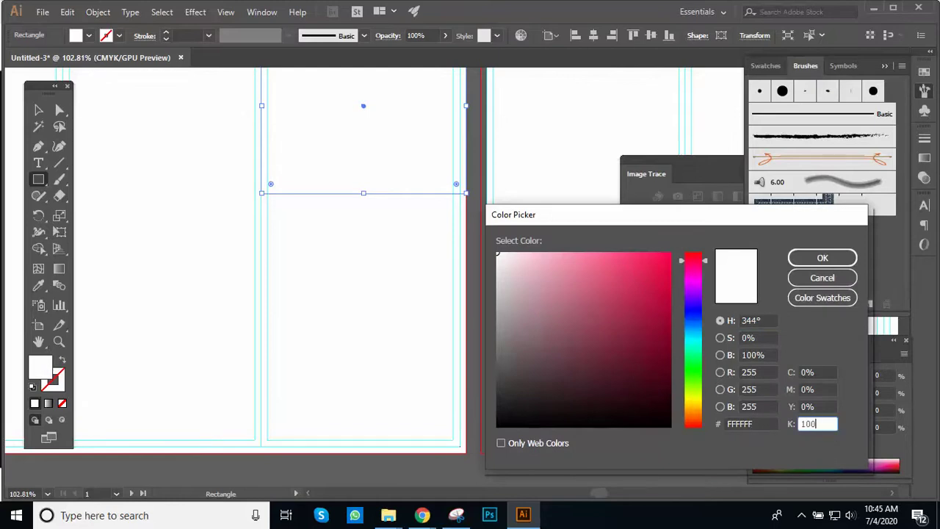
key("Return")
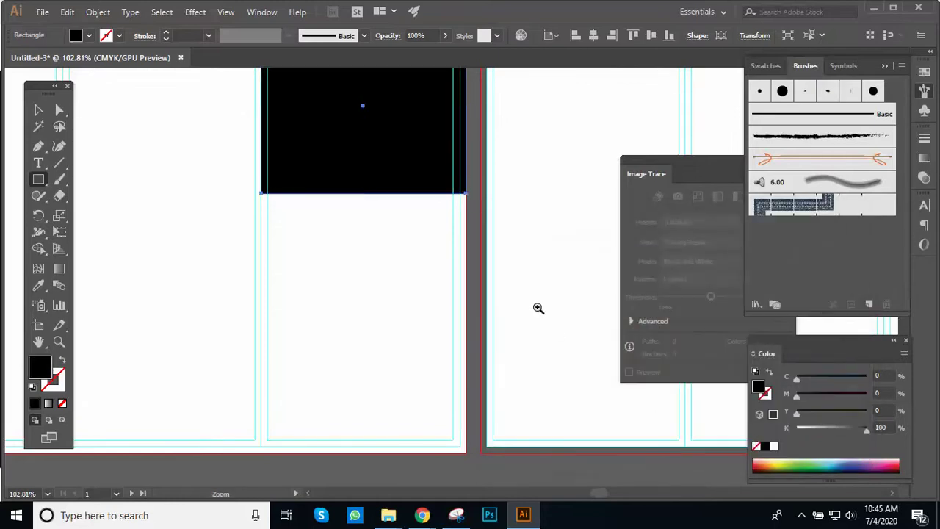
scroll(540, 309, "up", 1)
left_click_drag(539, 309, 459, 279)
scroll(448, 280, "up", 5)
scroll(448, 281, "left", 2)
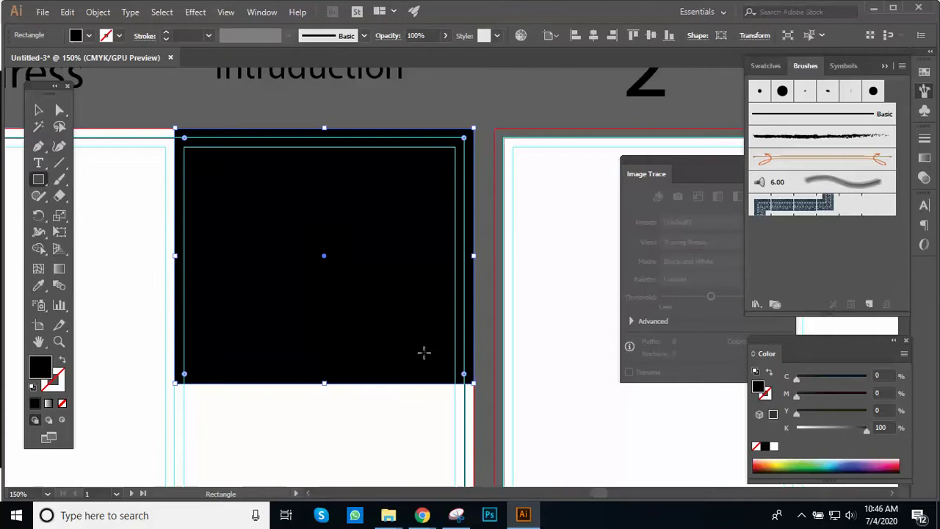
Step: Drag the rectangle's bottom-right anchor up to the top-right corner, making a triangle
key("a")
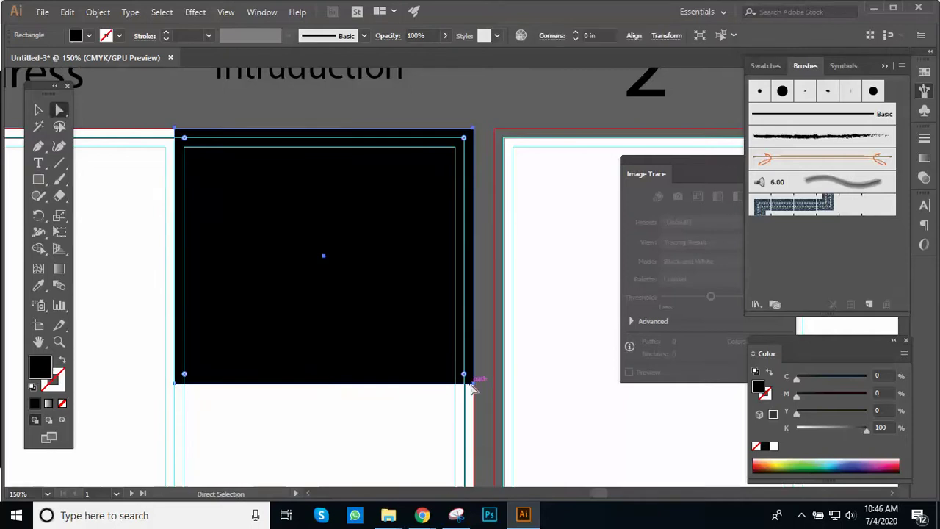
mouse_move(473, 385)
left_mouse_down()
mouse_move(472, 340)
mouse_move(479, 376)
left_mouse_up()
left_click(480, 363)
left_click(478, 380)
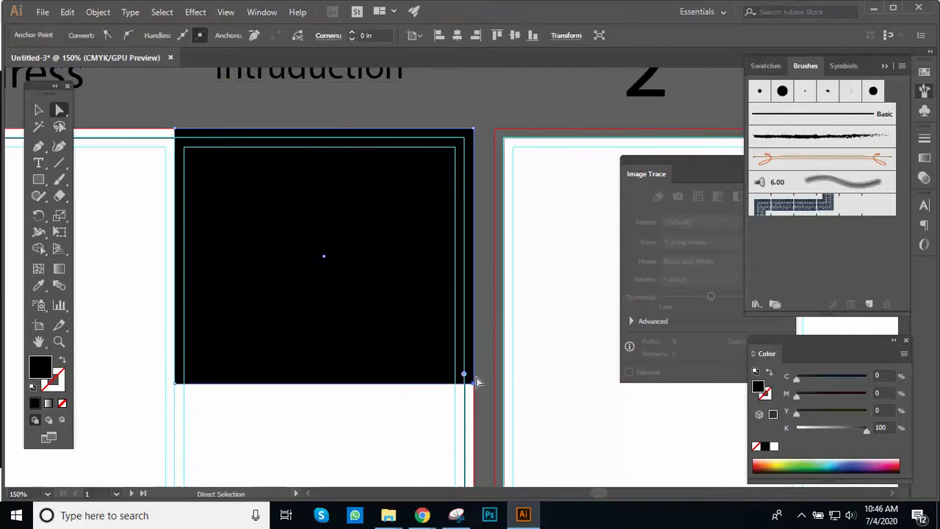
left_click_drag(474, 382, 468, 163)
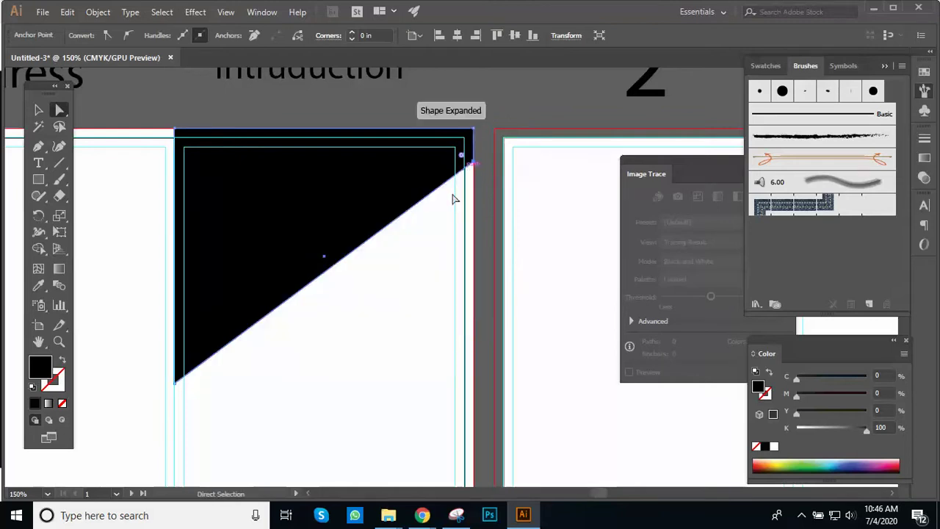
Step: Reframe the view on the triangle and pick the Reflect tool
key("ctrl+minus")
left_click_drag(344, 275, 419, 247)
key("ctrl+plus")
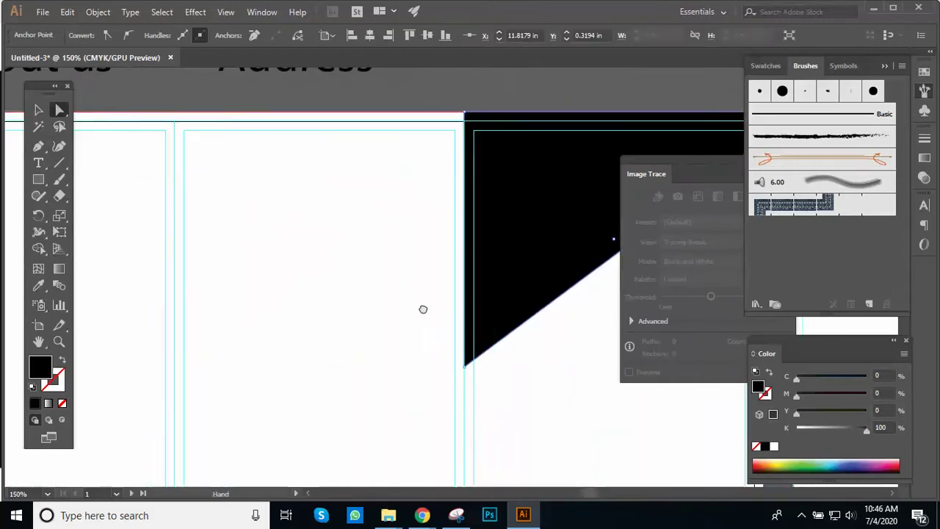
left_click_drag(360, 242, 260, 420)
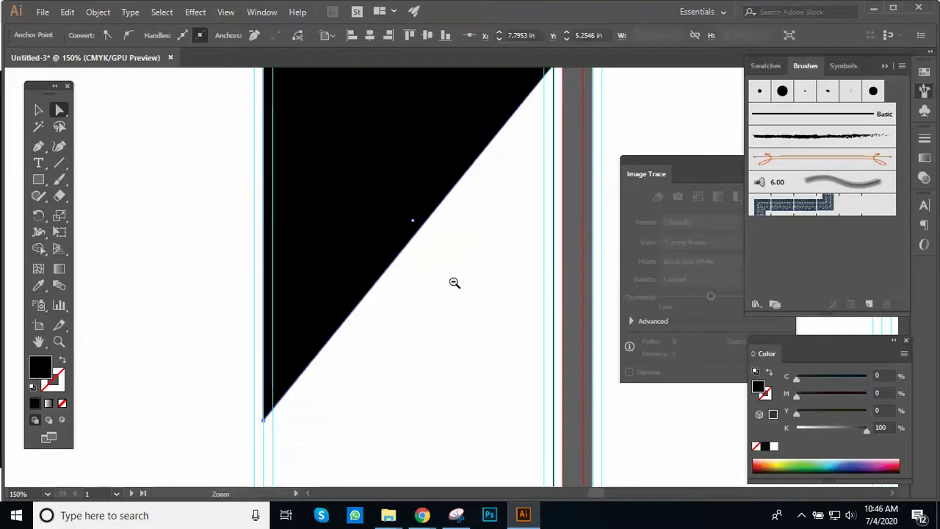
left_click(453, 276, "ctrl+alt")
left_click(406, 271, "ctrl")
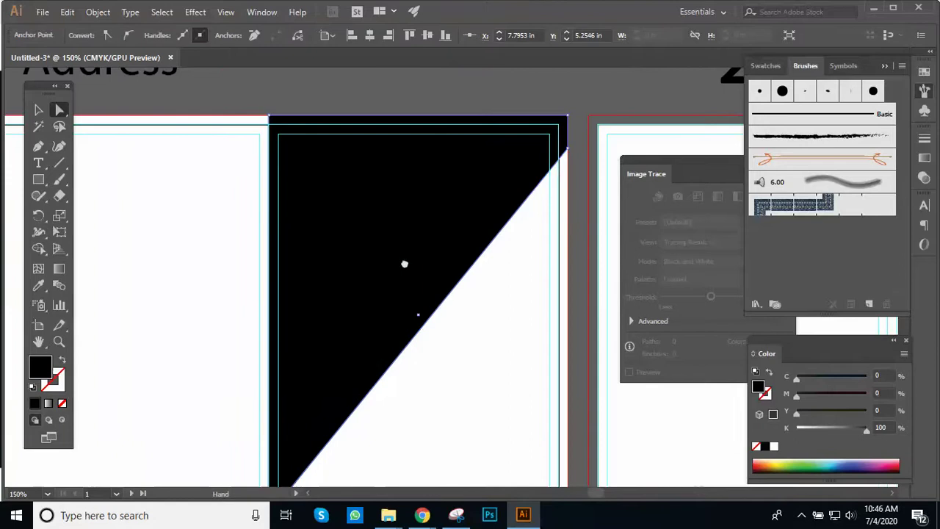
left_click_drag(405, 262, 390, 243)
left_click(390, 244, "ctrl+alt")
left_click_drag(417, 373, 351, 288)
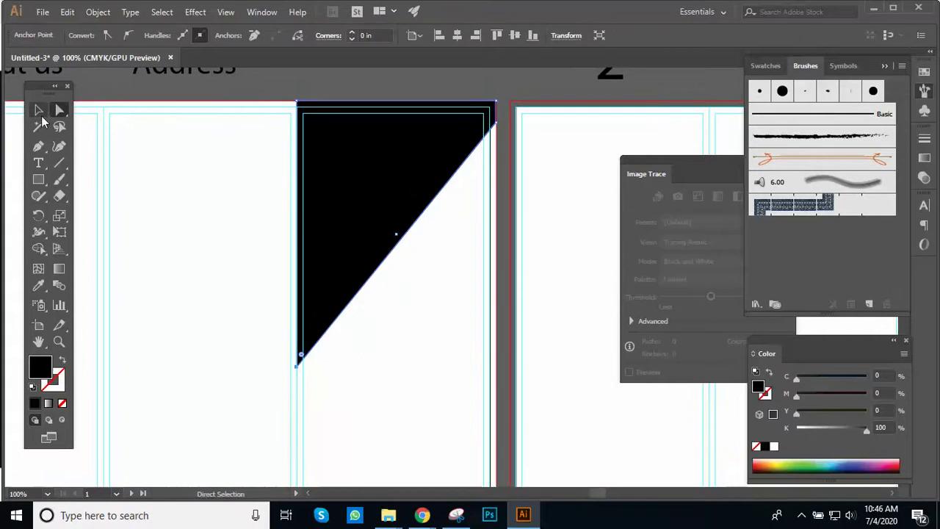
left_click(38, 110)
left_click_drag(44, 214, 87, 232)
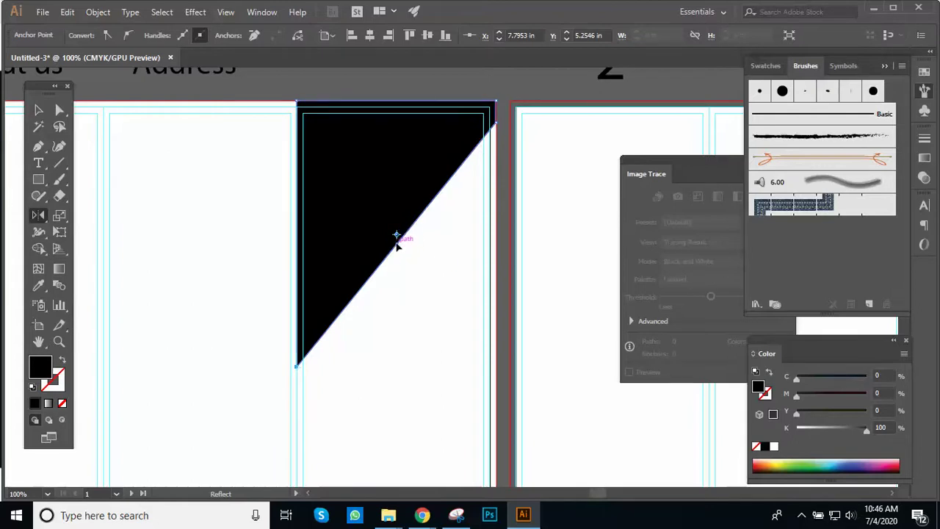
Step: Add a vertically reflected copy of the triangle using the Reflect options
key("ctrl+z")
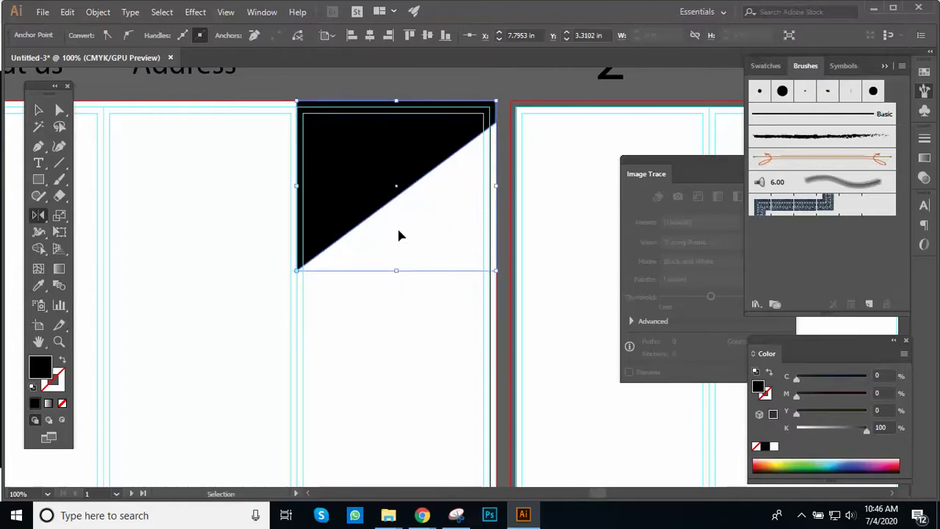
key("ctrl+shift+z")
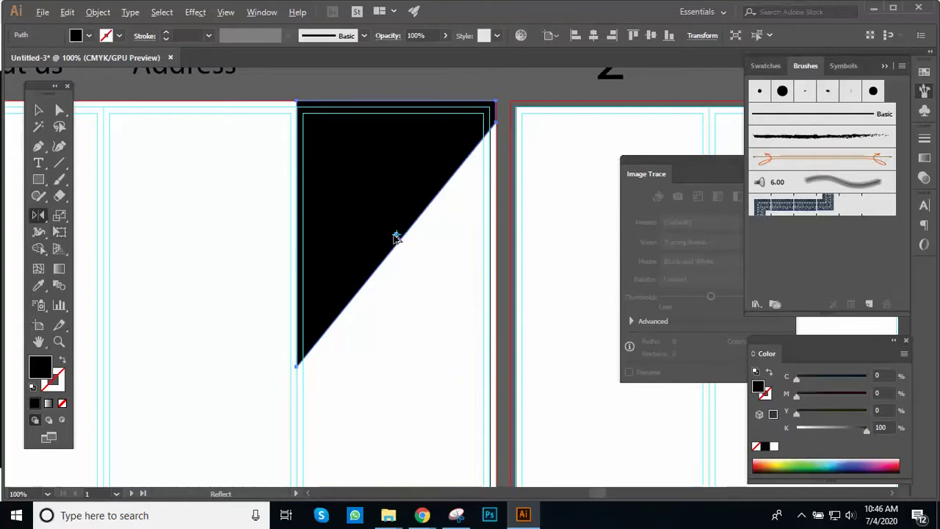
left_click_drag(397, 236, 396, 232)
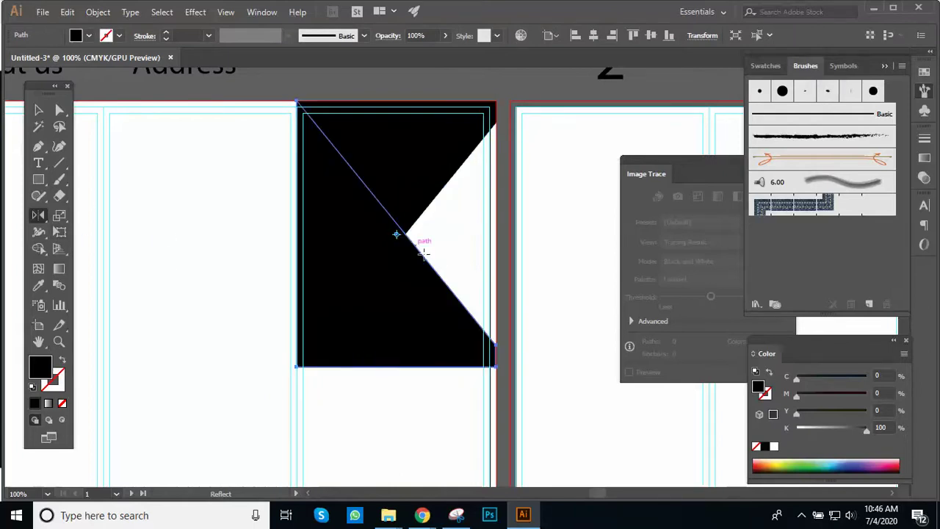
key("ctrl+z")
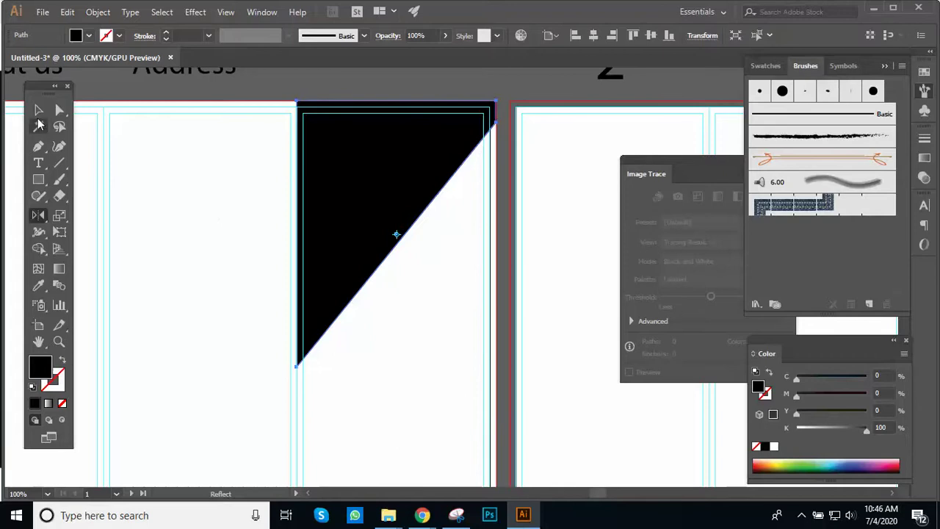
left_click(38, 110)
left_click(38, 214)
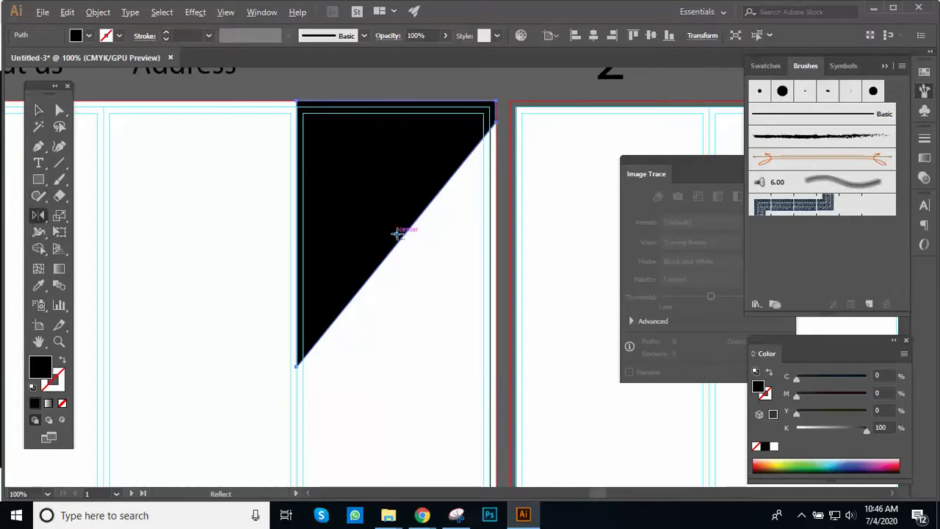
left_click(397, 235, "alt")
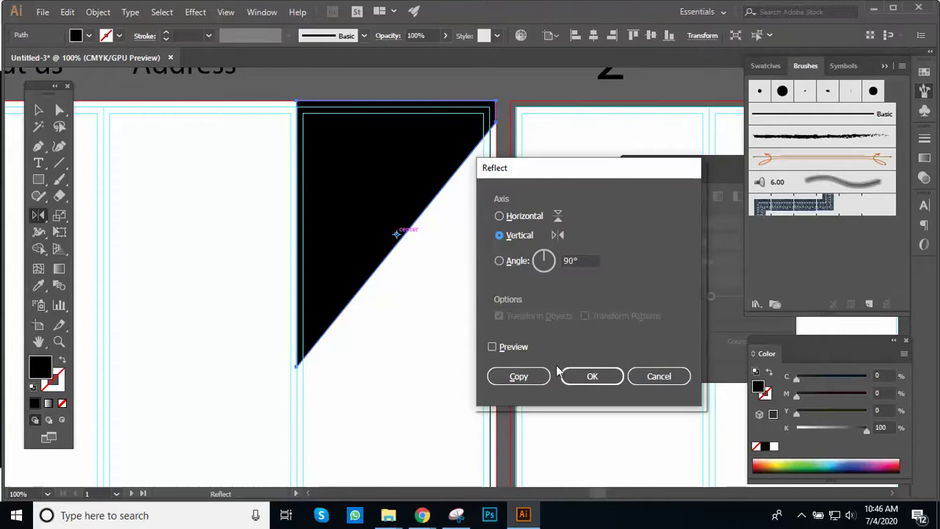
left_click(492, 347)
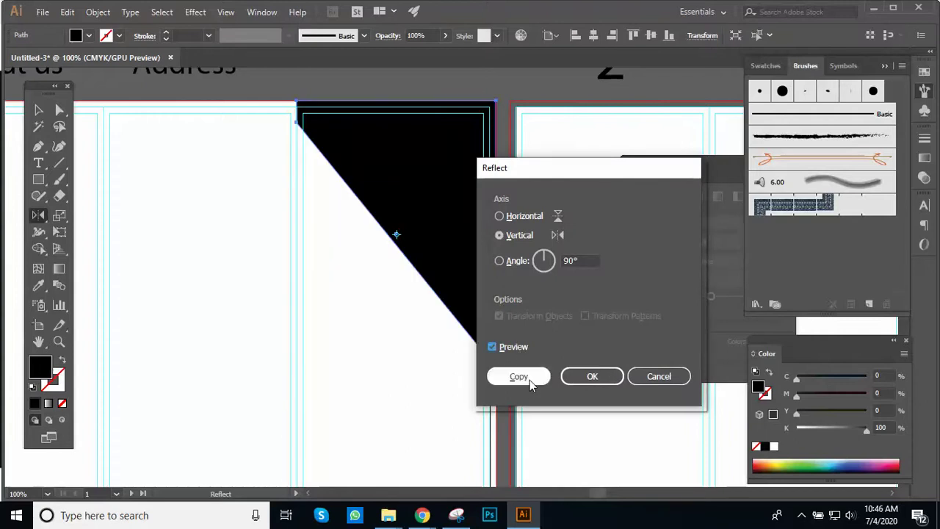
left_click(529, 379)
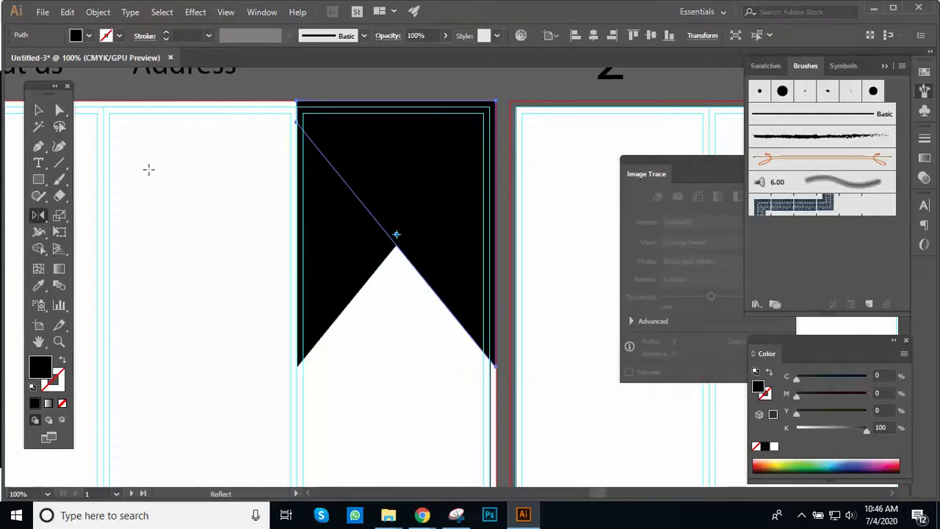
Step: Bring the black triangle to the front of the stacking order
left_click(38, 110)
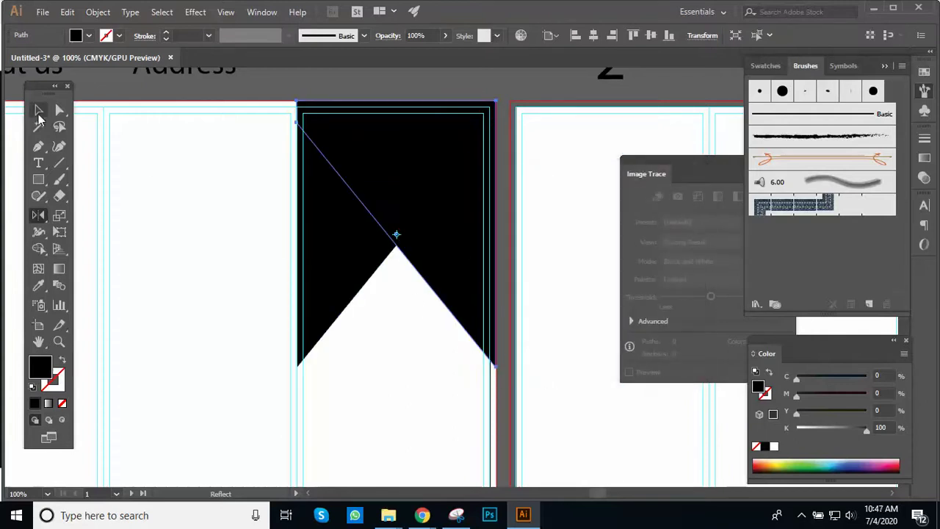
left_click(448, 92)
left_click(362, 264)
right_click(360, 266)
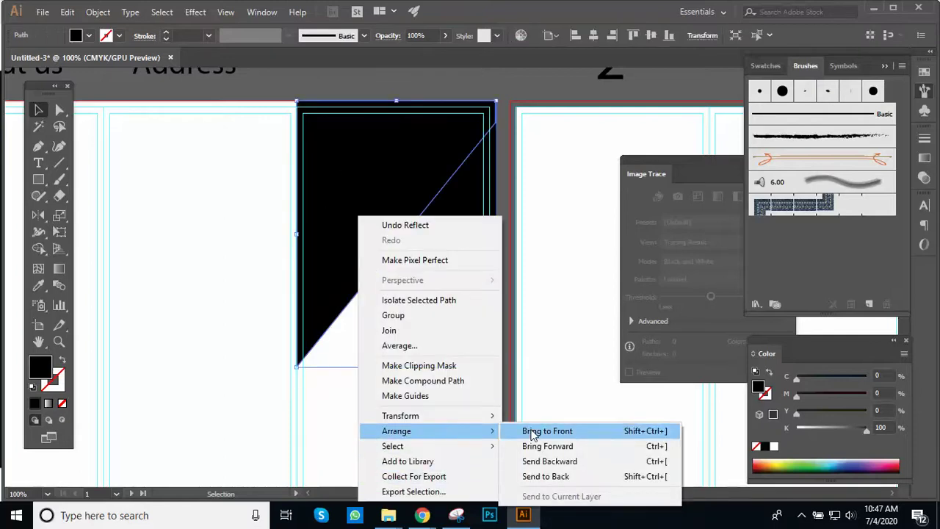
left_click(533, 432)
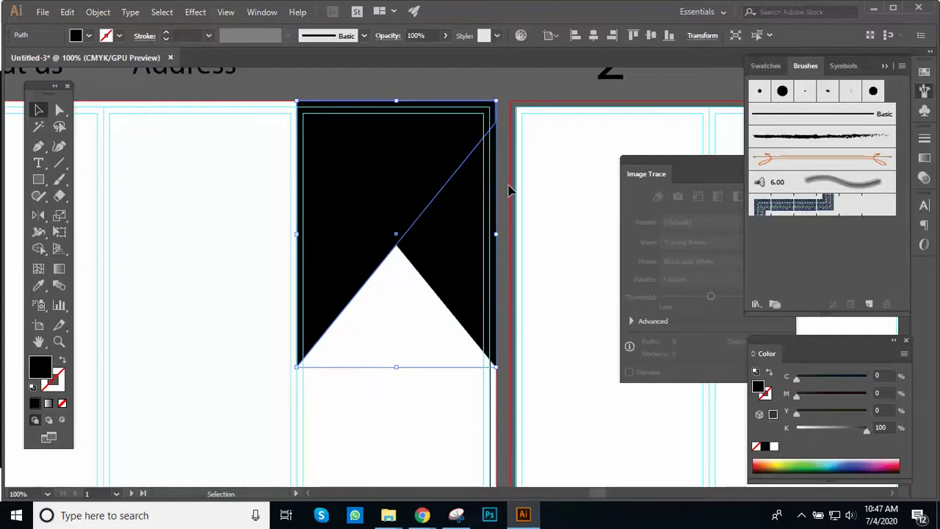
left_click(511, 216)
Step: Fill the right-hand triangle with a light green
left_click(474, 287)
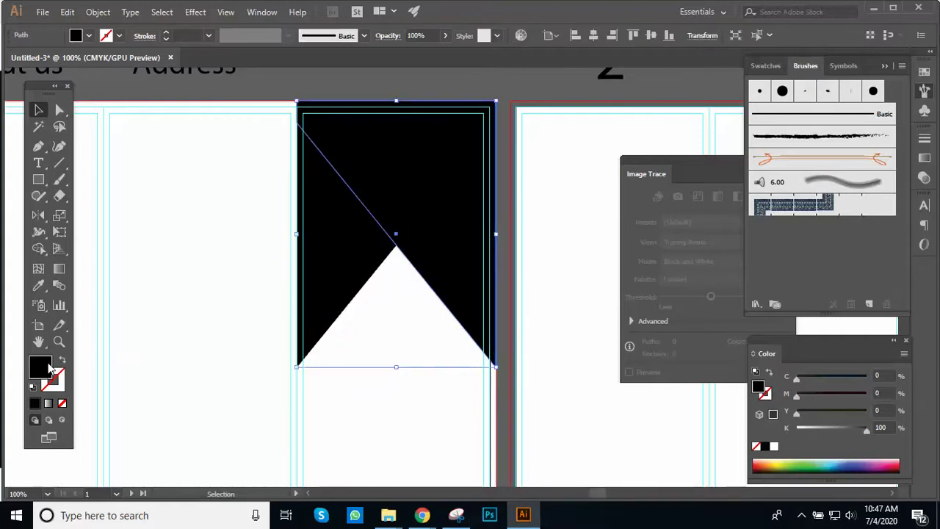
double_click(48, 366)
left_click(694, 384)
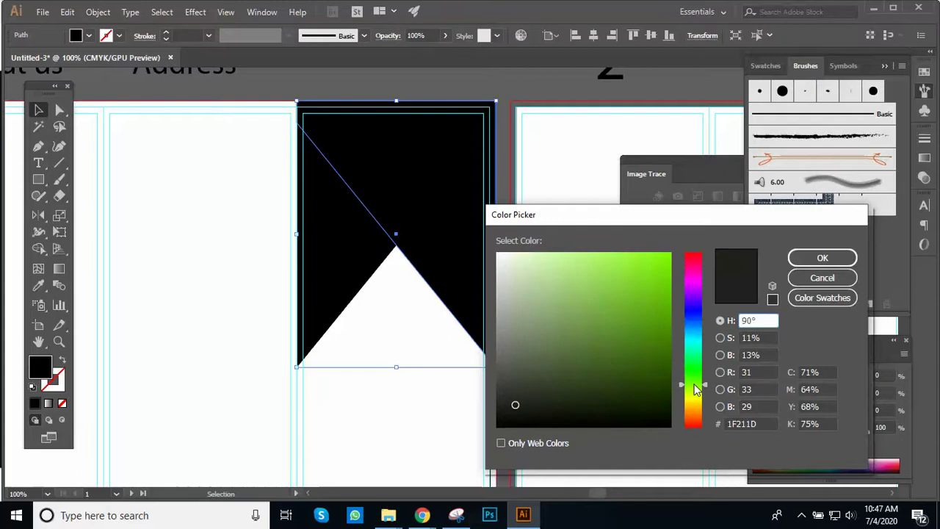
left_click_drag(694, 389, 696, 368)
left_click(664, 309)
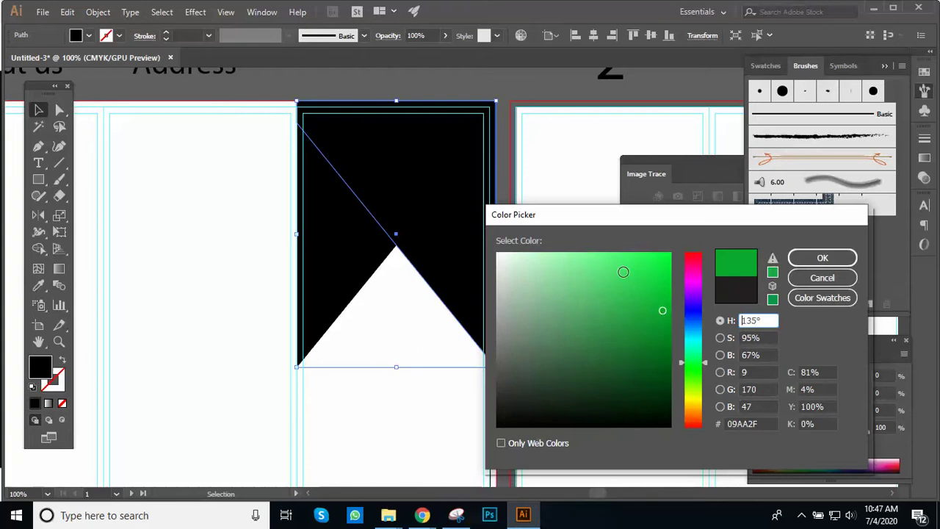
left_click(581, 260)
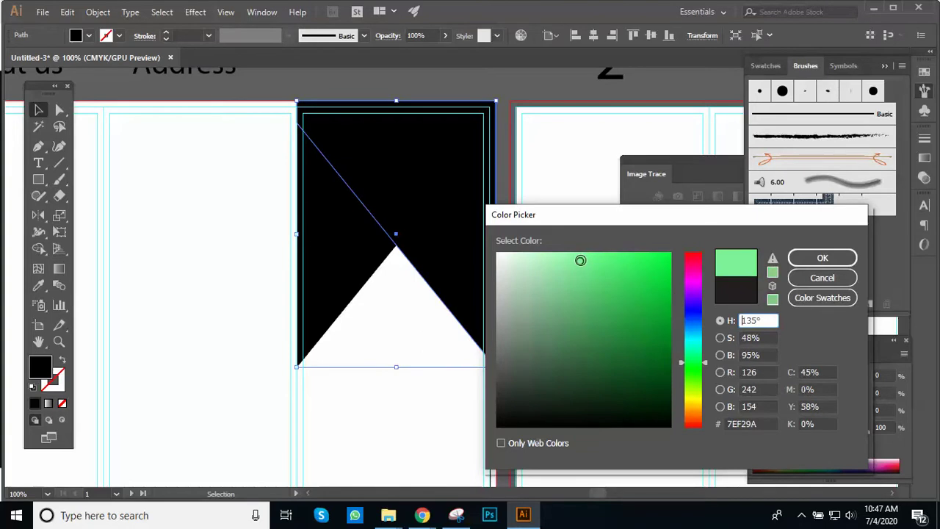
left_click_drag(580, 260, 587, 272)
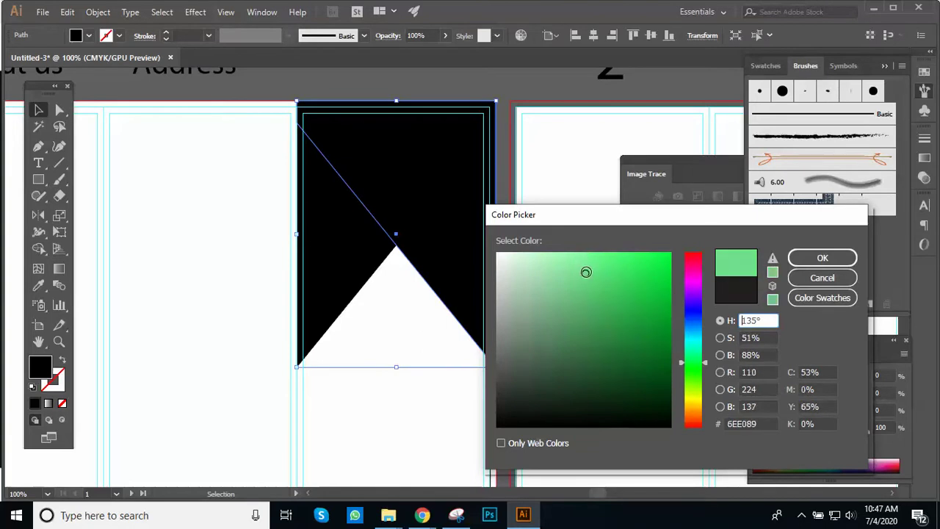
left_click(816, 258)
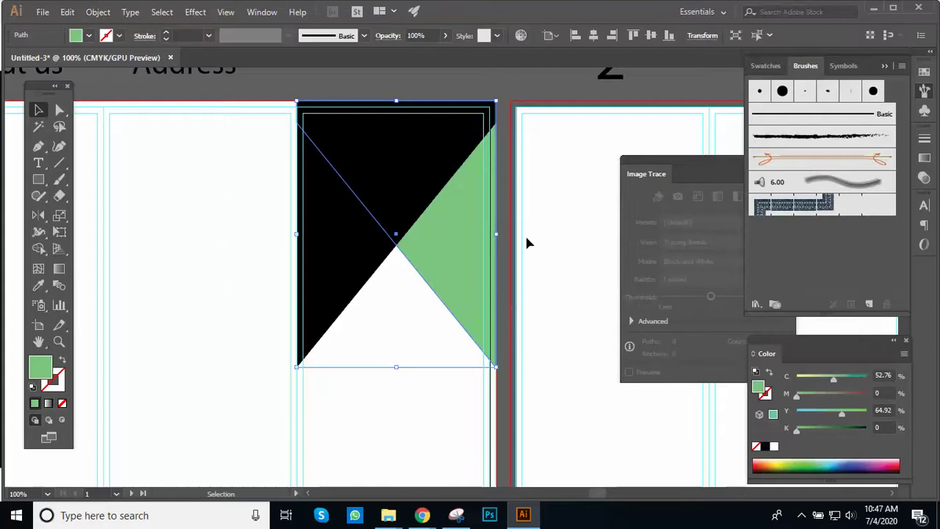
Step: Change the right-hand triangle's fill to the darker green 11A530
double_click(40, 365)
left_click_drag(664, 310, 654, 312)
left_click(819, 257)
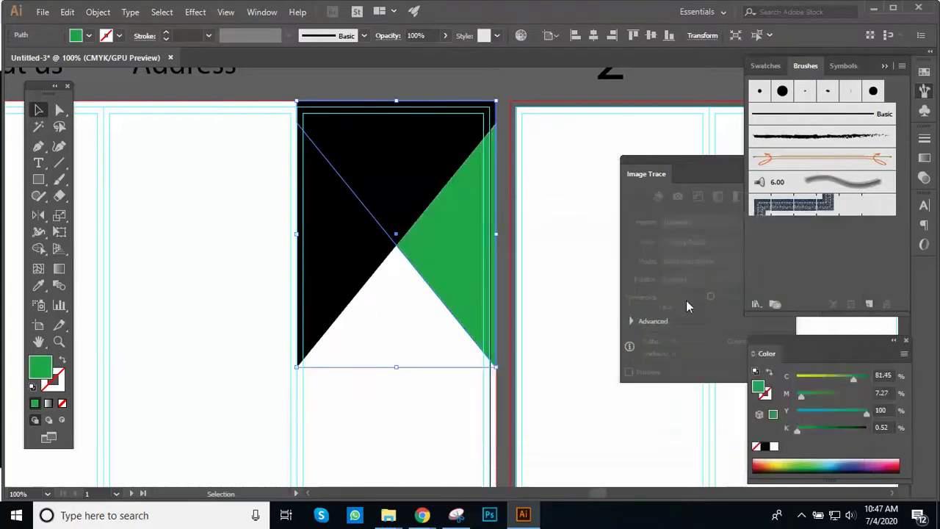
left_click(555, 324)
key("ctrl+minus")
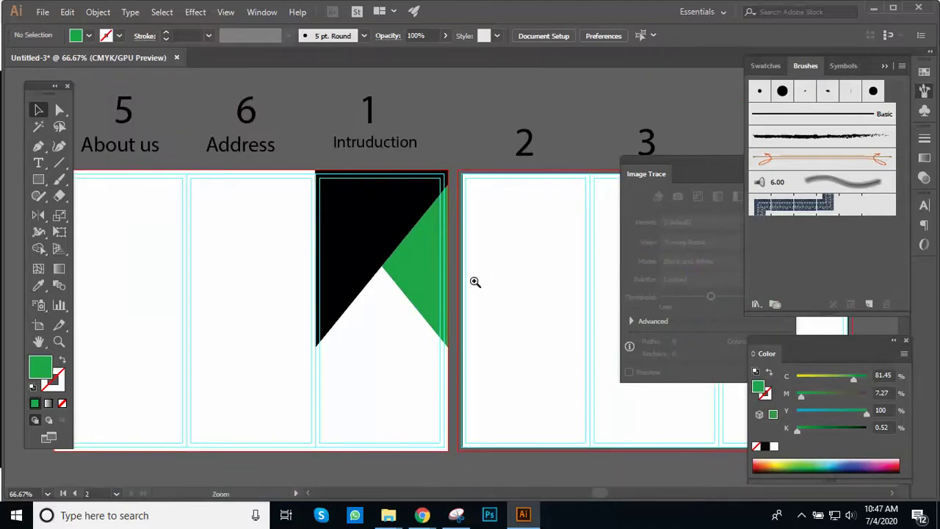
Step: Raise the black triangle's bottom-left anchor higher up the panel
left_click(475, 281)
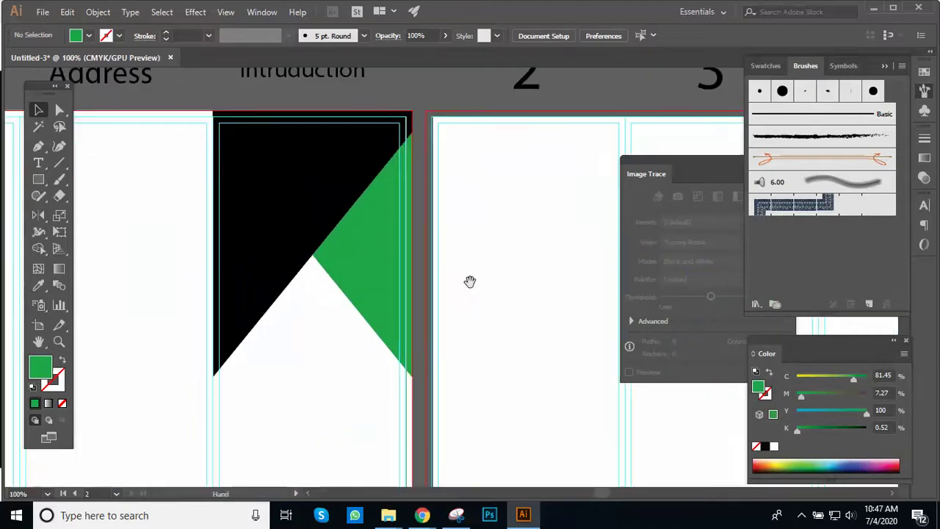
left_click(392, 275)
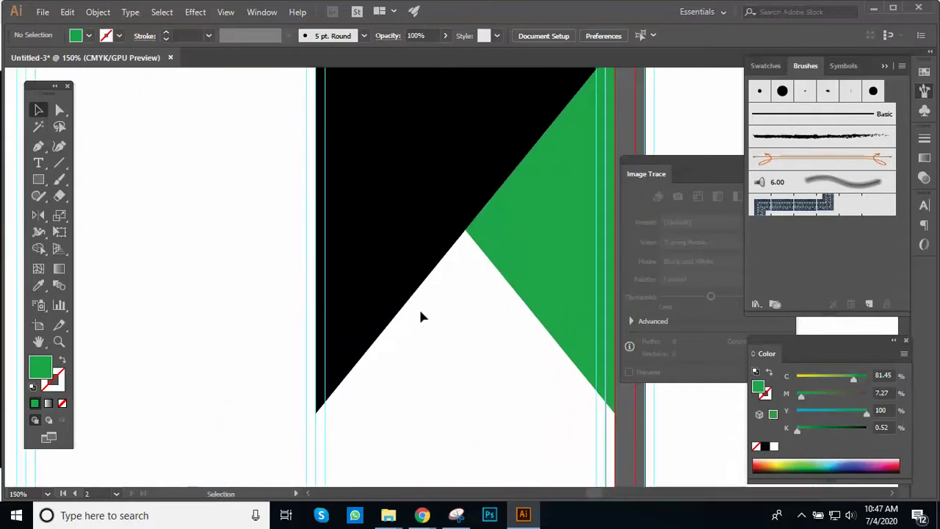
key("a")
left_click(317, 412)
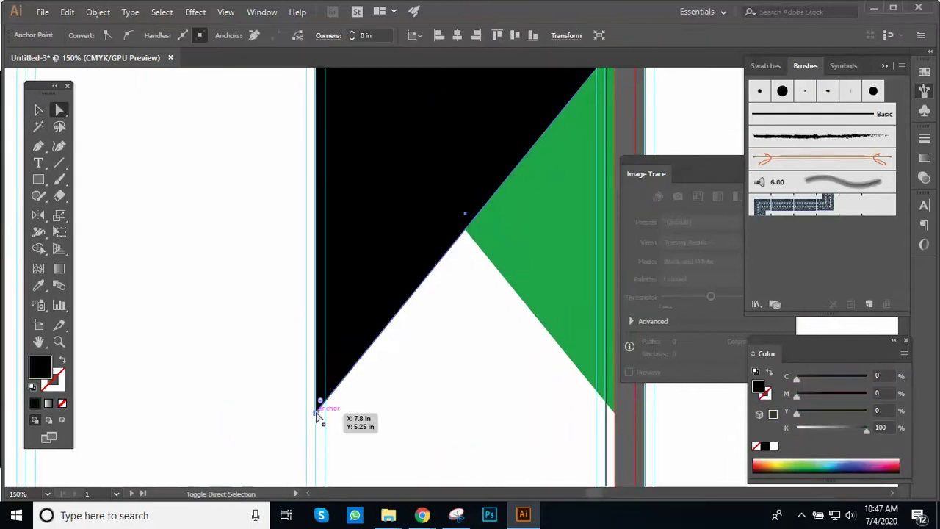
left_click(319, 413)
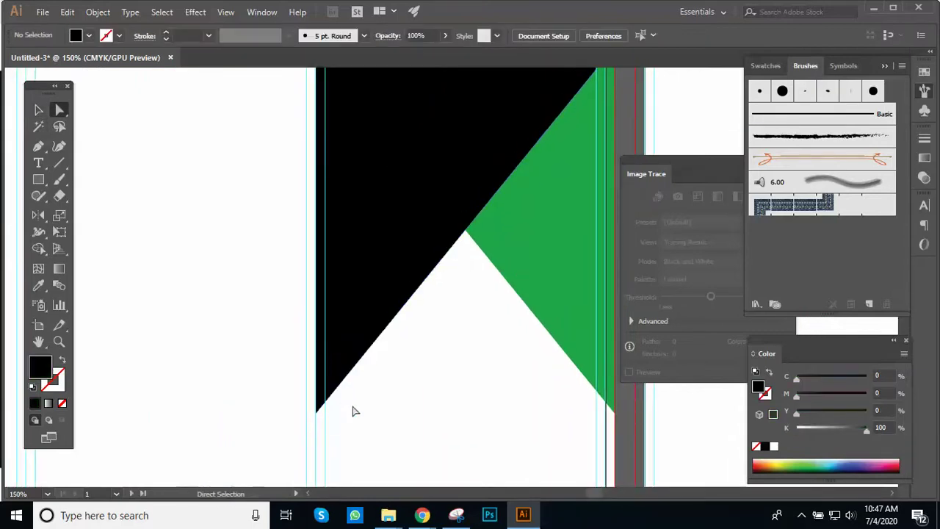
left_click(319, 414)
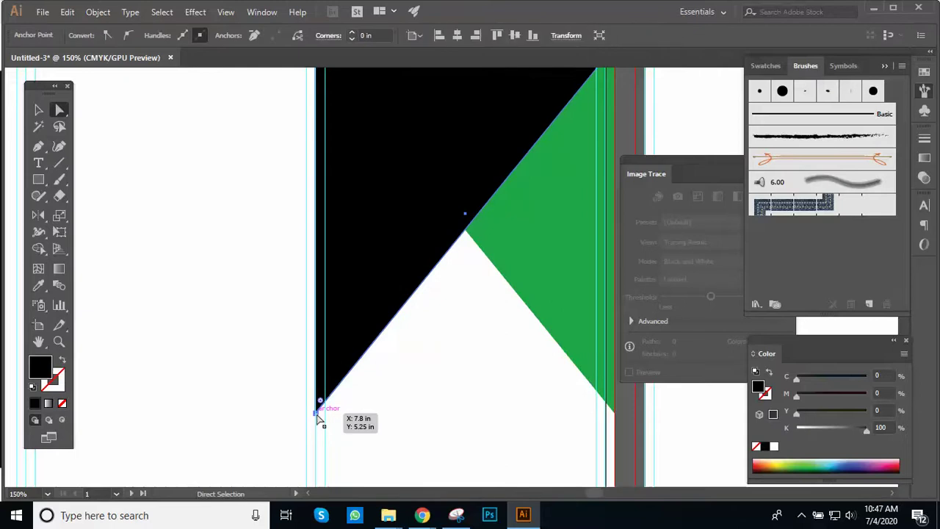
left_click_drag(319, 415, 334, 290)
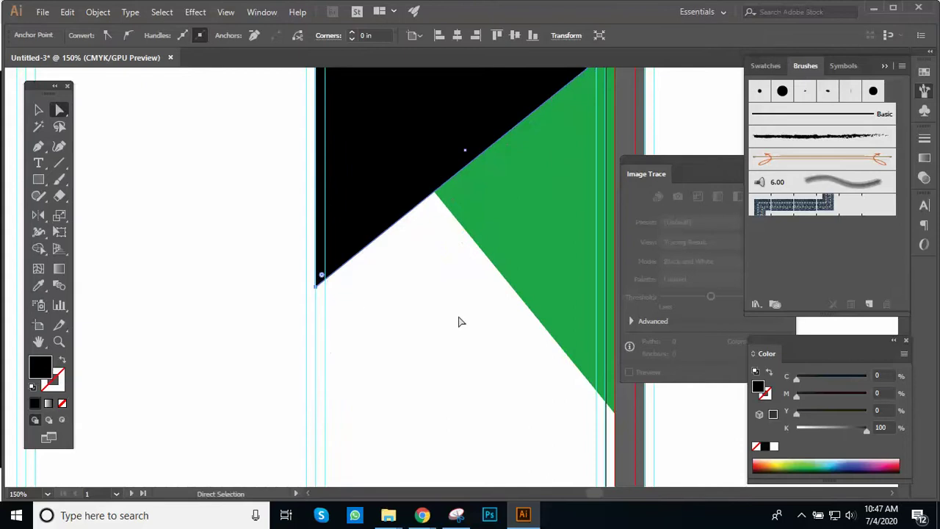
key("ctrl+minus")
key("ctrl+minus")
key("ctrl+plus")
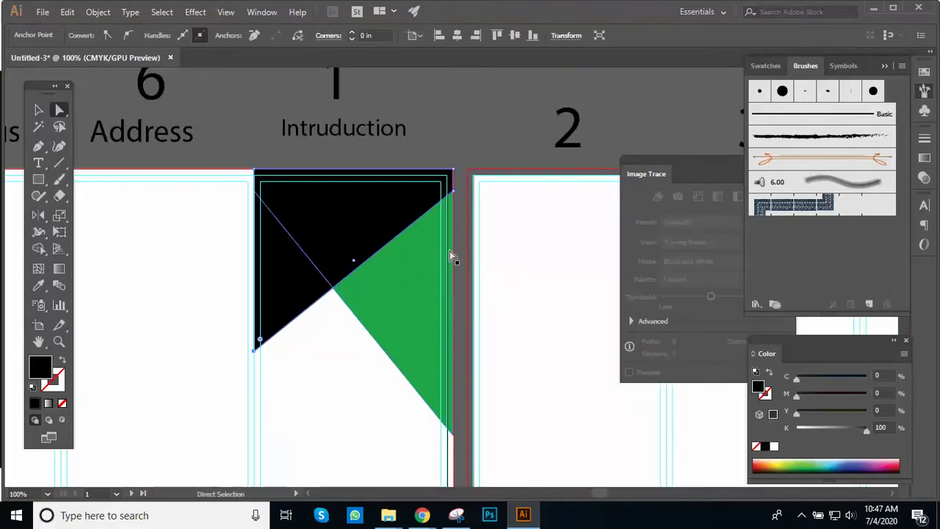
Step: Delete the green triangle's right-edge anchor with the Delete Anchor Point tool
left_click(449, 250)
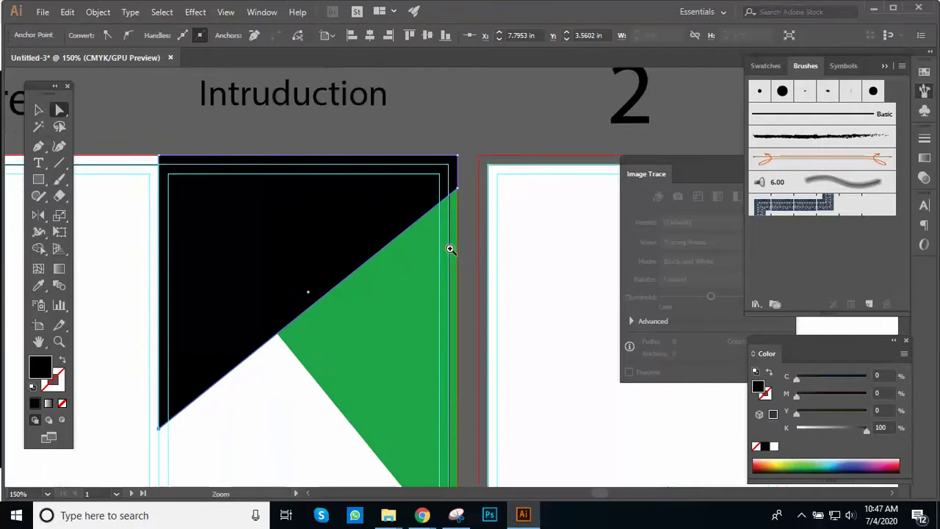
left_click(458, 235)
left_click_drag(457, 235, 512, 203)
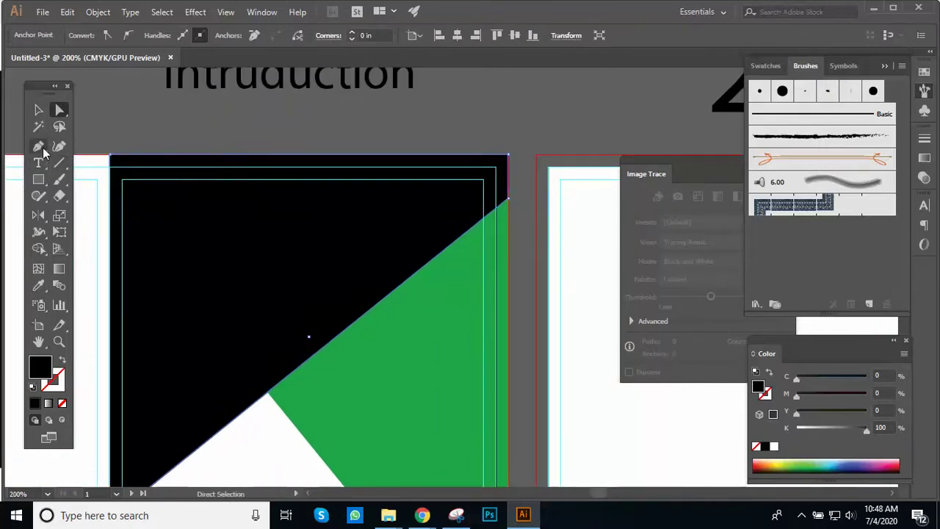
left_click(43, 149)
left_click(117, 179)
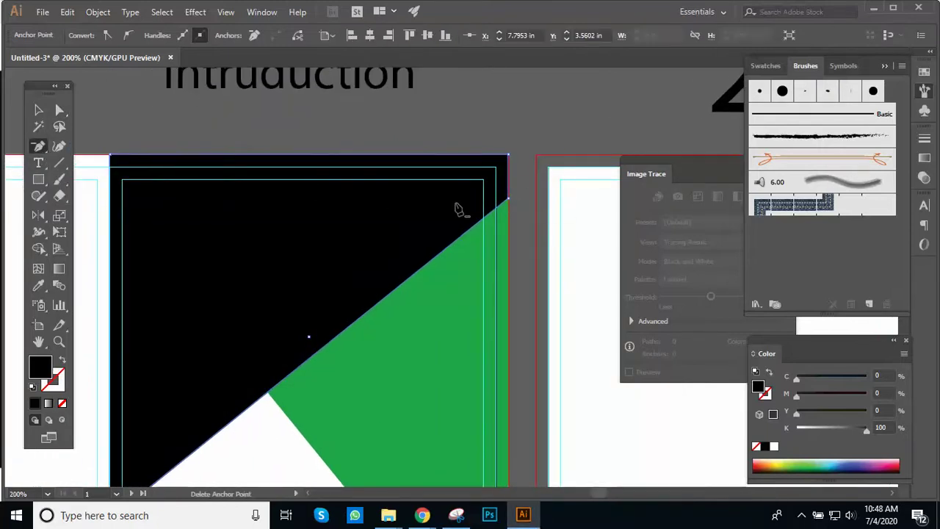
left_click(507, 200)
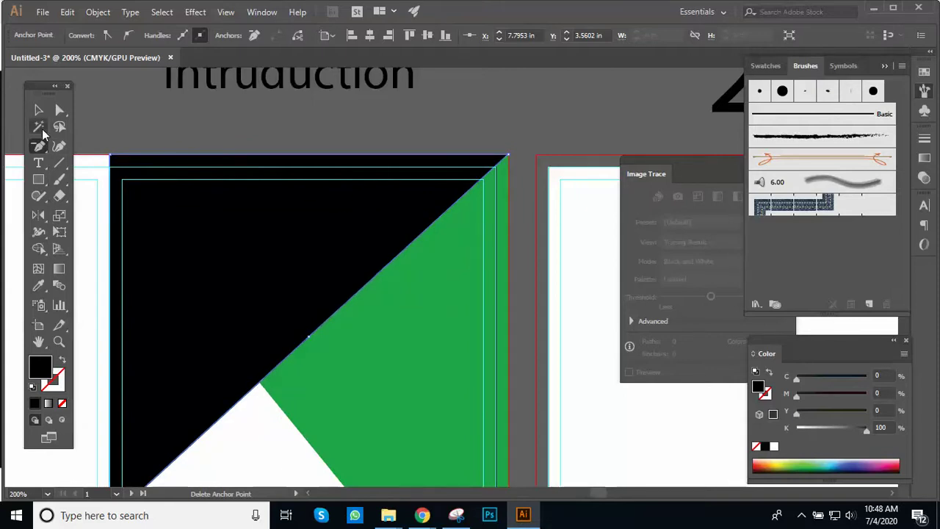
Step: Pull the black shape's top-right corner 0.69 in left so green widens along the top
key("v")
left_click(510, 143)
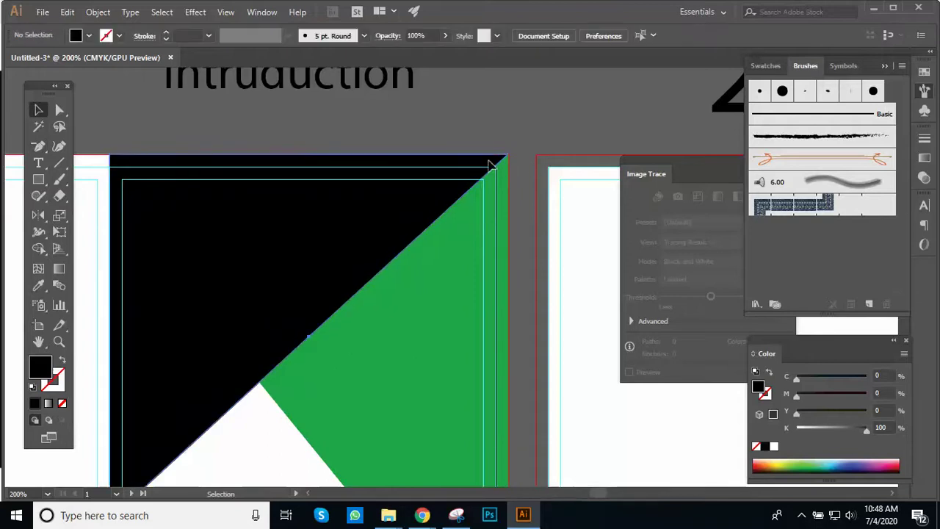
left_click(490, 163)
key("a")
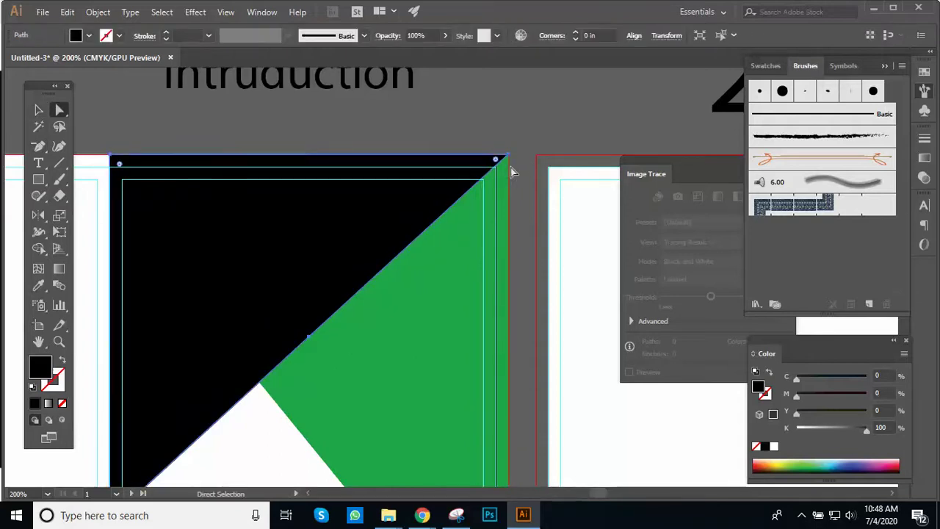
mouse_move(512, 161)
left_mouse_down()
mouse_move(475, 159)
mouse_move(506, 171)
left_mouse_up()
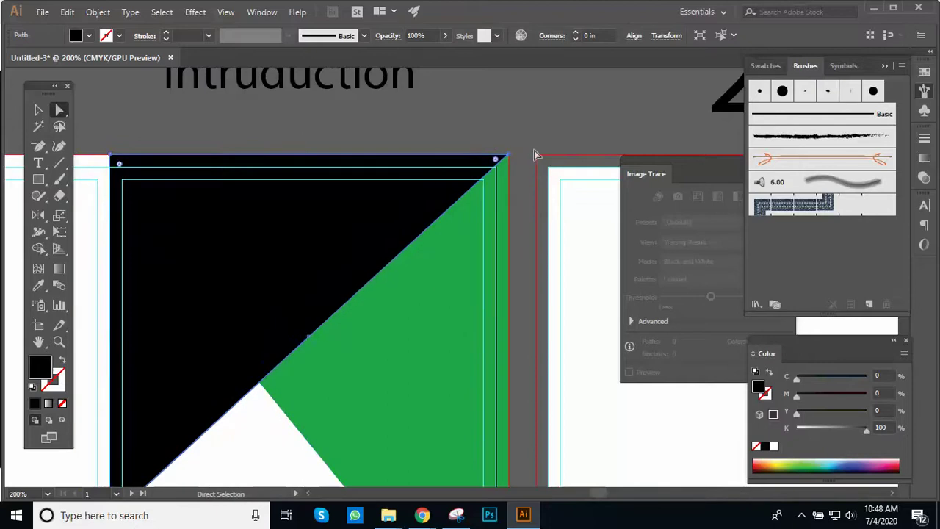
left_click(534, 151)
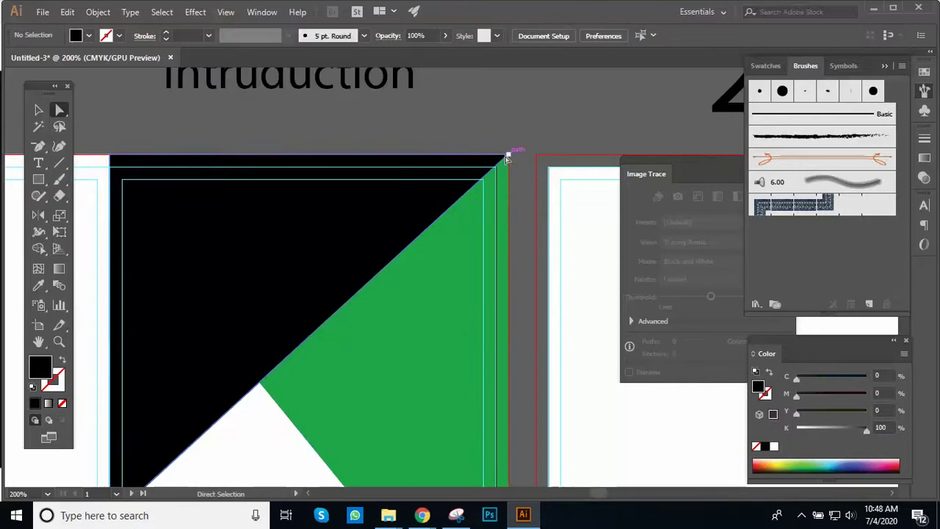
left_click(506, 157)
left_click_drag(508, 157, 433, 158)
Step: Deselect everything and pan the view back onto the cover panel at 100%
key("v")
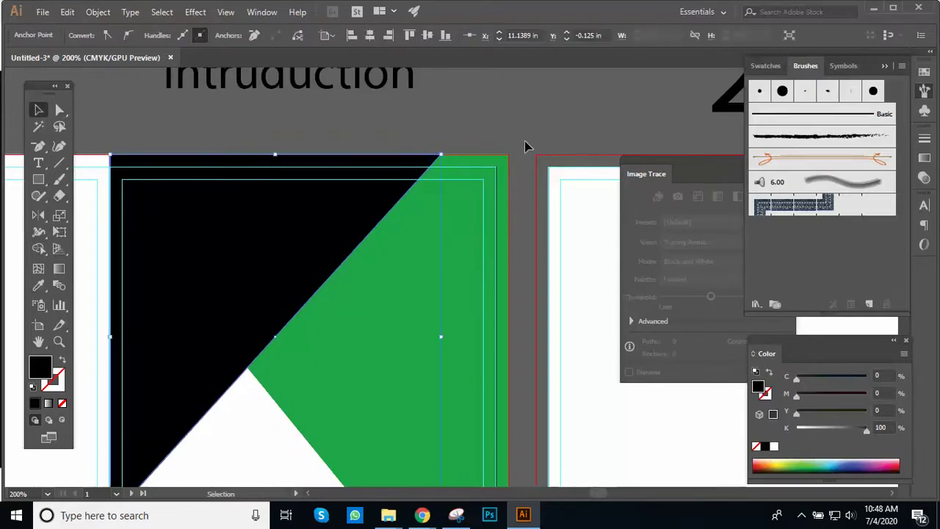
left_click(542, 149)
scroll(449, 181, "down", 2)
scroll(475, 202, "down", 2)
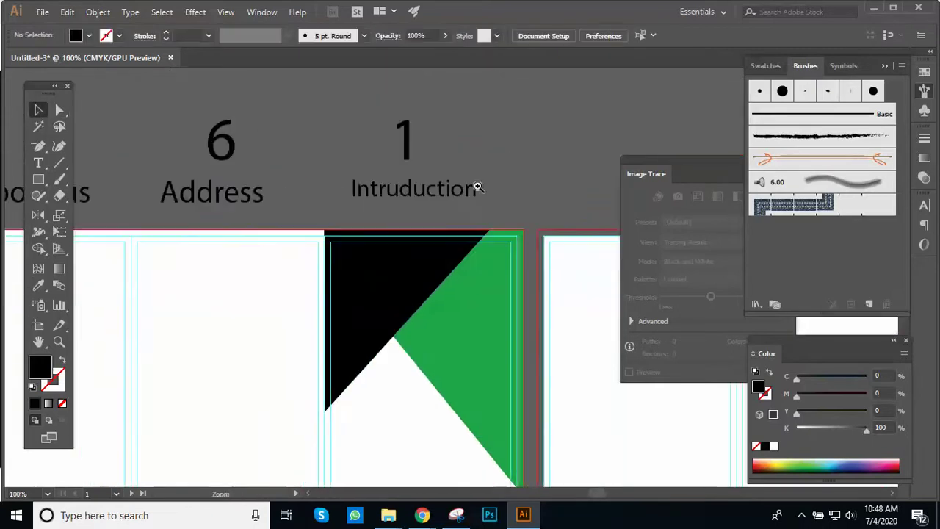
scroll(497, 189, "up", 1)
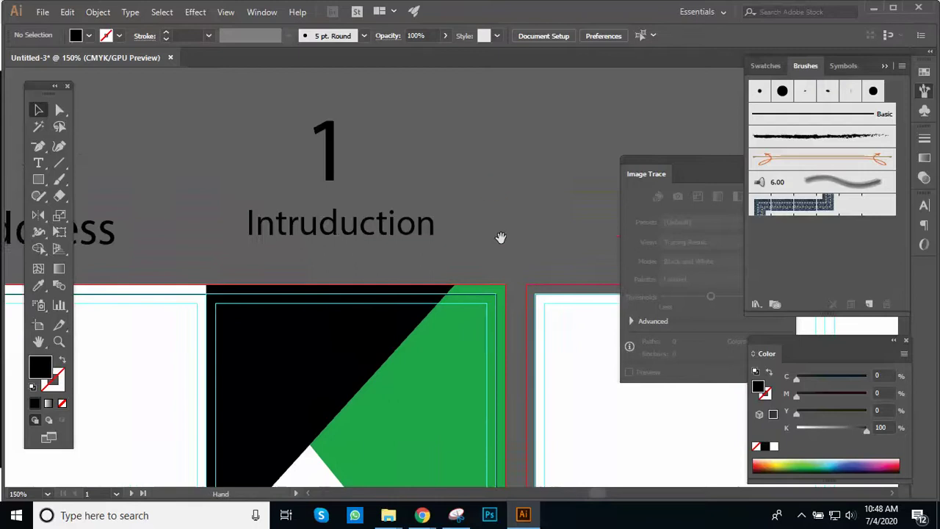
left_click(482, 253)
left_click_drag(470, 273, 495, 202)
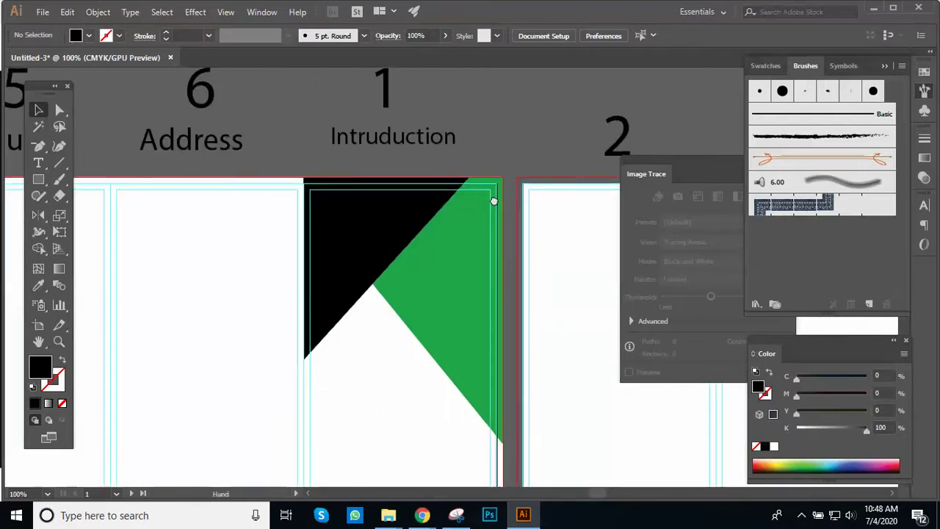
left_click_drag(472, 243, 490, 199)
mouse_move(470, 275)
left_mouse_down()
mouse_move(480, 183)
mouse_move(467, 291)
left_mouse_up()
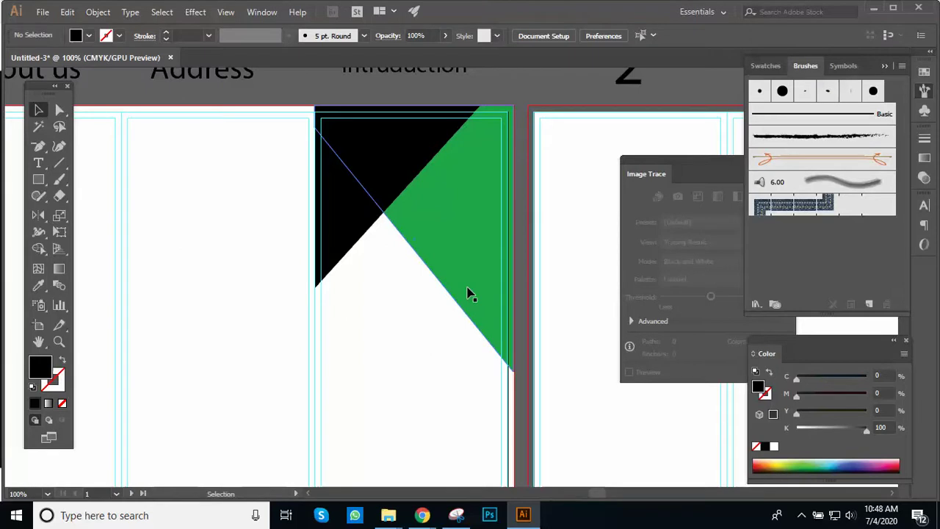
Step: Zoom to 150% on the triangles and open the rectangle tools flyout
key("ctrl+alt+space")
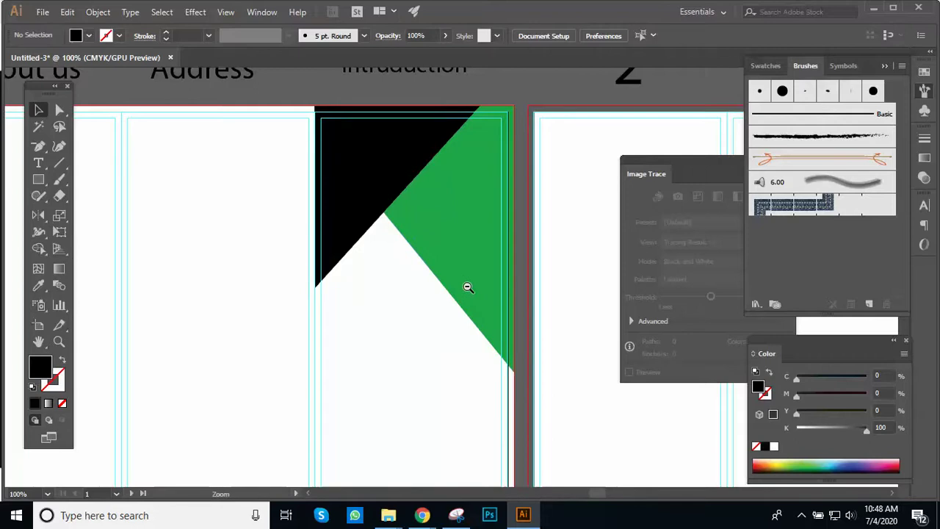
left_click_drag(472, 262, 489, 296)
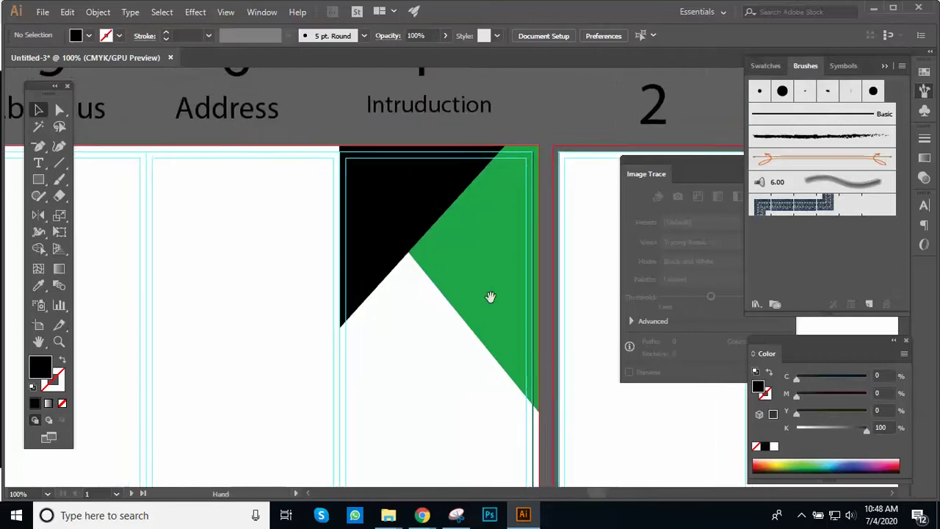
left_click(422, 279, "ctrl")
left_click_drag(422, 279, 403, 298)
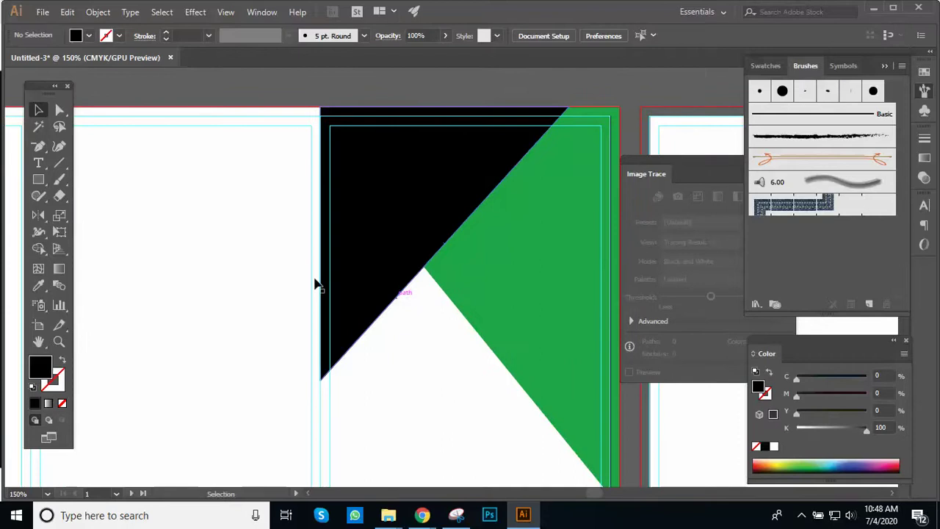
left_click(39, 179)
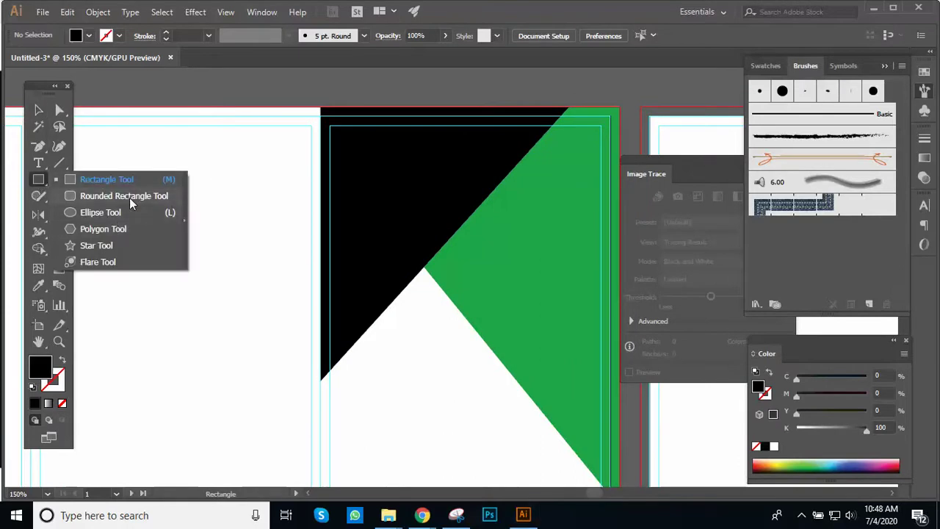
Step: Draw a rounded square below the black triangle and fill it pink EA1351
left_click(126, 197)
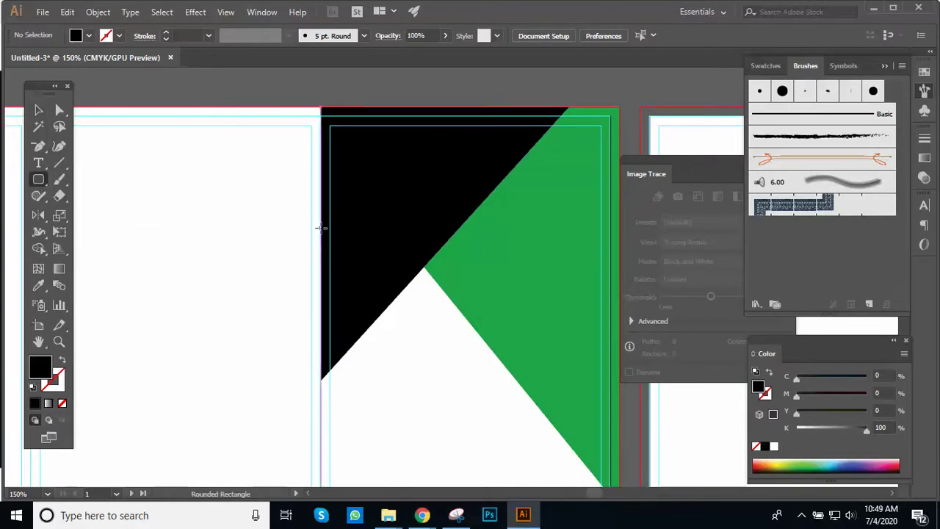
left_click_drag(368, 360, 485, 474)
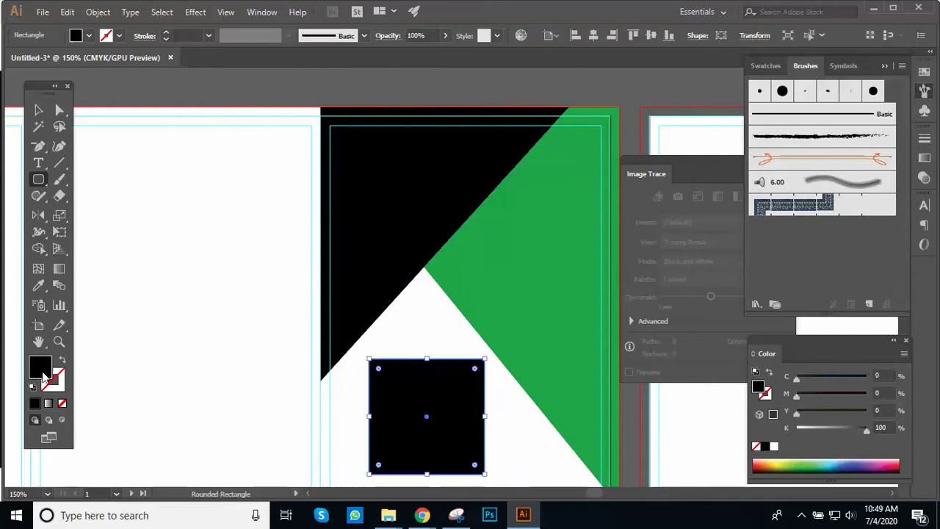
double_click(43, 366)
left_click(658, 264)
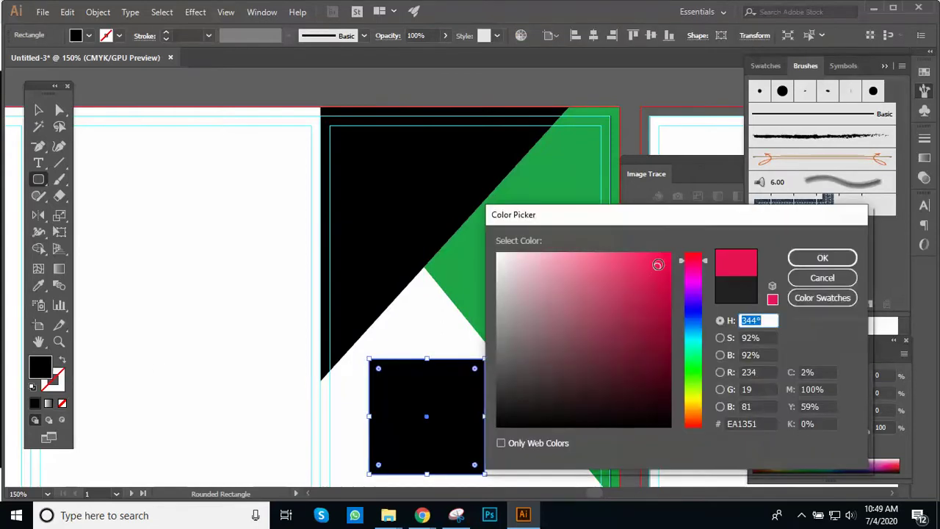
left_click(822, 258)
Step: Rotate the pink square 45° into a diamond on the triangles' meeting edge
left_click(38, 112)
key("ctrl+minus")
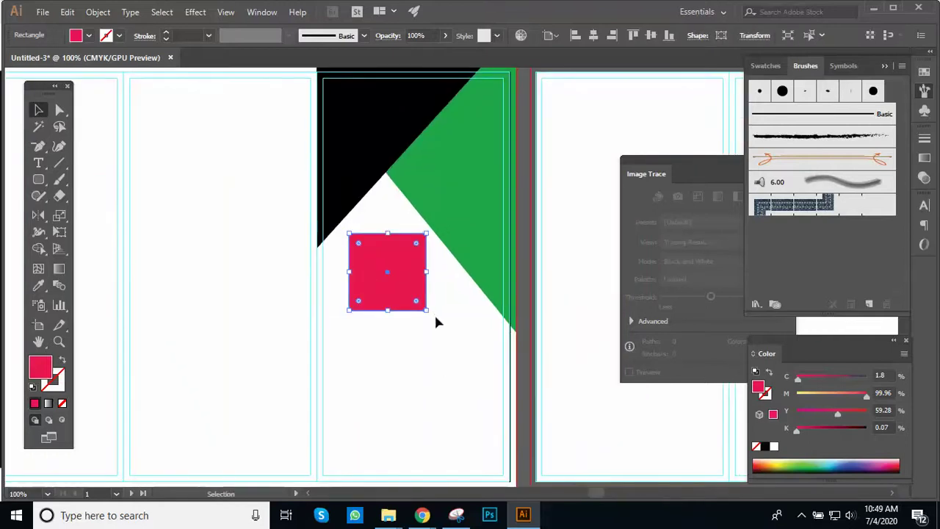
left_click_drag(430, 315, 409, 181)
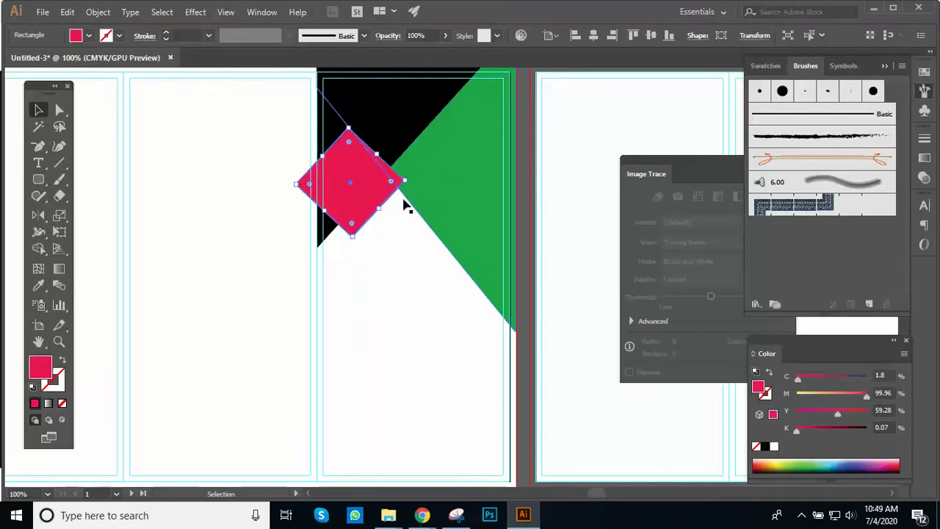
Step: Round the pink diamond's corners with a live-corner widget
left_click(382, 235)
key("ctrl+equal")
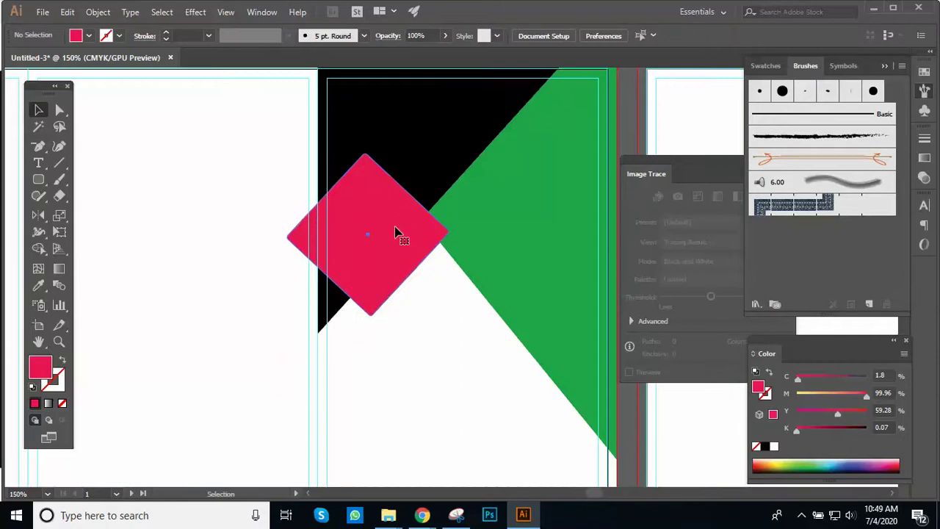
left_click(395, 232)
left_click_drag(366, 176, 365, 181)
Step: Enlarge the pink diamond to 1.89 in square and nudge it left
left_click(433, 312)
key("ctrl+minus")
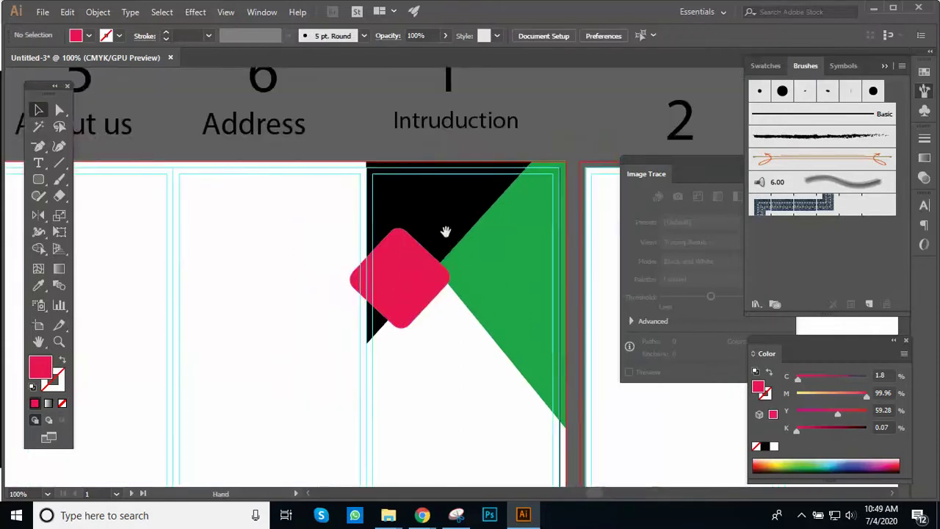
left_click(396, 345)
left_click_drag(428, 326, 454, 327)
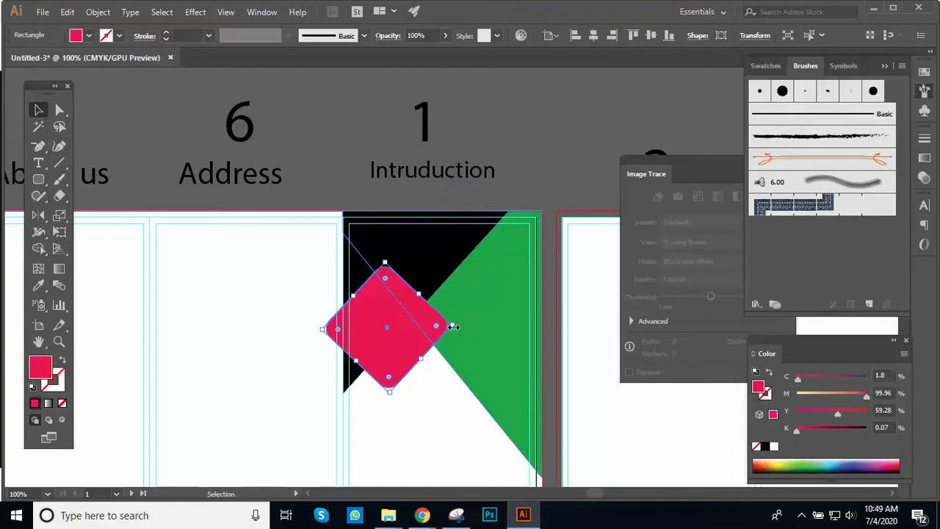
key("Left")
key("Left")
key("Left")
key("Left")
key("Left")
key("Left")
key("Left")
key("Left")
Step: Place a duplicate of the diamond diagonally up and to the right
left_click_drag(392, 331, 473, 252)
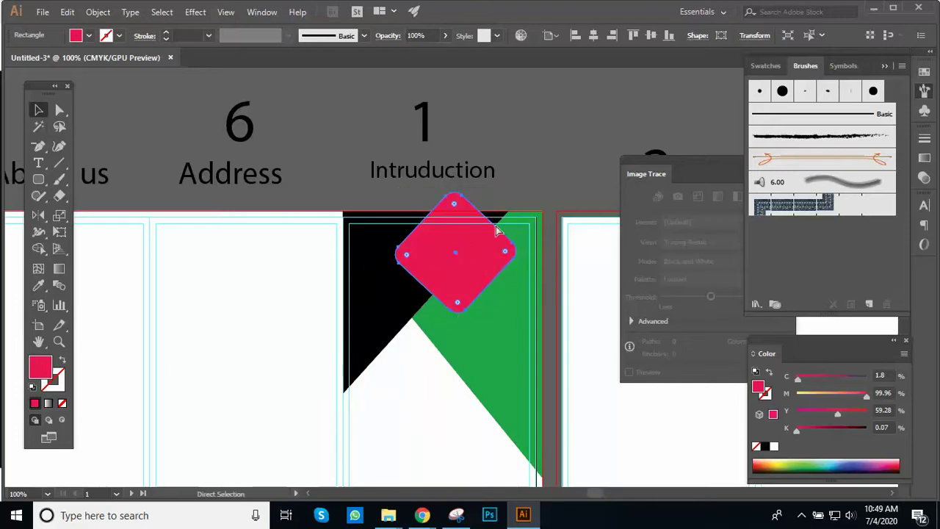
key("ctrl+z")
left_click_drag(399, 309, 474, 236)
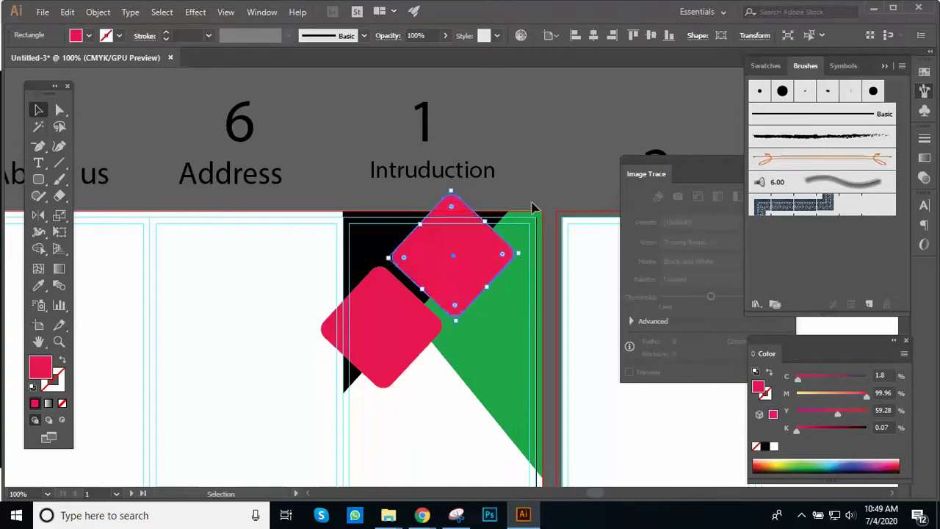
left_click(535, 187)
scroll(535, 187, "up", 1)
left_click_drag(420, 291, 470, 227)
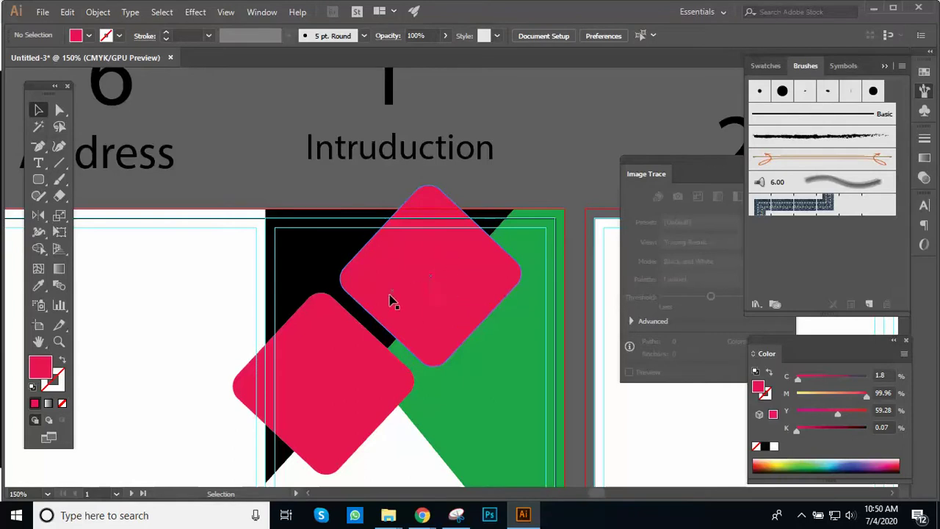
Step: Remove the diamonds' parts past the panel's top and left edges with Shape Builder
left_click(312, 268)
left_click(296, 357)
left_click(431, 273, "shift")
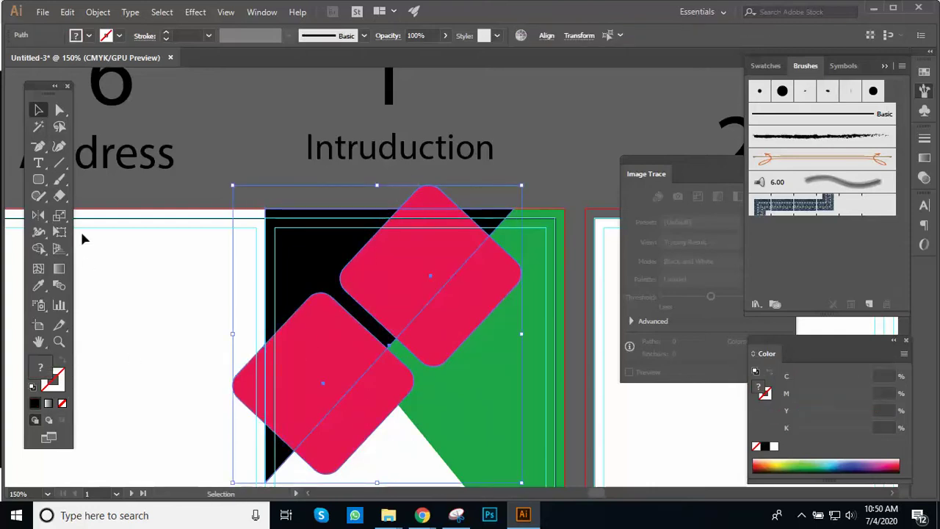
left_click(38, 250)
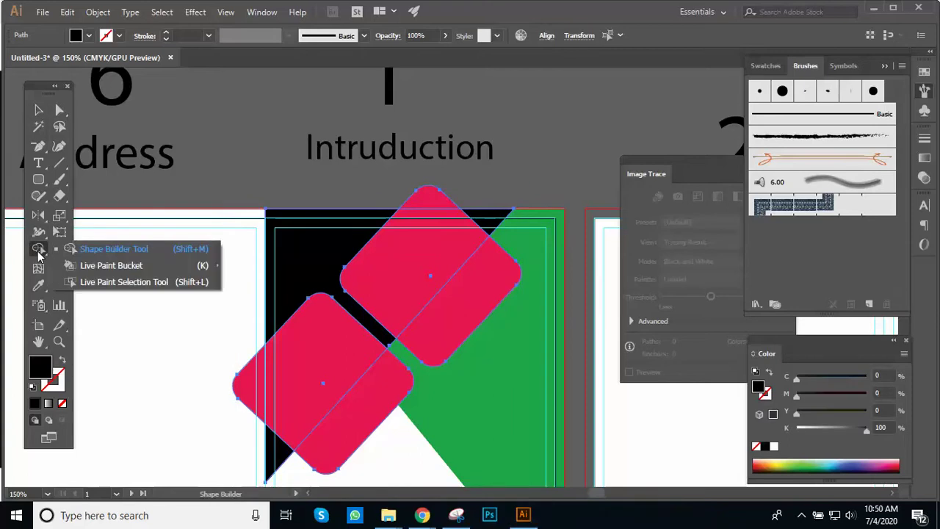
left_click(103, 249)
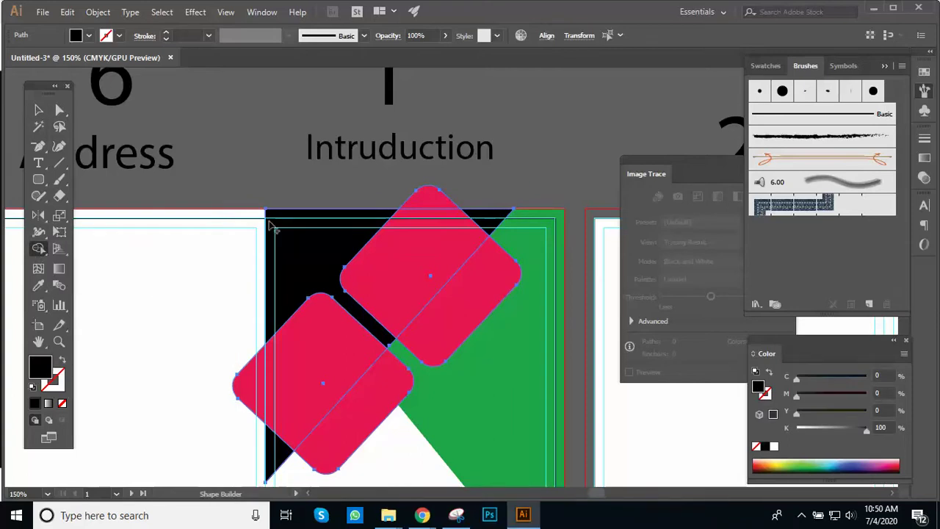
left_click(428, 197, "alt")
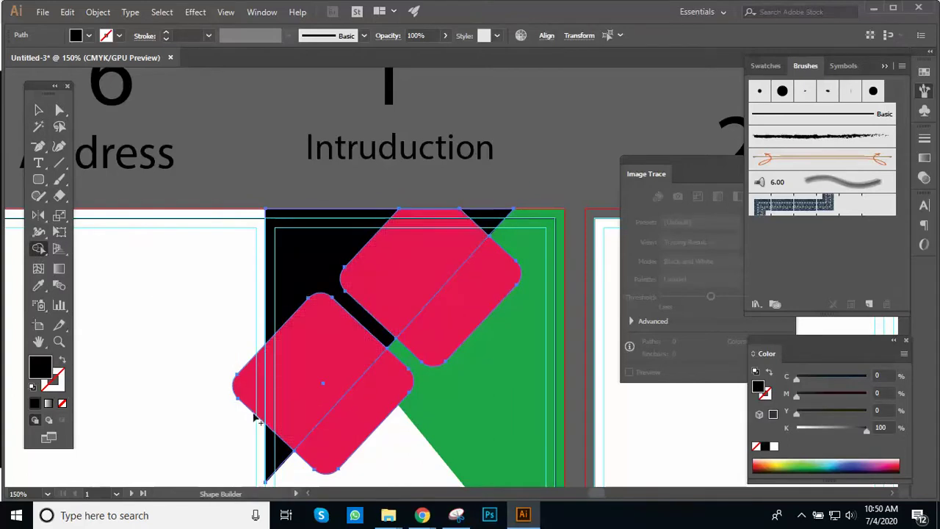
left_click(249, 385, "alt")
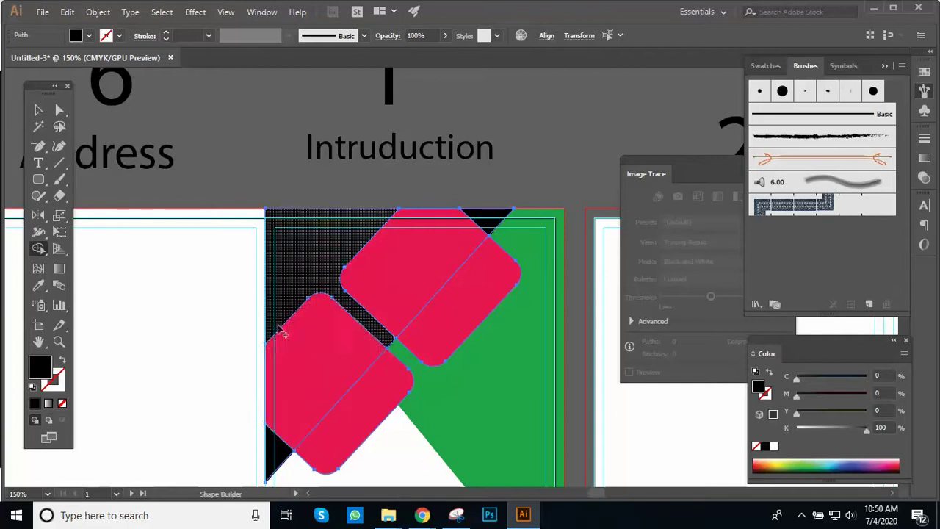
Step: Inspect the trimmed diamonds at several zoom levels, then deselect all artwork
left_click(326, 304, "ctrl+alt")
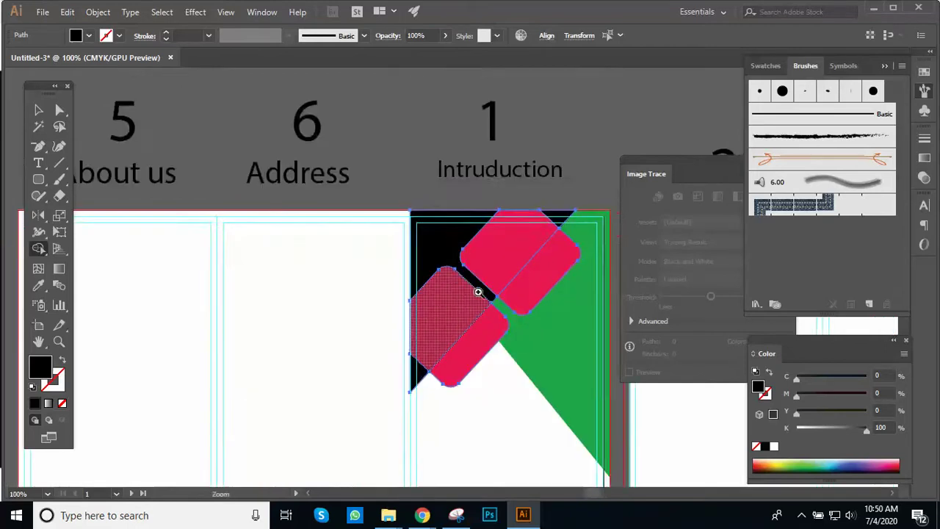
left_click(425, 288, "ctrl")
left_click(395, 293, "ctrl")
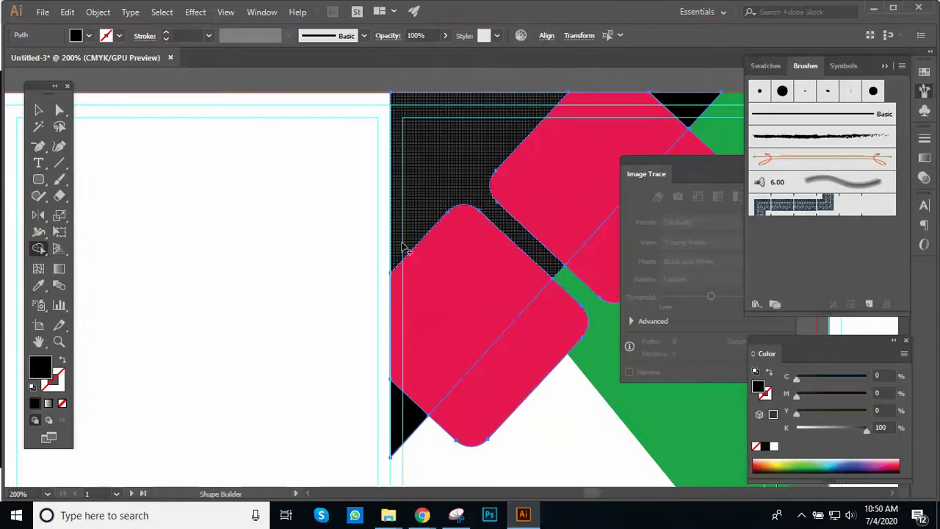
left_click(412, 270, "ctrl+alt")
left_click(304, 332, "ctrl")
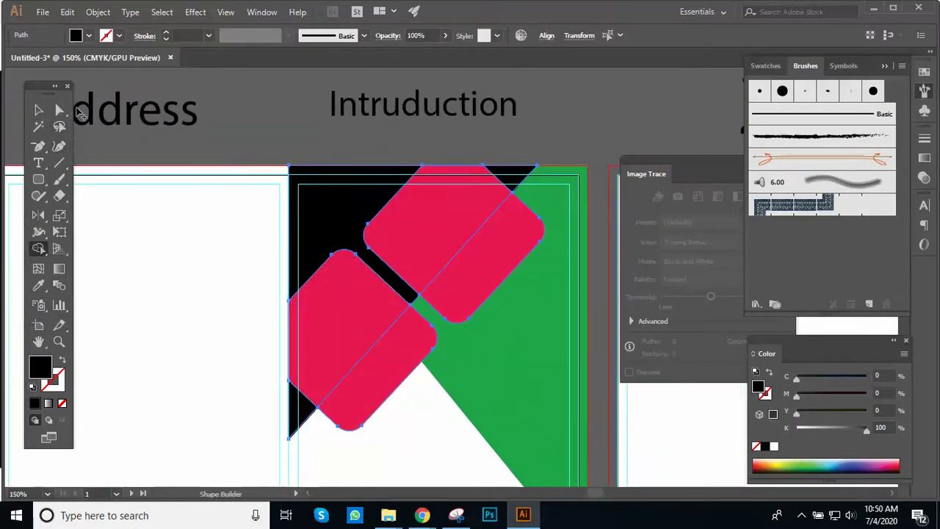
key("v")
key("ctrl+a")
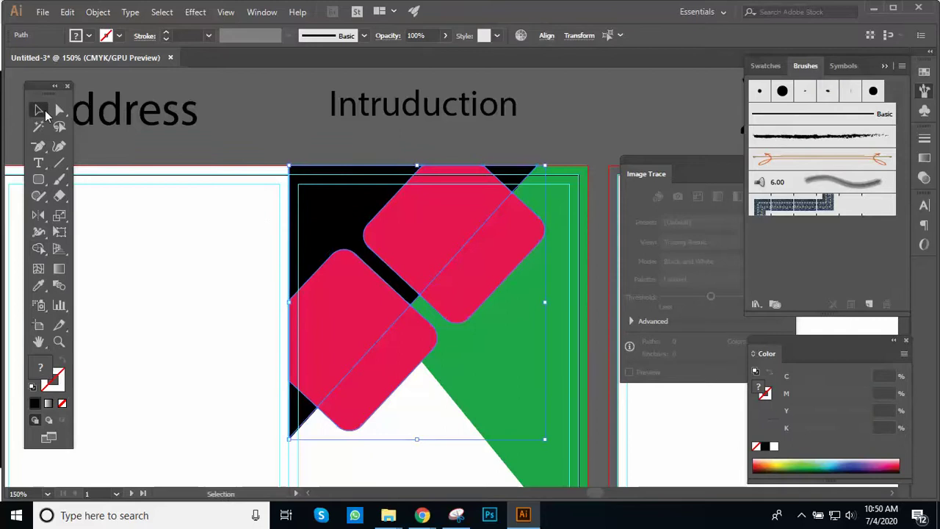
left_click(375, 252, "ctrl+alt")
left_click_drag(466, 325, 287, 174)
left_click(38, 180)
key("ctrl+shift+a")
key("ctrl+=")
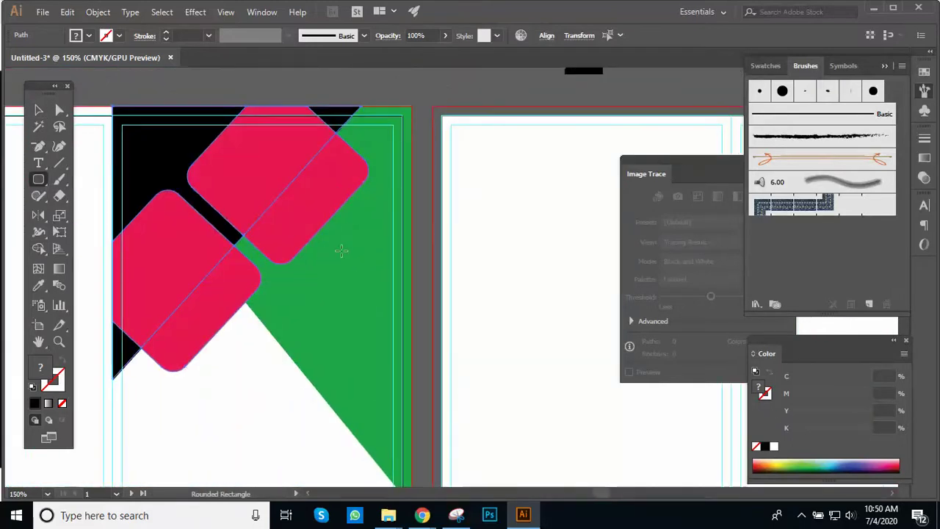
Step: Try duplicating the upper pink diamond down-right, then undo and delete the copy
left_click(38, 110)
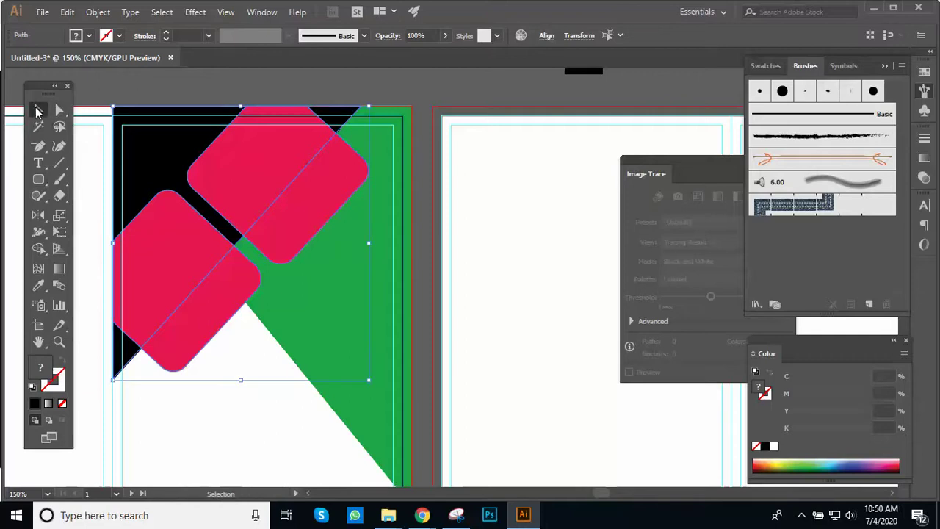
left_click_drag(280, 176, 357, 269)
key("ctrl+z")
left_click(265, 181)
left_click_drag(266, 179, 368, 289)
left_click(491, 256)
left_click(345, 330)
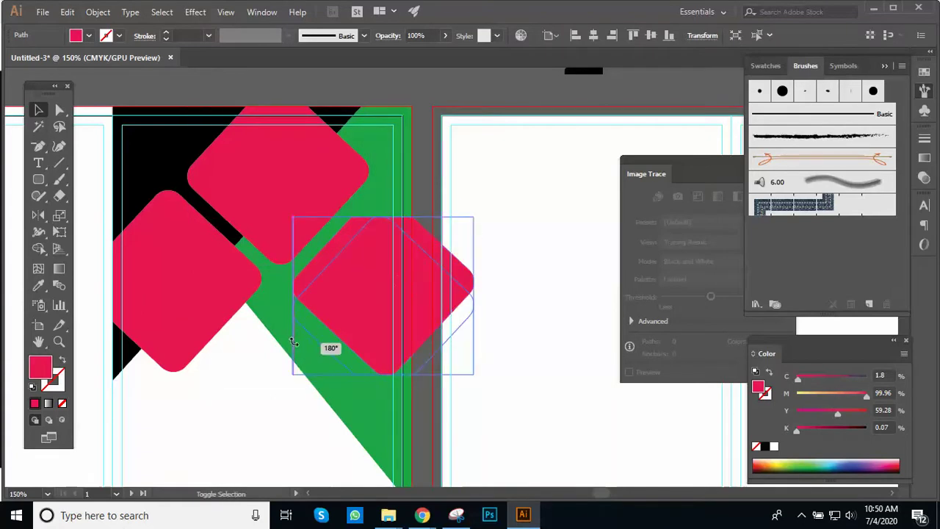
left_click_drag(359, 287, 359, 277)
key("a")
key("ctrl+z")
key("Delete")
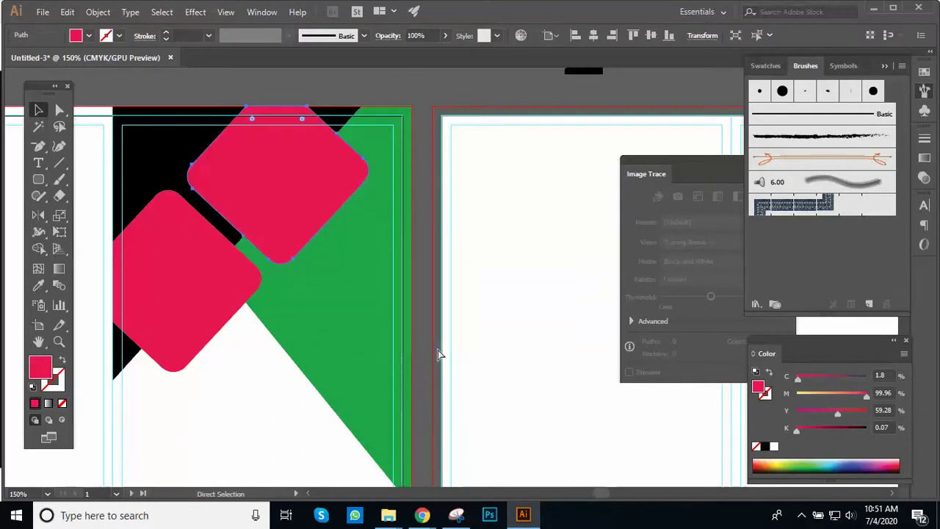
Step: Place a copy of the upper pink diamond down and to the right
key("ctrl+a")
key("ctrl+minus")
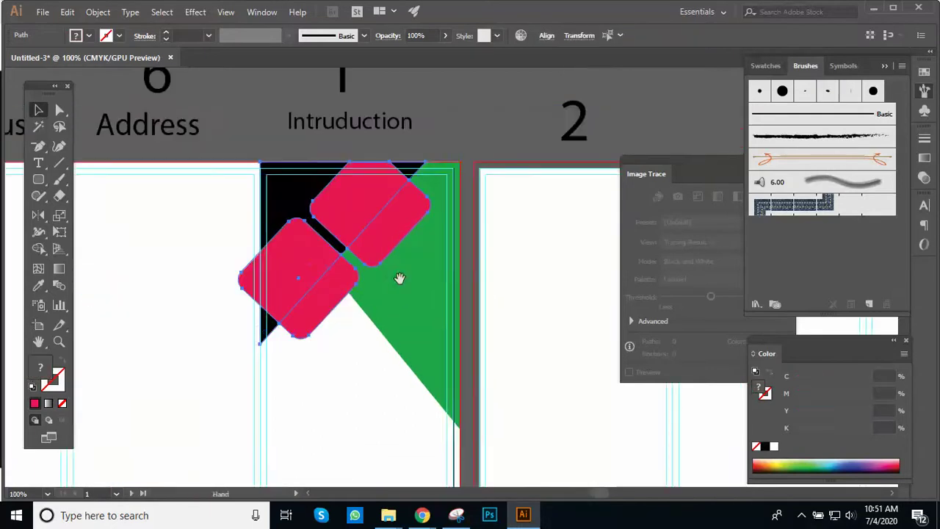
key("v")
key("ctrl+shift+a")
key("z")
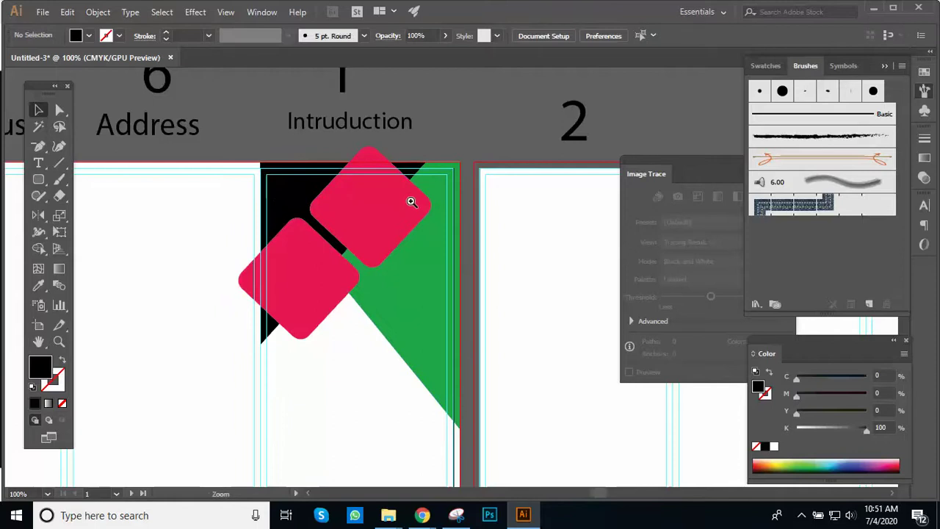
left_click(410, 203)
key("v")
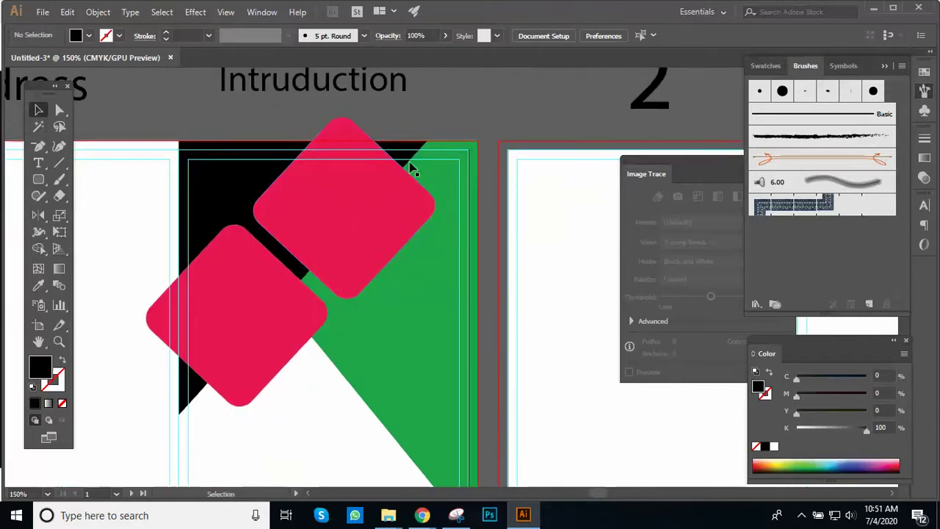
left_click_drag(361, 196, 420, 297)
key("ctrl+z")
left_click_drag(348, 232, 440, 353)
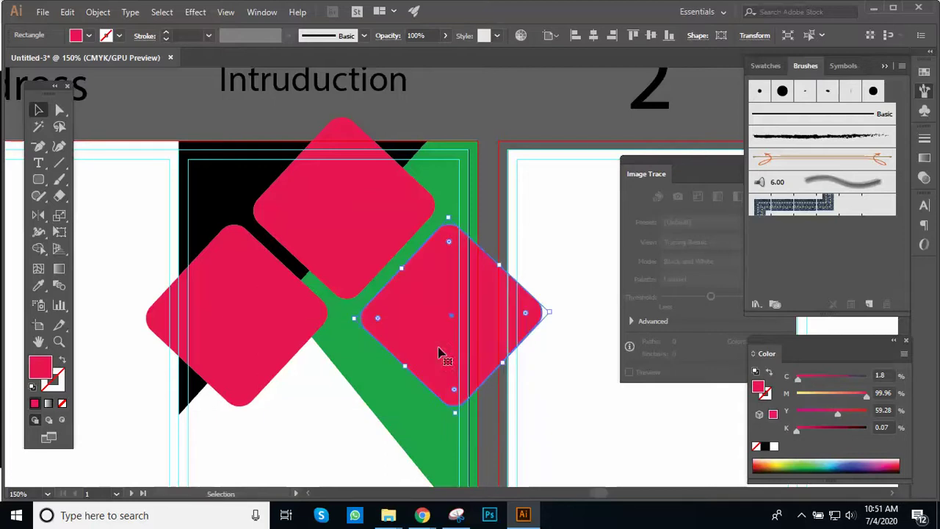
left_click(476, 156)
Step: Rotate and enlarge the right pink diamond, then nudge it into position
key("ctrl+minus")
left_click_drag(471, 310, 476, 190)
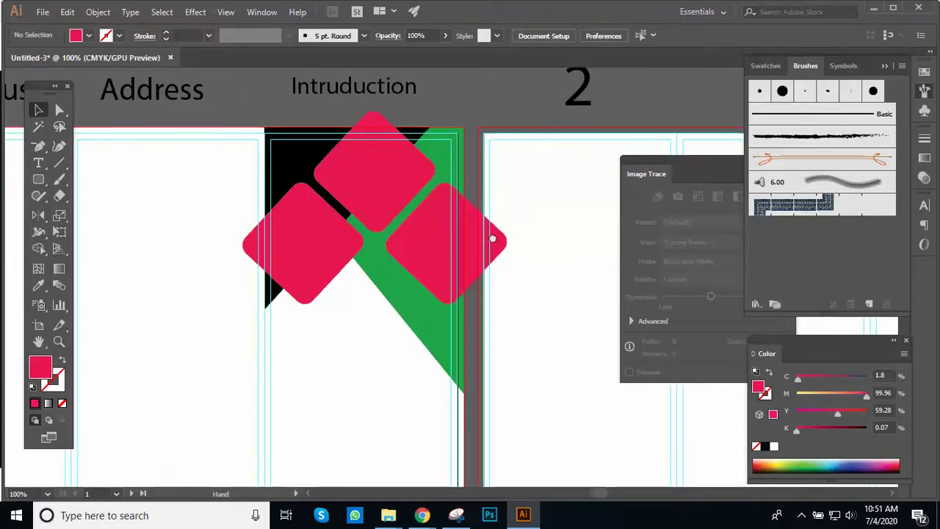
left_click_drag(492, 239, 496, 231)
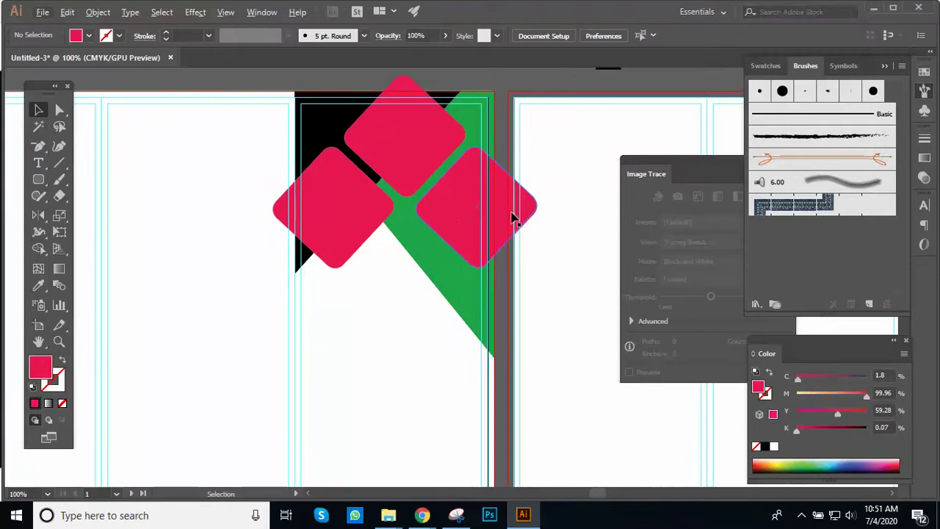
left_click(512, 217)
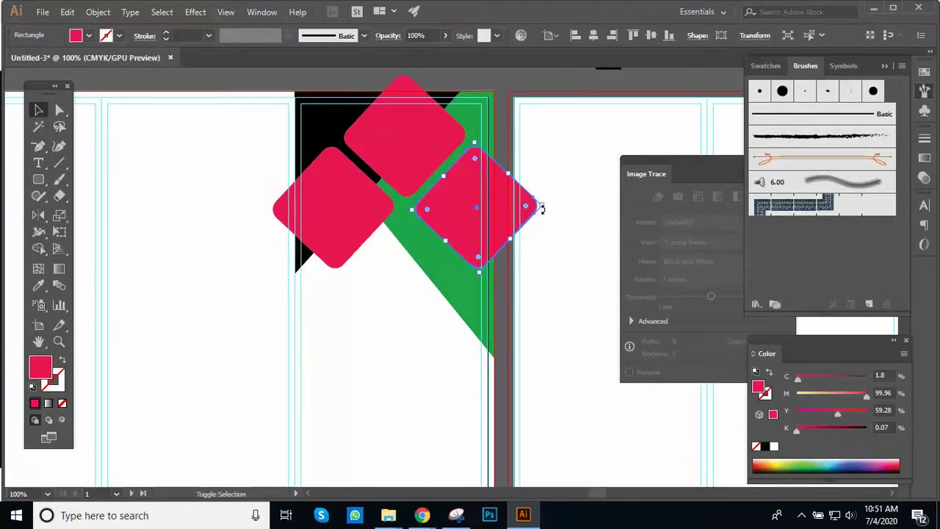
left_click_drag(542, 206, 422, 298)
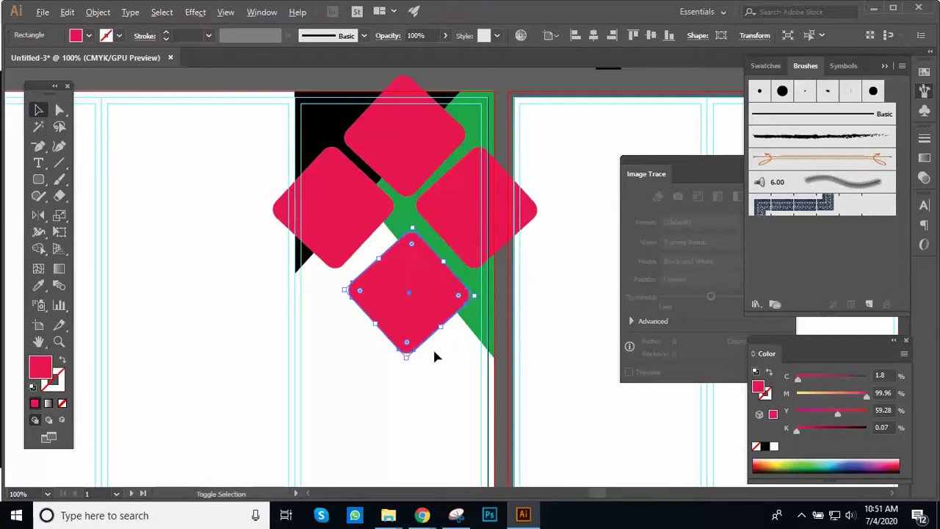
mouse_move(475, 299)
left_mouse_down()
mouse_move(497, 315)
mouse_move(489, 298)
left_mouse_up()
key("Down")
key("Down")
key("Down")
key("Down")
key("Down")
key("Down")
key("Down")
key("Down")
key("Down")
key("Down")
key("Left")
key("Left")
key("Left")
key("Left")
key("Left")
key("Up")
key("Up")
key("Up")
key("Up")
key("Up")
key("Left")
key("Left")
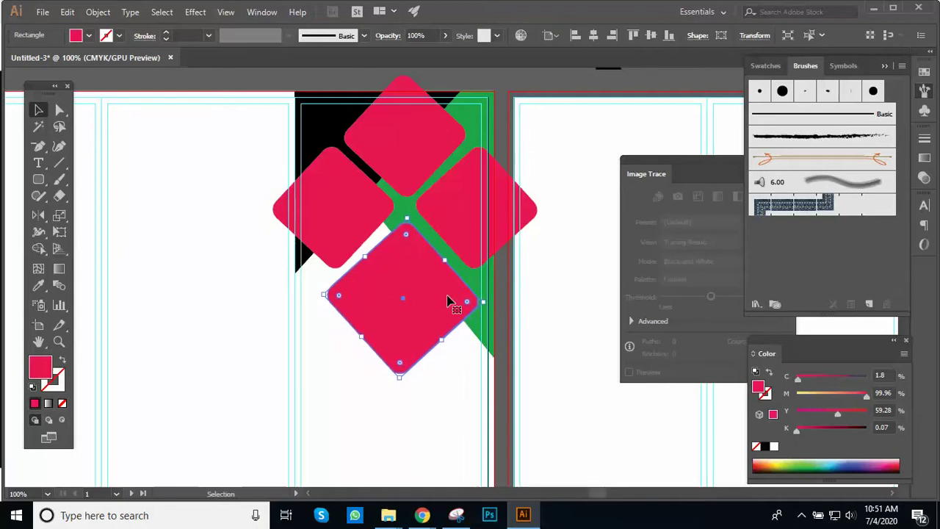
key("Left")
key("Up")
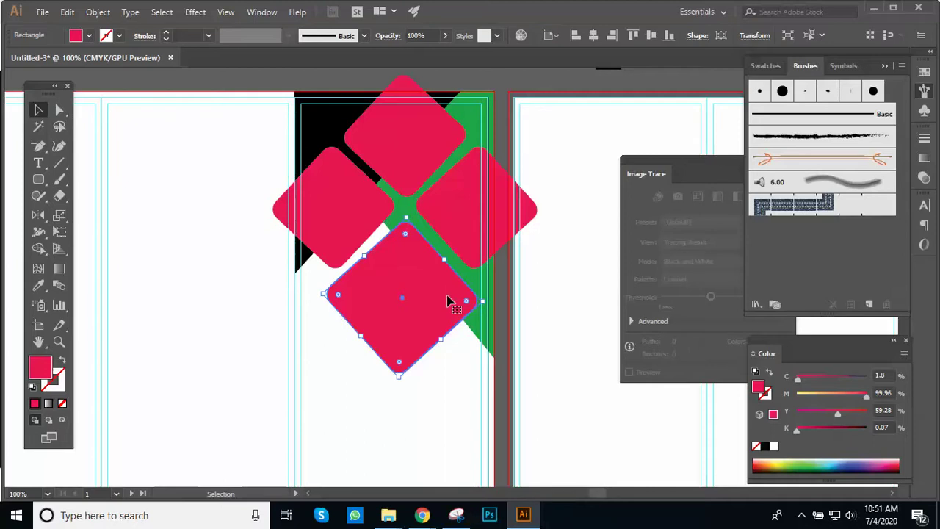
Step: Scale the bottom pink rounded square to about 2.28 in
left_click(526, 85)
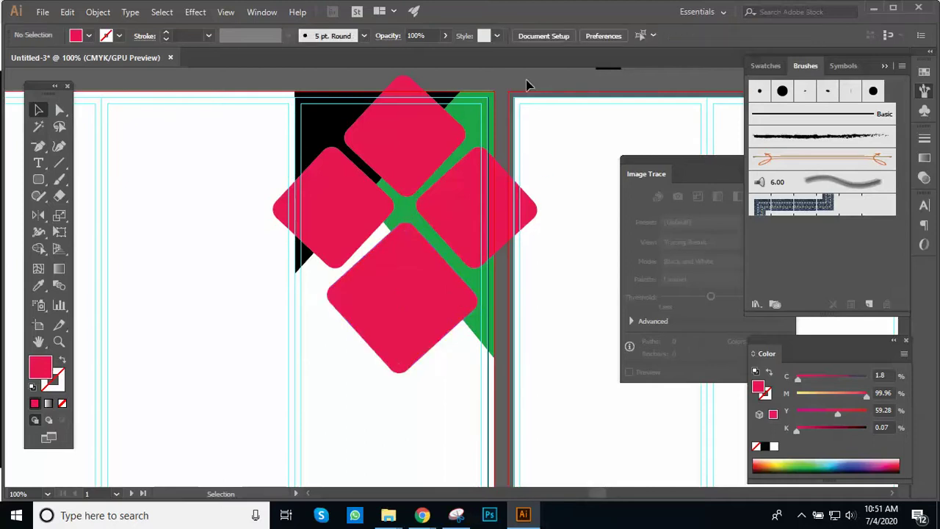
left_click(452, 218)
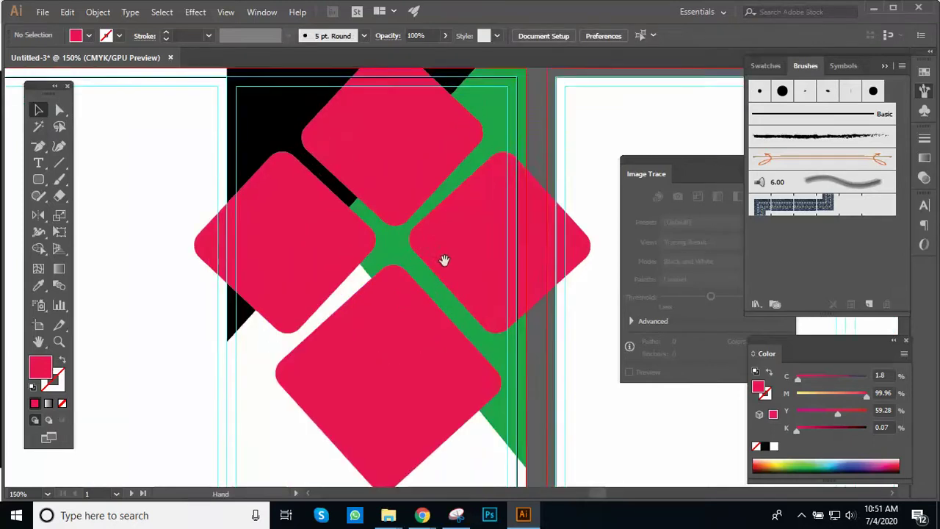
scroll(437, 243, "down", 5)
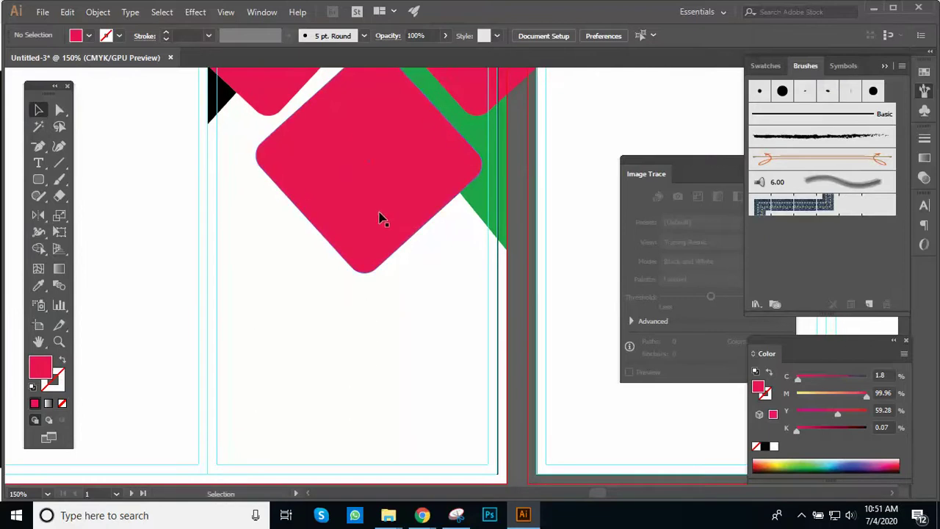
left_click(380, 217)
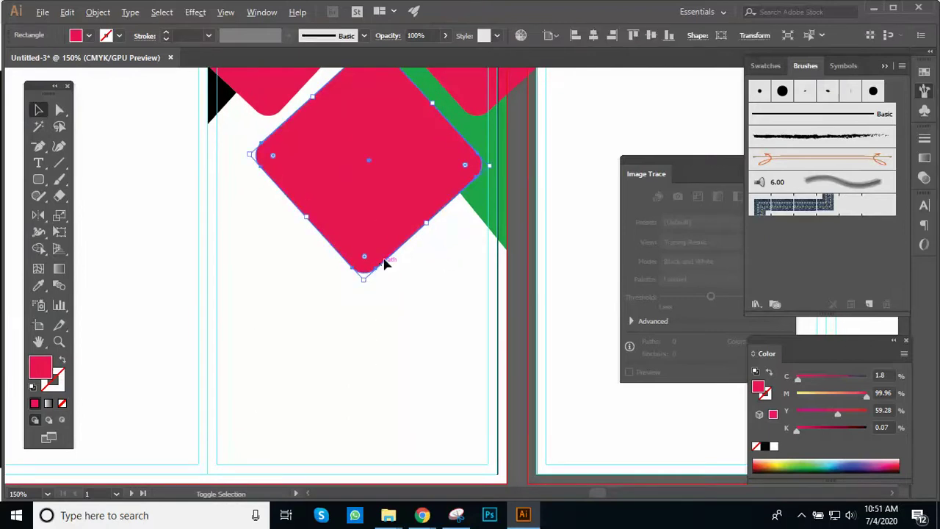
mouse_move(431, 224)
left_mouse_down()
mouse_move(440, 225)
mouse_move(417, 211)
left_mouse_up()
Step: Rotate the bottom square 45° into a diamond matching the others
key("ctrl+minus")
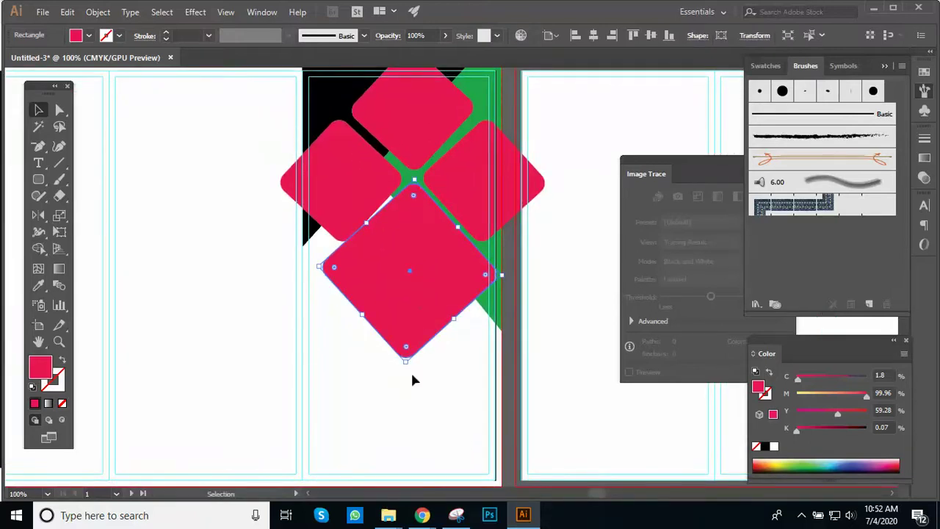
left_click_drag(404, 366, 411, 365)
key("ctrl+equal")
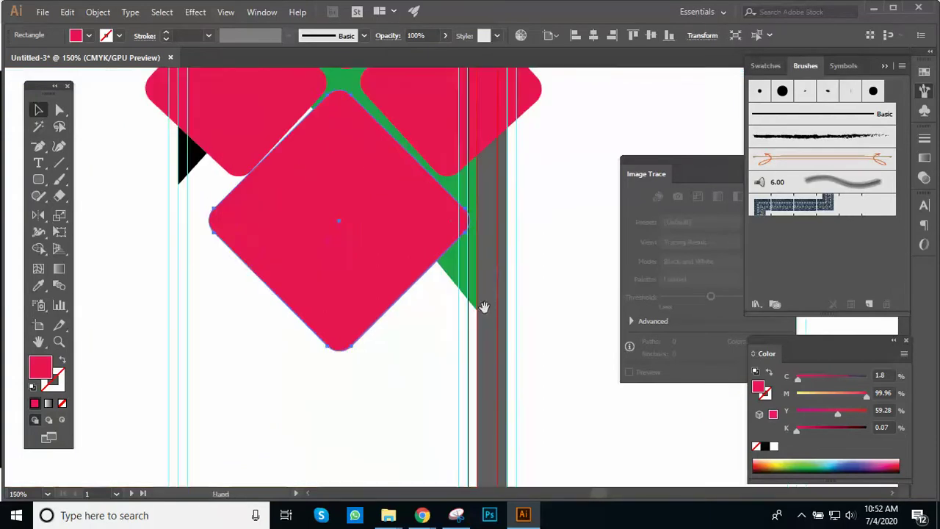
left_click_drag(335, 347, 342, 354)
left_click(405, 346)
key("ctrl+minus")
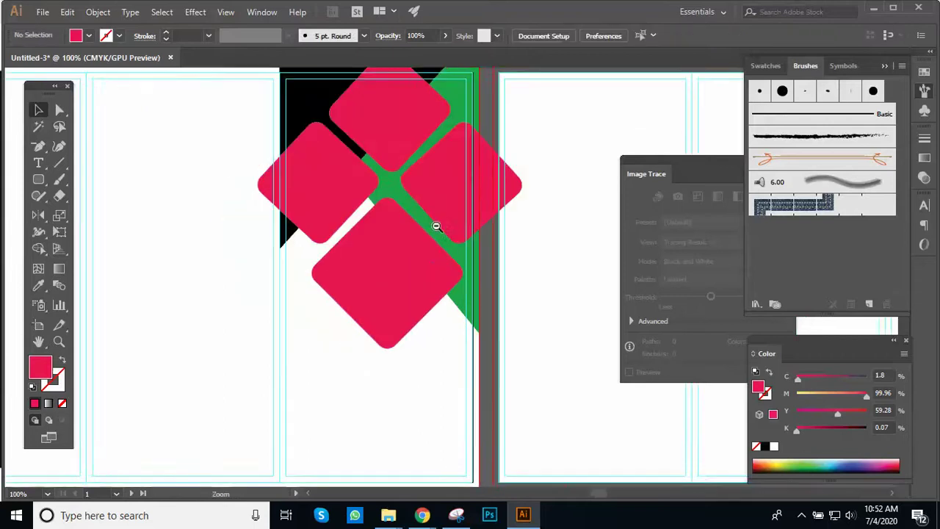
Step: Select the pink diamonds together with the background shapes
scroll(423, 262, "up", 1)
scroll(449, 194, "up", 3)
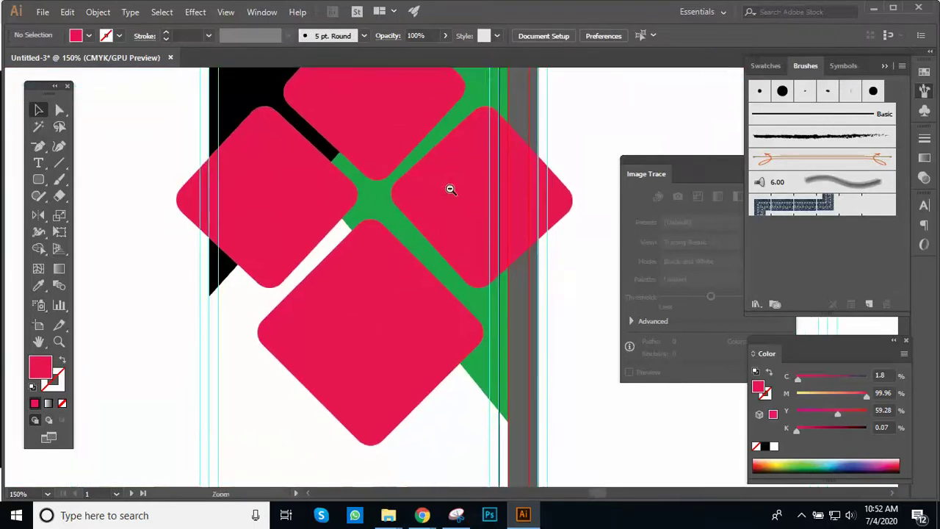
scroll(449, 188, "down", 1)
left_click_drag(449, 188, 454, 201)
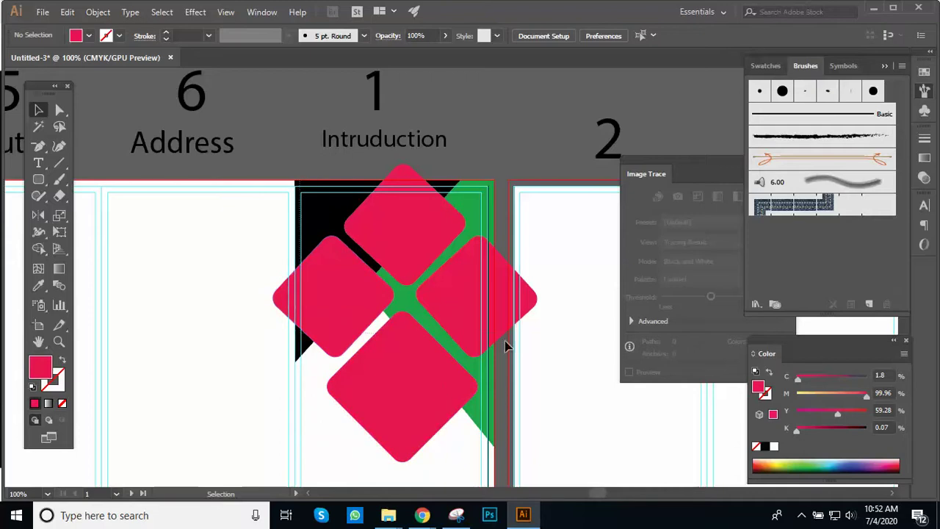
left_click(482, 310)
scroll(482, 311, "up", 2)
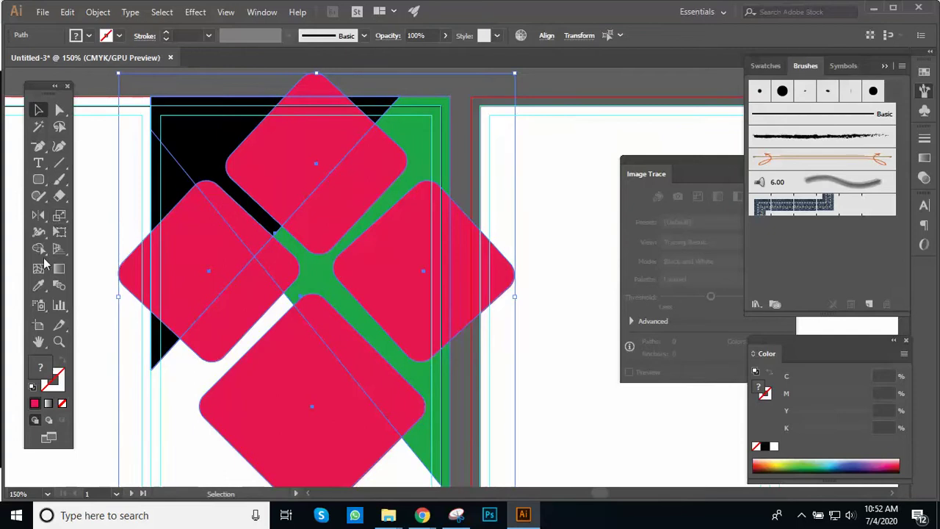
Step: Use Shape Builder to delete the right, top and left diamond pieces overhanging the cover panel
left_click(39, 249)
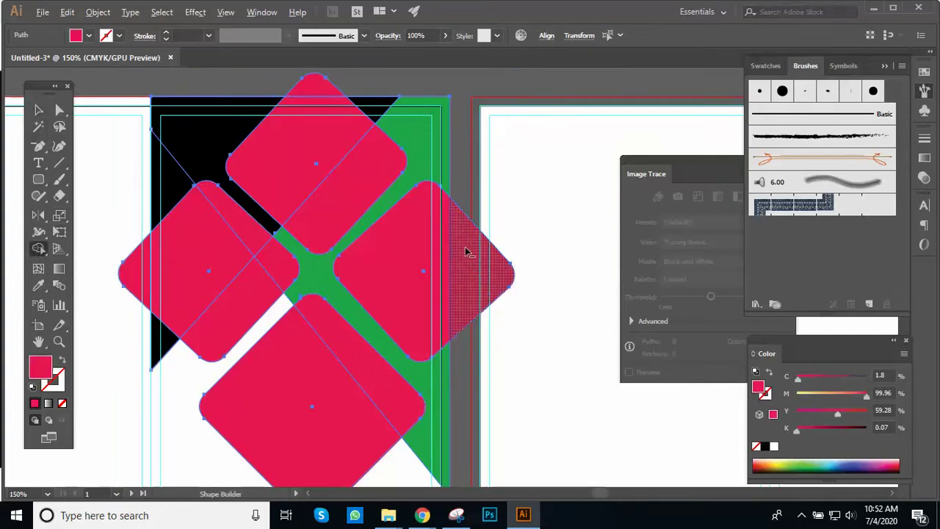
left_click(467, 259, "alt")
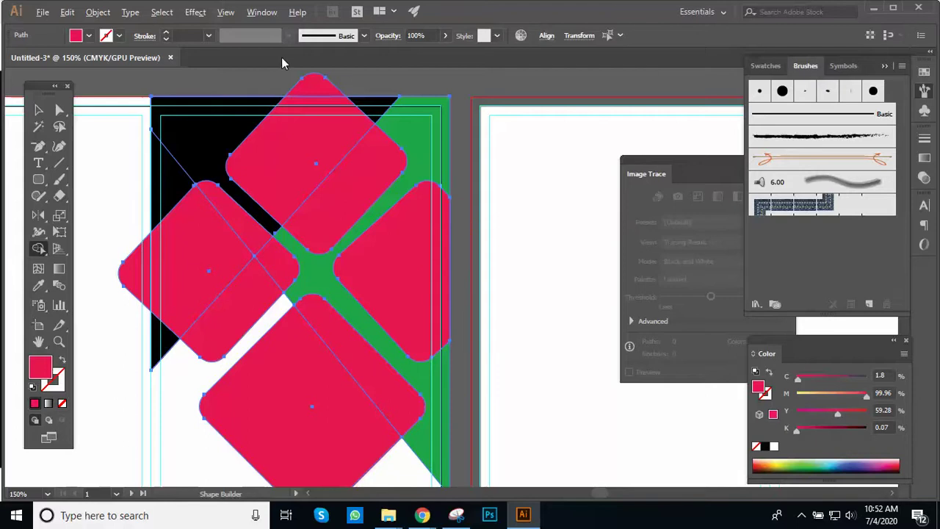
left_click(311, 84, "alt")
left_click(136, 275, "alt")
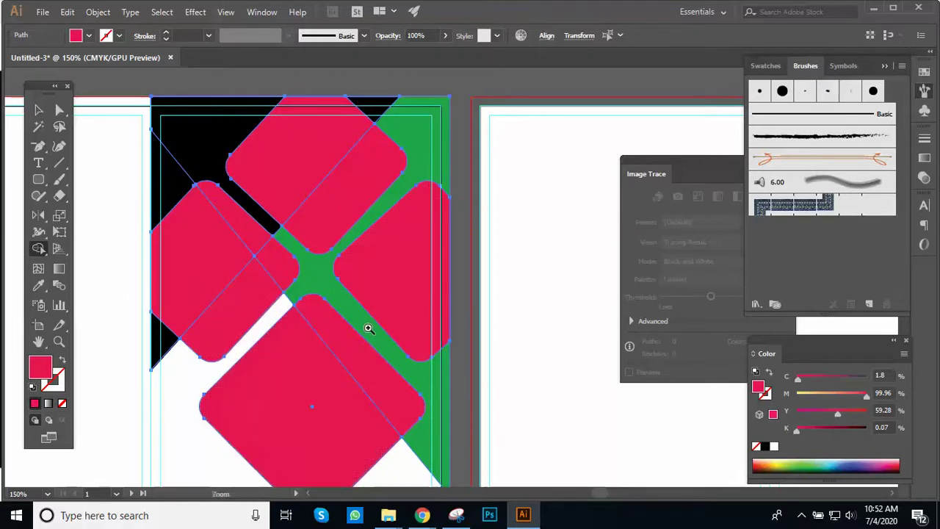
left_click(38, 109)
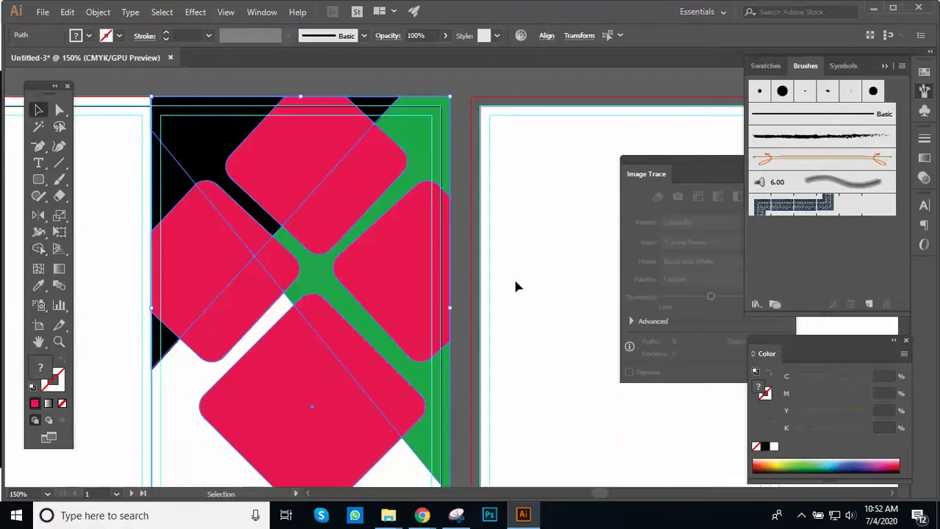
left_click(470, 285)
key("ctrl+minus")
key("ctrl+minus")
left_click_drag(458, 257, 444, 213)
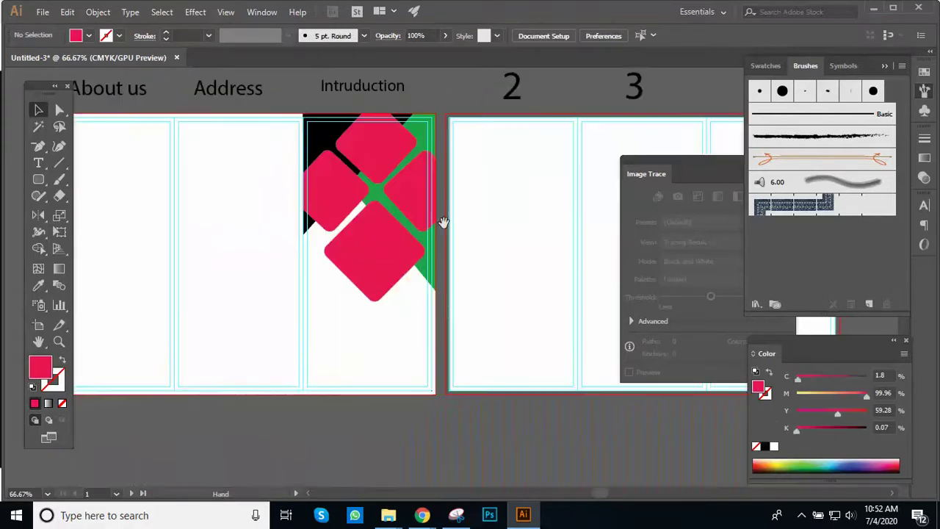
Step: Adjust the bottom pink diamond's rotation angle slightly
left_click(440, 232, "ctrl")
left_click(390, 295)
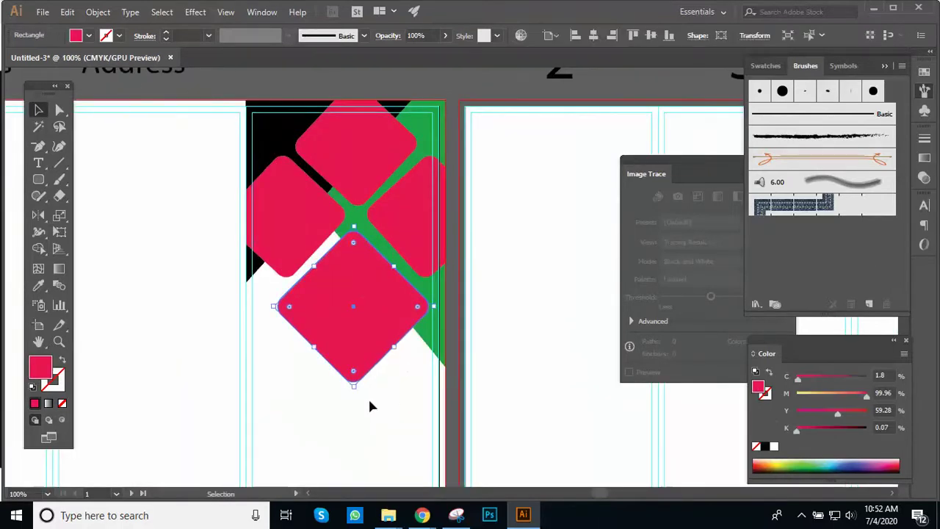
left_click_drag(355, 390, 360, 393)
key("ctrl+equal")
key("ctrl+equal")
left_click_drag(437, 273, 376, 395)
Step: Tilt the right diamond a few degrees, nudge it up, and stretch its right side outward
key("v")
scroll(376, 395, "up", 1)
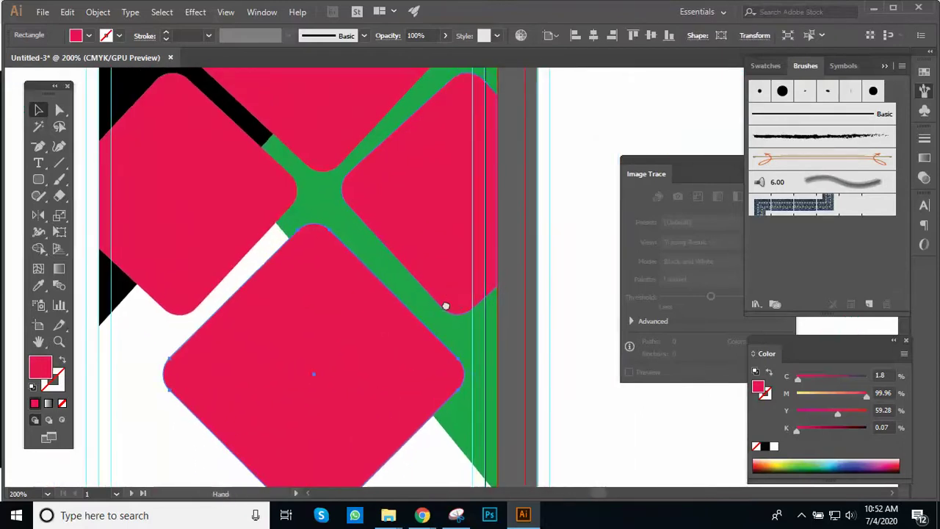
left_click(458, 290)
left_click_drag(498, 335, 504, 338)
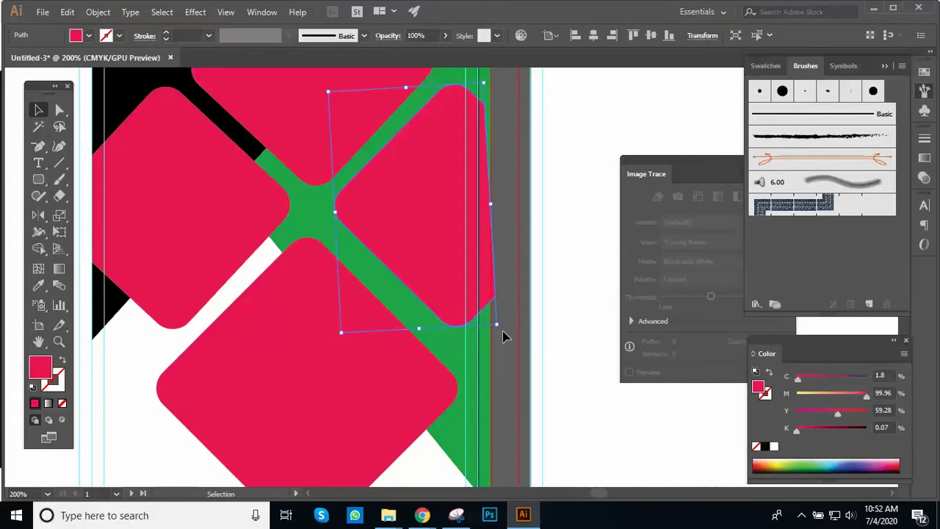
key("Up")
key("Up")
key("Up")
key("Up")
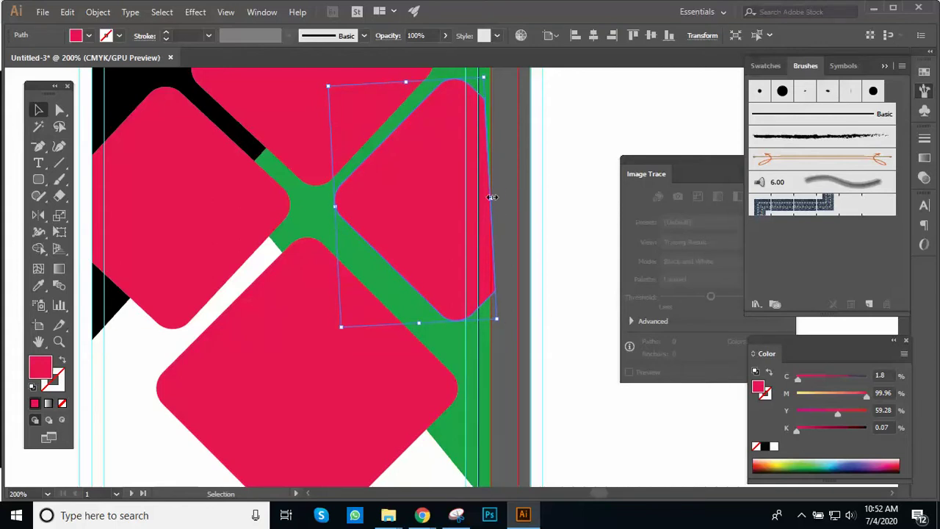
left_click_drag(494, 200, 504, 202)
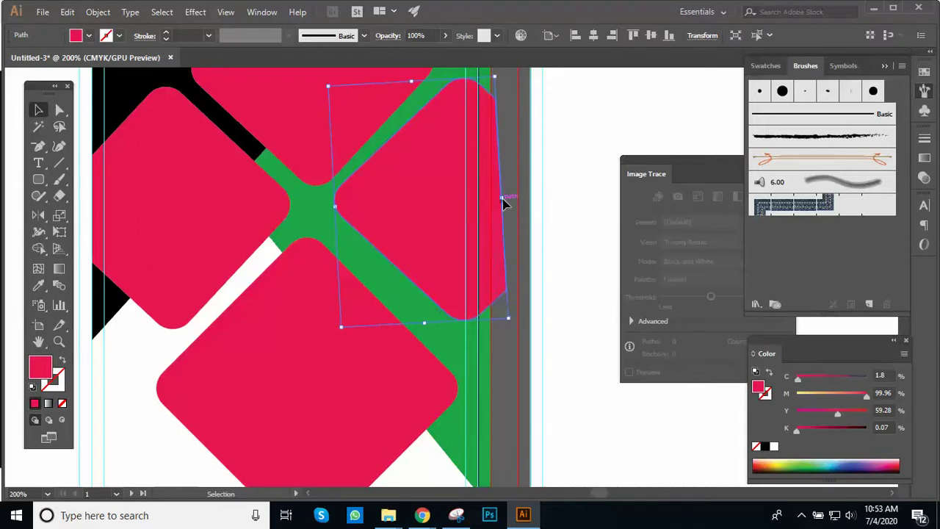
left_click(523, 147)
Step: Resize the bottom diamond from its right side and nudge it right under the green crossing
key("ctrl+minus")
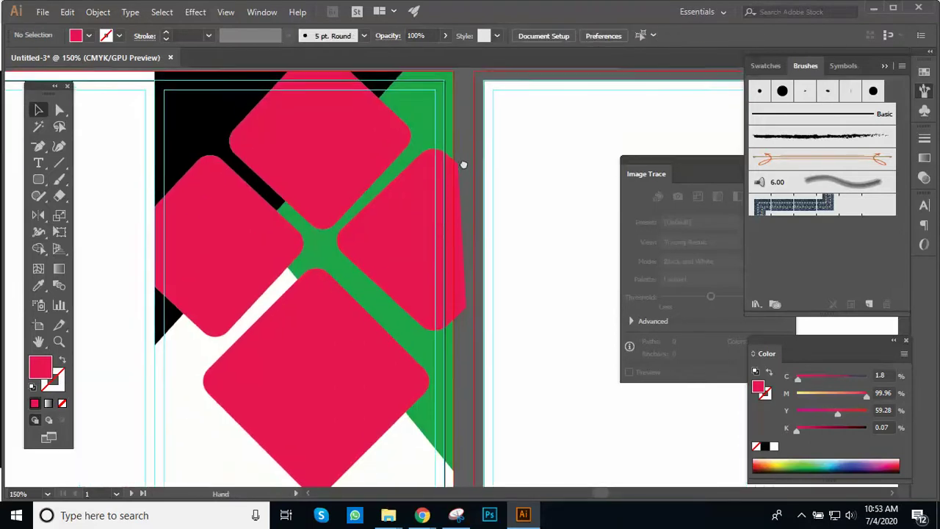
left_click(377, 369)
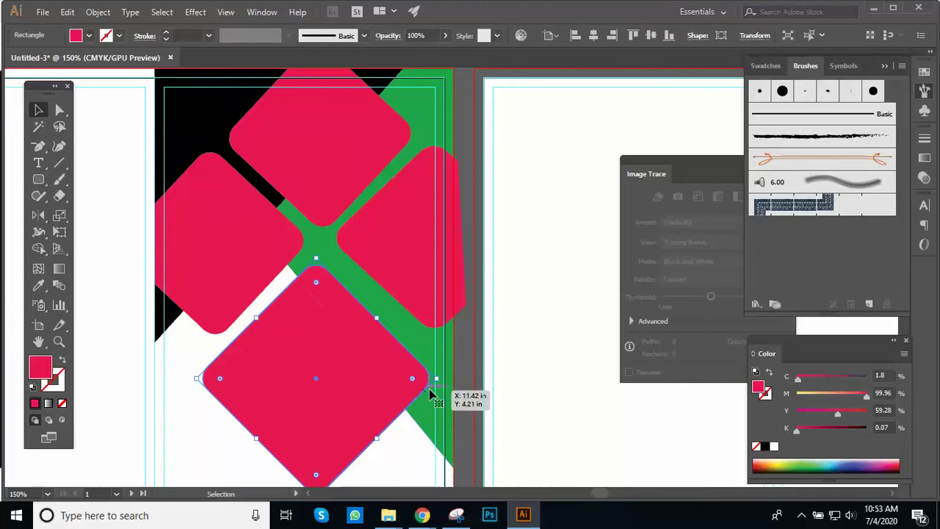
left_click_drag(443, 381, 444, 381)
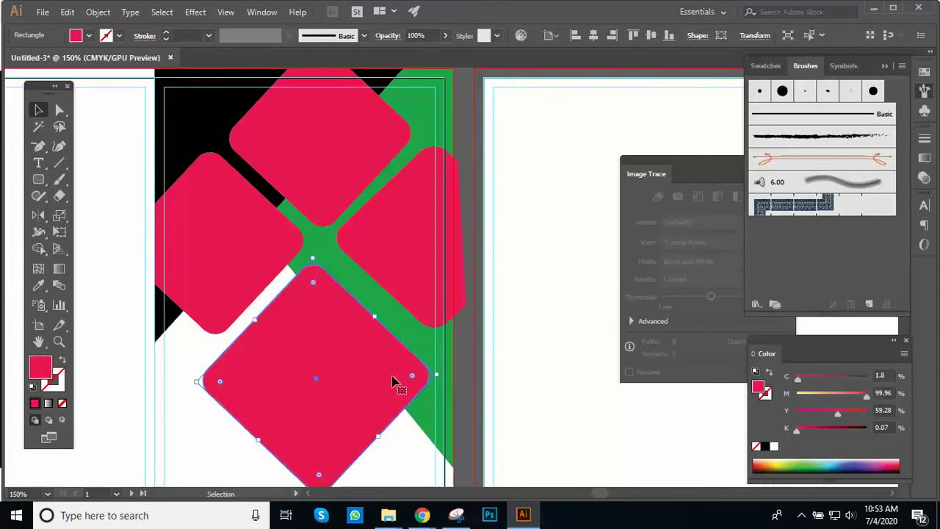
key("Up")
key("Up")
key("Up")
key("Up")
key("Up")
key("Up")
key("Up")
key("Up")
key("Up")
key("Right")
key("Right")
key("Right")
key("Right")
key("Right")
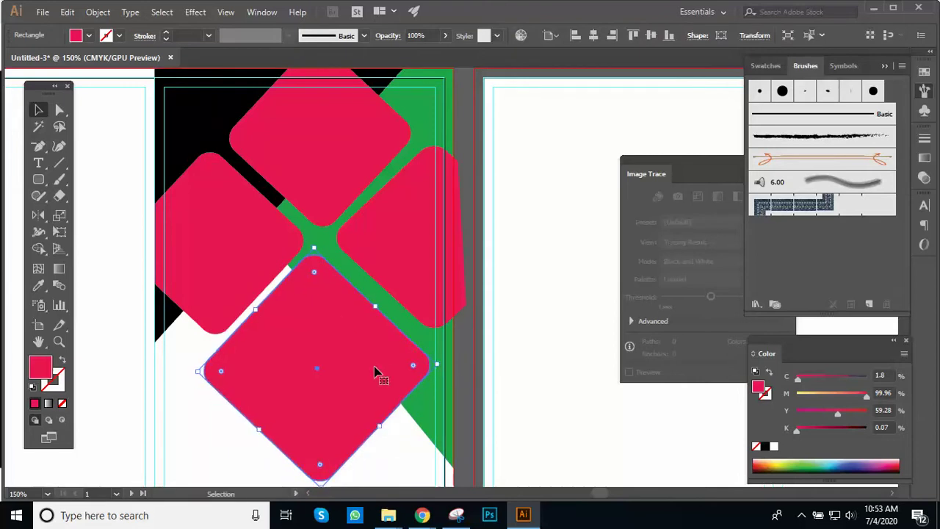
key("Down")
key("Down")
key("Down")
key("Right")
key("Right")
key("Right")
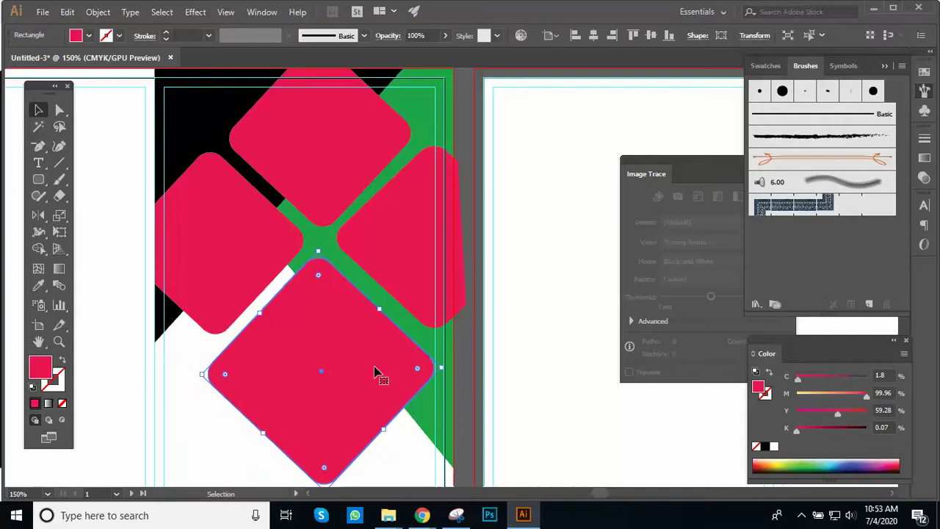
key("Right")
key("Down")
key("Right")
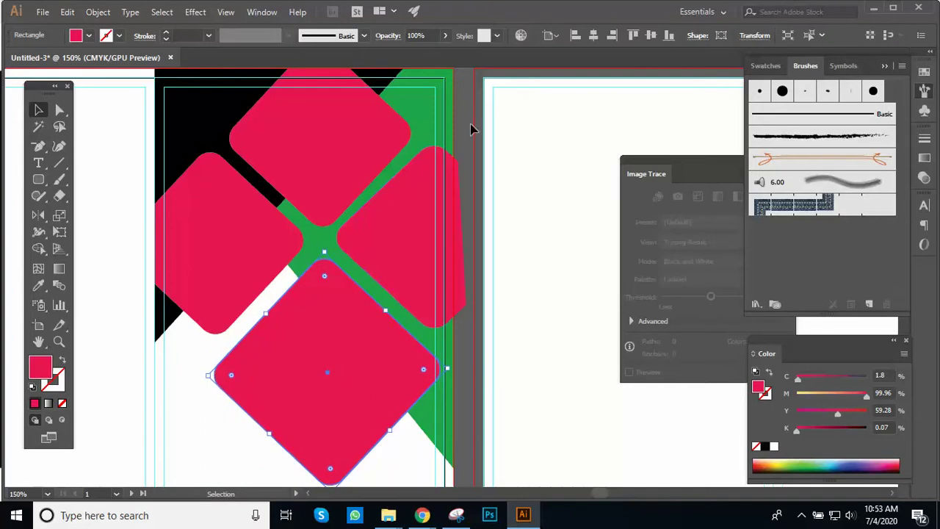
left_click(467, 124)
key("ctrl+plus")
left_click_drag(450, 185, 457, 122)
left_click(420, 273)
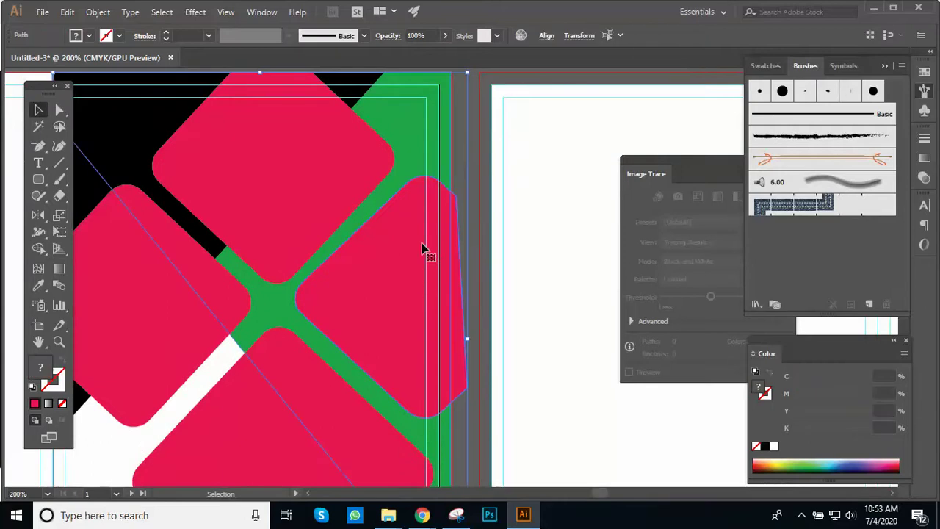
left_click(38, 248)
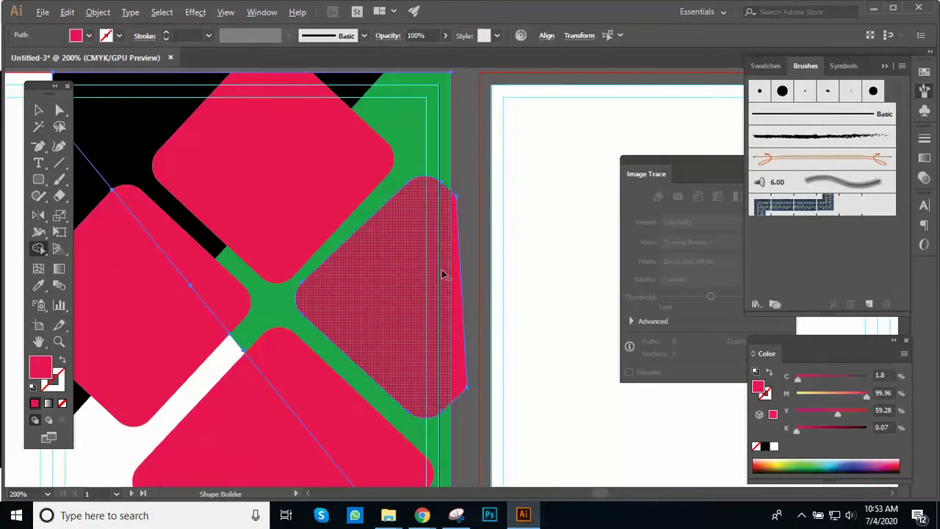
left_click(458, 290, "alt")
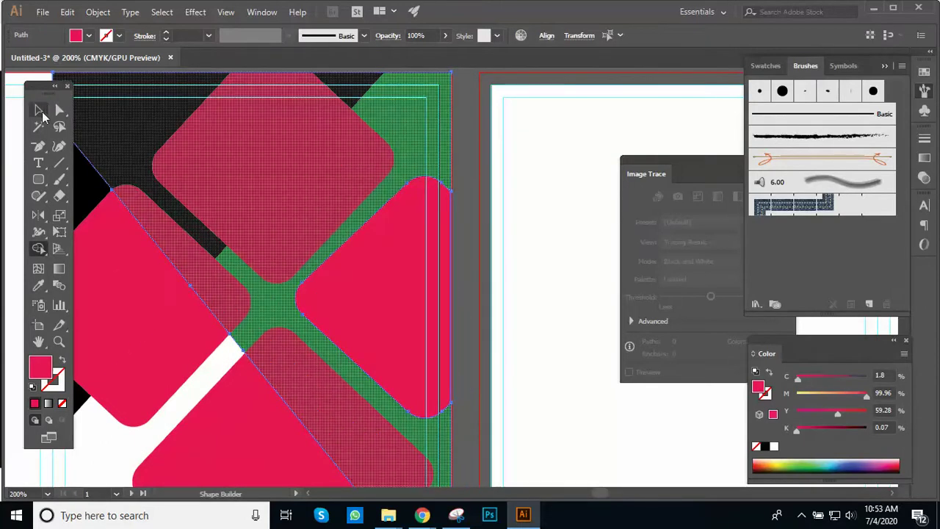
left_click(40, 110)
left_click(463, 271)
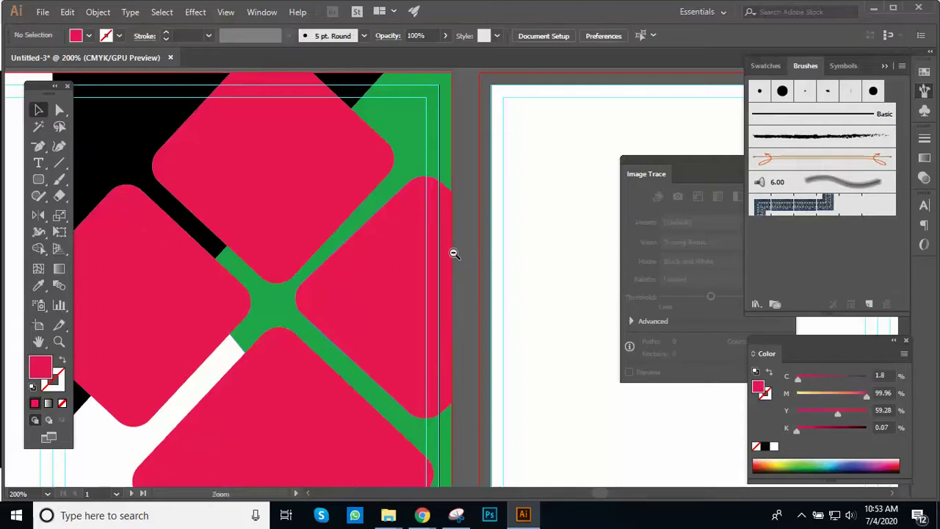
scroll(454, 252, "down", 3)
scroll(398, 228, "up", 2)
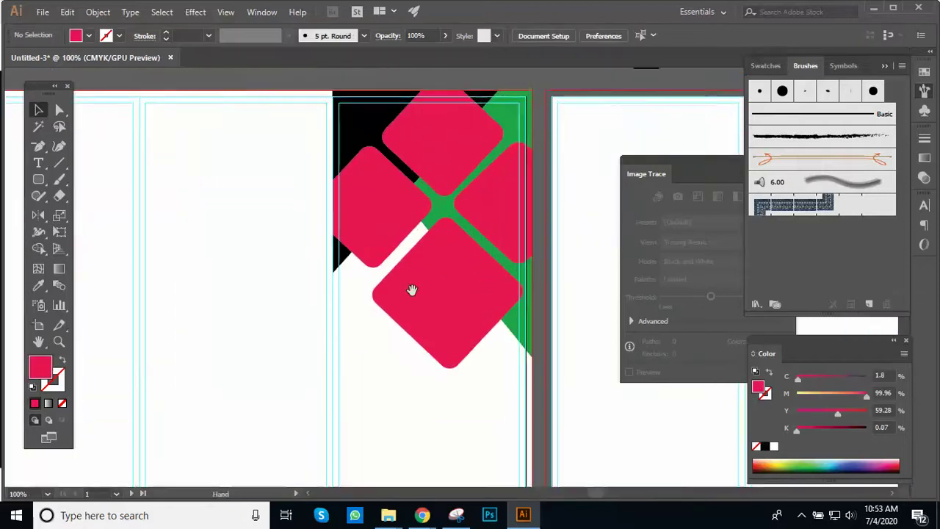
scroll(422, 286, "up", 2)
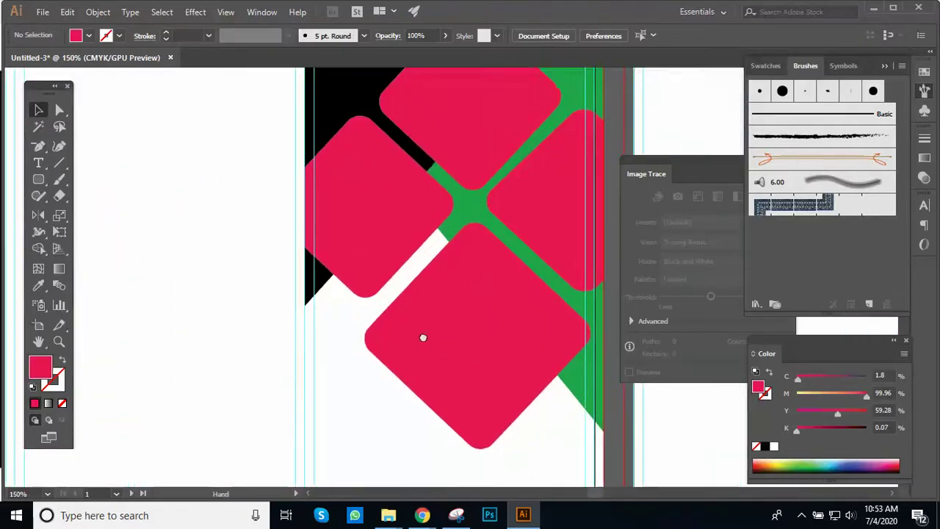
scroll(393, 286, "down", 2)
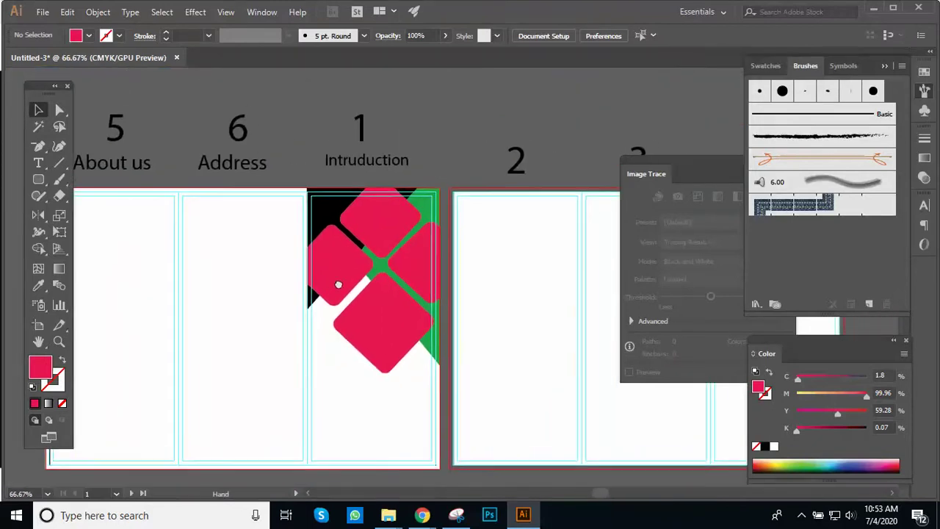
left_click_drag(338, 284, 343, 282)
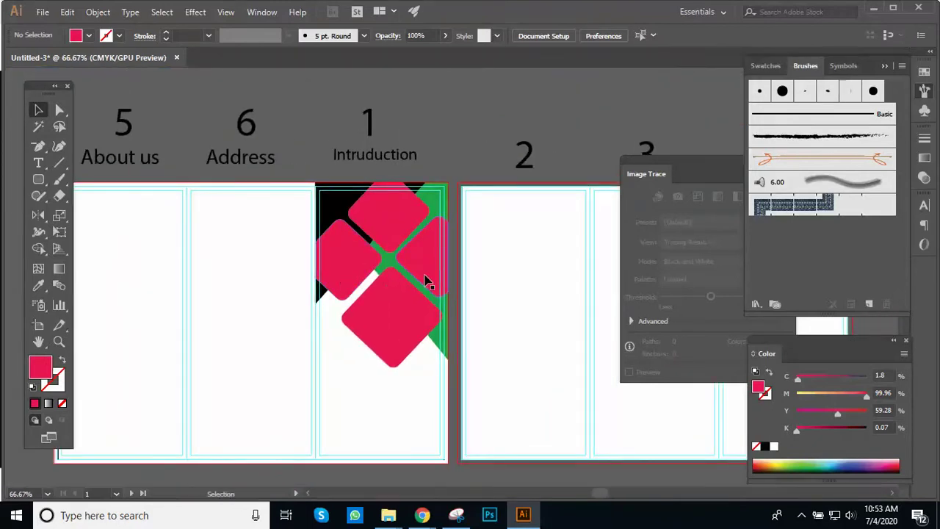
scroll(426, 282, "up", 1)
left_click_drag(420, 272, 427, 232)
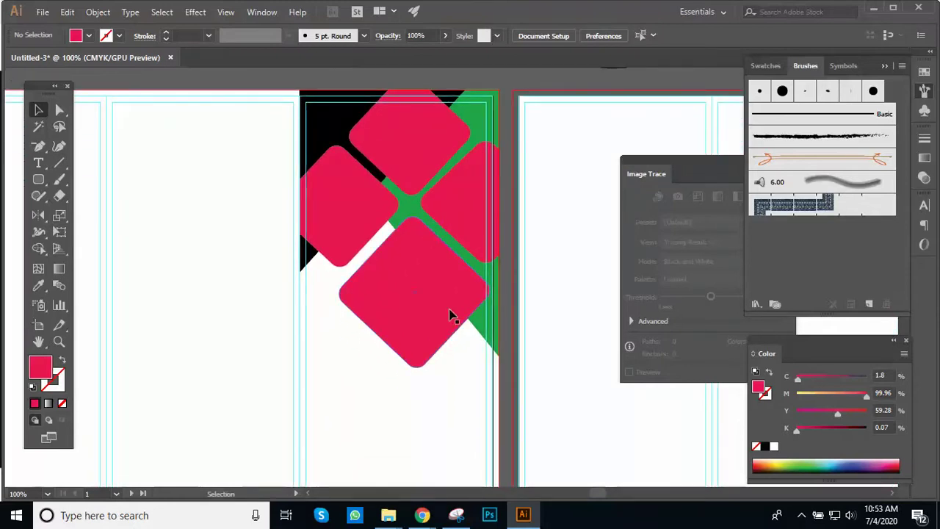
mouse_move(391, 519)
mouse_move(379, 482)
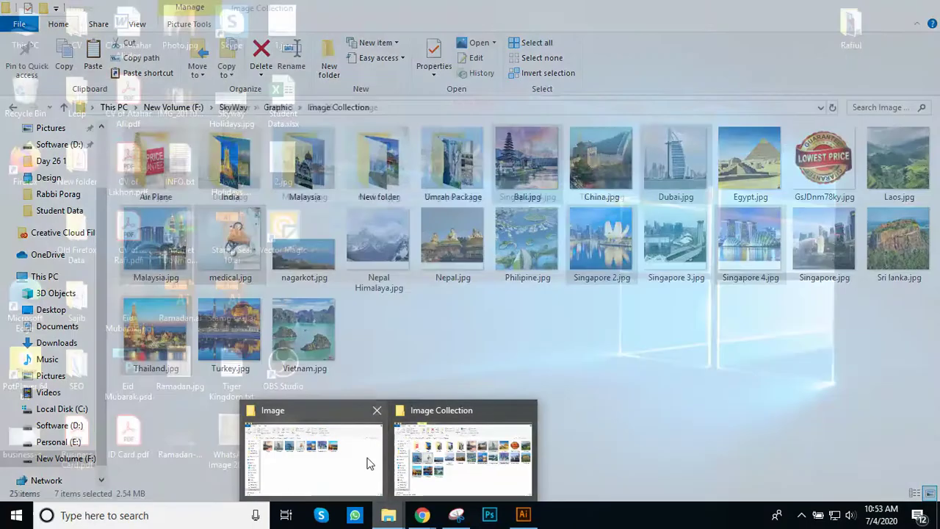
Step: Select Bali, Dubai, Malaysia and Singapore 4.jpg in the Image folder and drag them into Illustrator
left_click(367, 462)
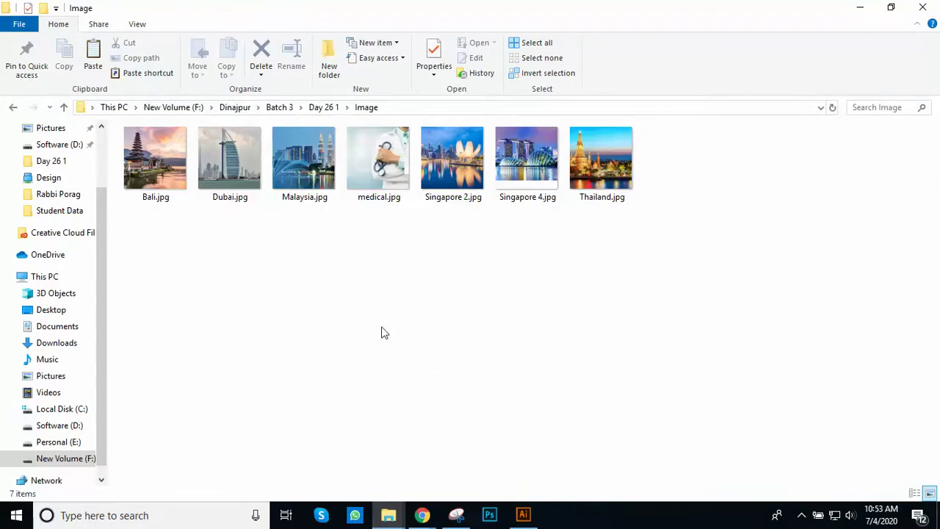
left_click_drag(149, 219, 628, 200)
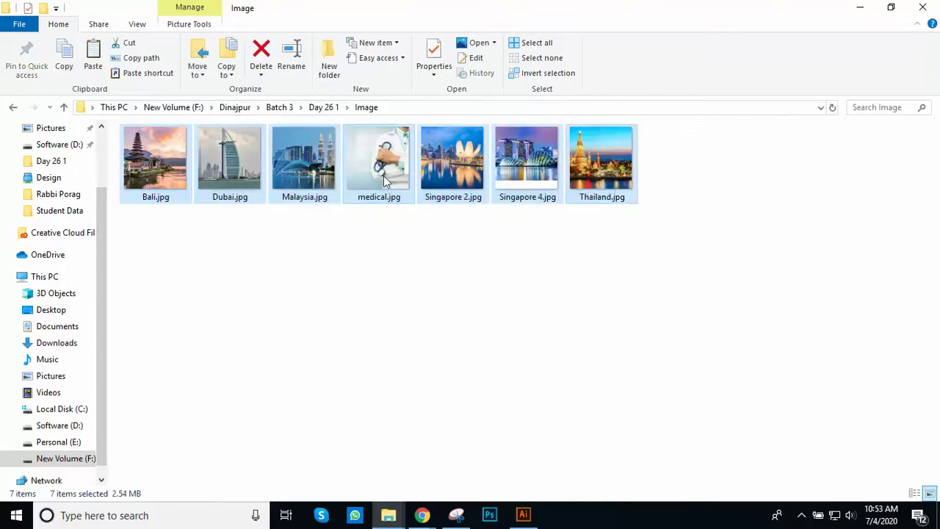
left_click(279, 275)
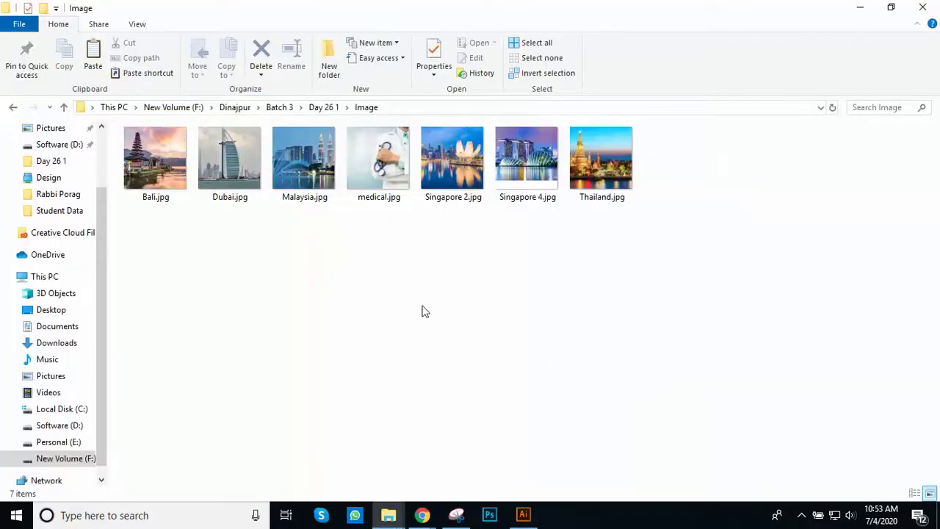
left_click(163, 158)
left_click(230, 163, "ctrl")
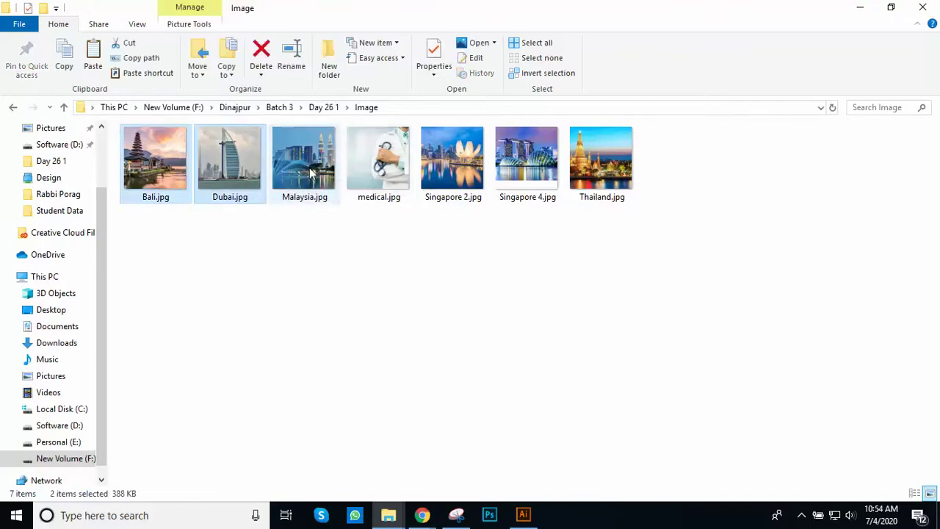
left_click(310, 171, "ctrl")
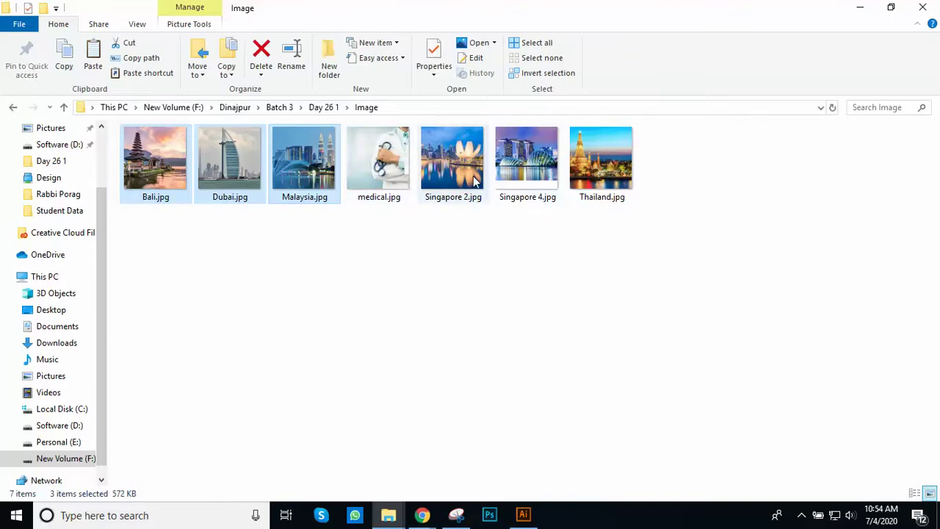
left_click(519, 165, "ctrl")
left_click_drag(519, 165, 535, 383)
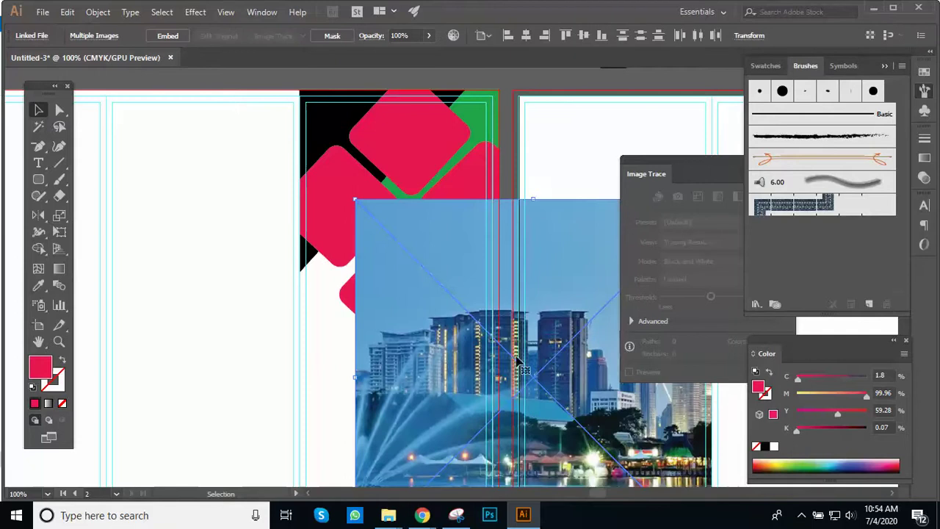
Step: Spread the stacked Dubai, Bali and Singapore photos apart across the spread
key("ctrl+space")
left_click(510, 345, "ctrl+alt")
left_click(510, 343, "ctrl+alt")
left_click(459, 296, "ctrl+alt")
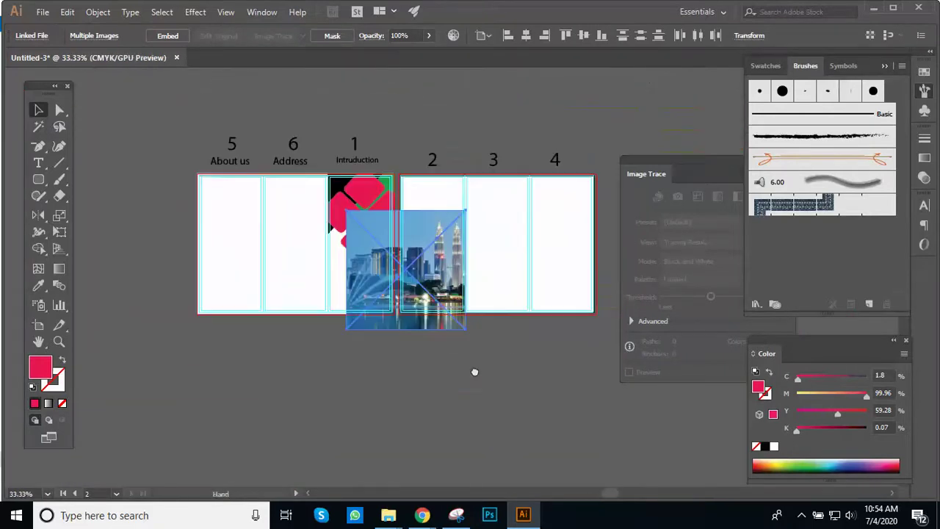
left_click(353, 422)
left_click_drag(396, 352, 512, 376)
left_click_drag(404, 323, 393, 391)
left_click_drag(393, 263, 476, 263)
Step: Move the Malaysia photo onto the cover panel and shrink it
key("ctrl+equal")
key("ctrl+equal")
scroll(175, 314, "left", 2)
left_click_drag(175, 314, 351, 285)
left_click_drag(452, 445, 392, 385)
key("ctrl+equal")
key("ctrl+equal")
left_click_drag(359, 321, 239, 346)
key("ctrl+equal")
scroll(339, 325, "up", 2)
scroll(339, 325, "right", 1)
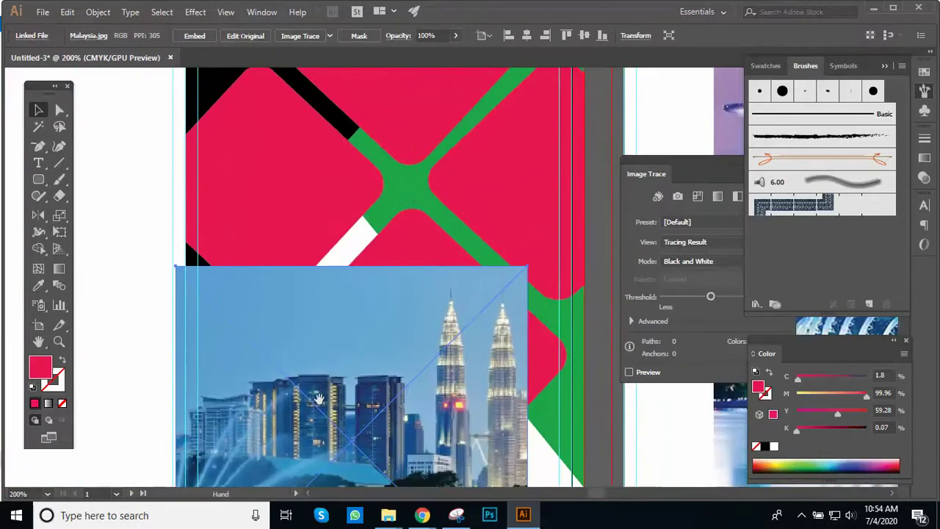
left_click(338, 345, "ctrl+alt")
left_click_drag(339, 345, 251, 368)
left_click_drag(310, 354, 276, 236)
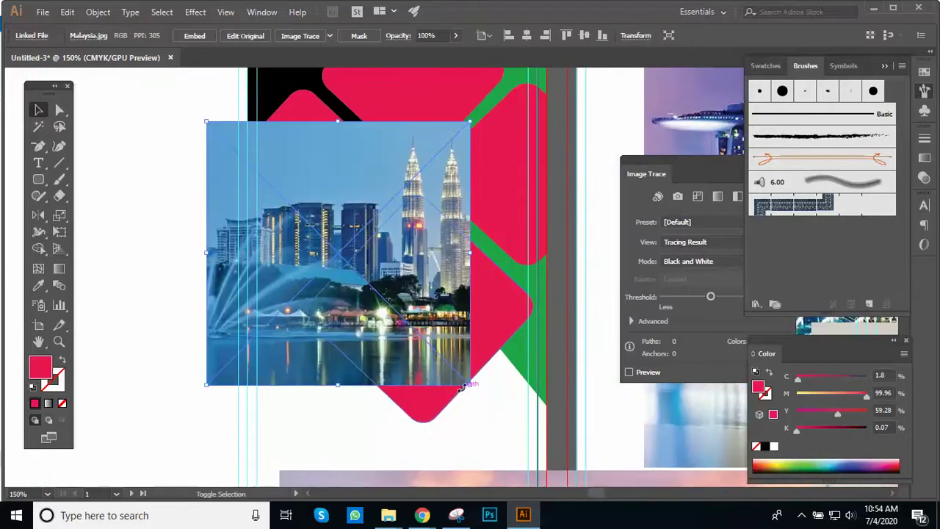
left_click_drag(465, 387, 346, 258)
Step: Enlarge the Malaysia photo slightly and place it over the left pink diamond
key("ctrl+plus")
left_click_drag(384, 401, 426, 445)
left_click_drag(327, 314, 346, 272)
left_click_drag(444, 403, 461, 416)
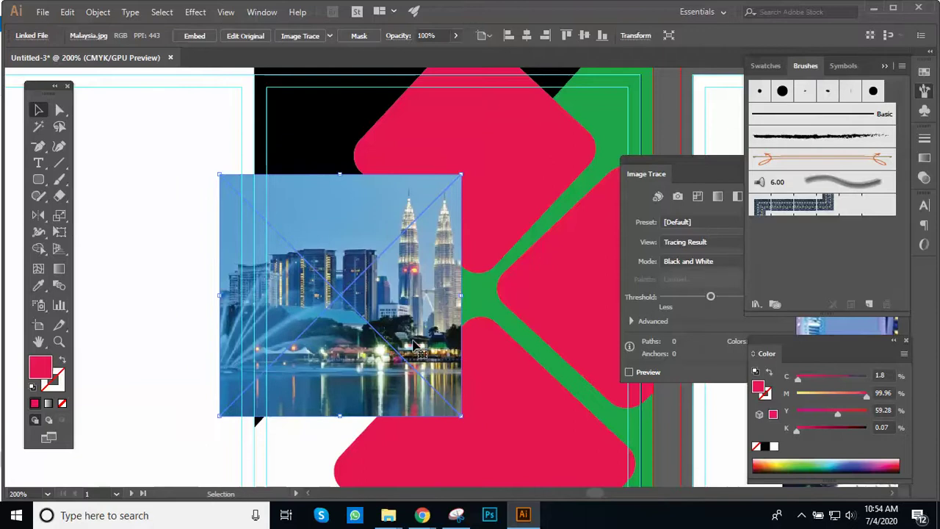
left_click_drag(399, 329, 462, 368)
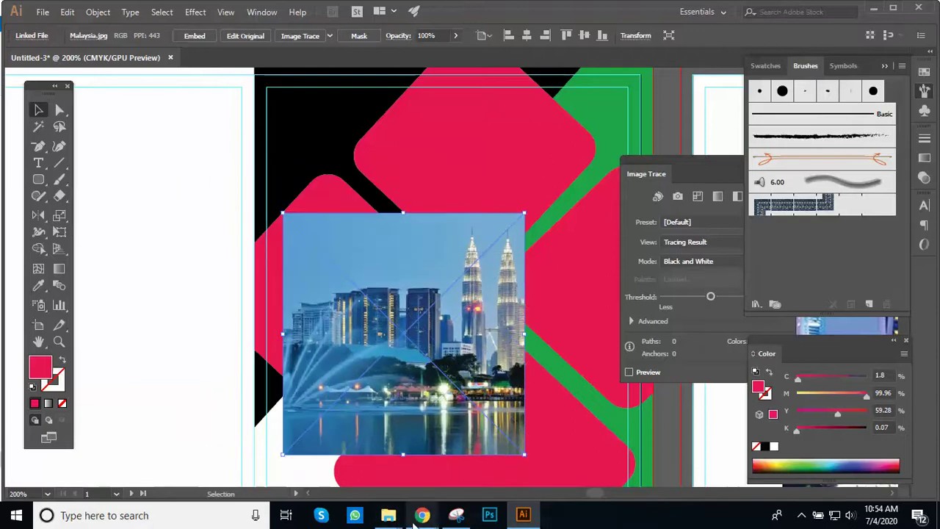
Step: Look over the Google Meet class call in Chrome, then switch back to Illustrator
mouse_move(423, 516)
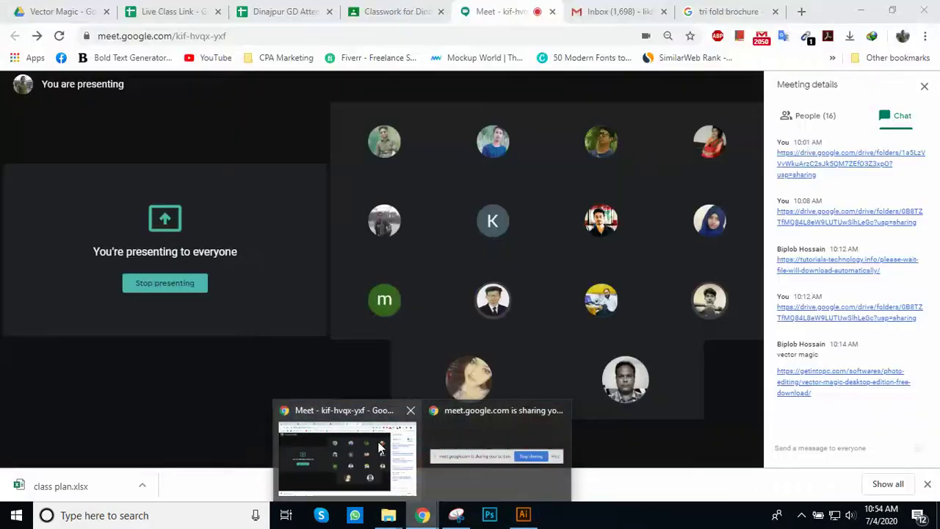
left_click(404, 418)
mouse_move(478, 389)
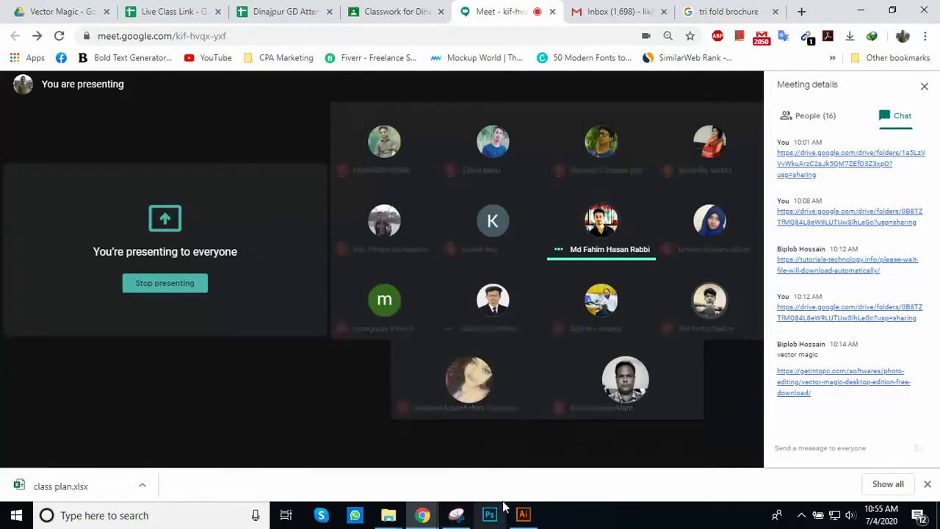
left_click(523, 514)
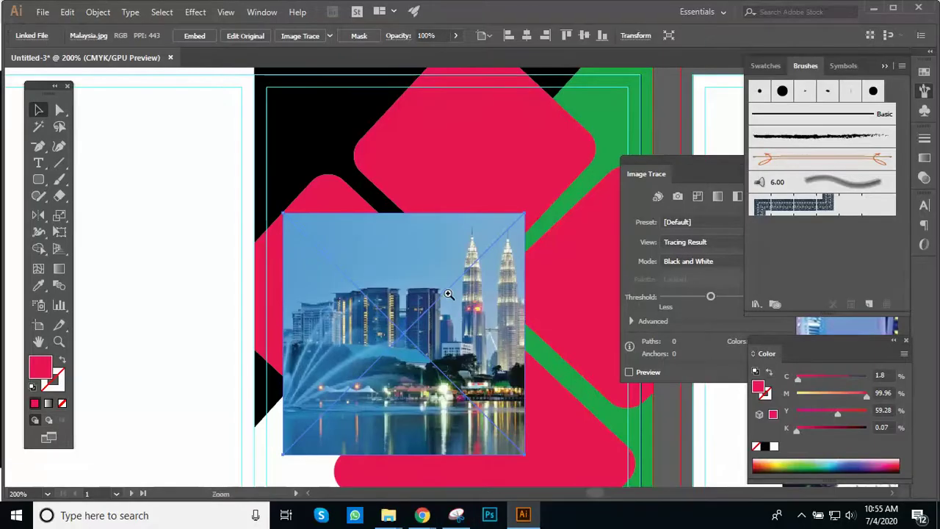
Step: Bring the left pink diamond to the front with Arrange > Bring to Front
left_click_drag(451, 294, 504, 278)
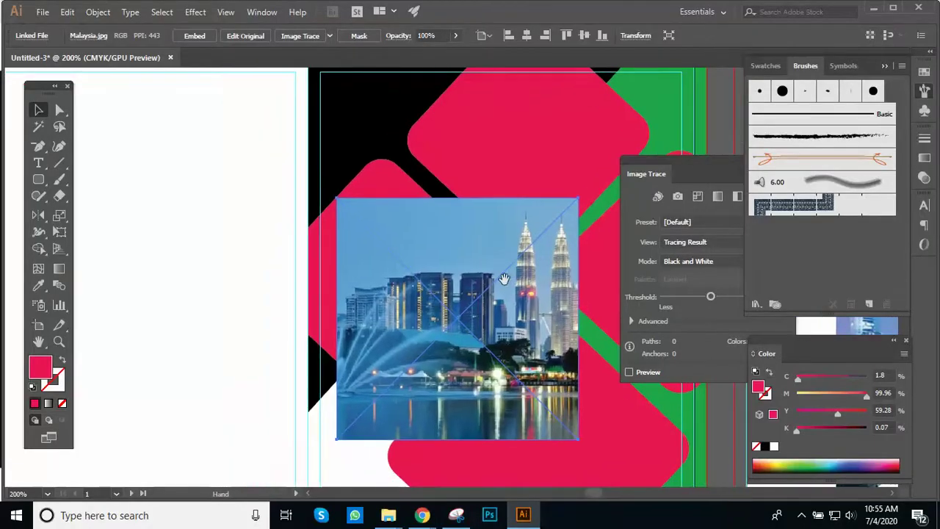
left_click(325, 262)
right_click(326, 262)
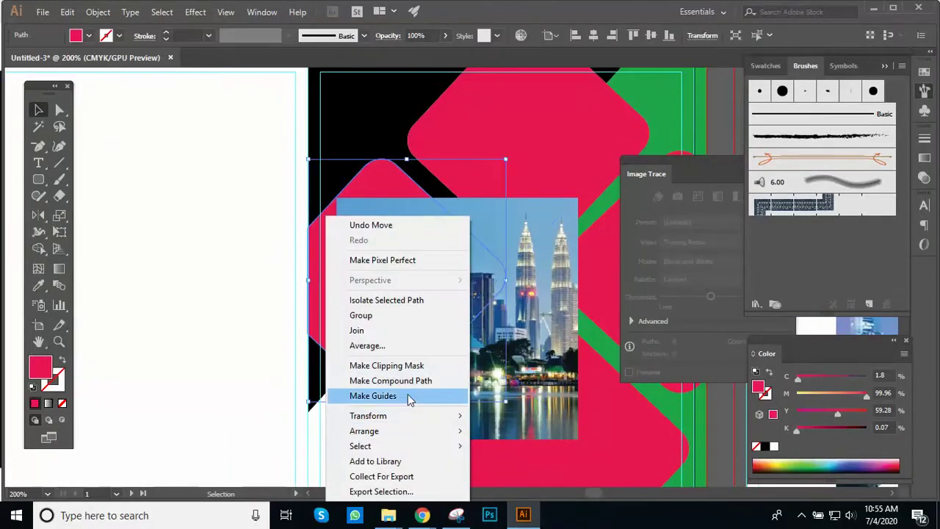
mouse_move(402, 434)
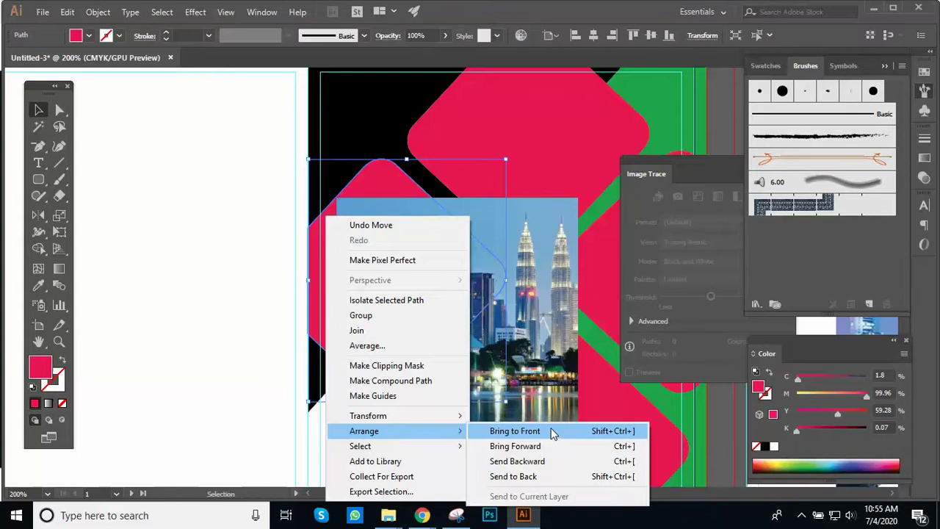
left_click(553, 432)
Step: Move the Malaysia photo behind the diamond and resize it to fully cover it
mouse_move(541, 374)
left_mouse_down()
mouse_move(483, 342)
mouse_move(485, 351)
mouse_move(488, 340)
mouse_move(483, 353)
mouse_move(465, 345)
left_mouse_up()
key("Down")
key("Down")
key("Down")
key("Down")
key("Down")
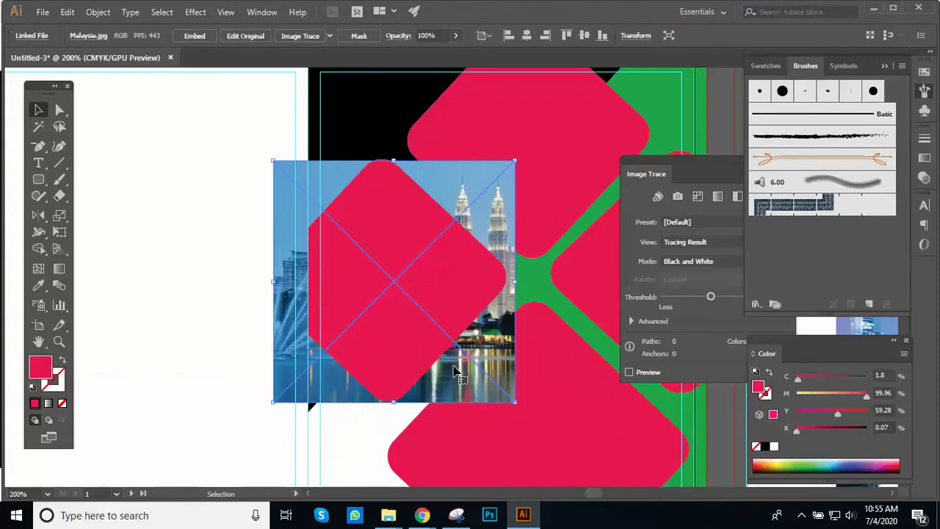
left_click_drag(517, 403, 520, 407)
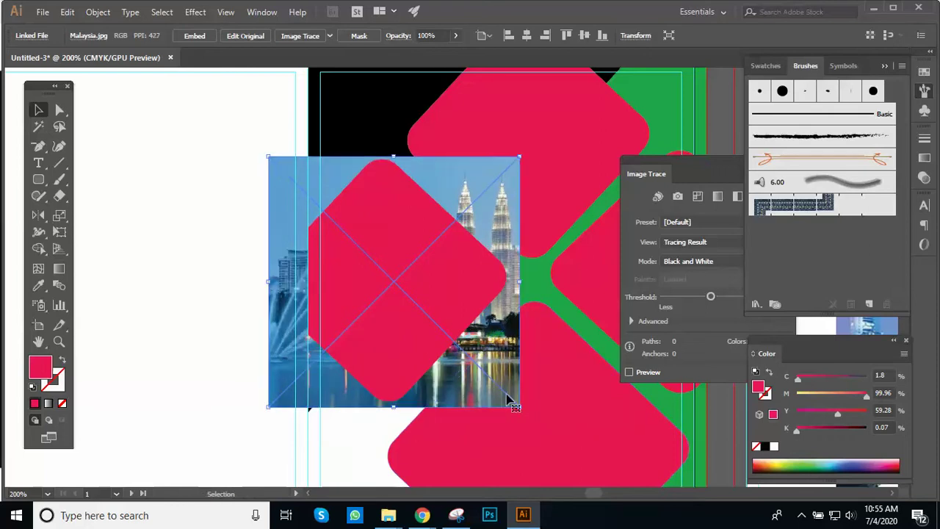
Step: Admit a waiting participant in Google Meet, then reselect the Malaysia photo in Illustrator
mouse_move(422, 514)
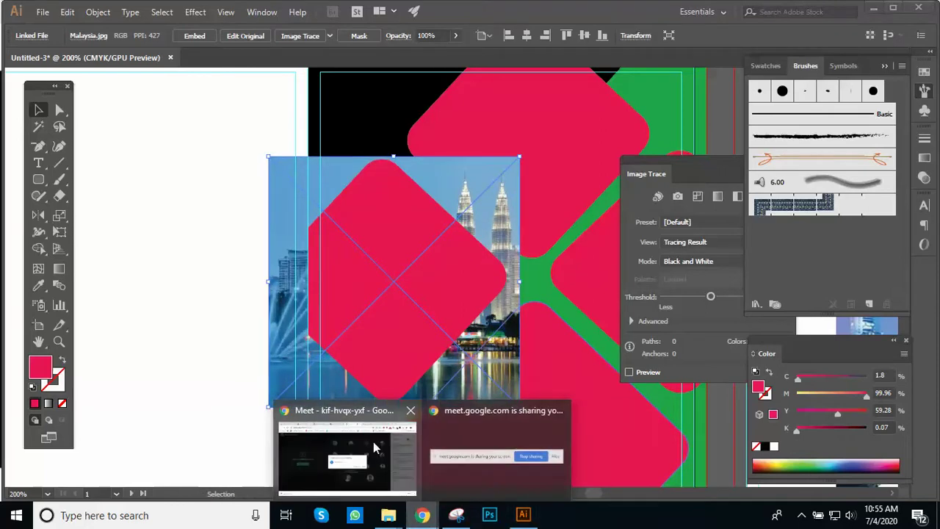
left_click(373, 441)
left_click(577, 301)
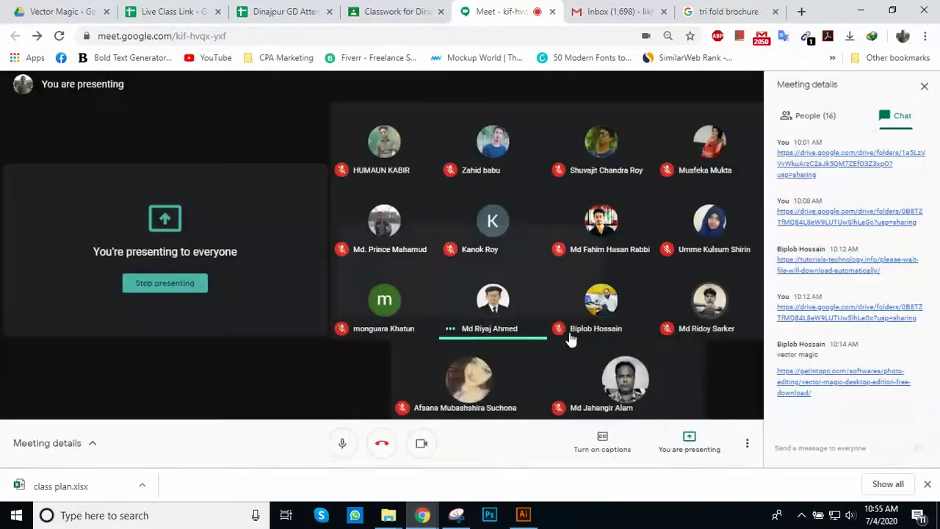
key("alt+Tab")
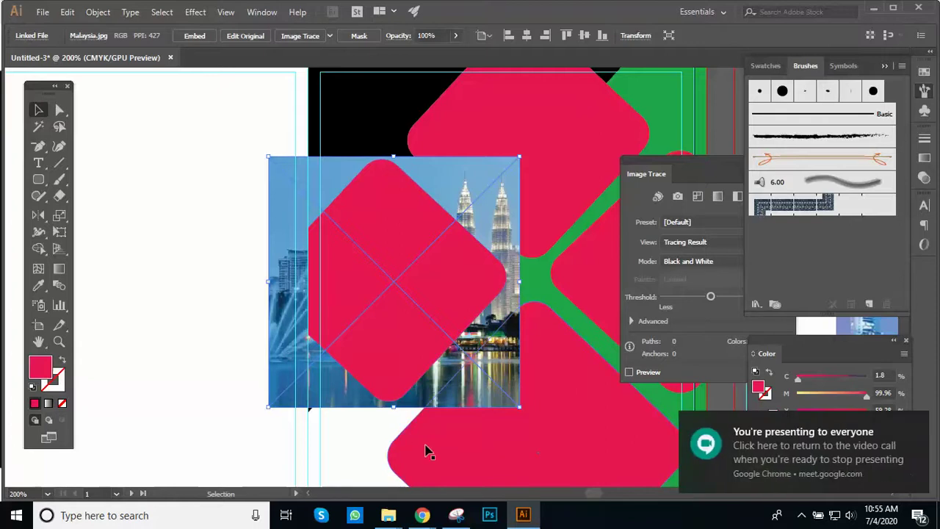
left_click(266, 329)
left_click(291, 319)
Step: Clip the Malaysia photo to the left pink diamond with Make Clipping Mask
left_click(377, 298, "shift")
right_click(376, 290)
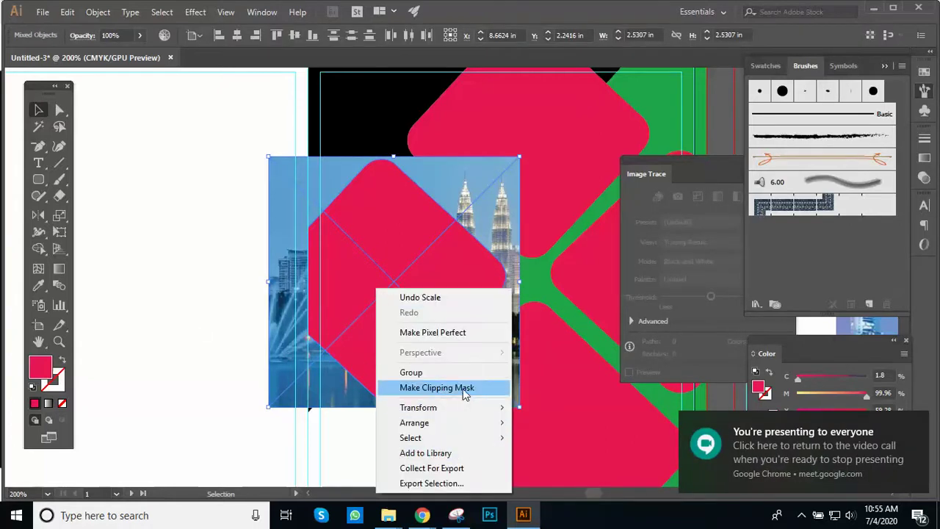
left_click(461, 388)
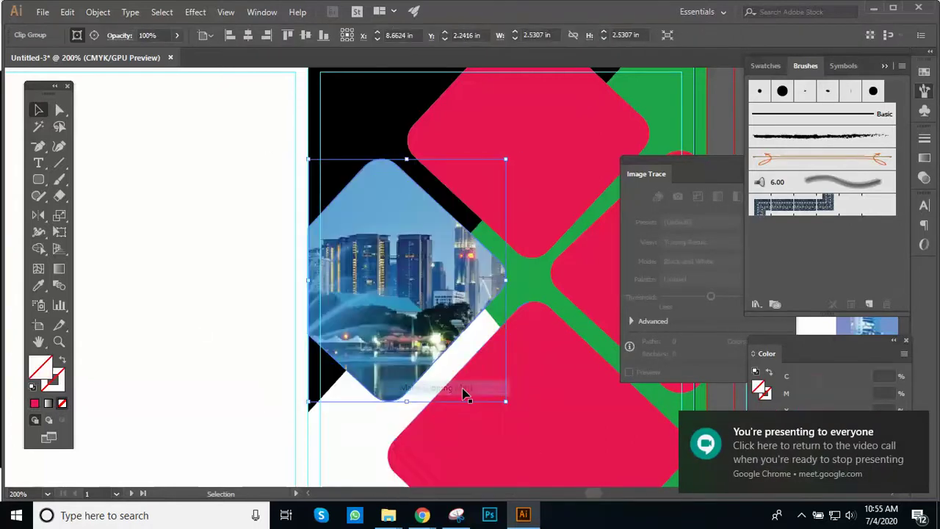
Step: Try resizing and moving the clipped photo, undoing each change, then deselect it
key("ctrl+shift+a")
left_click(365, 294)
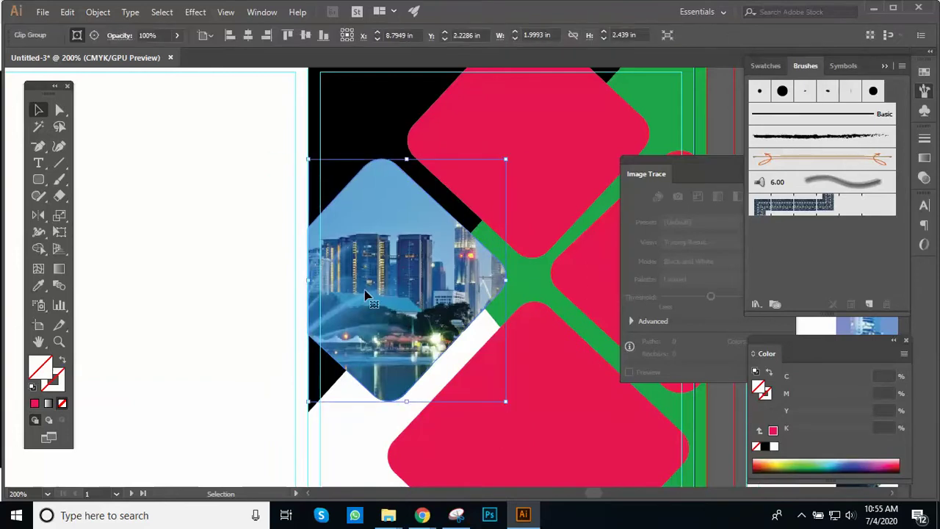
left_click_drag(507, 157, 480, 198)
key("ctrl+z")
left_click_drag(449, 271, 433, 286)
key("ctrl+z")
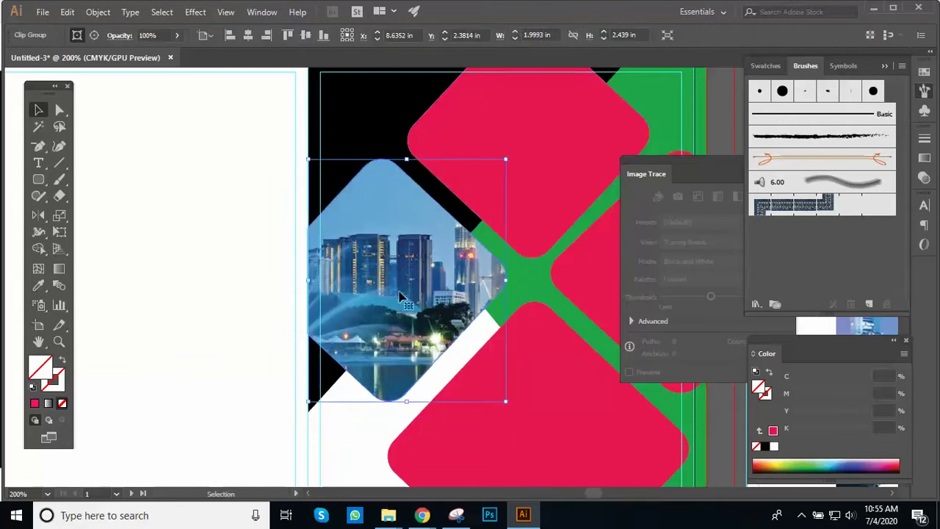
left_click_drag(505, 401, 483, 381)
key("ctrl+z")
key("ctrl+z")
key("ctrl+z")
key("ctrl+z")
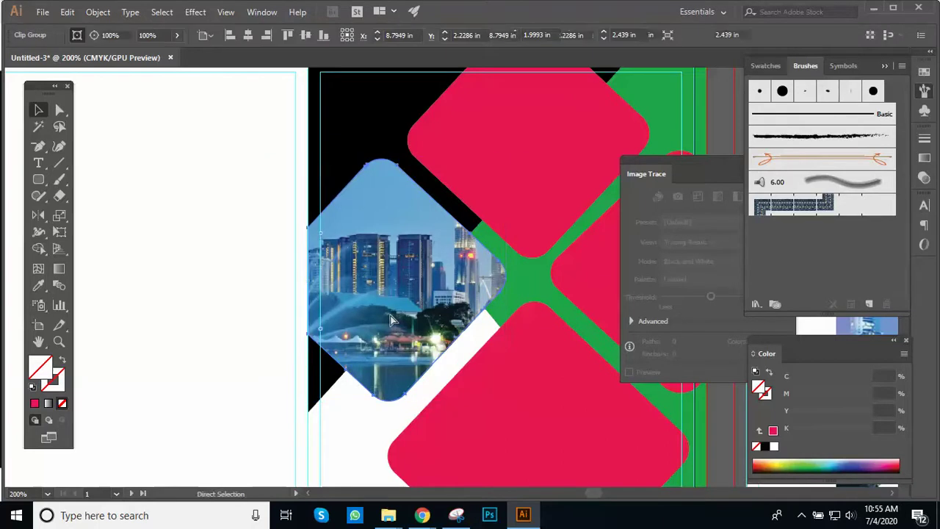
left_click(185, 297)
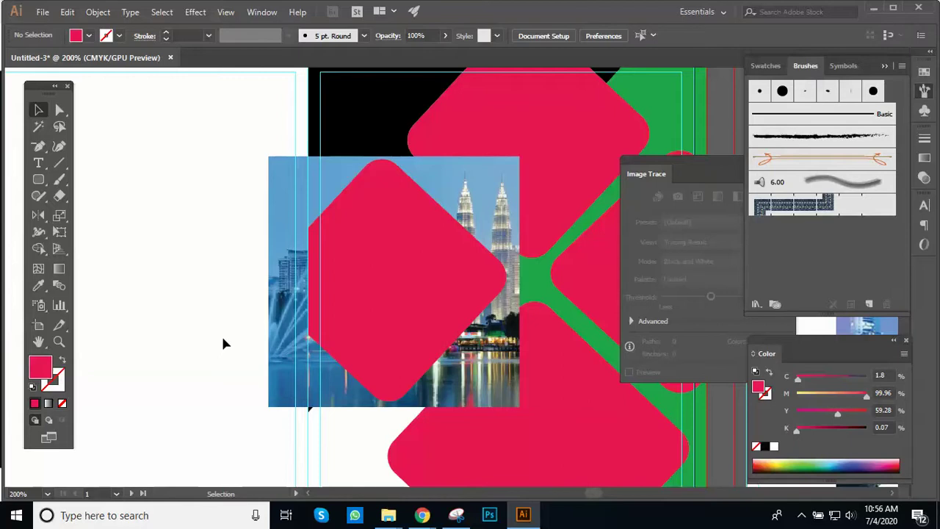
Step: Embed the linked Malaysia photo into the document
left_click(284, 366)
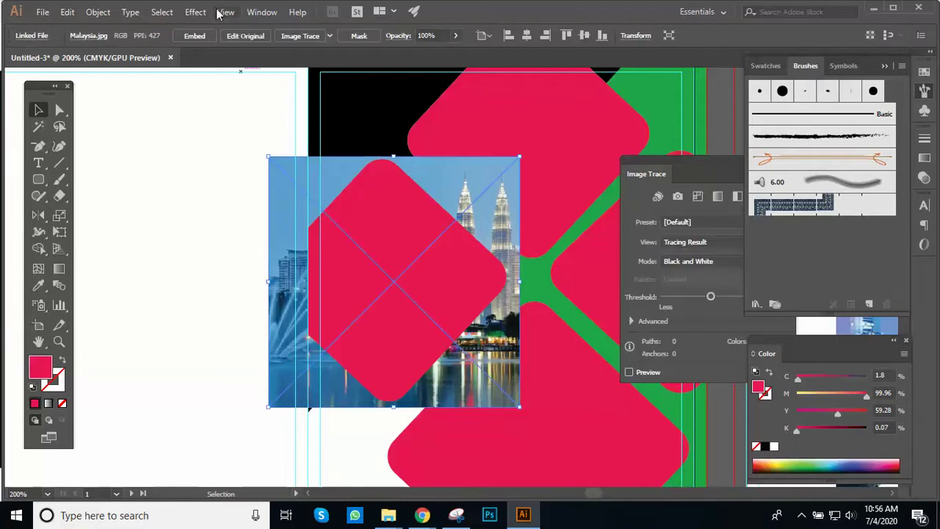
left_click(195, 35)
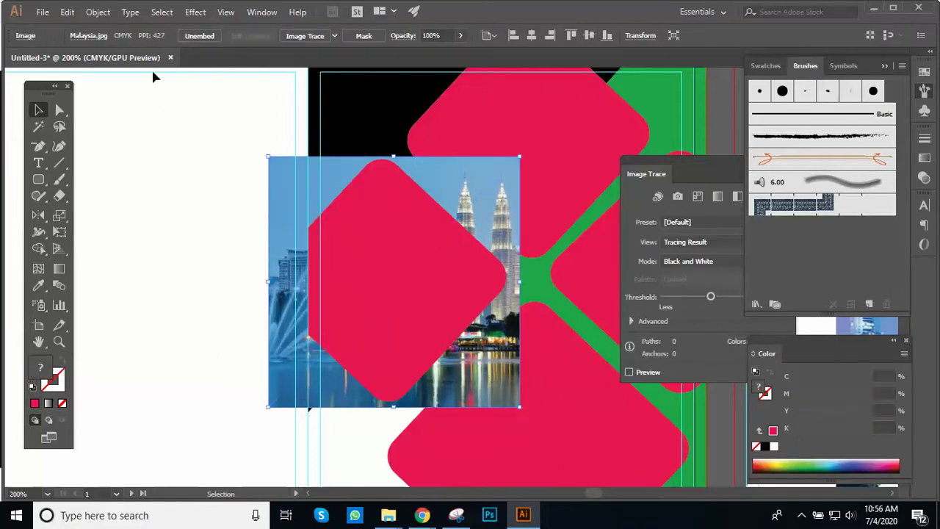
left_click(98, 12)
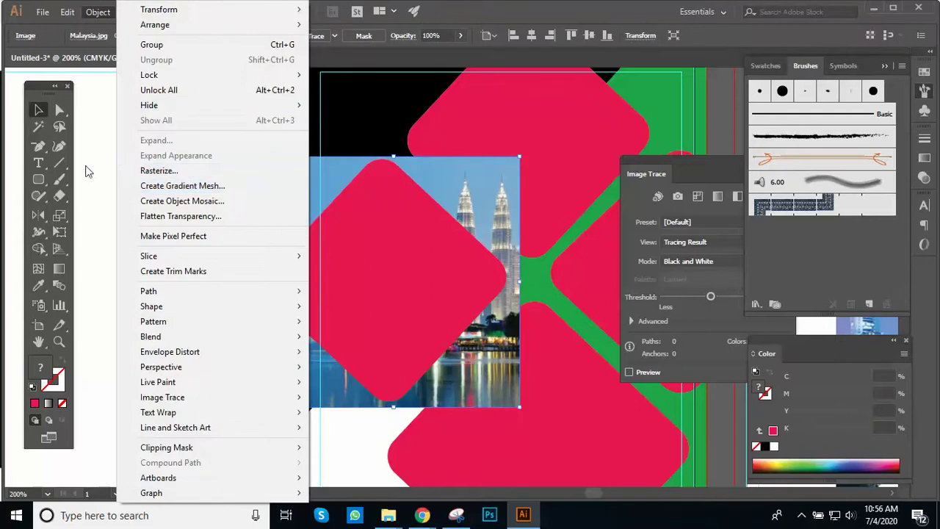
left_click(94, 169)
Step: Turn the left red diamond into a compound path
left_click(343, 237)
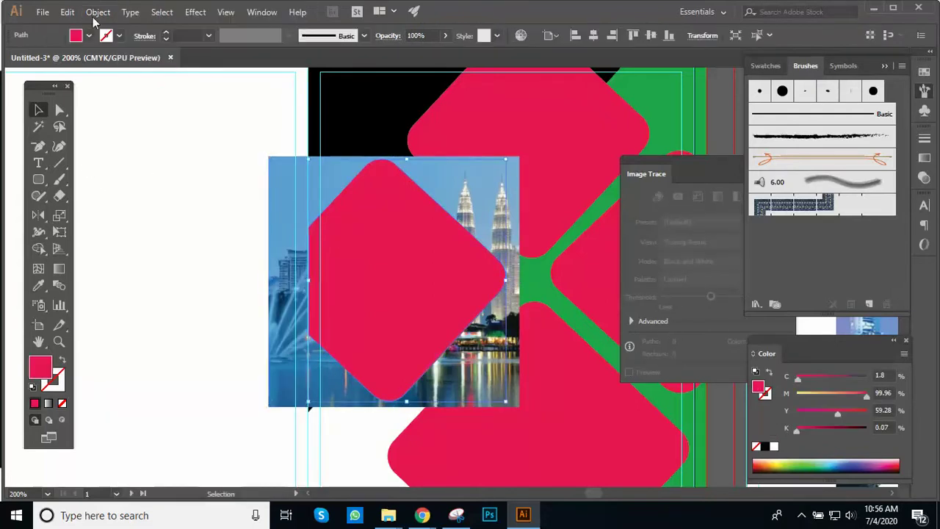
left_click(98, 12)
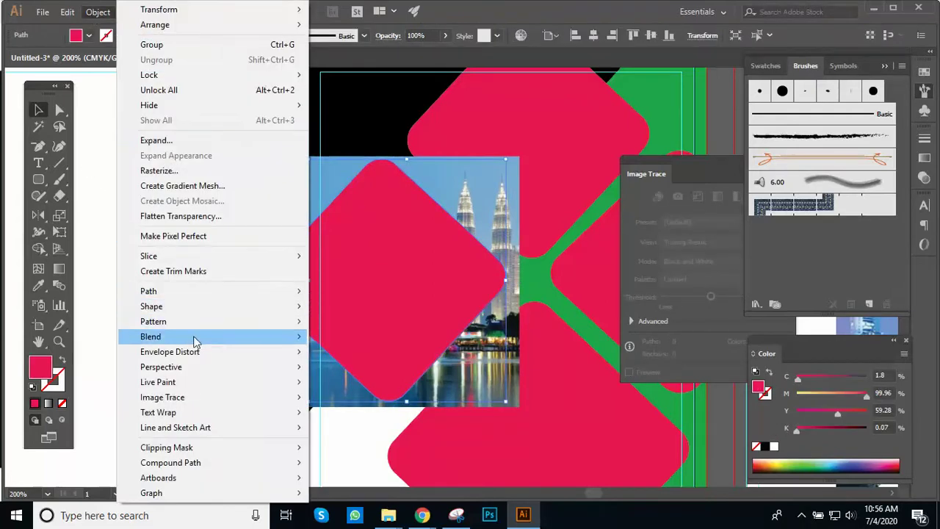
mouse_move(198, 291)
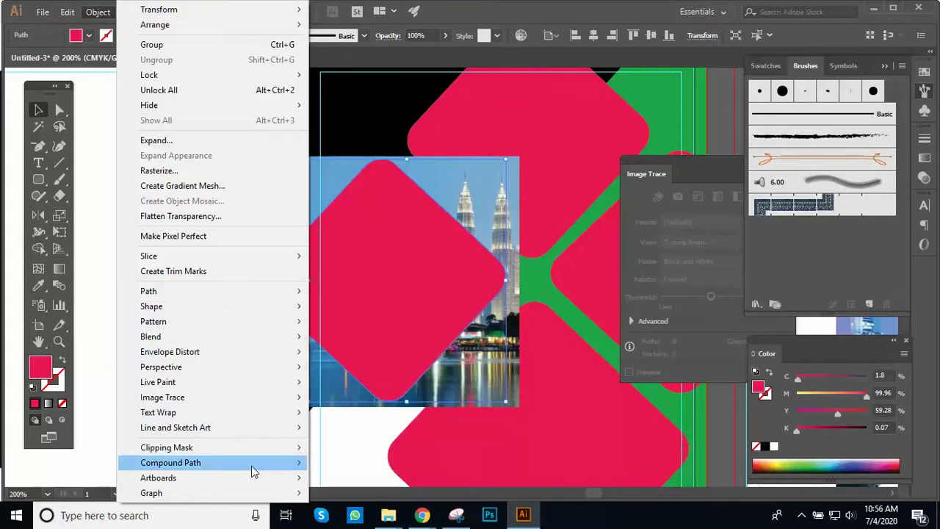
mouse_move(252, 463)
left_click(323, 463)
Step: Clip the Malaysia photo inside the red diamond and reselect the clip group
left_click(212, 321)
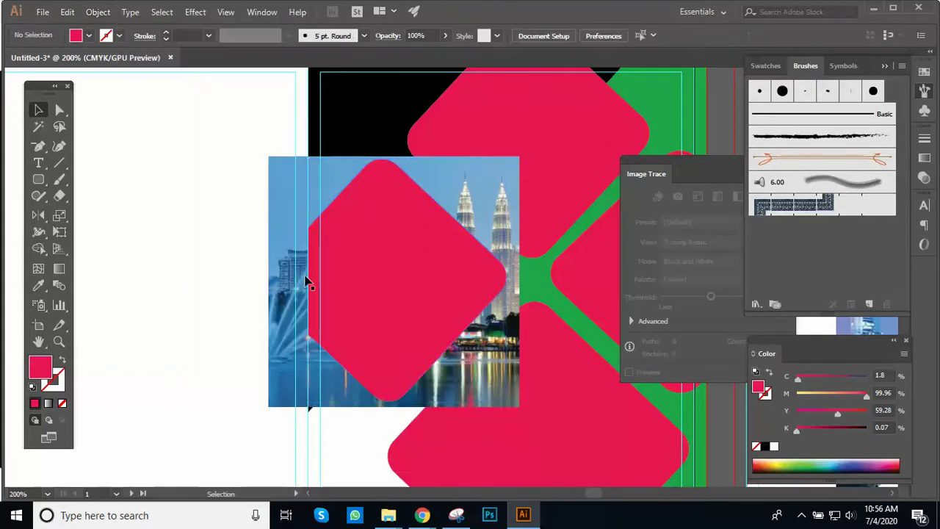
left_click(447, 242)
left_click(430, 254, "shift")
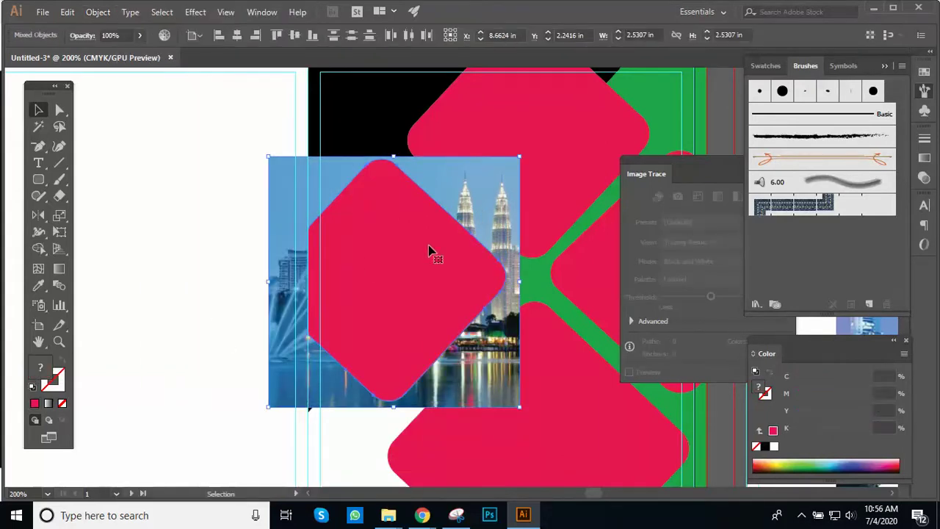
right_click(430, 247)
left_click(499, 344)
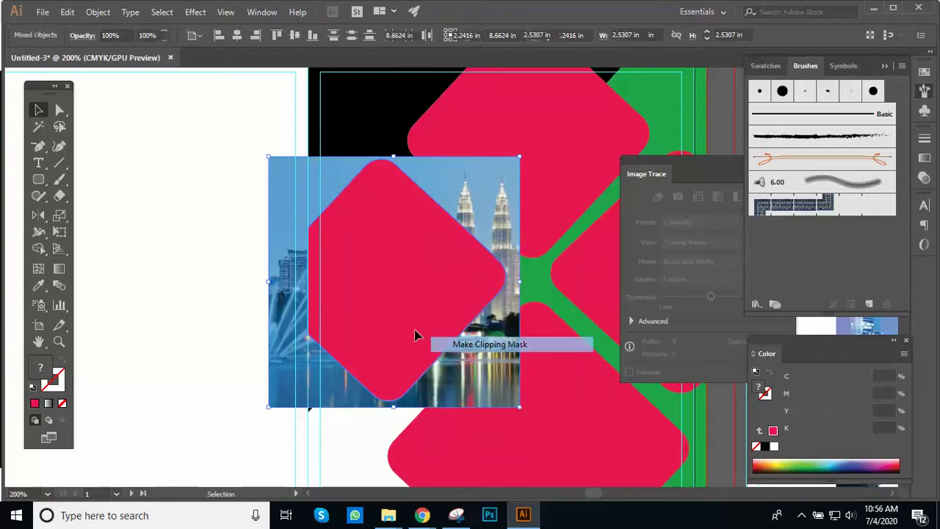
left_click(178, 294)
left_click(352, 279)
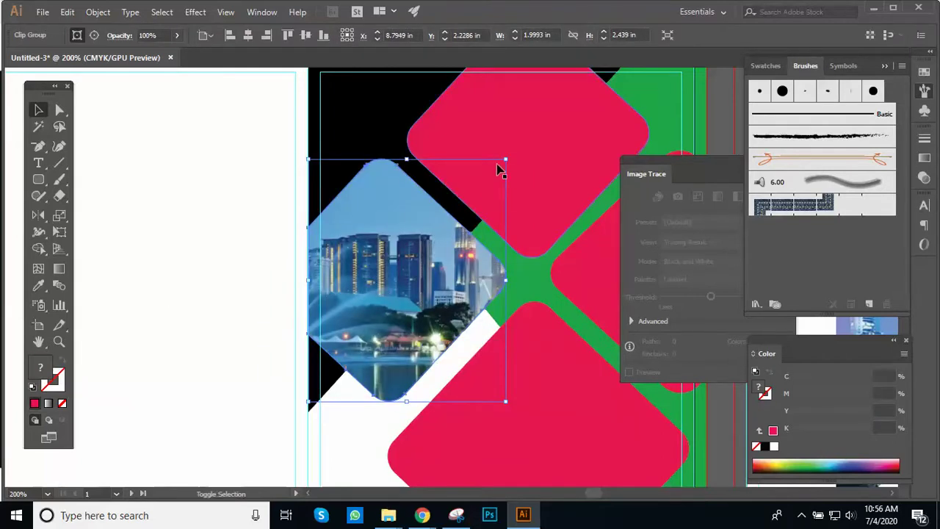
left_click_drag(505, 157, 483, 204)
key("ctrl+z")
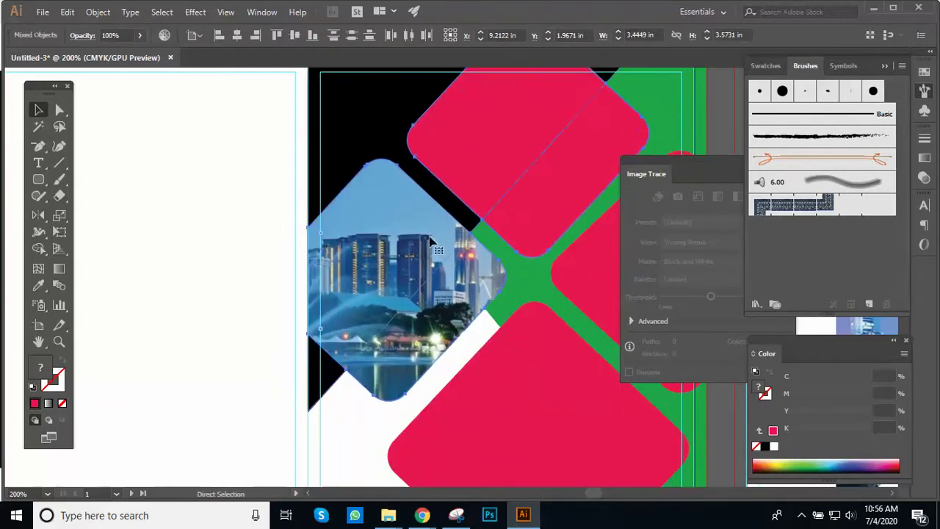
key("ctrl+shift+a")
left_click(389, 279)
left_click_drag(505, 401, 479, 373)
key("ctrl+z")
left_click_drag(400, 301, 319, 341)
key("ctrl+z")
left_click(182, 320)
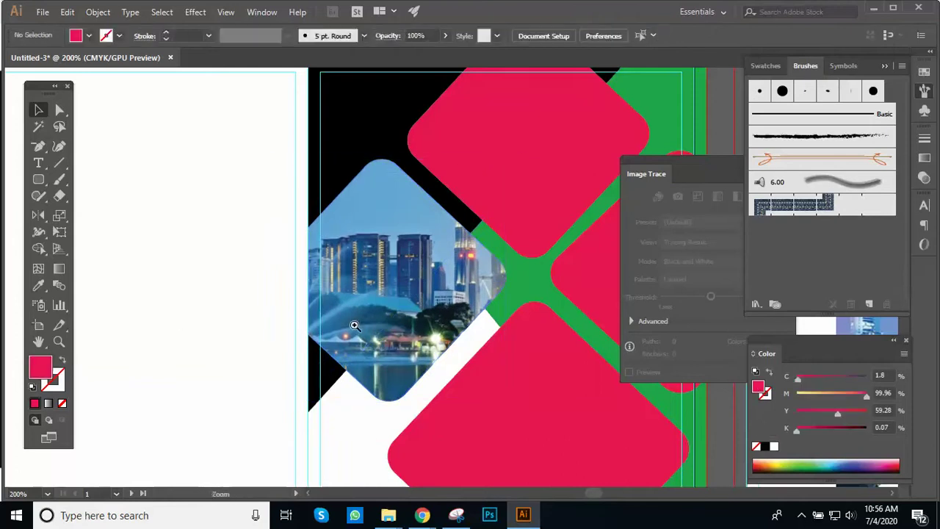
scroll(356, 326, "up", 2)
scroll(339, 368, "up", 2)
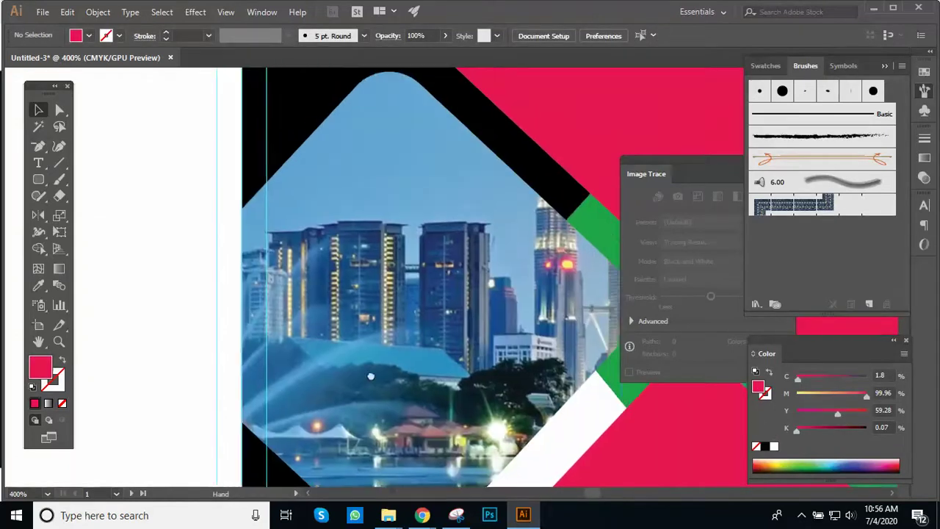
left_click(375, 350)
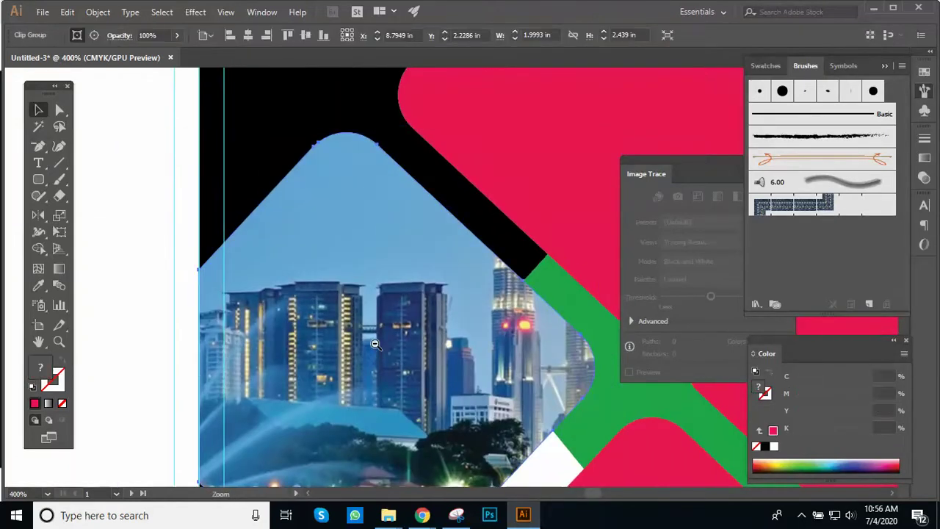
scroll(375, 351, "down", 3)
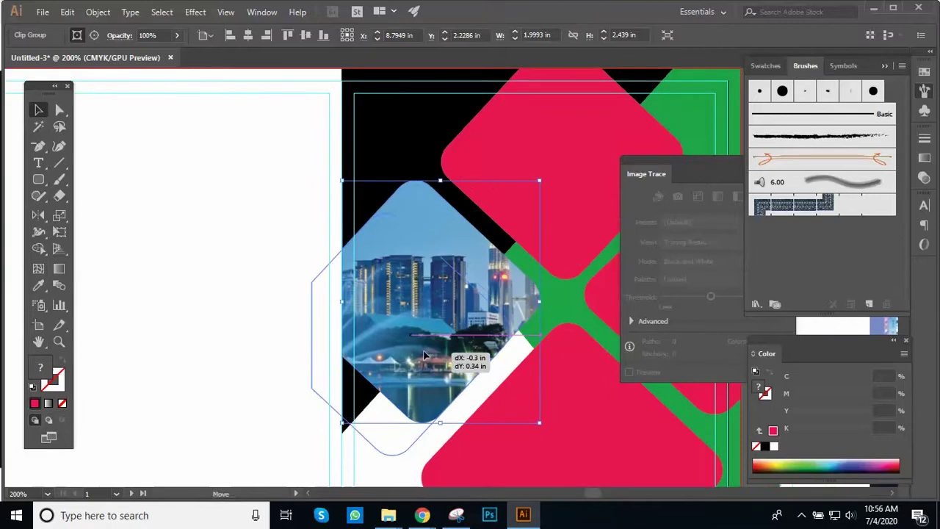
left_click_drag(452, 323, 413, 355)
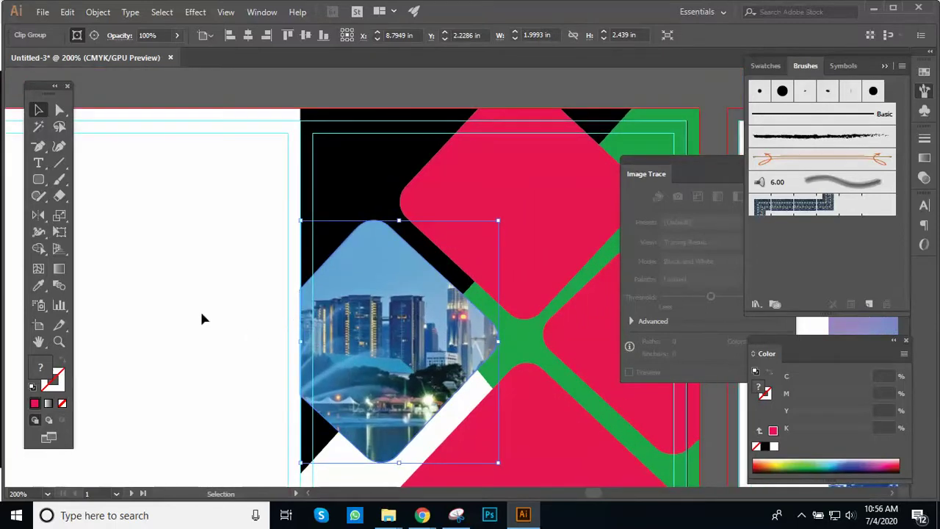
left_click(225, 319)
left_click_drag(384, 342, 347, 380)
key("ctrl+z")
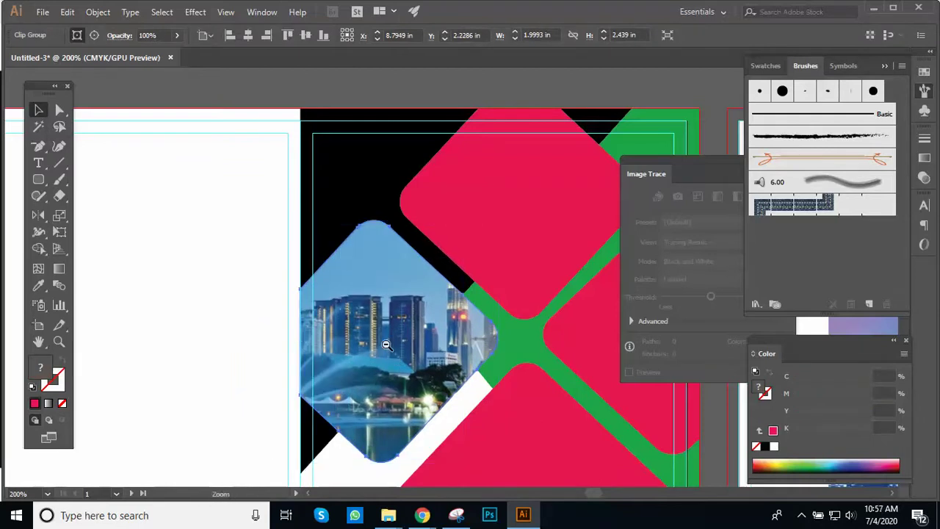
scroll(389, 353, "down", 3)
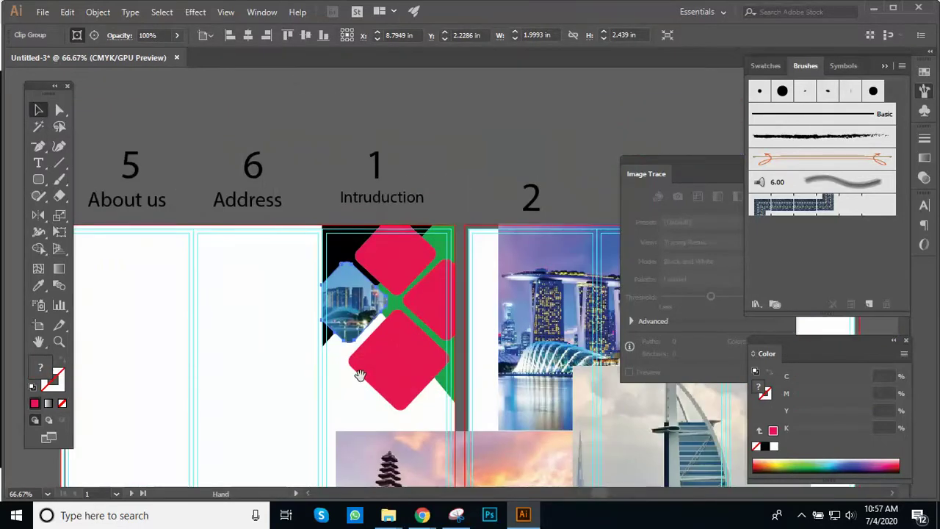
Step: Zoom in on the cover and rotate the clipped Malaysia diamond a few degrees
scroll(391, 339, "up", 1)
left_click(458, 255)
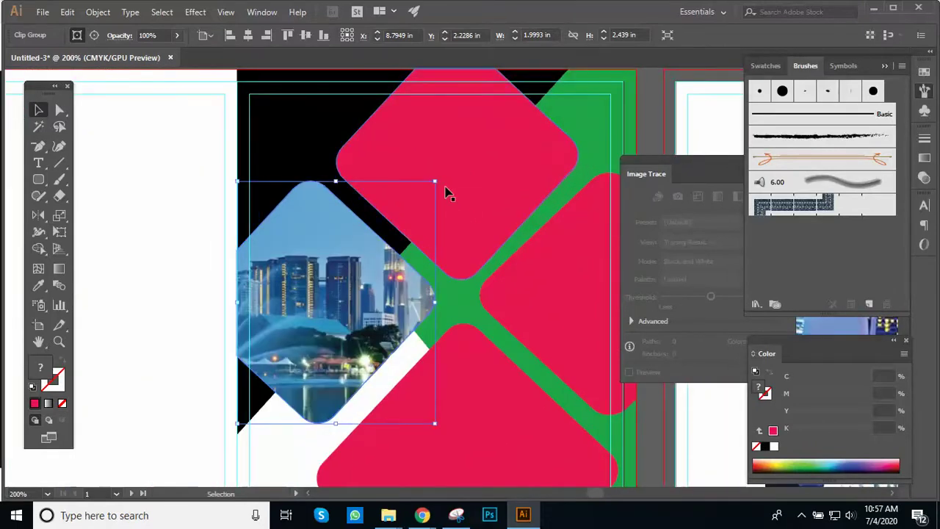
mouse_move(440, 182)
left_mouse_down()
mouse_move(446, 194)
mouse_move(443, 185)
left_mouse_up()
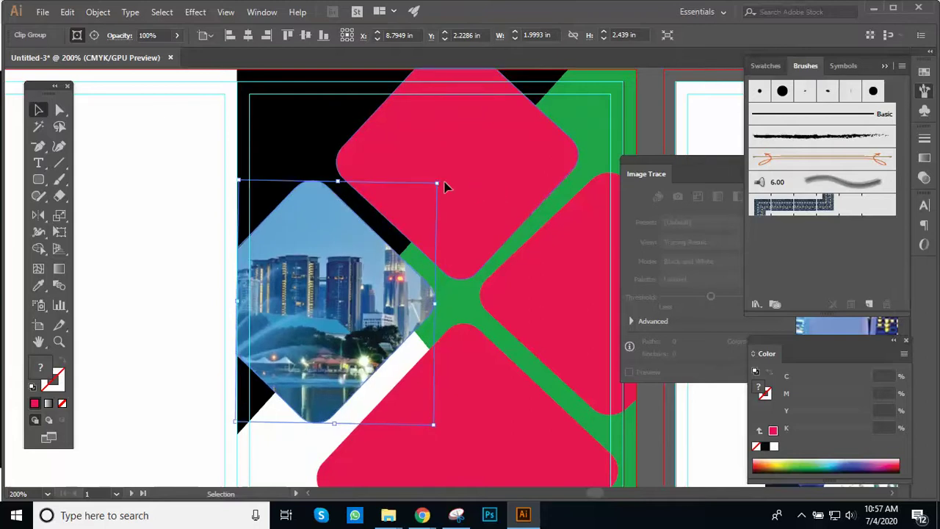
left_click(195, 257)
left_click(316, 271)
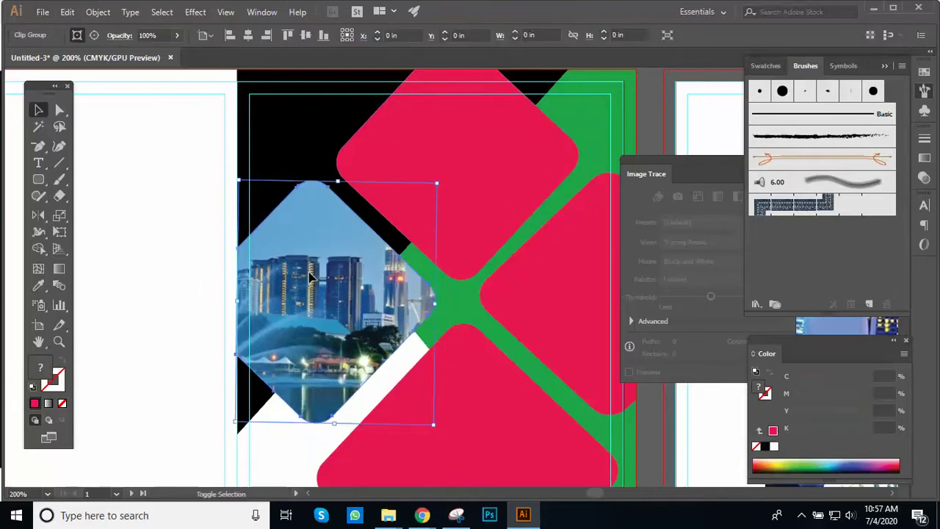
left_click_drag(336, 276, 287, 327)
key("ctrl+z")
key("ctrl+z")
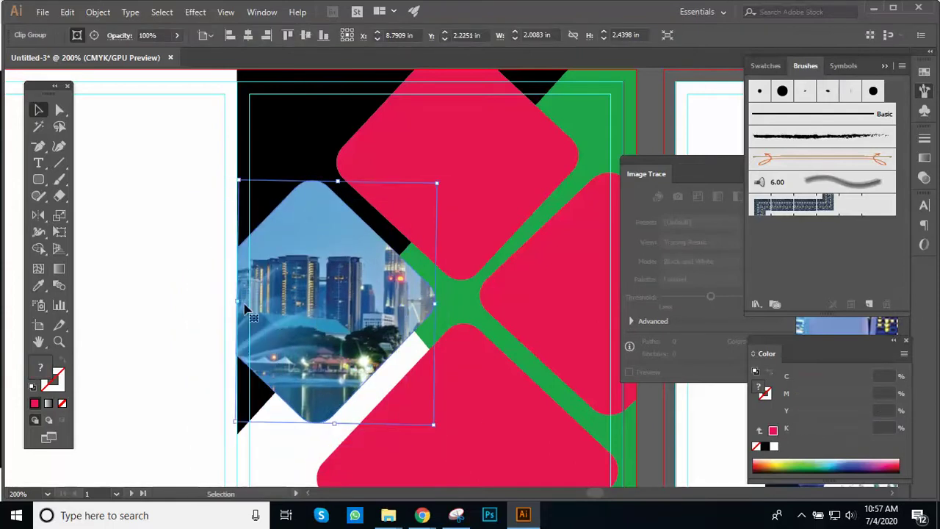
left_click(185, 283)
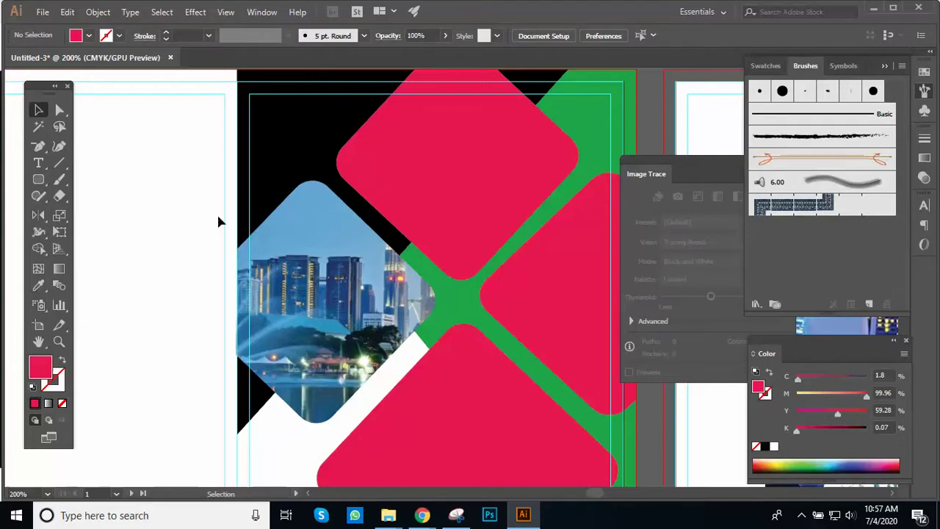
Step: Zoom out over the spread, check the video meeting, then zoom to the Bali photo
key("ctrl+minus")
key("ctrl+minus")
left_click_drag(354, 292, 377, 227)
left_click(375, 218, "alt")
left_click(375, 219, "alt")
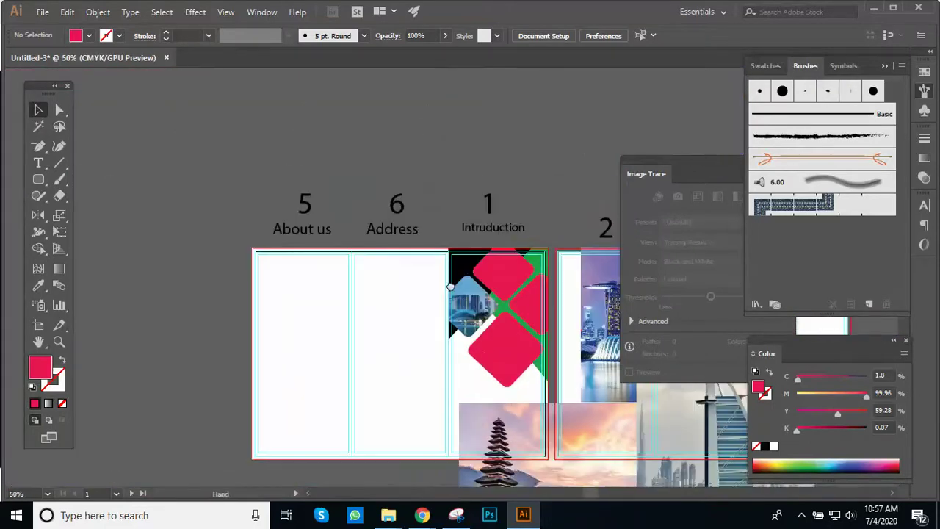
left_click_drag(397, 282, 395, 232)
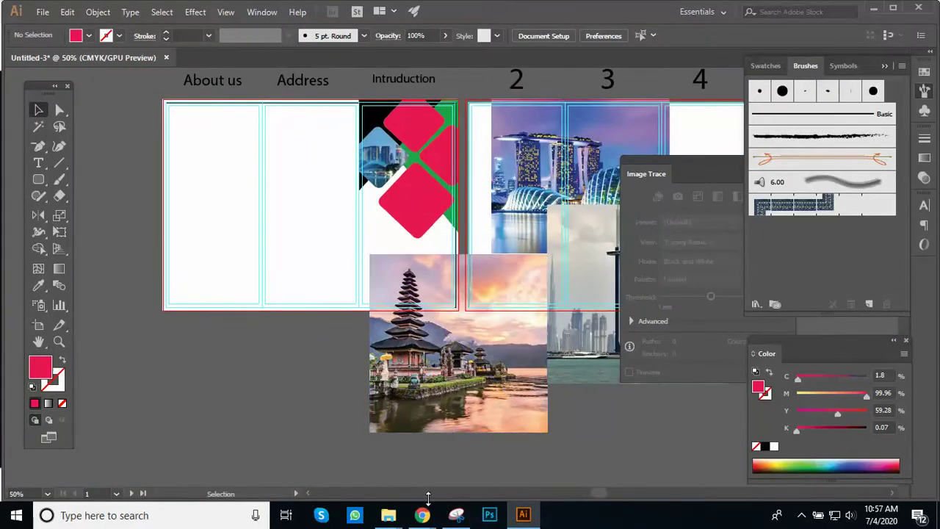
mouse_move(422, 515)
left_click(346, 451)
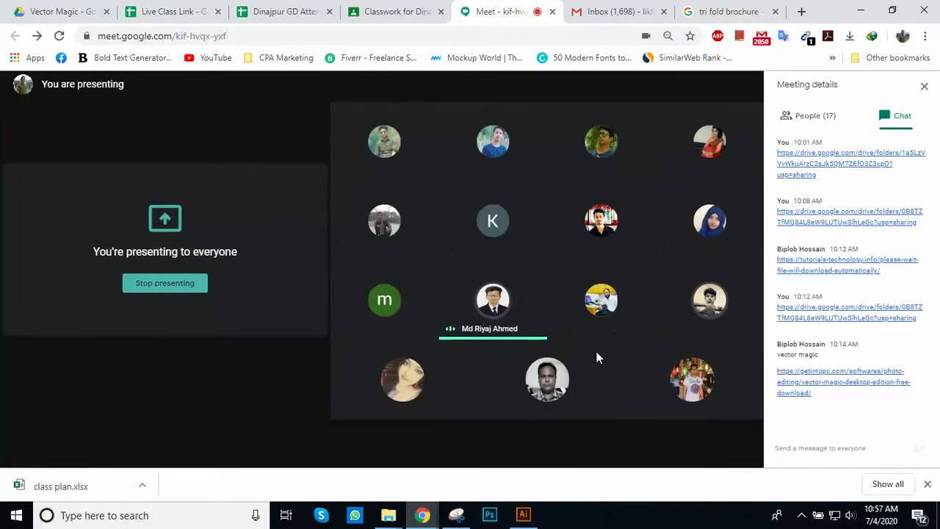
left_click(523, 515)
left_click(459, 314)
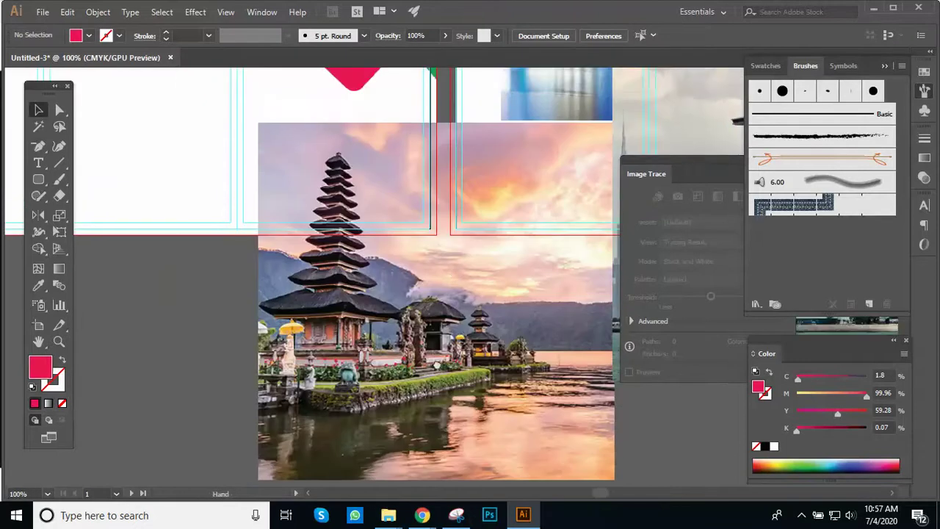
scroll(453, 254, "up", 5)
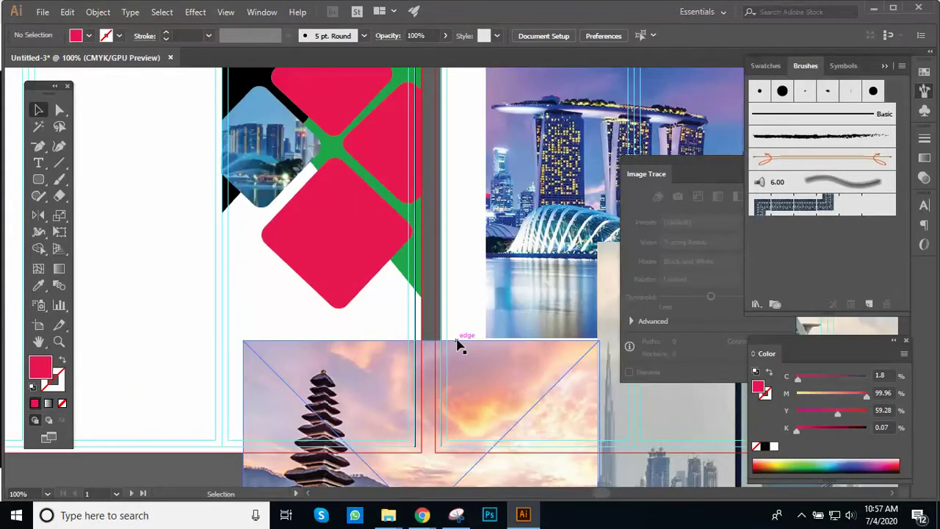
Step: Shrink the Bali photo to about 1.55 in and move it to the cover's top
left_click_drag(430, 387, 428, 254)
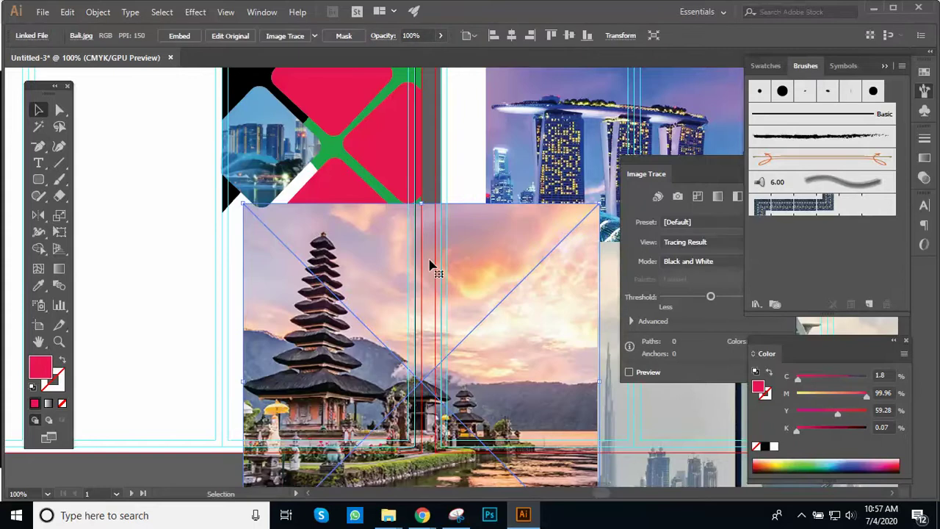
left_click(430, 264, "ctrl+alt")
mouse_move(462, 273)
left_mouse_down()
mouse_move(445, 242)
mouse_move(443, 274)
left_mouse_up()
left_click_drag(542, 454, 302, 277)
key("ctrl+plus")
key("ctrl+plus")
left_click_drag(325, 392, 368, 152)
left_click_drag(426, 230, 438, 343)
left_click_drag(413, 307, 422, 280)
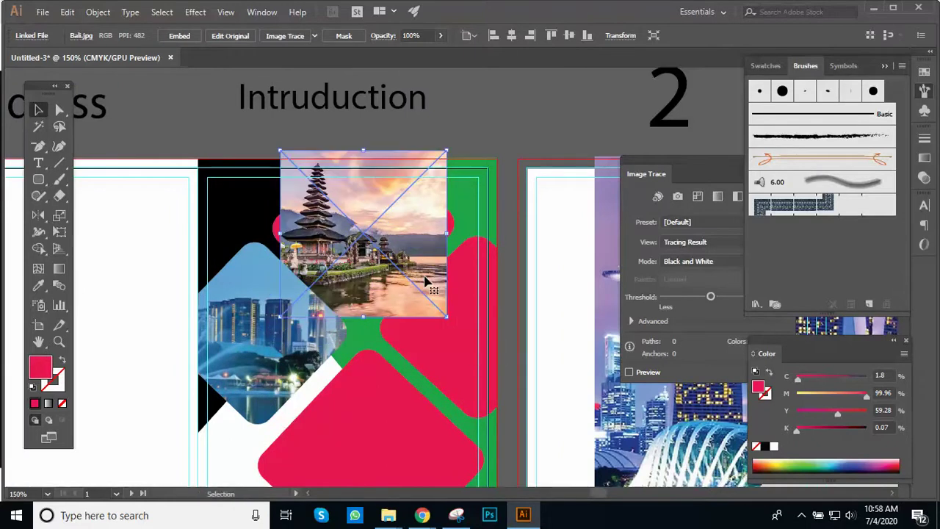
left_click_drag(425, 281, 419, 281)
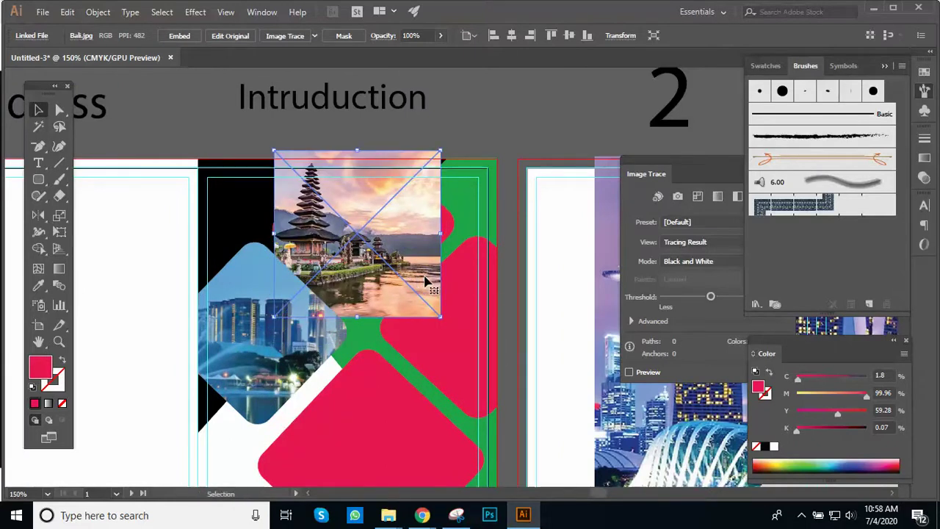
Step: Enlarge the Bali photo slightly and position it over the right pink diamond
left_click_drag(440, 317, 462, 330)
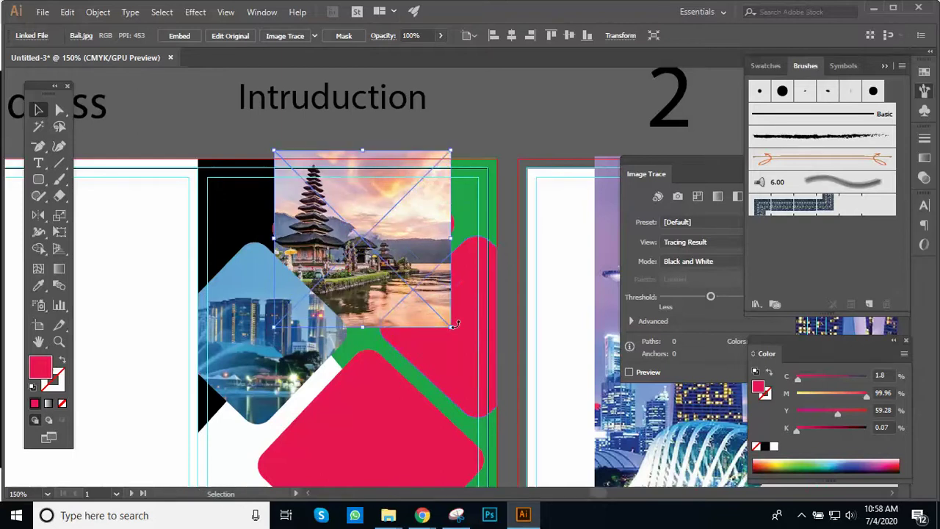
left_click_drag(393, 277, 503, 359)
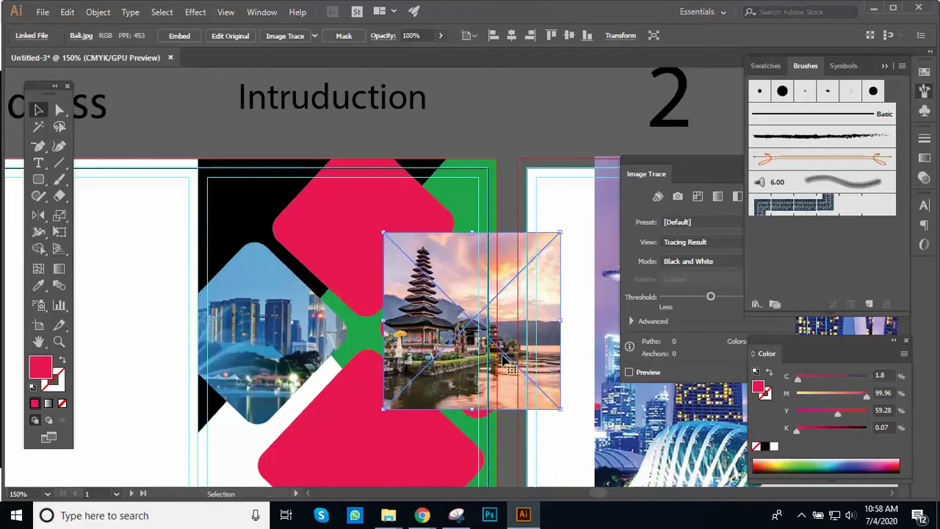
key("Left")
key("Left")
key("Down")
key("Down")
key("Down")
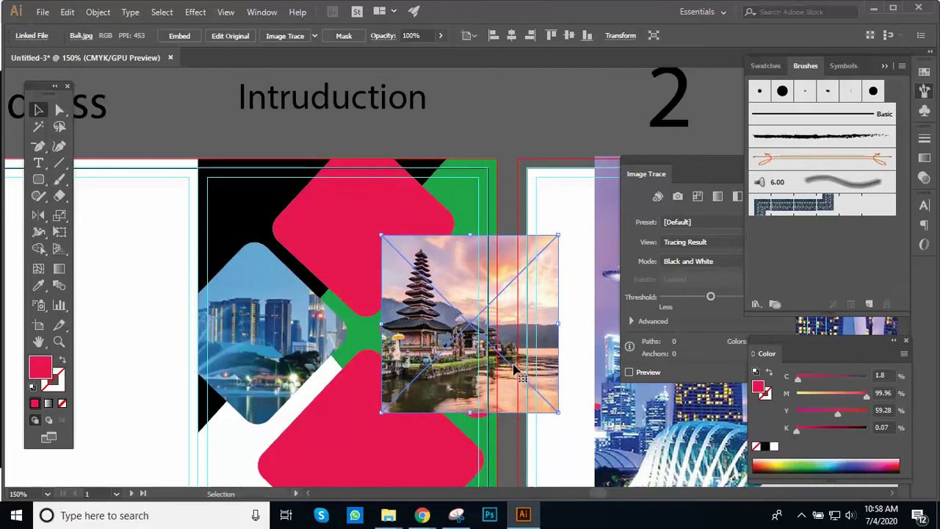
key("space")
left_click_drag(509, 285, 482, 217)
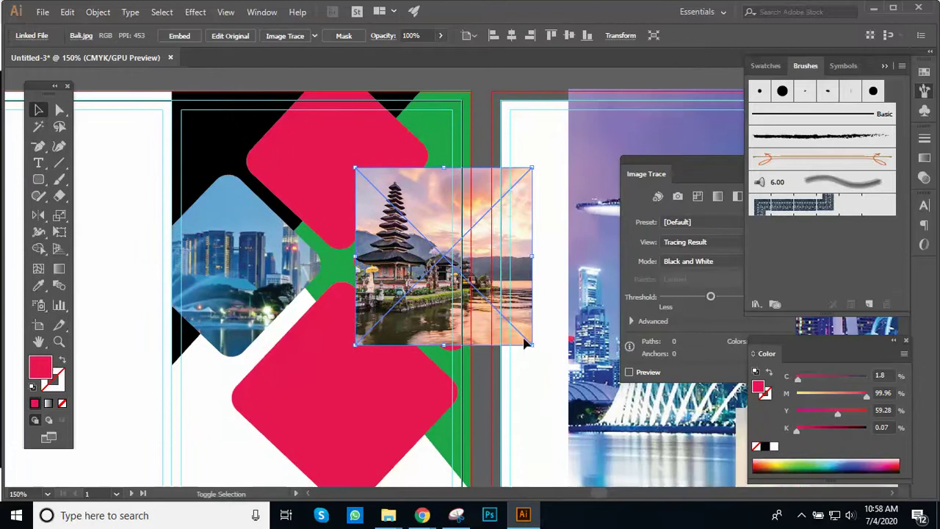
Step: Nudge the Bali photo down-left, enlarge it toward the upper right, and shift it
key("shift+Down")
key("Left")
key("Left")
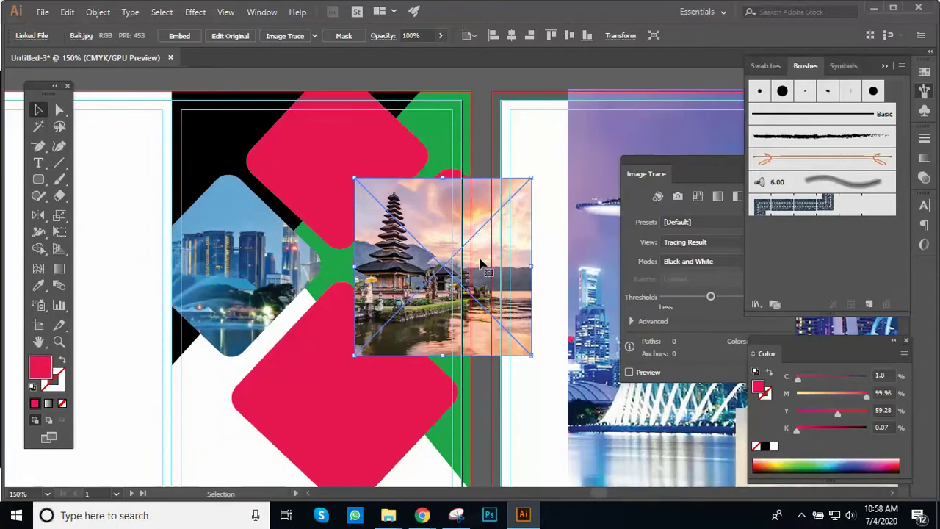
left_click_drag(533, 182, 539, 168)
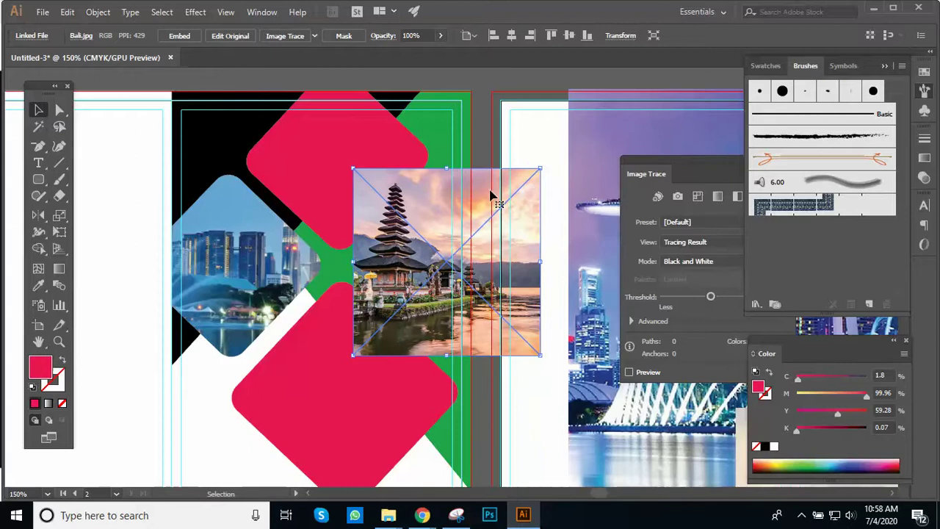
left_click(486, 146)
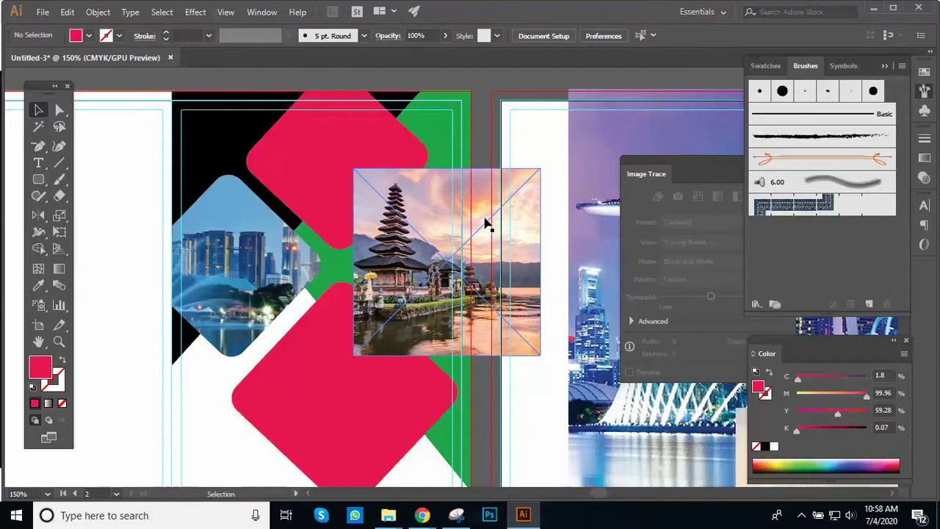
left_click_drag(485, 224, 505, 249)
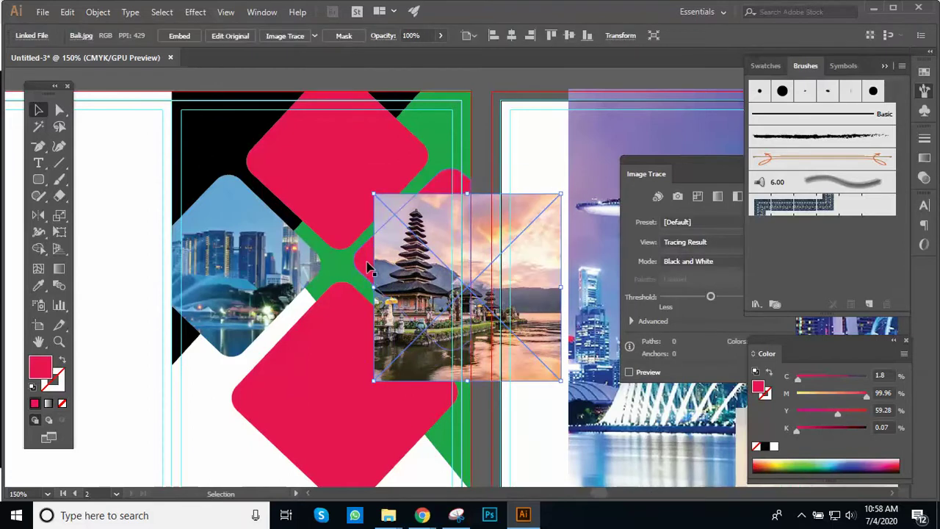
Step: Bring the right red diamond to the front, leaving the Bali photo behind it
right_click(366, 266)
mouse_move(447, 431)
left_click(552, 432)
mouse_move(513, 290)
left_mouse_down()
mouse_move(492, 262)
mouse_move(506, 269)
mouse_move(494, 270)
mouse_move(498, 277)
left_mouse_up()
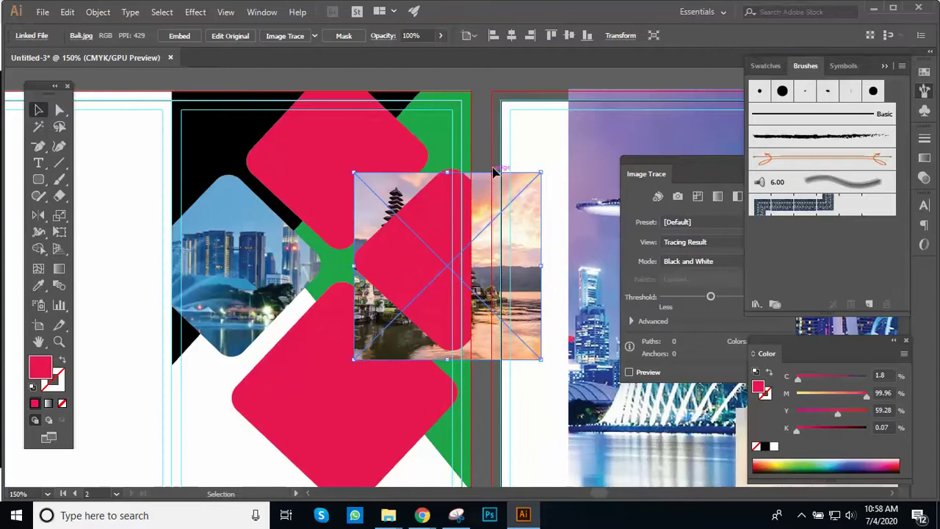
Step: Clip the Bali photo to the right diamond and test moving the clip group
left_click(441, 219, "shift")
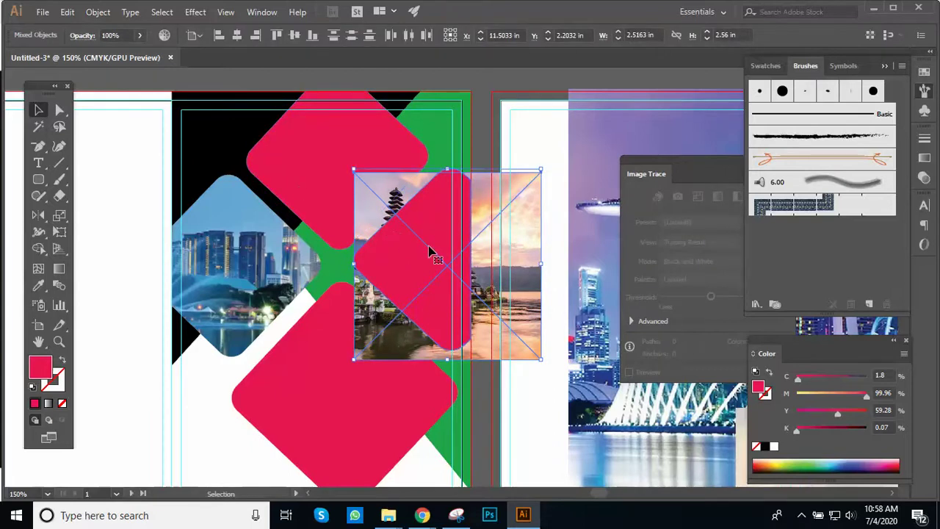
right_click(431, 251)
left_click(492, 346)
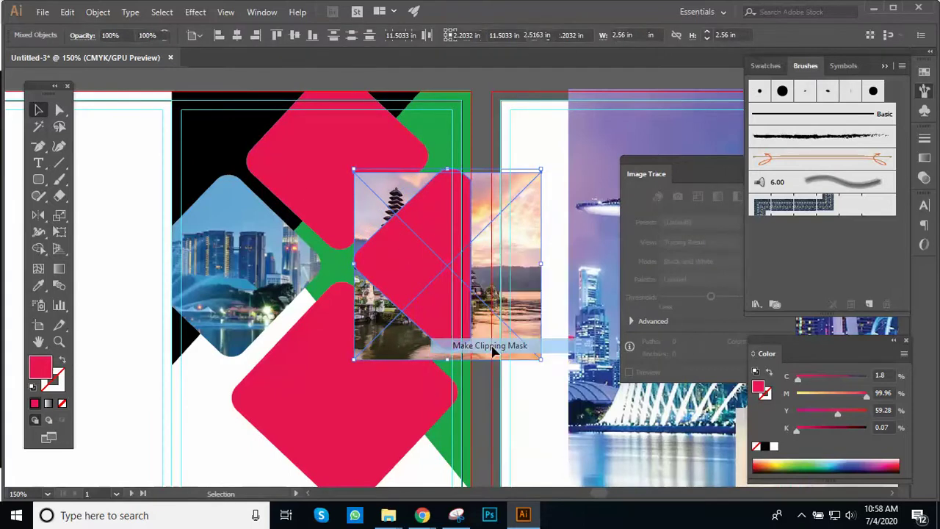
left_click(470, 204)
left_click_drag(443, 248, 438, 271)
left_click(491, 263)
left_click(431, 252)
left_click_drag(433, 254, 447, 279)
key("ctrl+z")
Step: Try further moves of the clipped temple image, then undo the clipping entirely
left_click(483, 244)
left_click(437, 256)
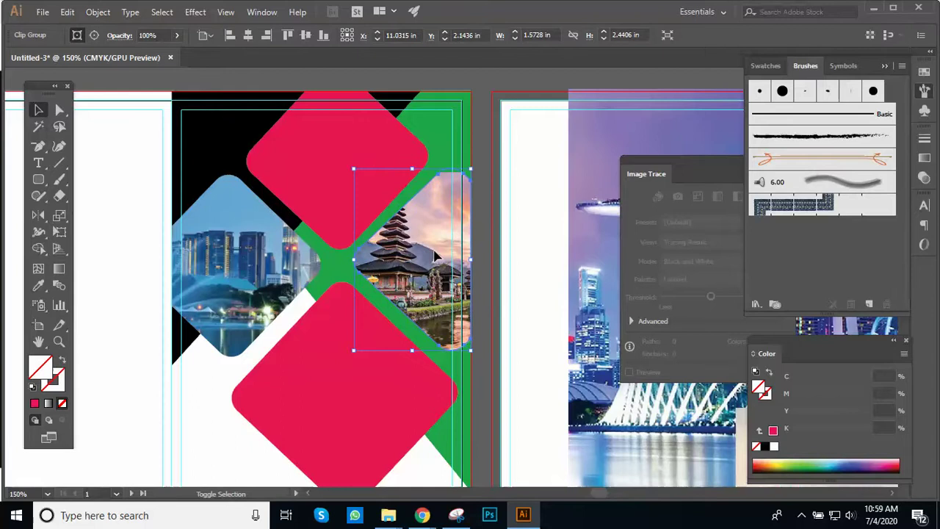
mouse_move(436, 255)
left_mouse_down()
mouse_move(444, 281)
mouse_move(451, 255)
left_mouse_up()
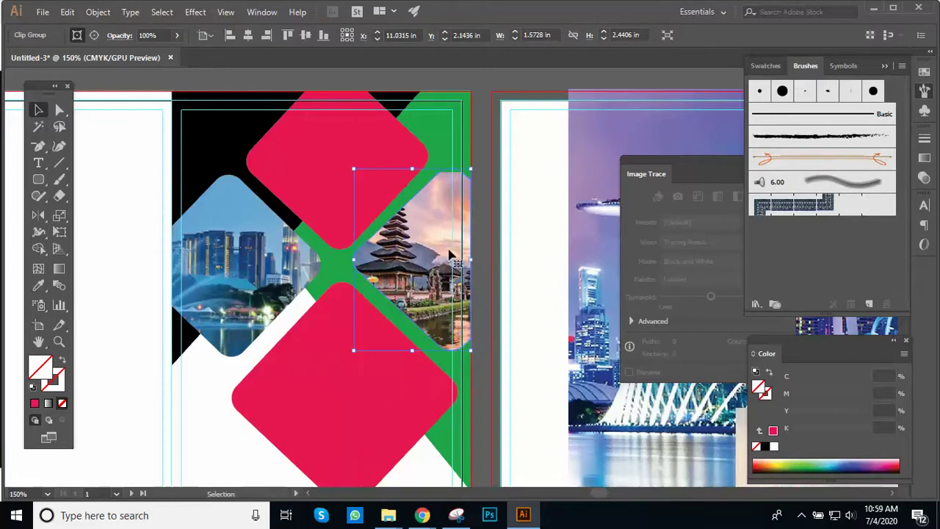
left_click(483, 250)
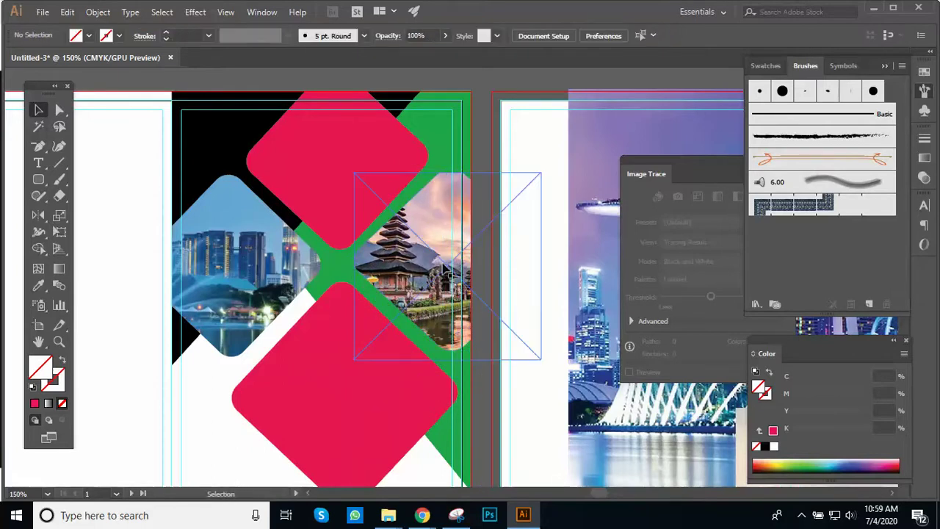
left_click_drag(448, 273, 454, 286)
key("ctrl+z")
left_click(487, 243)
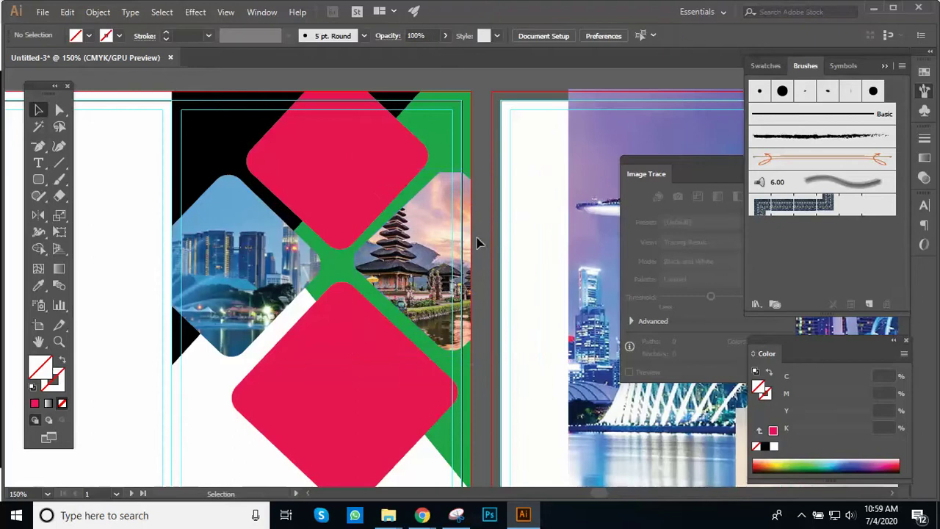
left_click(440, 237)
left_click(443, 242, "shift")
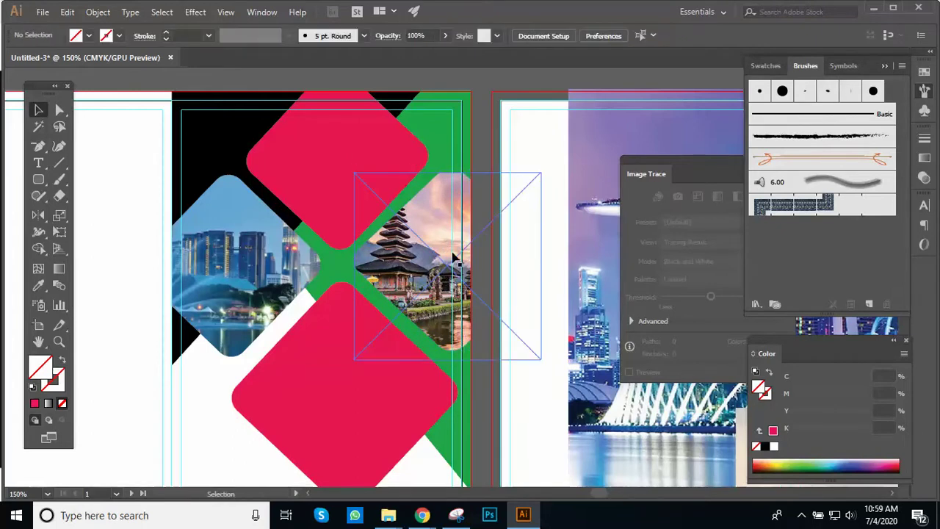
key("ctrl+z")
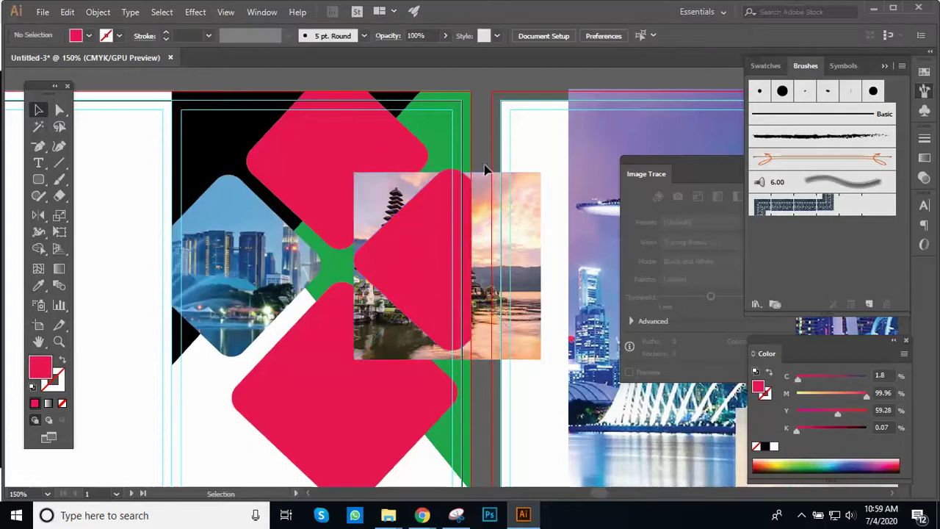
Step: Select the right diamond and temple photo together and make a clipping mask again
left_click(454, 238)
left_click(479, 185)
left_click(437, 260, "shift")
left_click(498, 241, "shift")
right_click(498, 241)
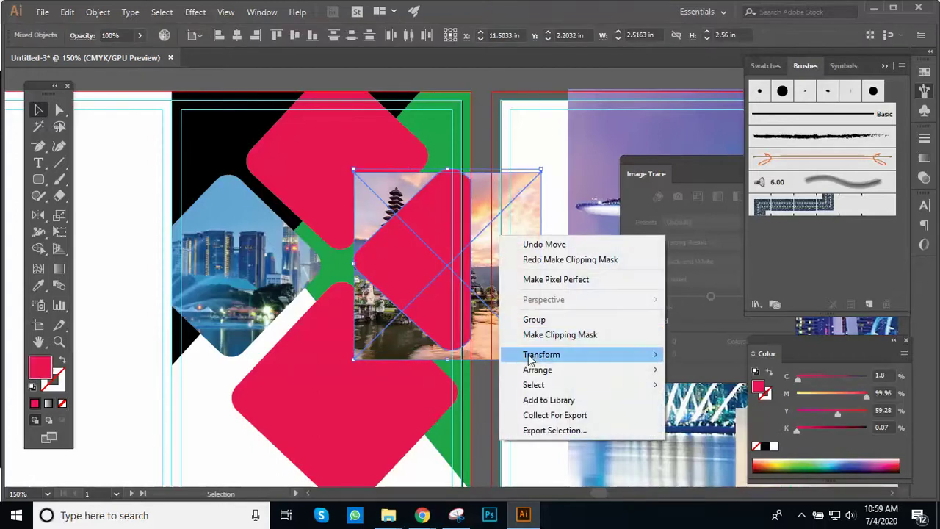
left_click(541, 335)
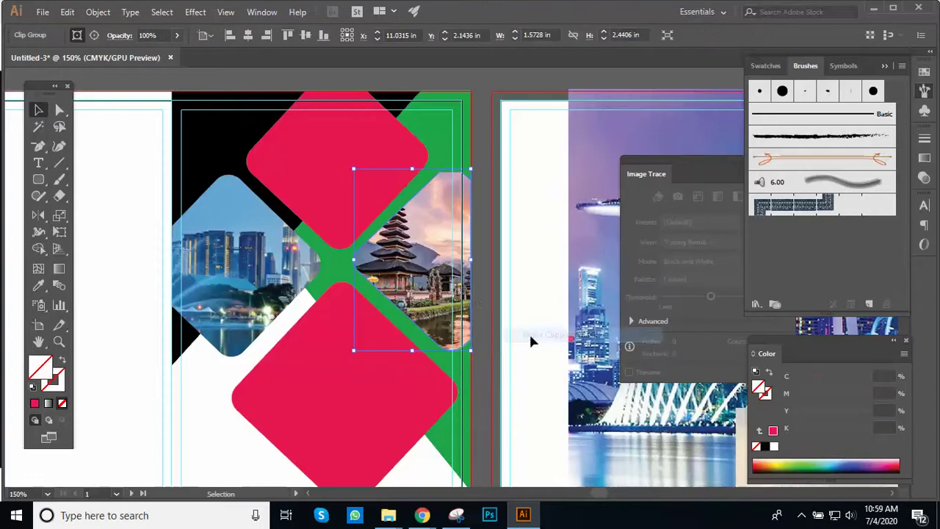
Step: Check the new clipped temple group by repeatedly selecting and deselecting it
left_click(482, 315)
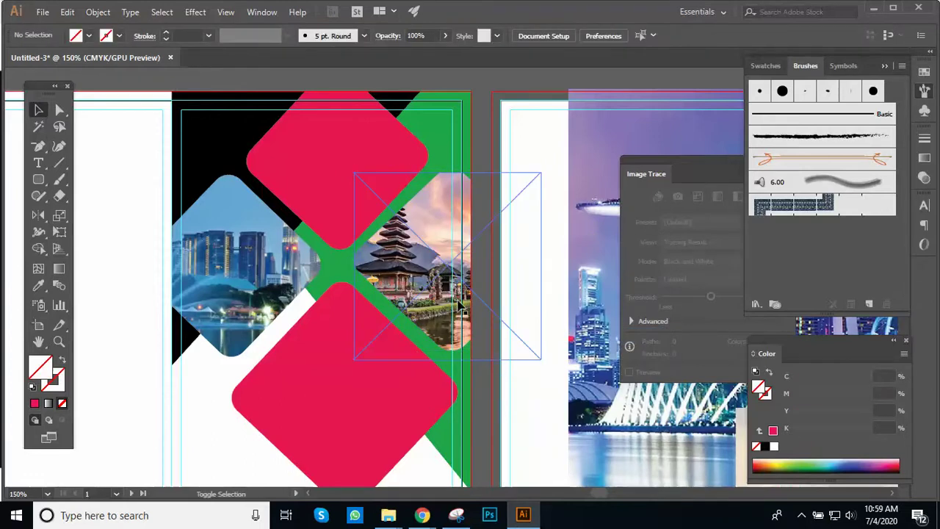
left_click(448, 271)
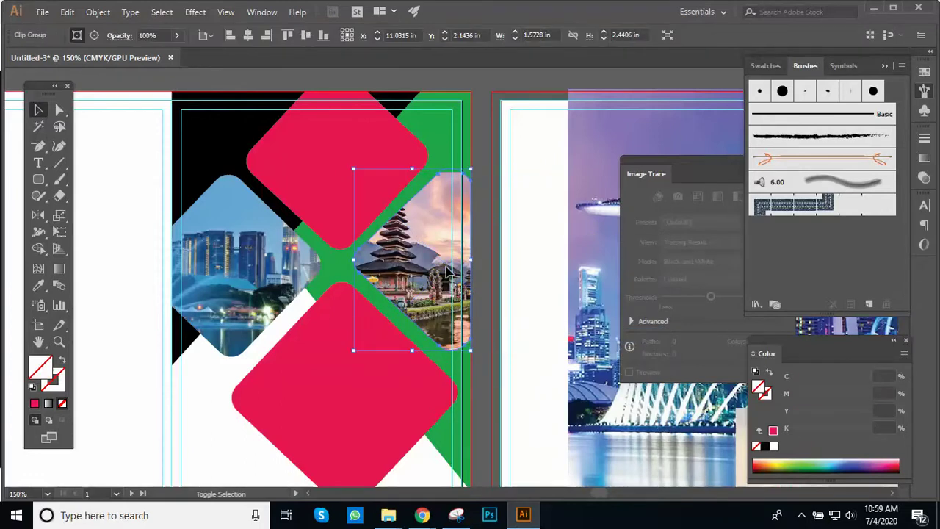
left_click(483, 285)
left_click(451, 283)
left_click(496, 334)
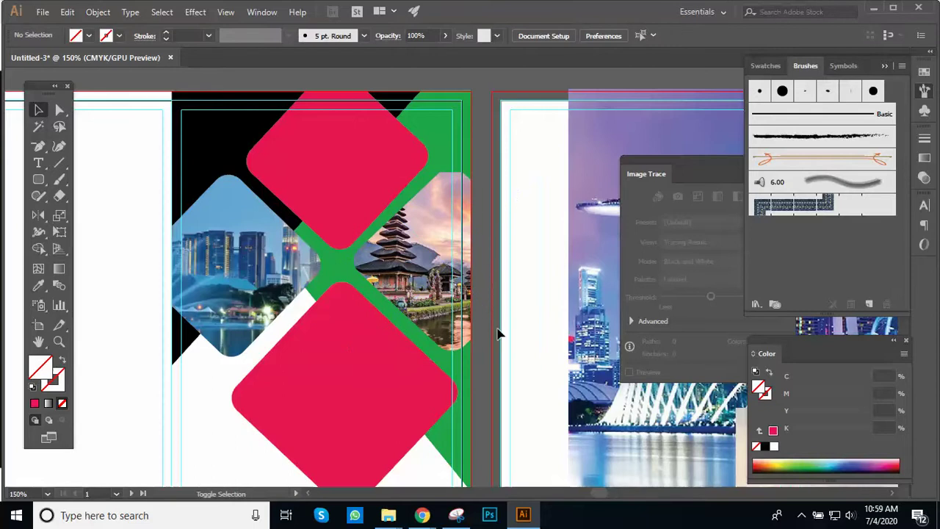
left_click(454, 268)
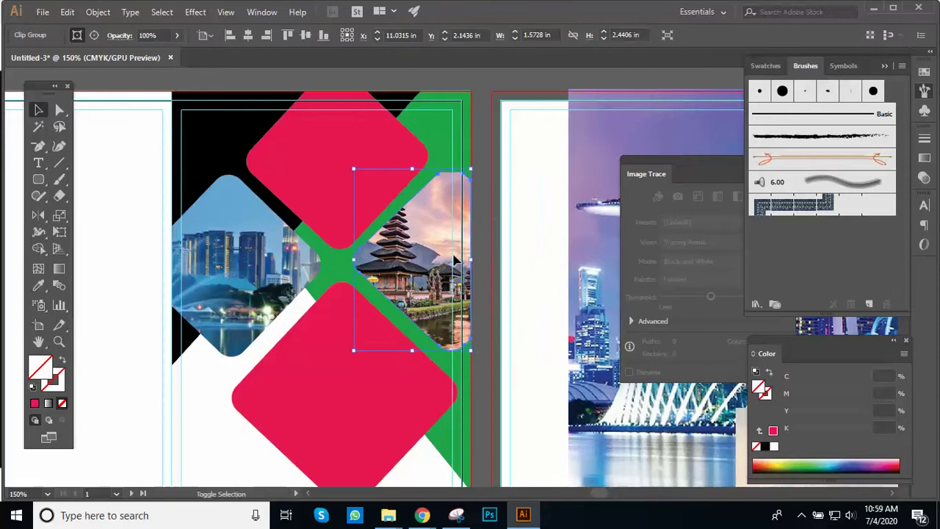
left_click(491, 270)
left_click(444, 261)
key("ctrl+z")
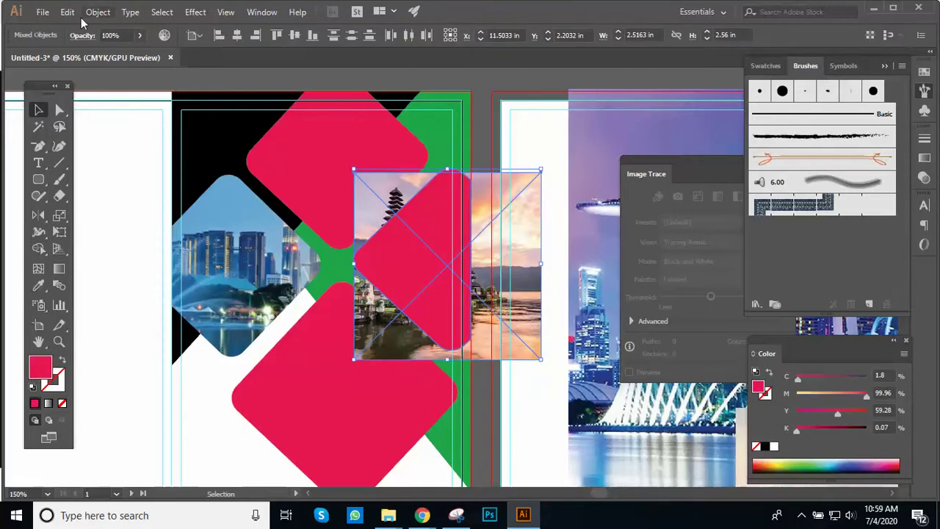
left_click(491, 151)
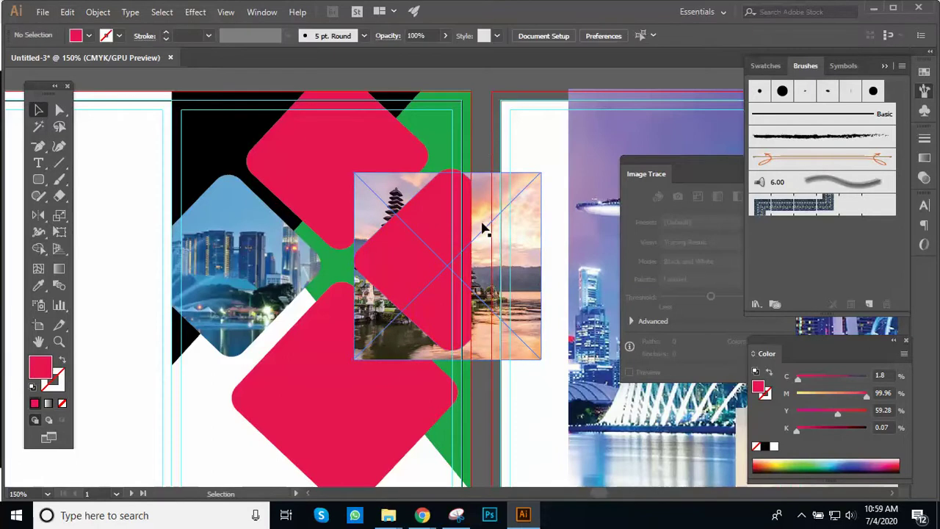
left_click(483, 227)
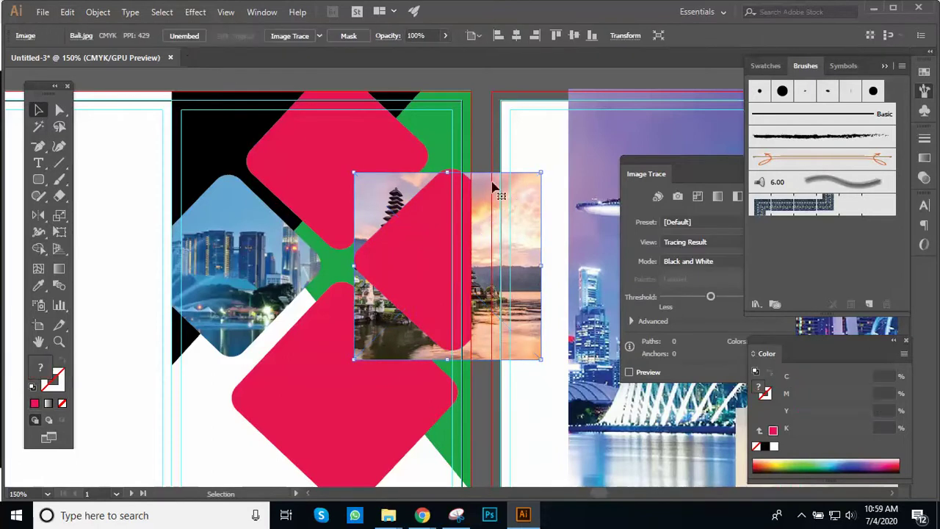
left_click(436, 269, "shift")
right_click(436, 268)
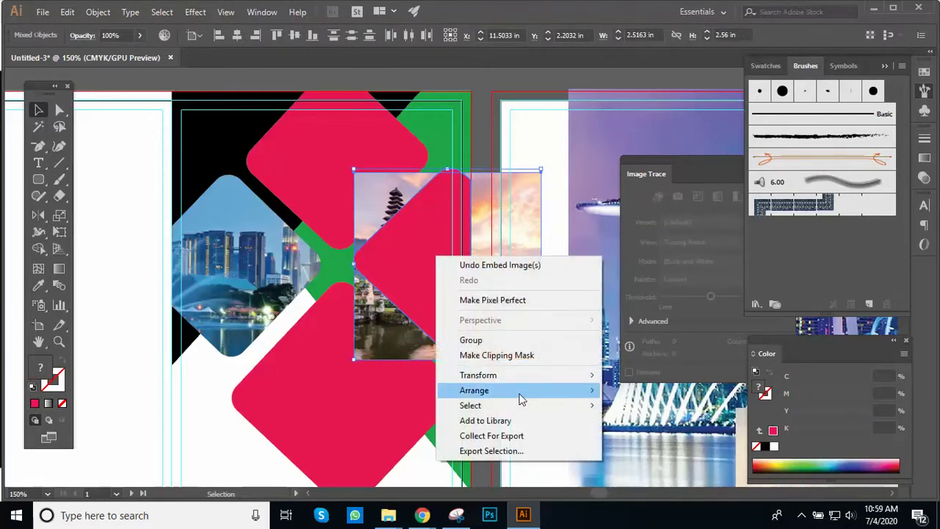
left_click(507, 360)
left_click(490, 235)
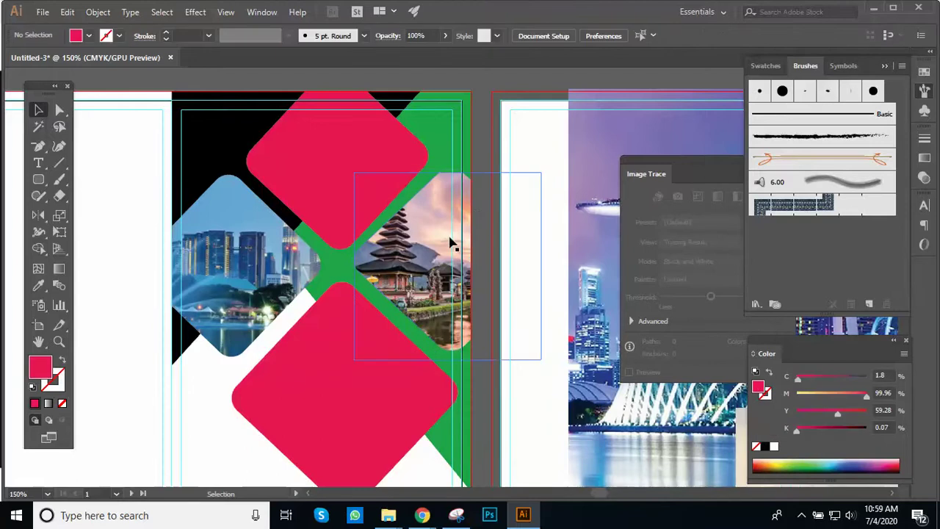
left_click(451, 243)
left_click(485, 250)
left_click(438, 255)
left_click(487, 254)
left_click(450, 257)
left_click(485, 238)
left_click(459, 216)
left_click(474, 217)
left_click(416, 250)
left_click(479, 245)
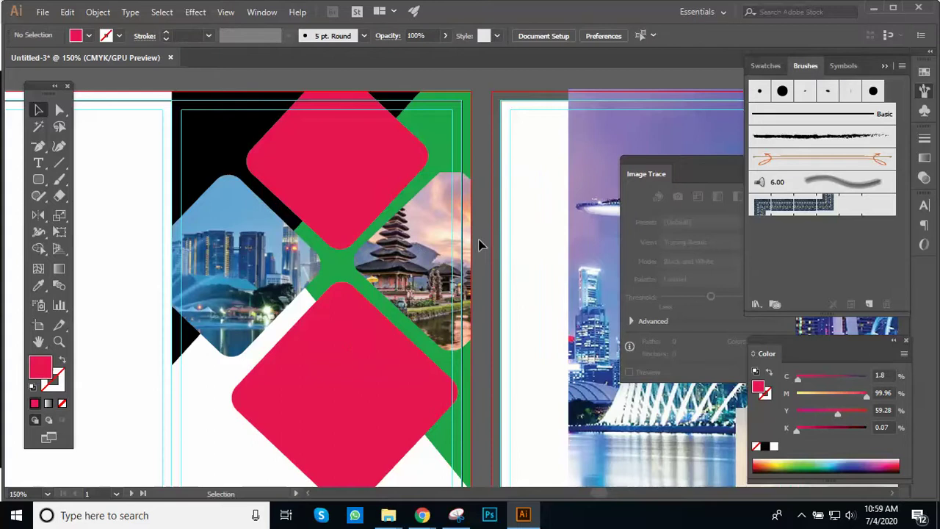
key("z")
Step: Move the Dubai photo toward the cover panel and embed it in the document
left_click(472, 227, "alt")
left_click(448, 257, "alt")
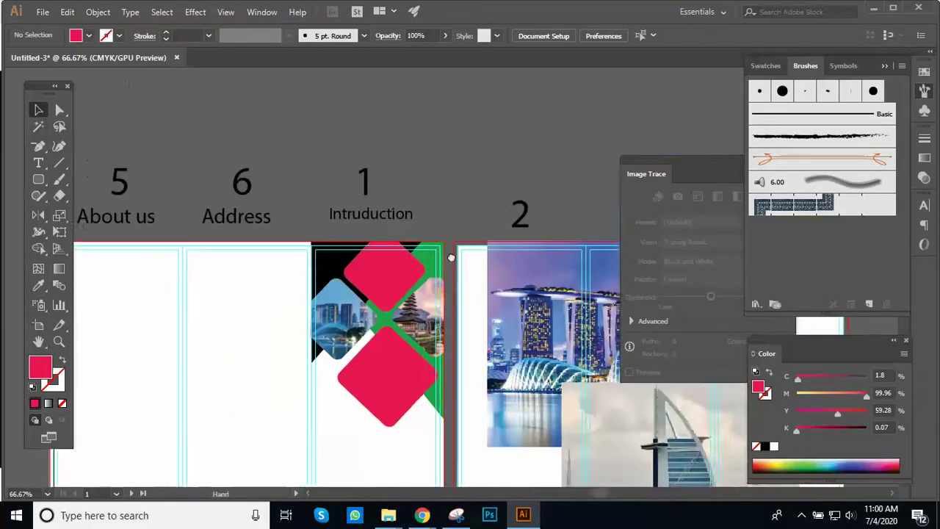
left_click(429, 289, "alt")
left_click(429, 289, "alt")
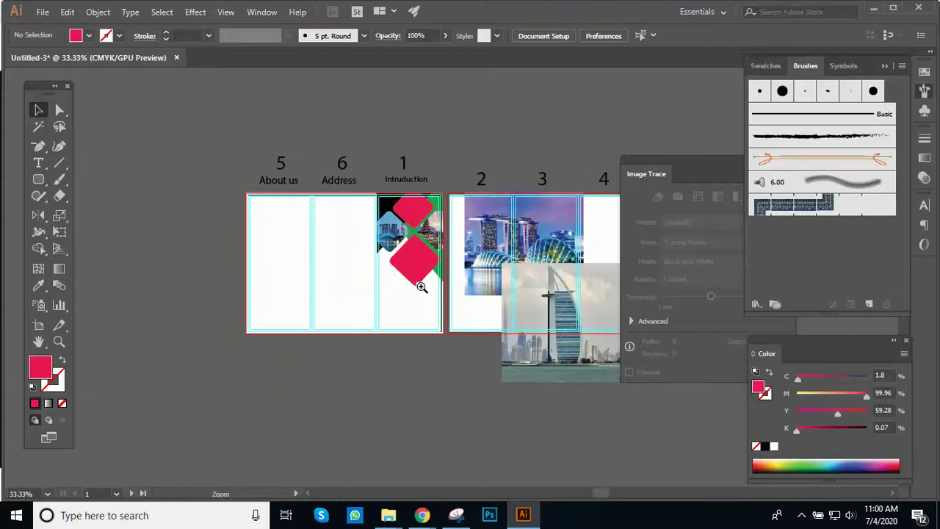
left_click(422, 285)
key("v")
left_click_drag(513, 385, 400, 367)
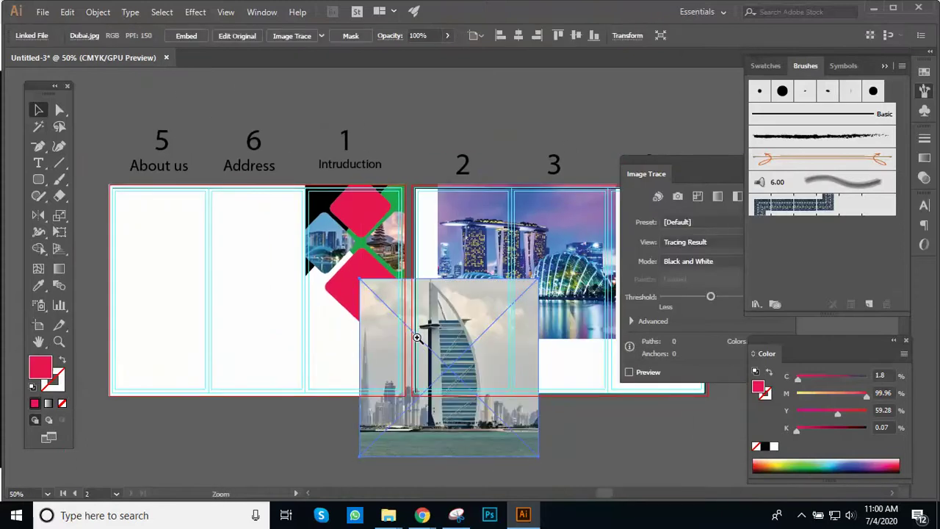
key("ctrl+1")
left_click_drag(489, 258, 343, 306)
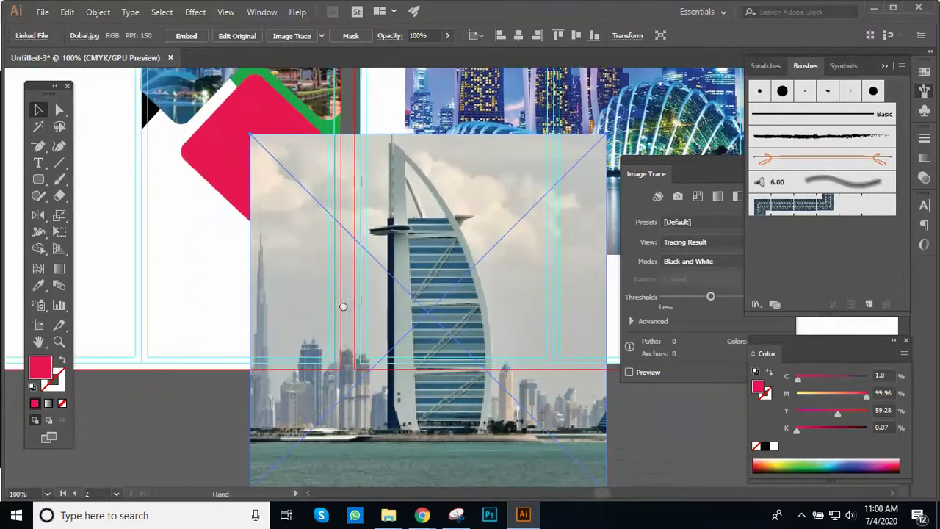
left_click(190, 37)
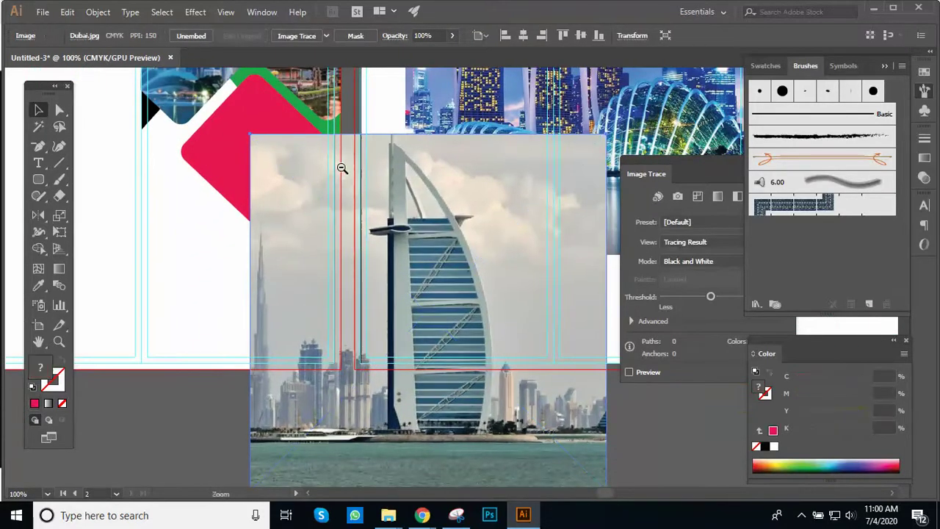
Step: Scale and position the Dubai photo over the lower pink diamond
key("ctrl+minus")
left_click_drag(533, 442, 401, 296)
left_click(376, 249)
left_click(377, 252)
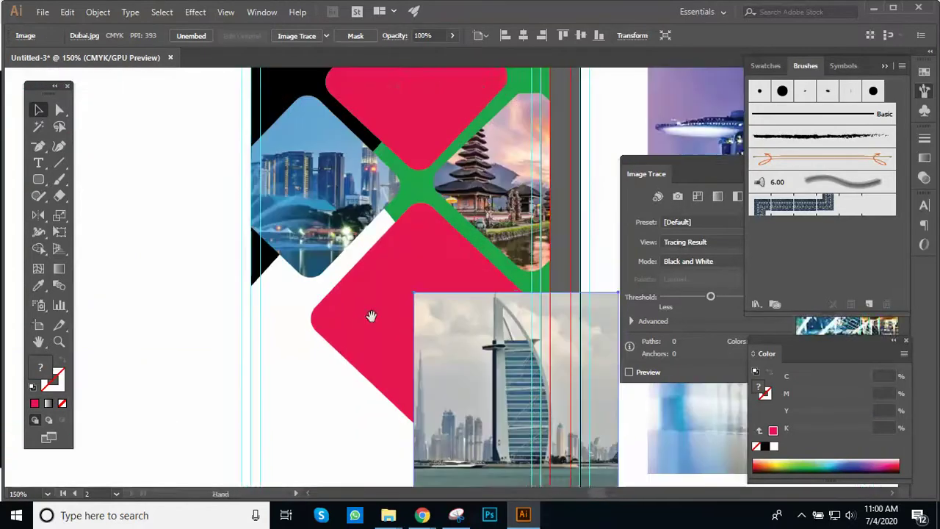
left_click_drag(498, 376, 382, 302)
left_click_drag(439, 346, 437, 314)
left_click_drag(506, 400, 524, 417)
left_click_drag(446, 351, 446, 330)
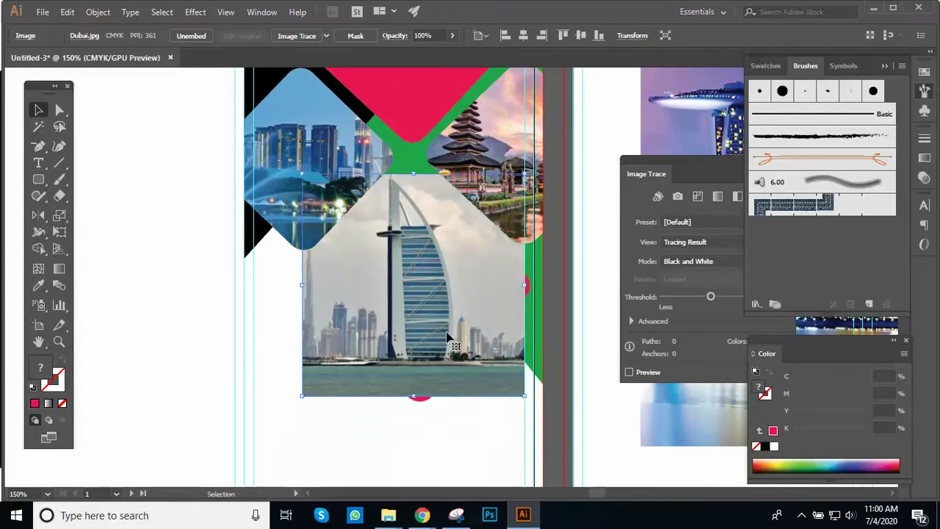
left_click_drag(519, 397, 535, 406)
left_click_drag(489, 358, 497, 365)
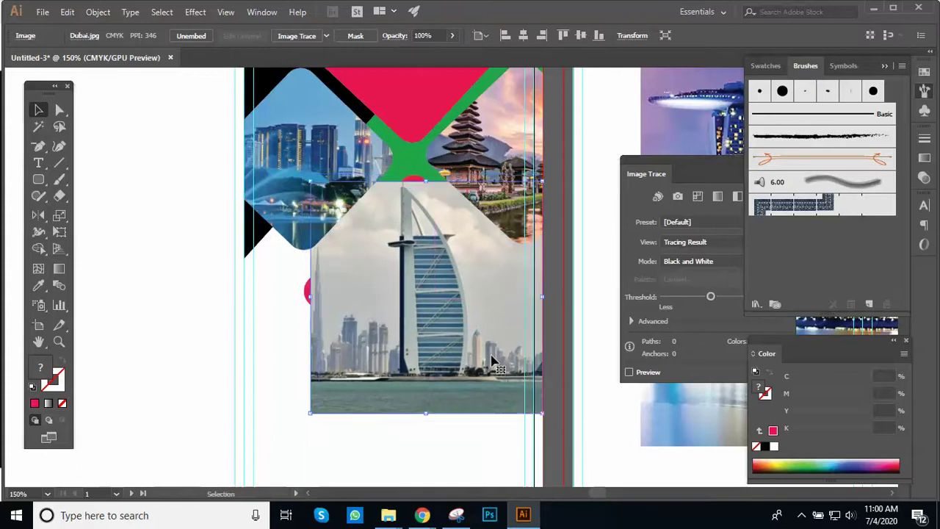
key("Up")
key("Up")
key("Up")
key("Up")
key("Up")
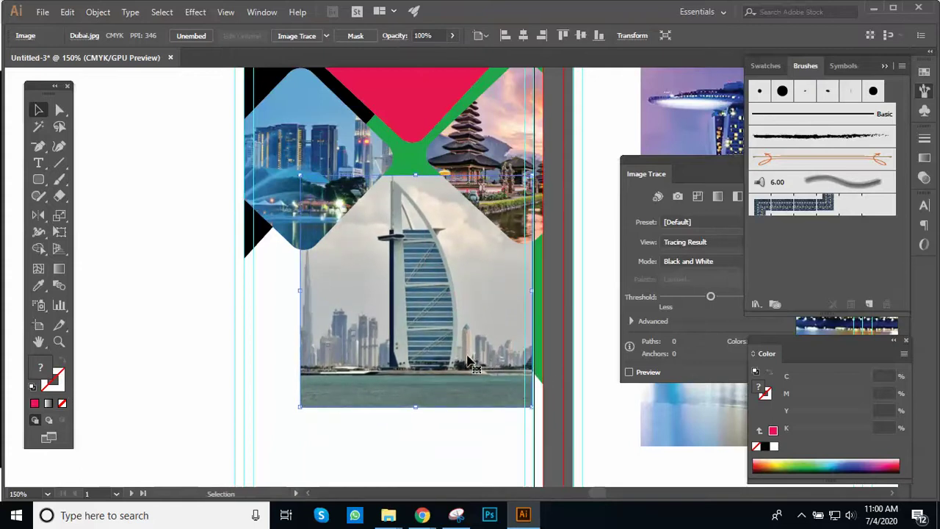
Step: Reveal the lower pink diamond and Bring it to Front above the Dubai photo
key("ctrl+minus")
key("ctrl+minus")
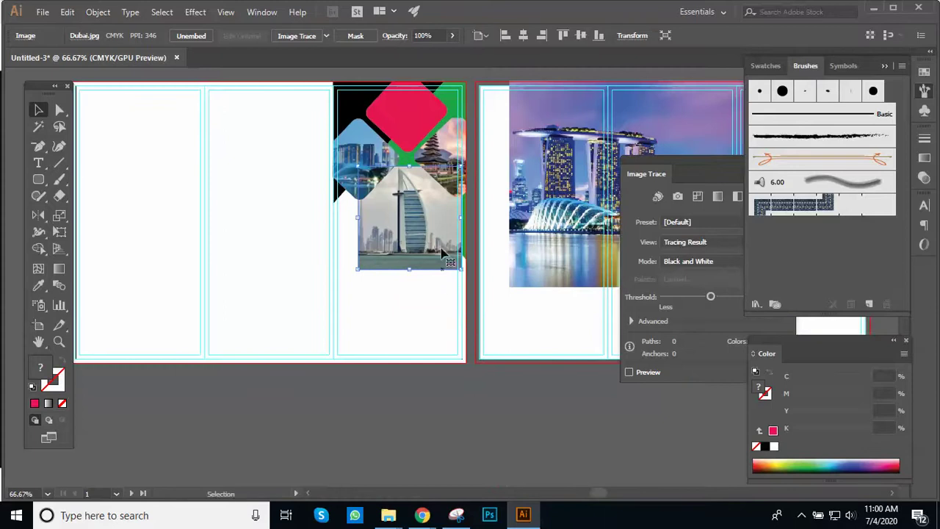
left_click(430, 275)
key("ctrl+z")
left_click(478, 267)
key("ctrl+plus")
key("ctrl+plus")
left_click_drag(342, 231, 338, 367)
right_click(277, 173)
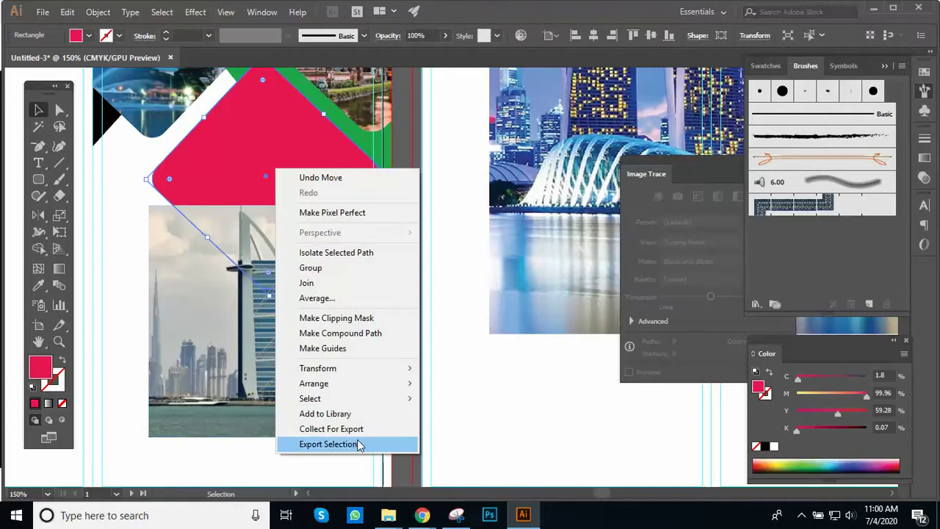
mouse_move(357, 385)
left_click(451, 384)
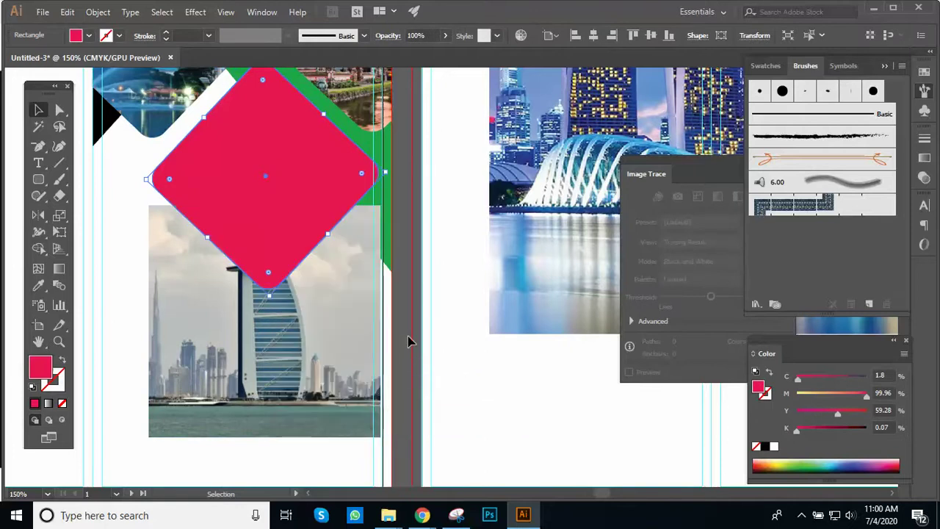
Step: Nudge the Dubai photo up so it sits squarely beneath the diamond
left_click(335, 331)
key("shift+Up")
key("shift+Up")
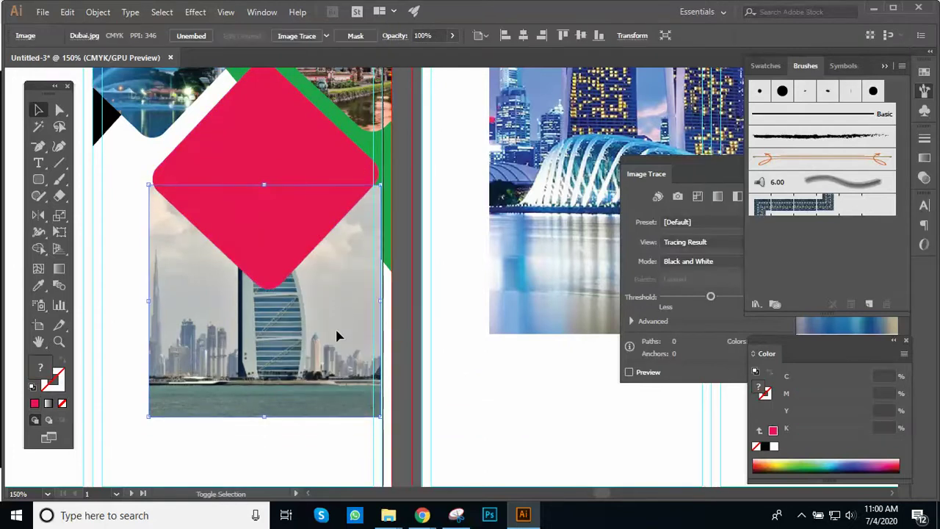
key("shift+Up")
key("shift+Up")
key("shift+Up")
key("shift+Up")
key("shift+Up")
key("shift+Up")
key("shift+Up")
key("shift+Up")
key("shift+Up")
key("shift+Up")
key("shift+Up")
key("shift+Up")
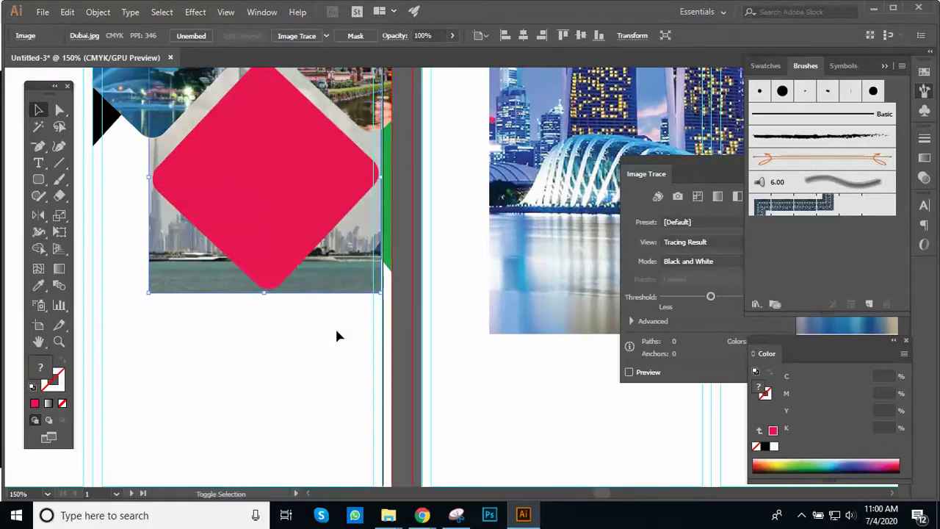
key("shift+Up")
key("shift+Down")
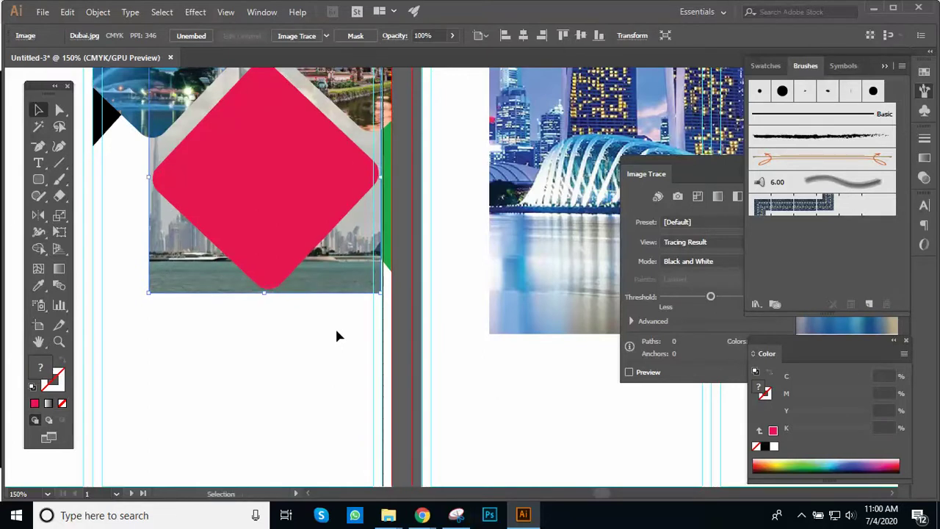
key("ctrl+minus")
left_click_drag(382, 250, 377, 338)
scroll(397, 298, "up", 2)
scroll(397, 298, "right", 4)
scroll(406, 286, "down", 2)
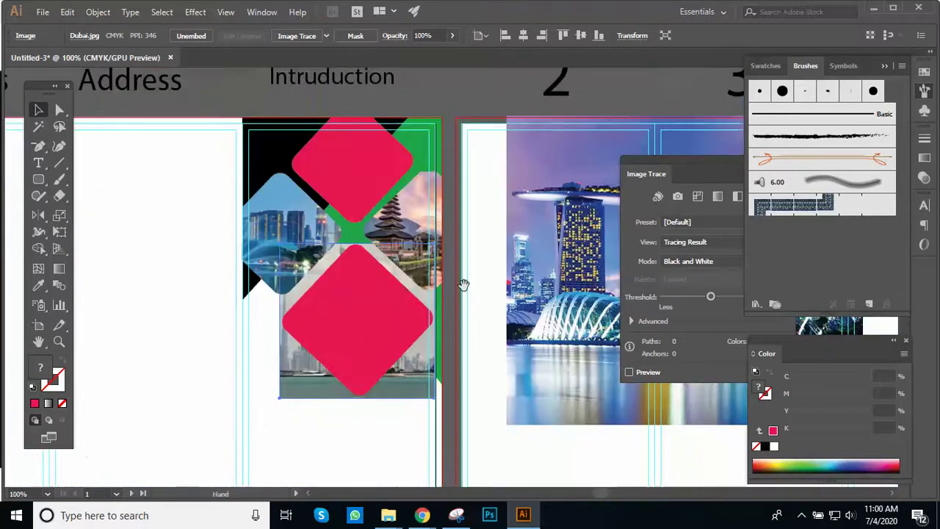
scroll(407, 286, "right", 3)
Step: Select the Dubai photo and diamond together and make a clipping mask
left_click(347, 408)
left_click(348, 402)
left_click(311, 361, "shift")
right_click(309, 370)
left_click(369, 250)
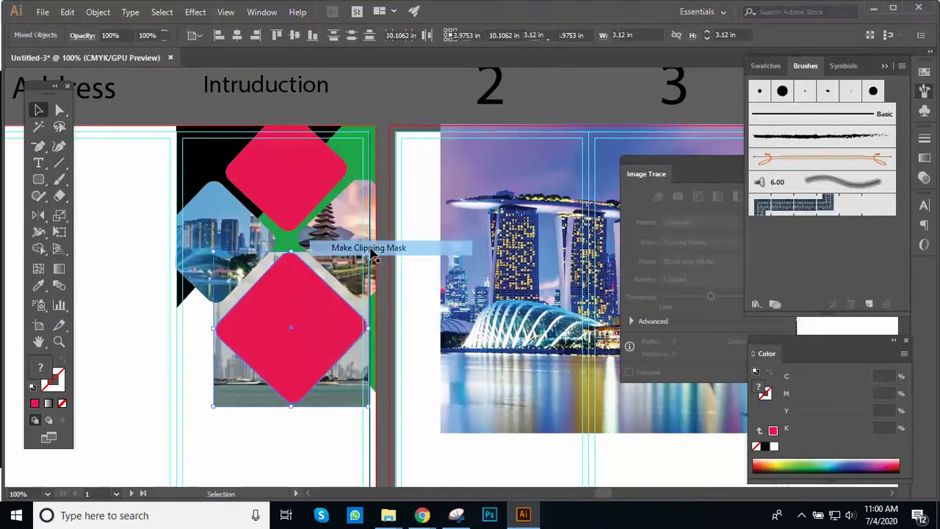
left_click(392, 378)
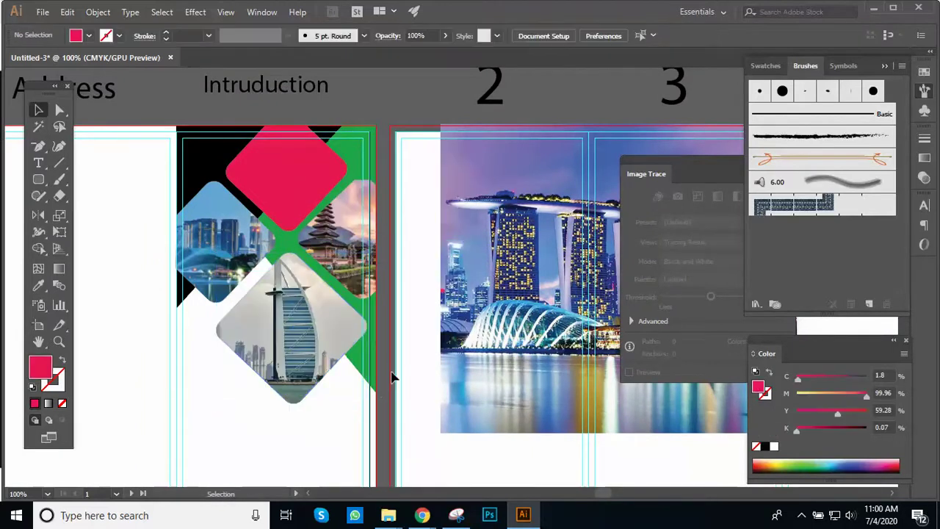
Step: Place the Singapore photo over the top diamond and bring the diamond to the front
scroll(392, 378, "up", 2)
left_click_drag(500, 362, 273, 297)
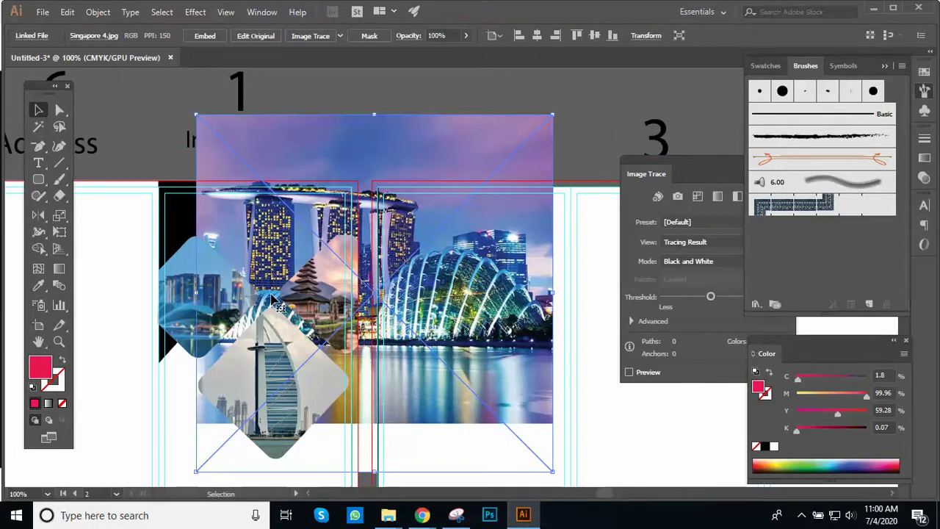
left_click_drag(454, 272, 540, 295)
left_click(242, 235)
right_click(242, 235)
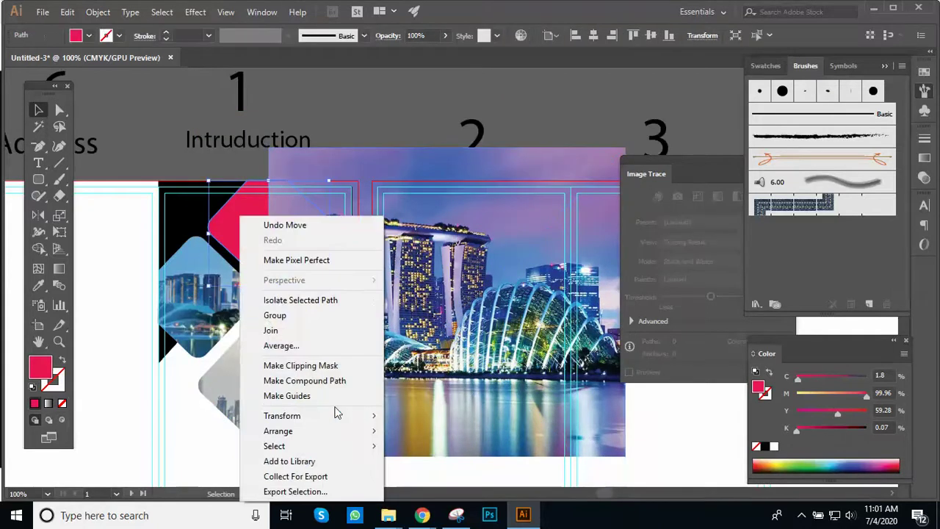
mouse_move(357, 431)
left_click(410, 429)
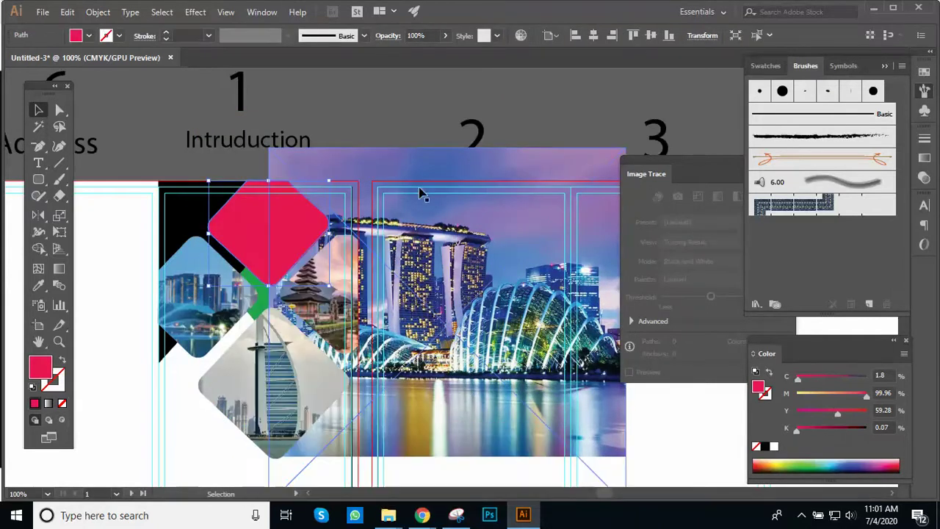
Step: Shrink the Singapore photo to about a third and embed it
key("ctrl+shift+a")
key("ctrl+equal")
scroll(397, 230, "down", 3)
left_click(398, 230, "alt")
left_click(398, 230, "alt")
left_click(577, 392)
left_click_drag(617, 454, 467, 300)
key("ctrl+equal")
key("ctrl+equal")
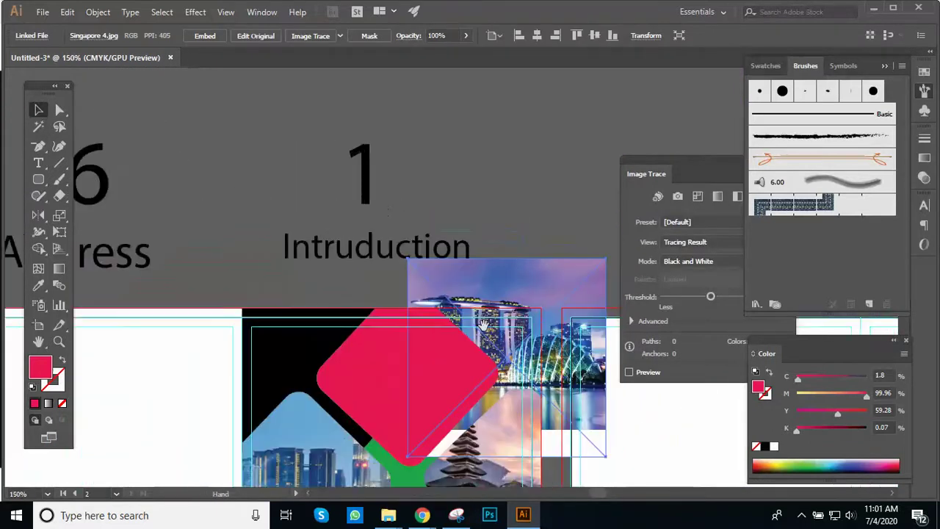
left_click(206, 37)
Step: Fine-tune the Singapore photo's size and position beneath the top diamond
left_click(464, 343)
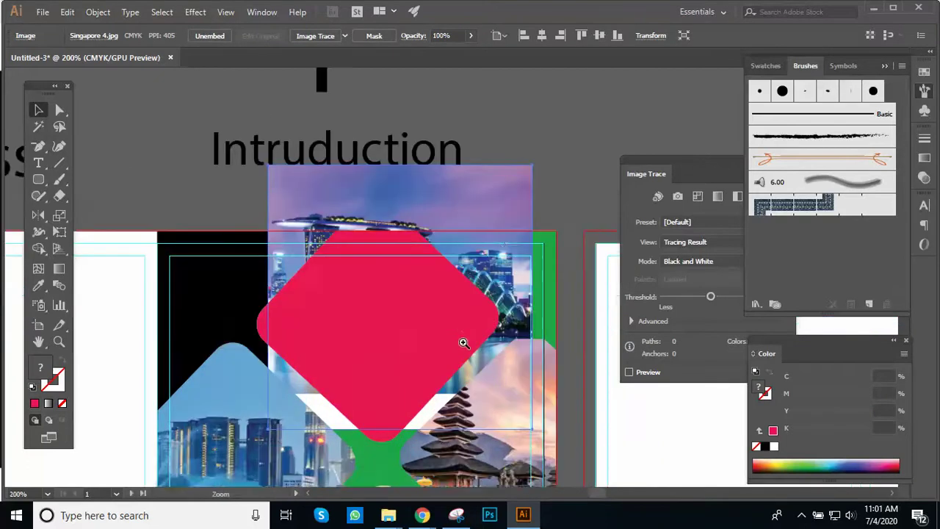
scroll(463, 343, "up", 1)
scroll(501, 229, "down", 2)
left_click_drag(501, 229, 486, 241)
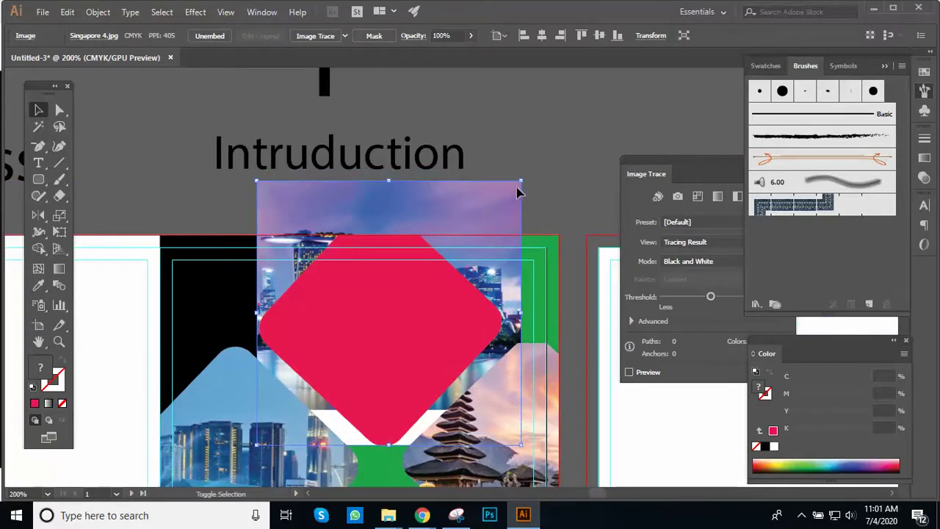
left_click_drag(518, 184, 535, 213)
key("Left")
key("Left")
key("Left")
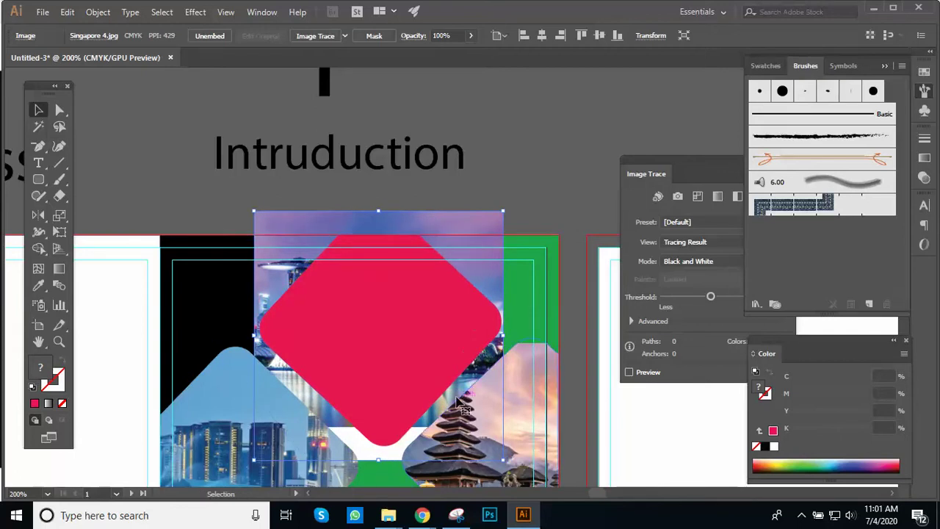
key("shift+Down")
key("shift+Up")
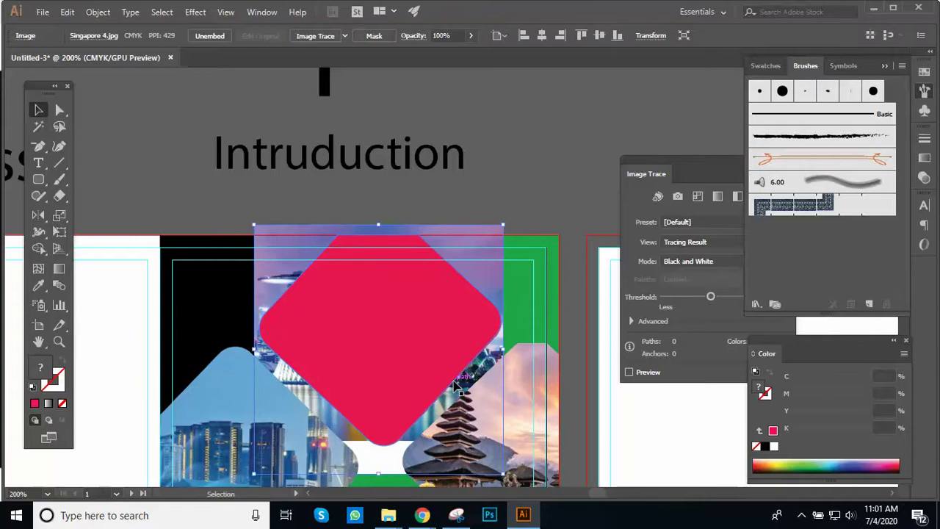
key("Down")
key("Down")
key("Down")
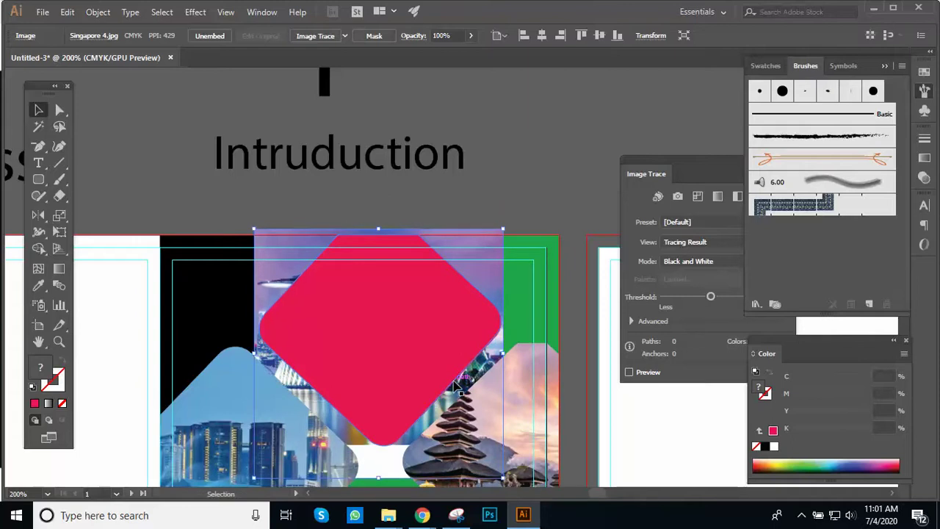
Step: Clip the Singapore photo to the top diamond with Make Clipping Mask
left_click(405, 346, "shift")
right_click(404, 346)
left_click(517, 235)
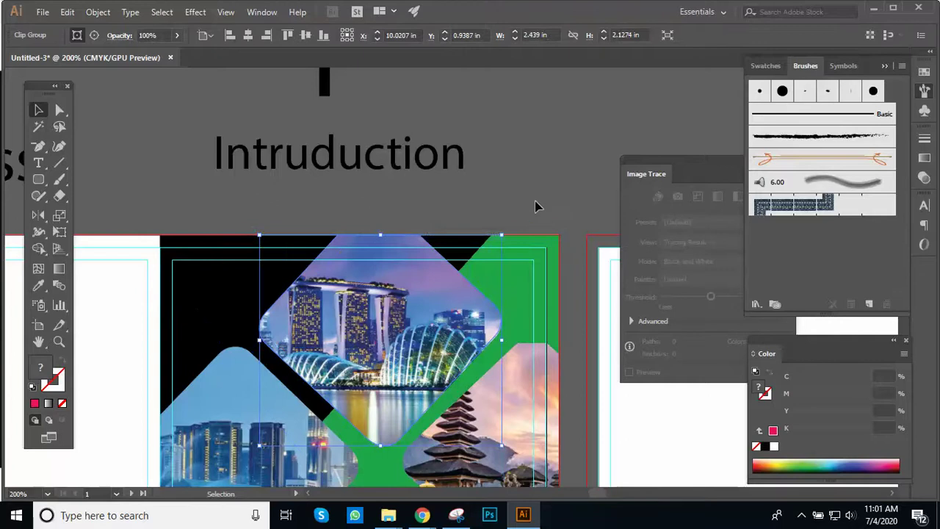
left_click(522, 216)
key("ctrl+minus")
key("ctrl+minus")
left_click_drag(485, 338, 515, 192)
left_click(294, 323)
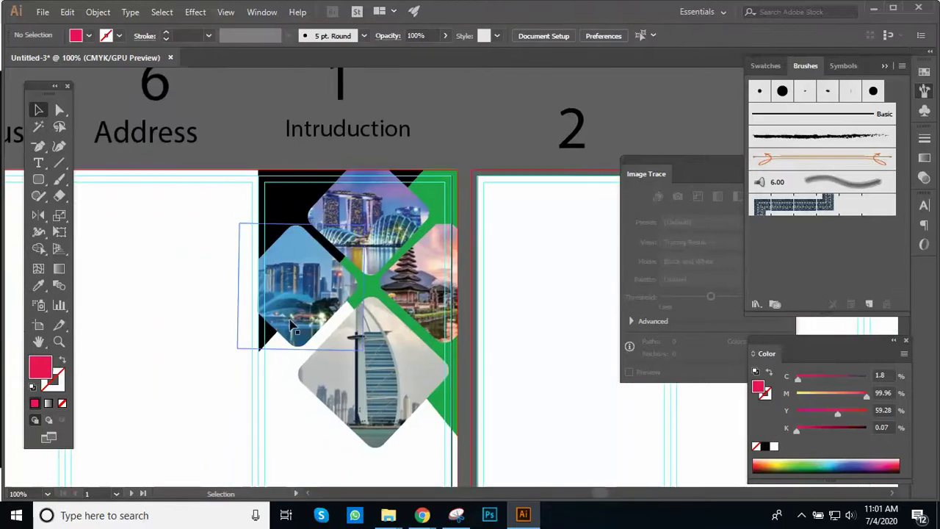
key("ctrl+plus")
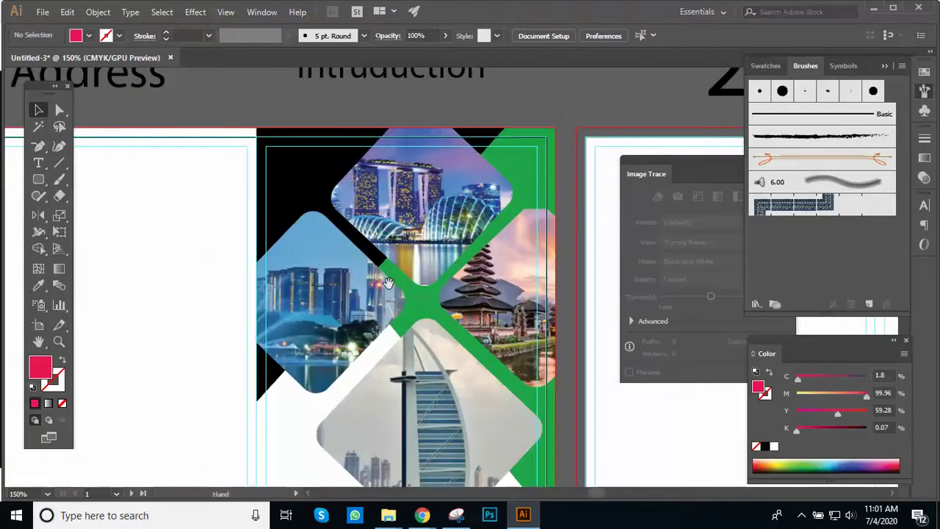
left_click(409, 268)
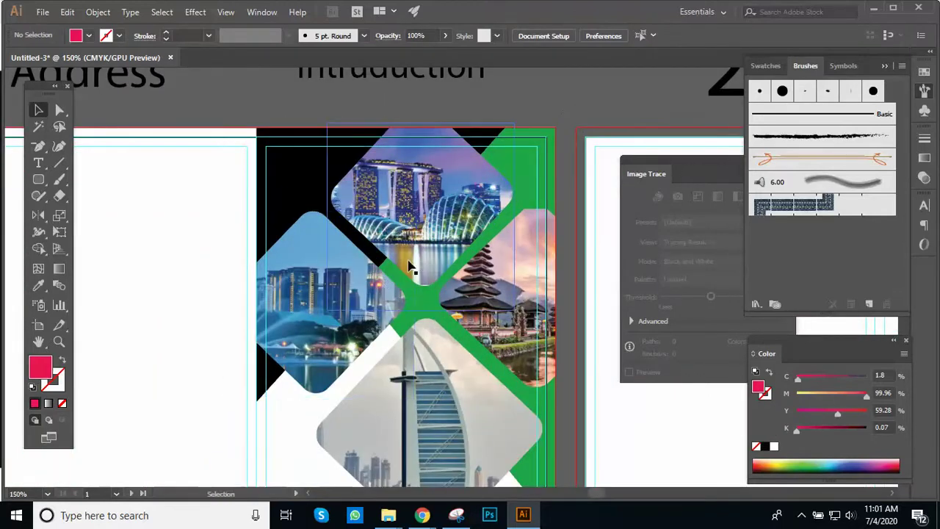
key("ctrl+space")
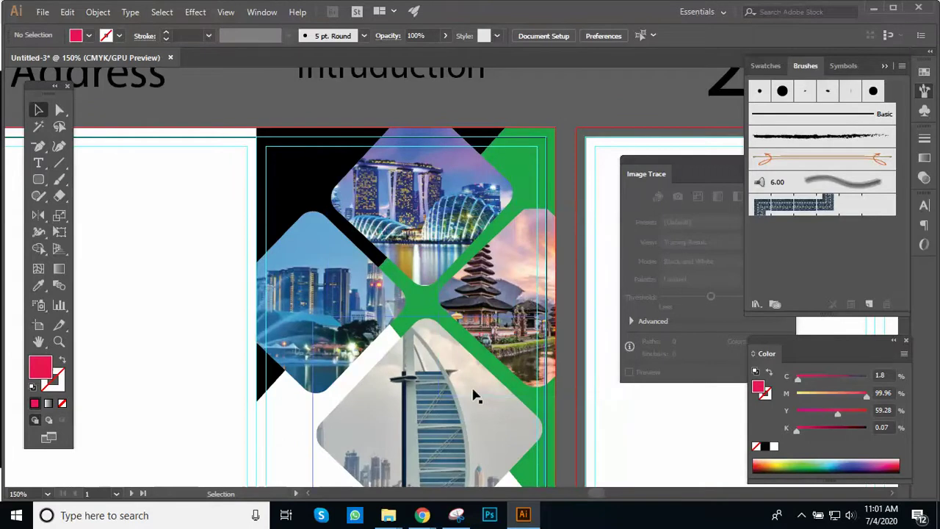
left_click(457, 384, "ctrl+alt")
left_click(457, 383, "ctrl+alt")
left_click_drag(458, 279, 476, 340)
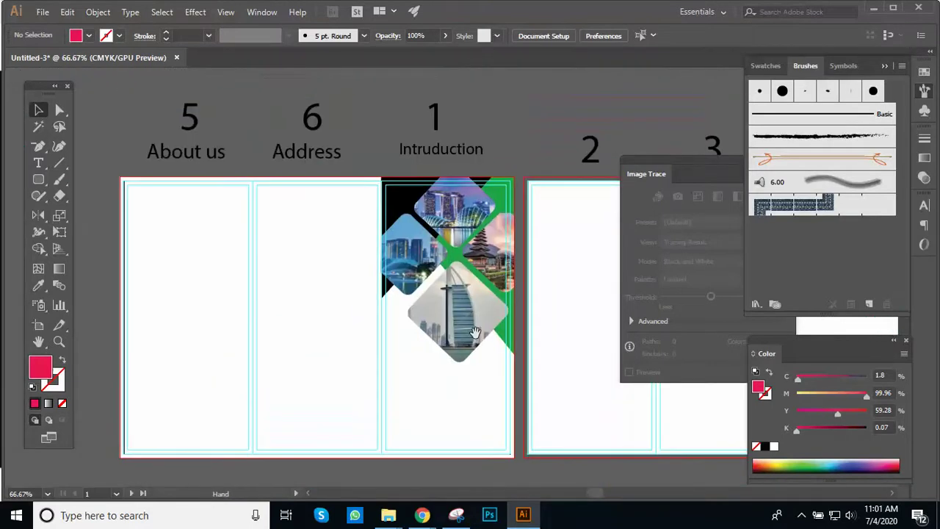
left_click(436, 294, "ctrl")
left_click_drag(439, 295, 442, 331)
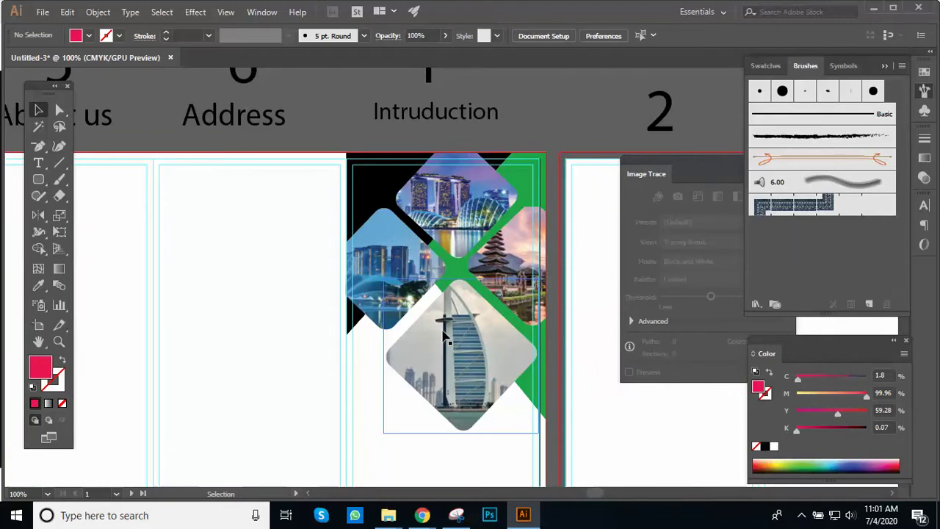
left_click_drag(526, 378, 522, 264)
left_click_drag(487, 316, 497, 250)
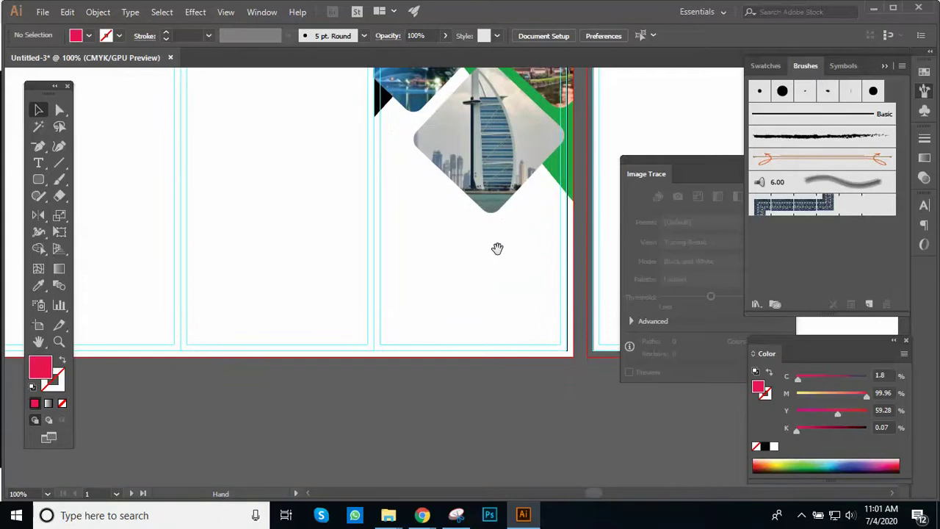
key("ctrl+plus")
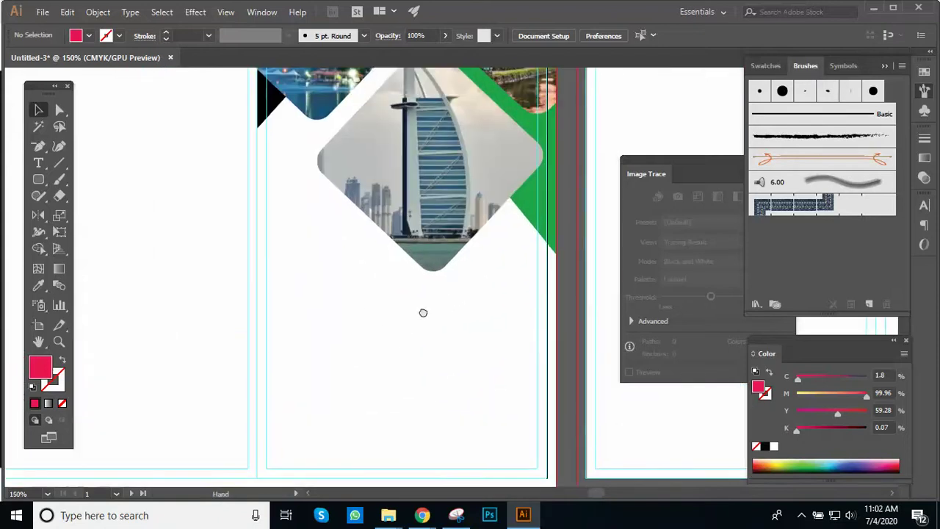
left_click_drag(423, 313, 445, 286)
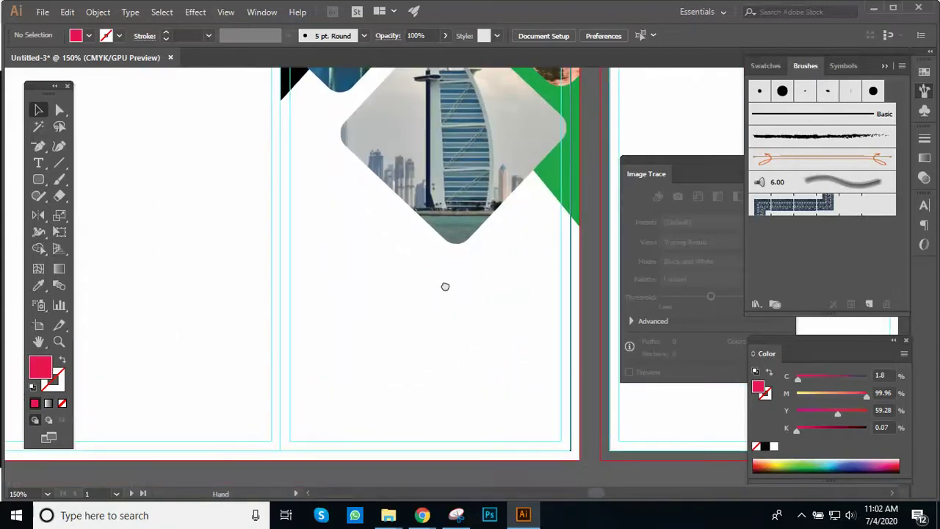
Step: Type the heading 'TRAVEL AGENCY' below the Dubai diamond
left_click(39, 162)
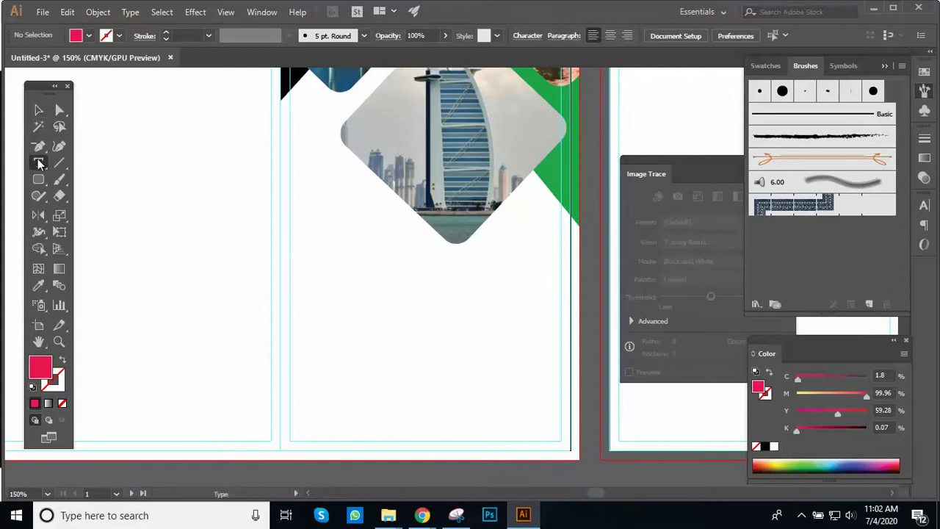
left_click(306, 360)
type("Travel")
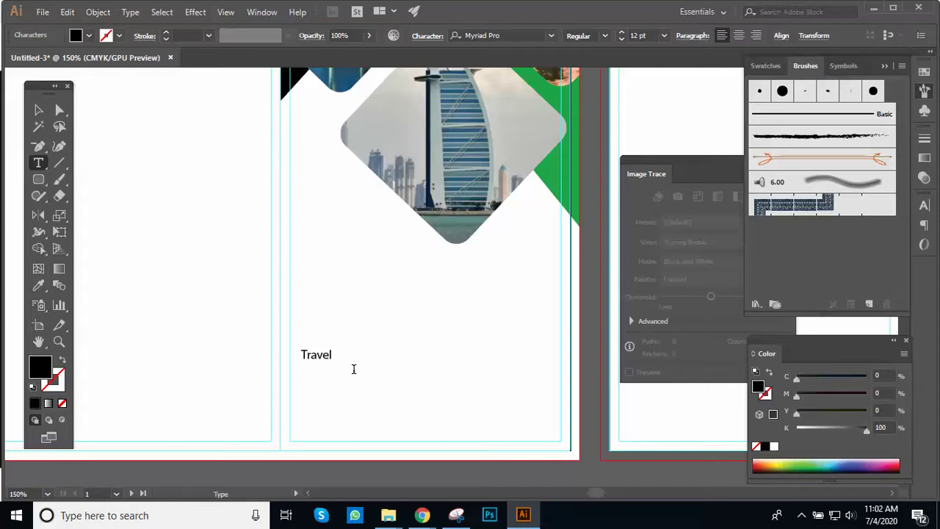
key("Escape")
left_click(353, 375, "ctrl")
key("BackSpace")
key("BackSpace")
key("BackSpace")
key("BackSpace")
key("BackSpace")
key("BackSpace")
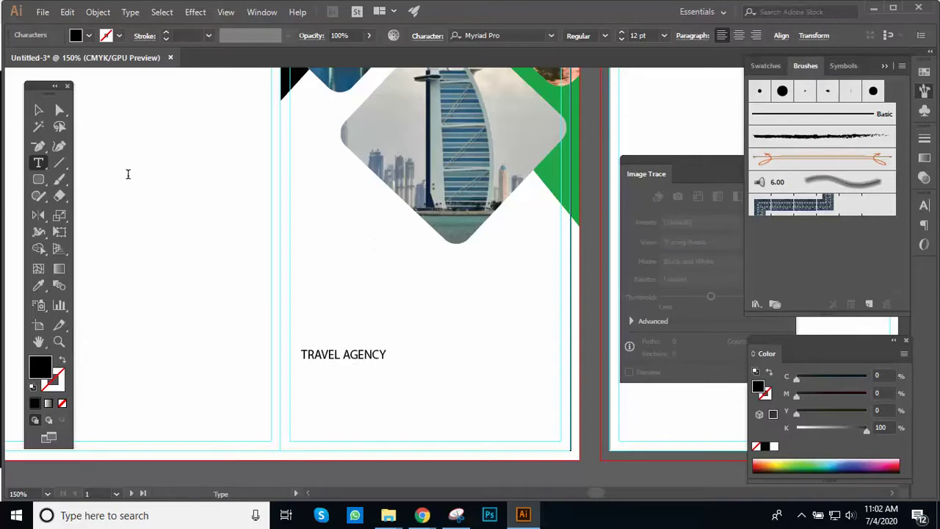
left_click(39, 110)
Step: Colour the TRAVEL AGENCY title green by sampling the triangle with the Eyedropper
left_click_drag(377, 332, 243, 449)
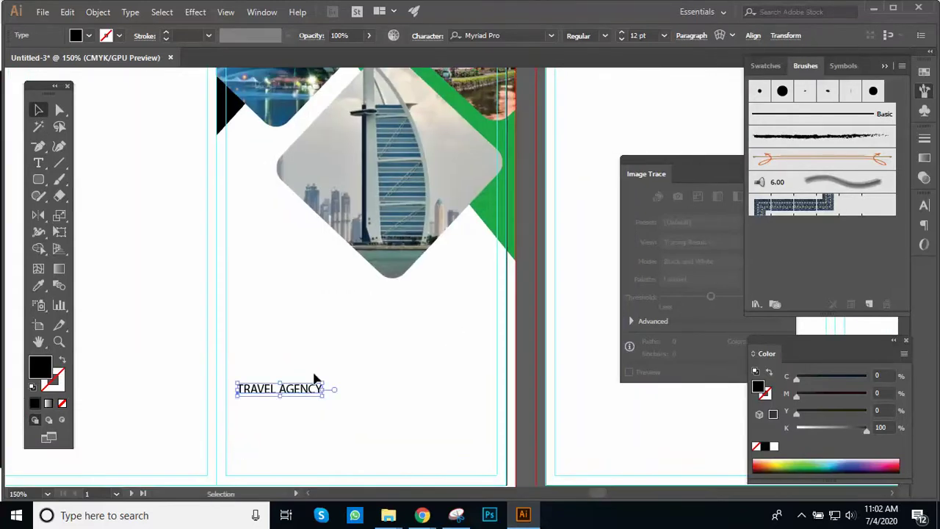
key("i")
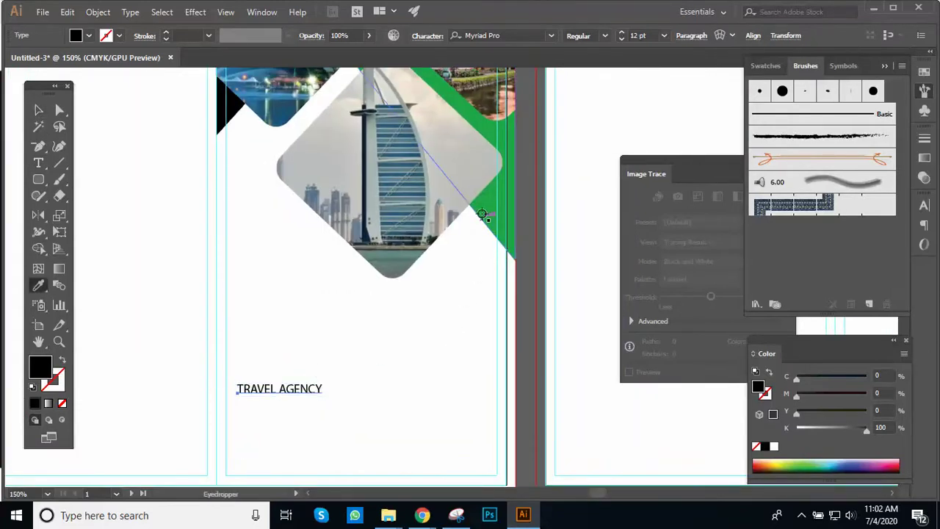
left_click(486, 216)
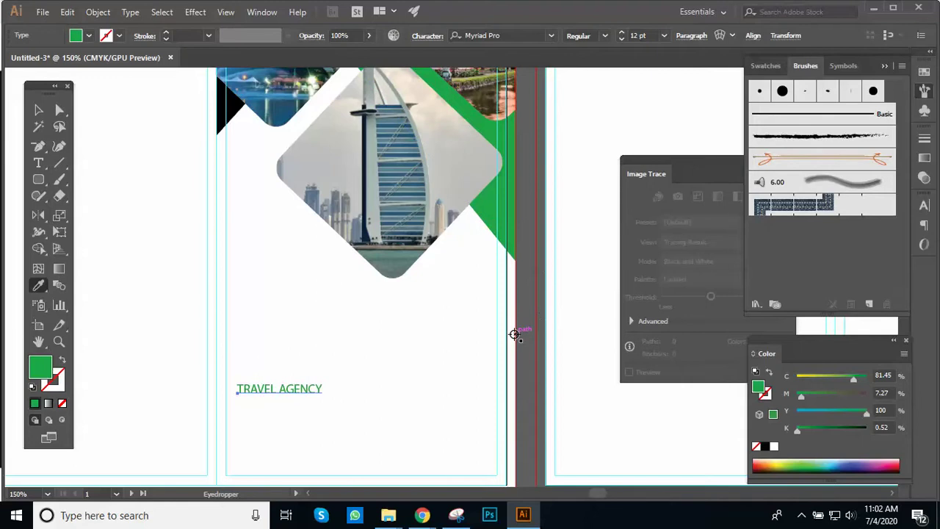
key("v")
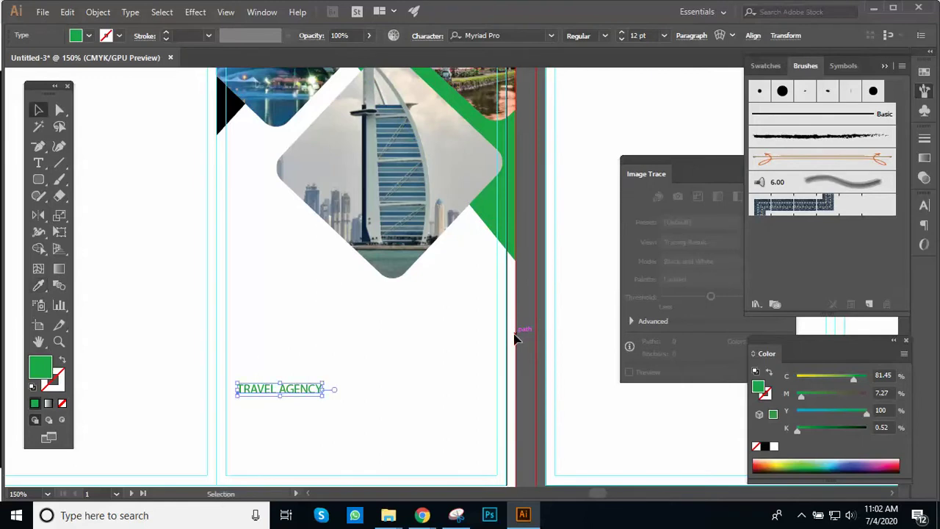
key("ctrl+equal")
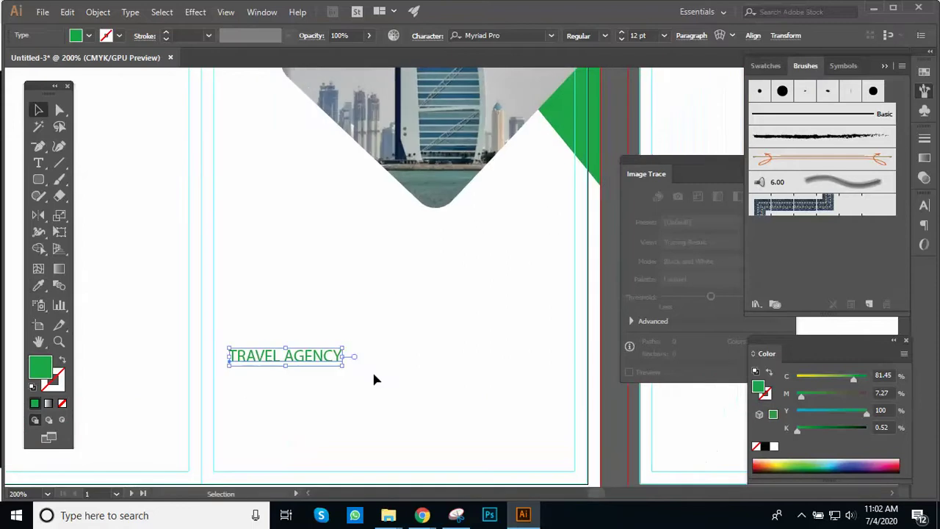
Step: Scale the TRAVEL AGENCY title to 27.91 pt and nudge it up-left
left_click_drag(344, 371, 489, 424)
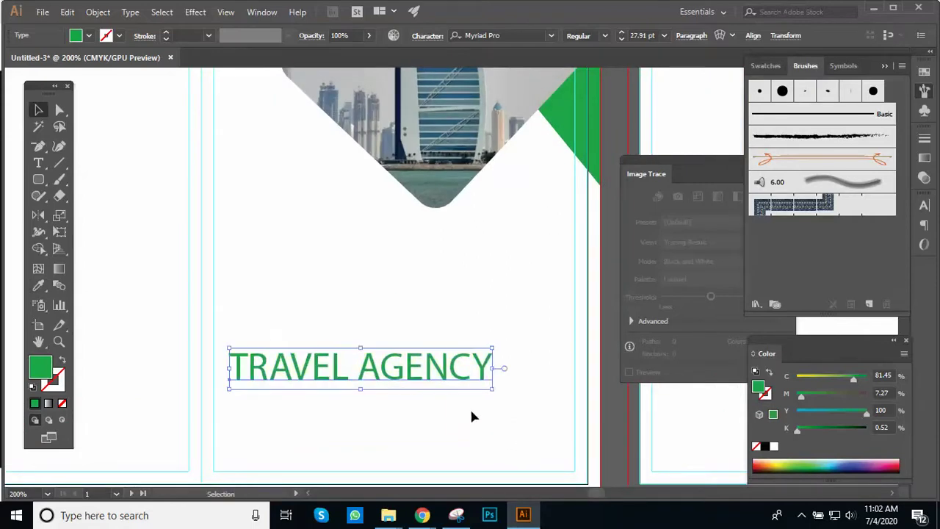
key("ctrl+minus")
left_click_drag(399, 363, 351, 452)
left_click_drag(445, 160, 470, 130)
mouse_move(392, 377)
left_mouse_down()
mouse_move(377, 360)
mouse_move(382, 372)
left_mouse_up()
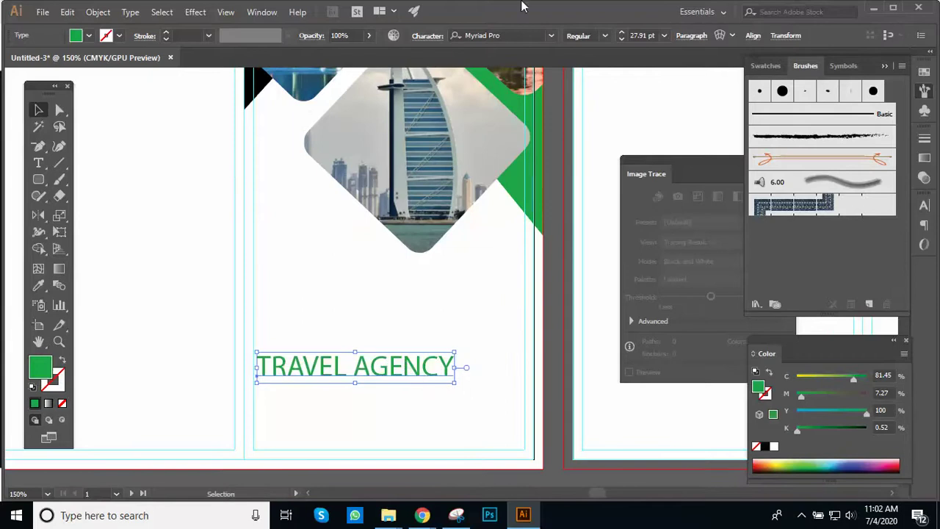
Step: Set the title's font to Arial Bold
left_click(502, 36)
type("A")
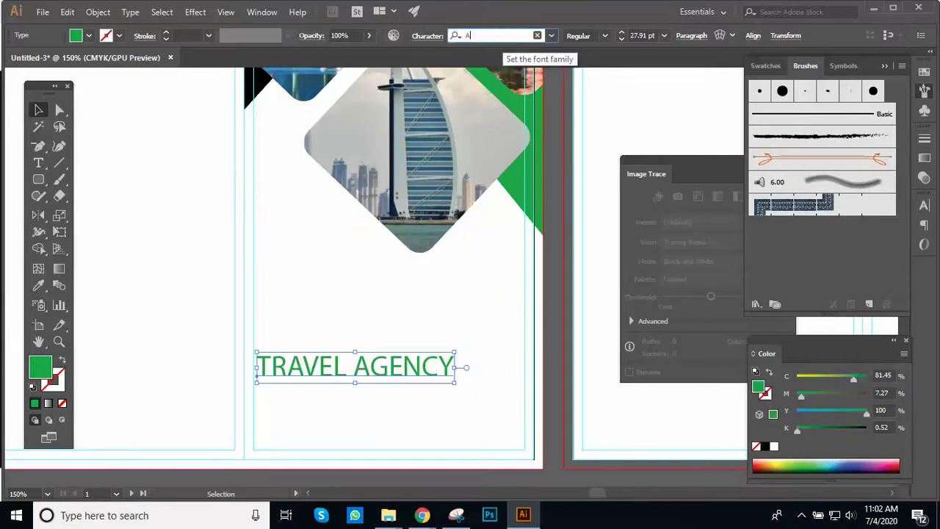
type("ri")
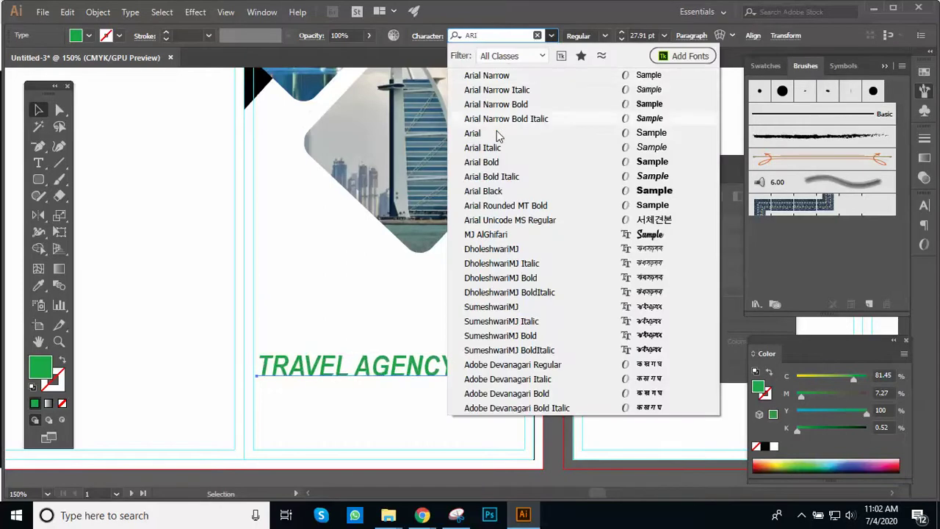
left_click(674, 133)
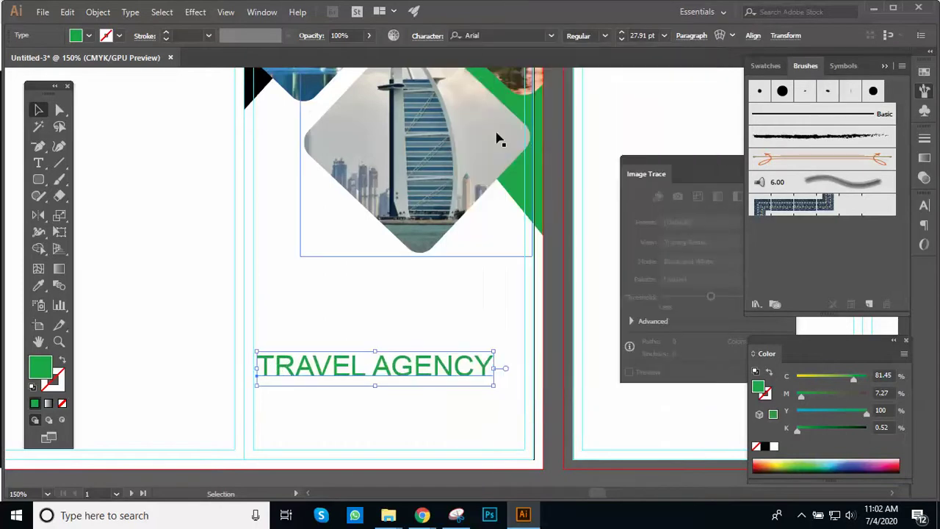
left_click(604, 36)
key("Escape")
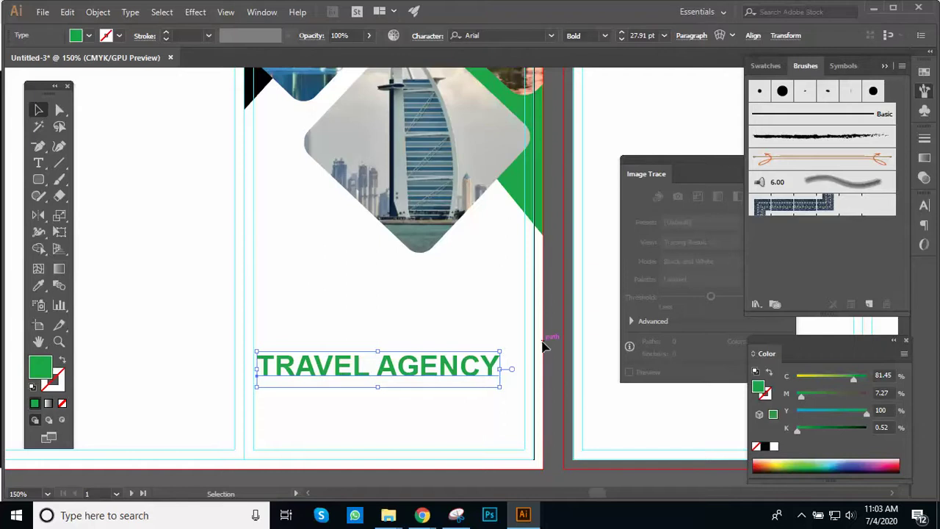
Step: Deselect and zoom around to review the title on the cover panel
left_click(558, 373)
left_click(508, 338, "ctrl+alt")
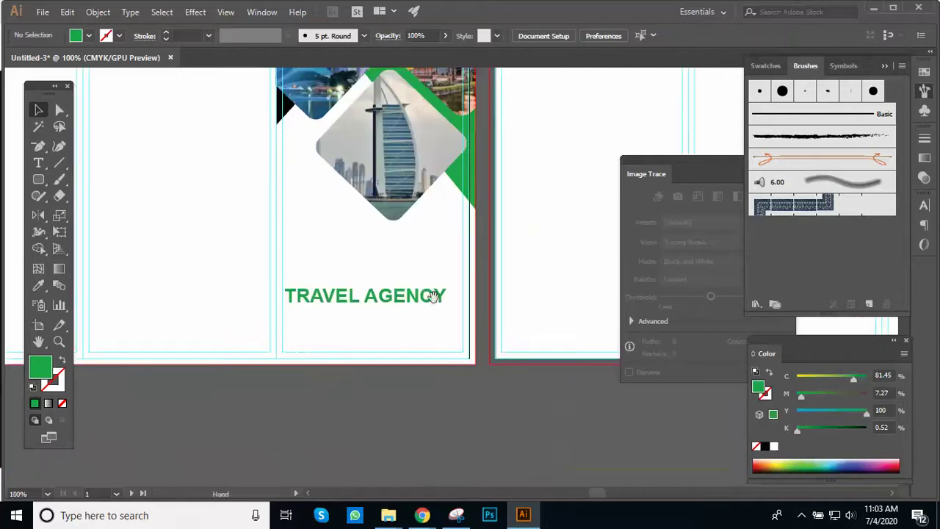
left_click_drag(433, 296, 458, 352)
left_click(445, 305, "ctrl+alt")
scroll(440, 328, "up", 2)
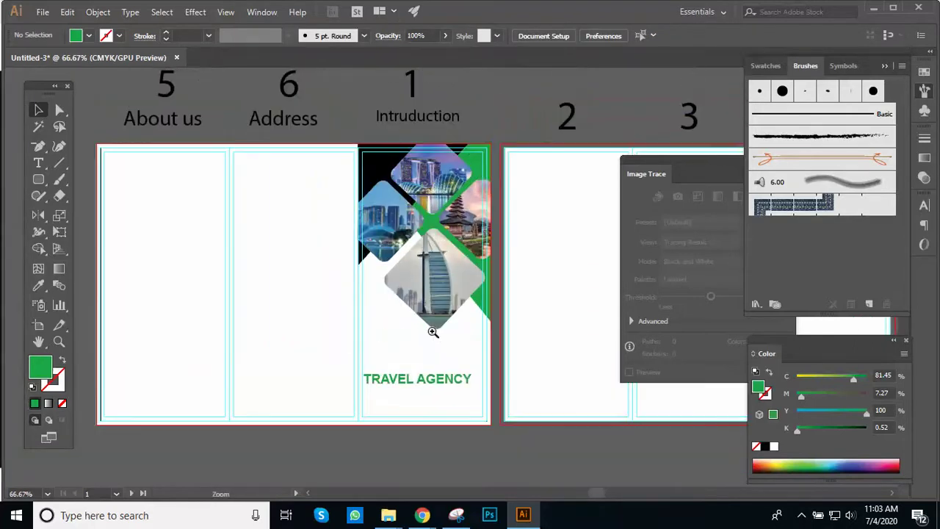
left_click(434, 332, "ctrl")
left_click(433, 331, "ctrl")
left_click_drag(436, 327, 392, 373)
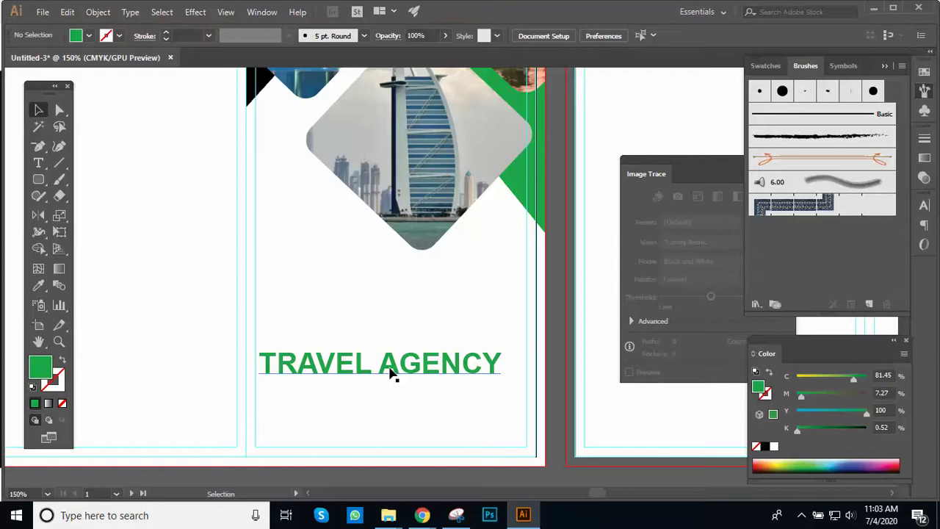
Step: Add a small 'TRAVEL FAIR' text line above the TRAVEL AGENCY title
key("z")
key("ctrl+minus")
left_click(424, 344)
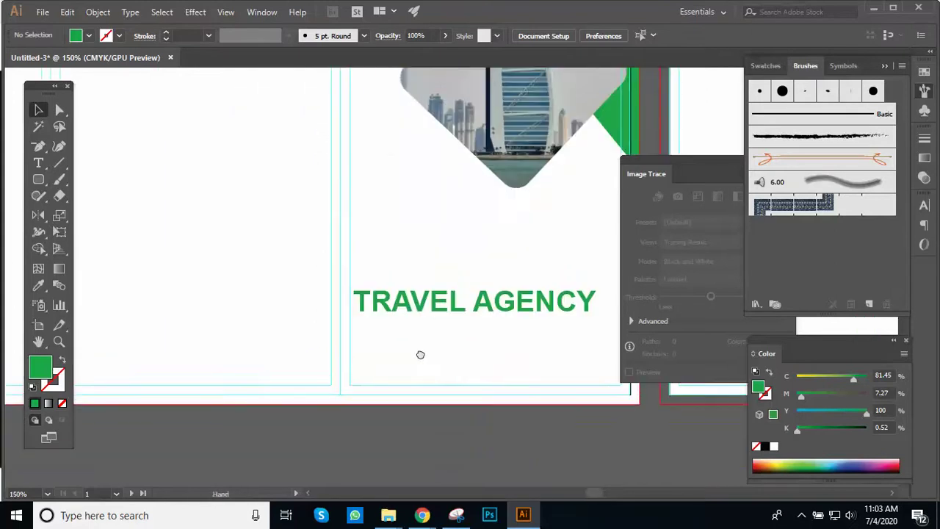
left_click_drag(419, 352, 407, 412)
left_click(411, 419)
left_click_drag(411, 368, 370, 438)
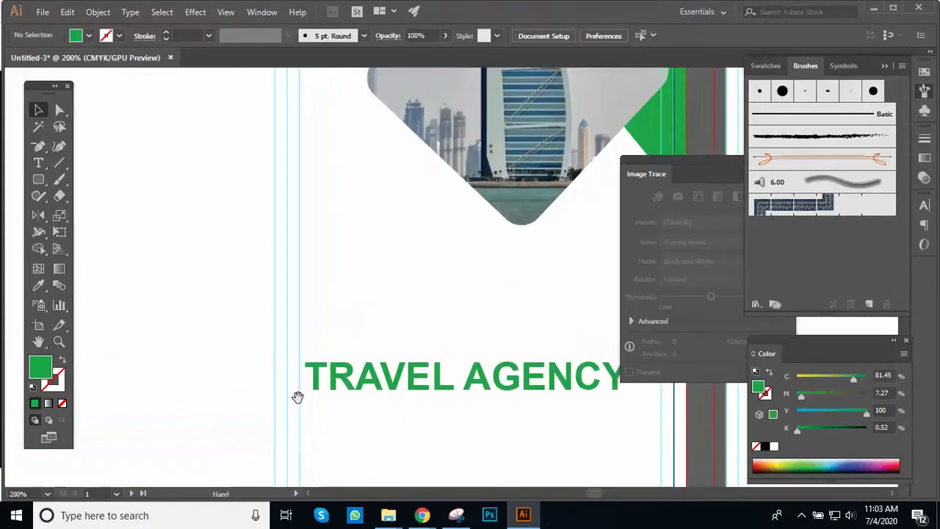
left_click(38, 162)
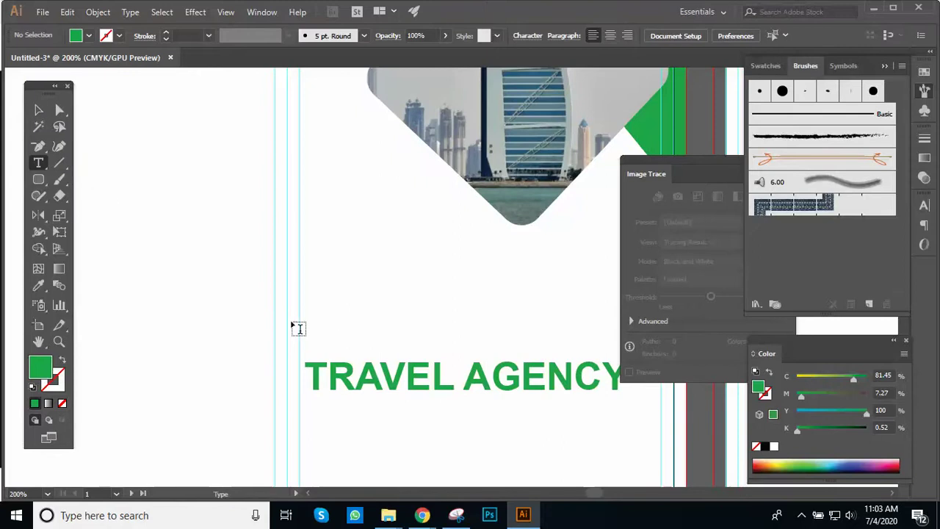
left_click(312, 342)
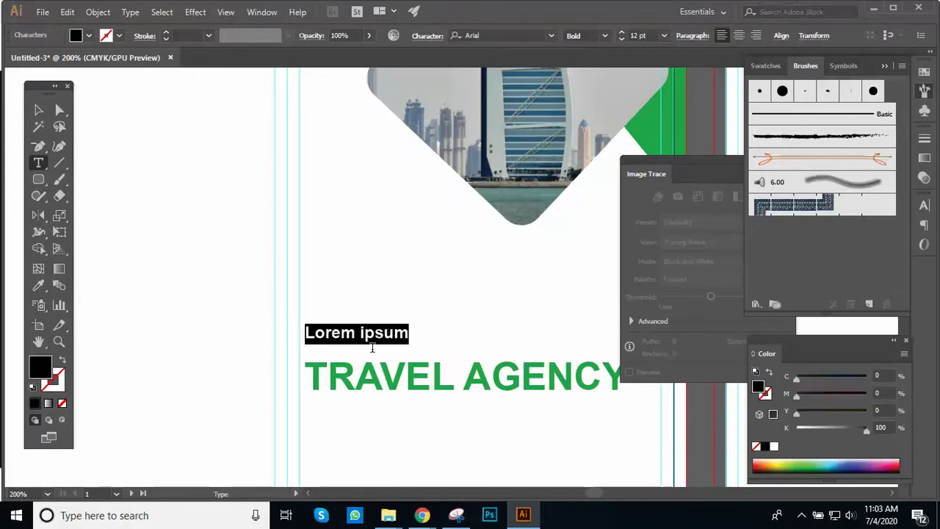
type("t")
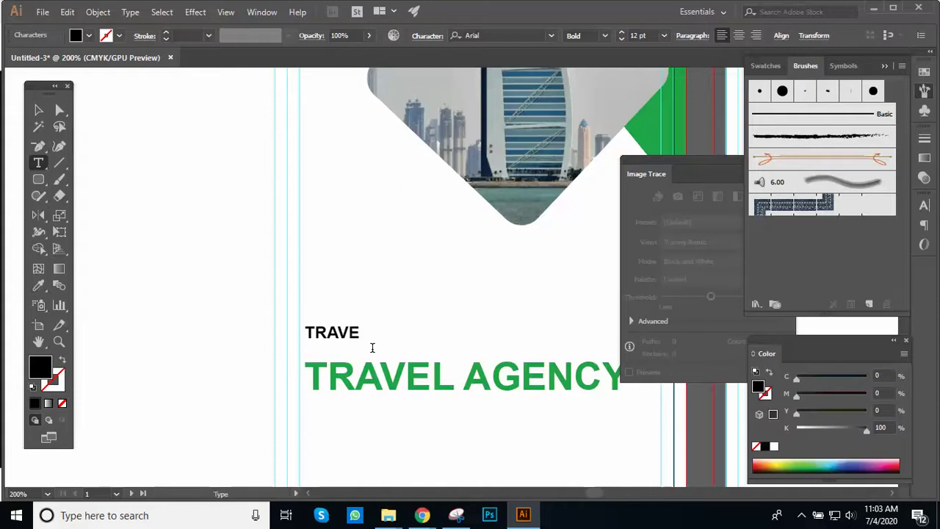
type("RAVEL FAIR")
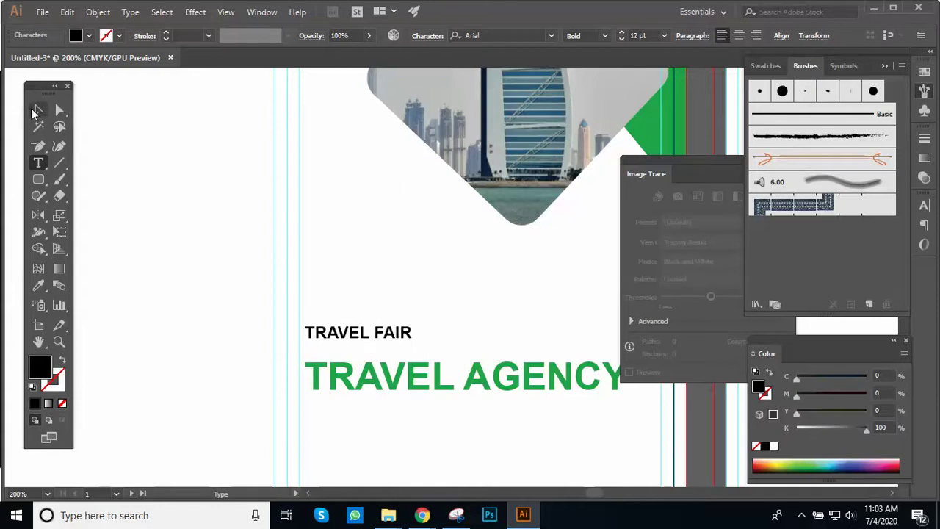
key("Escape")
Step: Place a copy of TRAVEL FAIR below the title and enlarge it to 21.74 pt
key("ctrl+minus")
left_click_drag(414, 315, 264, 305)
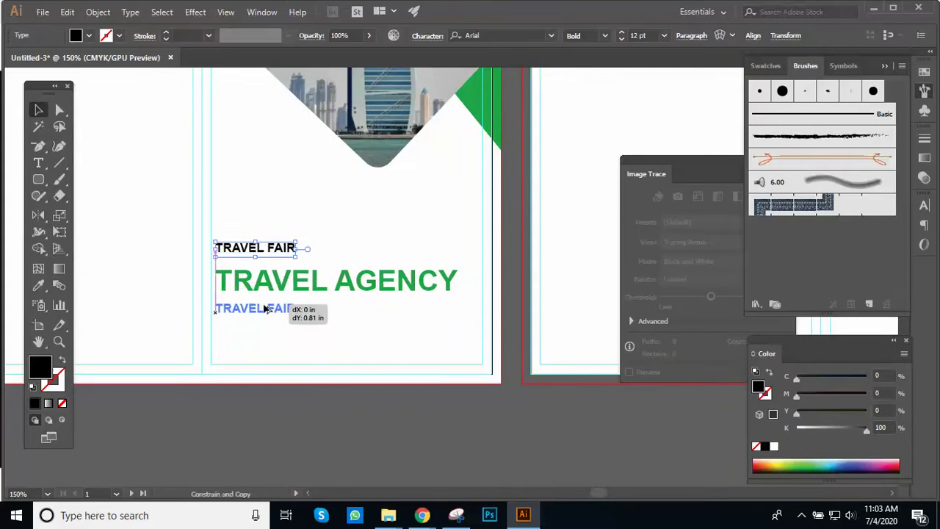
left_click_drag(266, 309, 266, 309)
key("ctrl+equal")
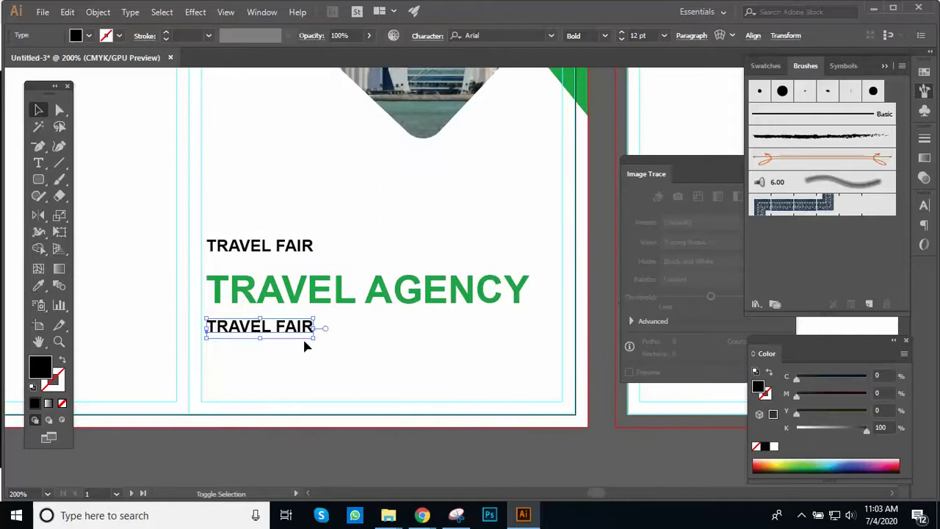
left_click_drag(315, 337, 398, 381)
Step: Retype the lower copy to read 'TEMPLATE'
double_click(342, 336)
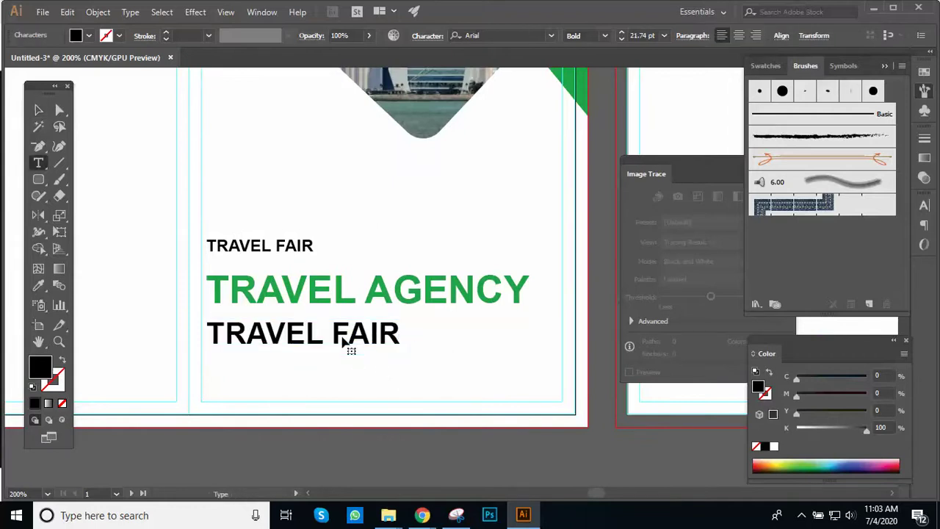
double_click(343, 341)
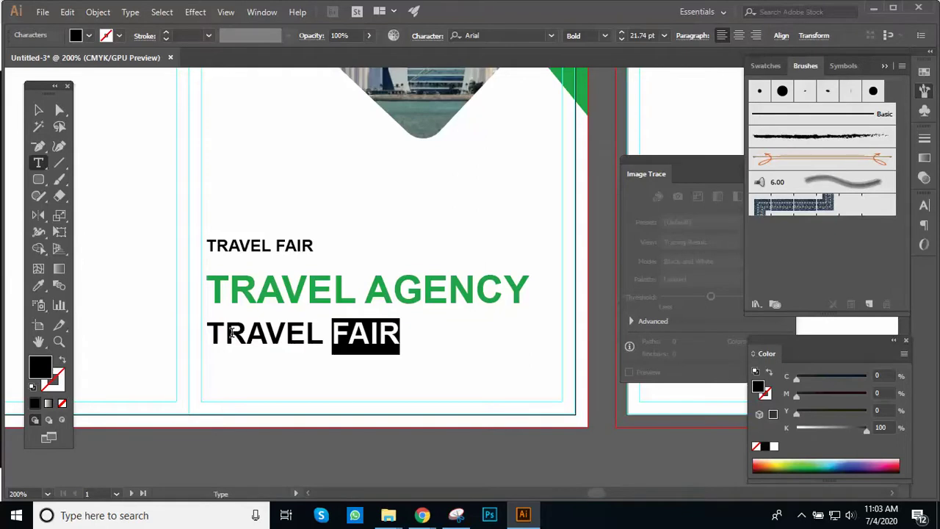
left_click_drag(230, 332, 420, 340)
type("EMPLATE")
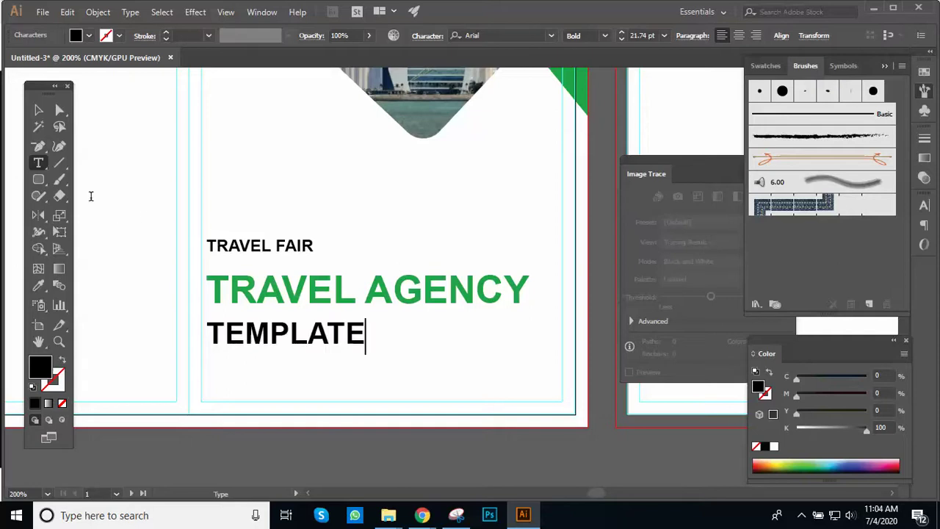
left_click(38, 109)
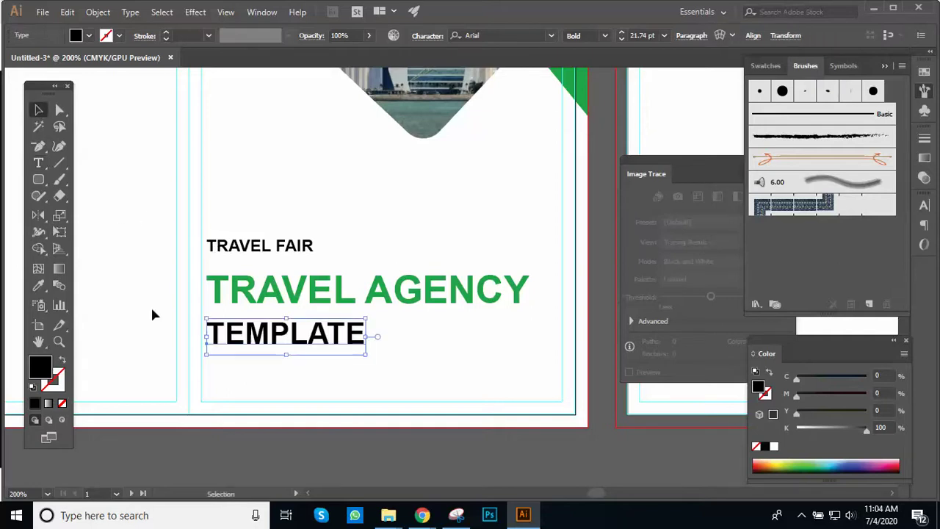
Step: Fill TEMPLATE with 60% grey (K 60) in the Color Picker
double_click(43, 368)
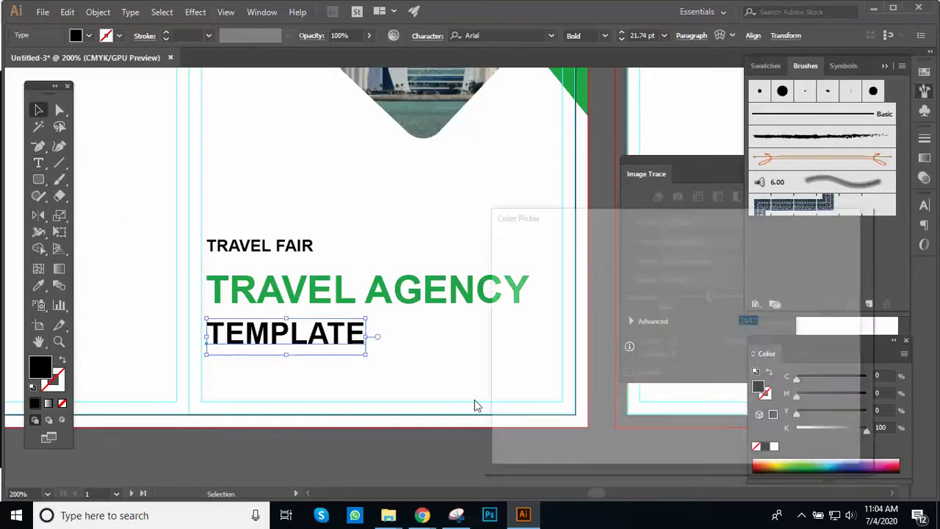
double_click(828, 426)
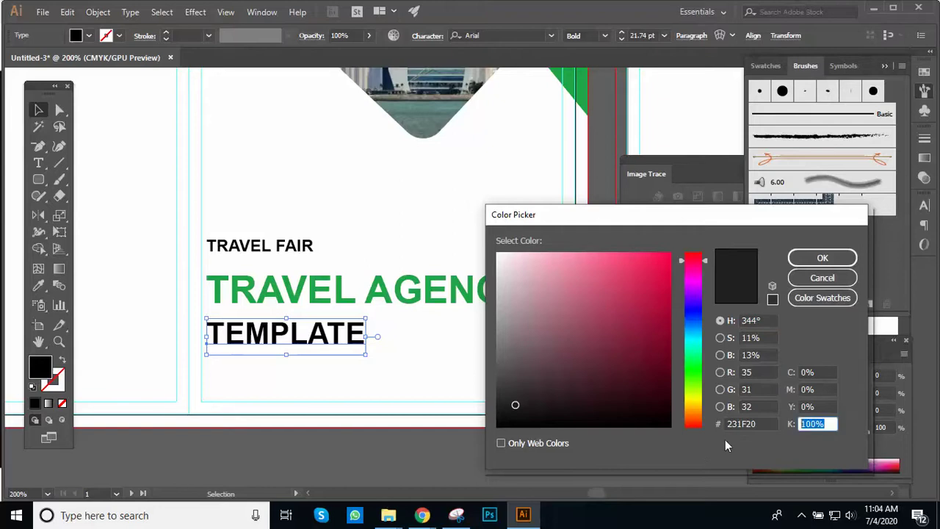
type("60")
key("Return")
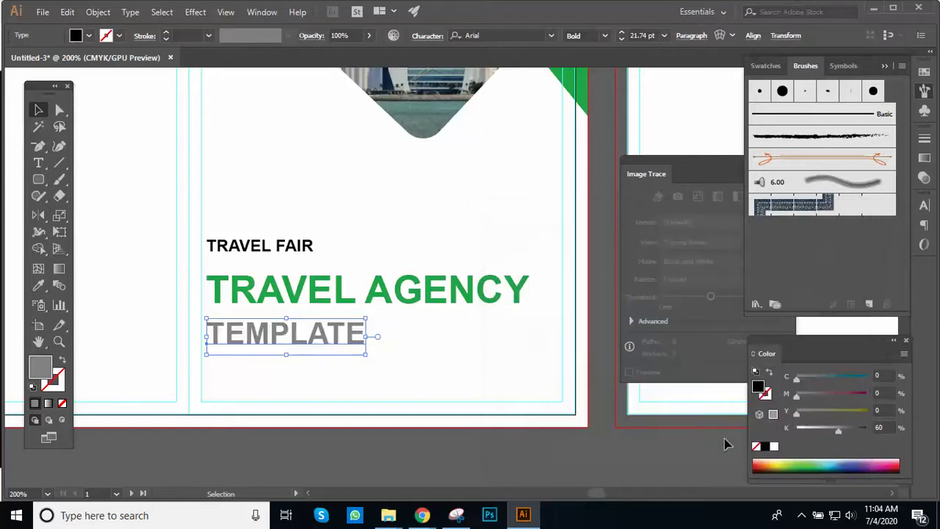
left_click(441, 357)
left_click(463, 330, "ctrl+alt")
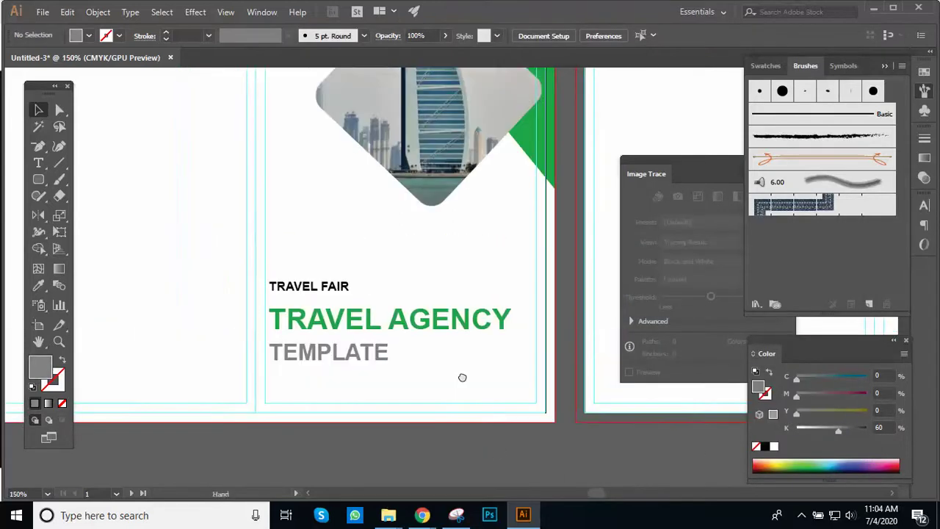
Step: Nudge TRAVEL FAIR slightly down toward TRAVEL AGENCY
left_click(331, 309)
left_click_drag(330, 308, 332, 313)
left_click(321, 277)
Step: Select the three cover text lines and show the Align panel from the Window menu
left_click_drag(358, 413, 536, 310)
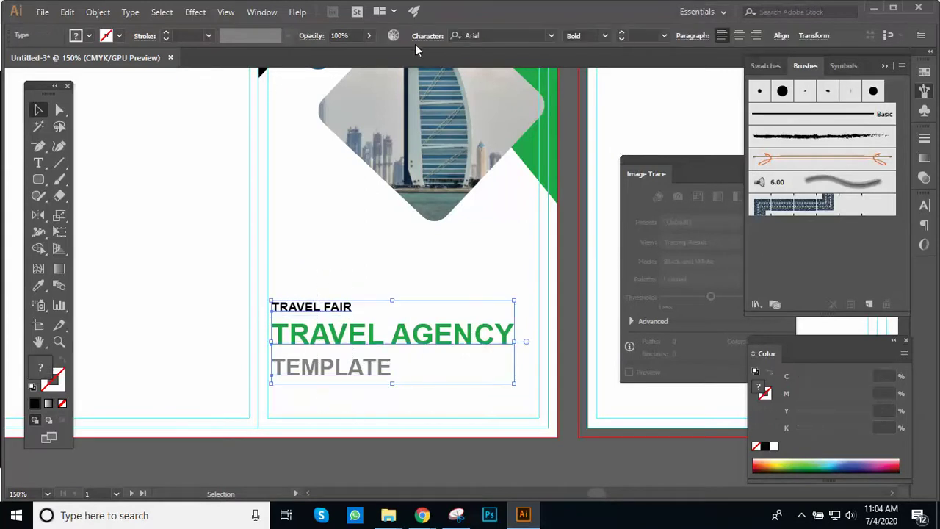
left_click(697, 177)
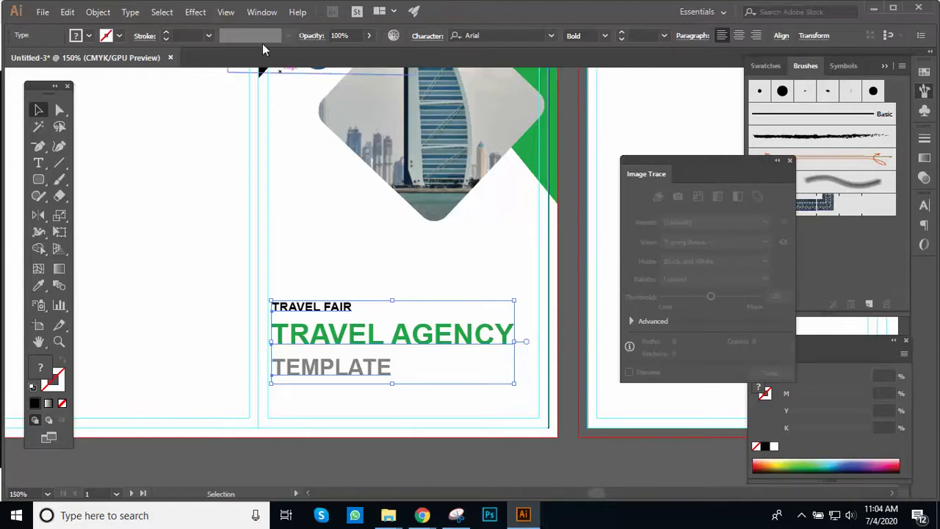
left_click(262, 12)
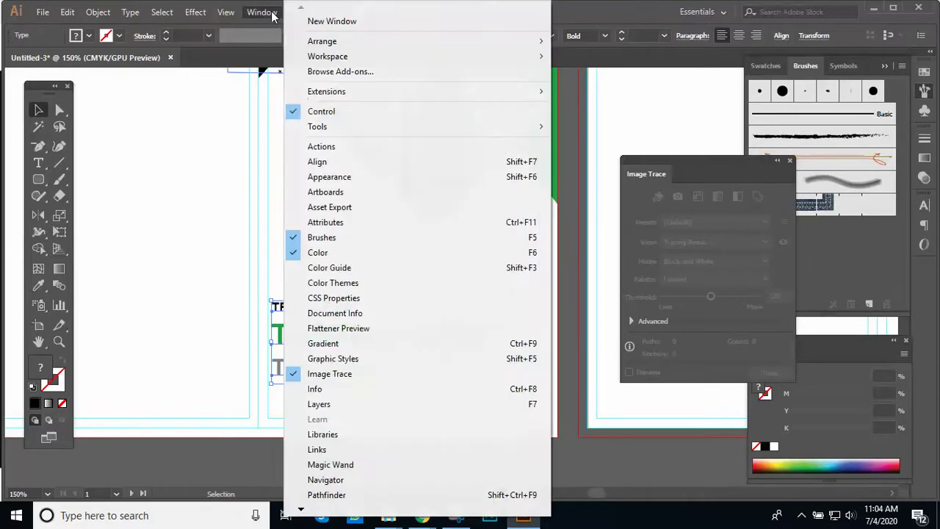
left_click(351, 162)
key("Delete")
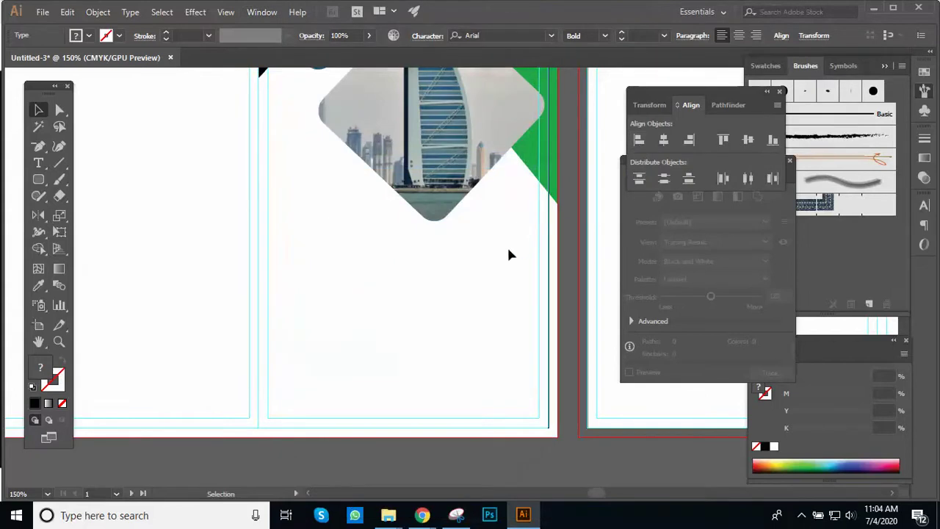
key("ctrl+z")
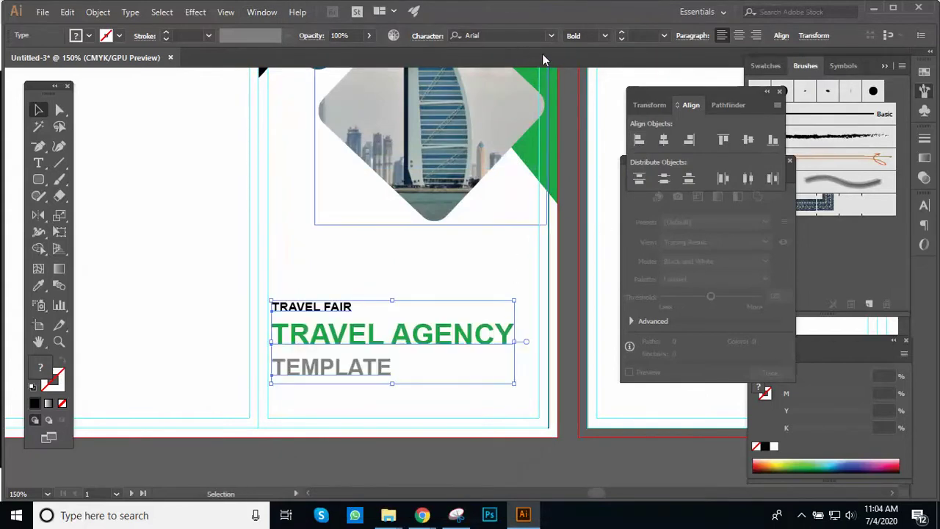
left_click(431, 269)
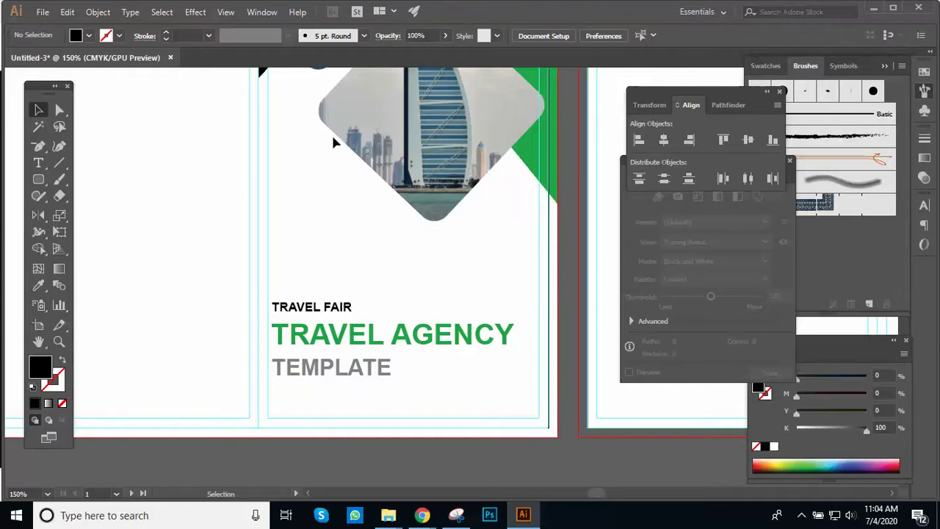
Step: With the city photo diamond selected, set the Align To option, then reselect the text lines
left_click(397, 127)
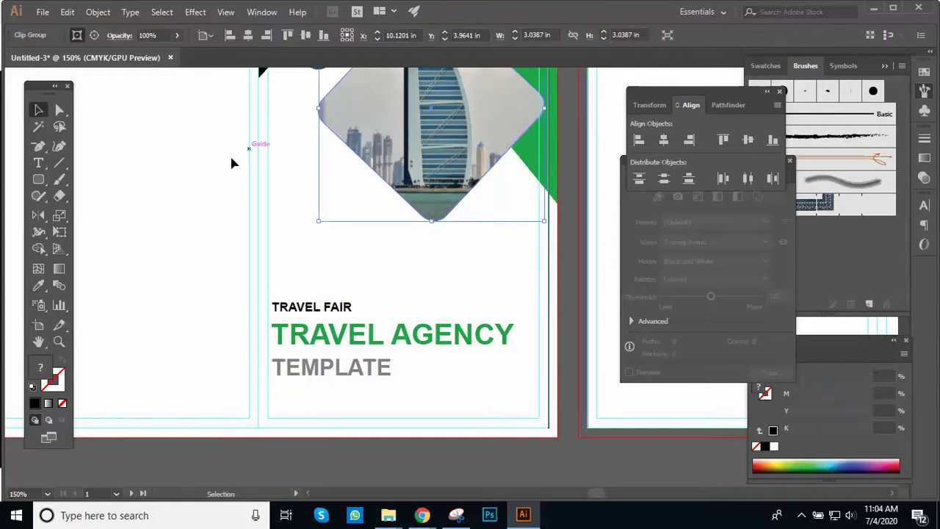
left_click(207, 37)
left_click(236, 52)
left_click_drag(297, 272, 394, 383)
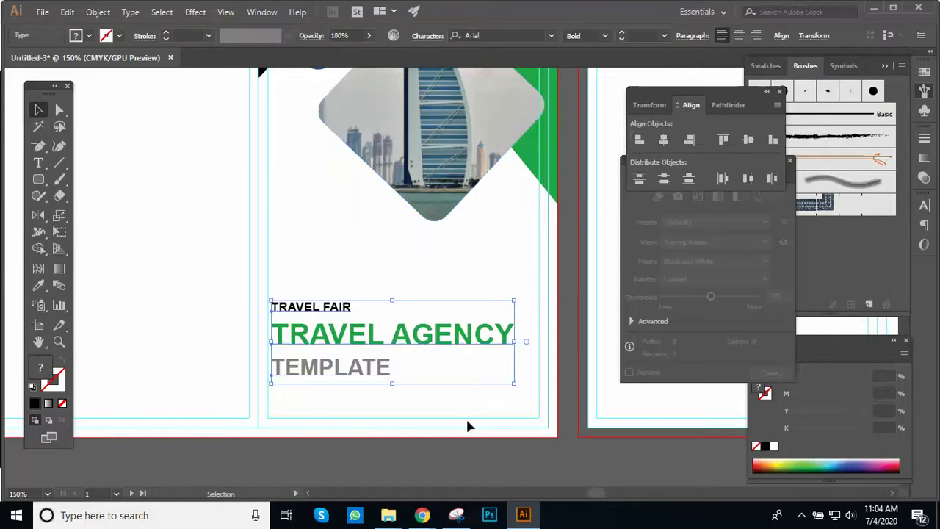
left_click(461, 470)
key("ctrl+minus")
left_click(409, 308, "ctrl")
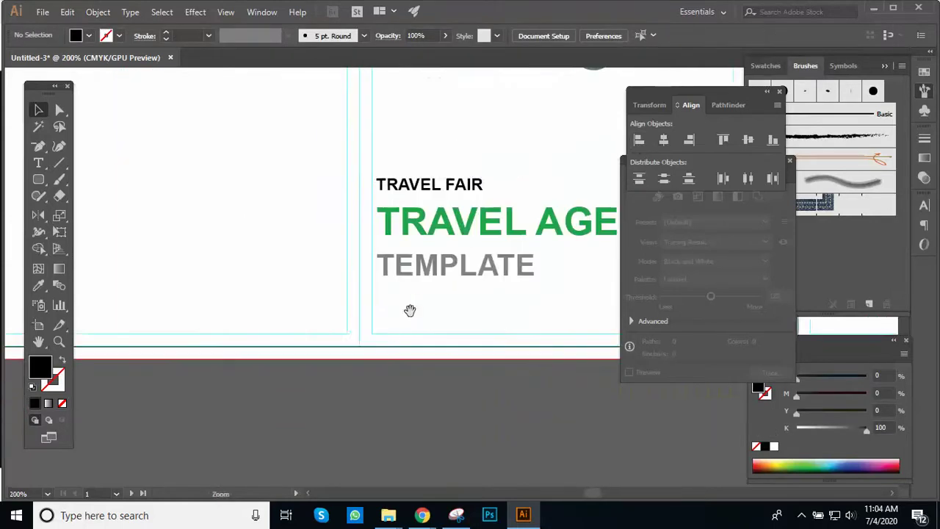
Step: Fine-tune spacing by nudging TEMPLATE and moving TRAVEL FAIR closer to TRAVEL AGENCY
left_click(395, 308, "ctrl")
left_click_drag(396, 308, 272, 413)
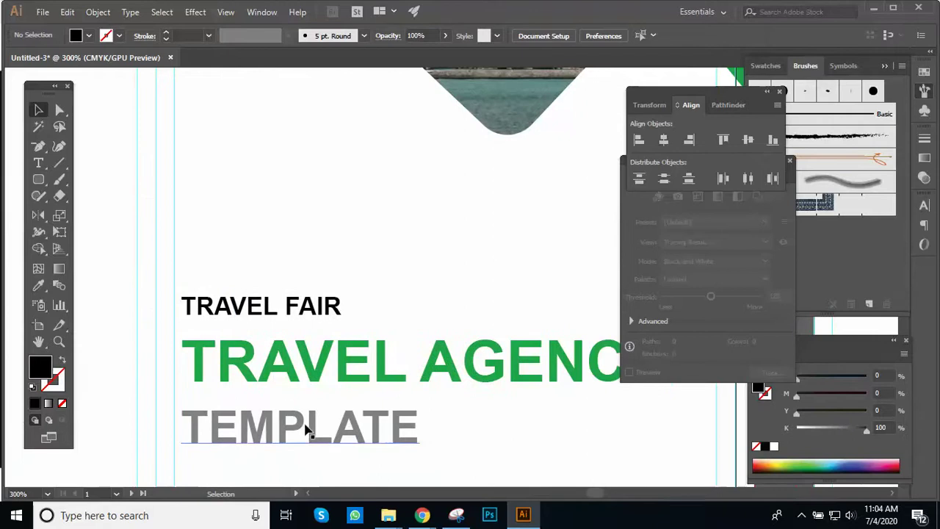
left_click(307, 431)
key("Up")
key("Up")
key("Up")
key("Up")
key("Up")
key("Up")
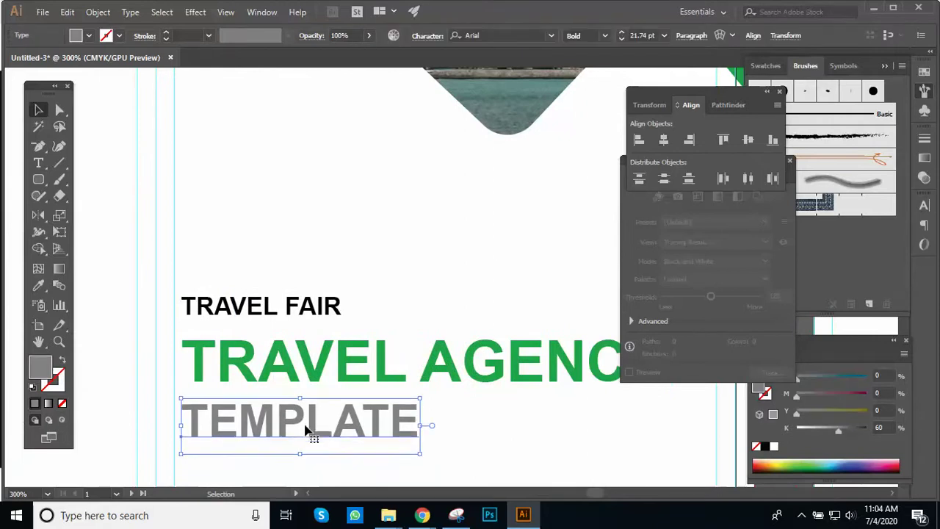
key("Down")
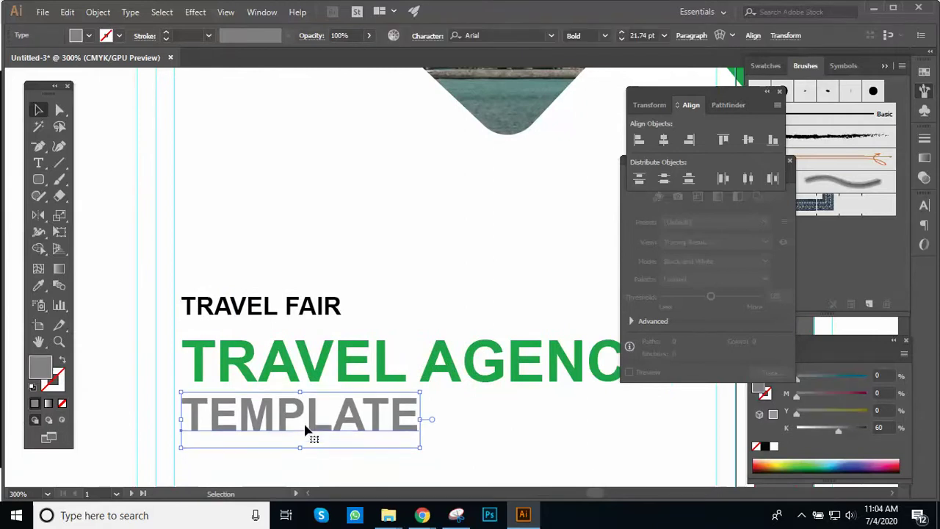
left_click(368, 303)
left_click_drag(335, 312, 340, 323)
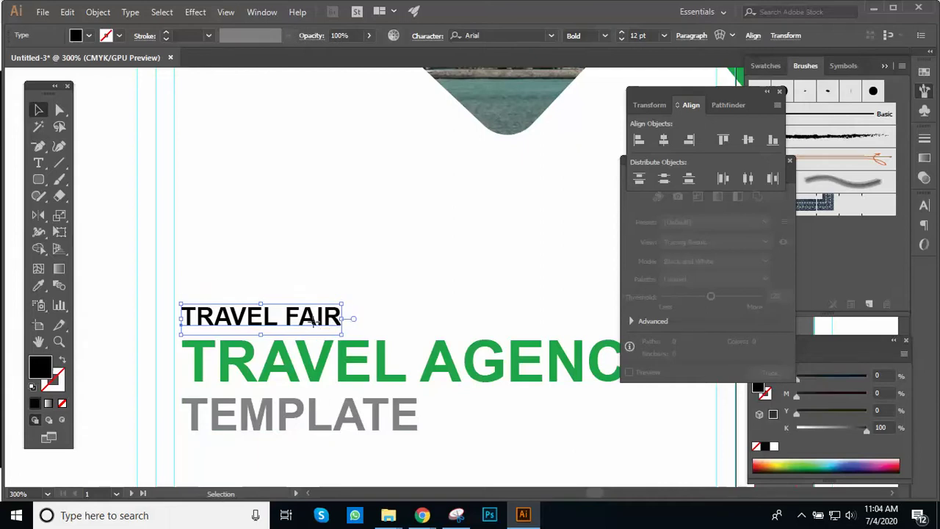
Step: Replace TRAVEL with WINTER so the small heading reads 'WINTER FAIR'
double_click(315, 318)
left_click_drag(287, 316, 159, 327)
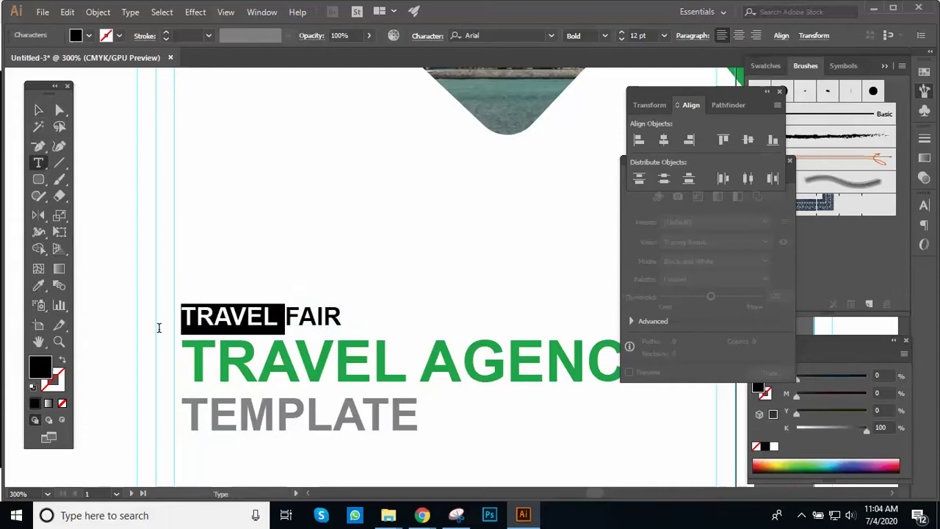
key("BackSpace")
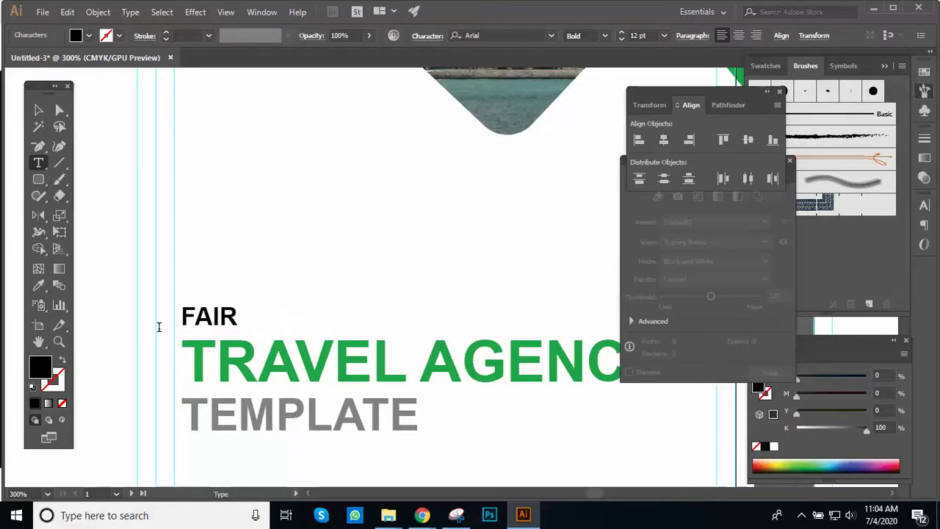
type("WI")
type("NTER")
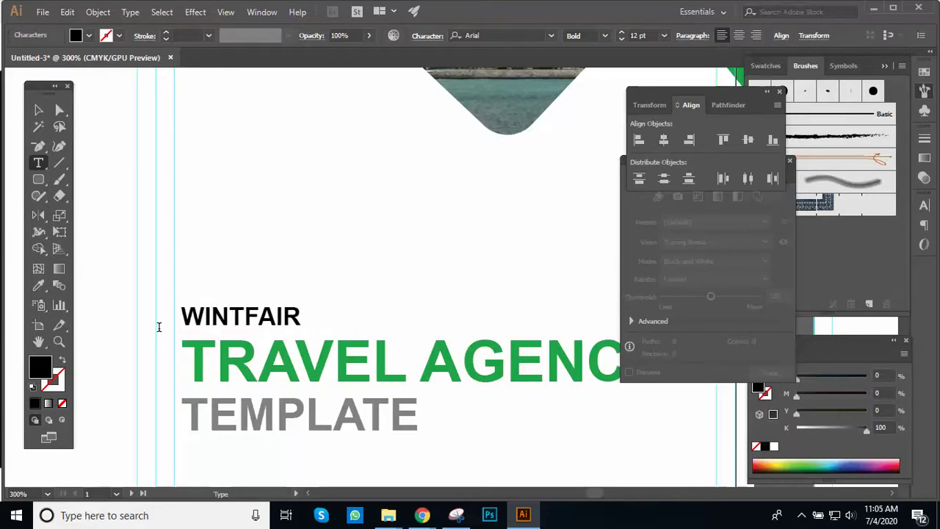
left_click(38, 110)
left_click(304, 215)
key("ctrl+minus")
left_click_drag(272, 310, 167, 322)
key("ctrl+plus")
left_click_drag(357, 321, 229, 319)
mouse_move(313, 339)
left_mouse_down()
mouse_move(299, 355)
mouse_move(311, 331)
mouse_move(309, 349)
left_mouse_up()
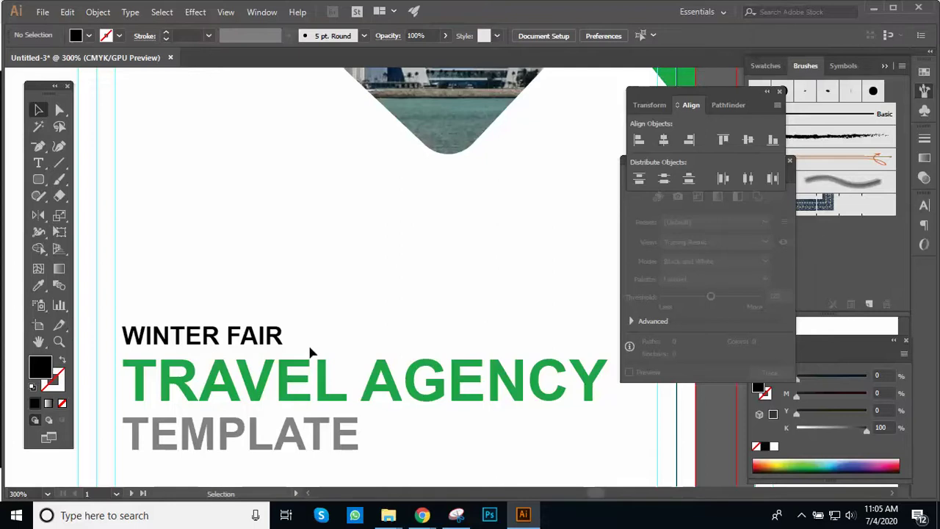
Step: Retype the green title as 'BUSINESS', deleting the word AGENCY
double_click(279, 389)
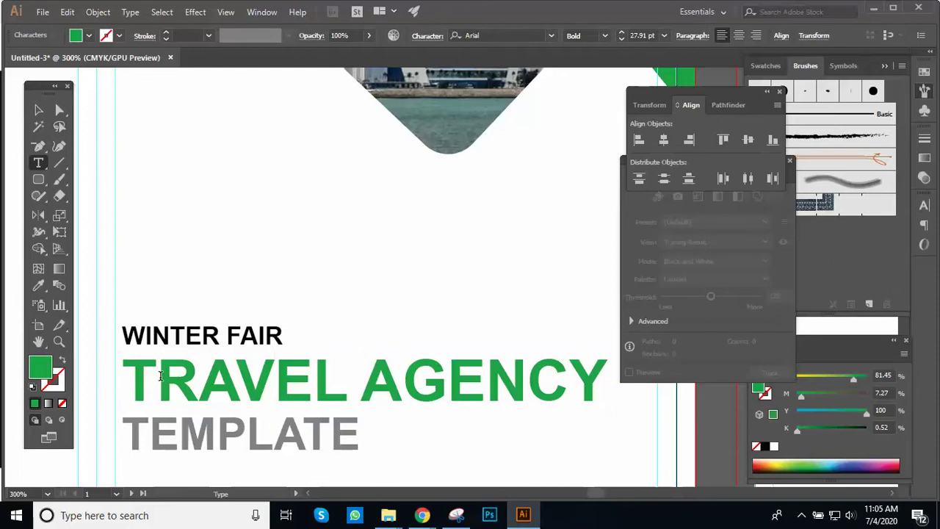
left_click_drag(121, 375, 343, 367)
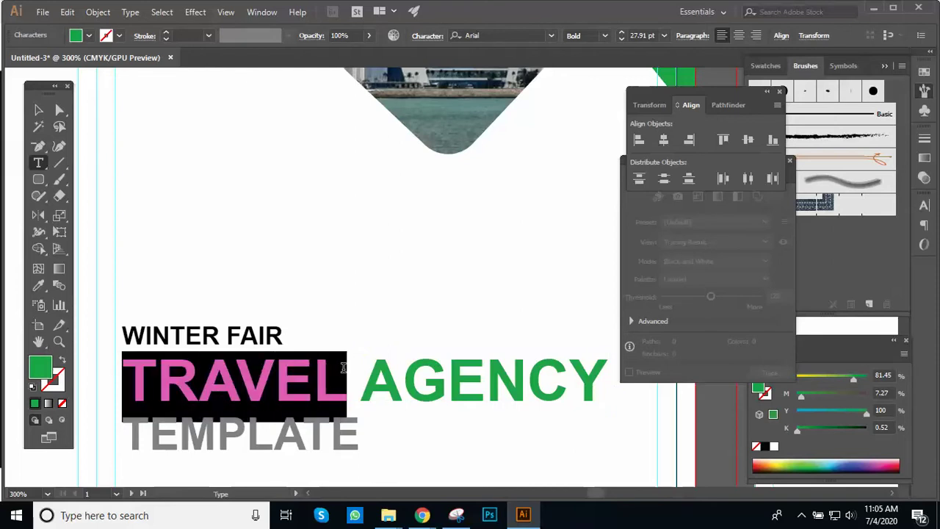
type("B")
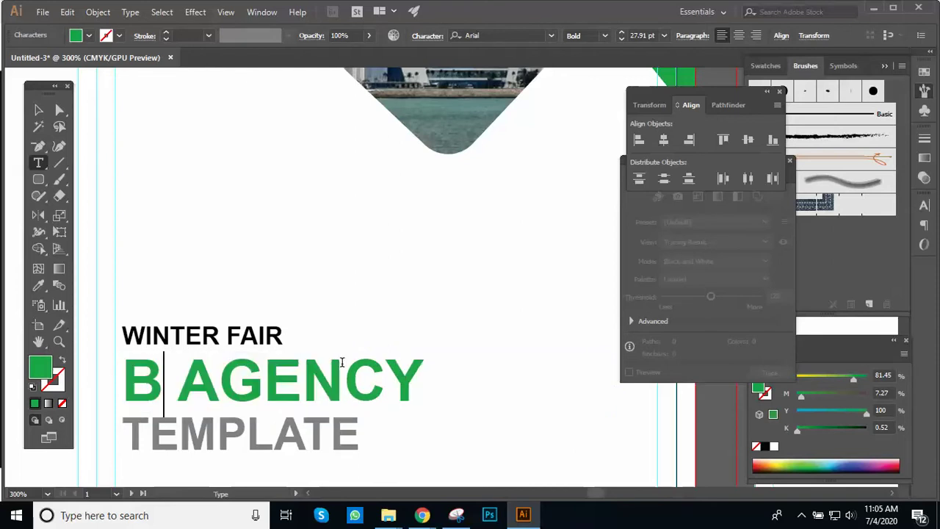
type("USINESS")
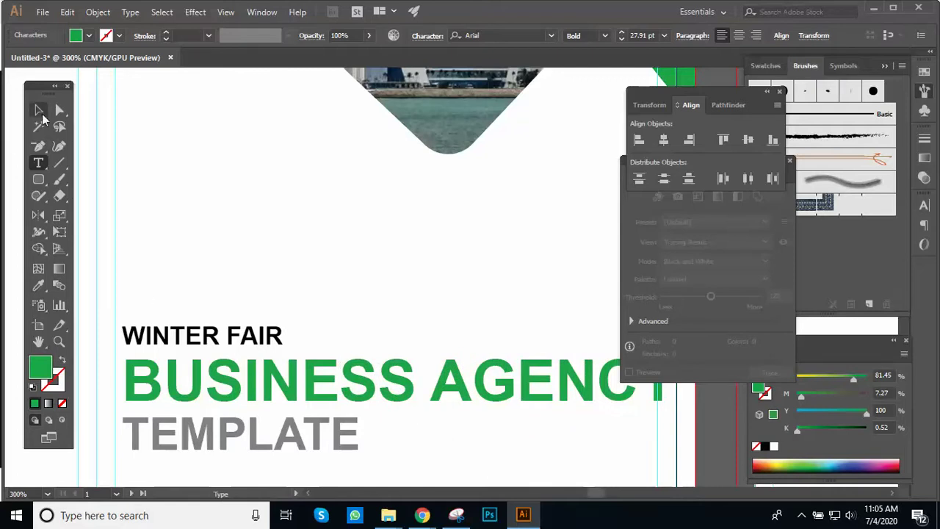
left_click_drag(417, 382, 730, 391)
key("BackSpace")
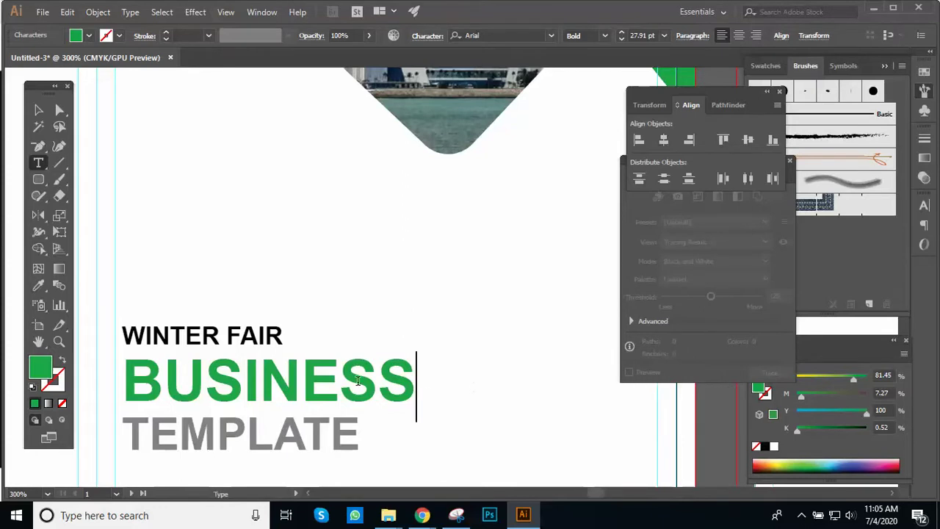
Step: Set the BUSINESS title to 33 pt in the Character panel
left_click_drag(125, 369, 460, 366)
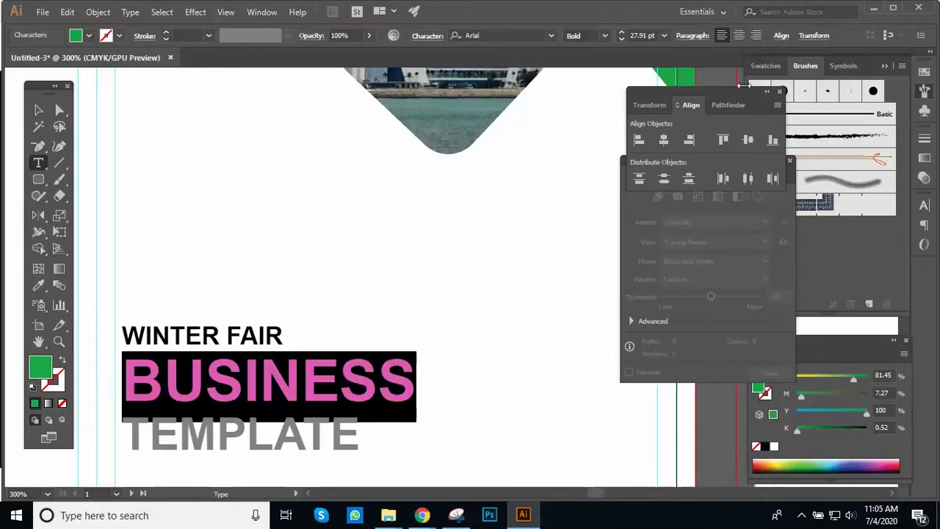
left_click(924, 206)
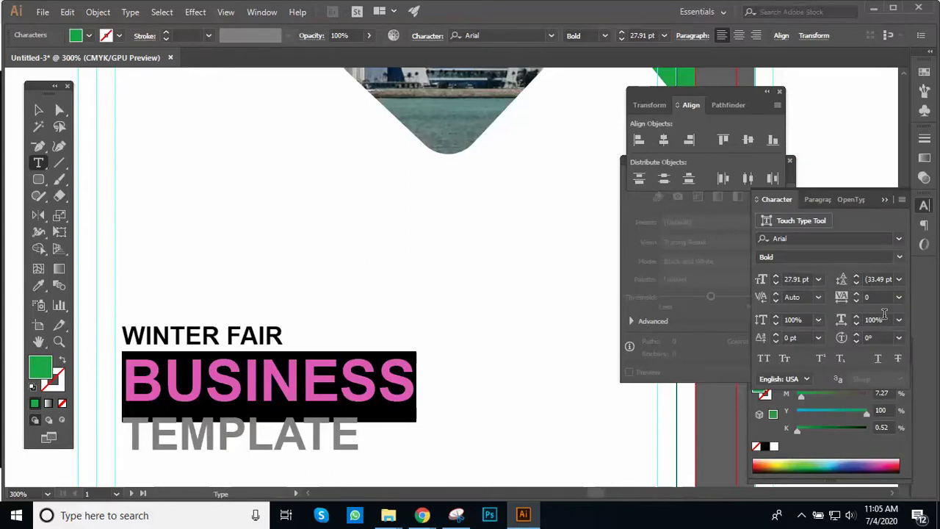
left_click(809, 280)
type("33")
key("Return")
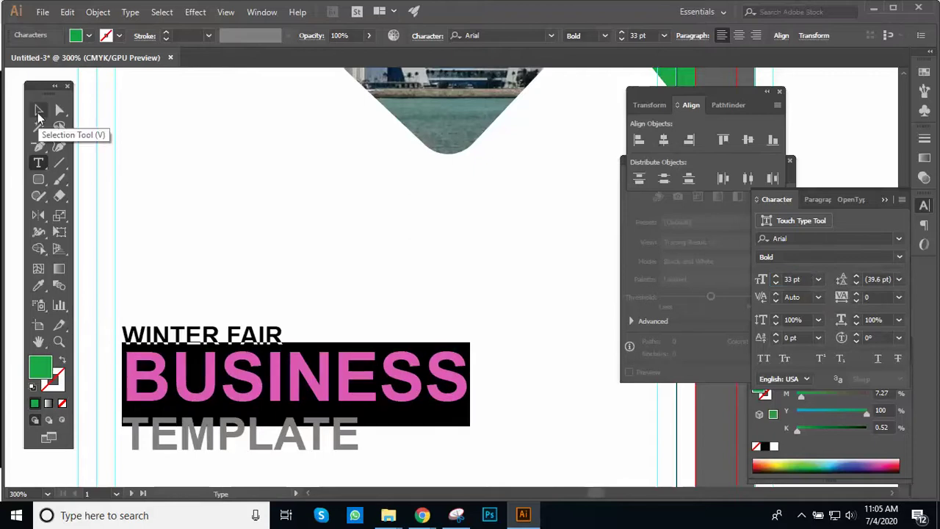
key("Escape")
Step: Nudge BUSINESS and TEMPLATE slightly down beneath WINTER FAIR
left_click(328, 281)
key("ctrl+minus")
left_click_drag(360, 313, 238, 267)
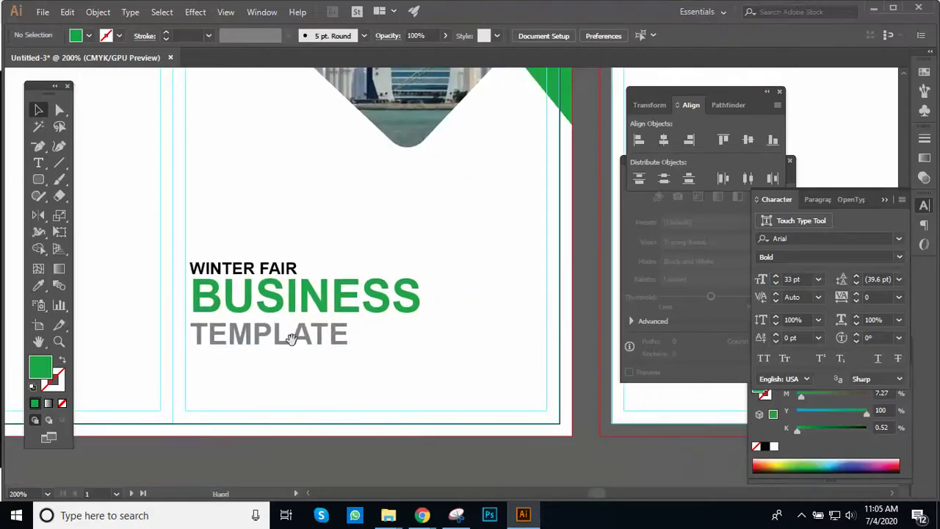
left_click(364, 290)
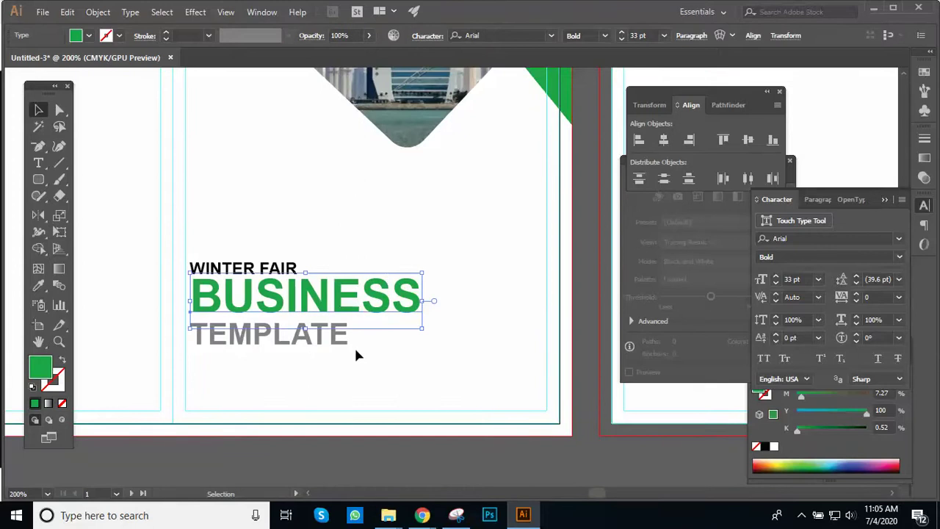
left_click(340, 342, "shift")
key("Down")
key("Down")
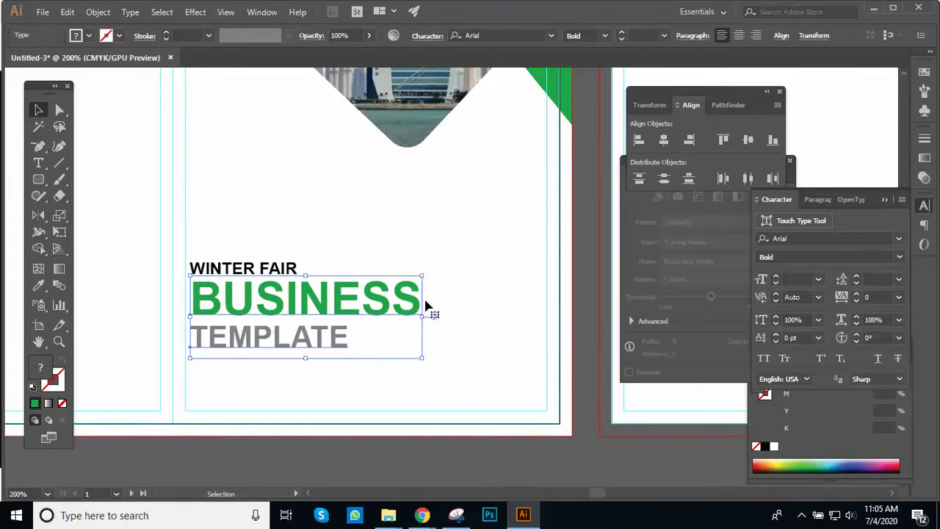
left_click(485, 289)
Step: Fine-tune the whole cover text group's vertical position with arrow-key nudges
key("ctrl+minus")
left_click_drag(466, 286, 404, 380)
key("ctrl+minus")
key("ctrl+minus")
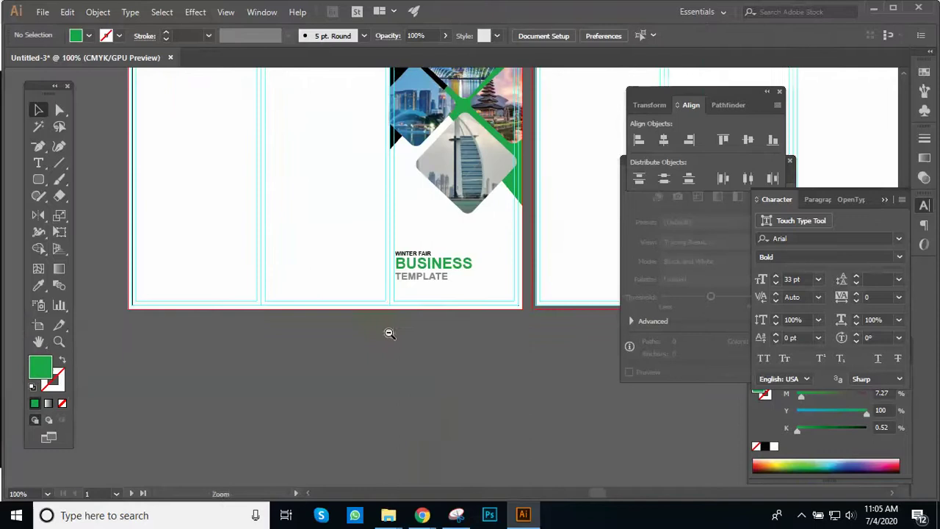
left_click_drag(398, 318, 374, 346)
left_click(379, 350)
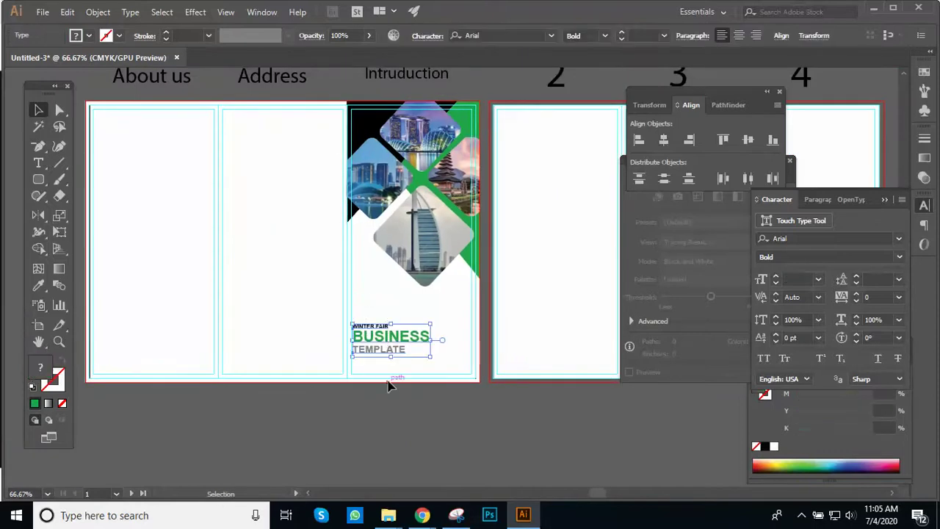
key("shift+Down")
key("Up")
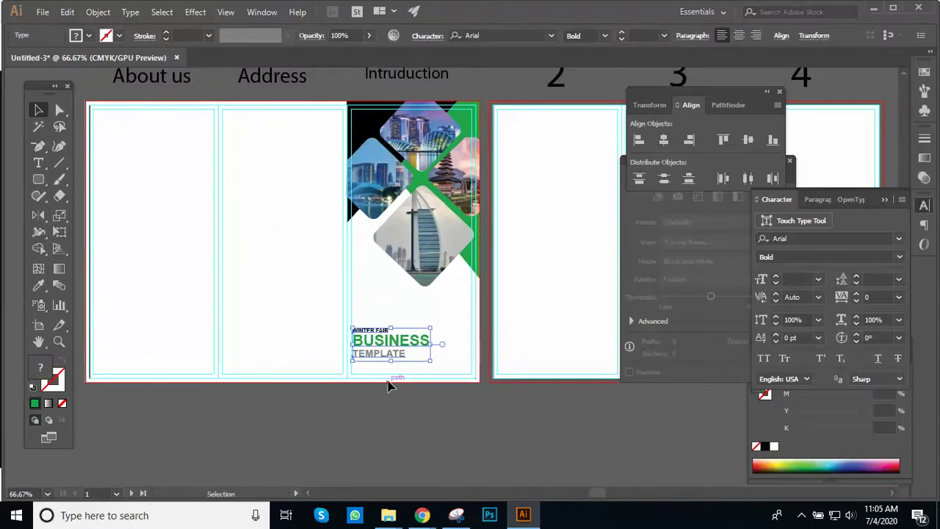
left_click(404, 396)
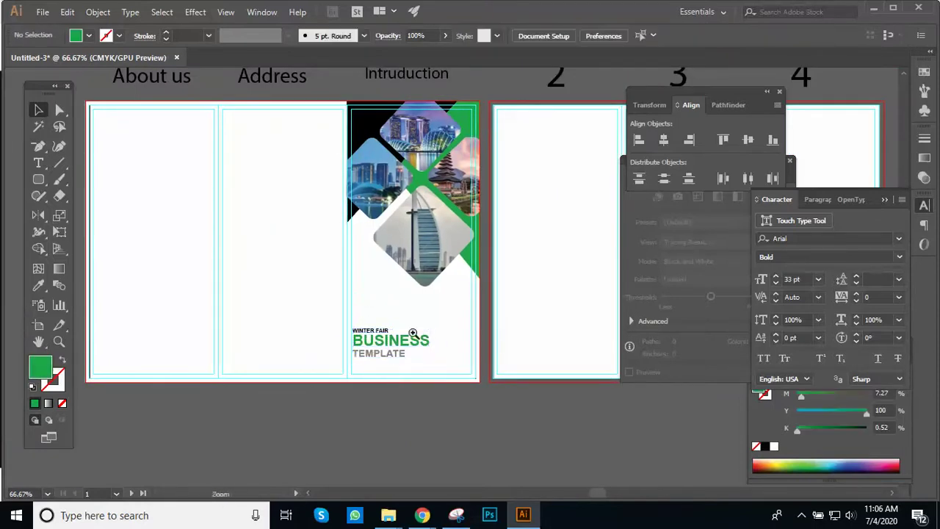
left_click(390, 370, "ctrl")
left_click(432, 236, "ctrl")
left_click_drag(432, 223, 416, 295)
left_click(416, 295, "ctrl+alt")
left_click(426, 275, "ctrl+alt")
scroll(403, 359, "up", 5)
scroll(403, 359, "right", 3)
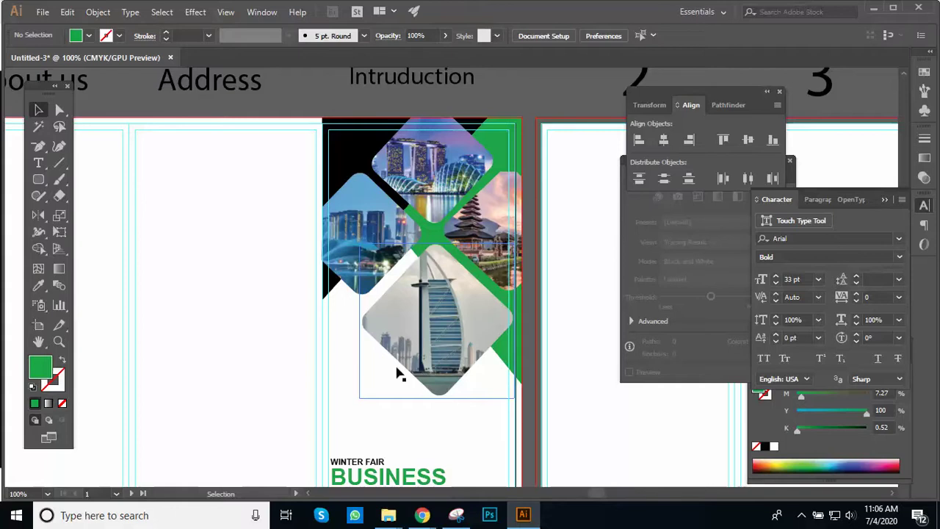
mouse_move(423, 512)
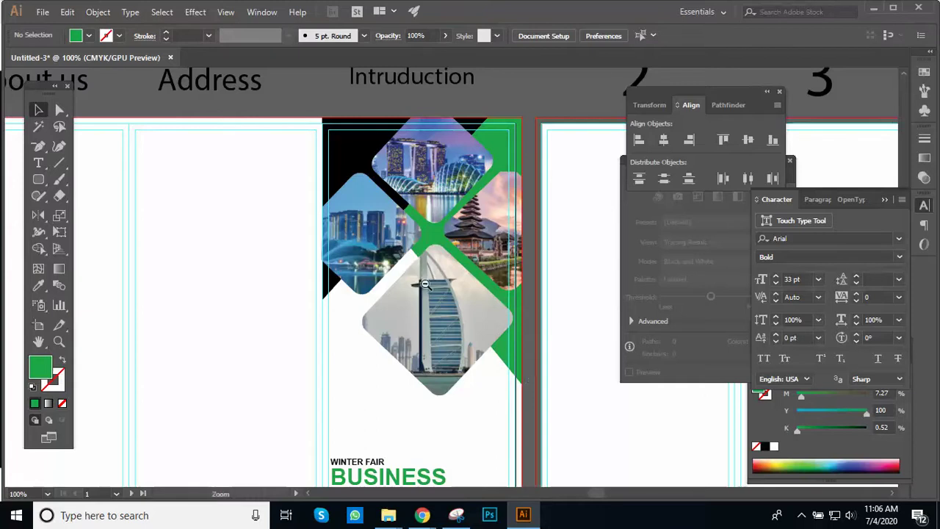
key("ctrl+minus")
left_click_drag(426, 260, 435, 316)
key("ctrl+plus")
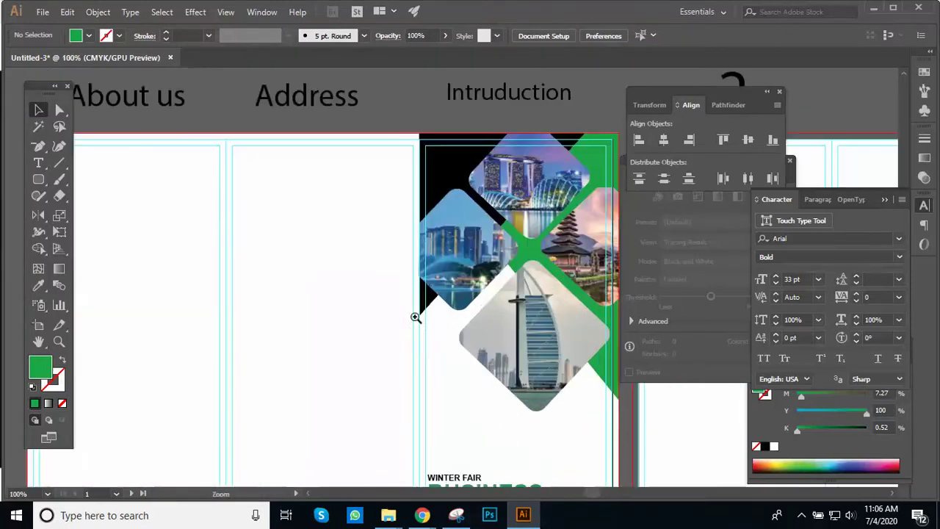
scroll(453, 220, "down", 2)
key("ctrl+minus")
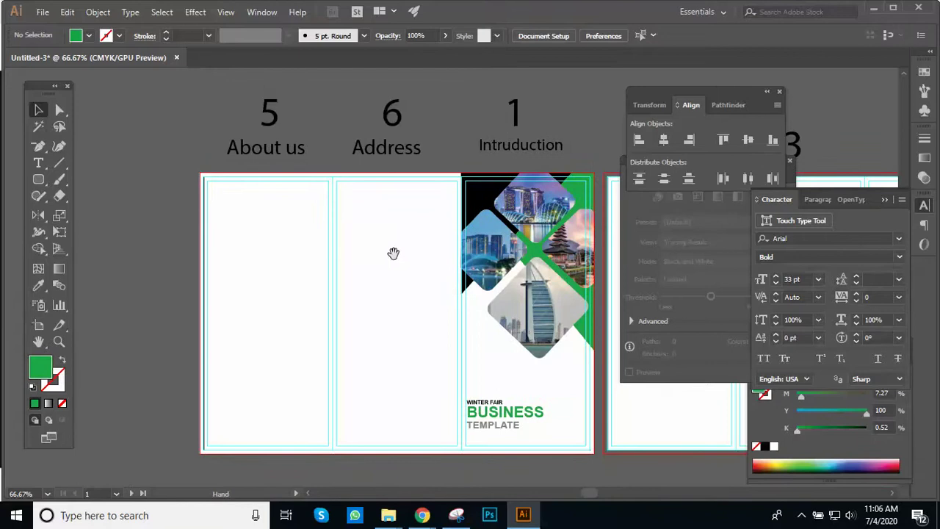
key("ctrl+plus")
scroll(404, 186, "down", 1)
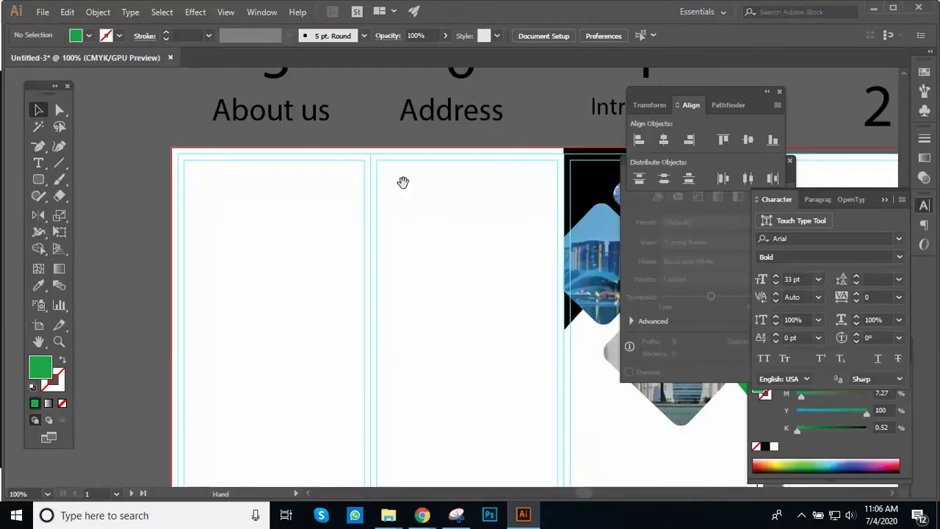
left_click_drag(403, 182, 316, 212)
scroll(353, 216, "down", 1)
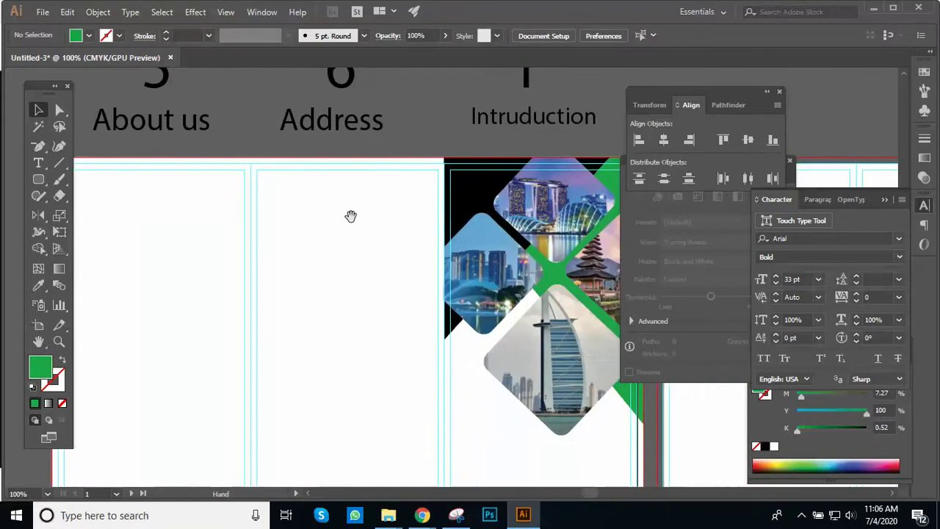
key("ctrl+minus")
left_click_drag(367, 216, 325, 220)
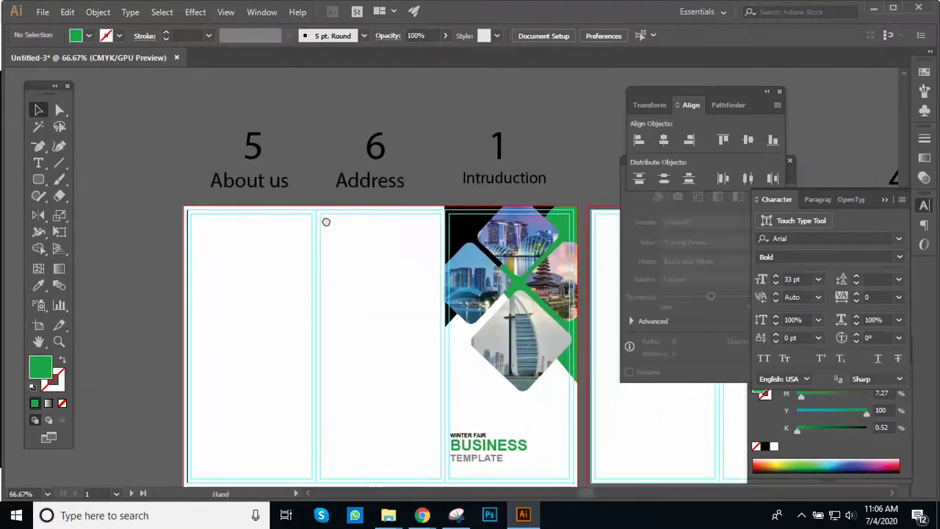
key("ctrl+plus")
scroll(338, 192, "right", 2)
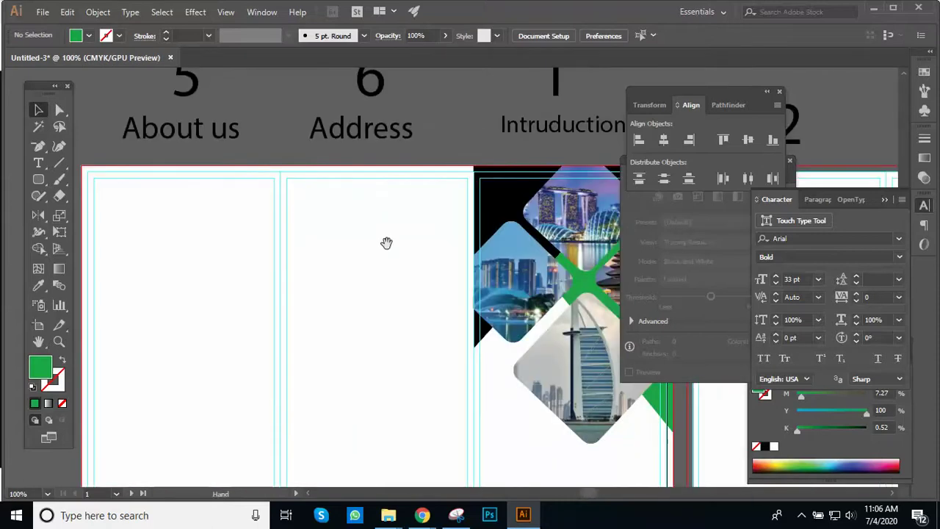
scroll(386, 243, "down", 1)
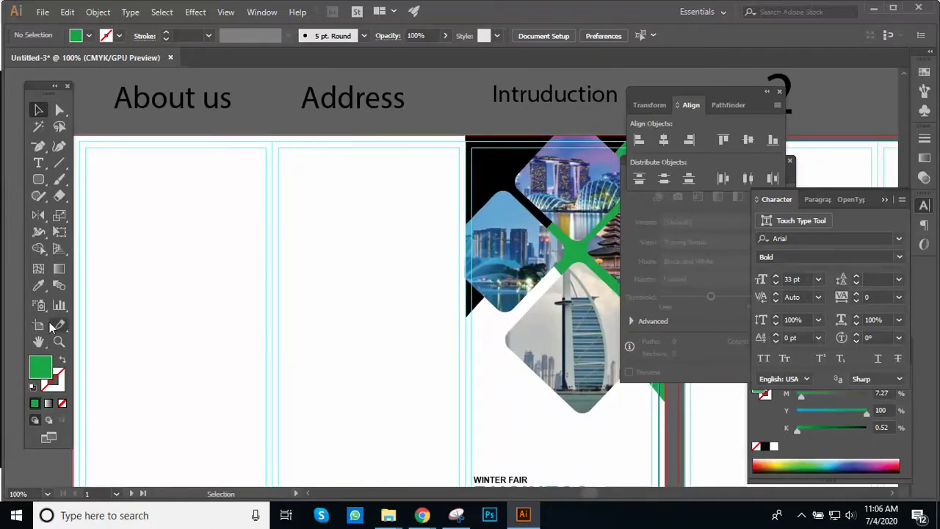
key("m")
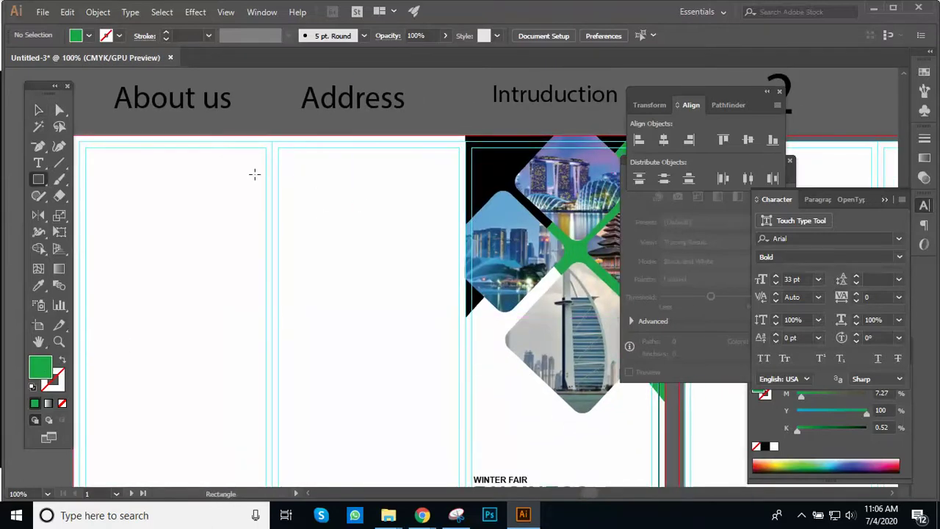
Step: Draw a green rectangle on the Address panel and stretch it from page top to bottom
left_click_drag(272, 181, 466, 264)
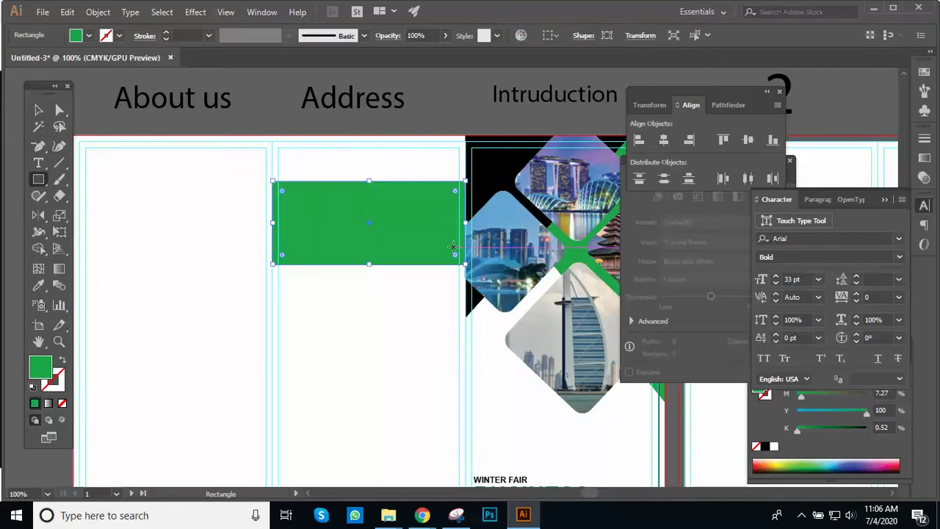
key("v")
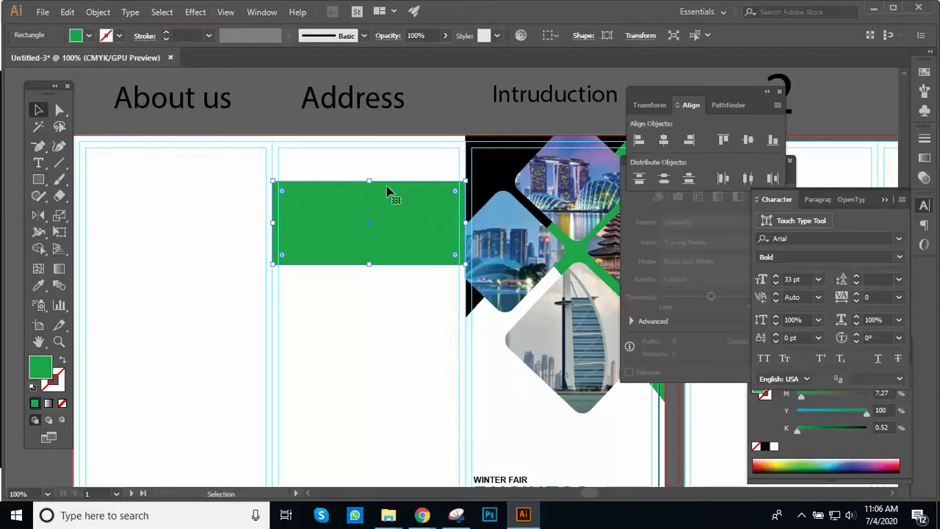
left_click_drag(369, 181, 378, 135)
key("ctrl+minus")
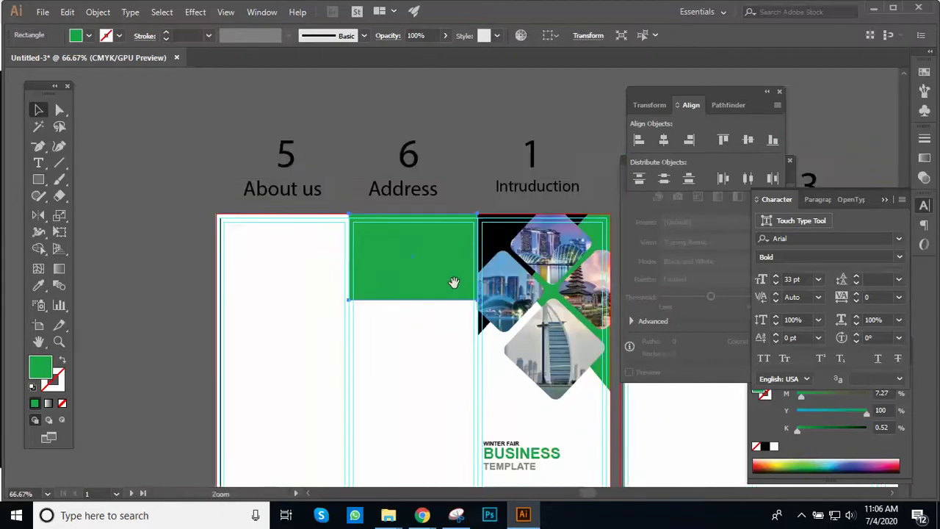
left_click_drag(451, 279, 431, 174)
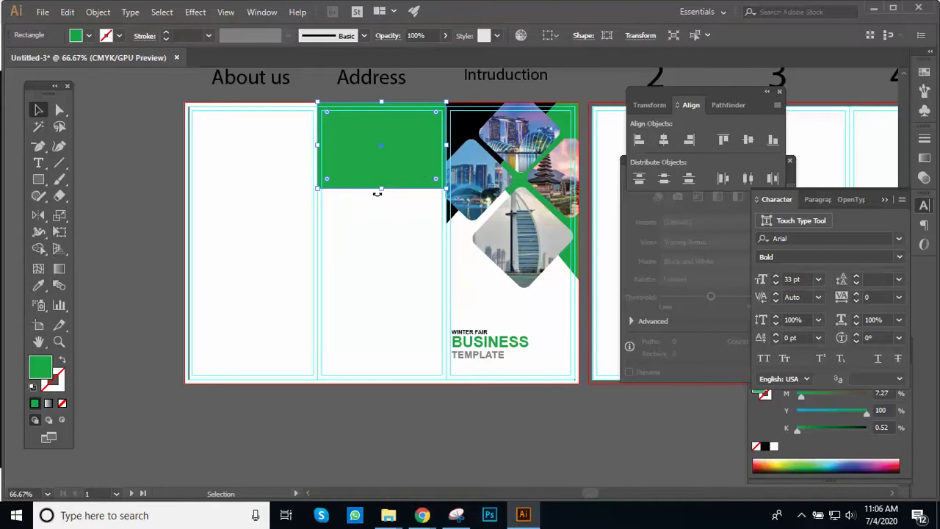
left_click_drag(381, 193, 364, 385)
key("ctrl+plus")
key("ctrl+plus")
left_click_drag(382, 296, 367, 328)
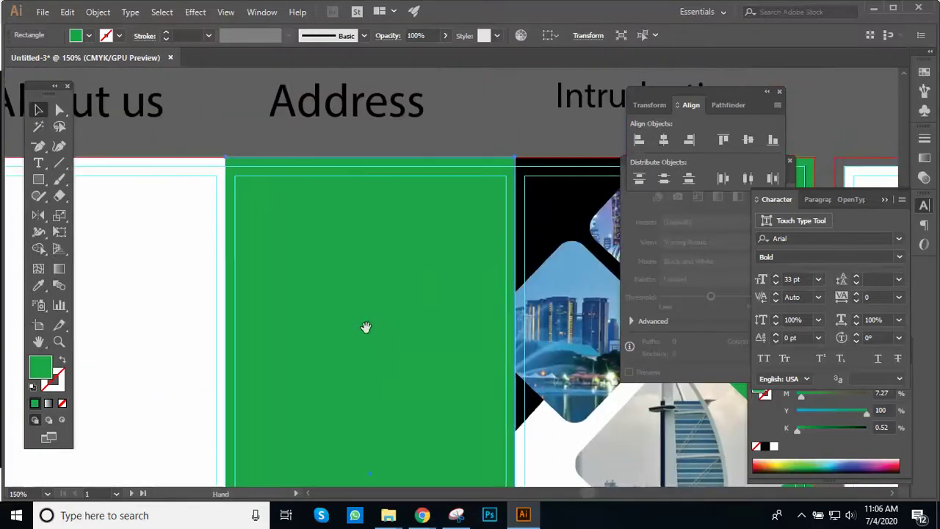
Step: Deselect the rectangle and frame the whole brochure front in the view
key("ctrl+shift+a")
key("z")
left_click(449, 115, "alt")
key("v")
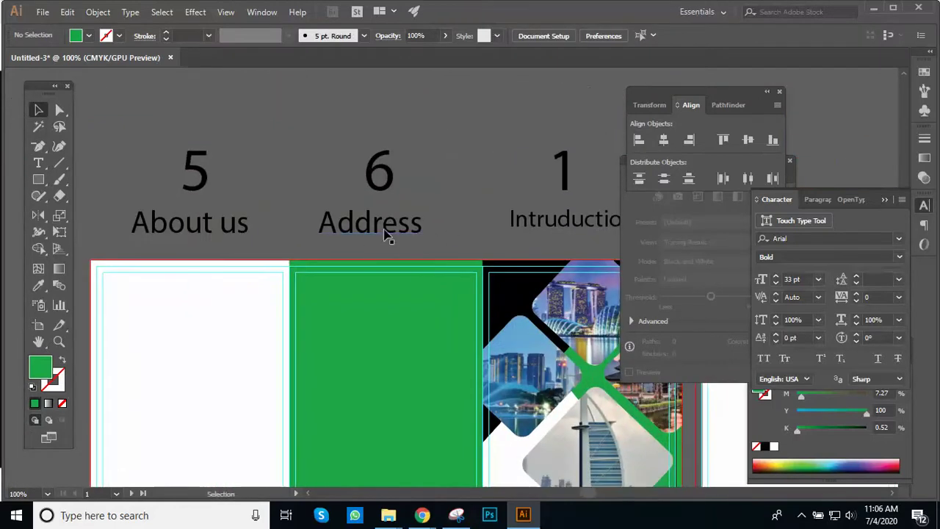
key("z")
left_click(416, 276, "alt")
left_click_drag(420, 296, 387, 197)
left_click(417, 254)
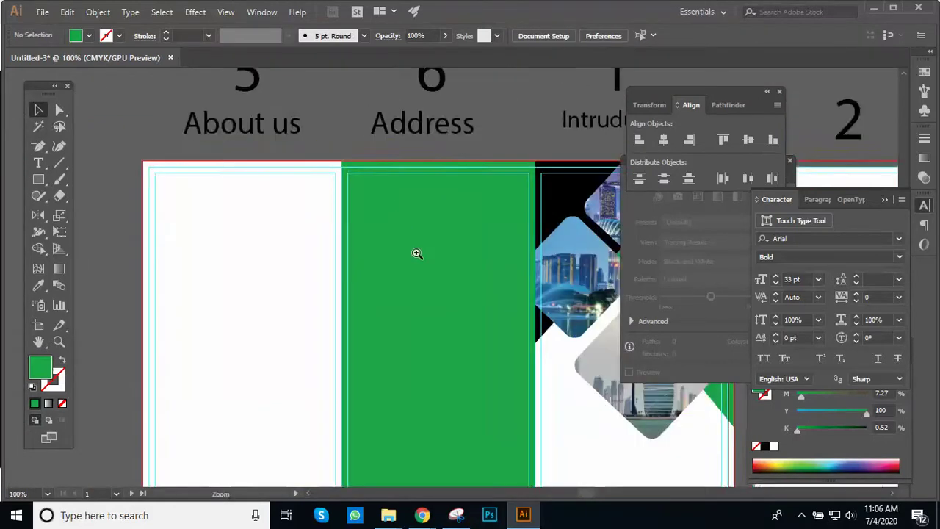
left_click_drag(417, 253, 376, 174)
left_click(428, 262, "alt")
left_click_drag(428, 262, 372, 249)
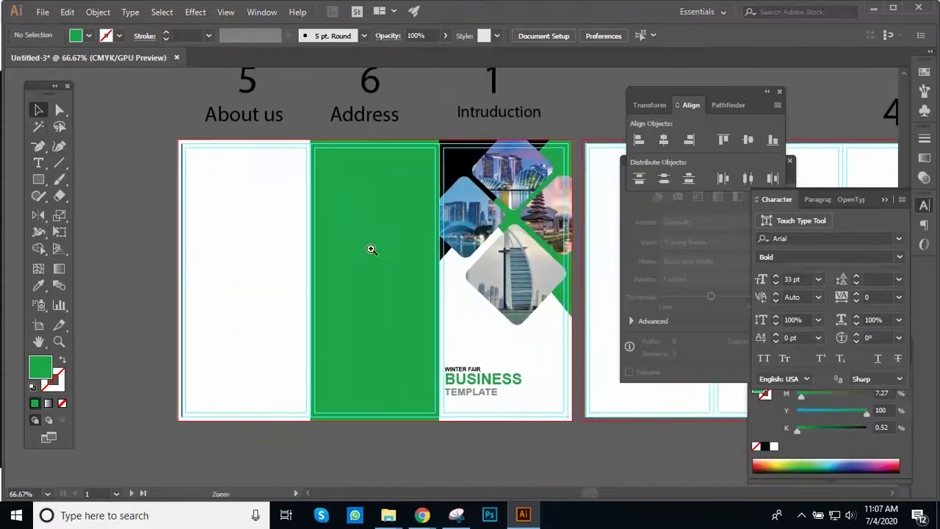
left_click(372, 249)
scroll(359, 176, "down", 2)
key("v")
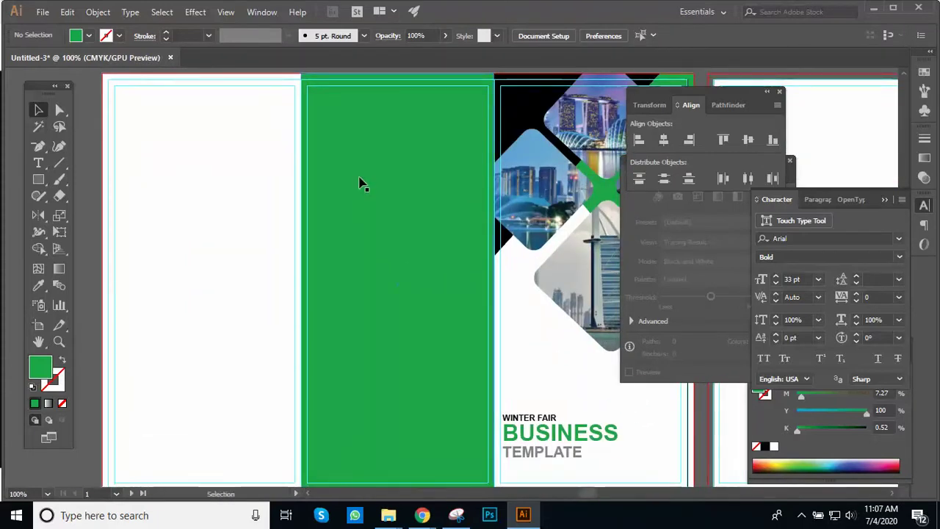
Step: Type the heading 'Corporate Office:' on the green panel
left_click(39, 163)
scroll(332, 250, "down", 2)
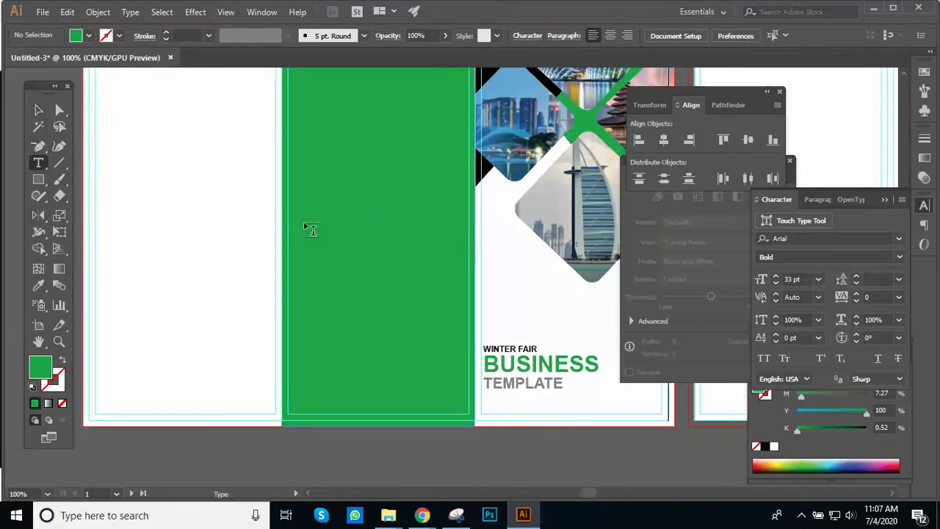
left_click(311, 230)
type("hEAD")
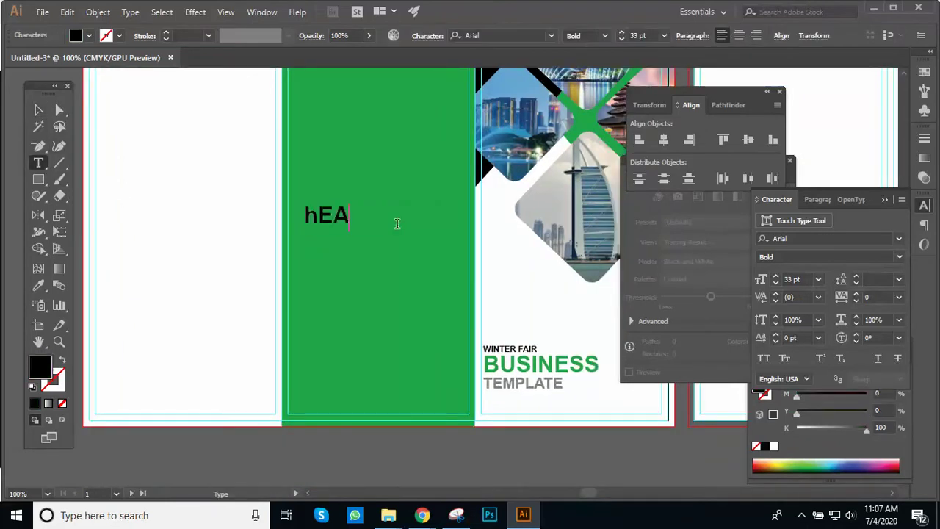
key("BackSpace")
key("BackSpace")
key("BackSpace")
key("BackSpace")
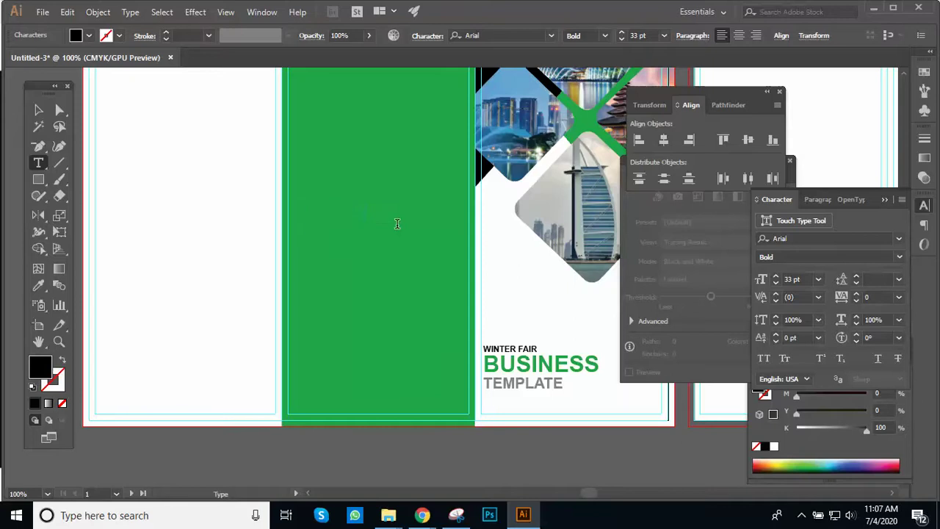
type("Head")
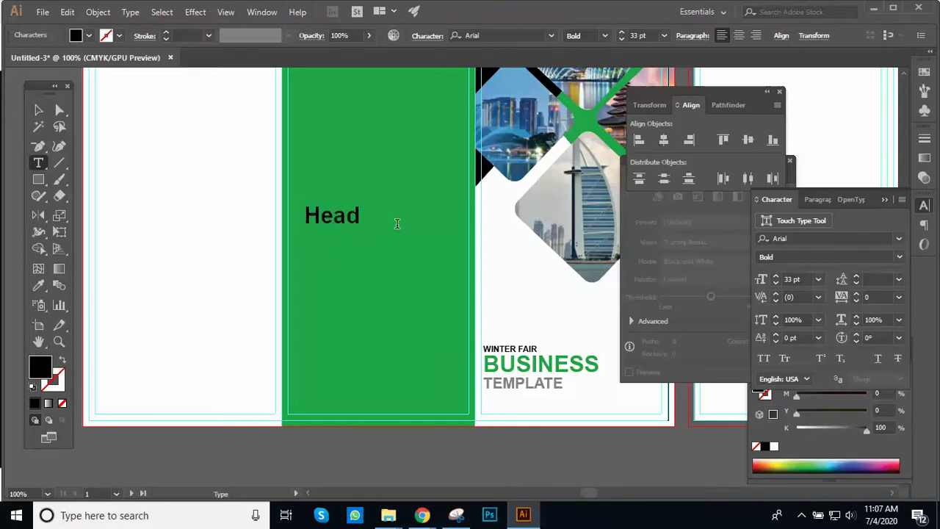
type(" O")
key("BackSpace")
key("BackSpace")
key("BackSpace")
key("BackSpace")
key("BackSpace")
key("BackSpace")
type("Corpo")
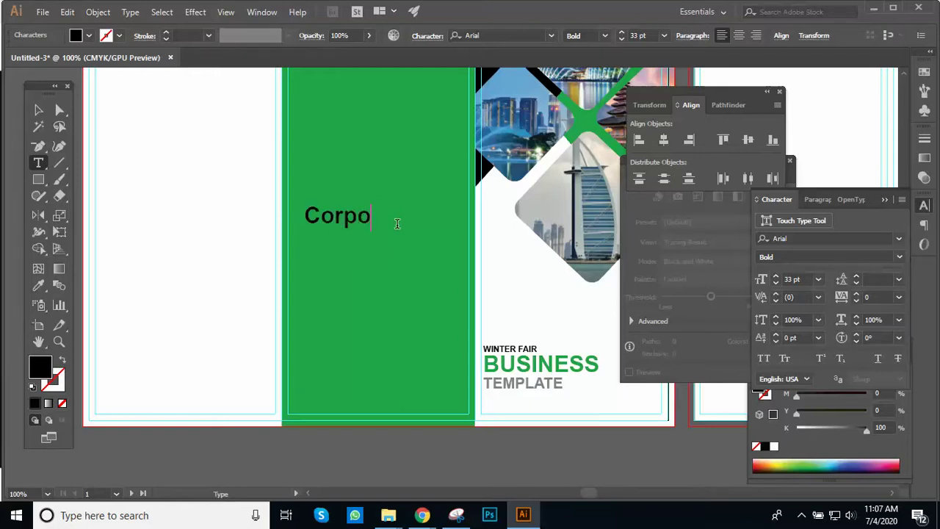
type("rate Office")
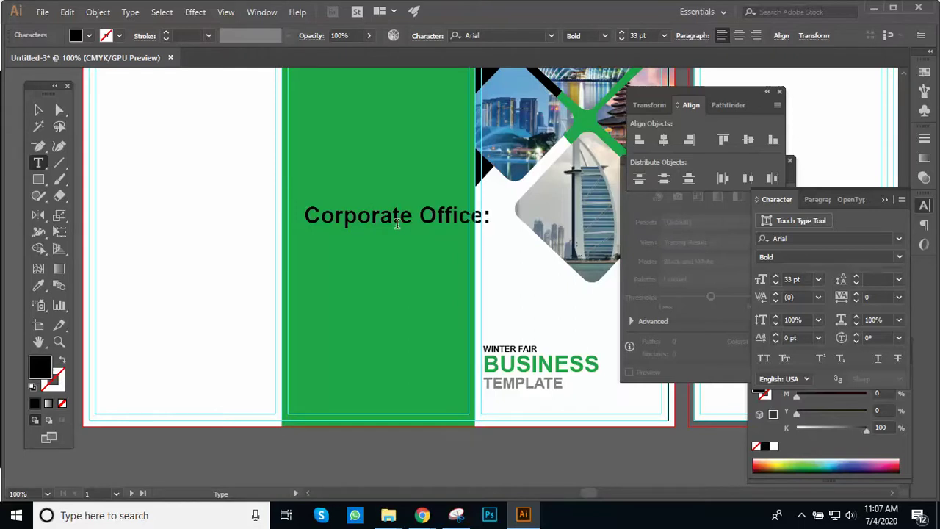
type(":")
left_click(38, 109)
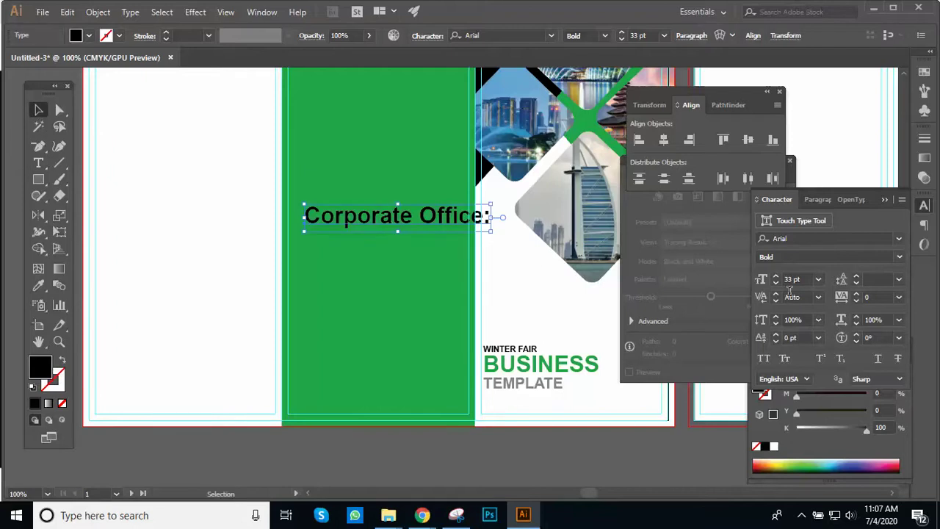
Step: Set the Corporate Office: heading to 18 pt
left_click(794, 280)
type("18")
key("Return")
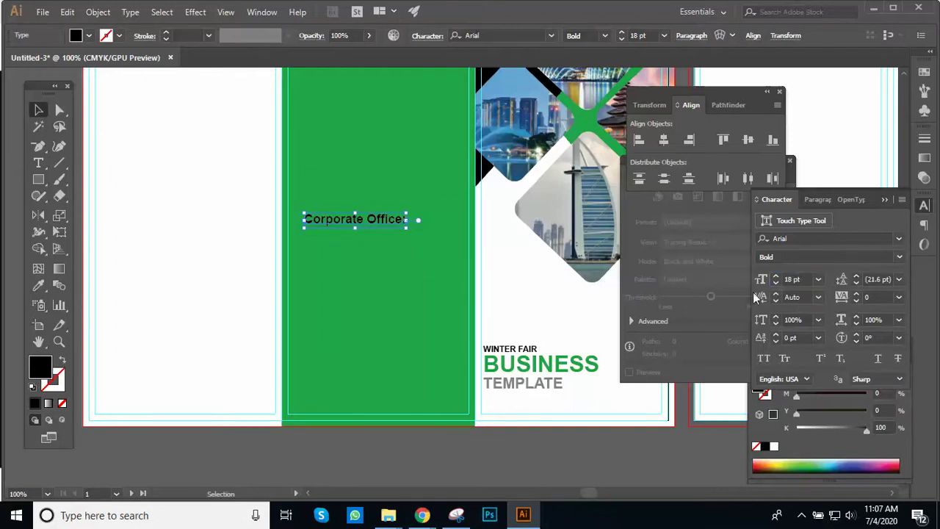
left_click(428, 289)
left_click(429, 284, "ctrl")
left_click(268, 267)
left_click_drag(368, 290, 366, 301)
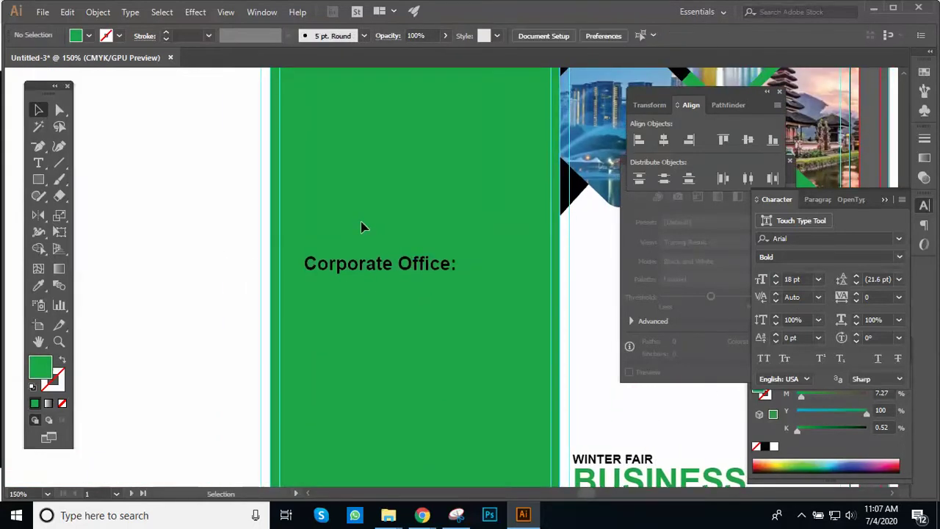
Step: Drag the Corporate Office: heading left to the green panel's inner margin
left_click(96, 13)
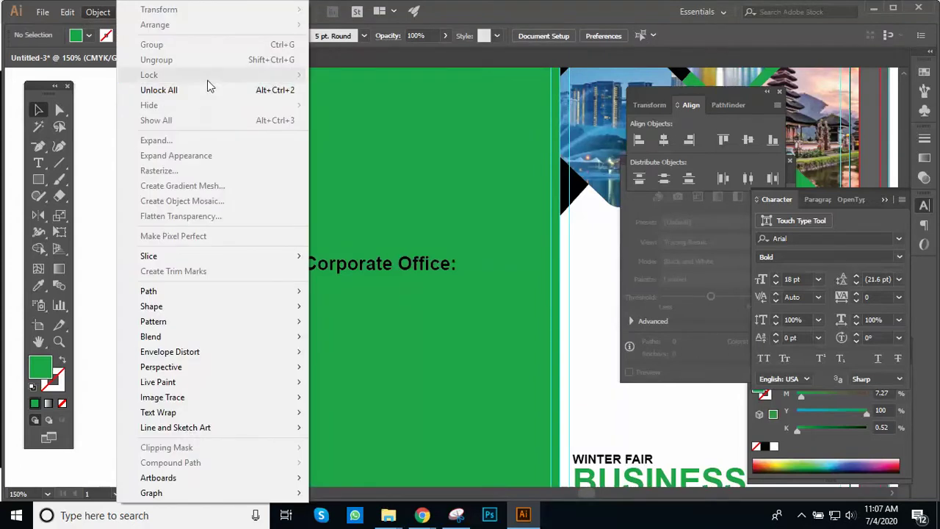
left_click(316, 176)
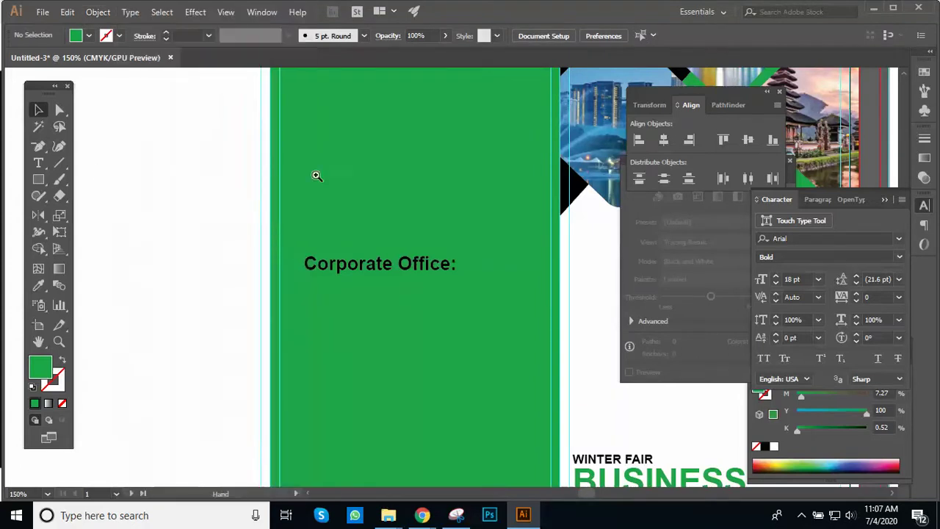
key("ctrl+1")
scroll(359, 193, "down", 3)
left_click_drag(327, 210, 348, 186)
Step: Draw a text area below the Corporate Office: heading
key("ctrl+equal")
left_click(118, 202)
key("t")
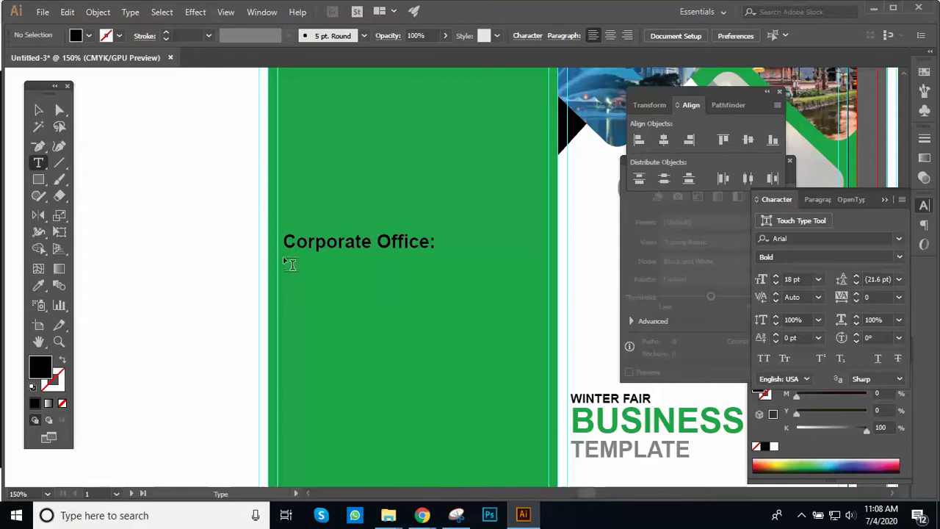
left_click_drag(285, 259, 518, 313)
Step: Set the address text to 14 pt and type the floor line ending '3rd Floor),'
left_click(809, 279)
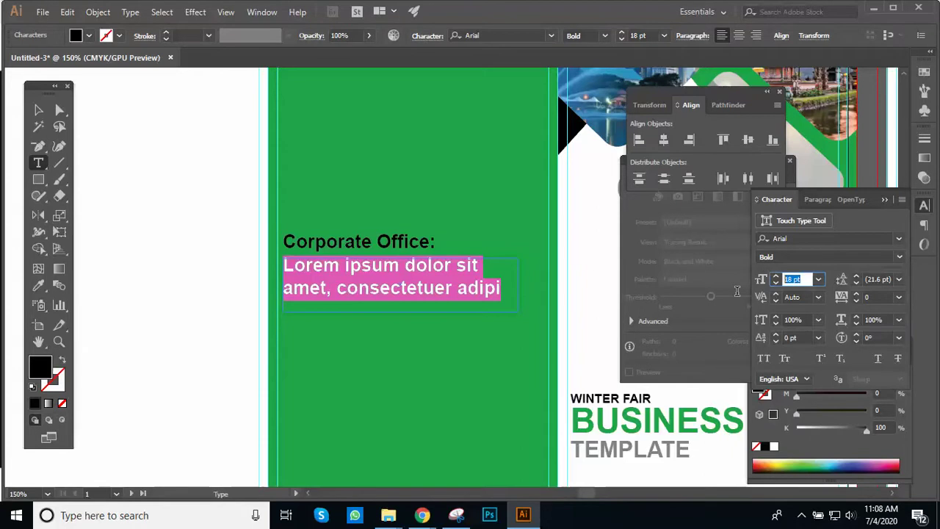
type("14")
key("Return")
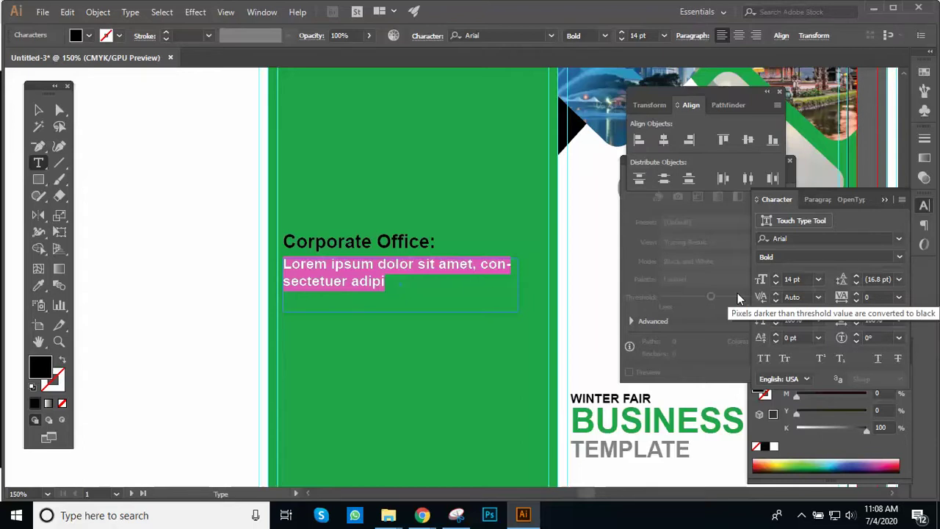
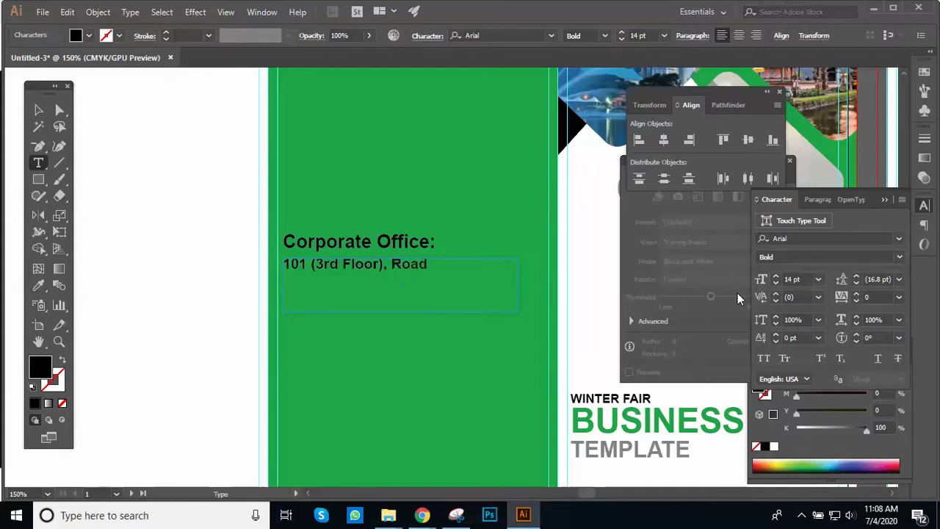
key("Return")
left_click(391, 265)
key("BackSpace")
key("BackSpace")
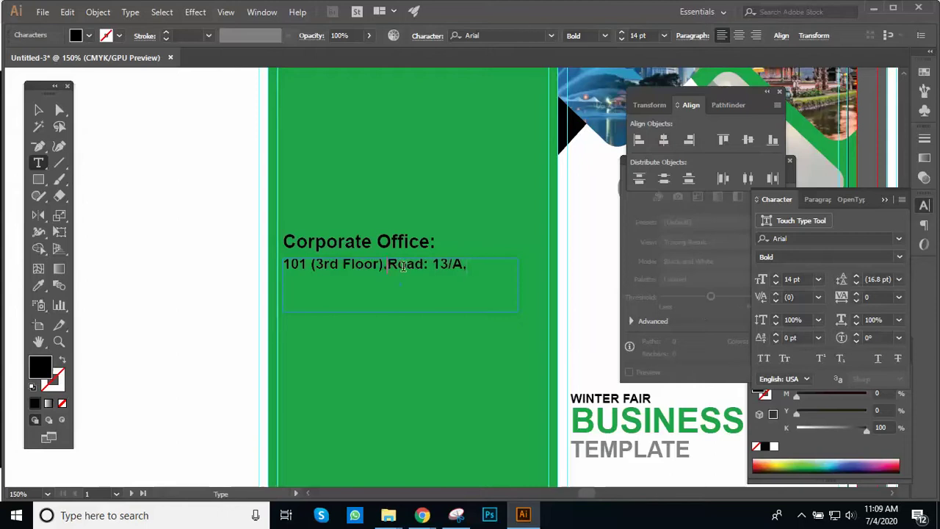
key("Return")
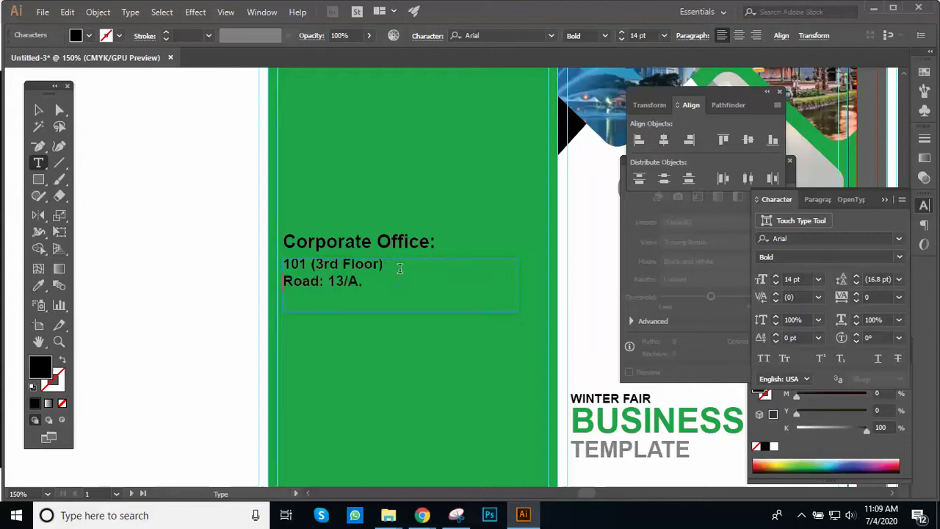
key("BackSpace")
key("Return")
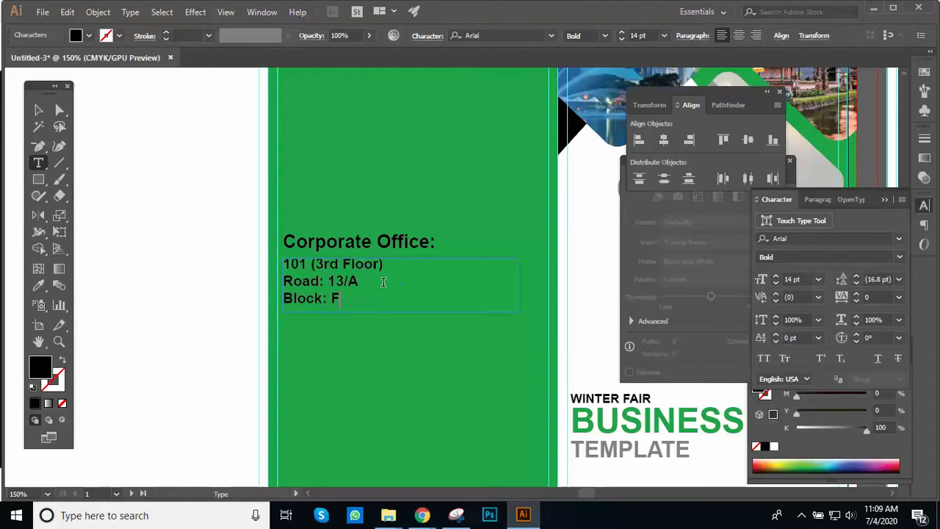
key("Return")
Step: Enlarge the address text box to reveal all lines and change its weight to Regular
left_click(40, 116)
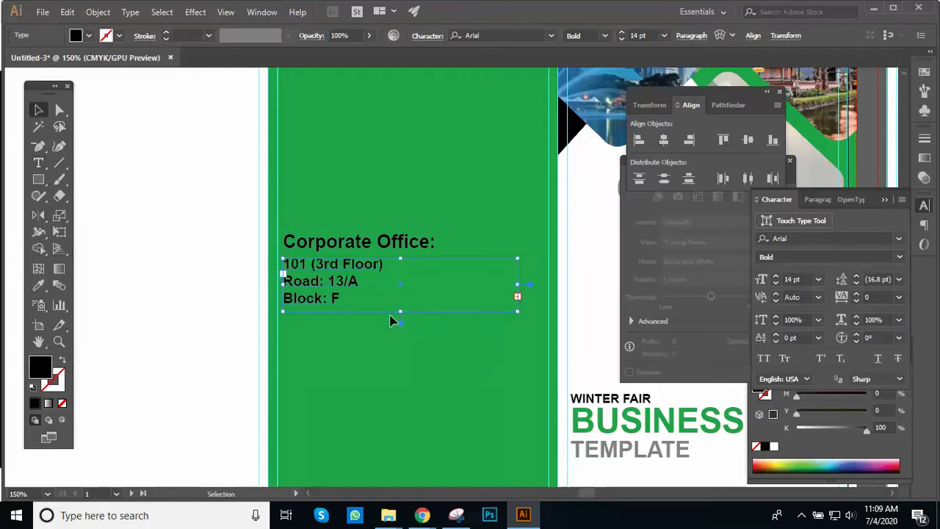
left_click_drag(400, 312, 393, 351)
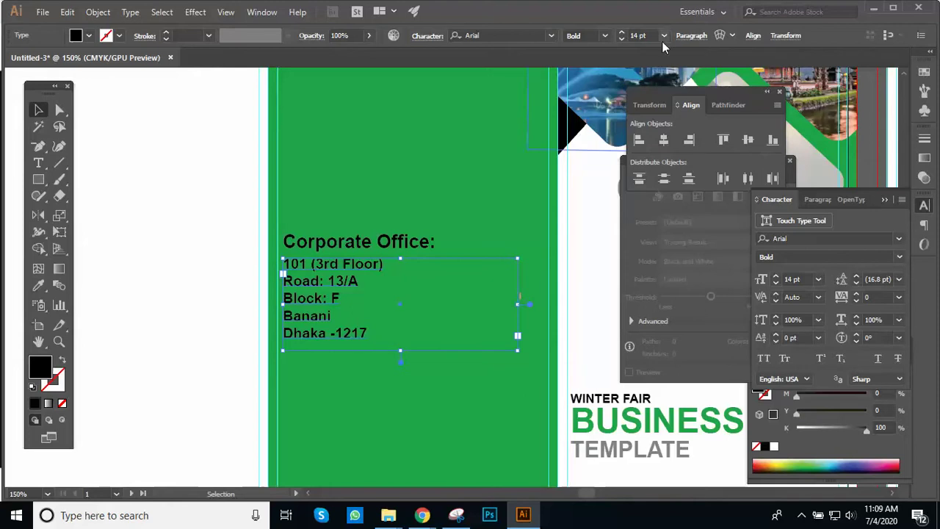
left_click(604, 36)
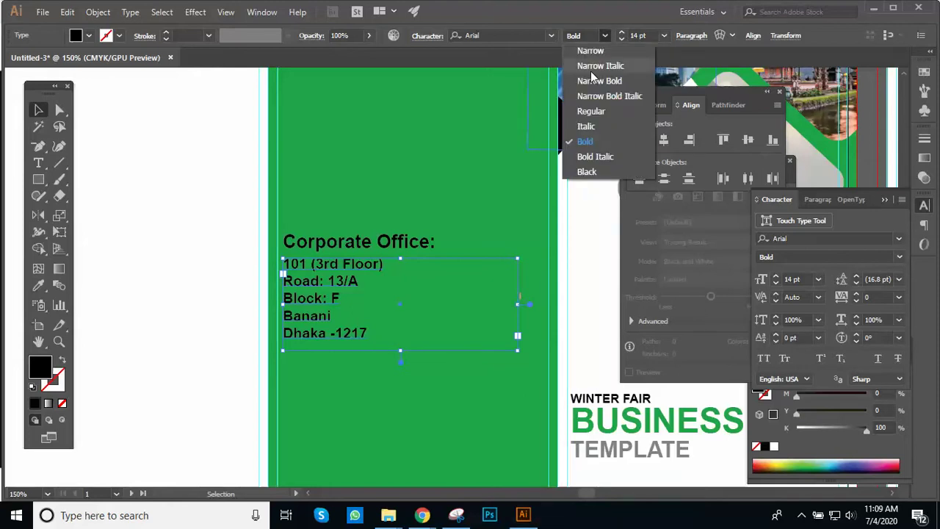
left_click(591, 117)
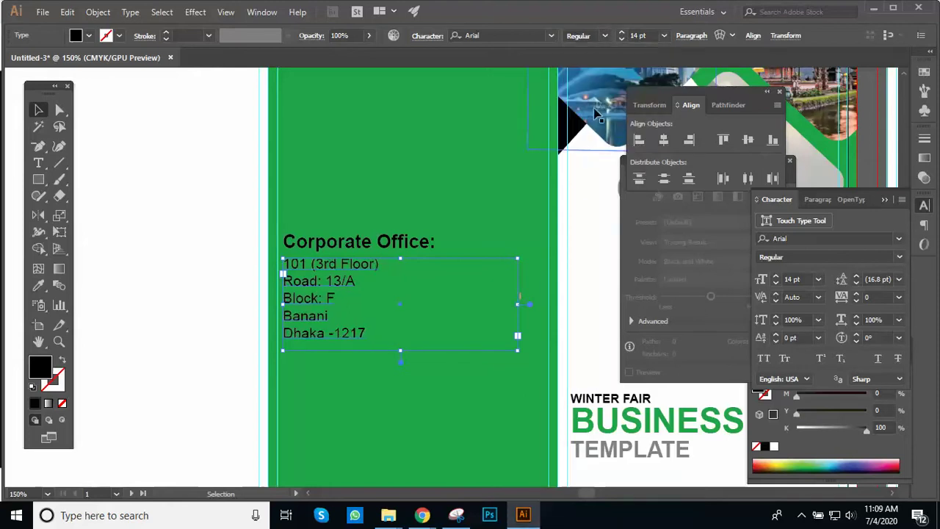
left_click(576, 202)
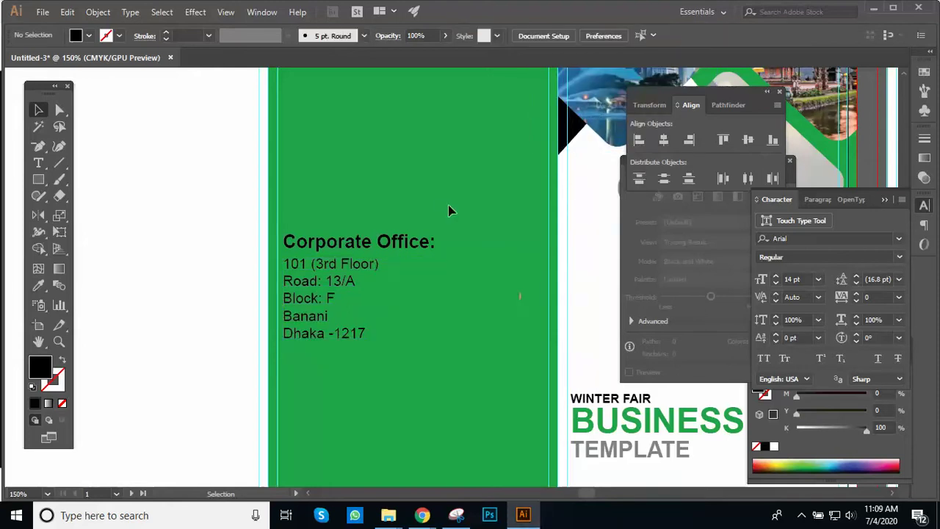
Step: Duplicate the Corporate Office text block straight down below the original
left_click(441, 268, "ctrl+alt")
left_click(407, 289, "ctrl")
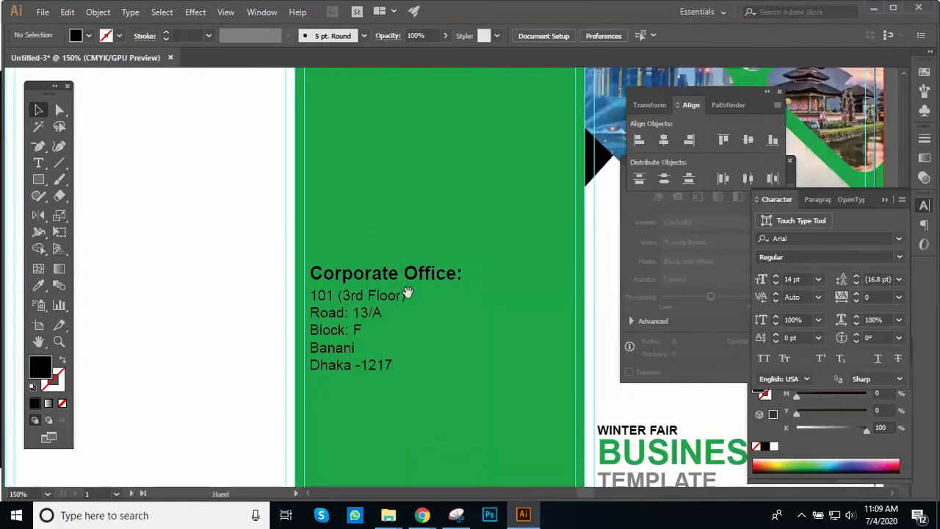
left_click(392, 242, "ctrl+alt")
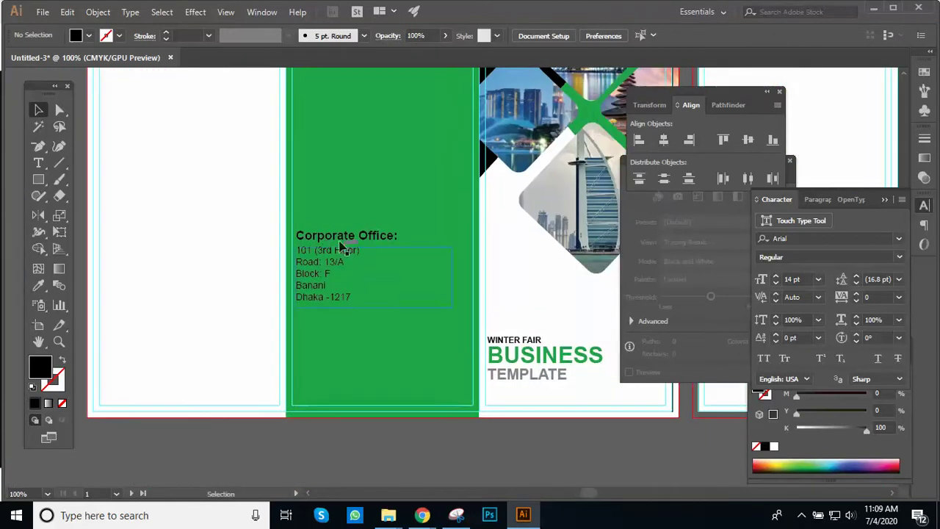
left_click(336, 258)
left_click_drag(342, 236, 350, 325)
left_click(419, 431)
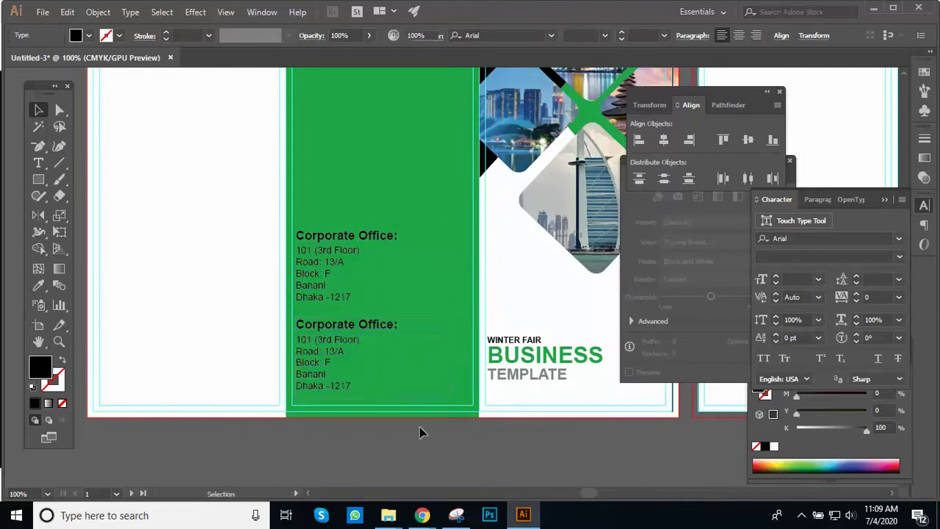
Step: Zoom in on the copy and select the word 'Corporate' in its heading
key("ctrl+equal")
key("ctrl+equal")
left_click_drag(422, 299, 317, 366)
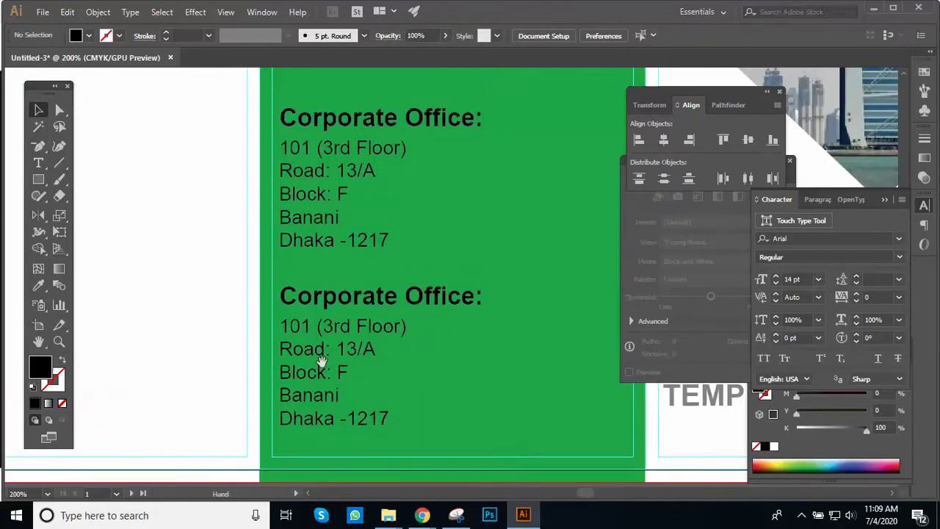
key("t")
left_click(345, 296)
left_click_drag(280, 296, 401, 312)
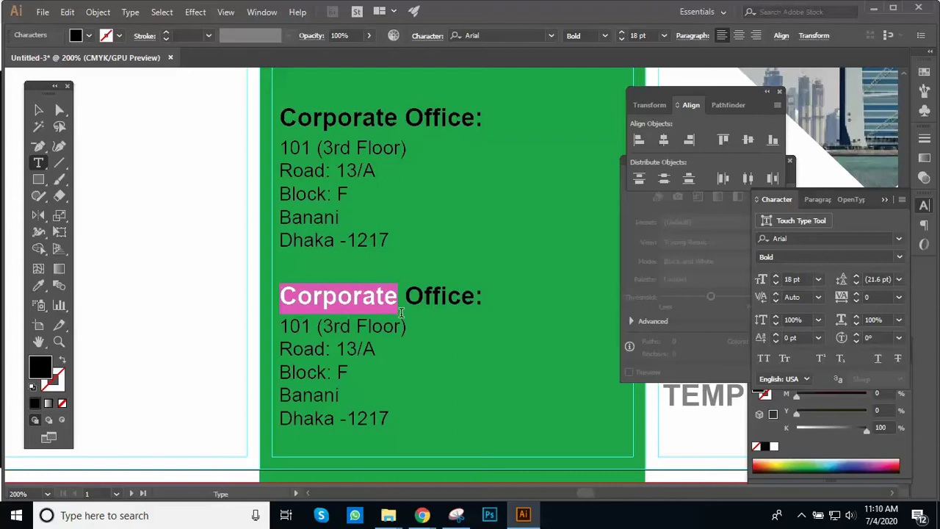
Step: Retitle the copied heading 'Uttara Office:' and replace Banani with Uttara in its address
type("Uttara")
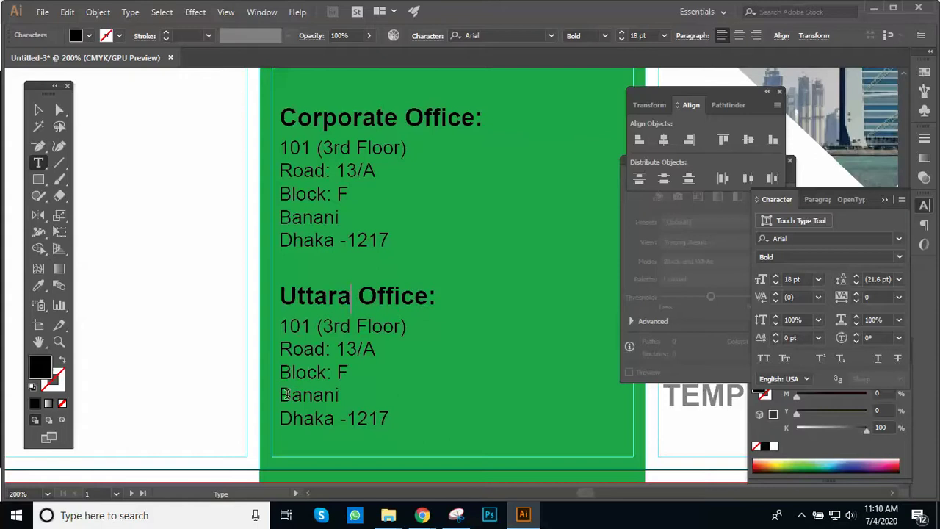
left_click_drag(283, 370, 354, 377)
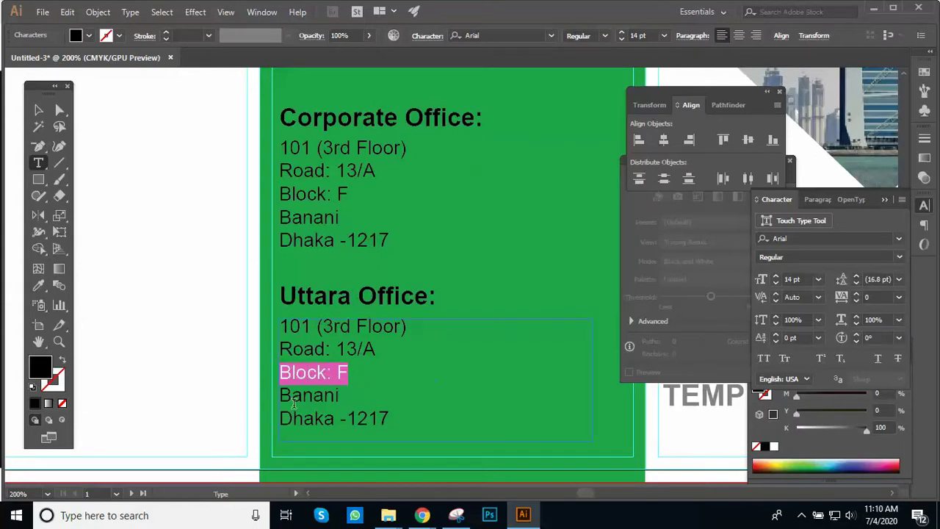
left_click_drag(339, 399, 263, 394)
type("Uttara")
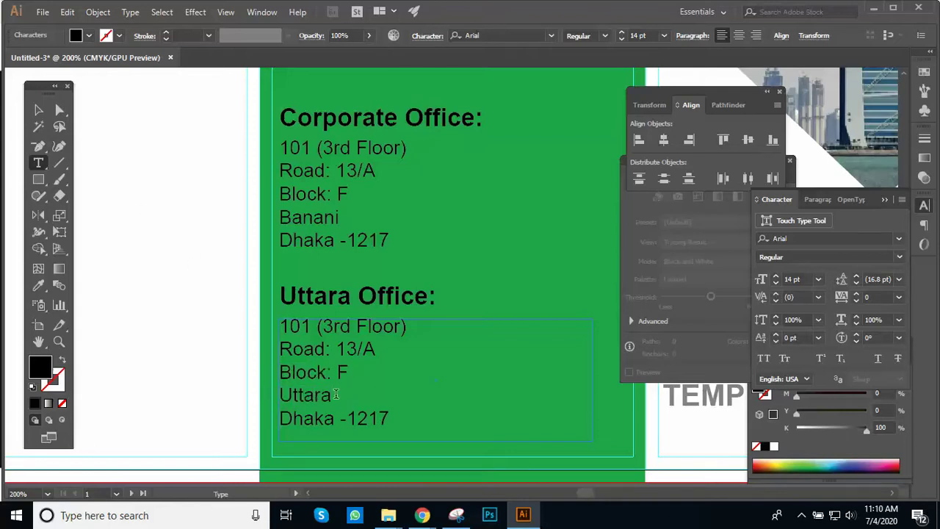
left_click(39, 109)
left_click(194, 223)
left_click(285, 233, "ctrl+alt")
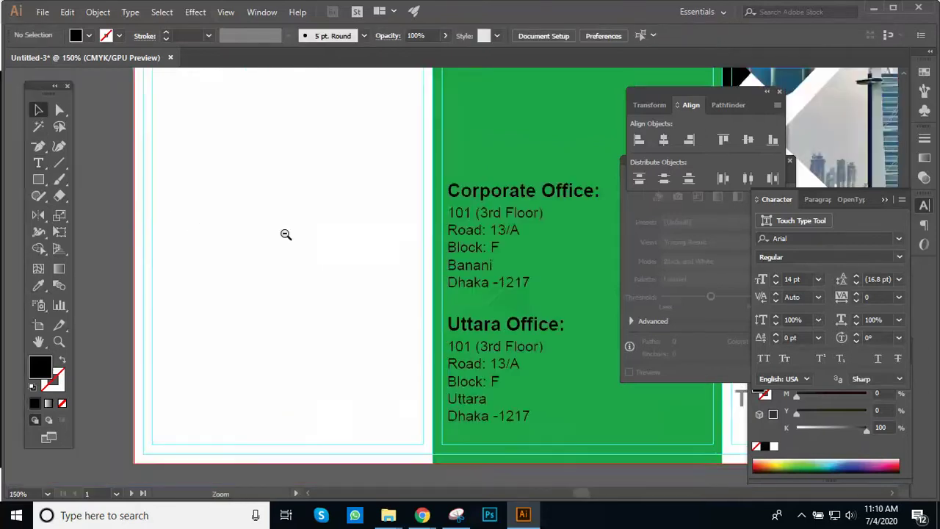
left_click(285, 234, "ctrl+alt")
left_click_drag(341, 210, 136, 273)
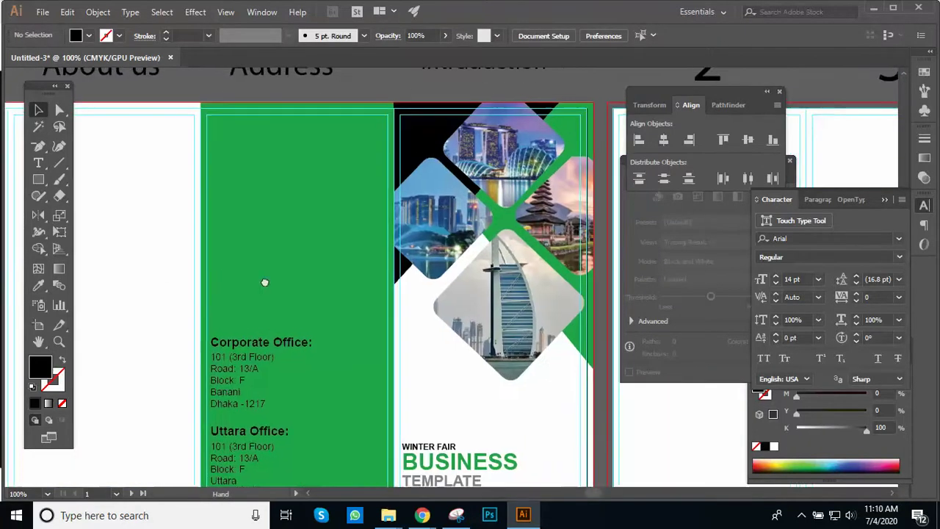
left_click_drag(265, 282, 280, 273)
left_click(280, 272, "ctrl+alt")
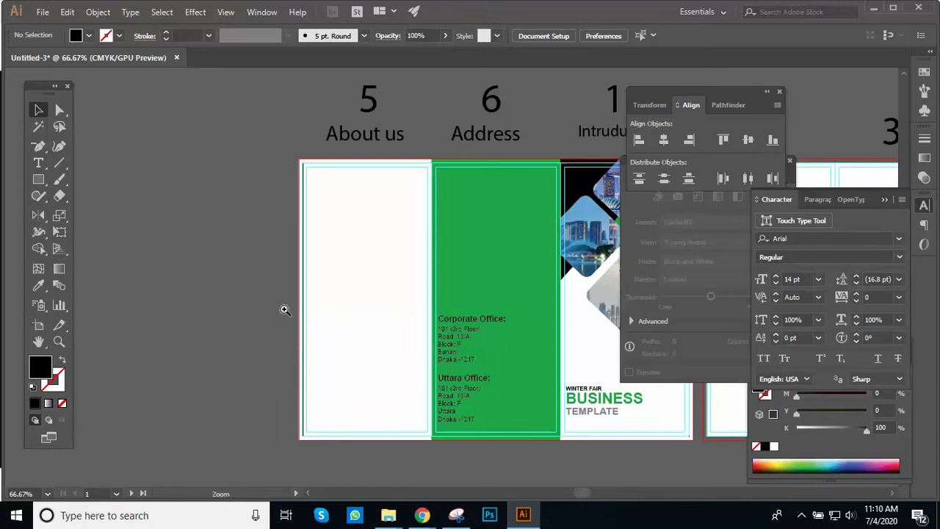
left_click(386, 233, "alt")
left_click_drag(386, 237, 374, 206)
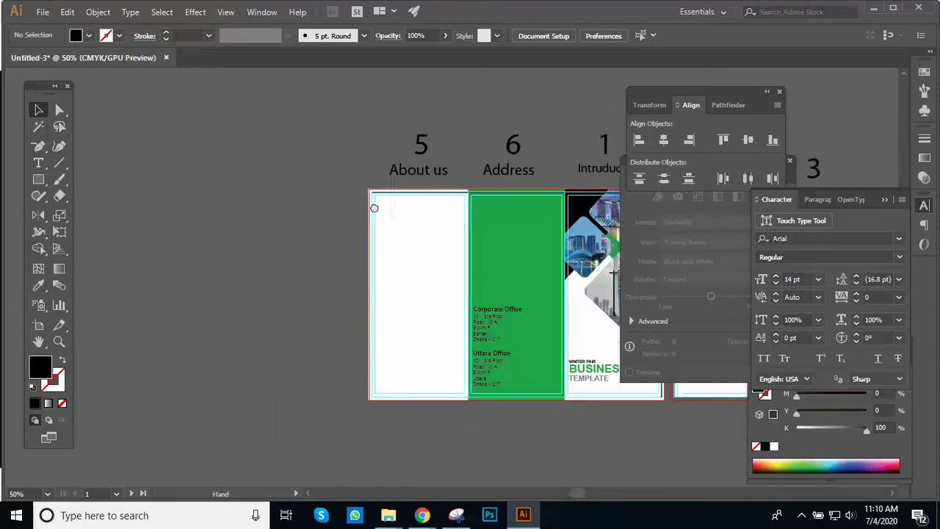
left_click_drag(411, 251, 313, 273)
left_click(396, 273)
left_click_drag(431, 279, 411, 233)
left_click(373, 268)
left_click(382, 214)
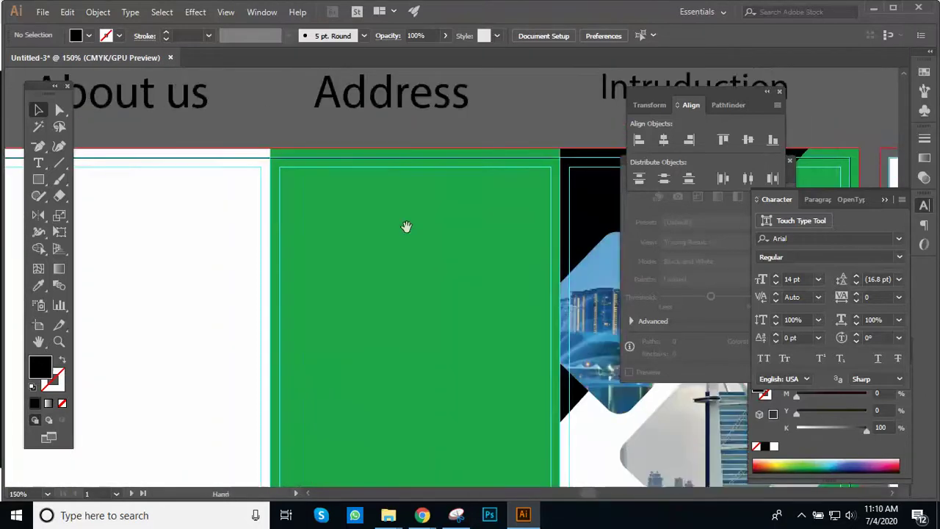
mouse_move(384, 213)
left_mouse_down()
mouse_move(392, 264)
mouse_move(386, 220)
left_mouse_up()
left_click(362, 196, "alt")
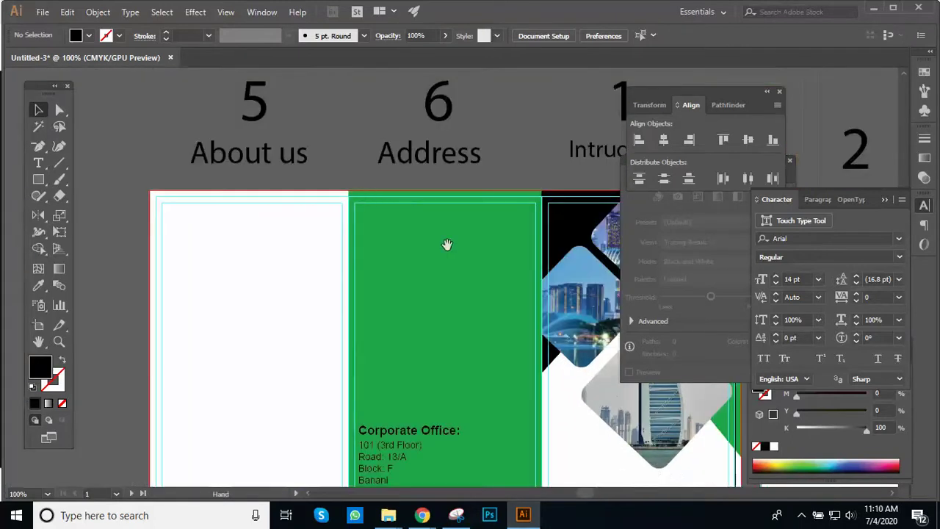
left_click_drag(447, 245, 398, 213)
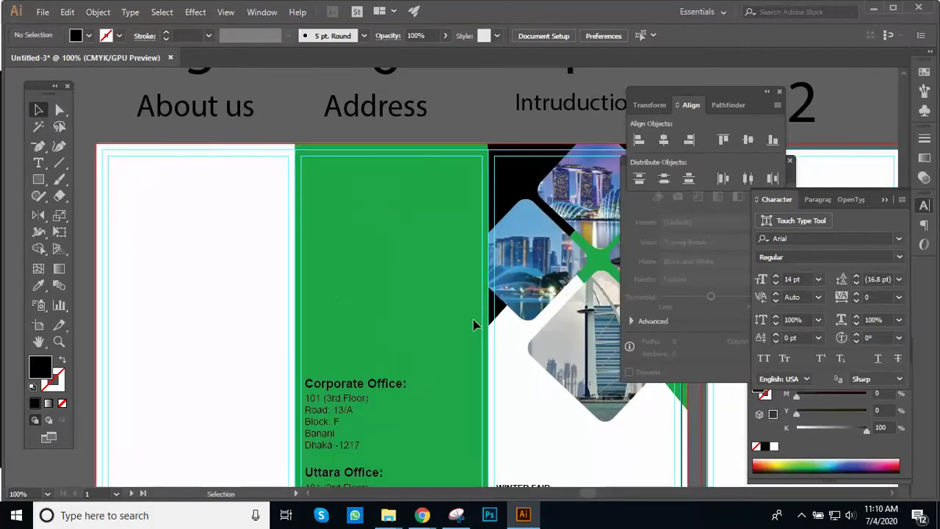
mouse_move(422, 515)
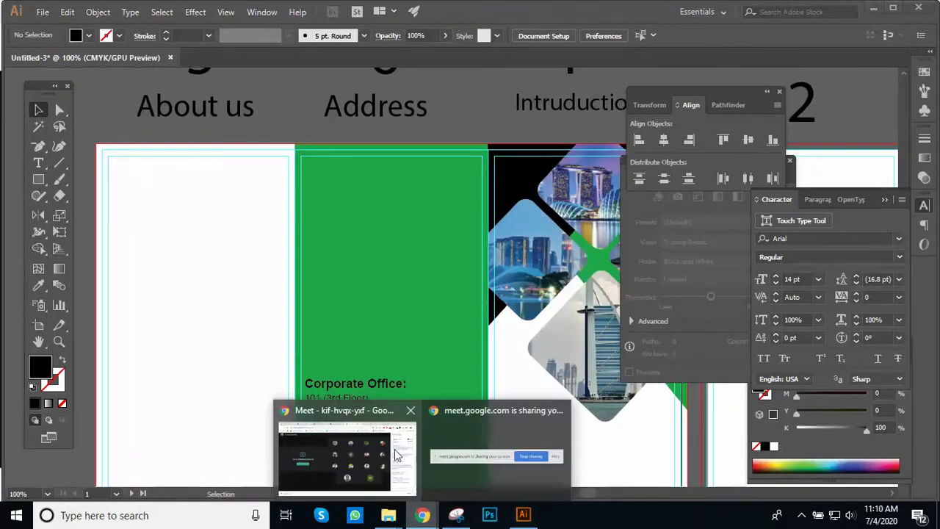
Step: In the tri fold brochure image results tab, close the preview and launch Google Maps
left_click(412, 427)
left_click(692, 9)
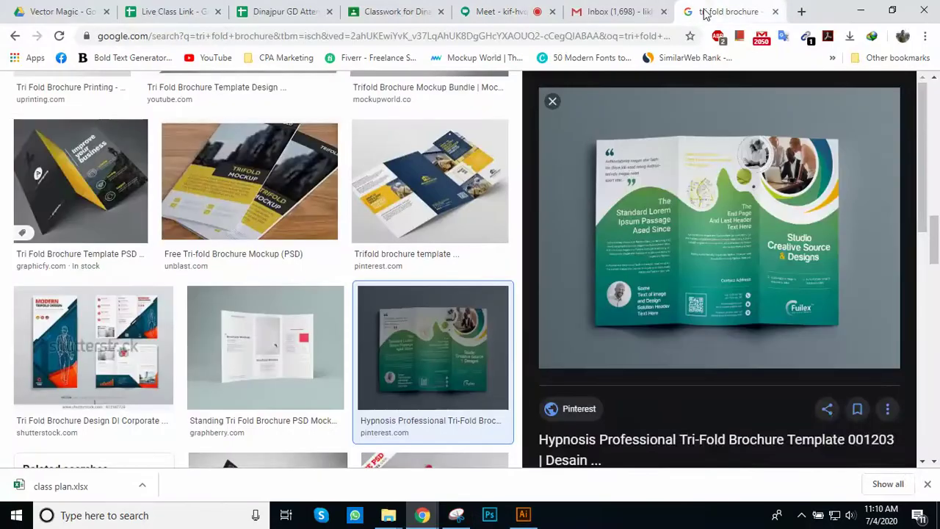
left_click(552, 101)
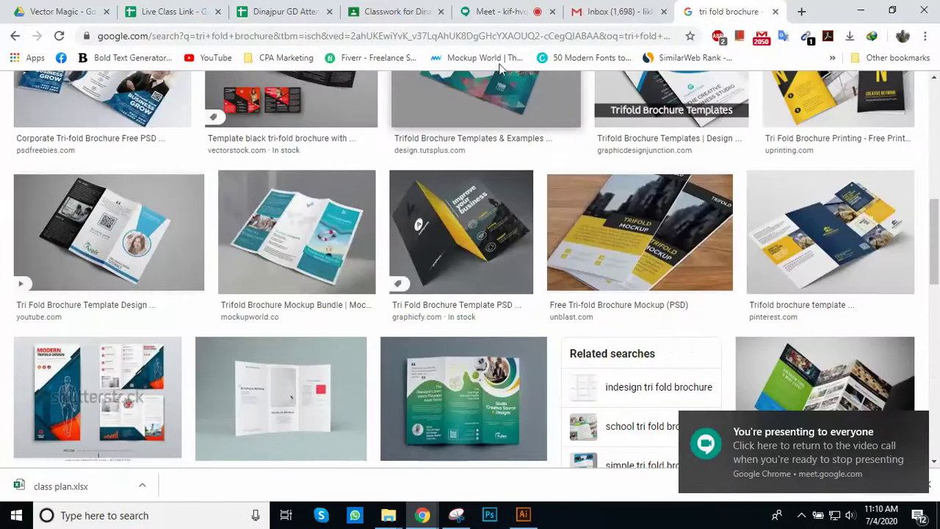
scroll(293, 224, "up", 10)
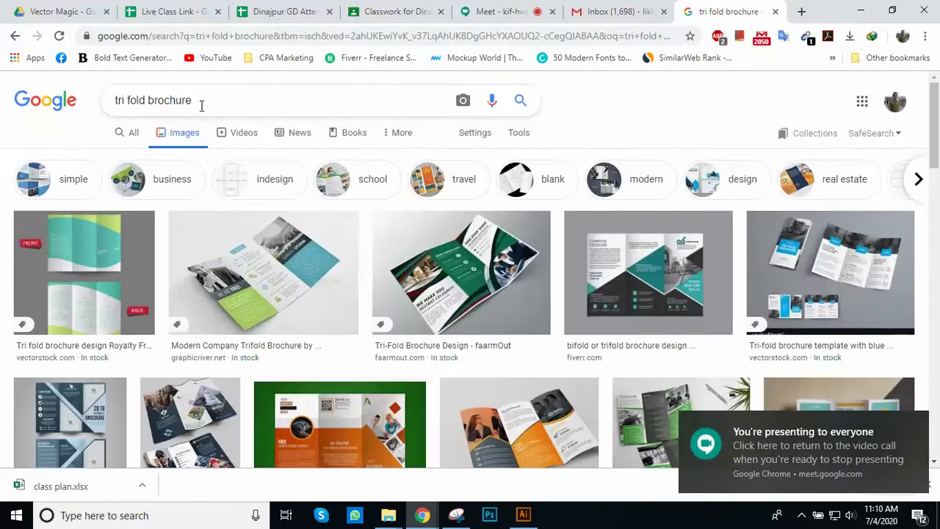
left_click(861, 102)
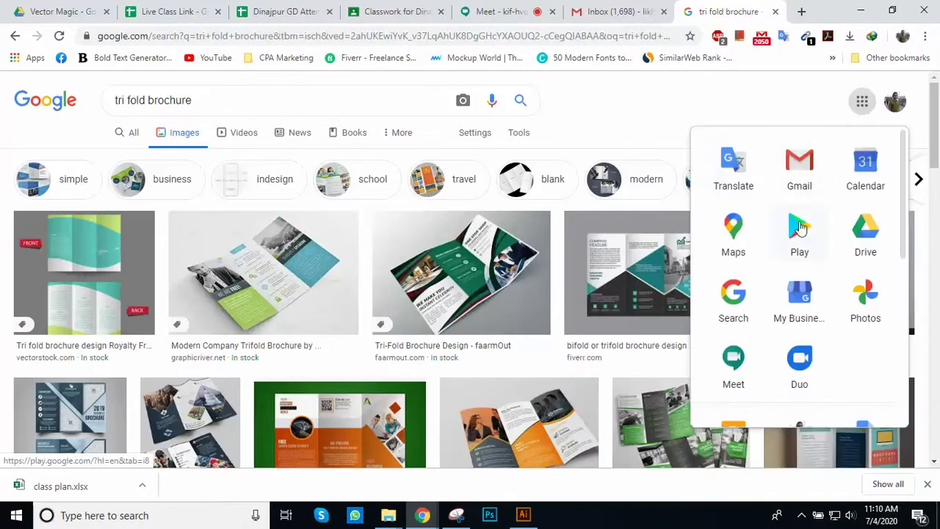
left_click(734, 246)
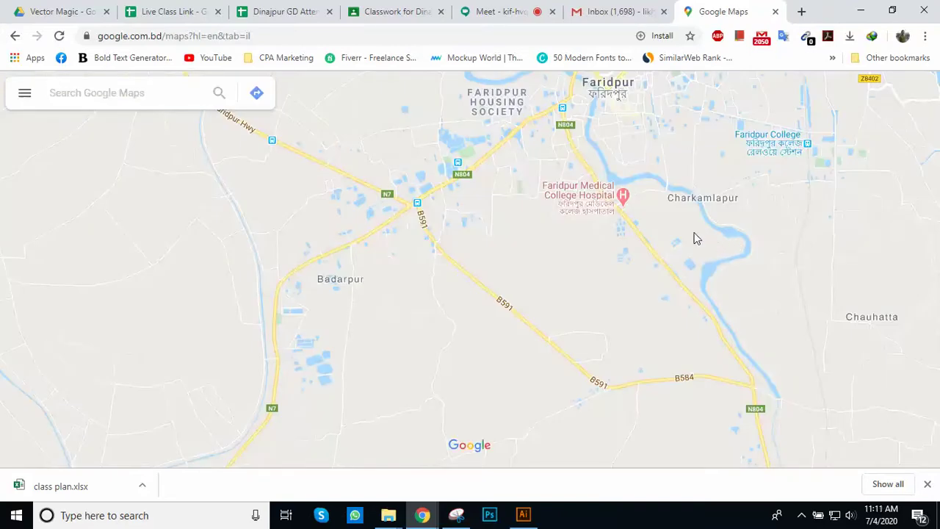
Step: Zoom from the Bangladesh overview into Doulotpur in flat 2D view, showing current location
scroll(657, 211, "up", 3)
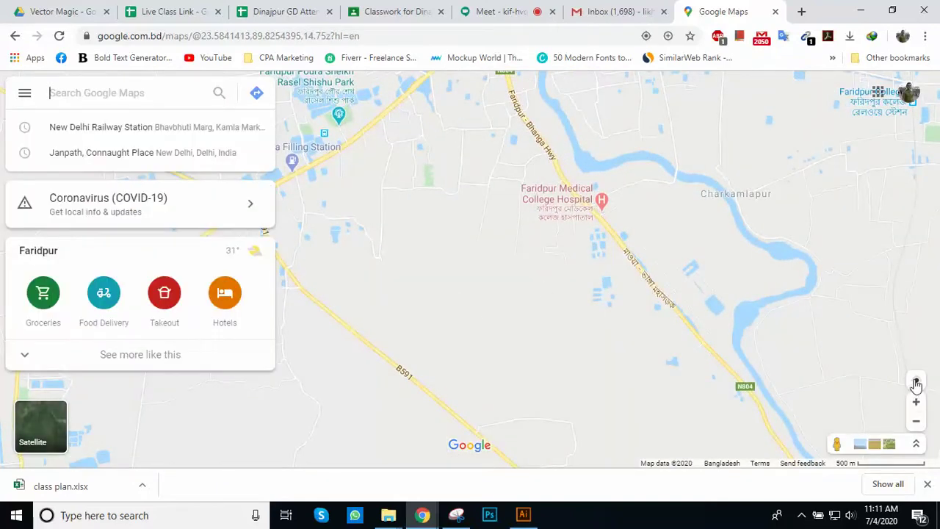
scroll(917, 388, "down", 7)
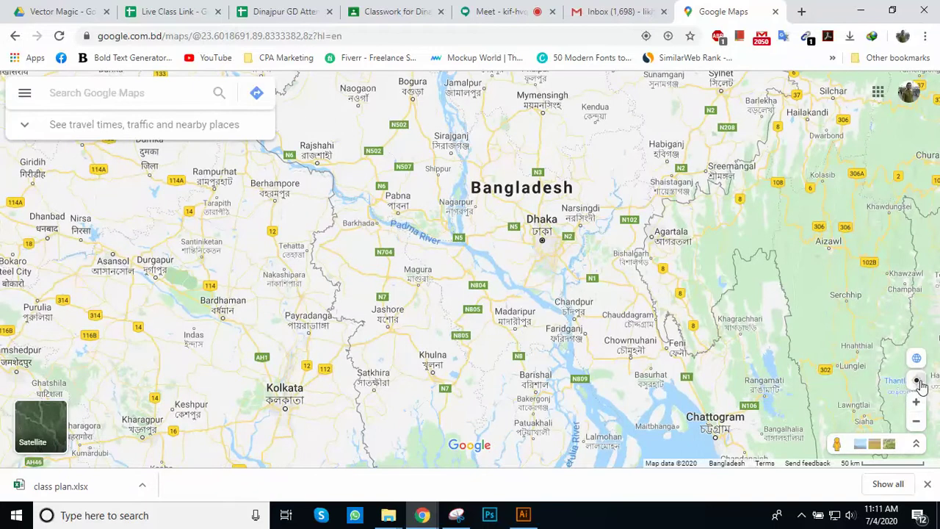
scroll(585, 279, "up", 3)
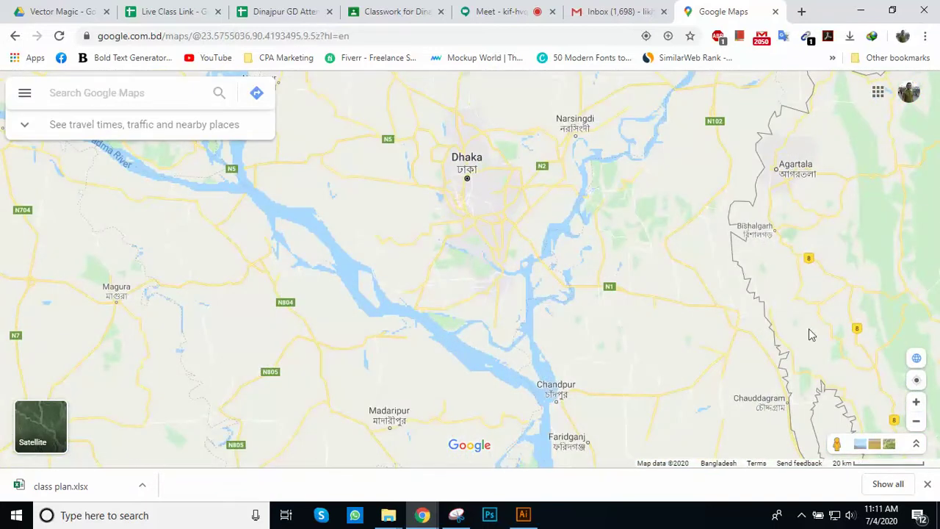
left_click(918, 359)
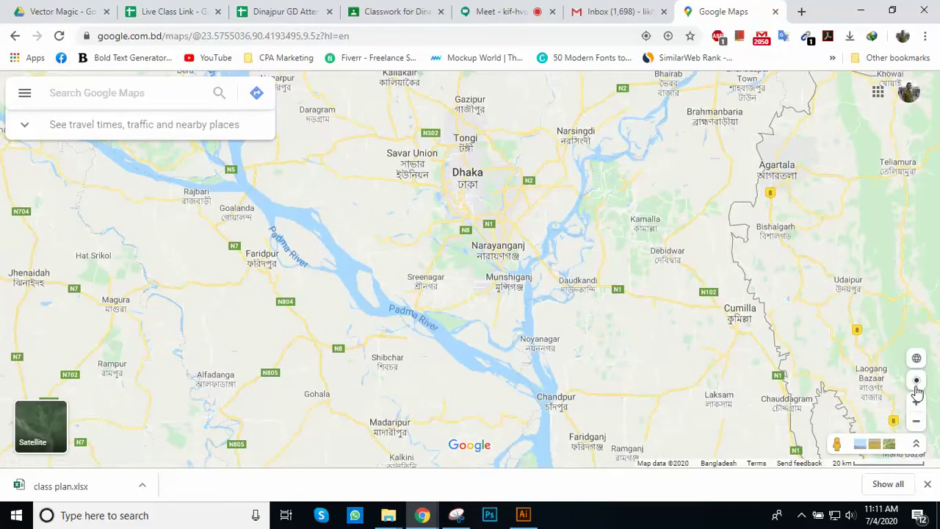
scroll(917, 393, "down", 3)
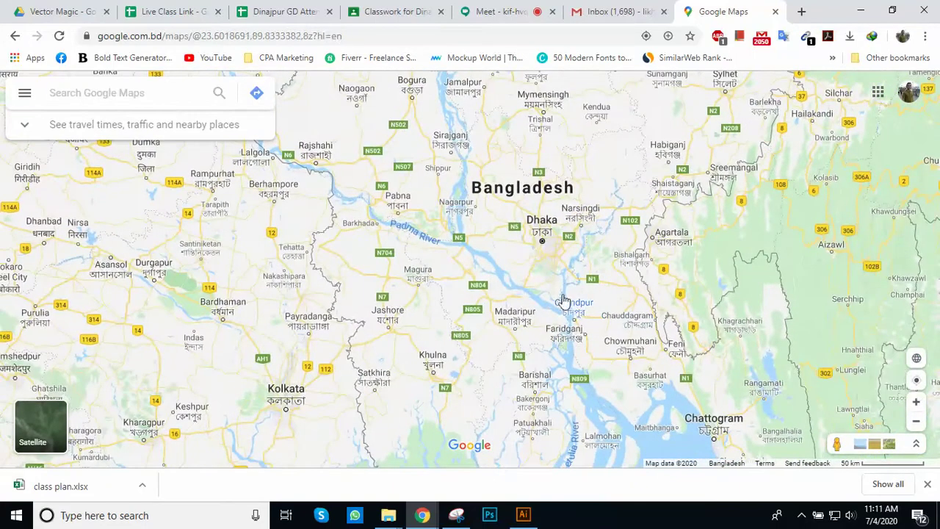
scroll(557, 284, "up", 3)
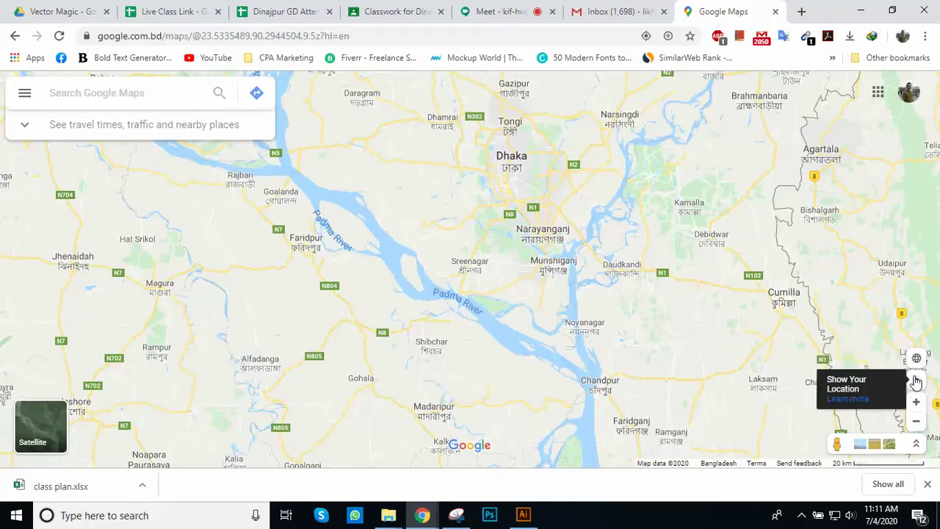
left_click(916, 381)
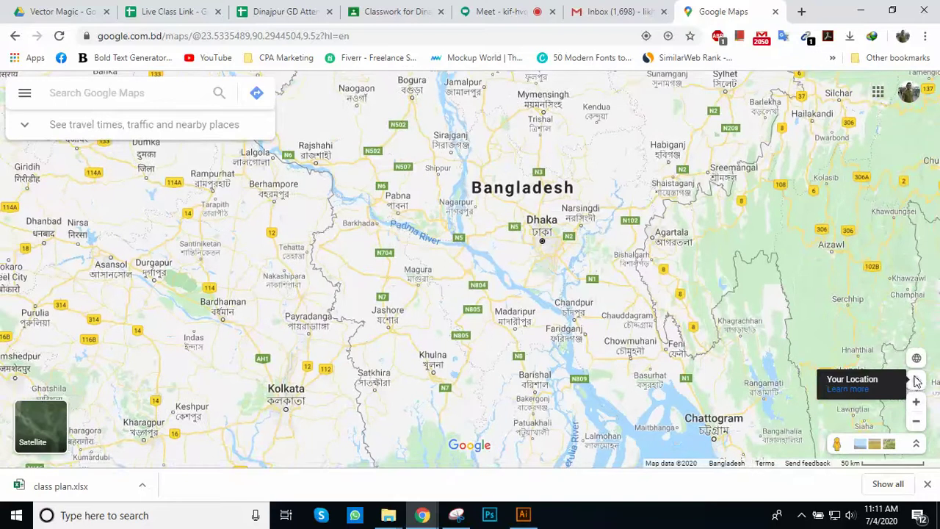
scroll(598, 259, "up", 7)
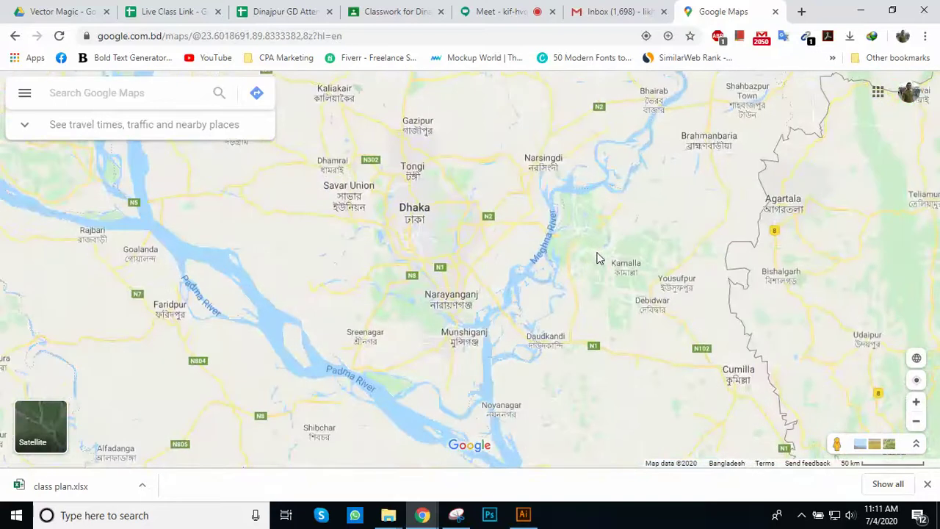
scroll(576, 257, "up", 4)
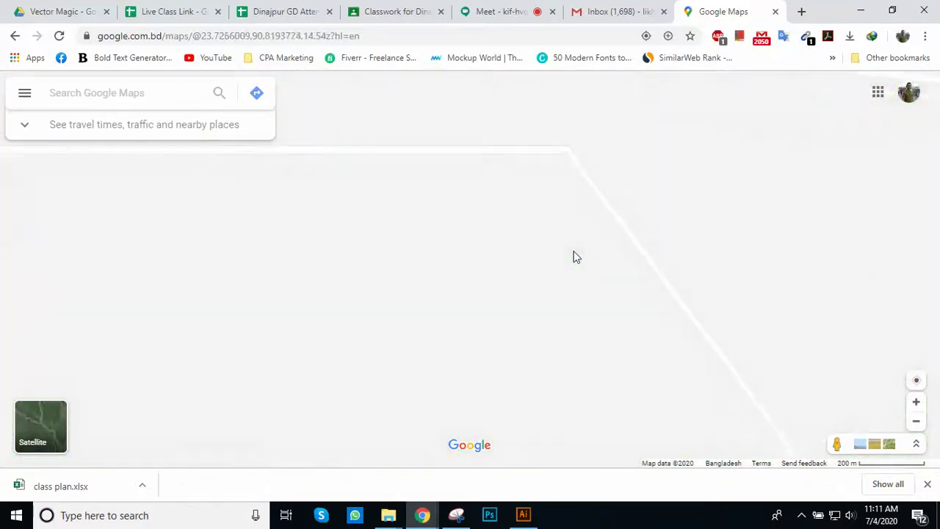
scroll(488, 287, "down", 2)
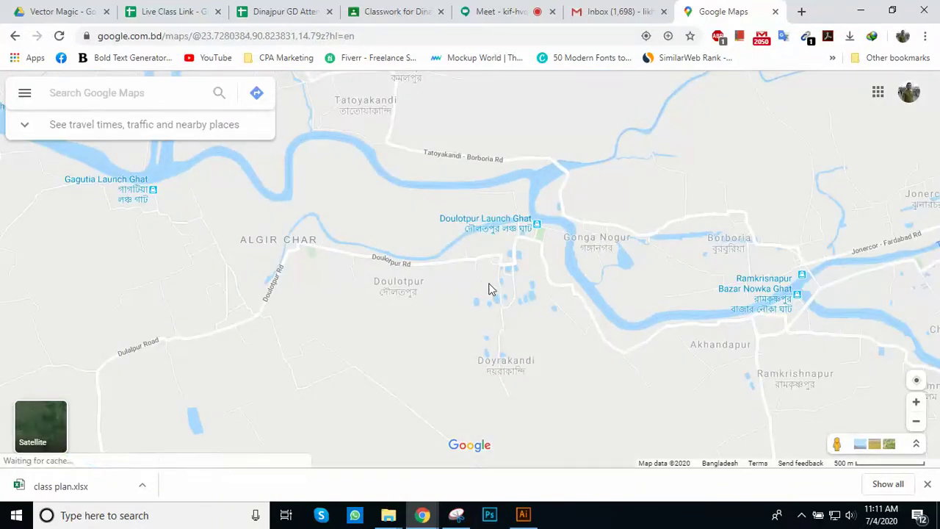
scroll(537, 307, "up", 1)
scroll(538, 307, "up", 1)
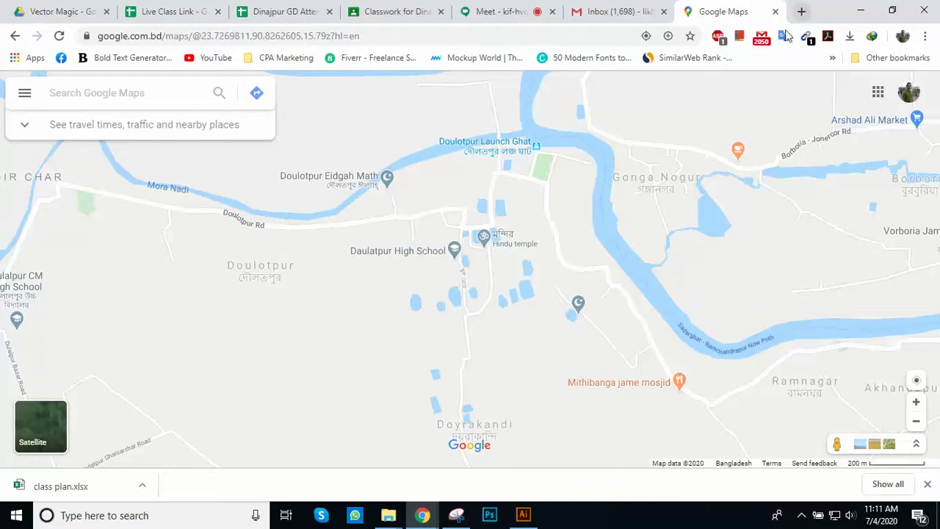
Step: Search Google Images for 'LOcation map' in a new tab
left_click(799, 10)
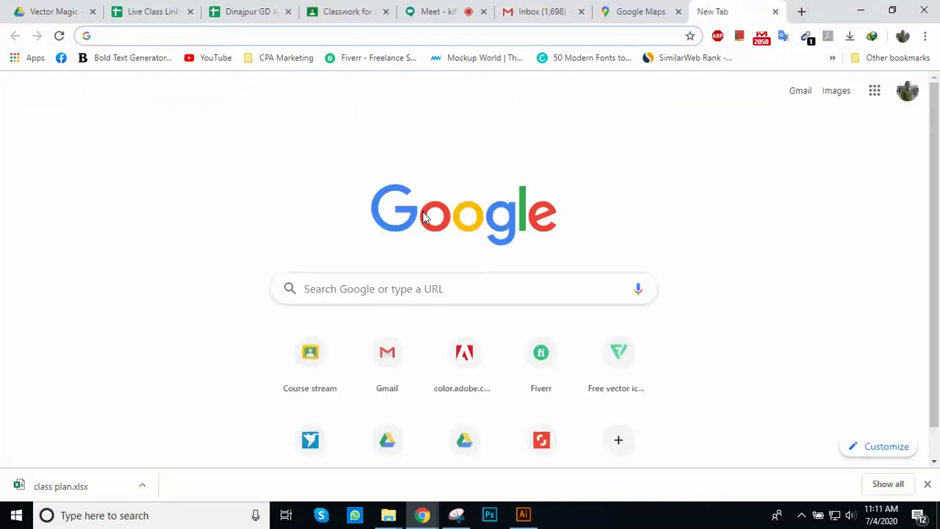
type("LO")
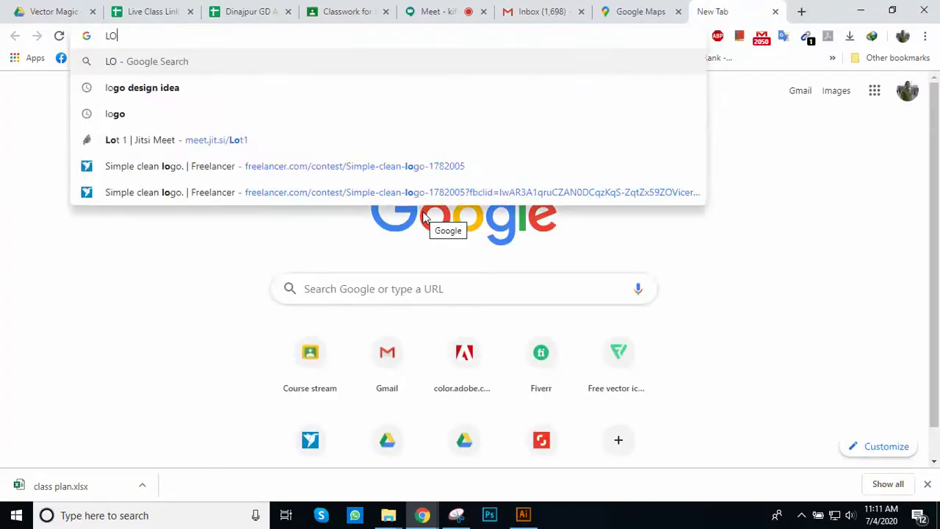
type("cation ")
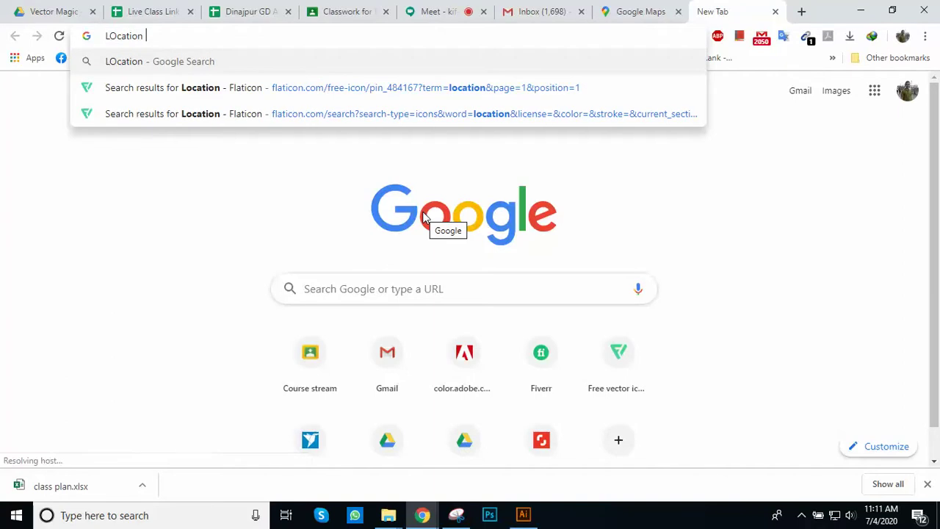
type("map")
key("Return")
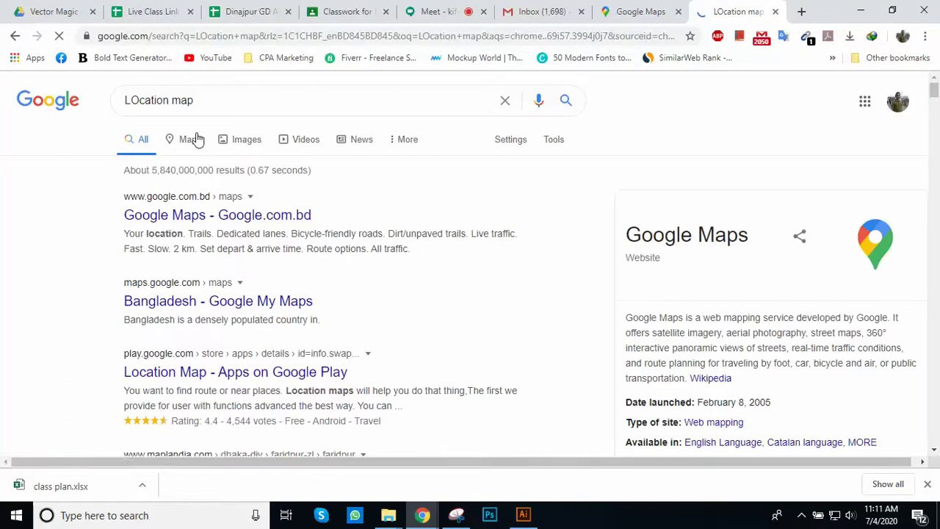
left_click(237, 147)
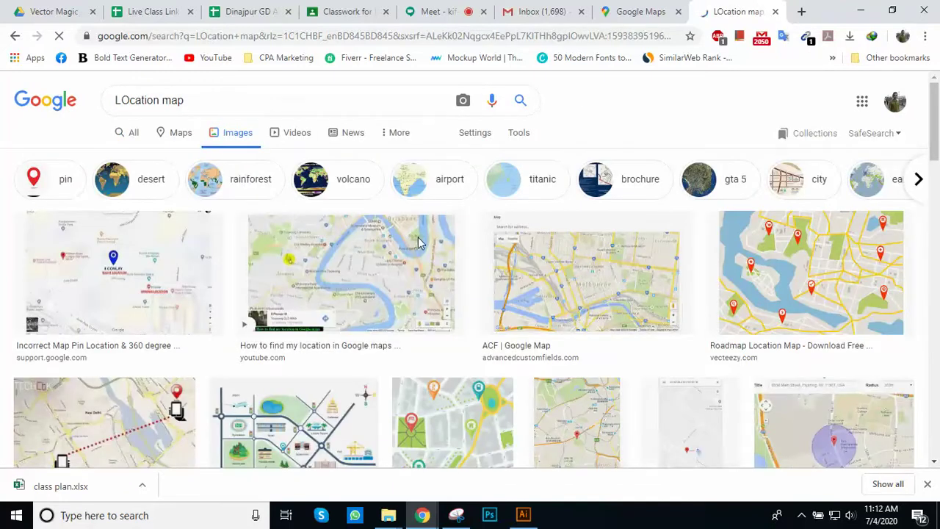
scroll(420, 245, "down", 1)
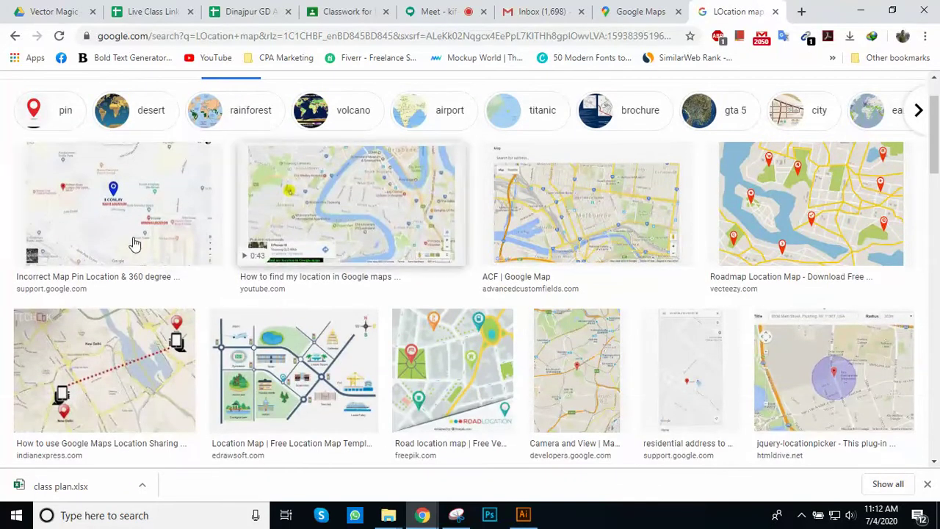
Step: Copy the first location map image, the one with the blue 8 CONLAY pin
left_click(122, 226)
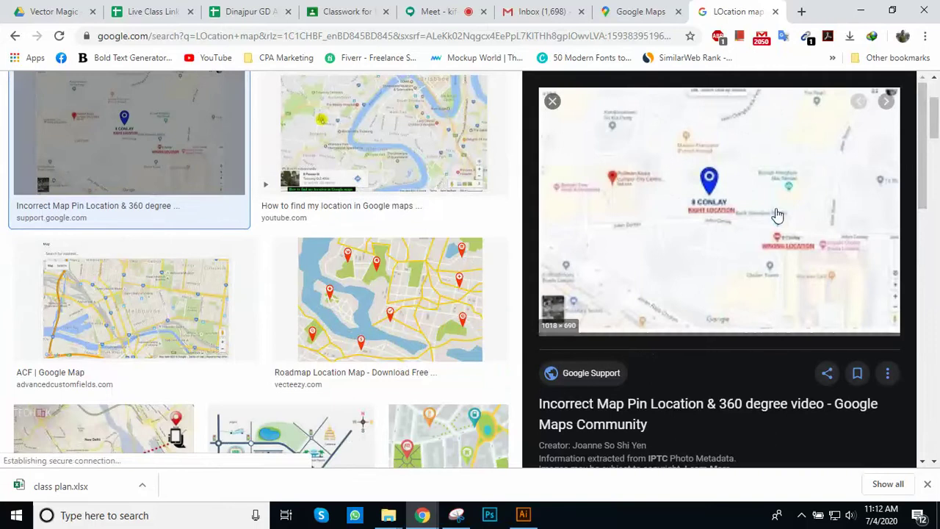
right_click(710, 208)
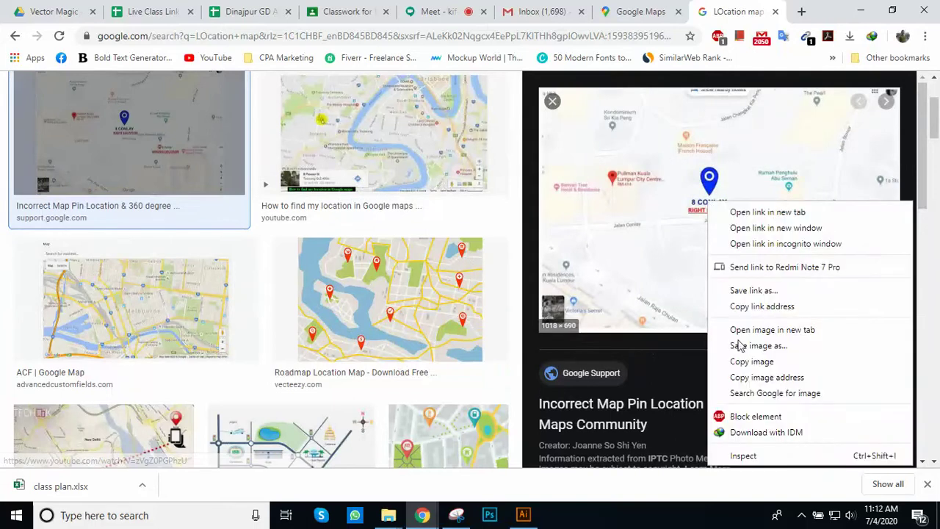
left_click(755, 363)
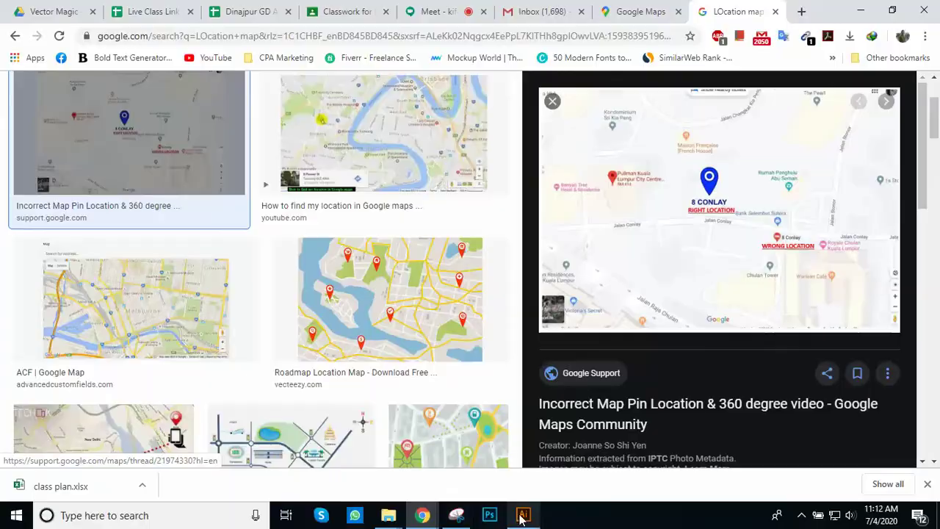
left_click(523, 515)
Step: Paste the copied map image onto the brochure artboard
scroll(431, 261, "down", 2)
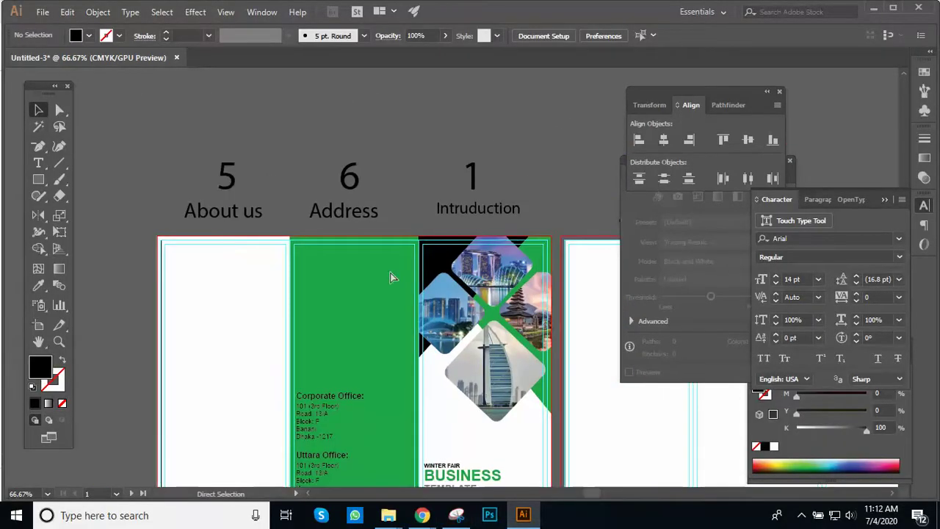
key("ctrl+v")
scroll(392, 287, "up", 1)
left_click_drag(442, 283, 321, 237)
scroll(357, 243, "down", 3)
left_click_drag(508, 311, 364, 286)
Step: Shrink the map to about 2.9 inches wide and place it atop the green panel
left_click_drag(531, 363, 355, 191)
left_click(348, 221, "ctrl")
left_click(349, 222, "ctrl")
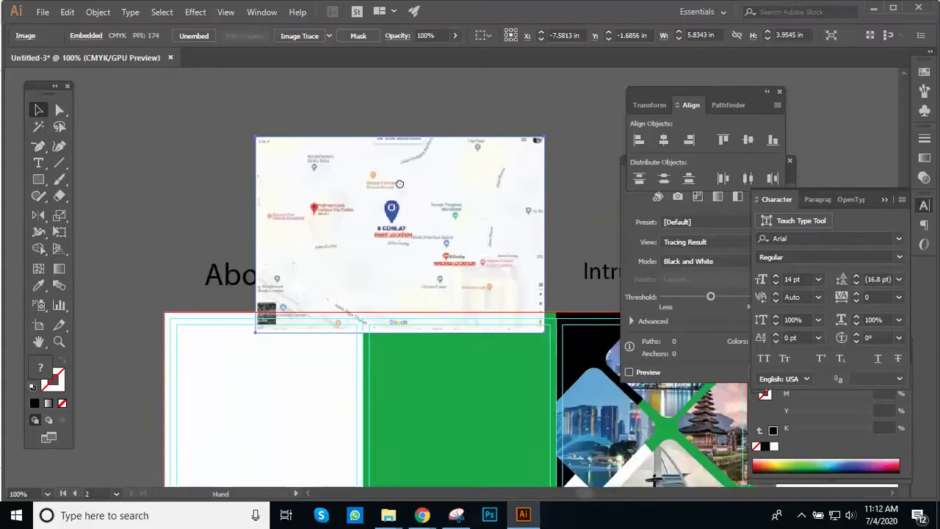
left_click_drag(517, 314, 376, 207)
left_click_drag(302, 158, 450, 267)
scroll(478, 363, "down", 1)
left_click_drag(418, 307, 417, 285)
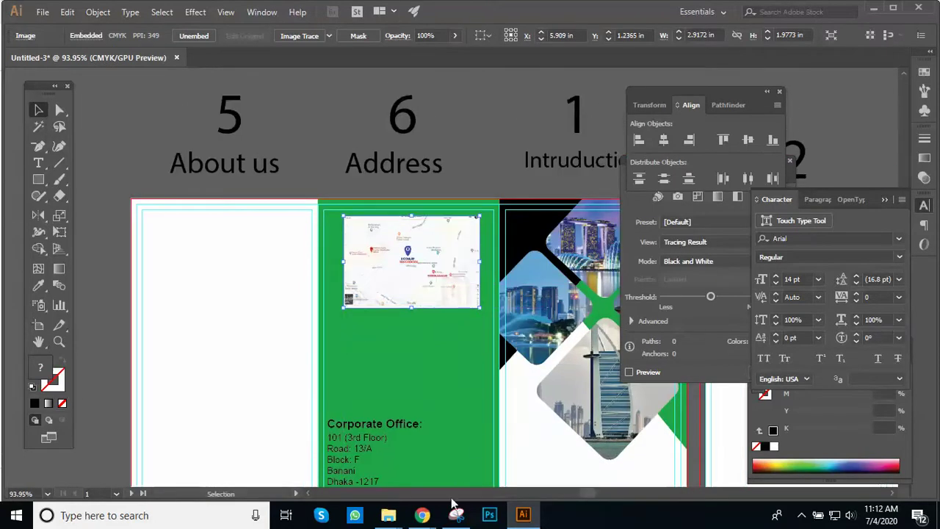
Step: Close the map preview and search Google Images for 'QR Code'
mouse_move(424, 516)
left_click(345, 451)
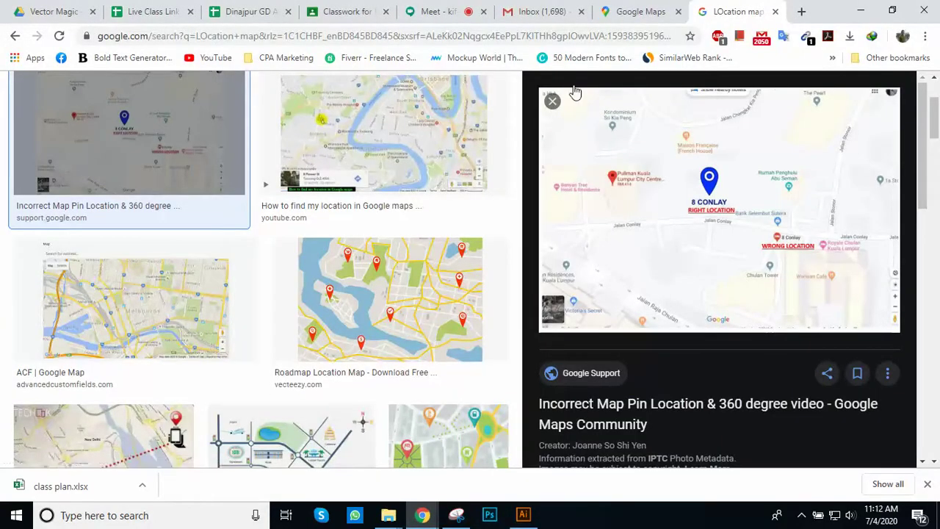
left_click(553, 102)
scroll(537, 163, "up", 2)
triple_click(256, 100)
type("Q")
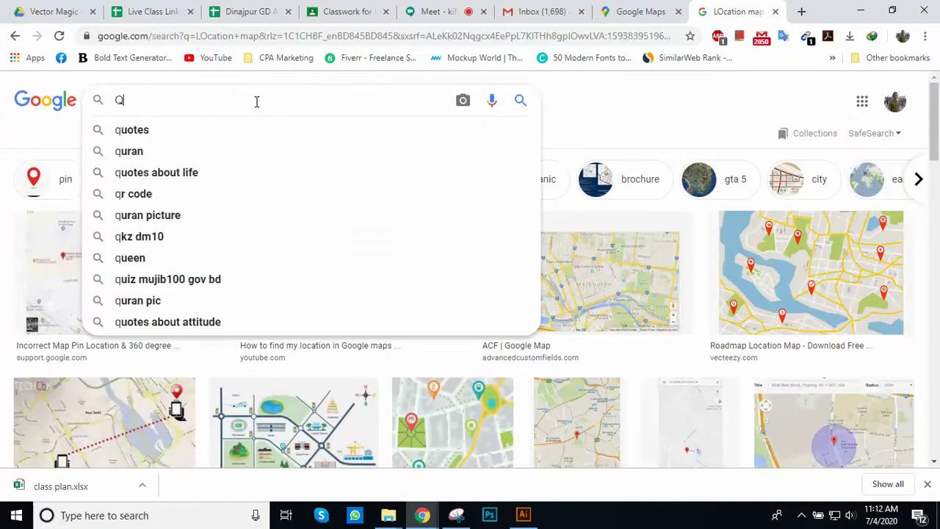
type("R ")
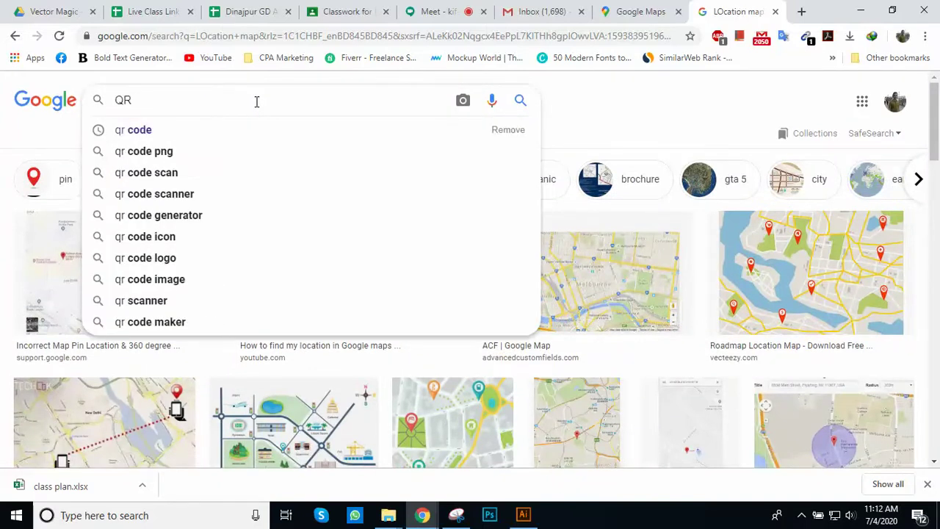
type("Code")
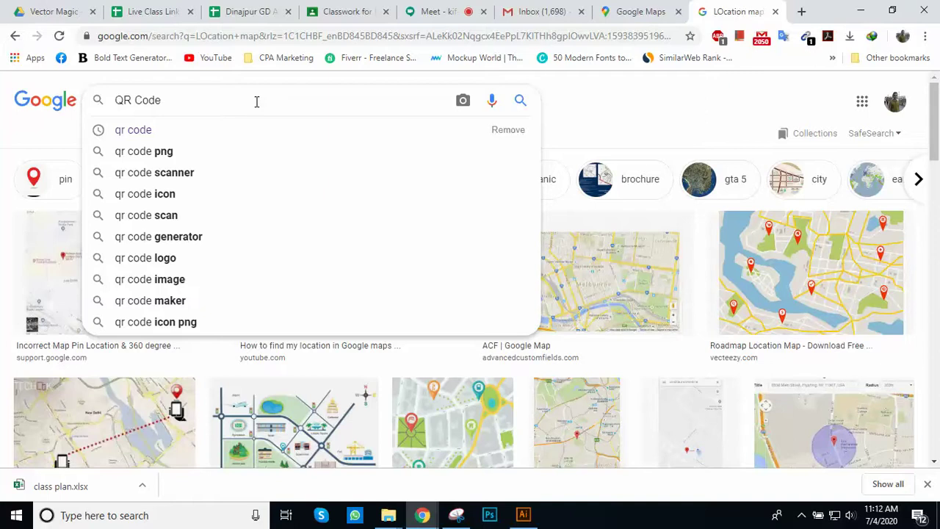
key("Return")
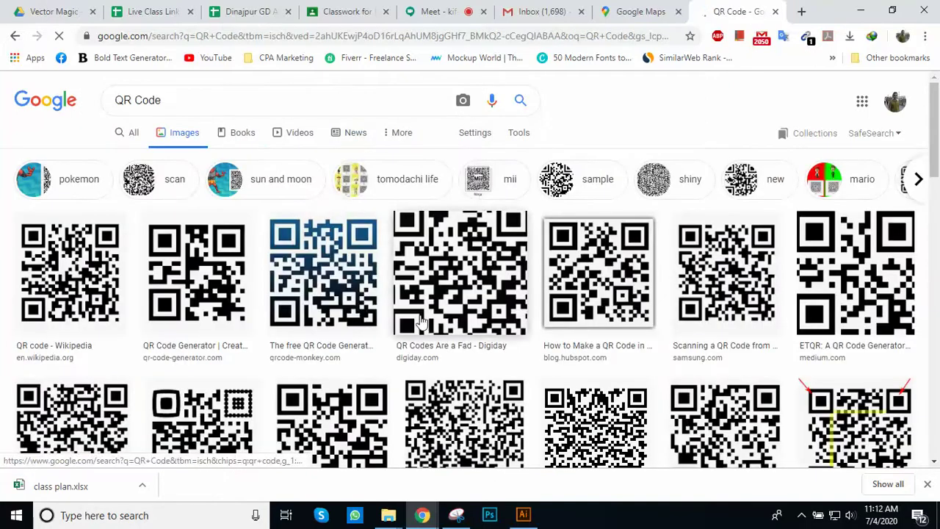
Step: Copy the QR Code API for Static Codes image and return to the Illustrator brochure
left_click(471, 276)
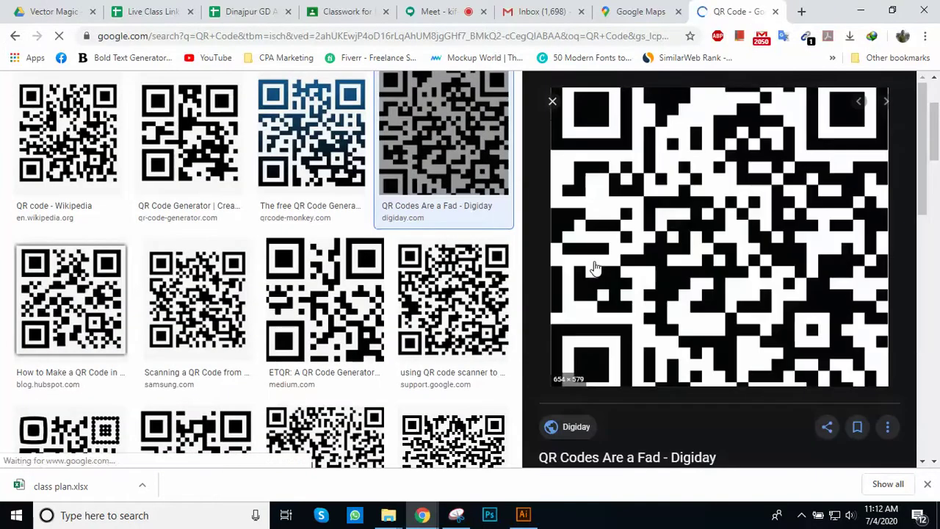
left_click(553, 101)
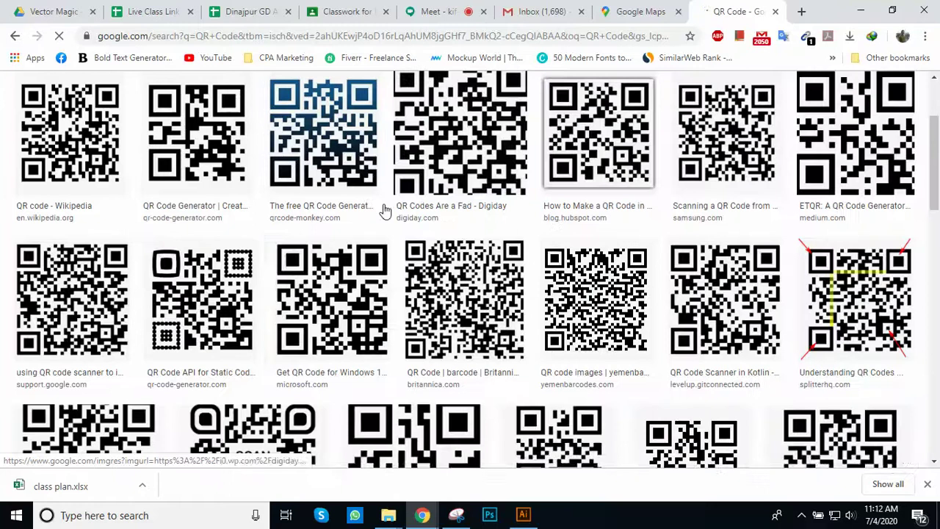
left_click(193, 296)
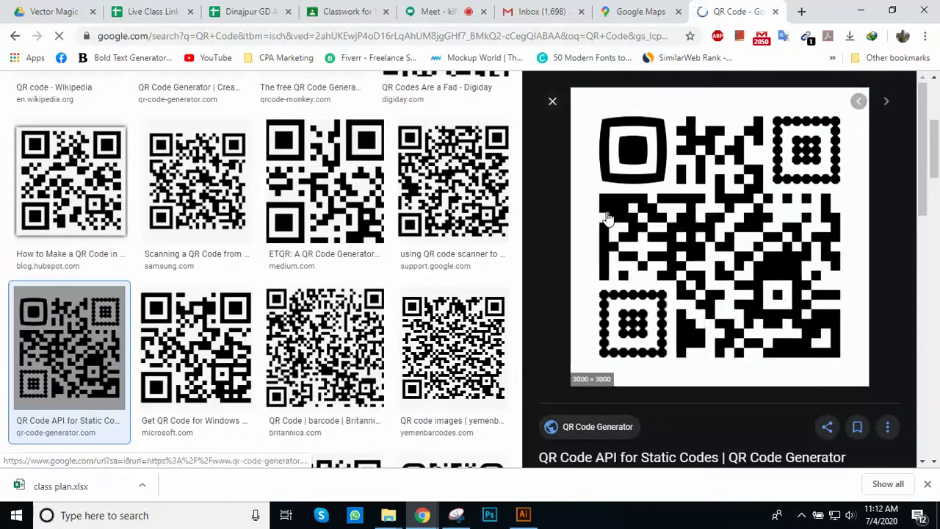
right_click(607, 214)
left_click(650, 372)
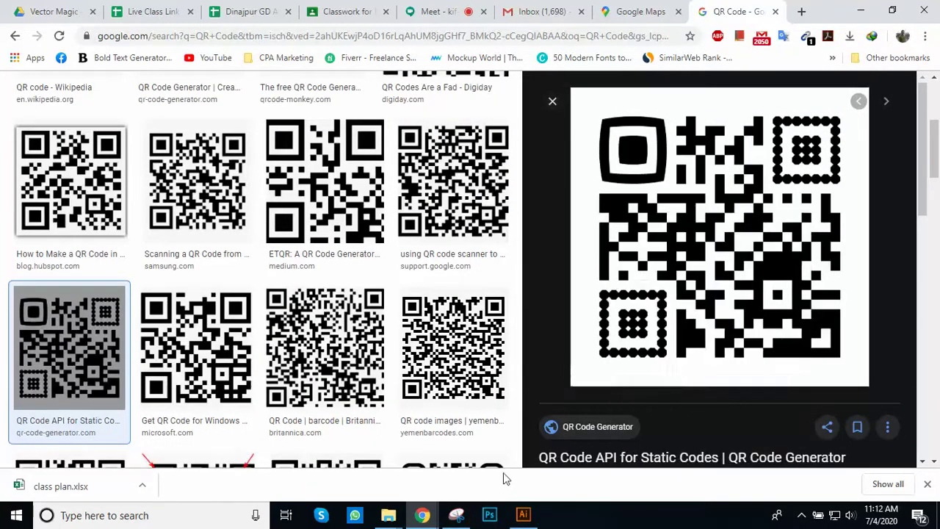
key("alt+Tab")
left_click_drag(415, 308, 451, 239)
Step: Paste the QR code, shrink it to about 7.7 inches, and move it onto the brochure panels
key("ctrl+v")
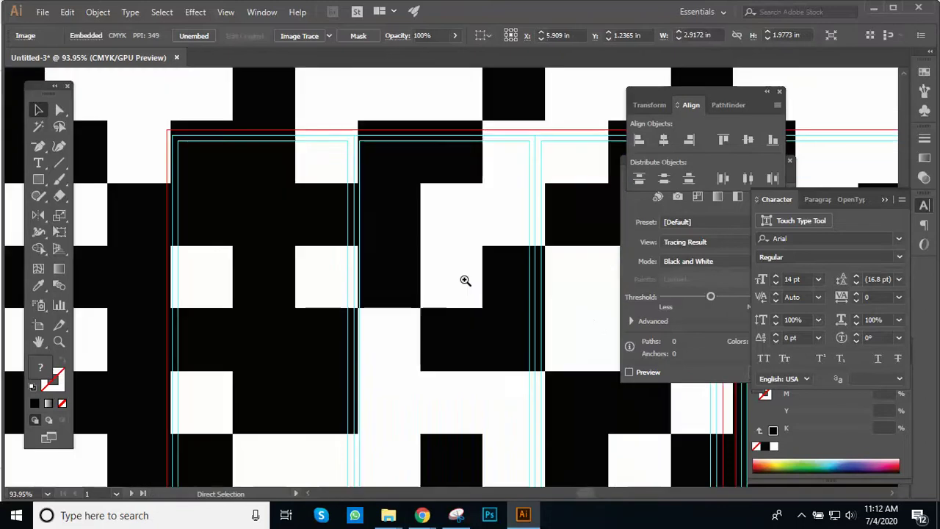
left_click(463, 278, "ctrl+alt")
left_click(463, 277, "ctrl+alt")
left_click(463, 278, "ctrl+alt")
left_click(463, 278, "ctrl+alt")
left_click_drag(555, 404, 345, 195)
left_click_drag(435, 159, 416, 202)
left_click(416, 202, "ctrl")
left_click_drag(475, 273, 380, 143)
left_click_drag(179, 148, 406, 347)
Step: Shrink the QR code to about 5 inches, then delete it and return to Chrome's QR results
left_click(426, 347, "ctrl")
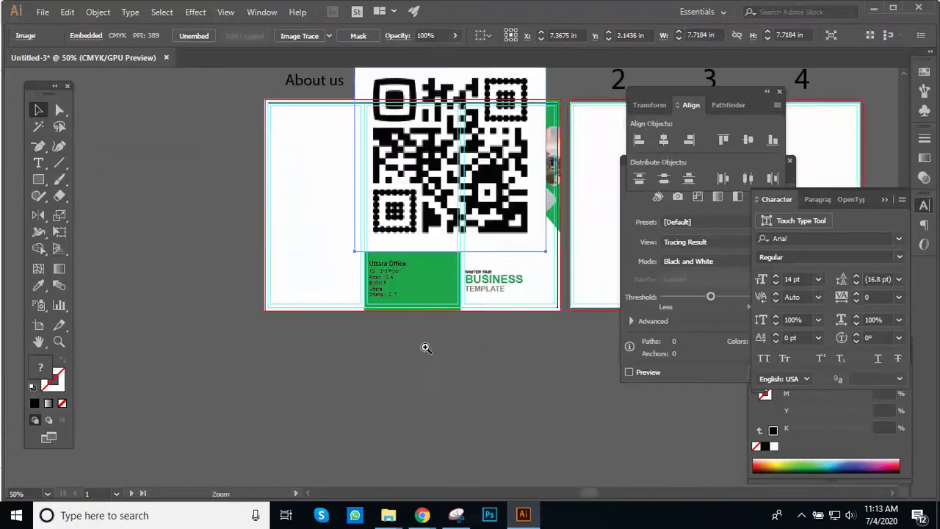
left_click(491, 223, "ctrl")
left_click_drag(534, 350, 378, 228)
key("Delete")
key("alt+Tab")
left_click(552, 101)
Step: Copy the HubSpot QR code image and return to the brochure's green address panel
scroll(556, 309, "down", 1)
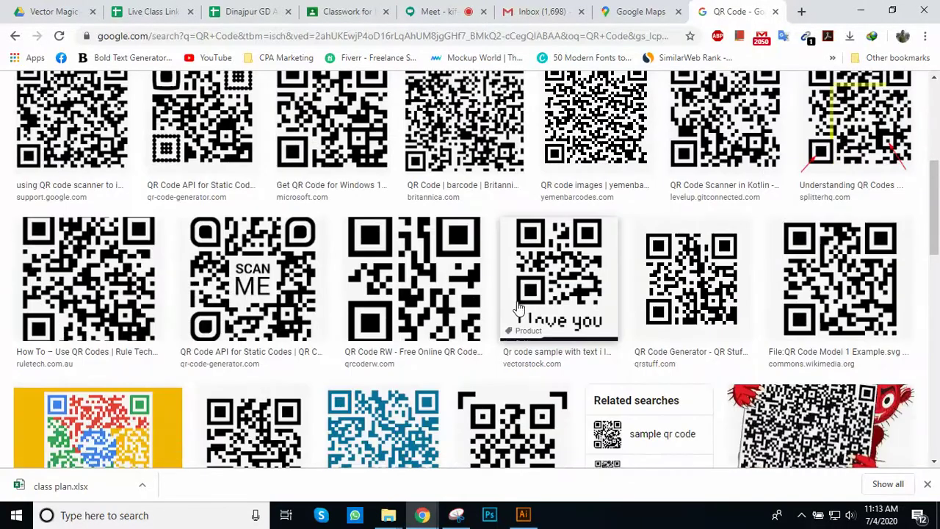
scroll(519, 307, "up", 4)
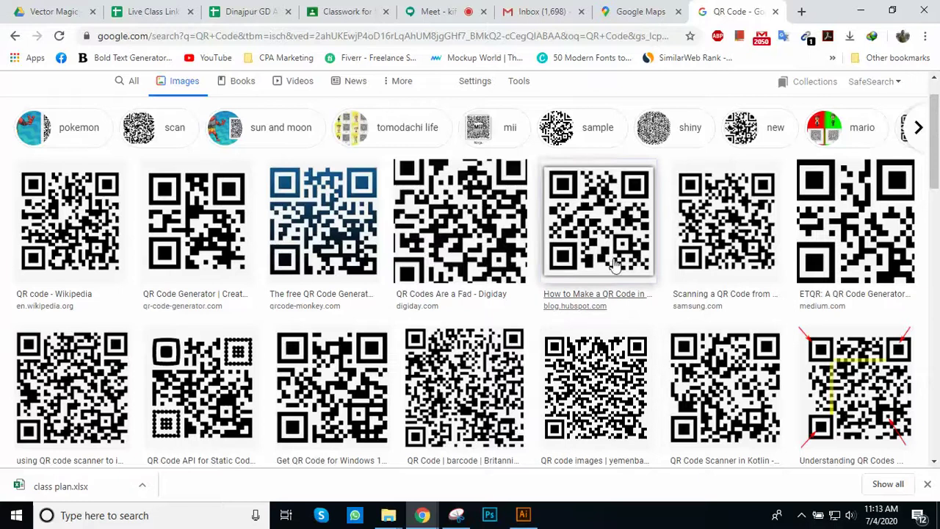
left_click(601, 224)
right_click(684, 224)
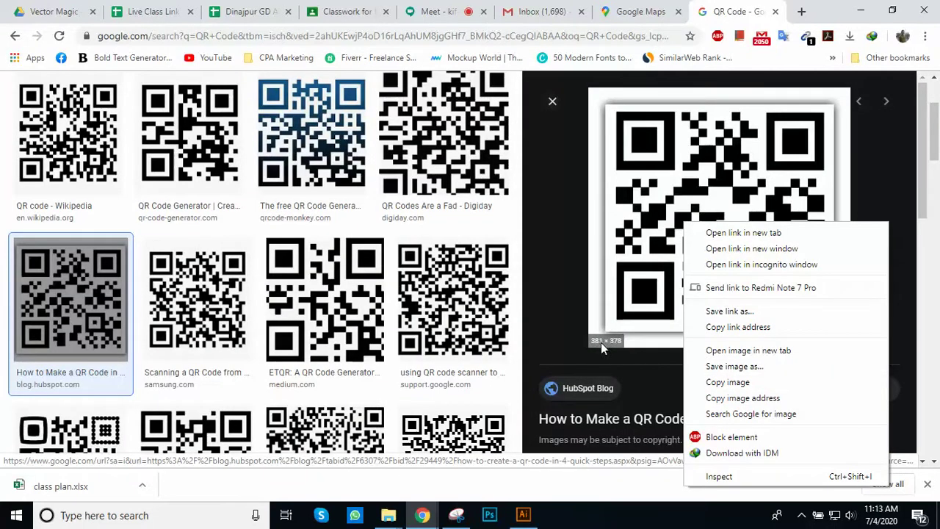
left_click(735, 382)
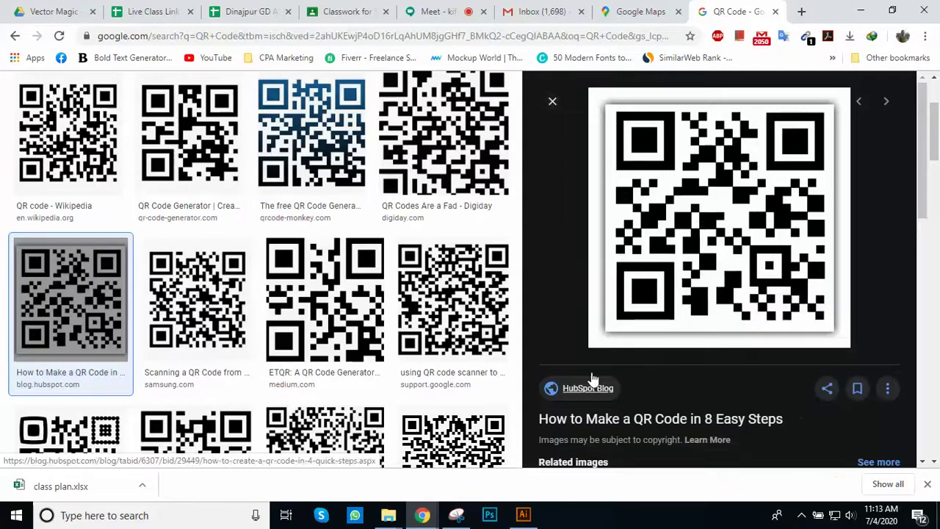
key("alt+Tab")
left_click(349, 267)
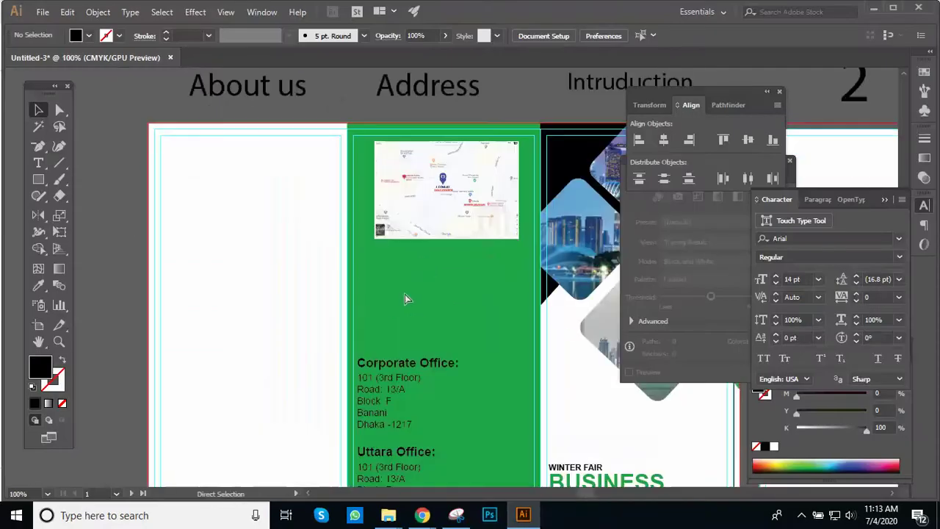
Step: Paste the QR code and scale it to about an inch wide above the Corporate Office text
key("ctrl+v")
left_click_drag(584, 403, 404, 205)
key("ctrl+plus")
left_click_drag(329, 179, 385, 340)
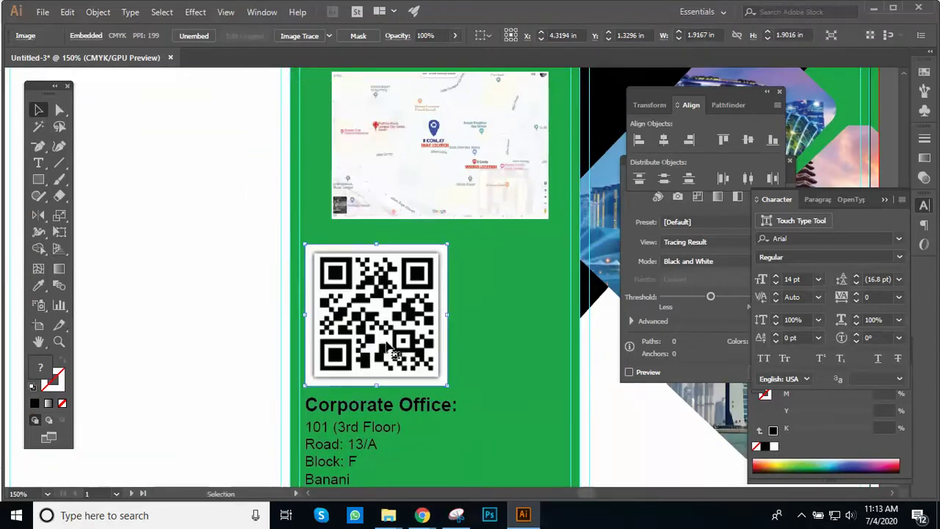
left_click_drag(446, 384, 371, 316)
key("shift+Down")
key("shift+Down")
key("shift+Down")
key("shift+Down")
key("shift+Down")
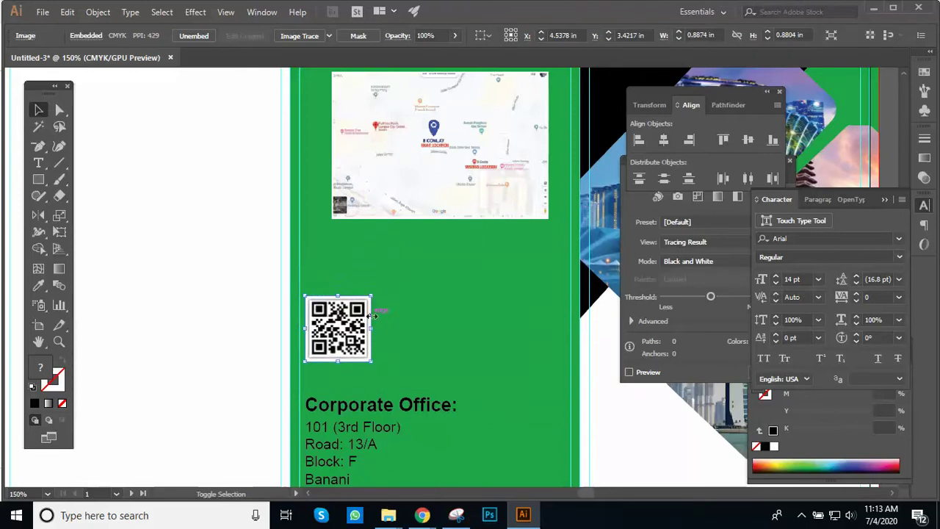
key("shift+Down")
key("shift+Down")
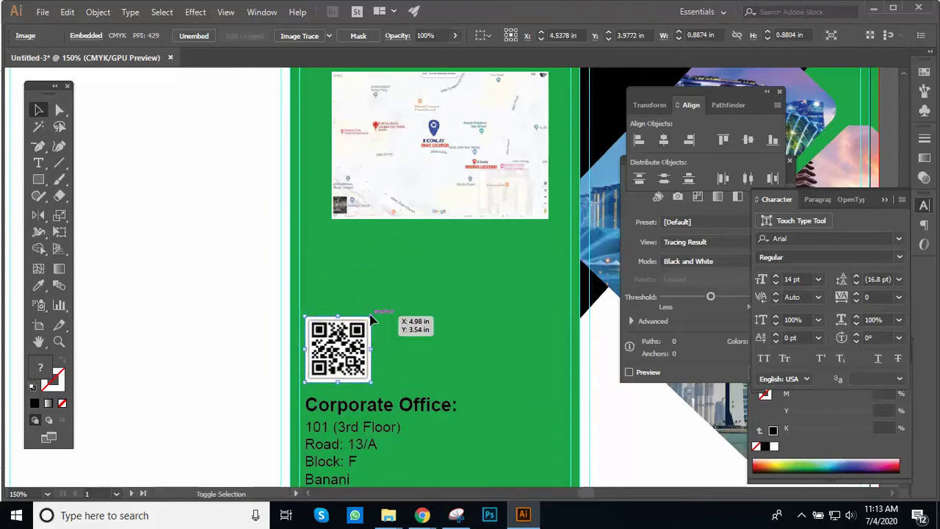
key("shift+Up")
key("shift+Down")
left_click_drag(373, 318, 386, 301)
left_click(450, 285)
Step: Delete the map image from the green panel
key("ctrl+minus")
key("ctrl+minus")
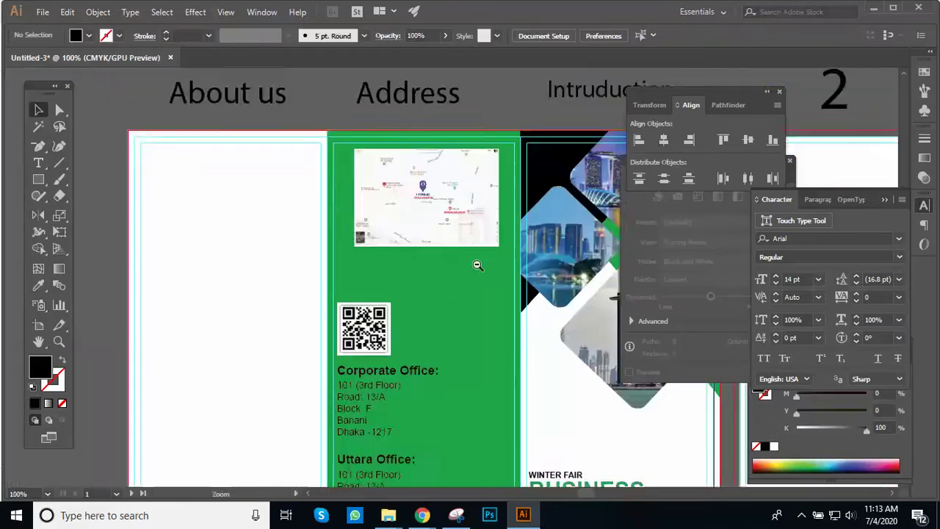
left_click_drag(470, 268, 465, 282)
left_click(411, 248)
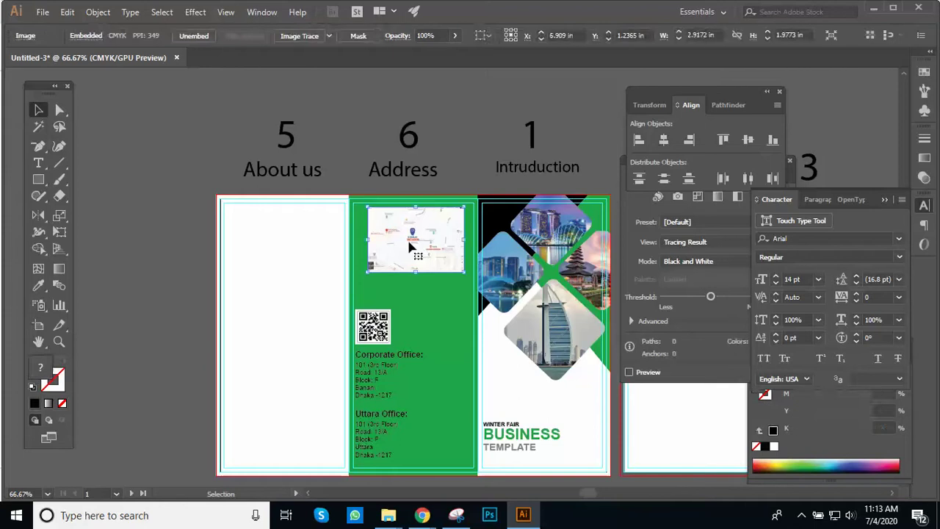
key("Delete")
Step: Check the QR code's placement, then pan over to reveal the inner spread
scroll(427, 279, "down", 2)
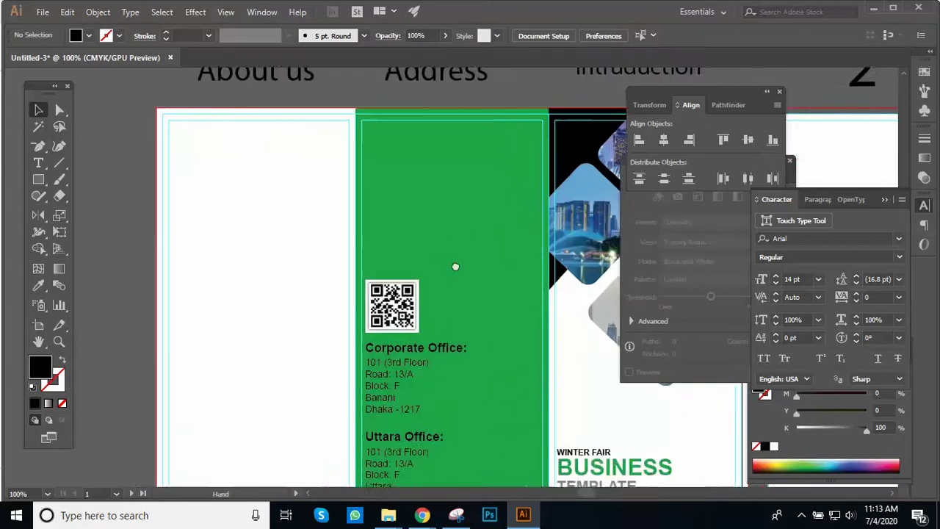
left_click(446, 279)
left_click_drag(414, 290, 403, 202)
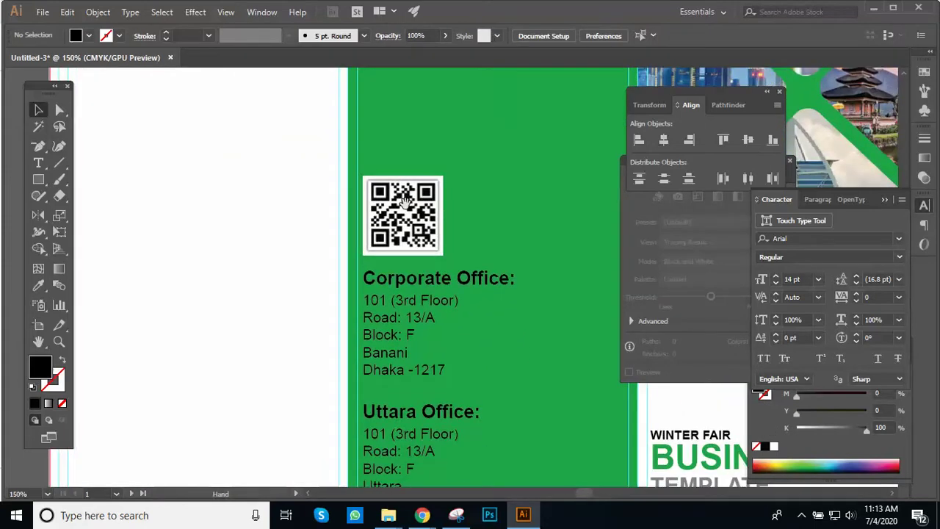
key("ctrl+minus")
key("ctrl+minus")
left_click(476, 297)
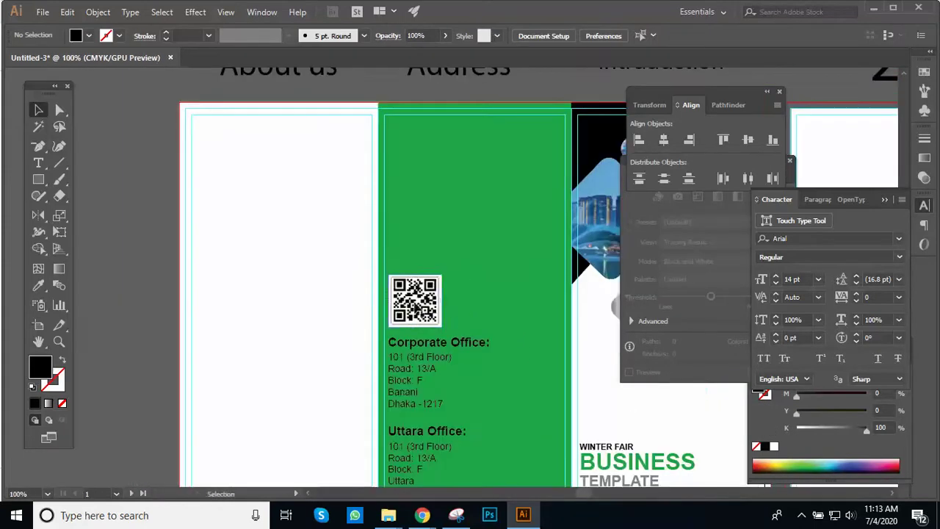
left_click(440, 294, "ctrl")
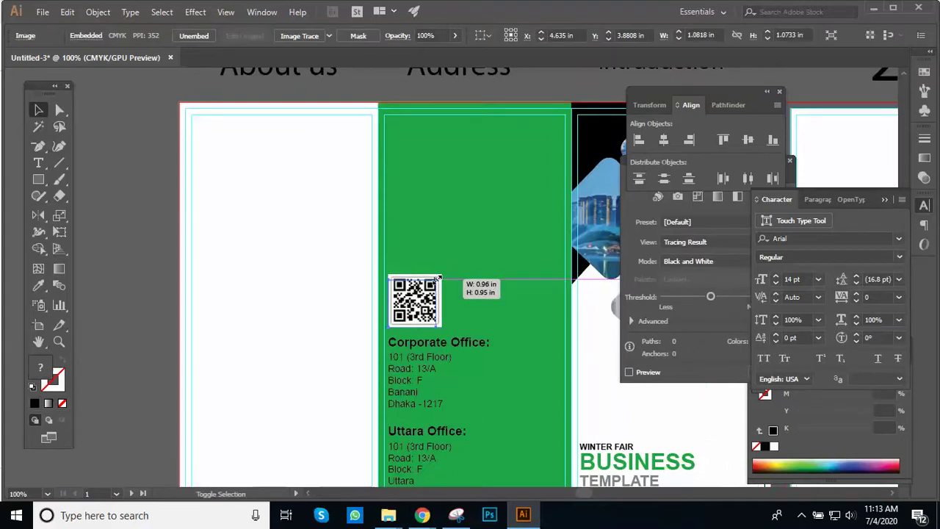
left_click(346, 279)
key("ctrl+minus")
key("ctrl+minus")
left_click_drag(512, 315, 382, 315)
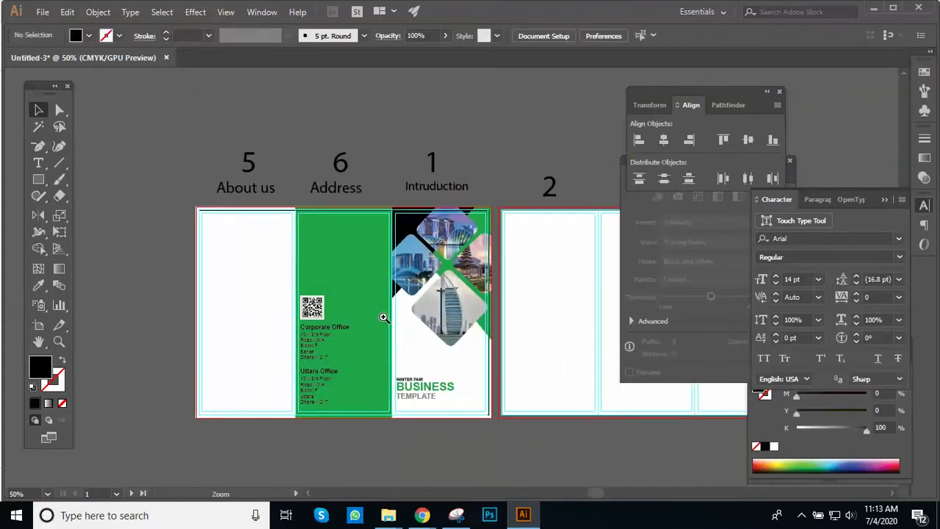
Step: Alt-drag a copy of the cover's photo-diamond group onto the blank left panel
key("ctrl+plus")
left_click_drag(420, 266, 351, 272)
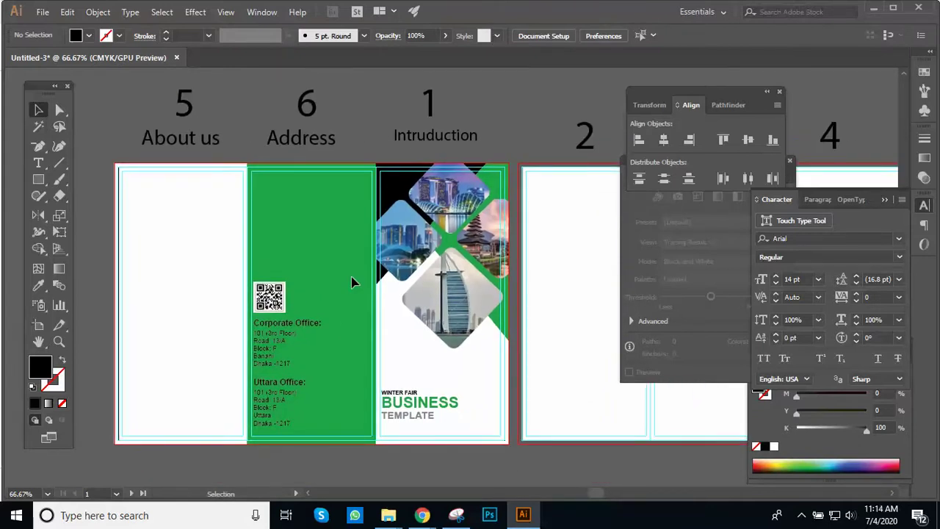
scroll(352, 275, "down", 1)
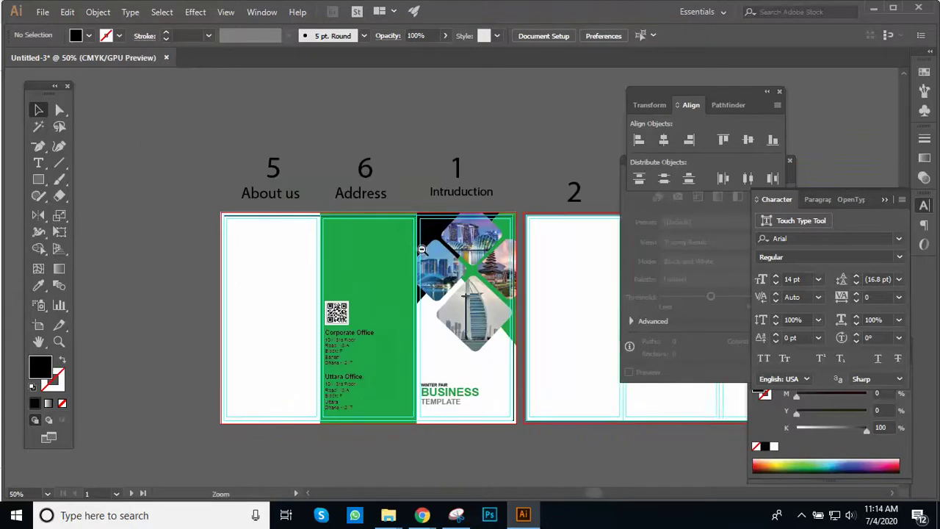
scroll(411, 287, "up", 1)
left_click_drag(457, 294, 457, 226)
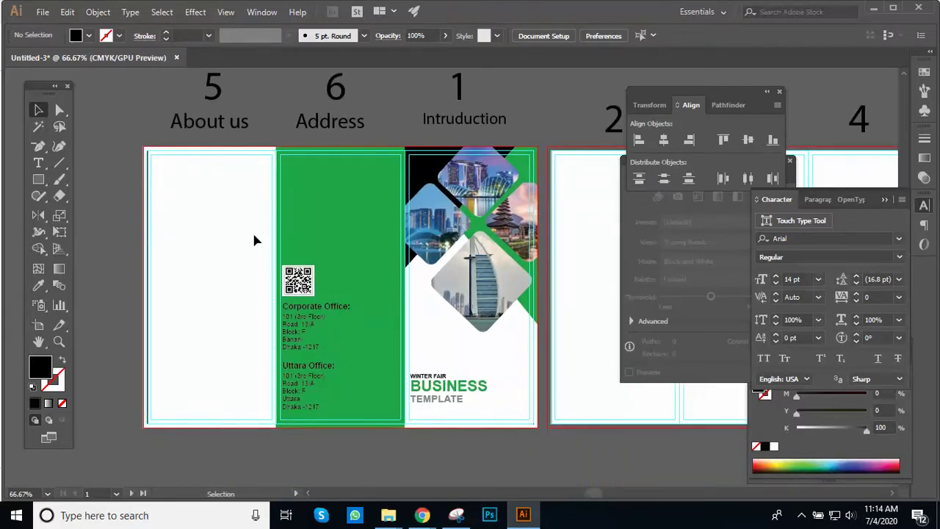
key("z")
scroll(393, 263, "up", 2)
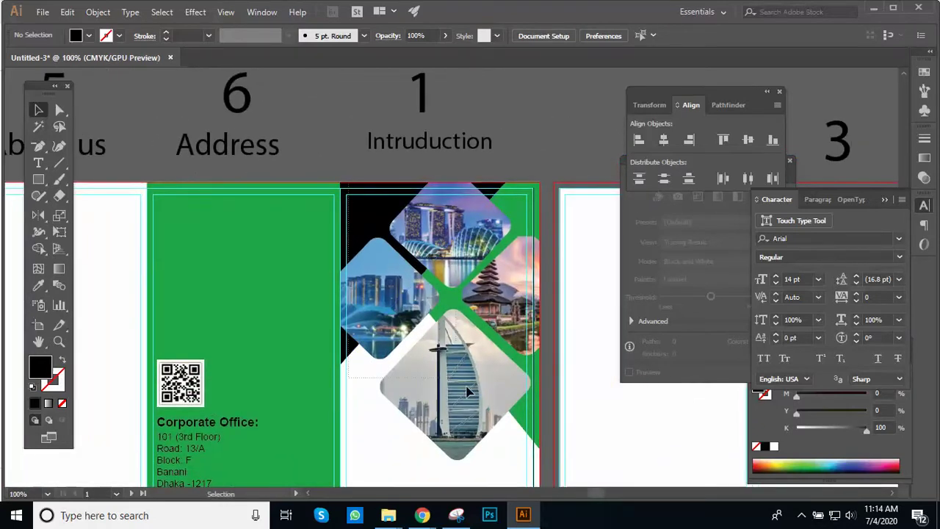
left_click(498, 377)
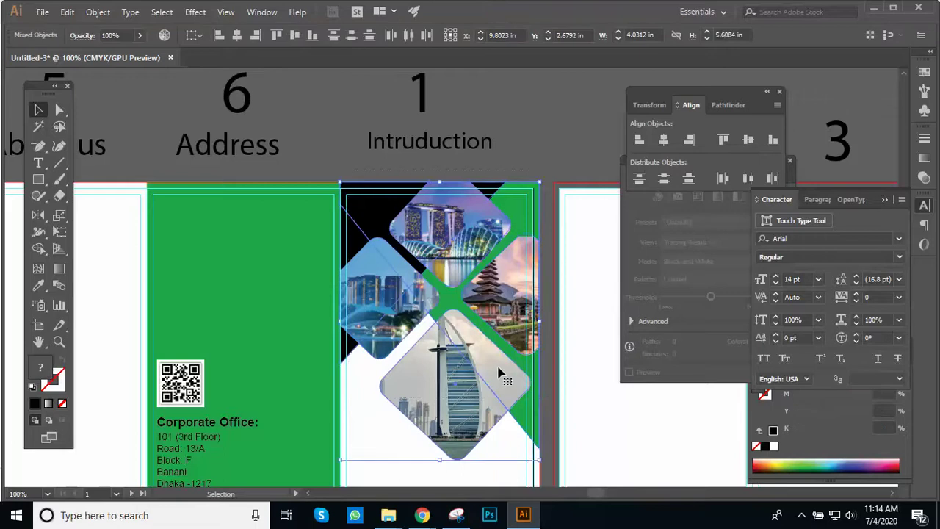
scroll(499, 371, "down", 1)
left_click_drag(512, 262, 214, 302)
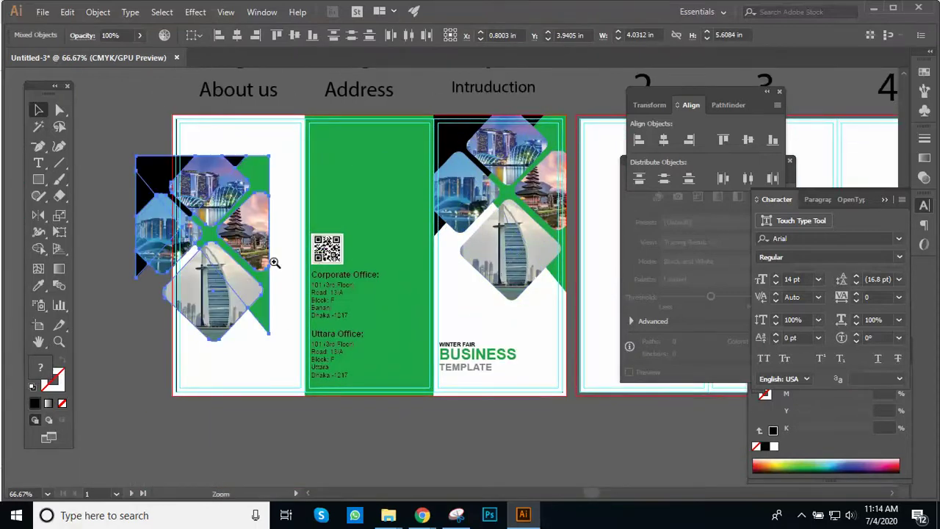
left_click(274, 263)
left_click_drag(335, 272, 320, 272)
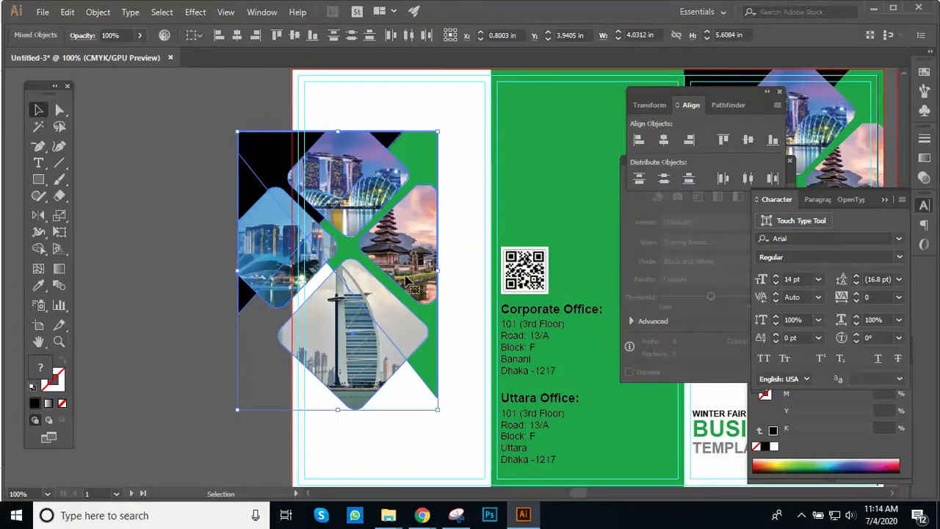
left_click(195, 239)
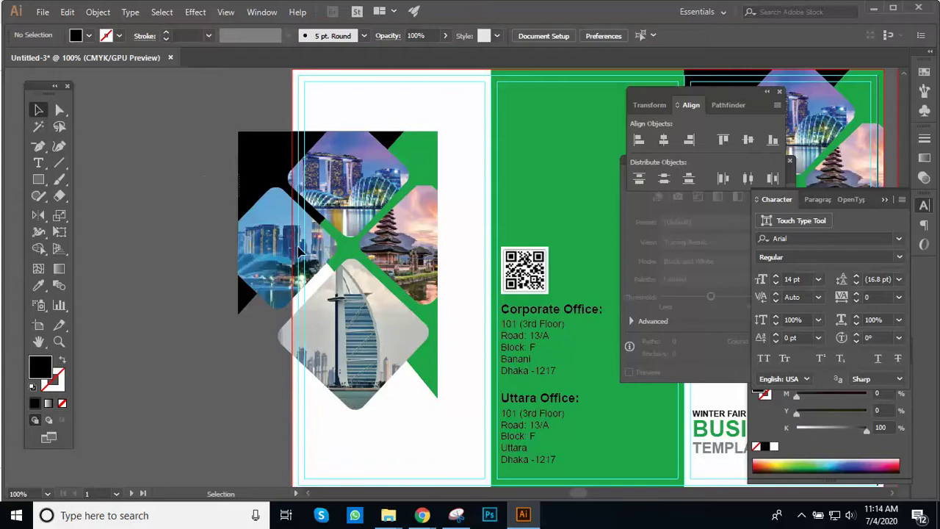
left_click(425, 378)
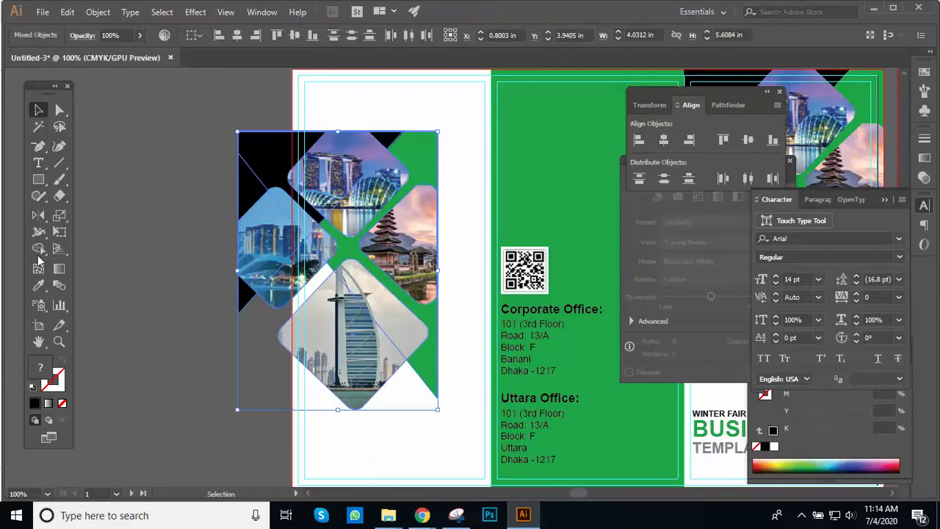
left_click(38, 214)
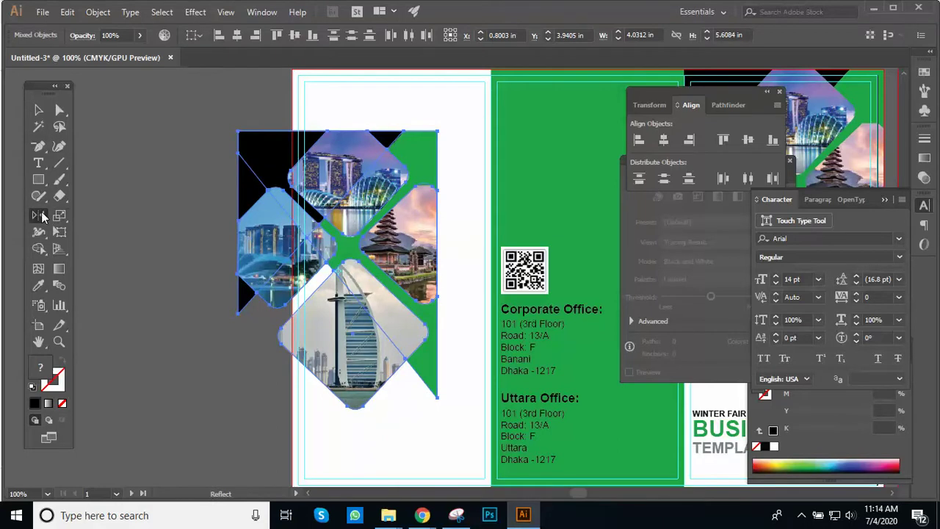
Step: Preview a 180° rotation of the copied photo group, then cancel it
left_click(42, 215)
left_click(81, 213)
left_click(337, 271, "alt")
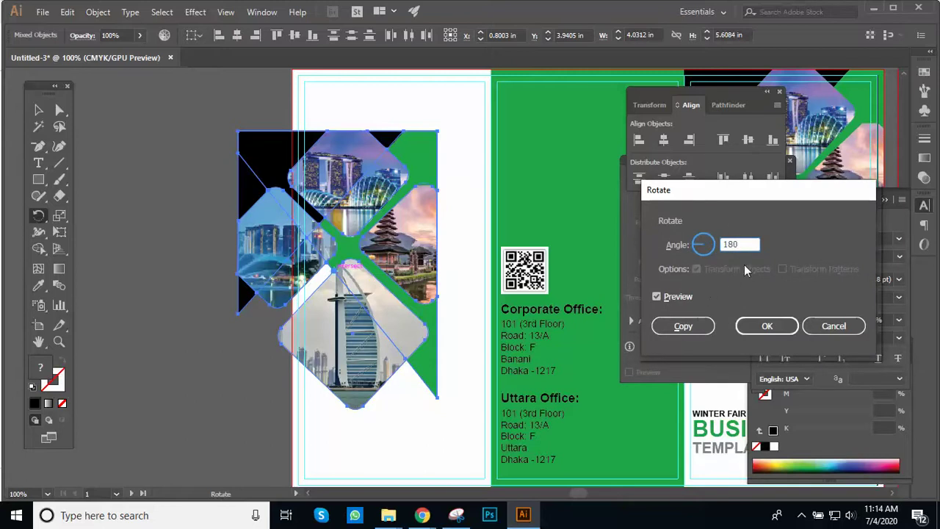
left_click(681, 298)
left_click(681, 298)
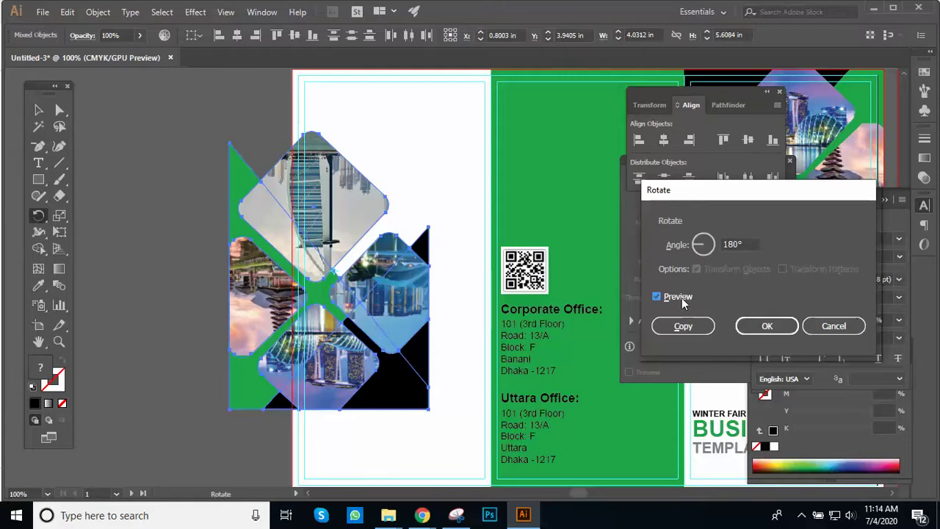
left_click(830, 326)
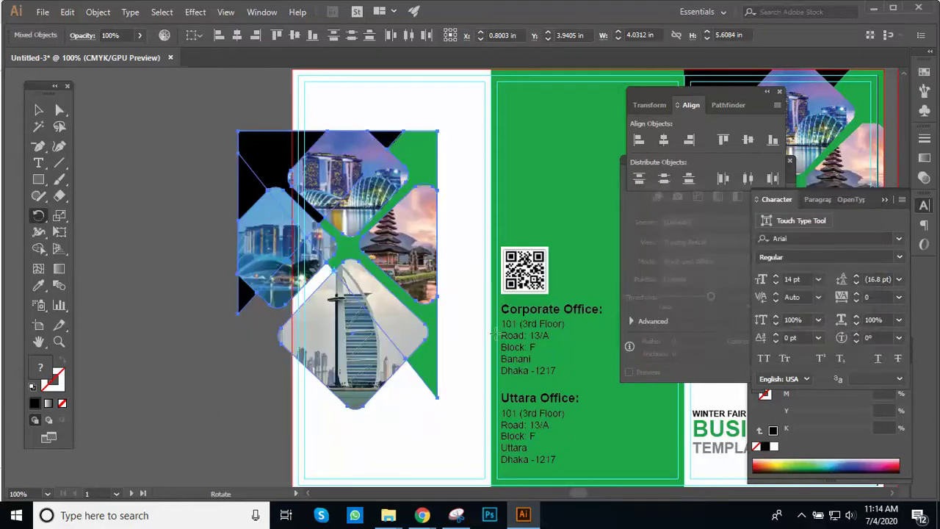
Step: Make a 180° reflected copy of the photo group and drag it away from the original
left_click_drag(38, 214, 81, 231)
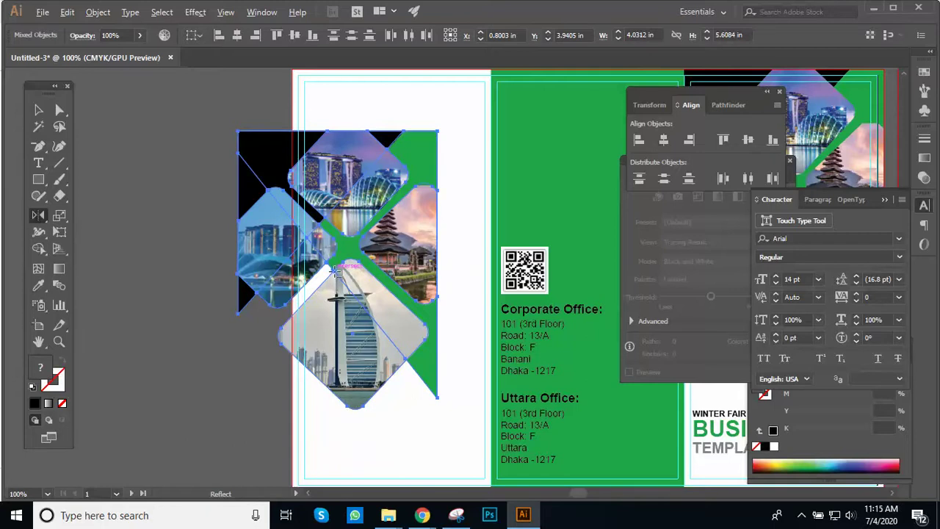
left_click(336, 270, "alt")
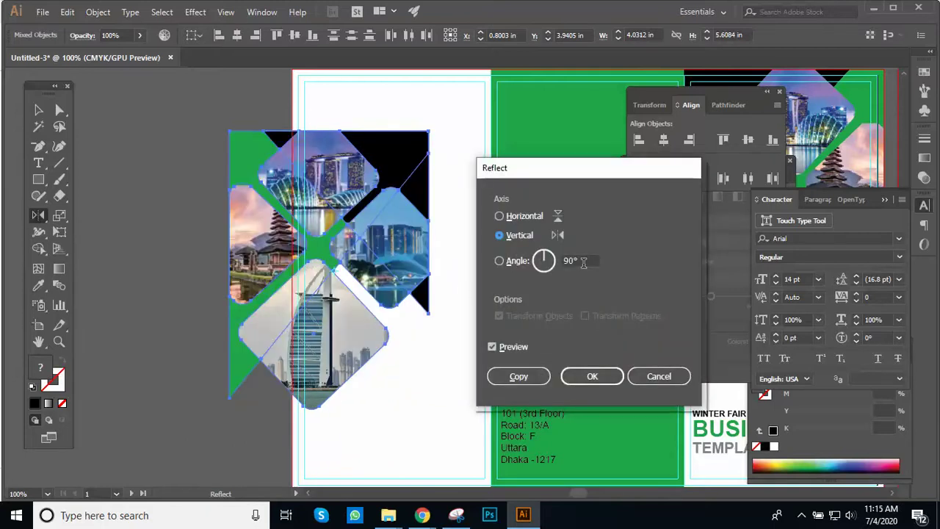
left_click(582, 262)
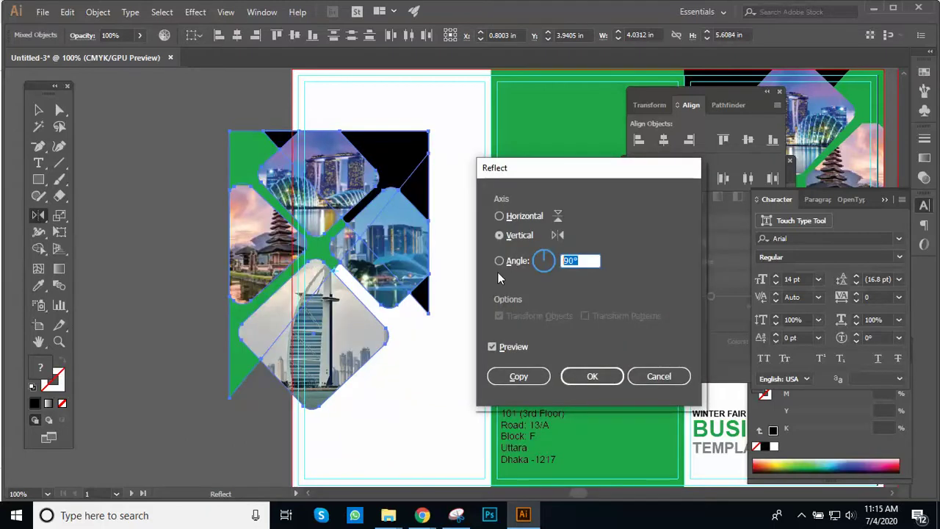
type("180")
key("Tab")
left_click(492, 347)
left_click(492, 347)
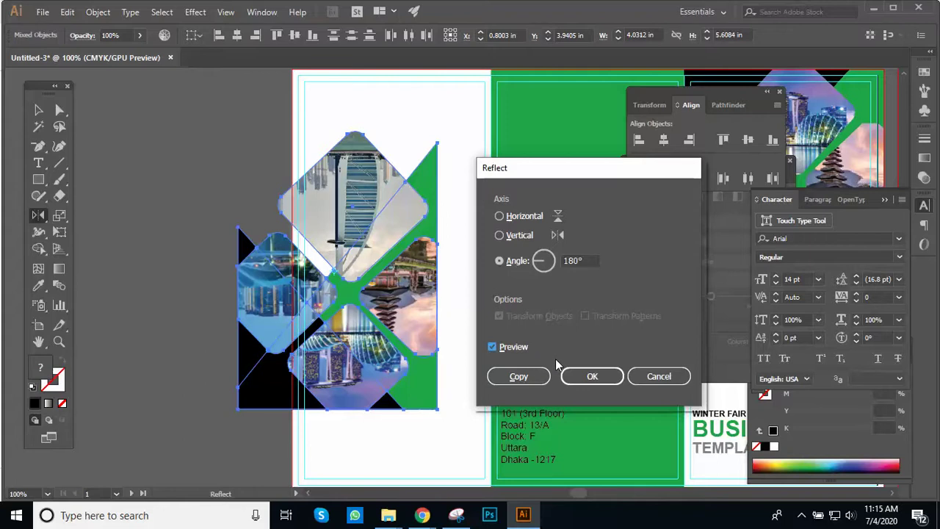
left_click(525, 379)
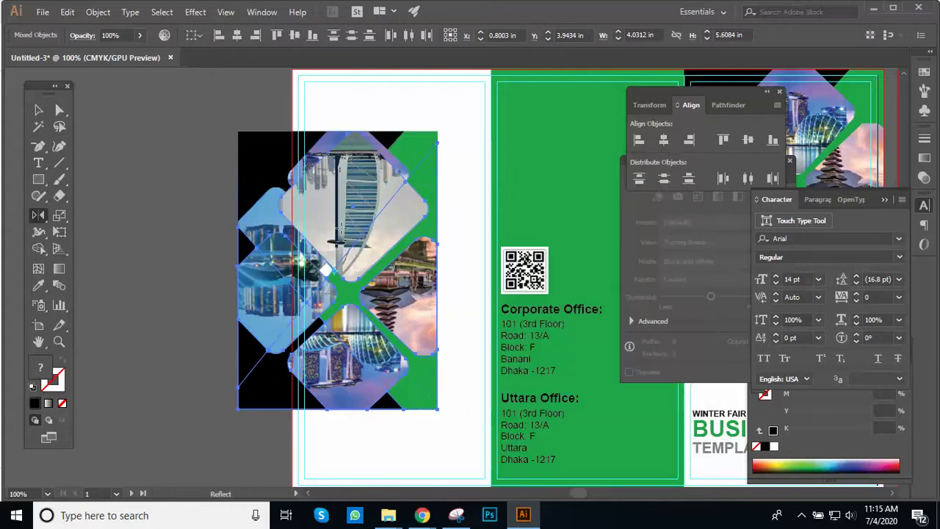
left_click(38, 109)
left_click_drag(360, 235, 154, 319)
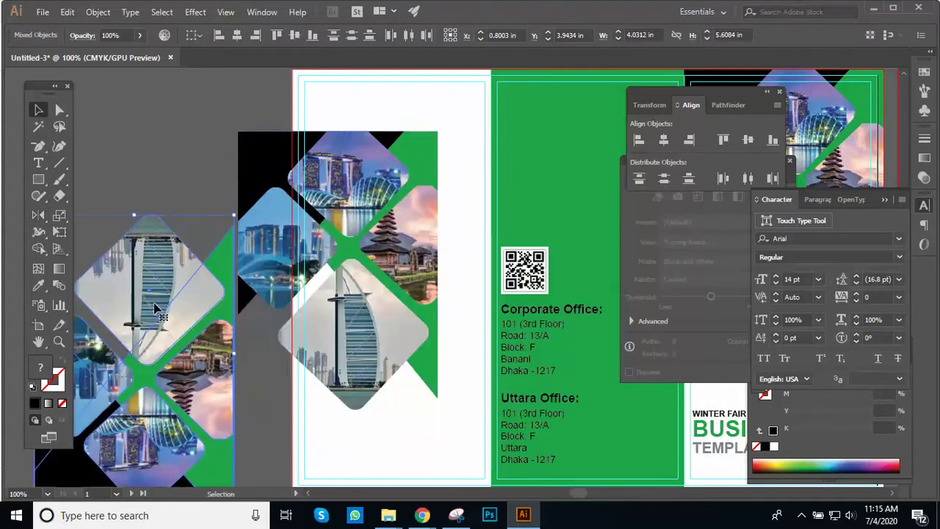
Step: Shift the mirrored photo copy further left and reselect the group
left_click(230, 293, "alt")
left_click_drag(334, 255, 224, 259)
key("ctrl+=")
left_click_drag(353, 247, 296, 243)
key("ctrl+minus")
left_click_drag(380, 235, 341, 192)
left_click(413, 228)
key("ctrl+minus")
left_click(397, 227)
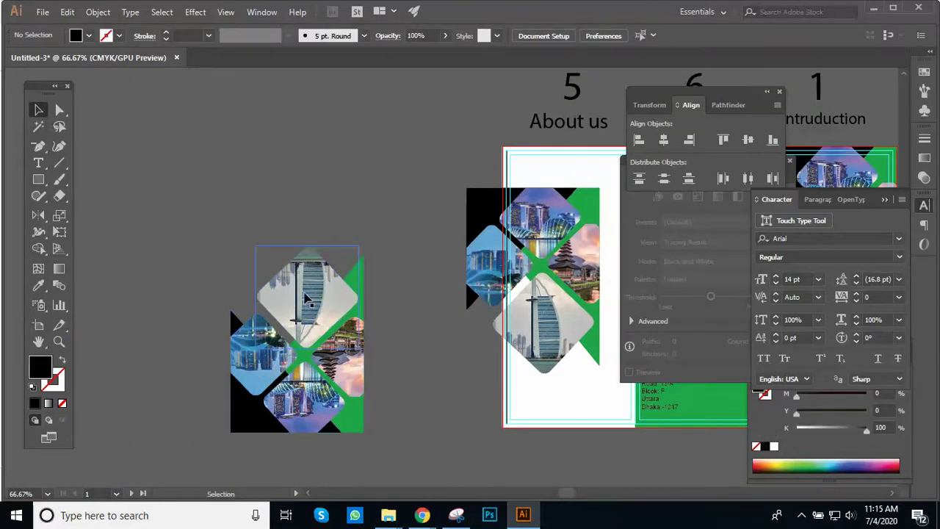
key("ctrl+plus")
left_click_drag(482, 270, 449, 254)
left_click_drag(314, 205, 558, 341)
Step: Delete the mirrored group by mistake, then undo to restore it
key("Delete")
key("ctrl+minus")
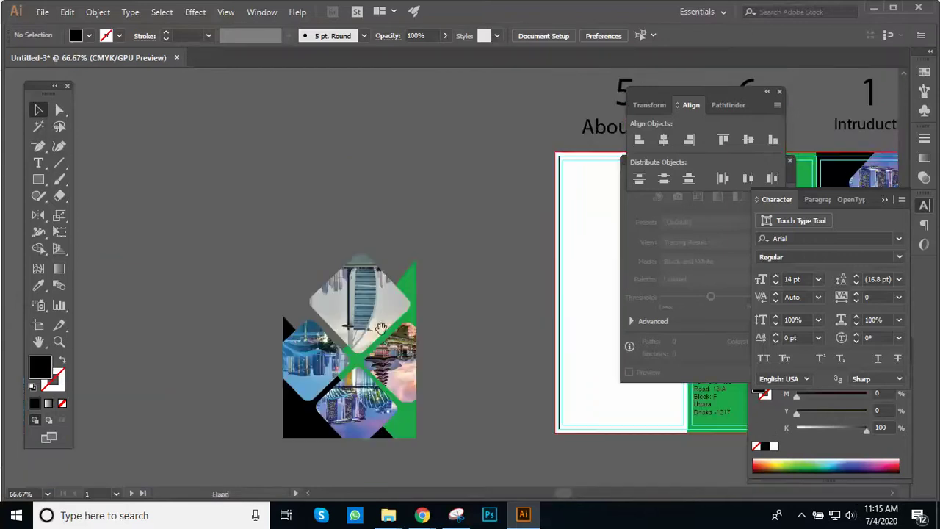
left_click_drag(363, 308, 253, 253)
left_click(250, 242)
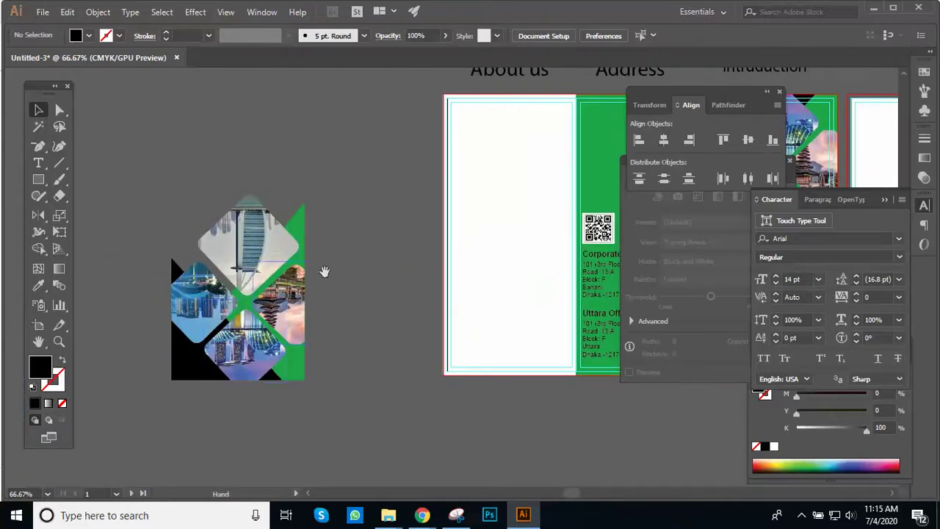
left_click_drag(332, 270, 261, 310)
key("ctrl+minus")
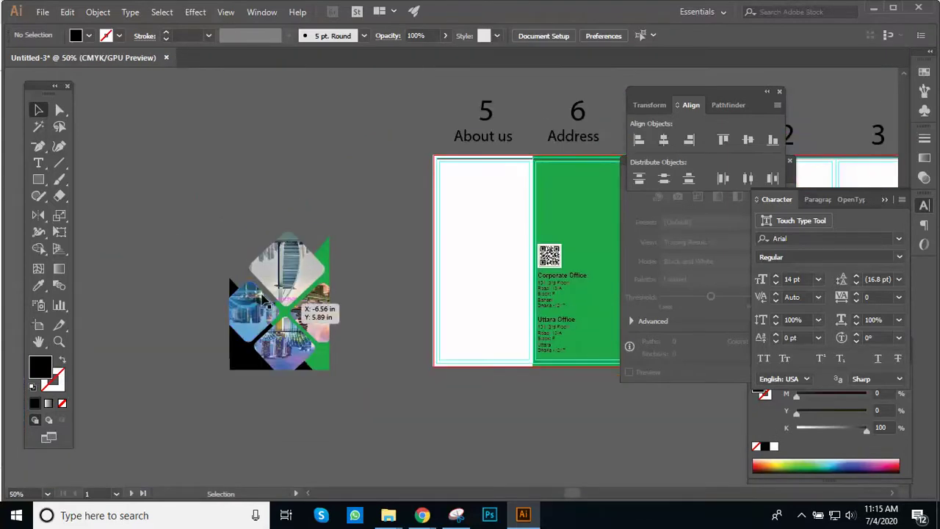
left_click(326, 280)
left_click(114, 247)
key("ctrl+z")
key("ctrl+plus")
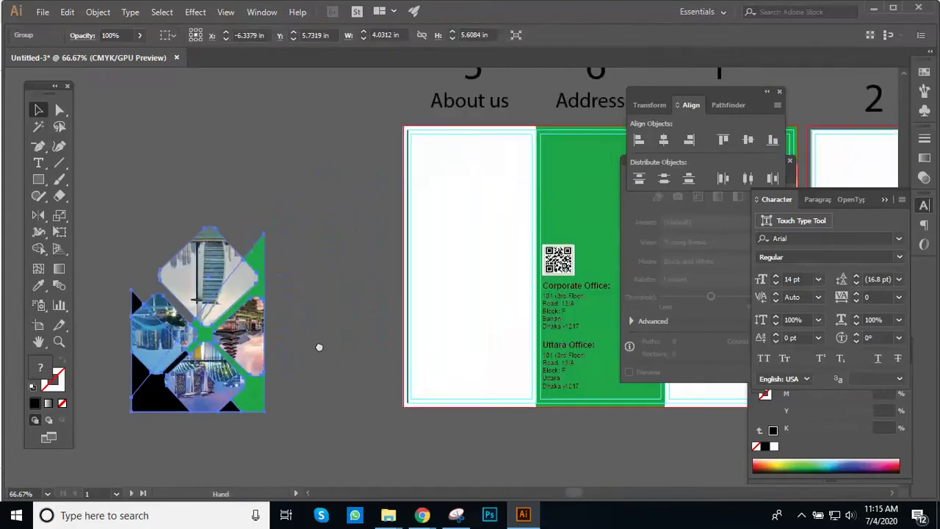
Step: Move the flipped diamond group onto the left panel's bottom-left edge
left_click_drag(240, 341, 502, 324)
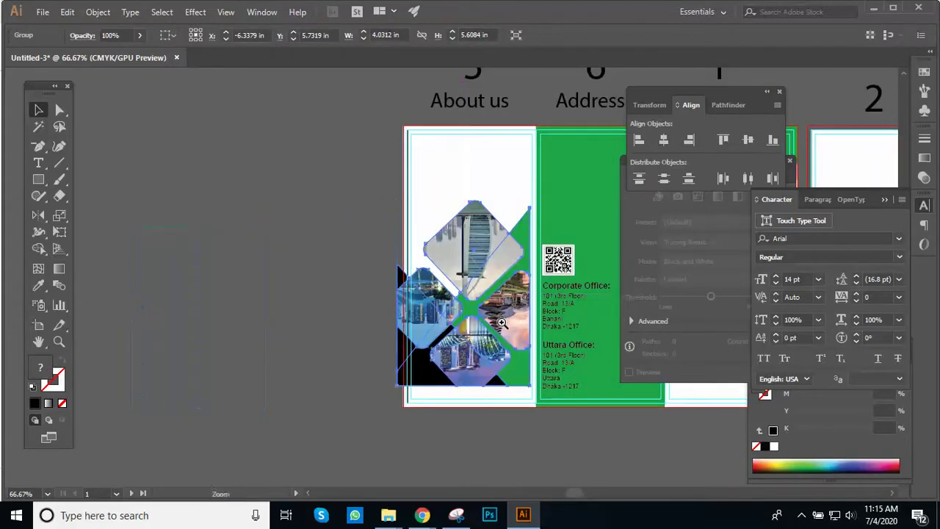
left_click(502, 323)
left_click_drag(413, 334, 431, 384)
key("ctrl+equal")
left_click_drag(308, 344, 424, 391)
left_click_drag(308, 324, 288, 368)
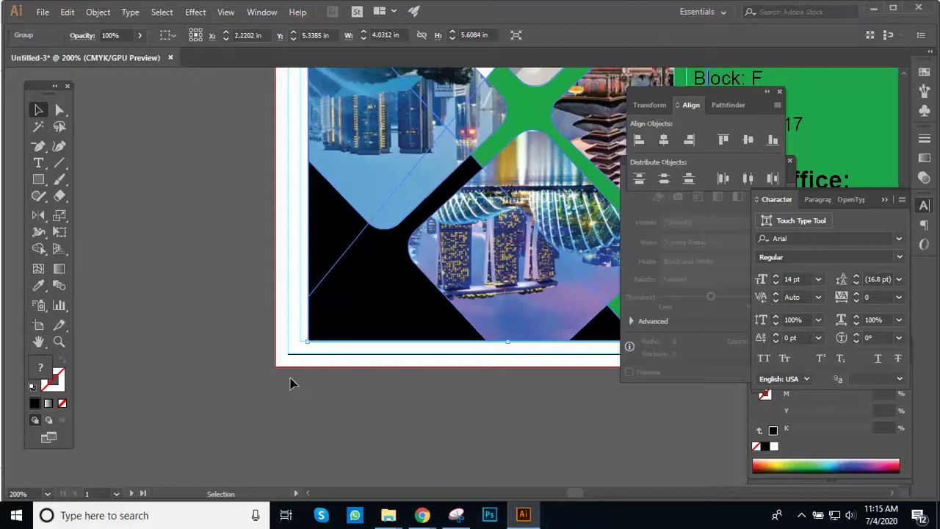
left_click(289, 367)
left_click_drag(357, 331, 311, 345)
Step: Zoom out to review the tri-fold layout with the repositioned photo group
left_click(378, 426)
key("ctrl+minus")
left_click_drag(470, 330, 368, 421)
scroll(368, 422, "up", 2)
key("ctrl+minus")
key("ctrl+minus")
left_click_drag(461, 210, 246, 243)
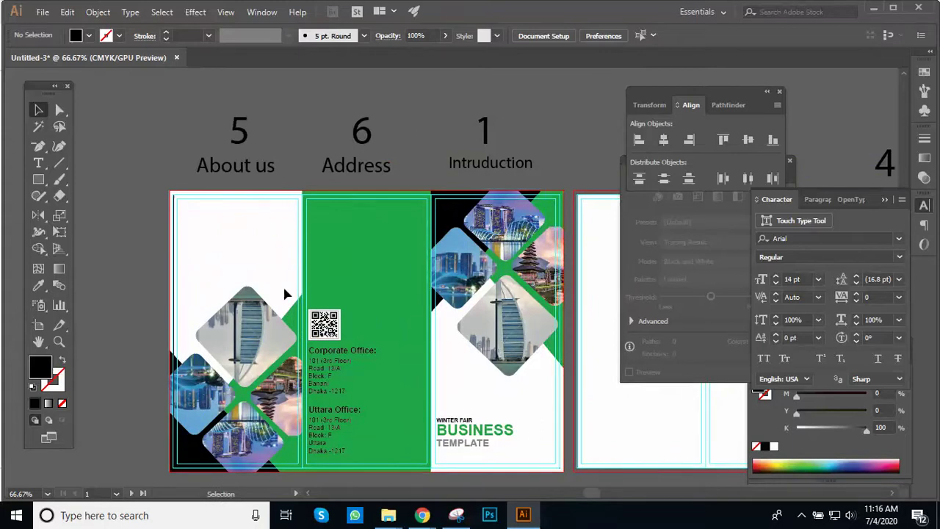
Step: Alt-drag a copy of the About us label onto the white panel
key("ctrl+space")
left_click(291, 301)
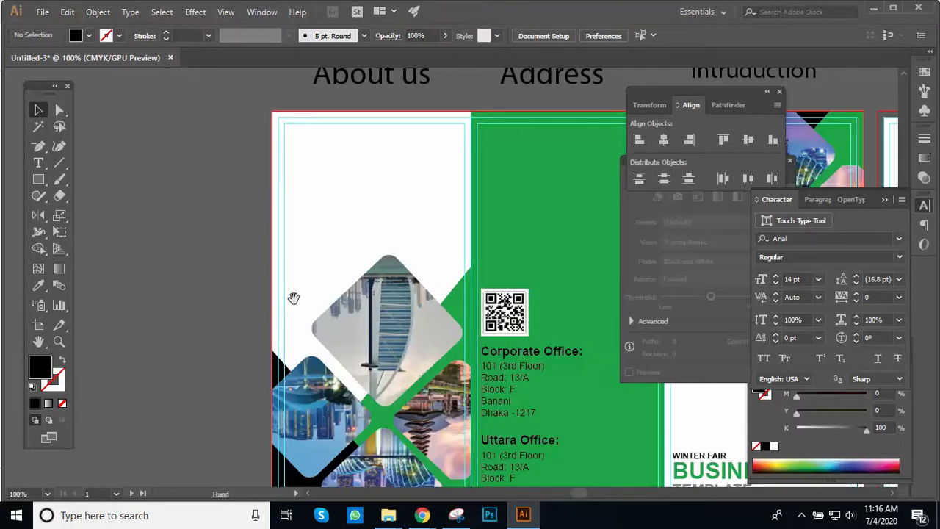
left_click_drag(360, 294, 384, 310)
left_click(384, 304, "ctrl+alt")
left_click(385, 301, "ctrl+alt")
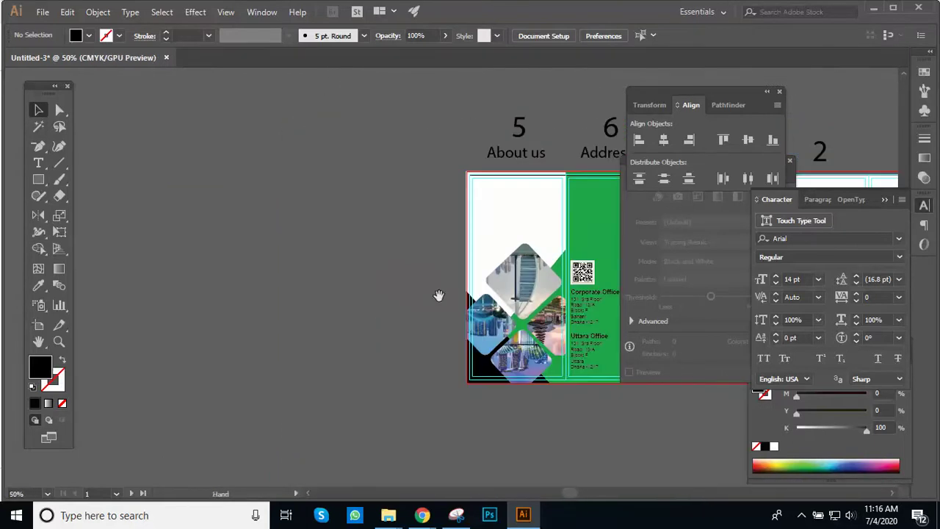
left_click(346, 357, "ctrl")
left_click_drag(488, 312, 434, 355)
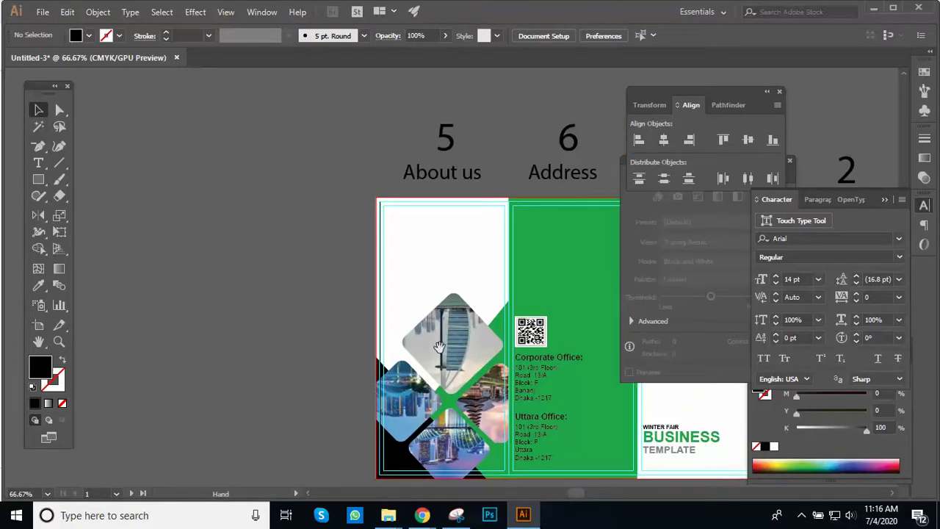
left_click(460, 339, "ctrl")
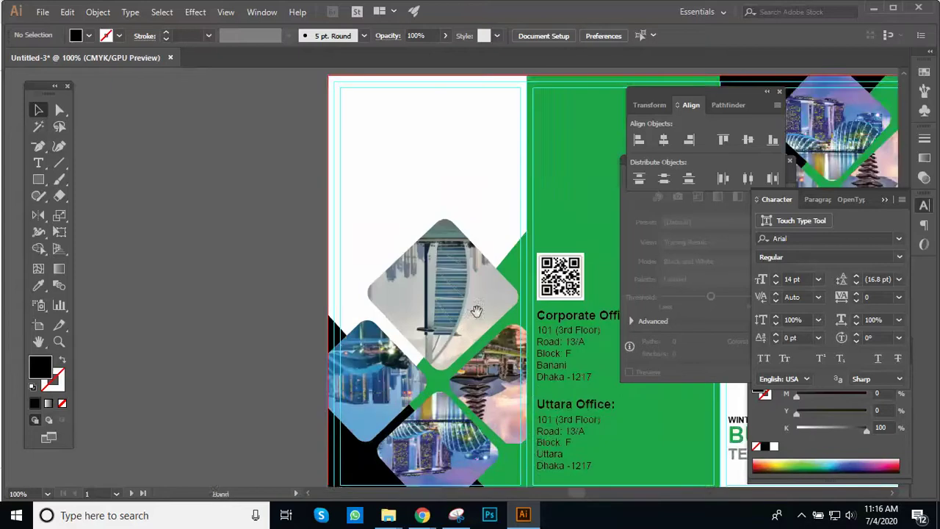
left_click_drag(385, 335, 385, 360)
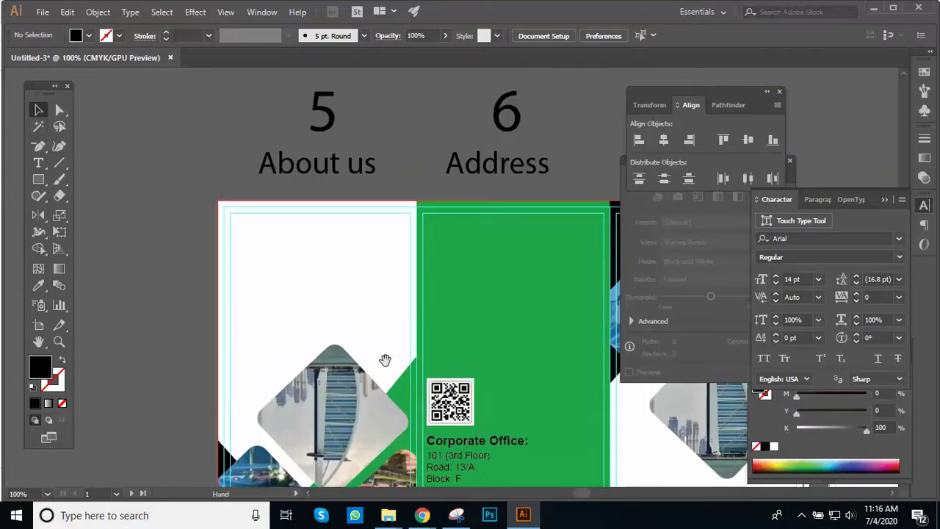
left_click(383, 357, "ctrl")
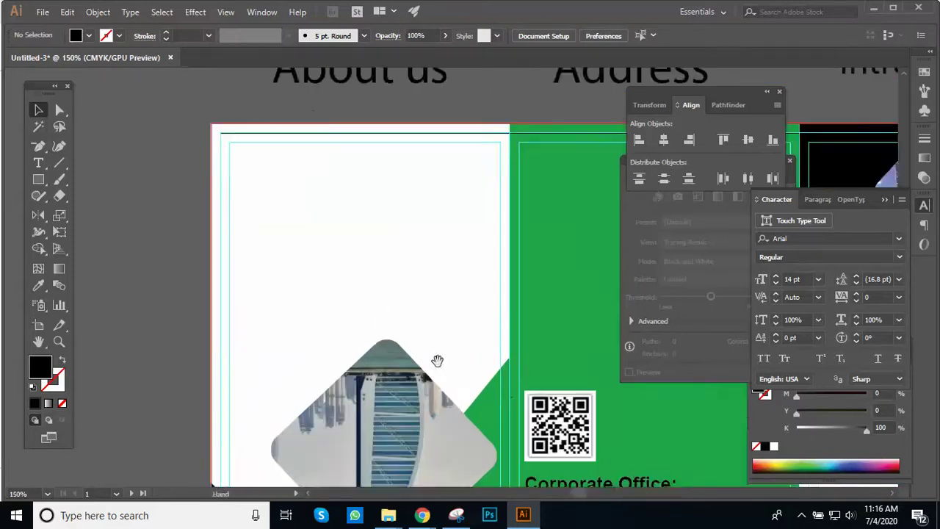
left_click_drag(313, 276, 307, 266)
left_click(295, 248, "ctrl+alt")
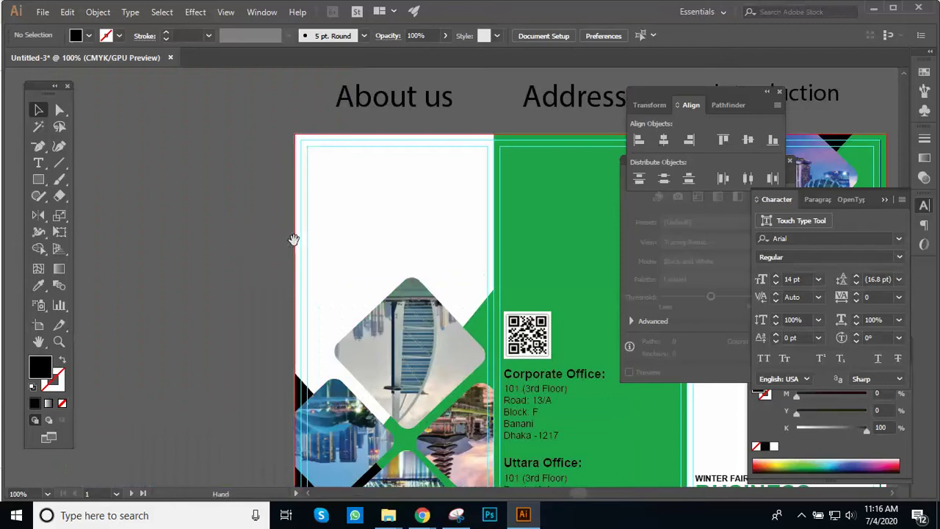
scroll(294, 309, "up", 3)
scroll(375, 229, "up", 2)
left_click_drag(362, 221, 346, 271)
Step: Bring the copied About us label to the front
right_click(375, 278)
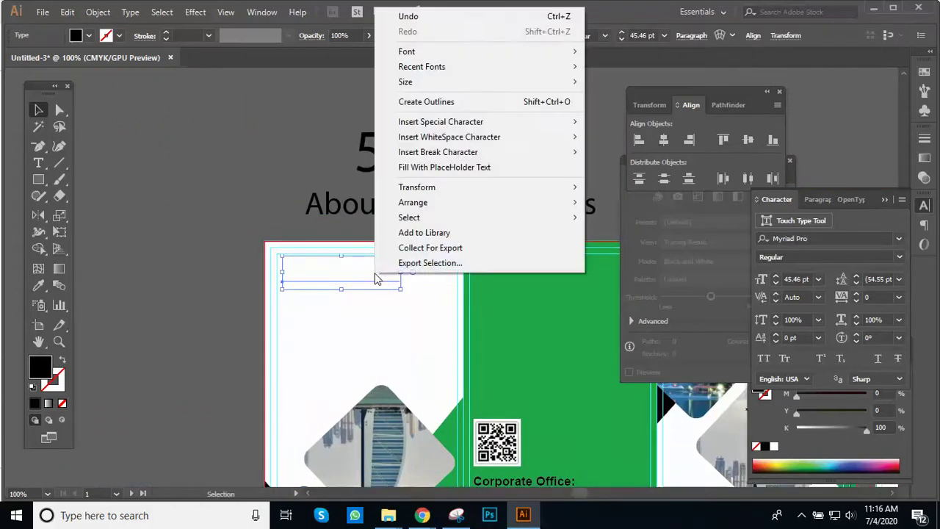
mouse_move(468, 212)
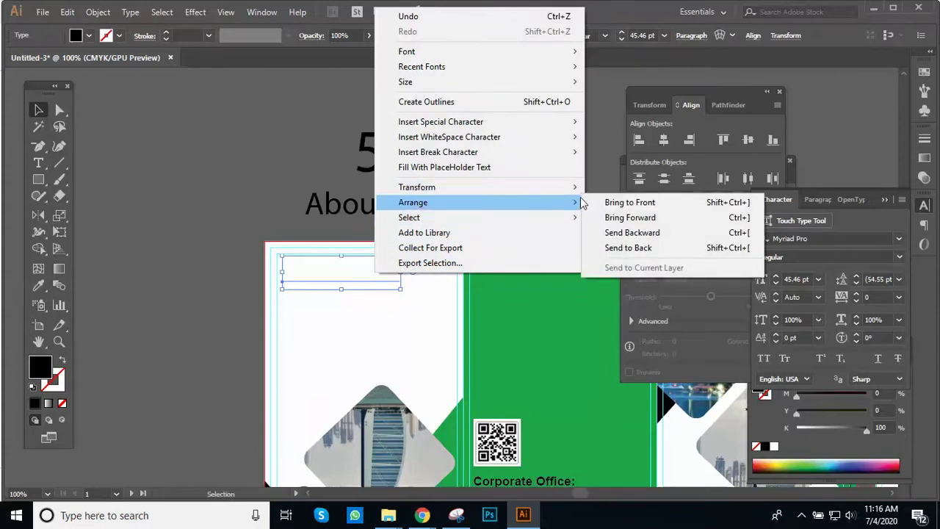
left_click(607, 202)
left_click(395, 258)
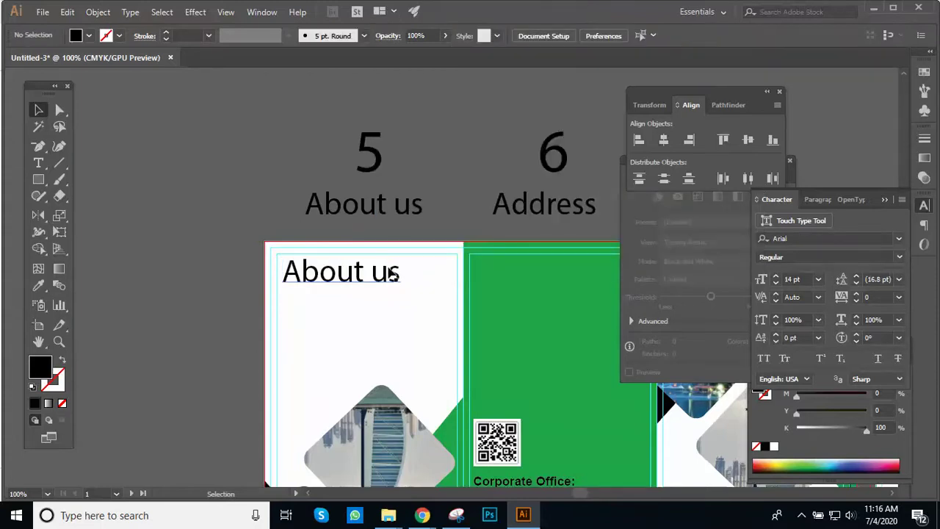
Step: Colour the About us heading with the green panel colour using the Eyedropper
left_click(396, 276)
key("i")
left_click(505, 296)
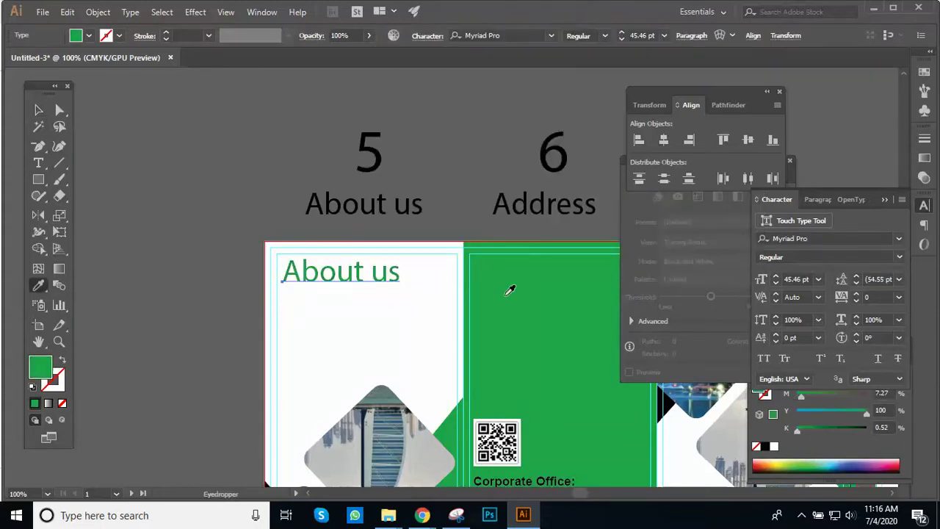
key("v")
left_click(155, 187)
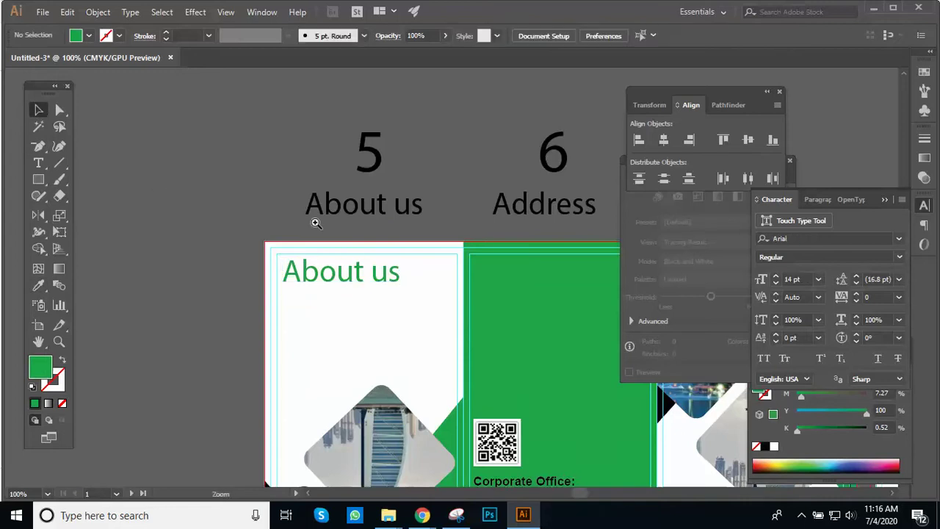
Step: Apply All Caps to the heading so it reads ABOUT US
key("ctrl+plus")
left_click_drag(376, 254, 207, 216)
left_click(332, 318)
double_click(336, 318)
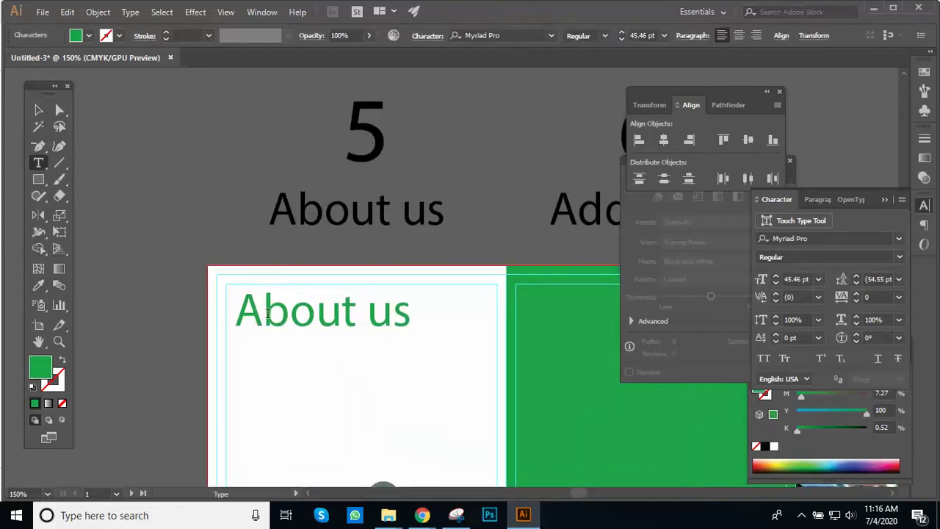
left_click_drag(263, 313, 411, 315)
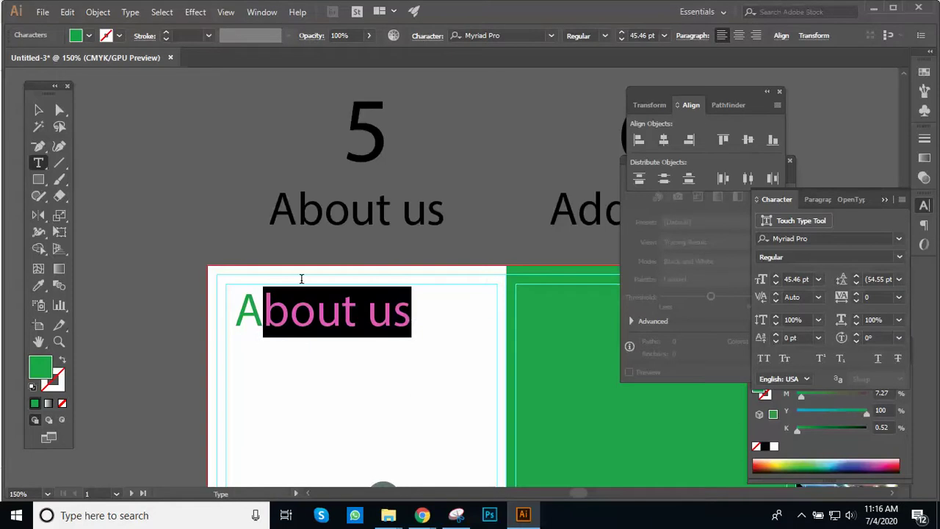
left_click(38, 110)
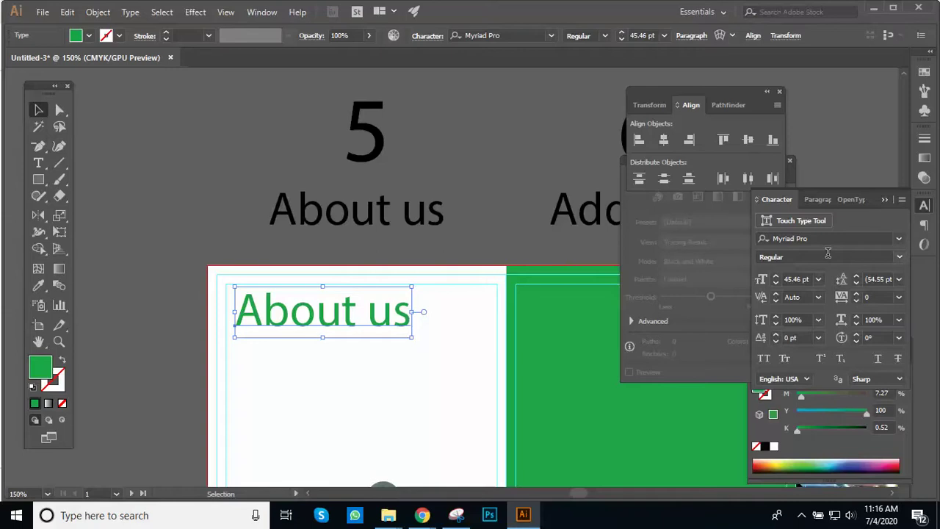
left_click(764, 358)
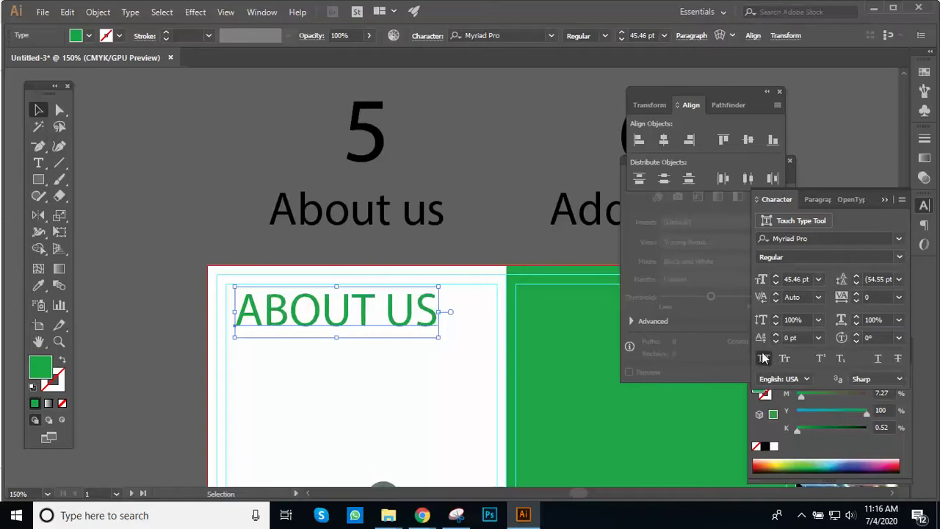
left_click(478, 221)
Step: Set the ABOUT US heading's font size to 25 pt
key("ctrl+alt+space")
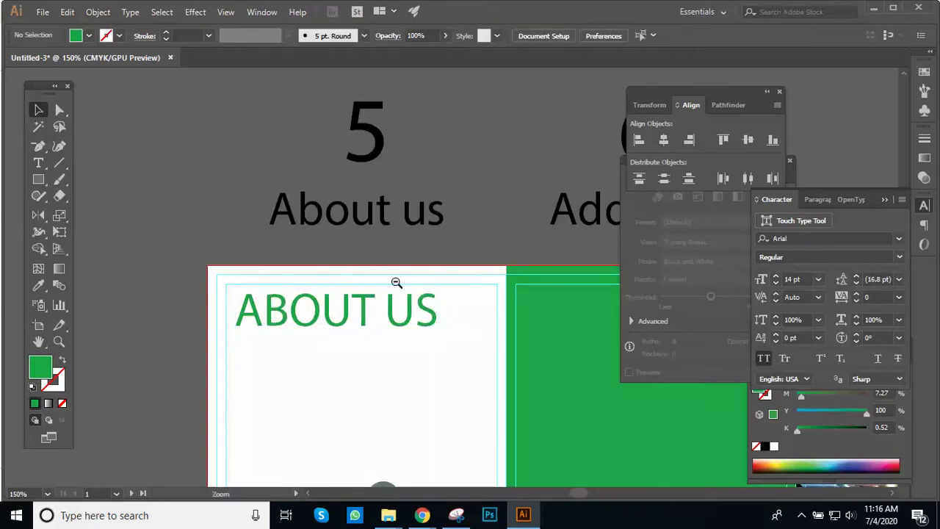
left_click(396, 282)
left_click(392, 294)
left_click_drag(411, 285, 470, 288)
left_click(457, 291)
left_click(789, 279)
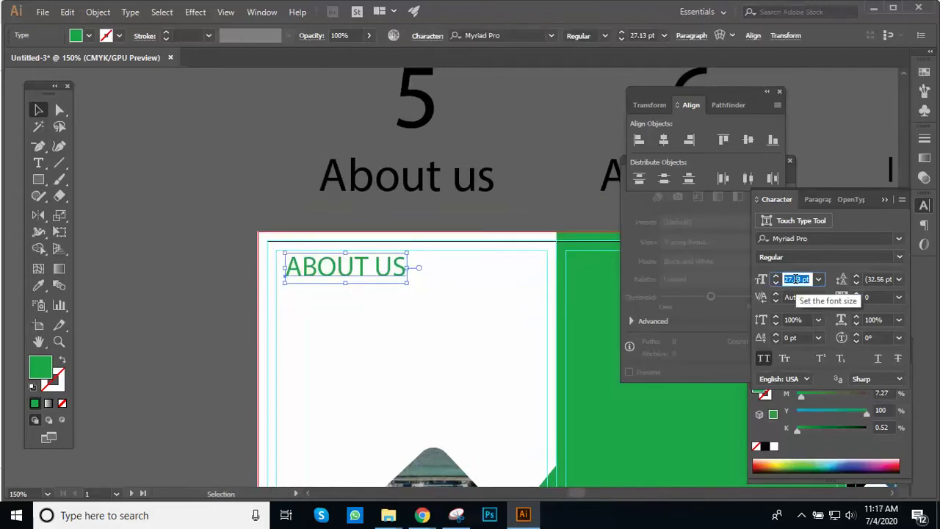
type("25")
key("Return")
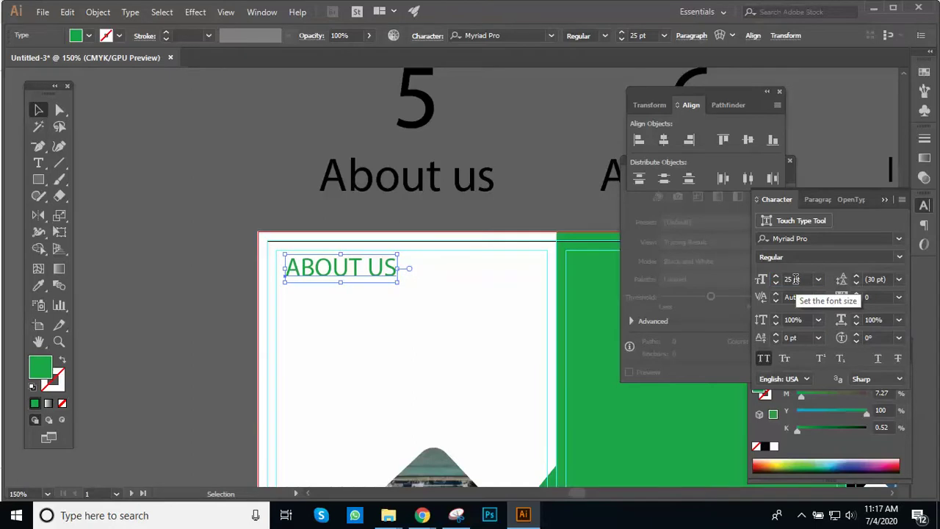
left_click(363, 258)
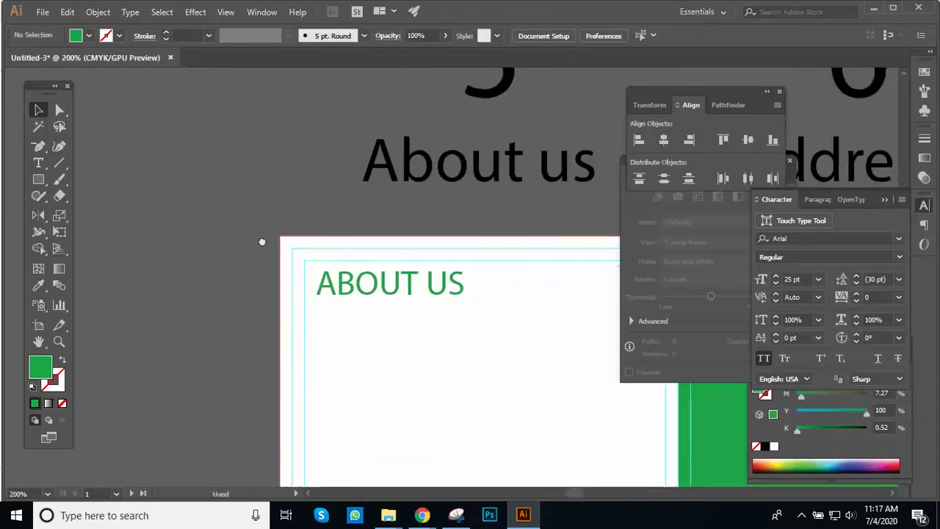
left_click(357, 254, "alt")
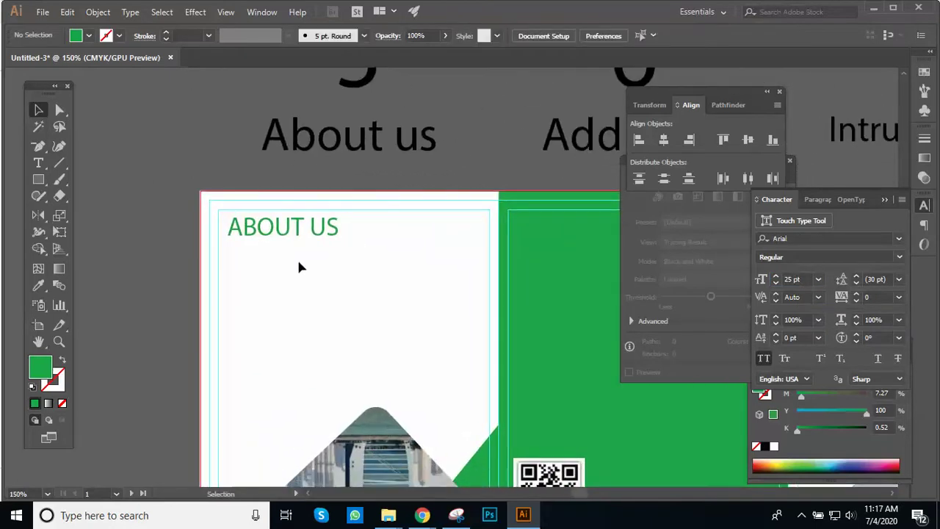
Step: Draw a 12 pt placeholder text box under ABOUT US, try resizing it, then delete it
left_click(39, 164)
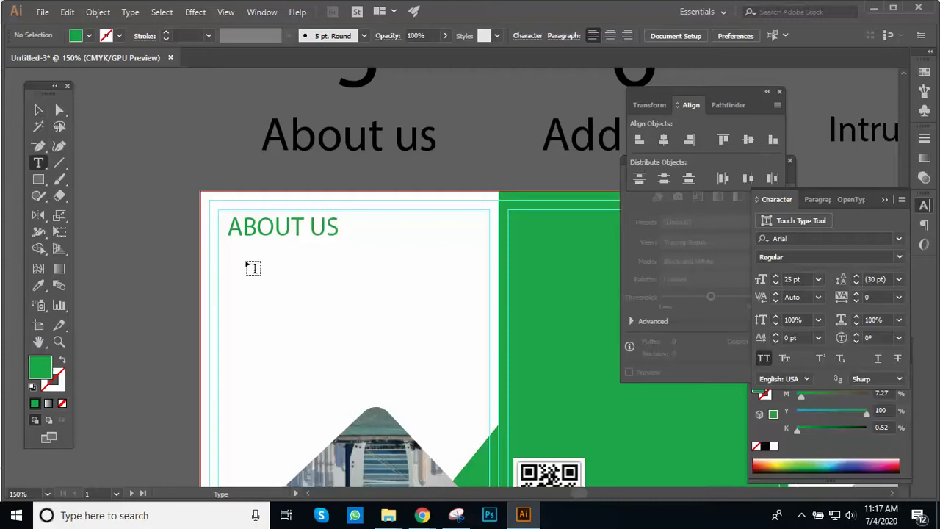
left_click(800, 279)
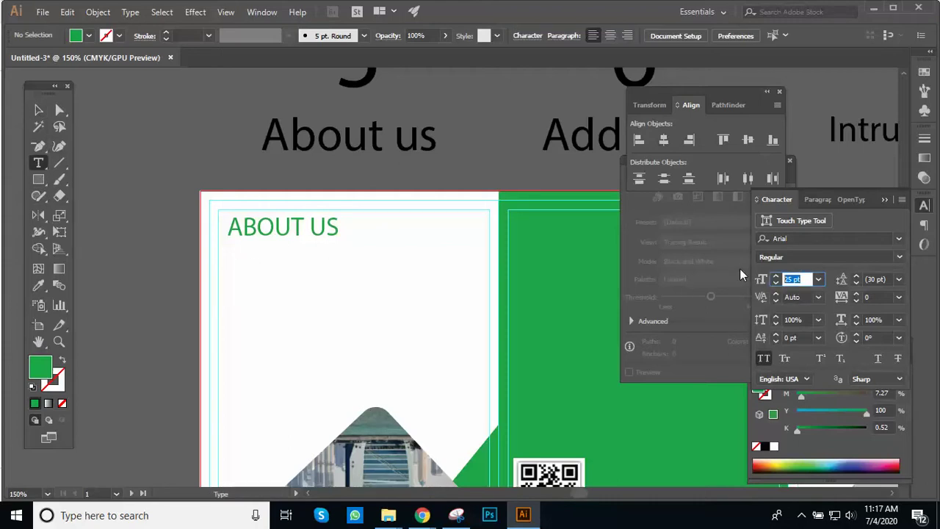
type("12")
key("Return")
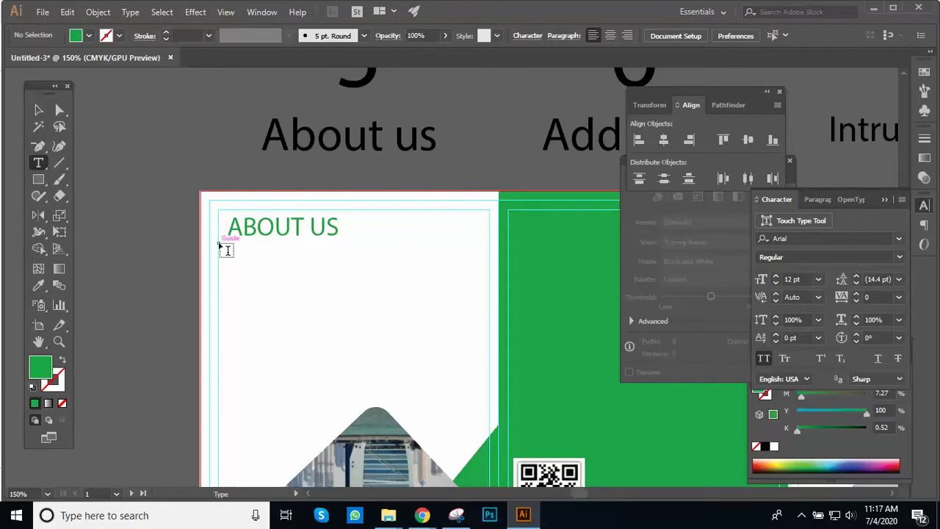
left_click_drag(226, 243, 492, 293)
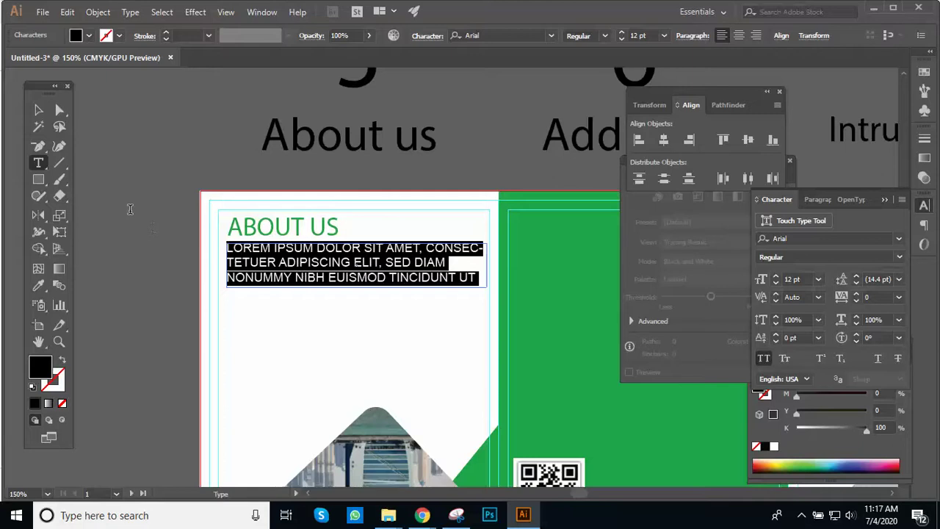
left_click(39, 110)
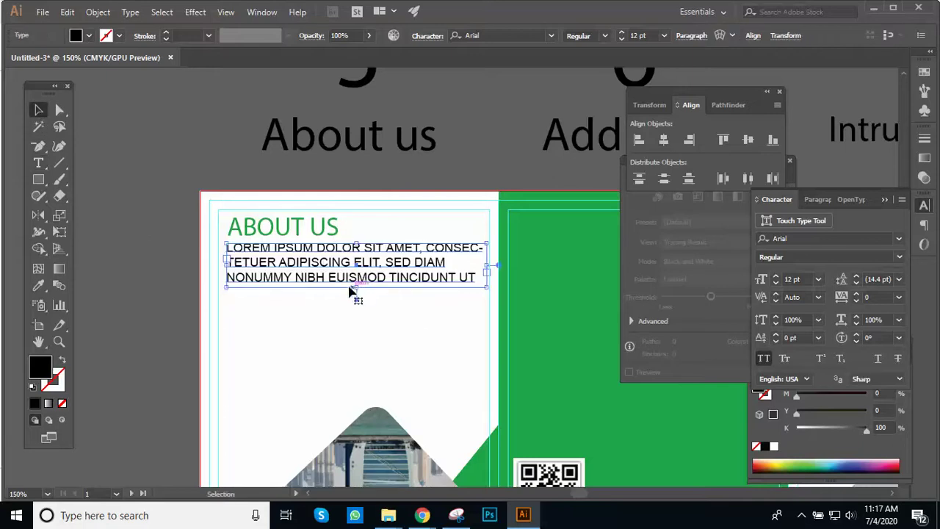
left_click_drag(356, 287, 357, 308)
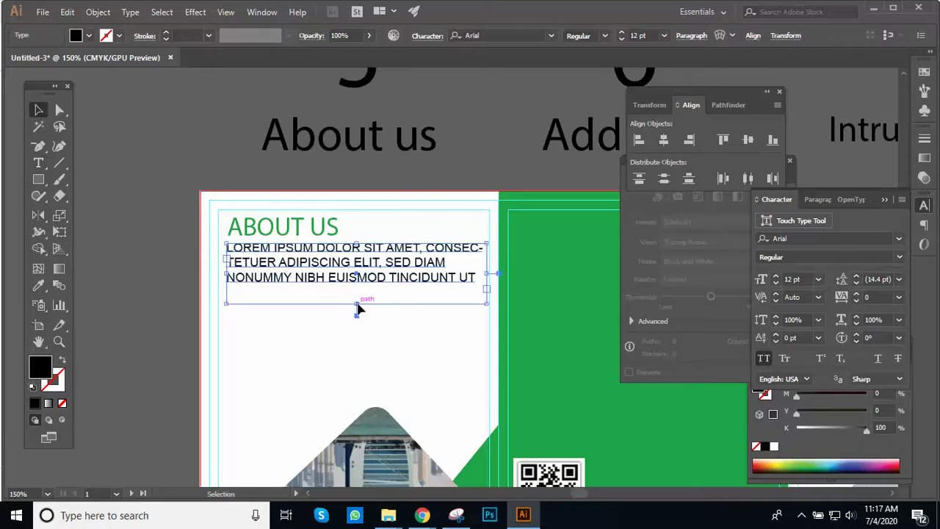
mouse_move(354, 306)
left_mouse_down()
mouse_move(345, 354)
mouse_move(352, 388)
mouse_move(356, 303)
left_mouse_up()
key("v")
key("ctrl+z")
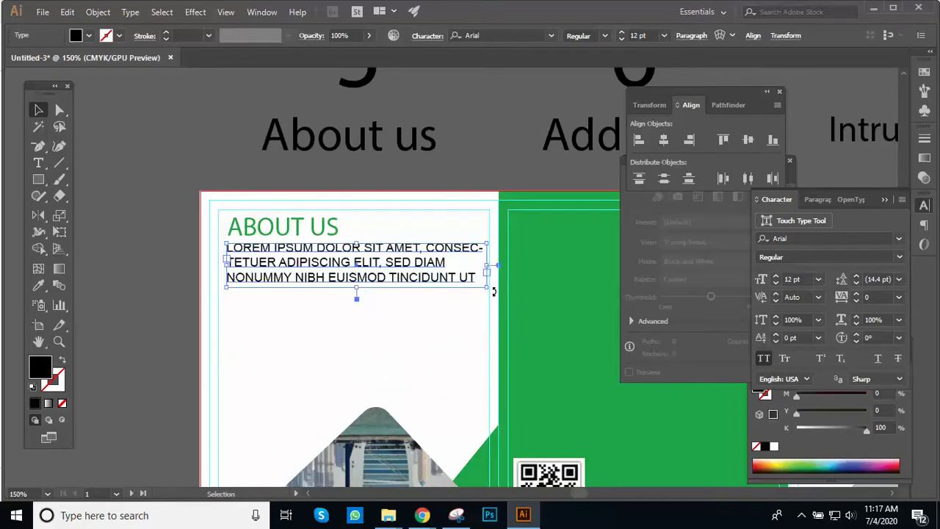
key("Delete")
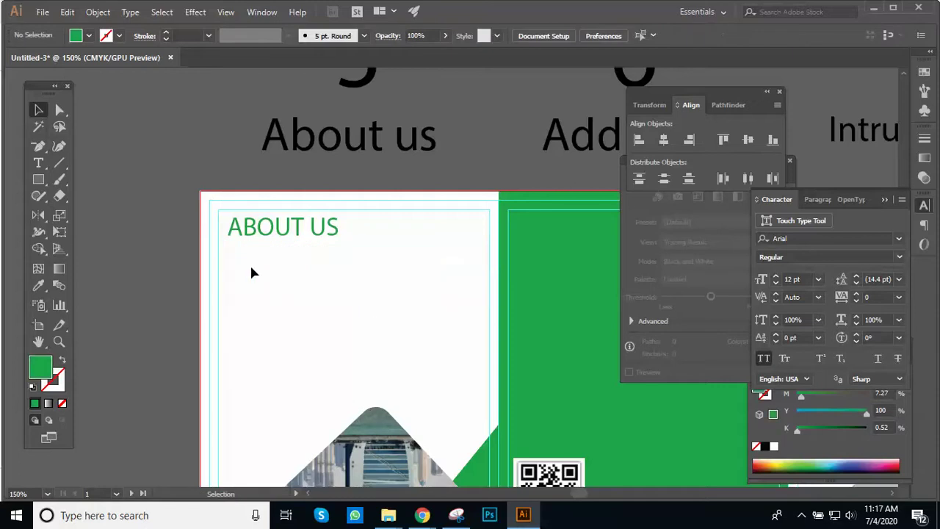
Step: Draw a larger area text box under ABOUT US filled with placeholder text
key("t")
left_click_drag(226, 244, 488, 314)
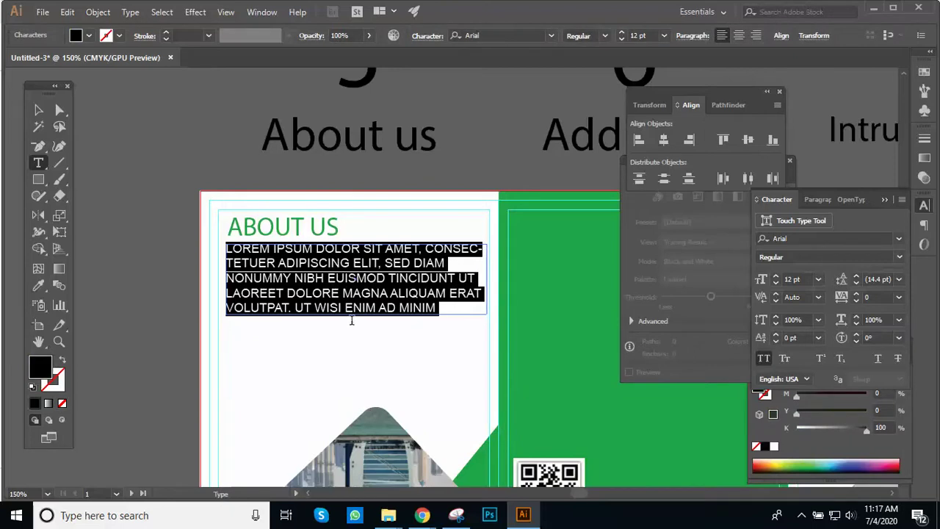
left_click(39, 110)
left_click(396, 211, "ctrl")
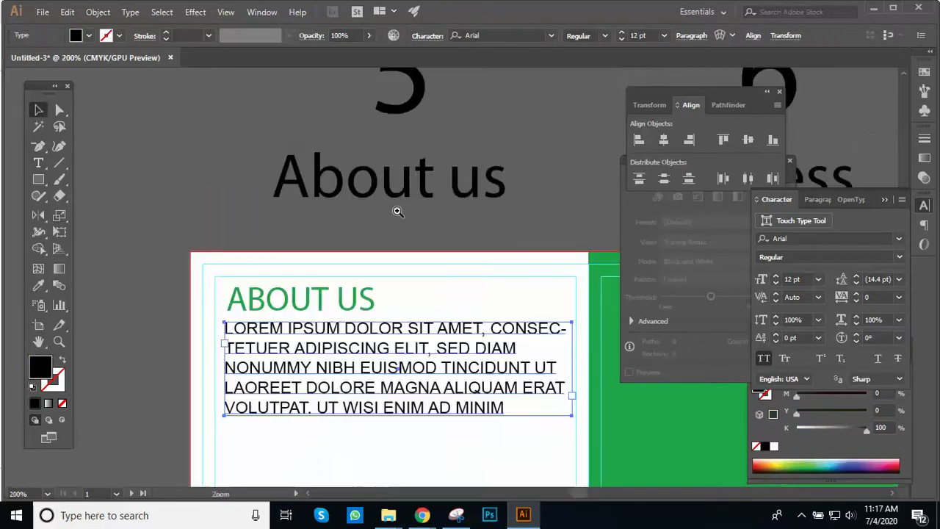
left_click_drag(425, 237, 422, 202)
left_click(490, 193)
left_click(491, 196, "ctrl+alt")
left_click(492, 196, "ctrl+alt")
left_click(431, 189, "ctrl+alt")
Step: Reduce the ABOUT US body placeholder text to 11 pt
left_click(355, 315)
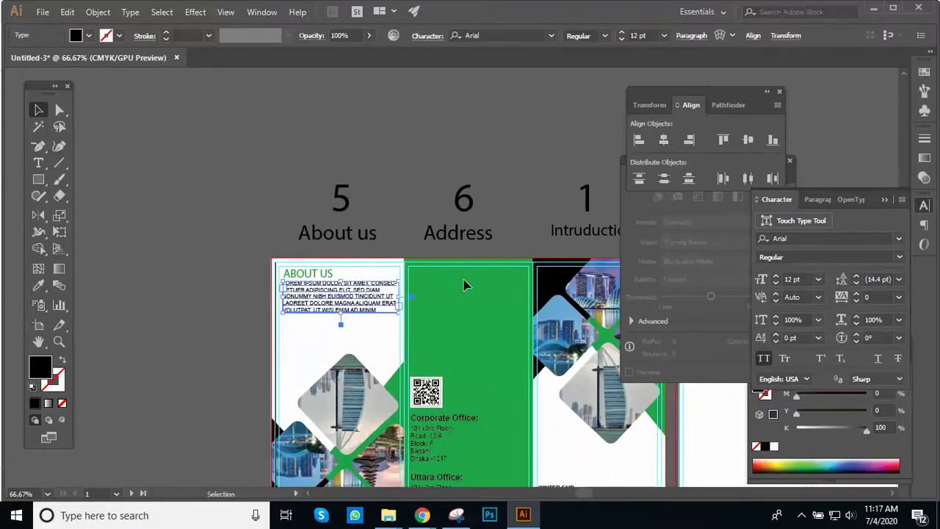
left_click(806, 279)
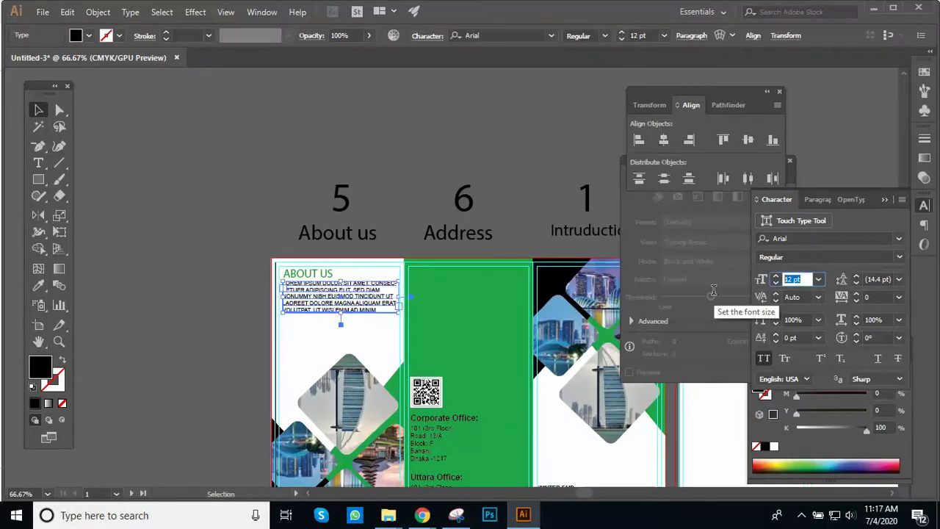
type("11")
key("Return")
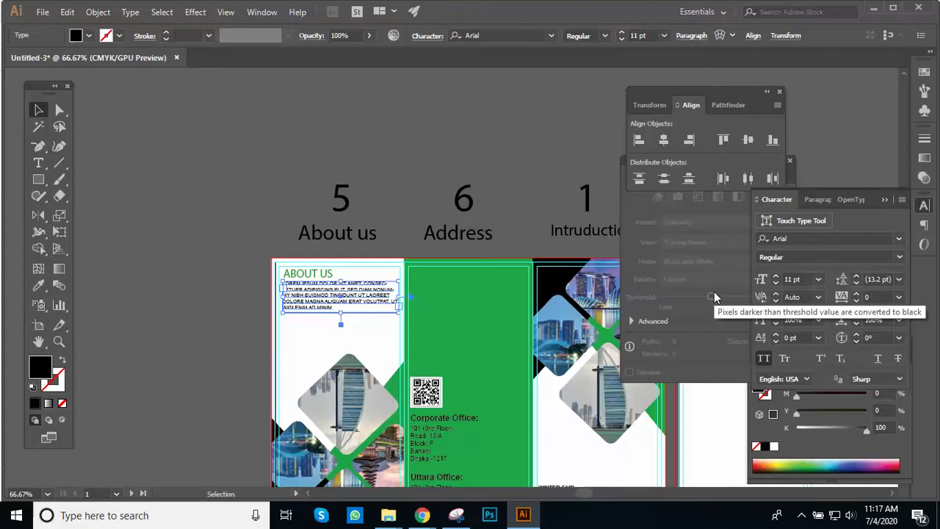
key("ctrl+=")
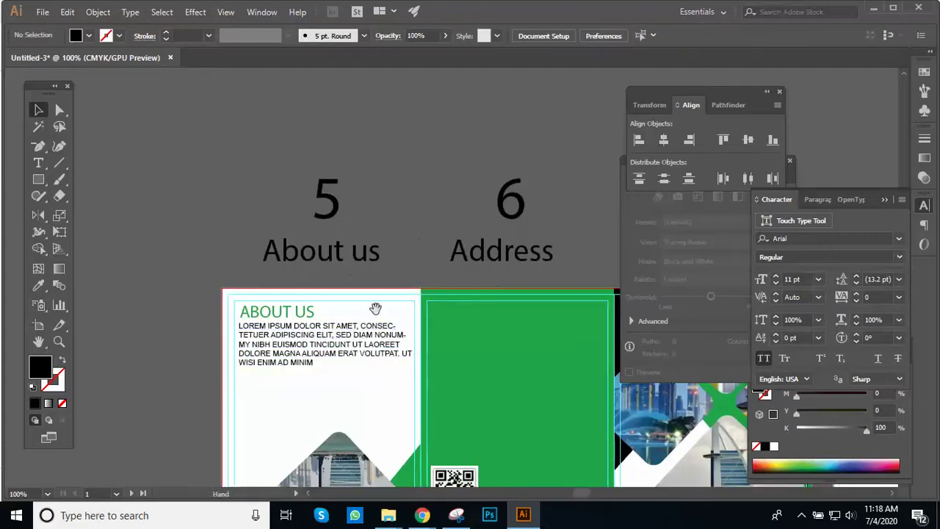
Step: Shorten the body text frame to three lines and nudge it slightly down
left_click_drag(324, 373, 331, 352)
left_click(414, 246)
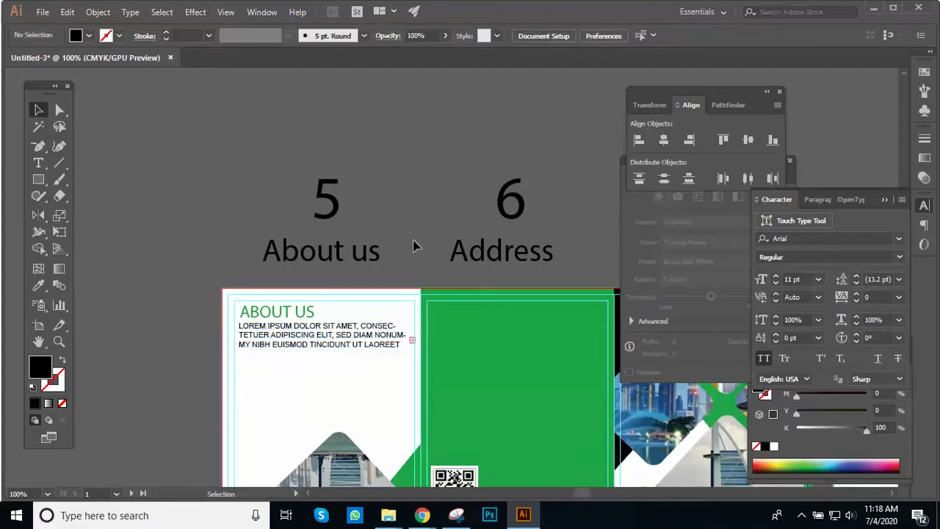
key("ctrl+=")
left_click_drag(433, 271, 452, 237)
left_click(405, 351)
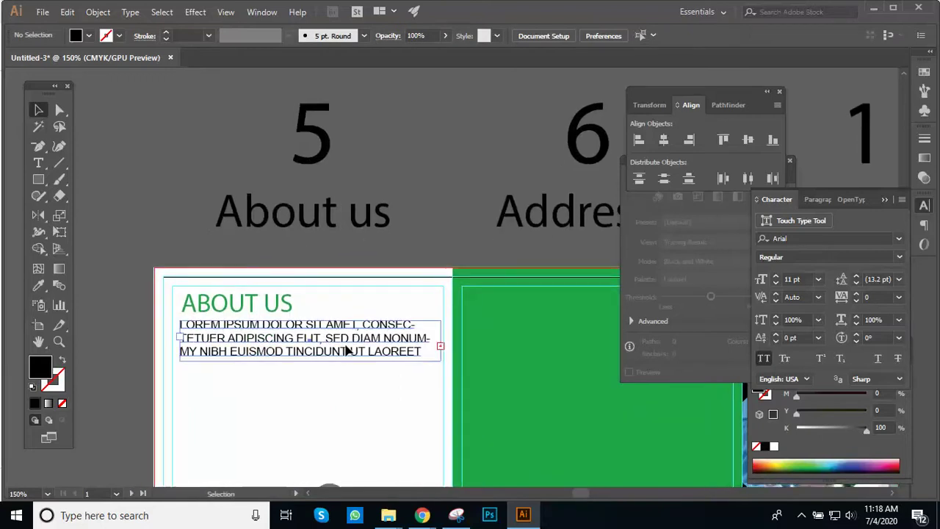
key("Down")
key("Down")
key("Down")
key("Down")
key("Down")
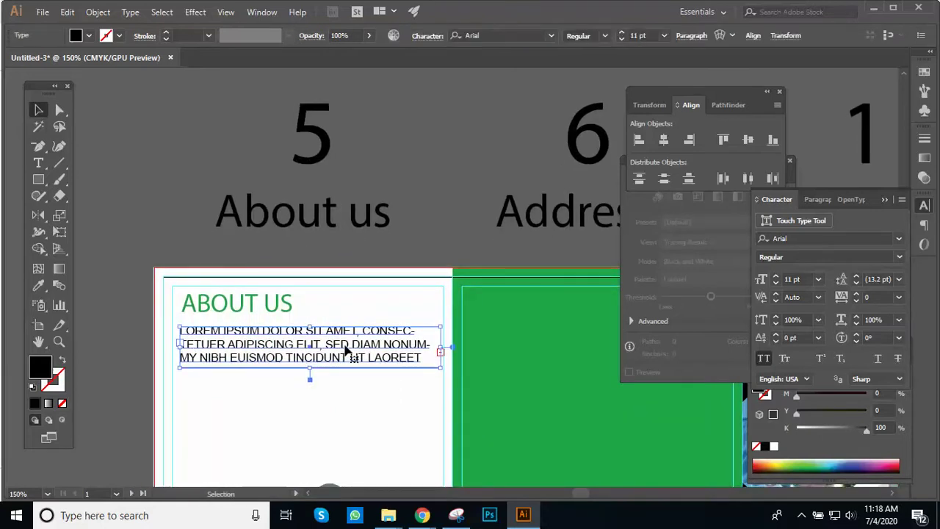
left_click(415, 193)
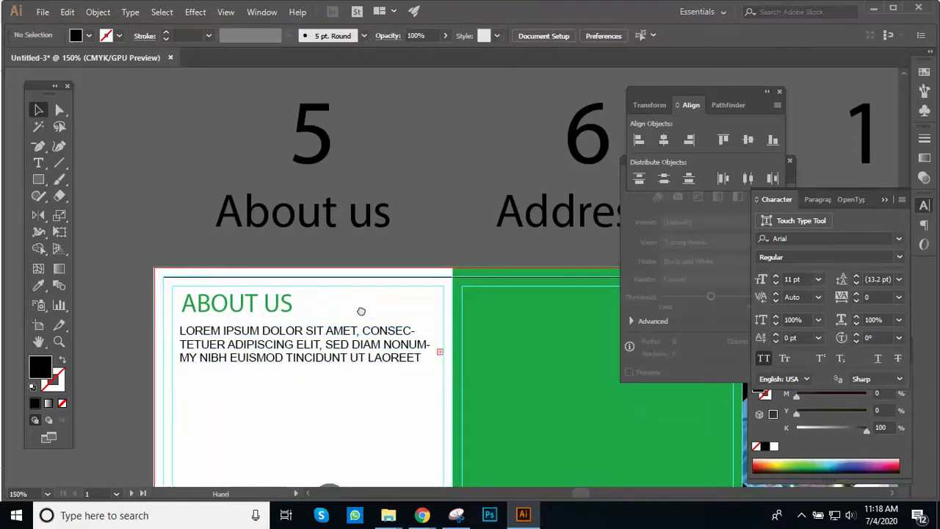
Step: Left-align the ABOUT US heading with the body paragraph
left_click_drag(298, 334, 303, 257)
left_click_drag(249, 200, 272, 305)
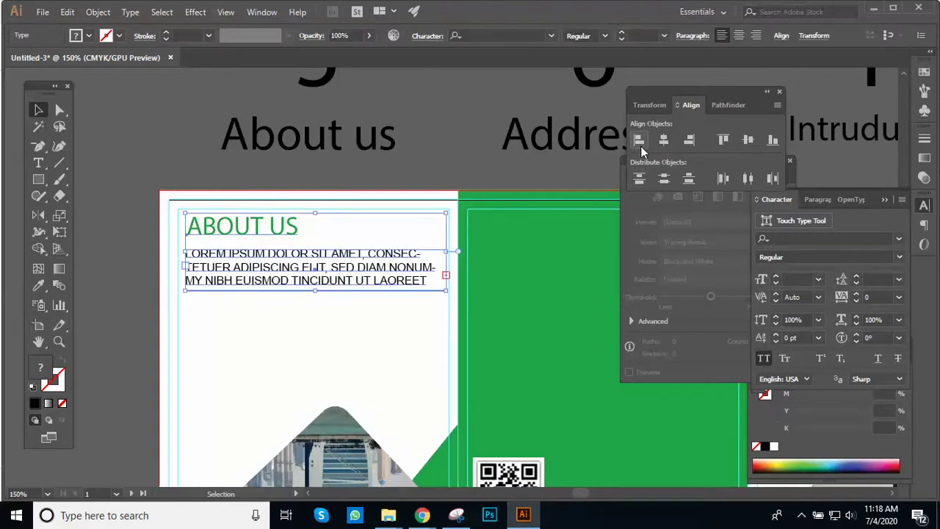
left_click(639, 140)
left_click(466, 151)
Step: Duplicate the body paragraph below and enlarge the copy to five lines
left_click_drag(346, 269, 345, 324)
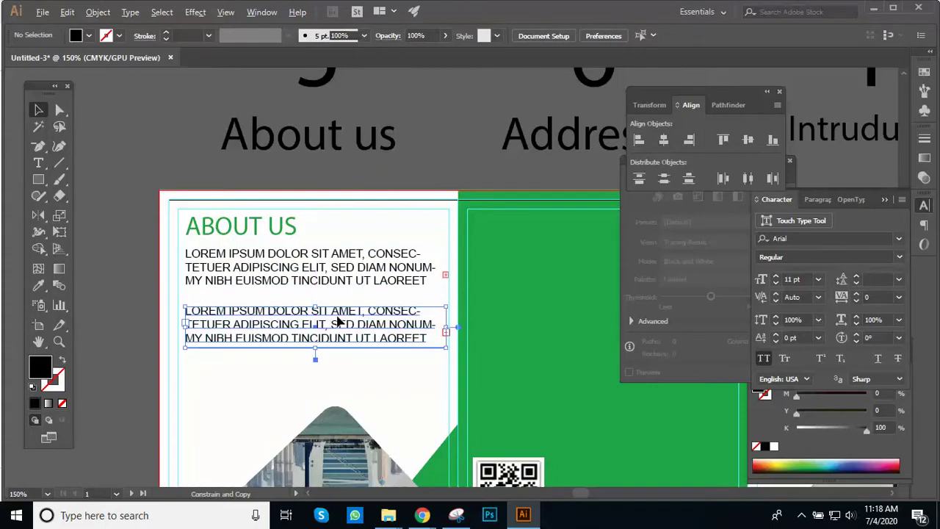
left_click_drag(316, 351, 311, 382)
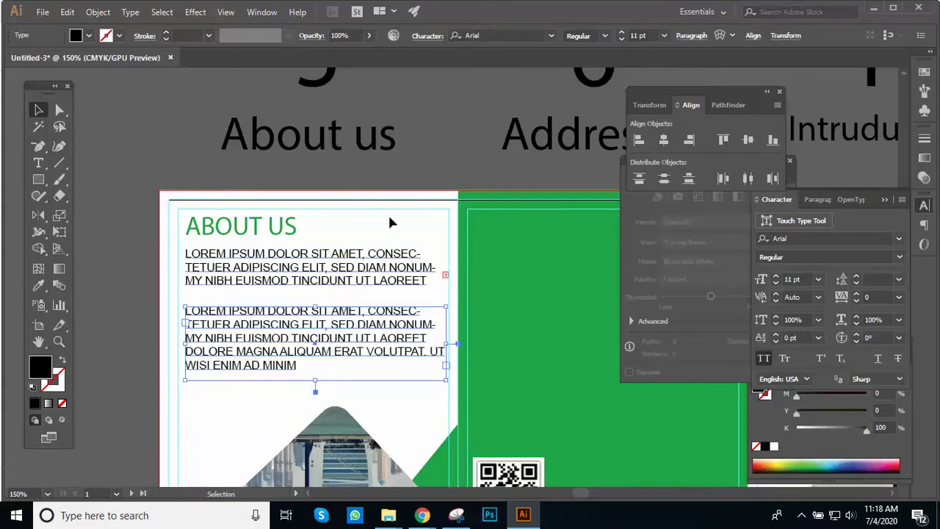
left_click(442, 149)
left_click(457, 173, "ctrl+alt")
scroll(431, 139, "down", 6)
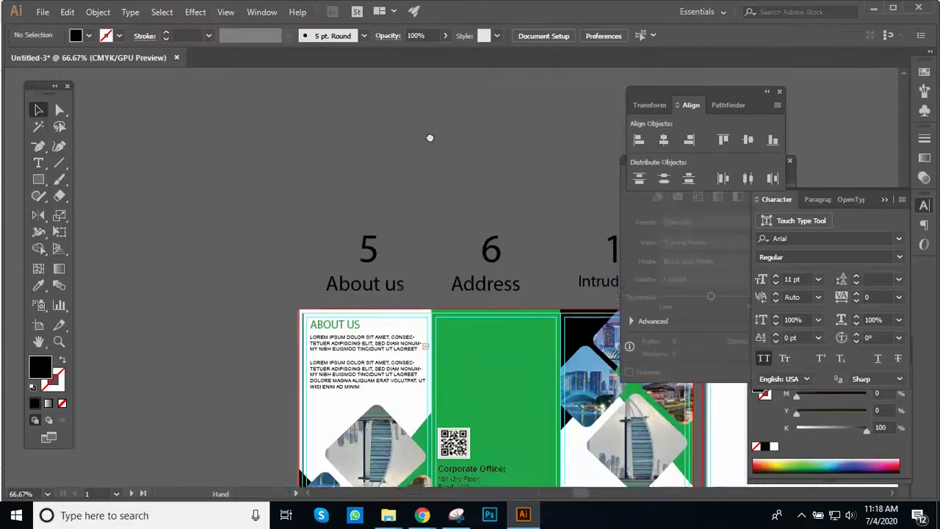
scroll(422, 202, "right", 4)
left_click(392, 234)
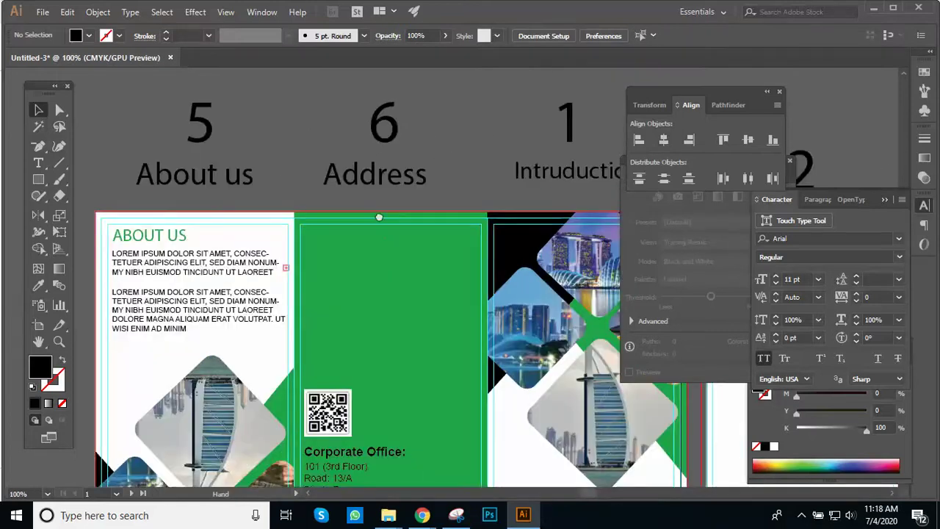
scroll(378, 214, "down", 2)
key("ctrl+minus")
key("ctrl+minus")
left_click_drag(430, 280, 306, 176)
left_click_drag(389, 248, 299, 203)
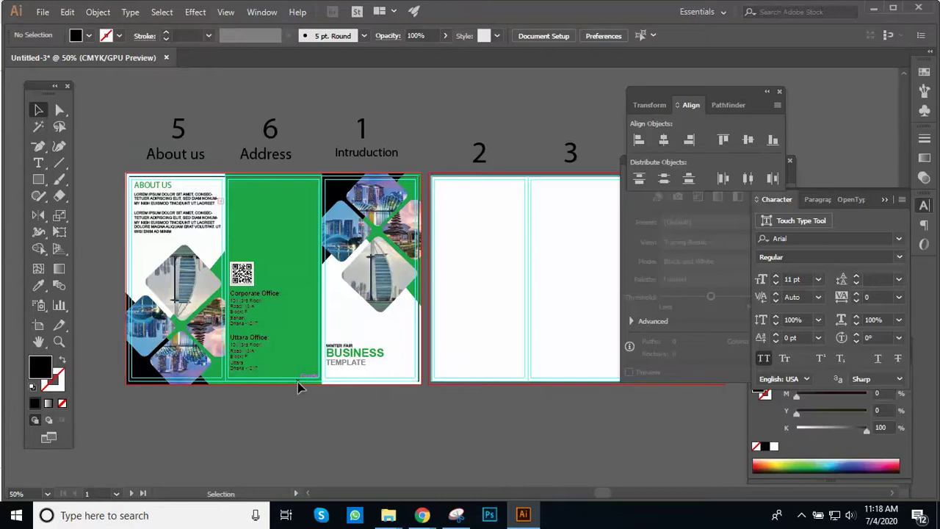
left_click(446, 330, "ctrl+alt")
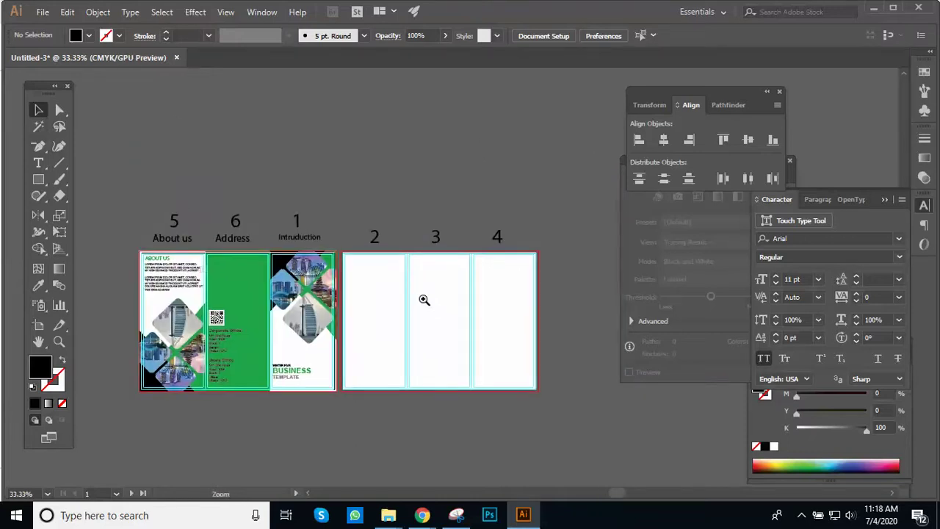
left_click(425, 301, "ctrl")
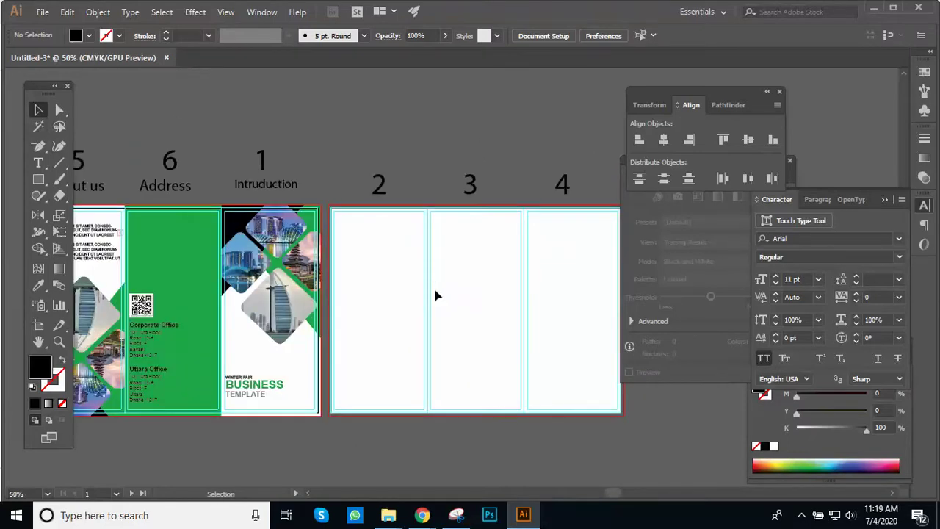
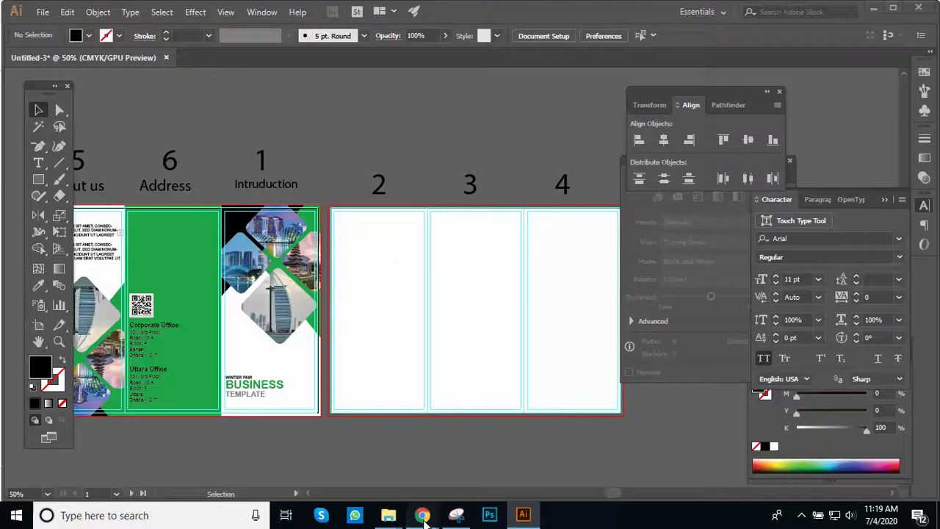
Step: Switch to the Google Meet tab and open the People list in Meeting details, then return to Illustrator
mouse_move(422, 515)
left_click(382, 472)
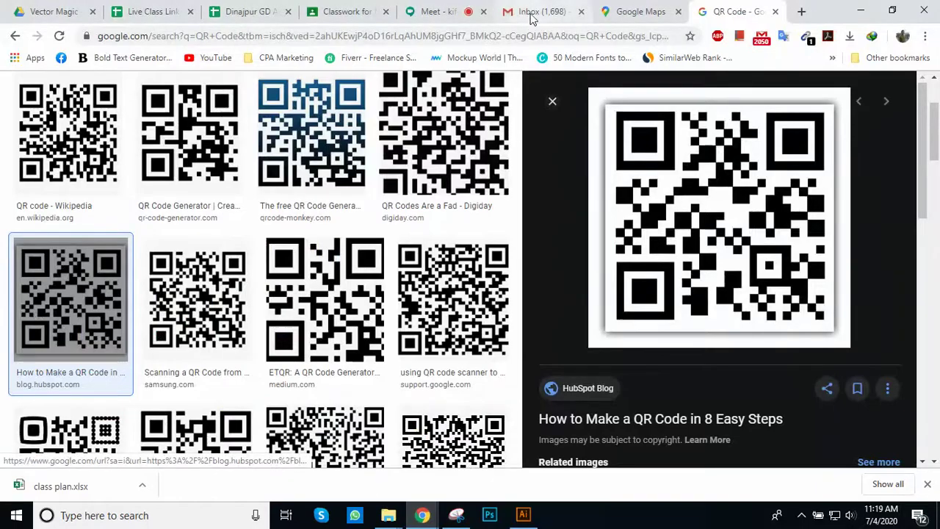
left_click(439, 12)
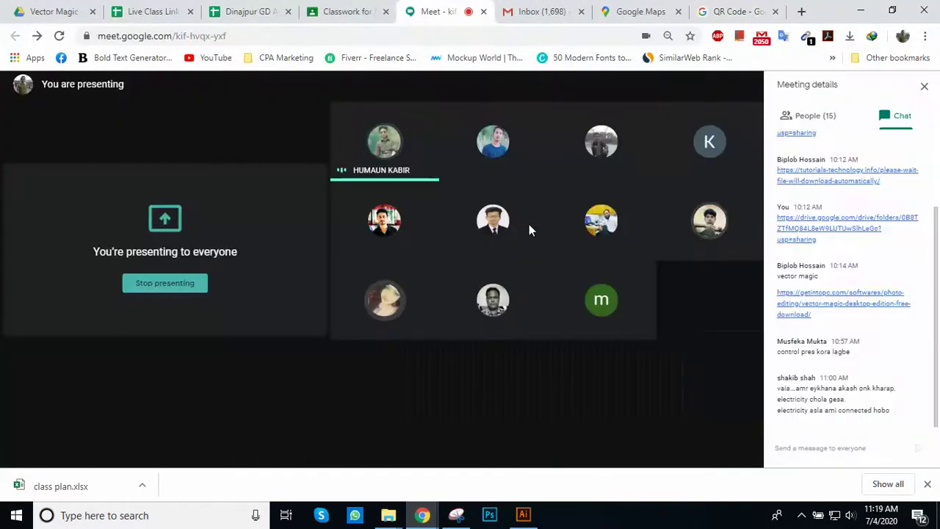
mouse_move(630, 301)
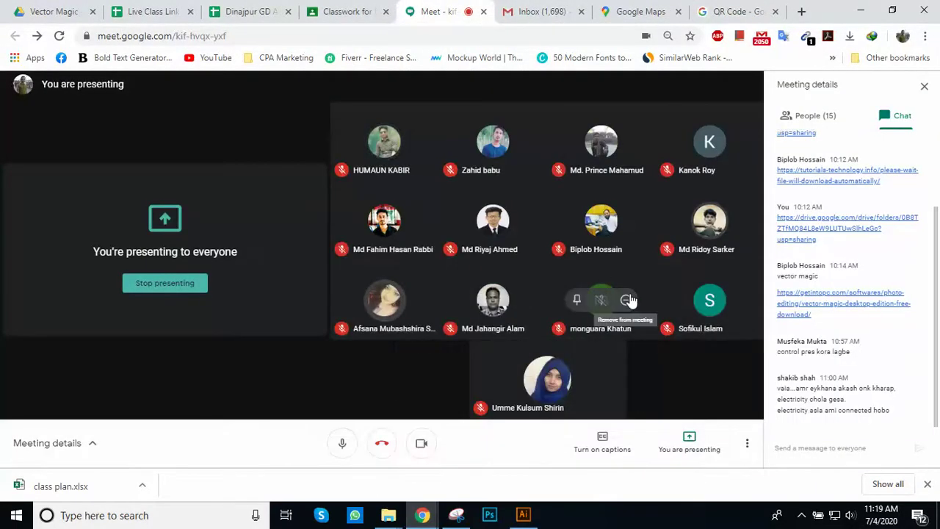
left_click(800, 121)
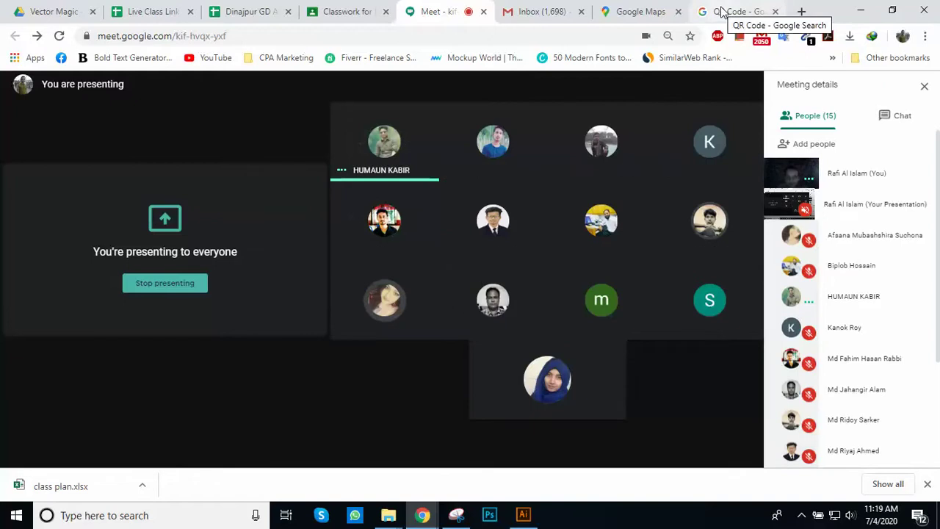
left_click(526, 518)
Step: Zoom and pan to frame the blank inner panels 2, 3 and 4
key("z")
left_click(465, 254, "alt")
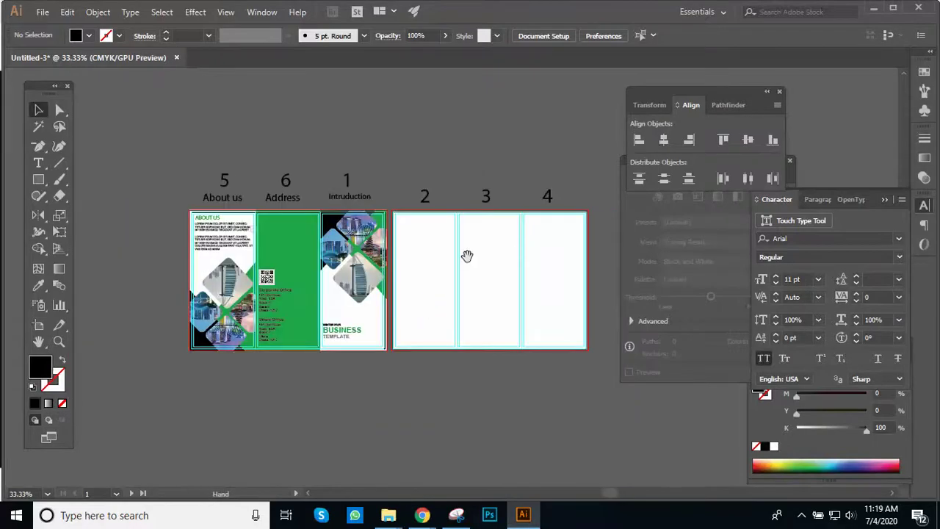
left_click(440, 357)
key("v")
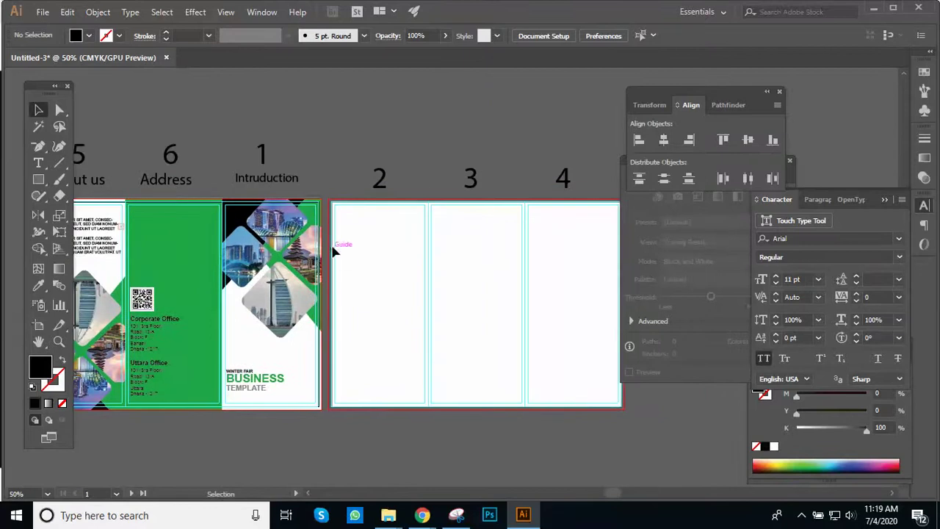
scroll(509, 267, "up", 2)
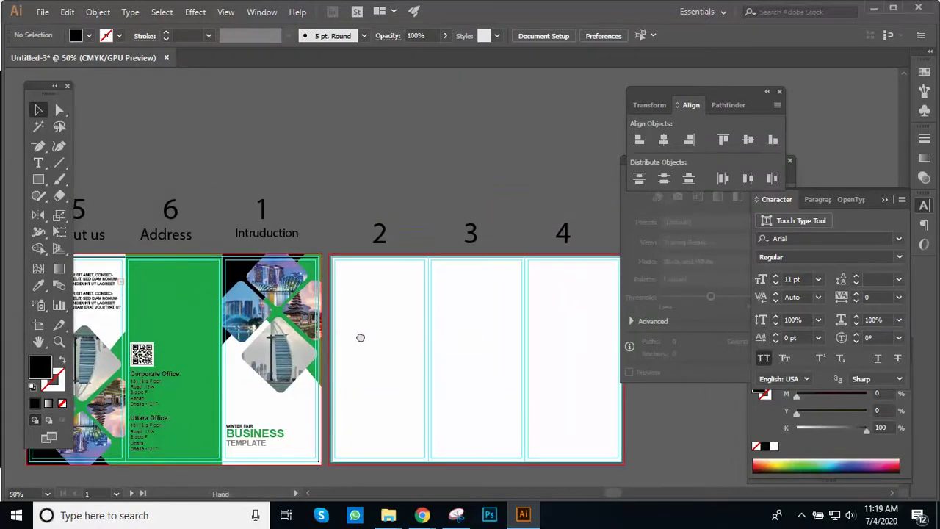
scroll(360, 336, "left", 3)
key("z")
left_click(400, 307)
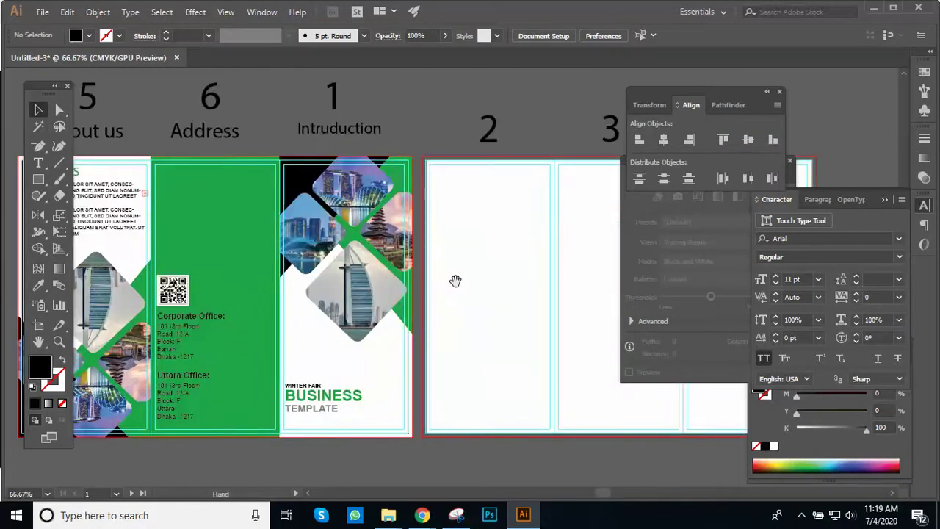
left_click_drag(457, 304, 422, 321)
left_click(439, 315, "alt")
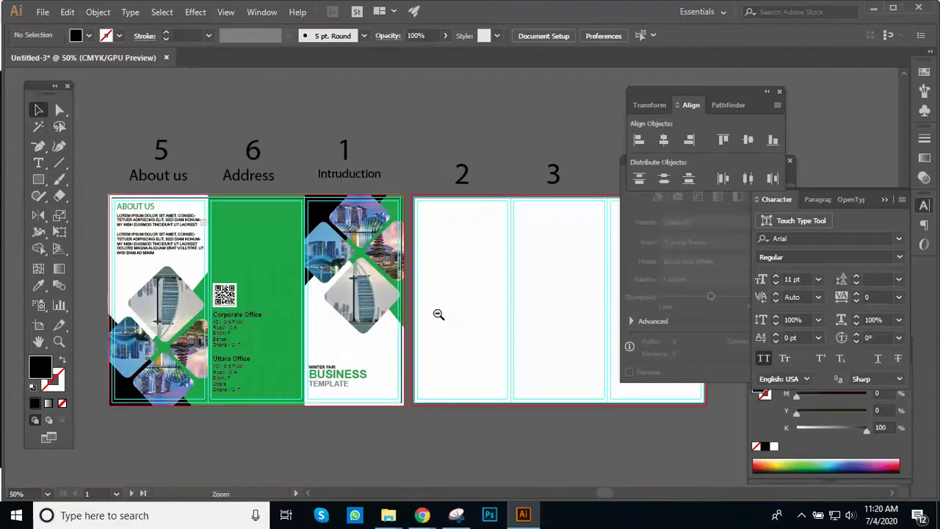
left_click(490, 250)
left_click_drag(466, 242, 278, 130)
left_click(348, 154, "alt")
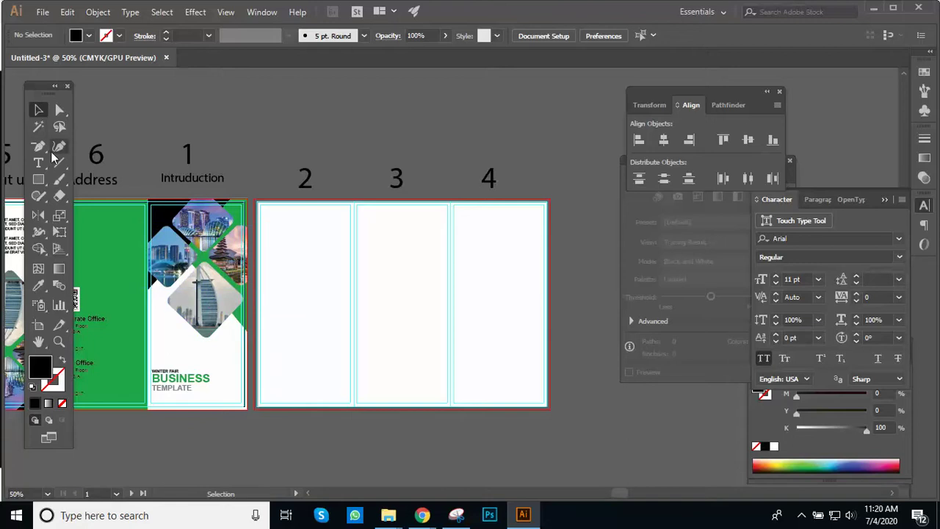
left_click(39, 179)
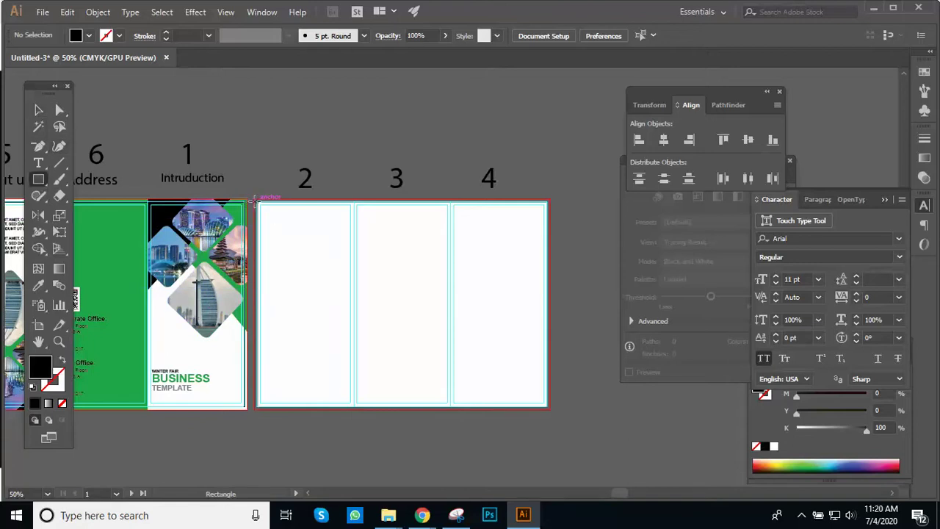
Step: Draw a rectangle and stretch its edges out to the bleed around panels 2–4
left_click_drag(255, 198, 405, 304)
key("ctrl+plus")
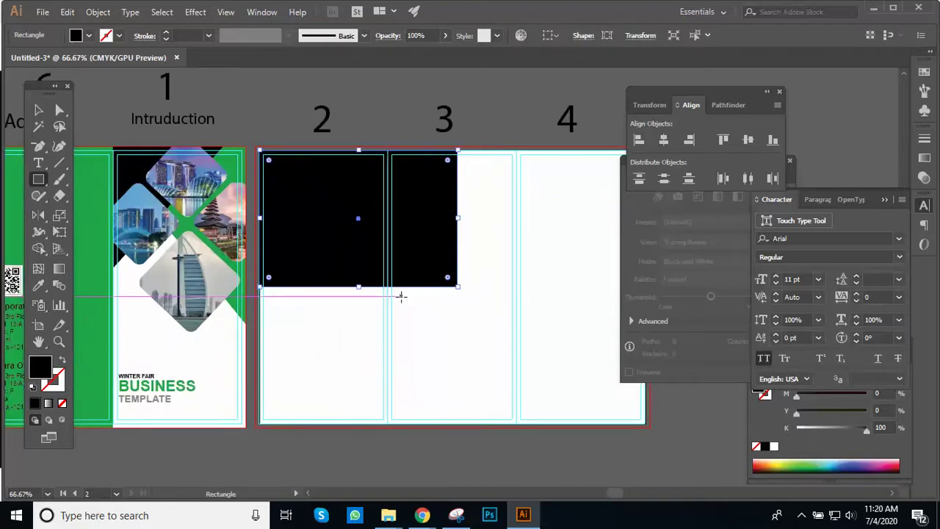
key("v")
left_click_drag(462, 256, 364, 290)
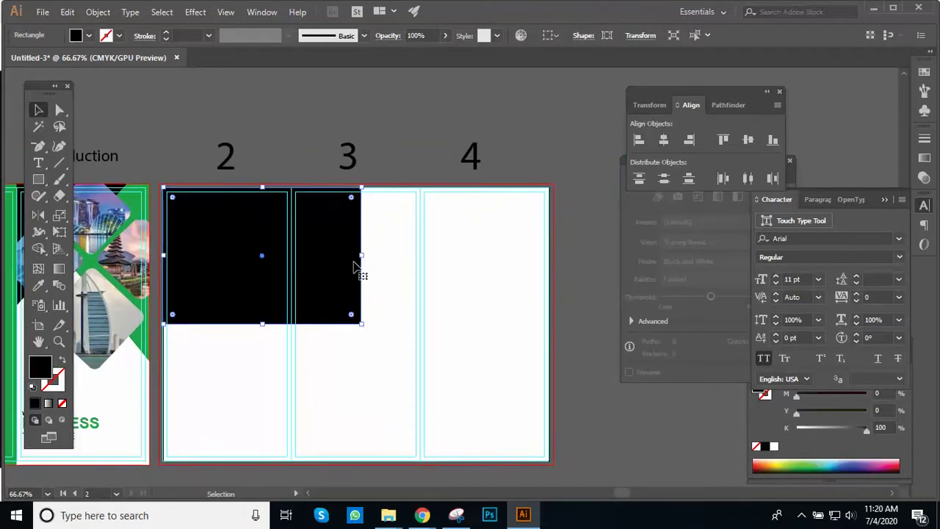
left_click_drag(363, 256, 557, 285)
left_click_drag(360, 323, 366, 394)
left_click_drag(358, 460, 359, 464)
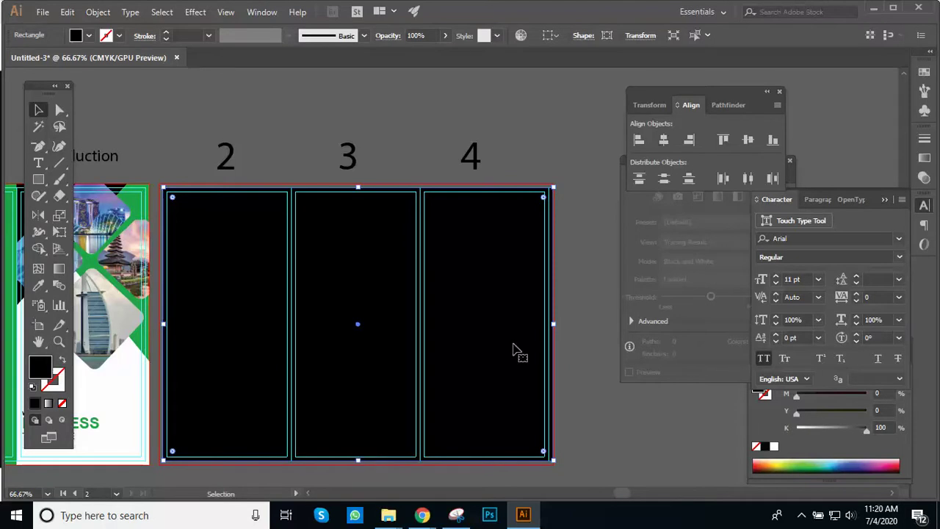
key("ctrl+minus")
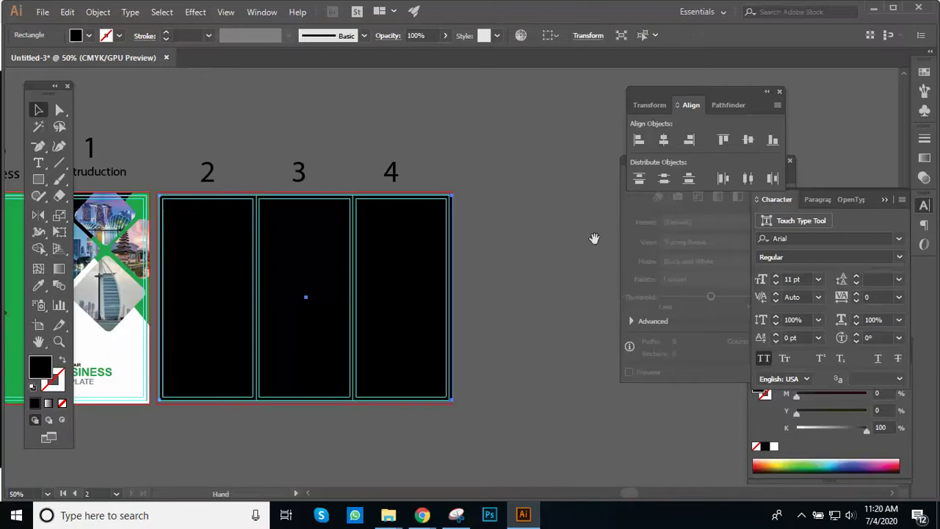
scroll(411, 279, "up", 2)
key("ctrl+plus")
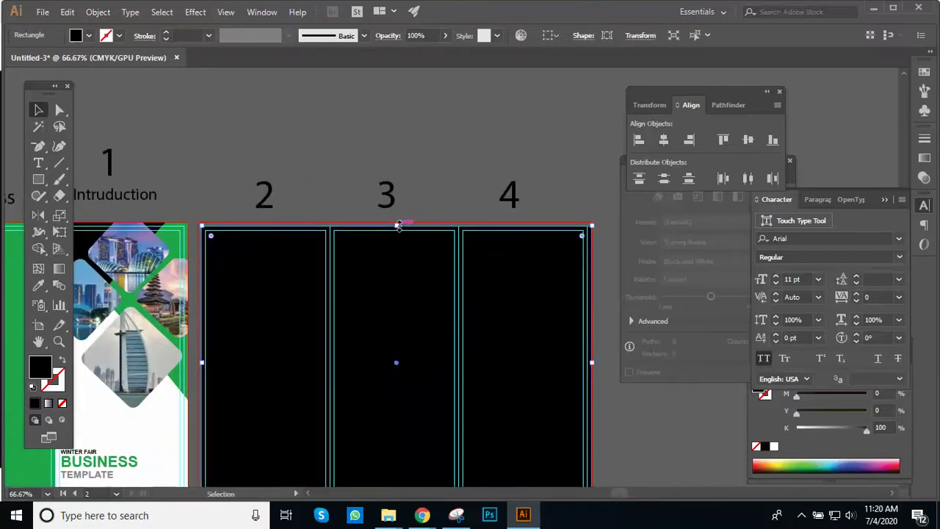
left_click_drag(393, 224, 395, 222)
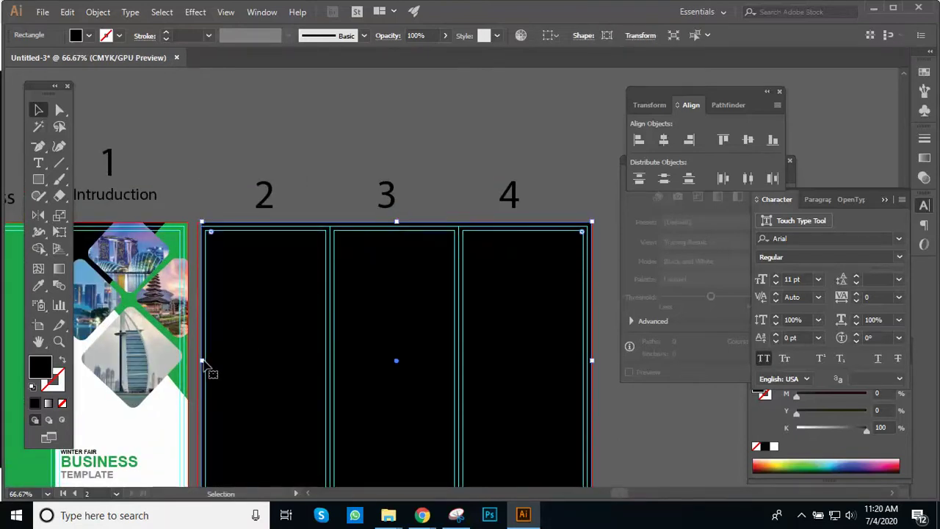
left_click_drag(202, 360, 198, 361)
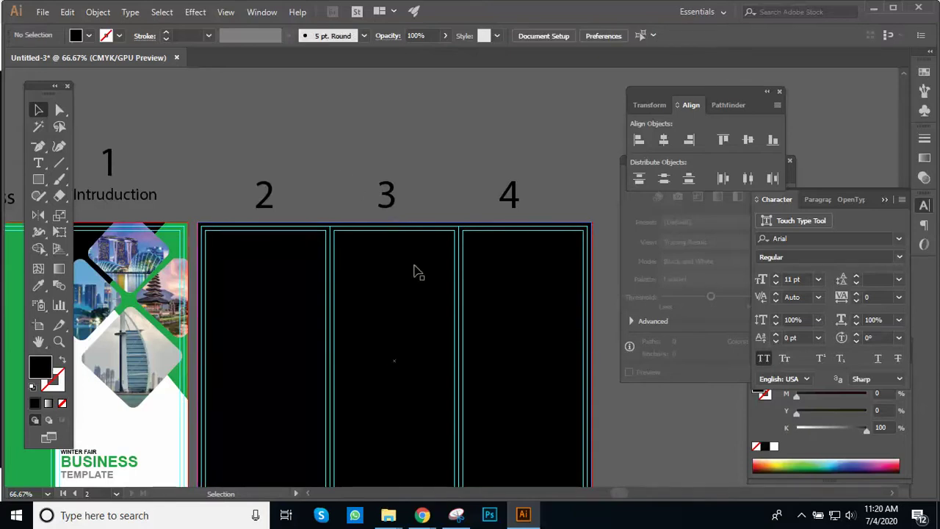
key("ctrl+plus")
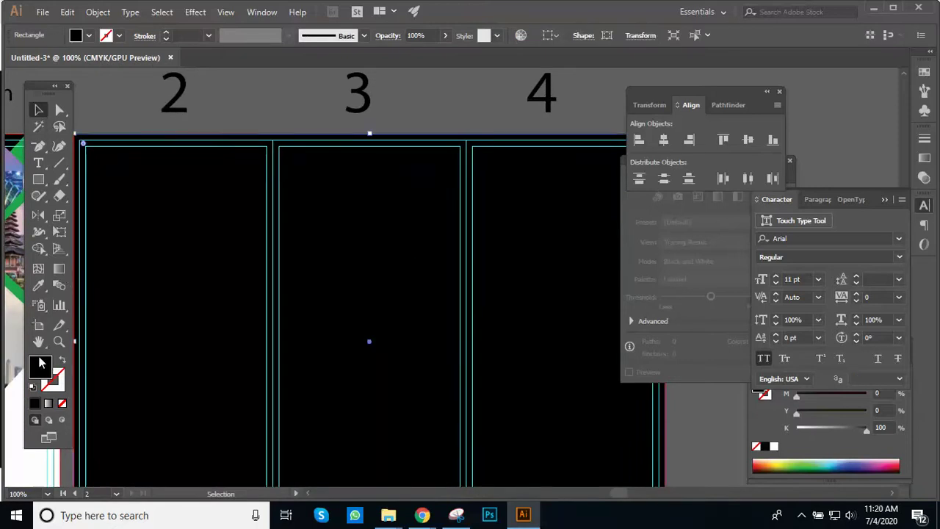
Step: Fill the background rectangle with white #FFFFFF
double_click(40, 365)
mouse_move(520, 279)
left_mouse_down()
mouse_move(497, 253)
mouse_move(513, 407)
left_mouse_up()
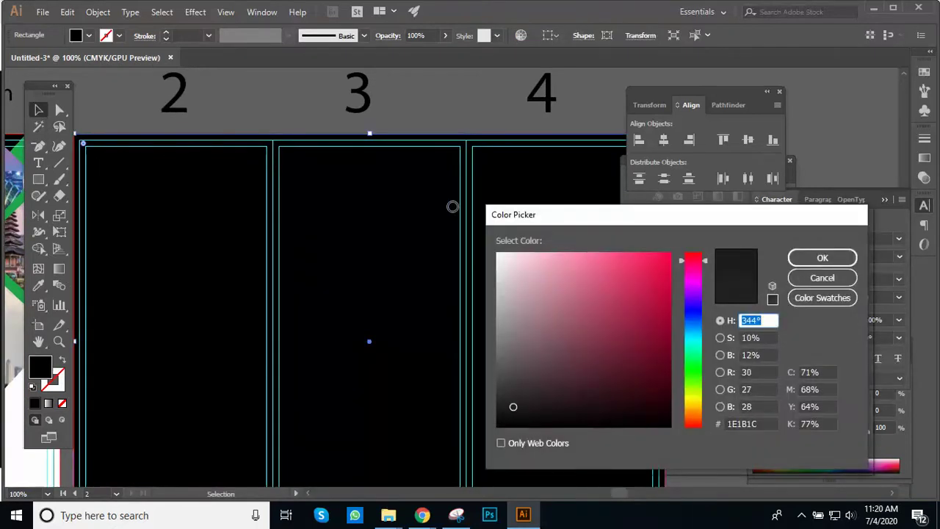
left_click(512, 256)
left_click_drag(512, 257, 480, 237)
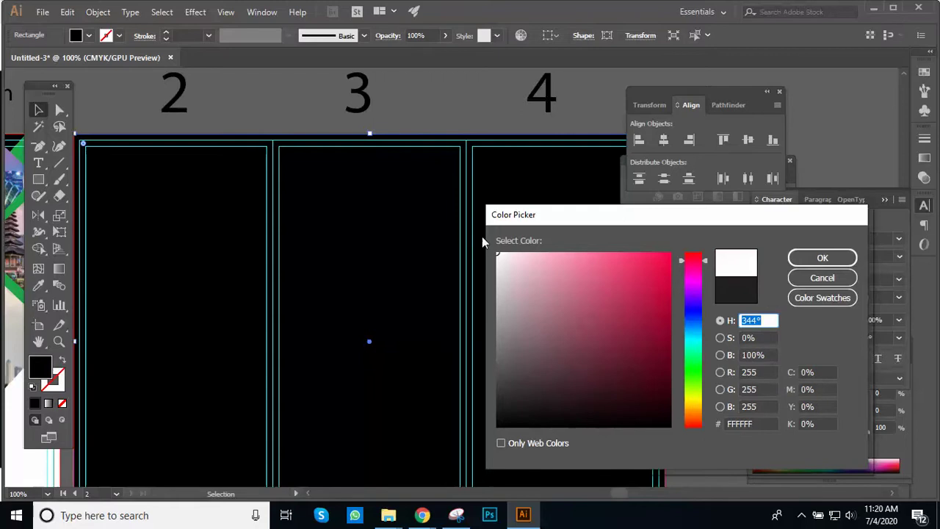
left_click(822, 258)
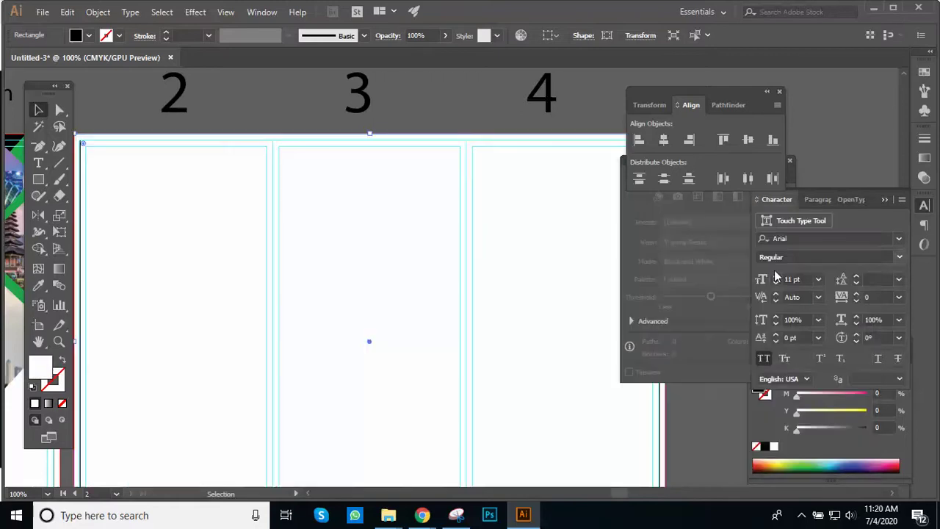
left_click(593, 99)
key("ctrl+minus")
left_click_drag(397, 225, 416, 191)
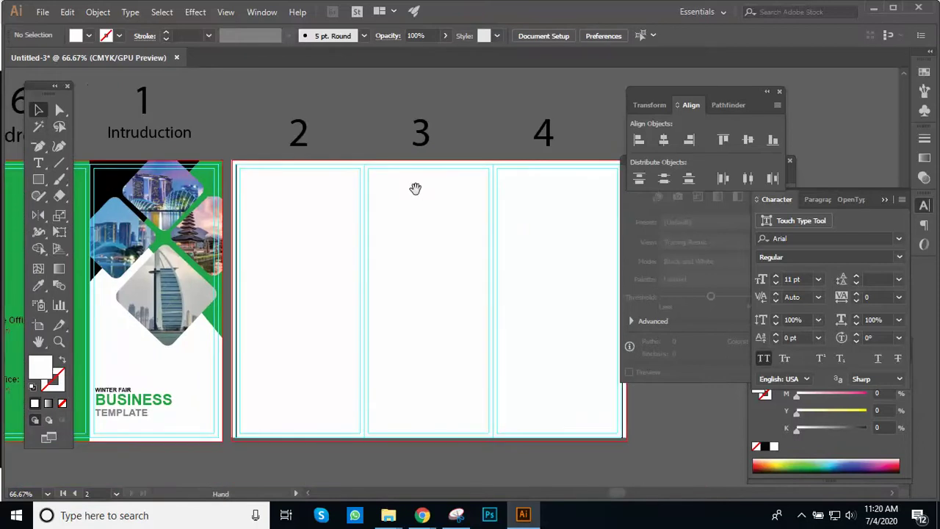
Step: Draw a small rectangle in panel 3 and eyedrop the brochure's green into it
left_click(416, 240)
key("ctrl+shift+a")
key("ctrl+minus")
left_click_drag(434, 241, 433, 205)
left_click_drag(463, 245, 458, 243)
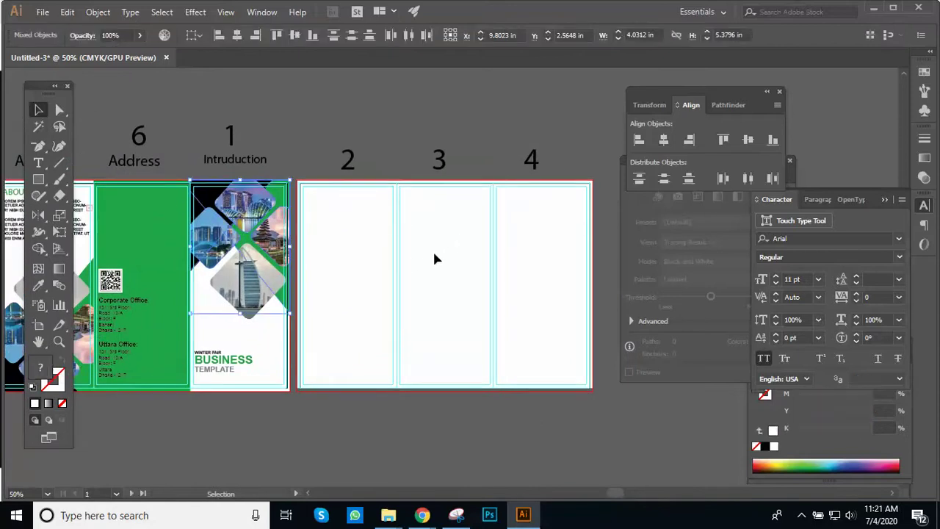
key("ctrl+shift+a")
key("ctrl+plus")
left_click_drag(478, 237, 421, 174)
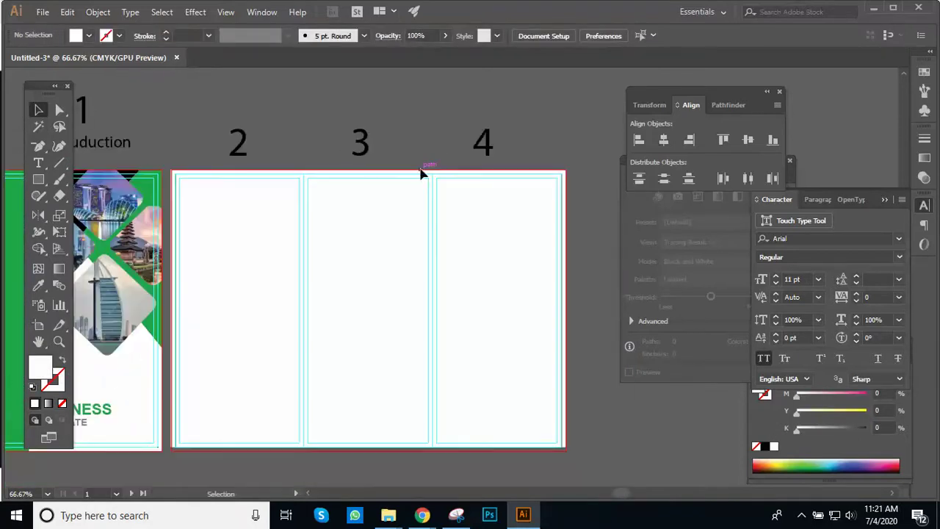
key("m")
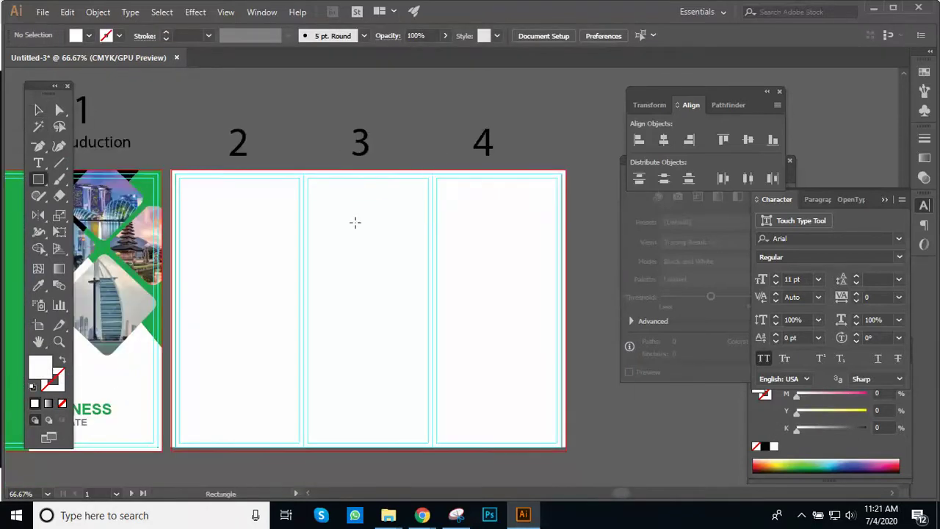
left_click_drag(326, 230, 412, 279)
key("ctrl+plus")
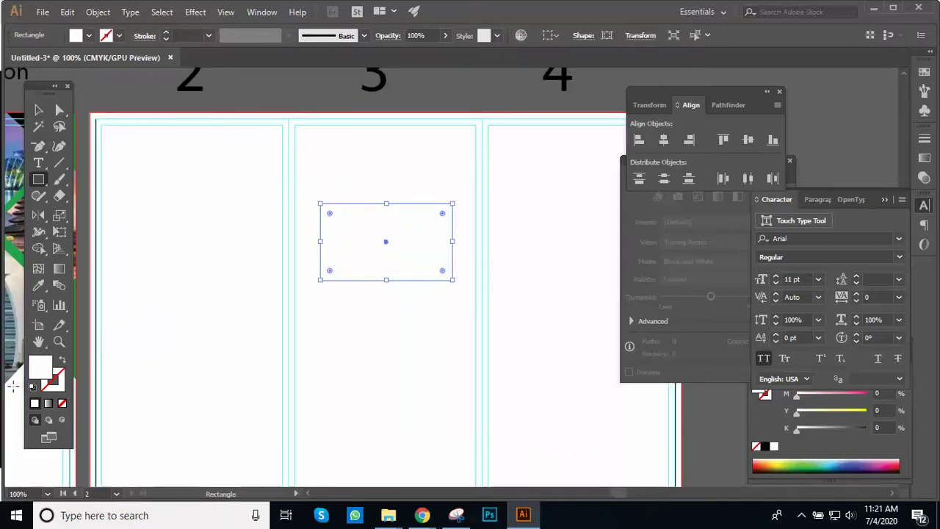
key("ctrl+minus")
key("i")
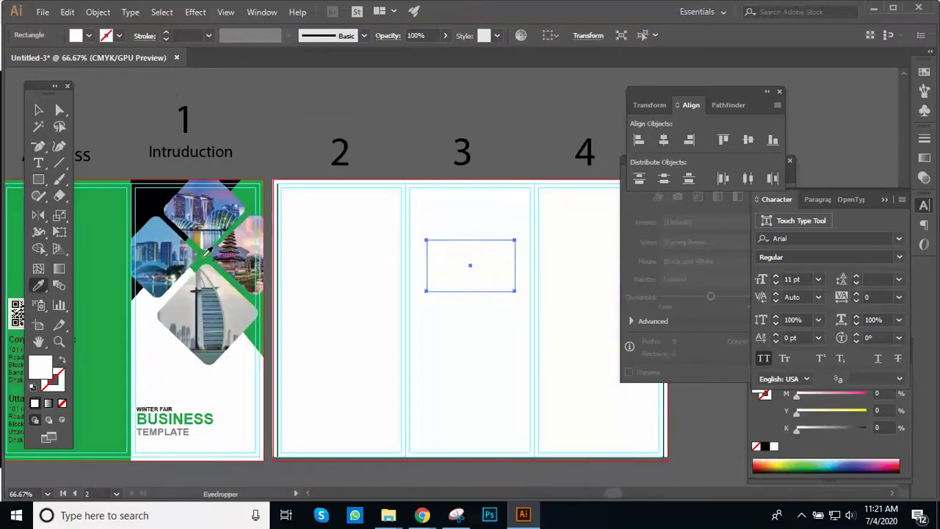
left_click(86, 254)
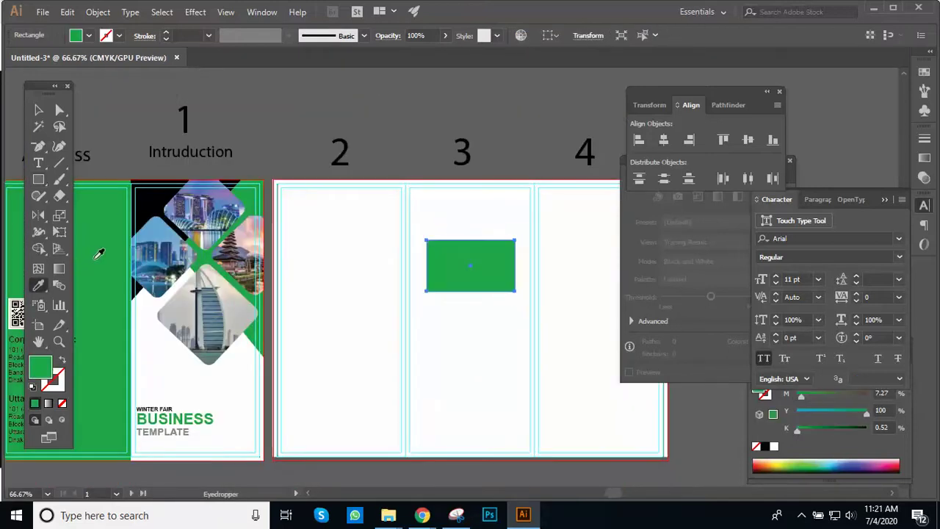
Step: Stretch the green rectangle to panel 3's top, both side edges and the page bottom
key("v")
left_click(429, 224, "ctrl")
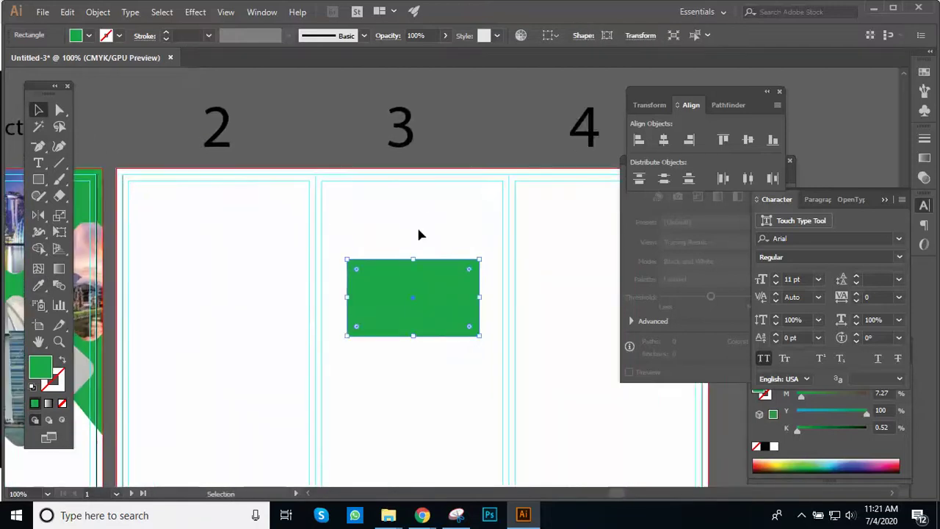
left_click_drag(415, 257, 419, 174)
key("ctrl+minus")
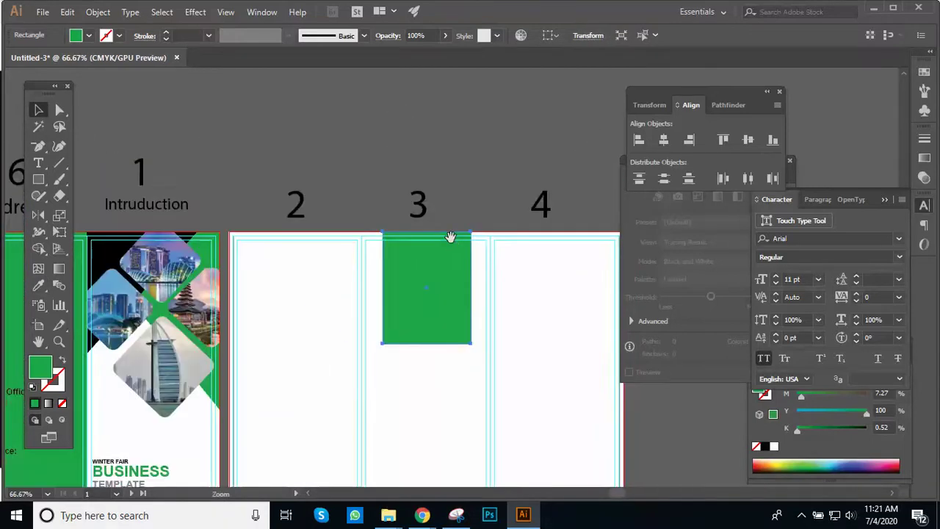
left_click_drag(472, 315, 411, 282)
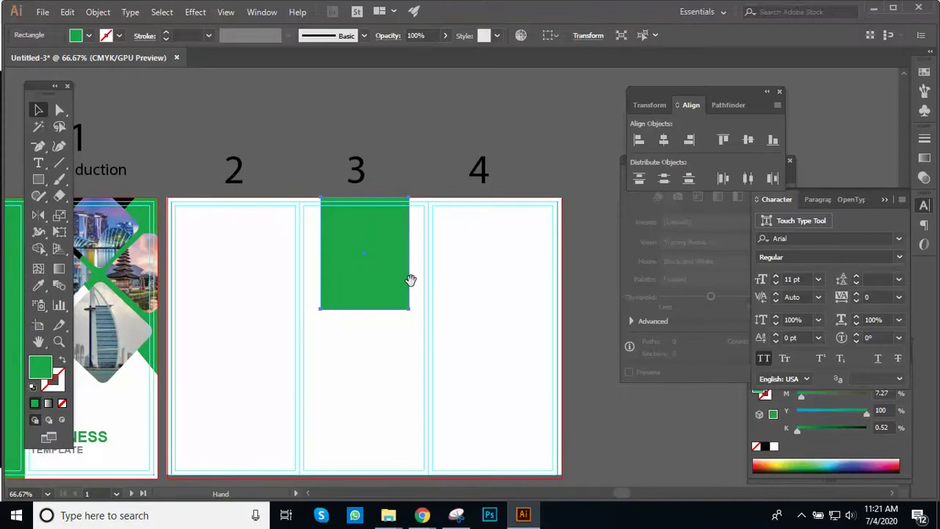
left_click_drag(409, 253, 429, 255)
left_click_drag(376, 310, 360, 476)
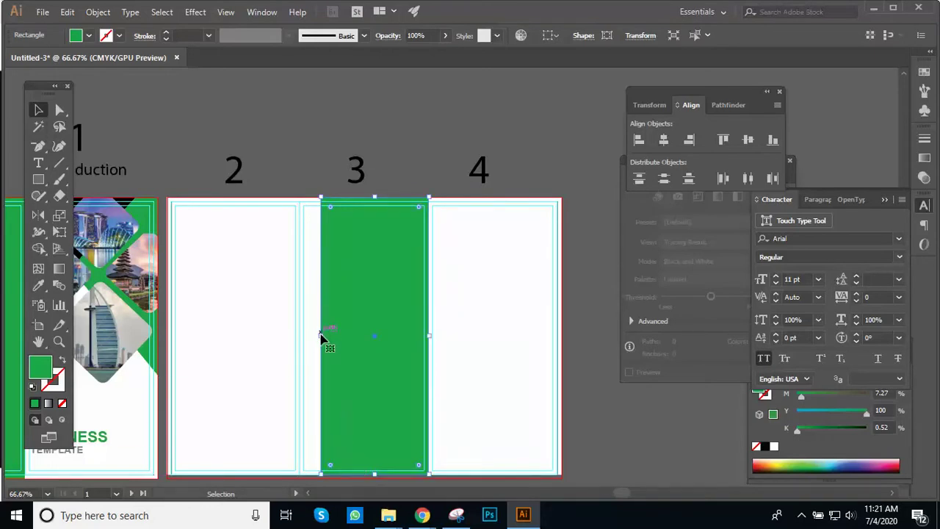
left_click_drag(322, 337, 300, 332)
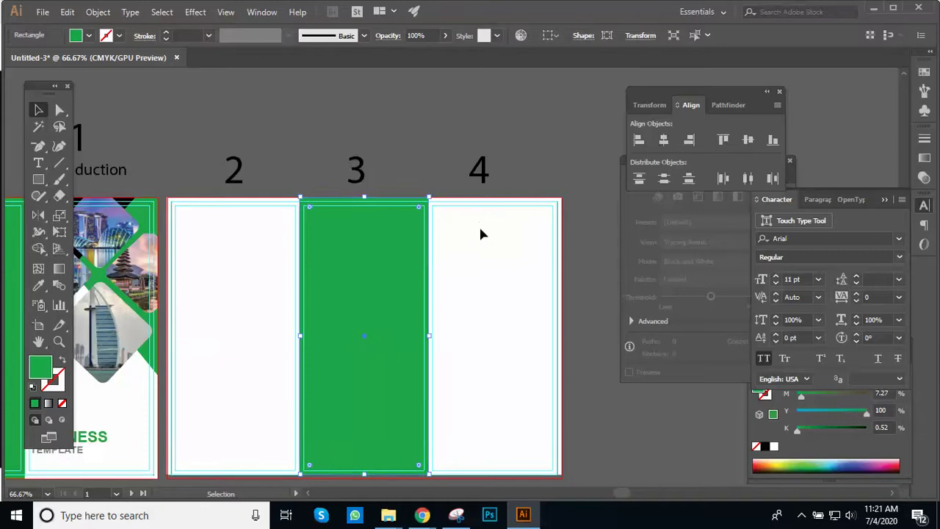
Step: Deselect and zoom in to frame the green panel 3
left_click(479, 224)
key("ctrl+plus")
left_click_drag(436, 287, 497, 224)
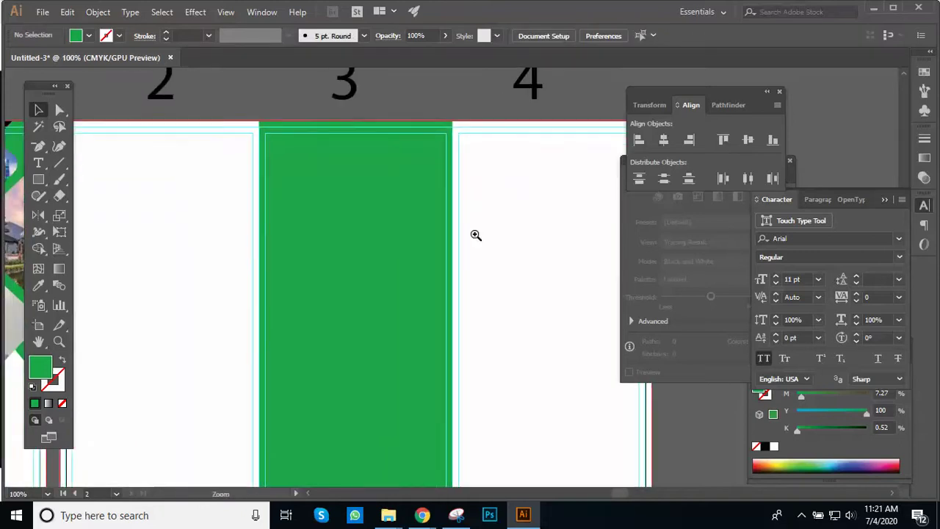
key("ctrl+plus")
left_click_drag(443, 245, 472, 261)
left_click_drag(438, 235, 479, 216)
key("ctrl+minus")
left_click(451, 230)
Step: Copy the WINTER FAIR BUSINESS TEMPLATE text onto panel 3 and bring it forward over the green
left_click_drag(445, 250, 450, 219)
key("ctrl+minus")
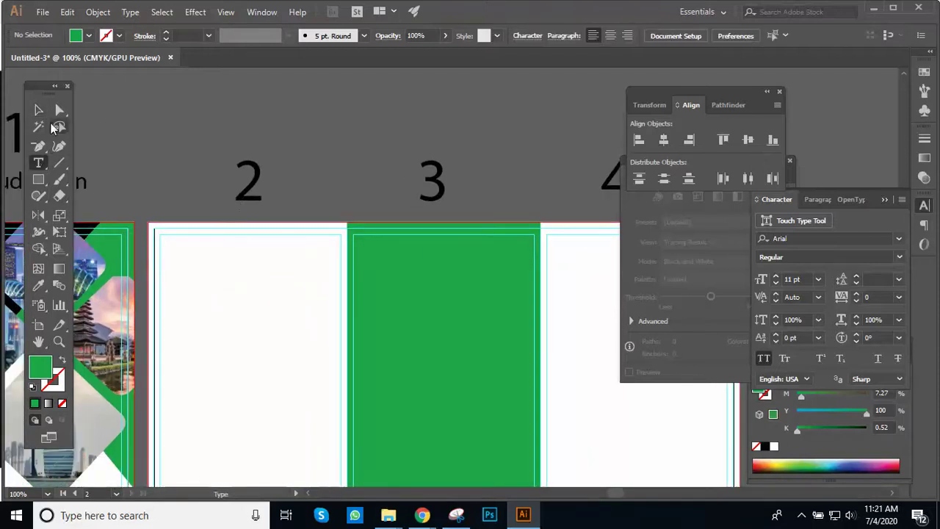
key("ctrl+minus")
key("ctrl+minus")
left_click_drag(424, 218, 393, 139)
key("ctrl+plus")
left_click_drag(421, 309, 343, 356)
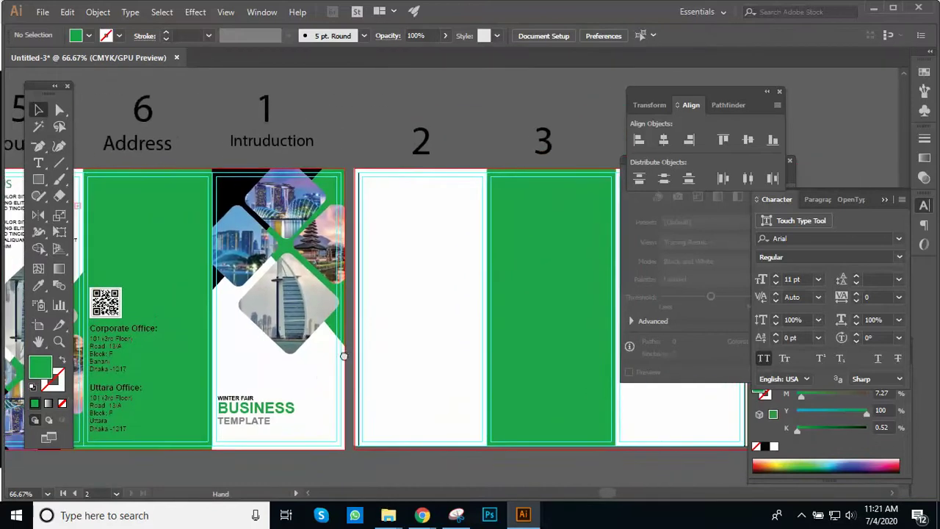
left_click_drag(254, 422, 529, 201)
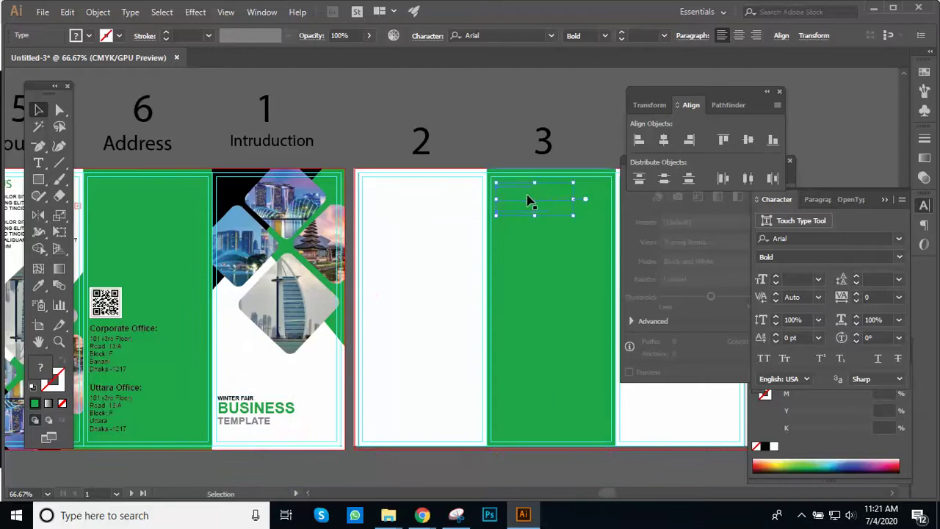
key("ctrl+1")
scroll(412, 249, "down", 2)
right_click(364, 225)
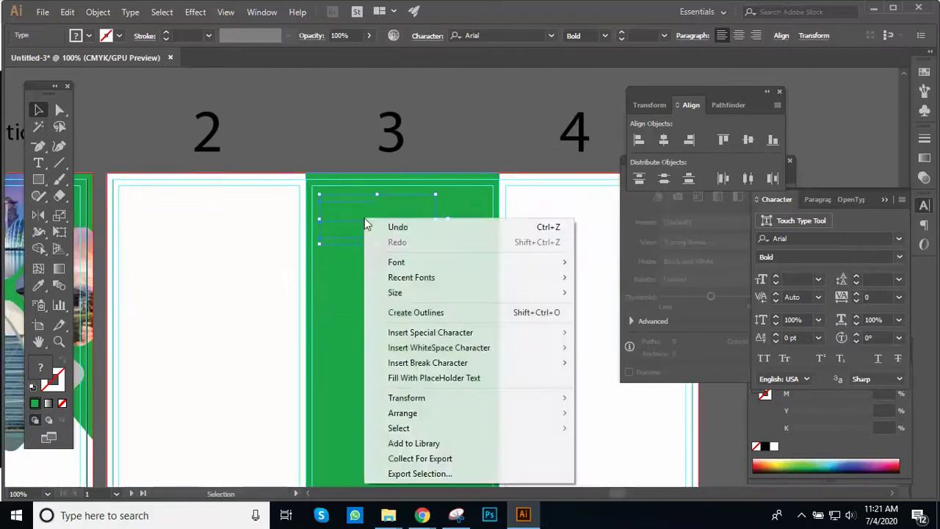
mouse_move(504, 415)
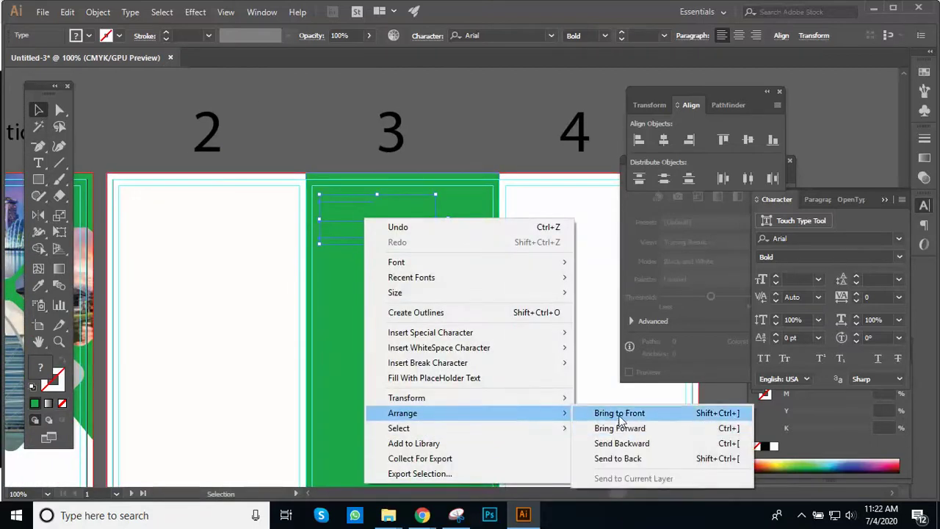
left_click(609, 432)
Step: Fill the BUSINESS heading with white
left_click(507, 181)
left_click(452, 315)
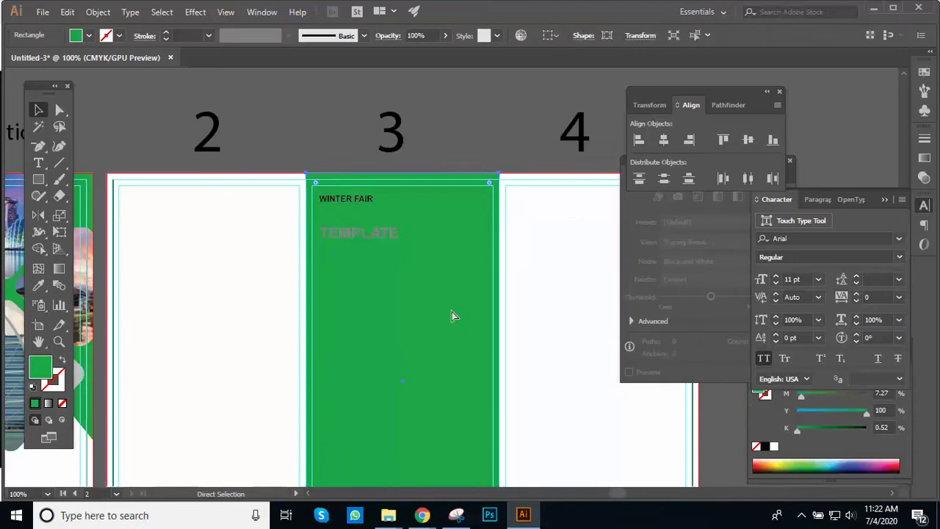
left_click(447, 313, "shift")
left_click(399, 220)
double_click(38, 367)
left_click_drag(509, 289, 474, 243)
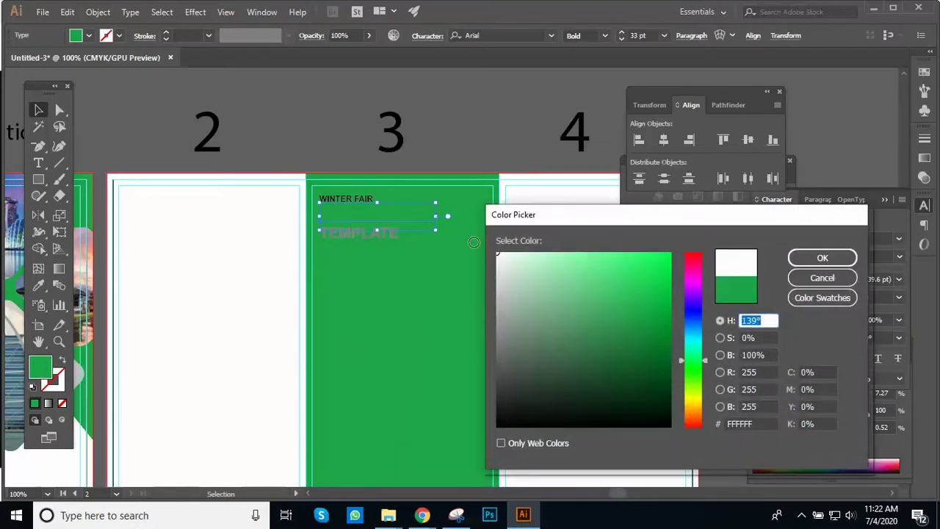
left_click(822, 258)
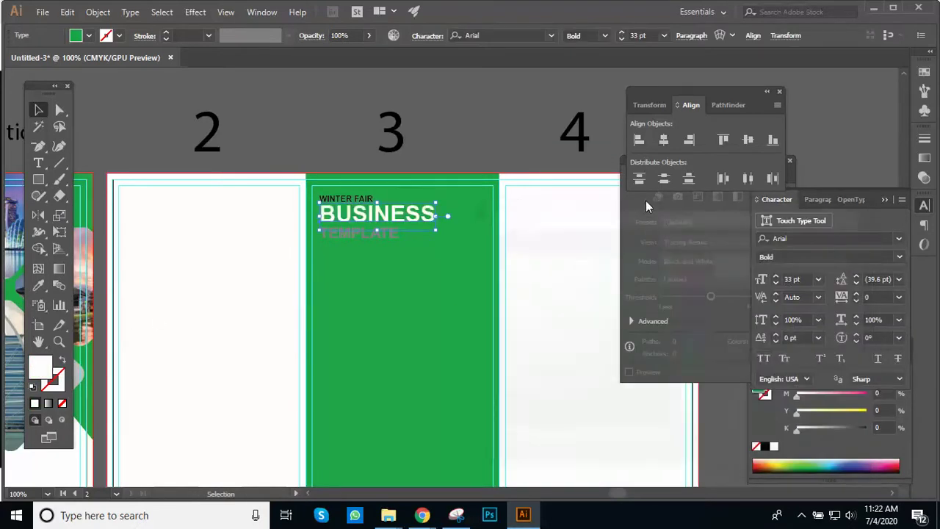
Step: Delete the grey TEMPLATE text
left_click(499, 125)
left_click(462, 243)
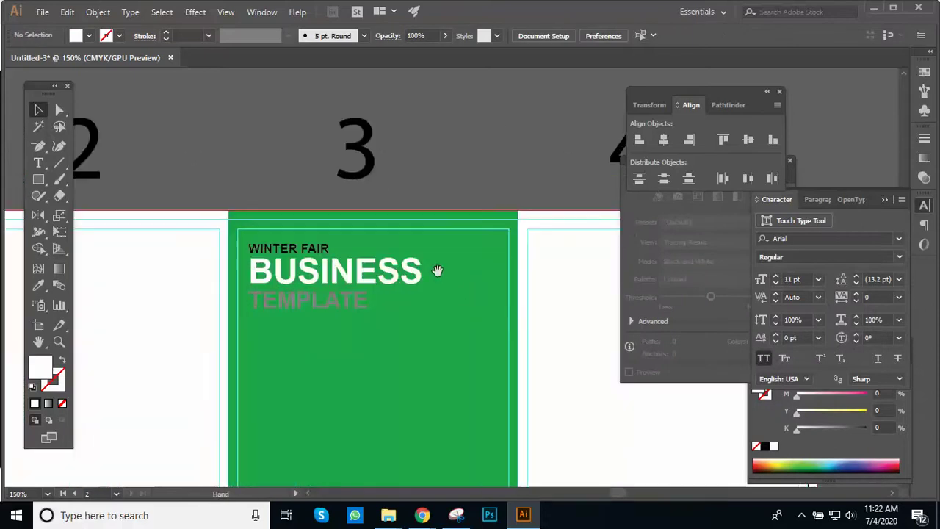
left_click(340, 302)
key("Delete")
Step: Replace BUSINESS with 'Medical Tourism' and set the headline to 25 pt
left_click(314, 251)
double_click(314, 251)
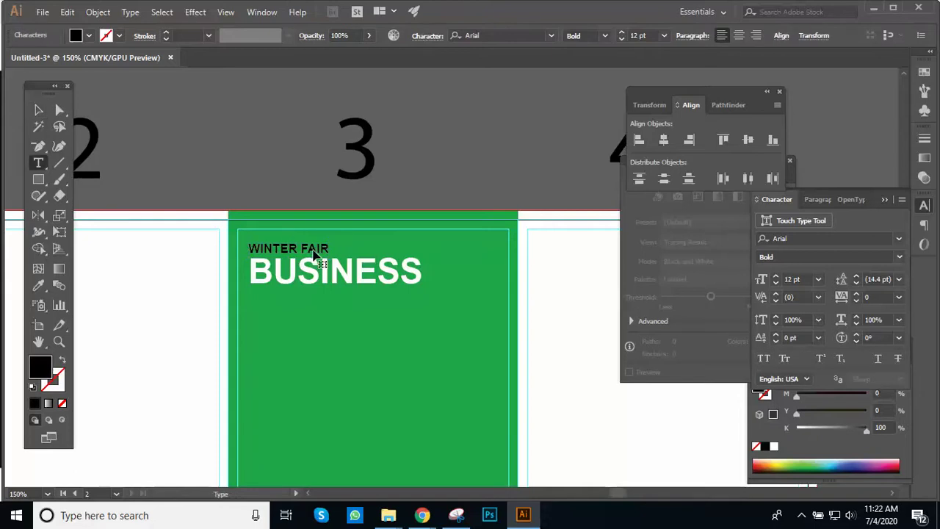
double_click(255, 250)
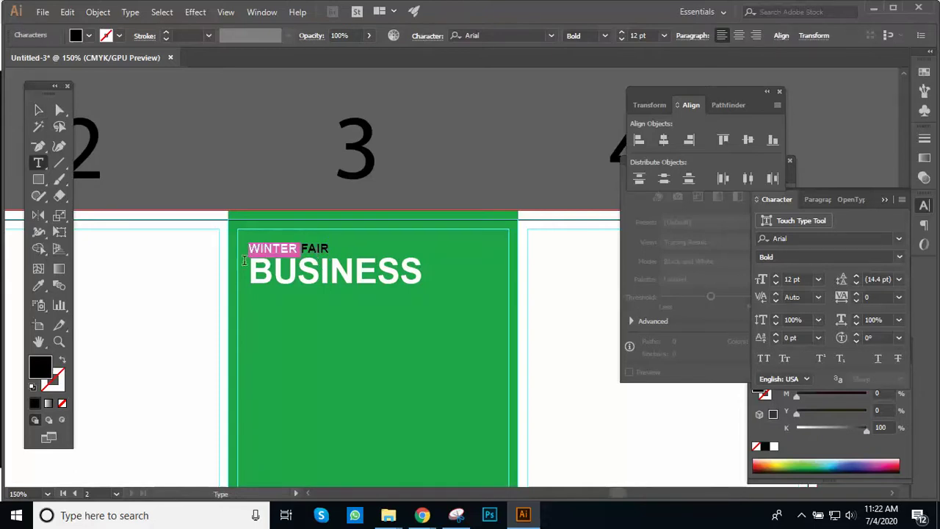
left_click_drag(254, 267, 433, 284)
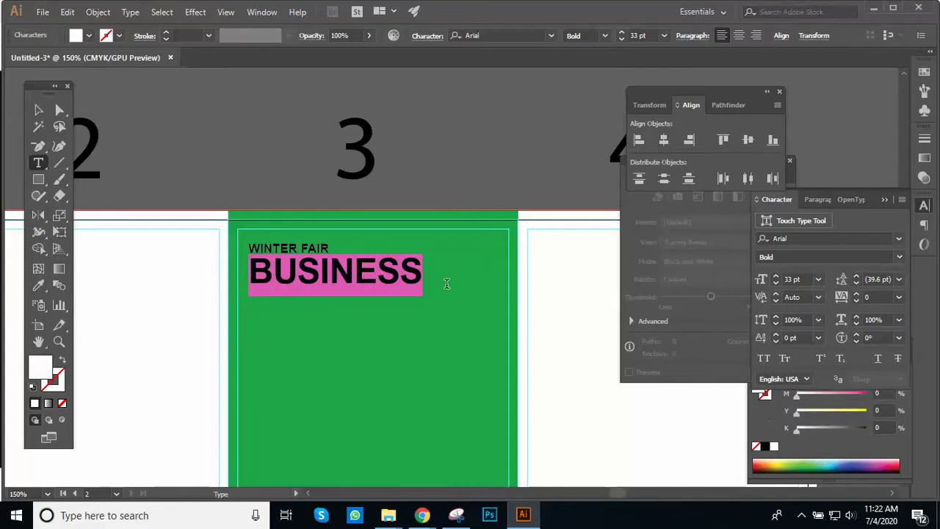
type("Medical")
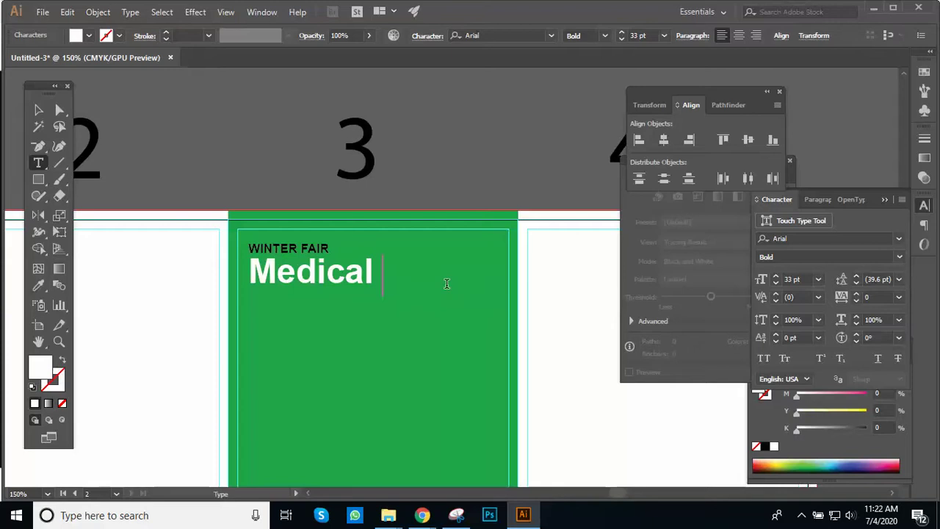
type(" Tour")
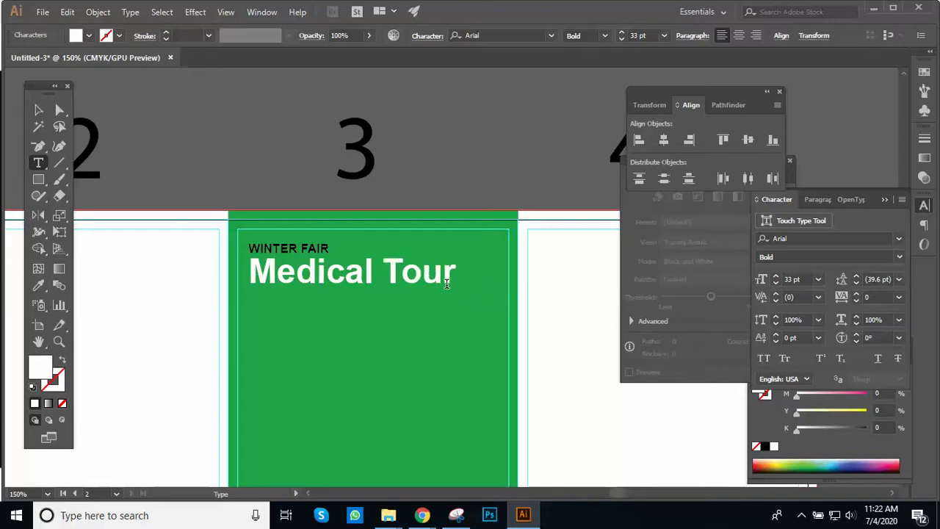
type("ism")
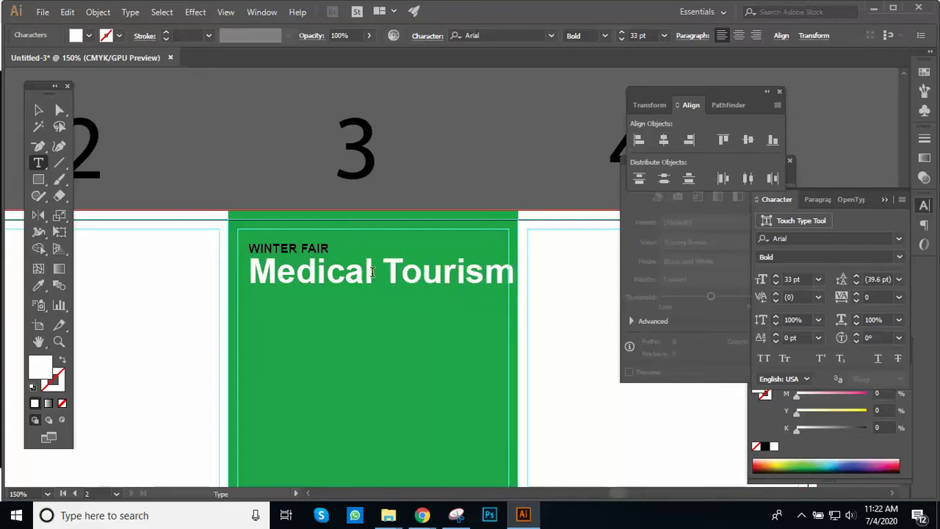
left_click(38, 109)
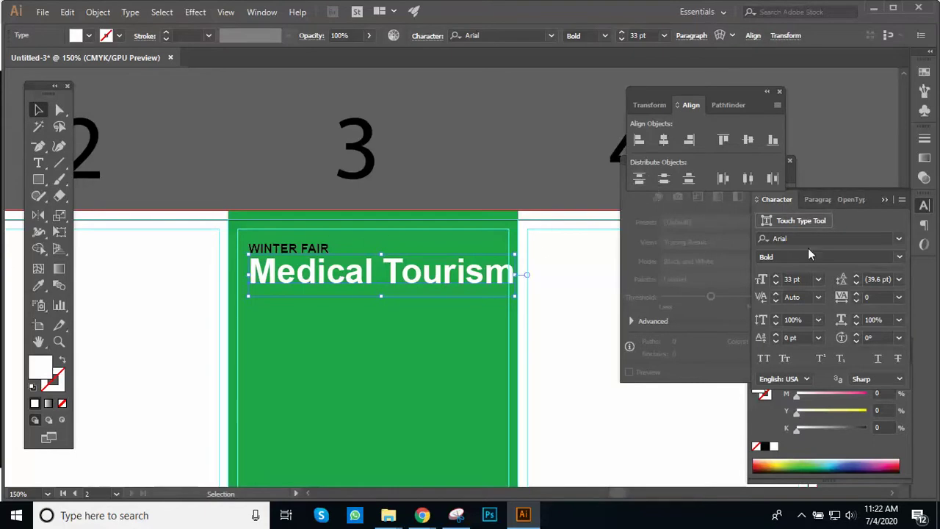
left_click(803, 280)
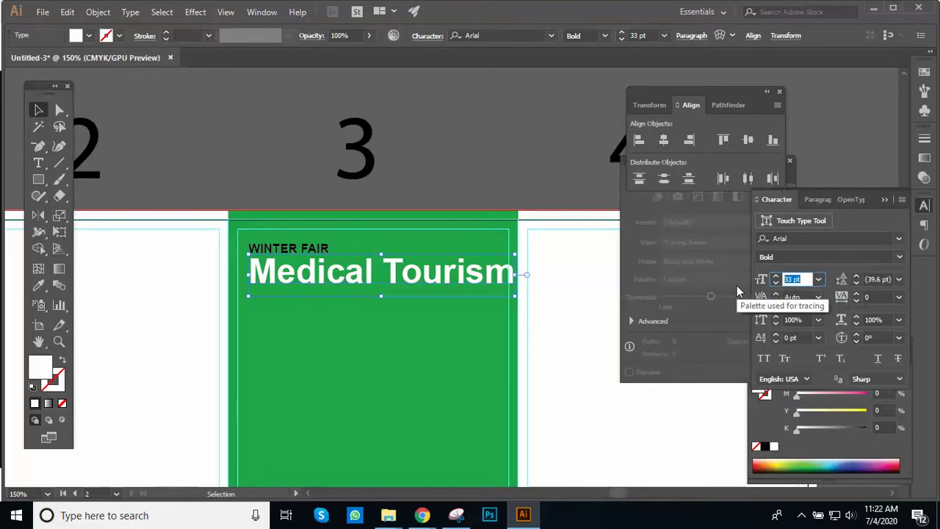
type("25")
key("Return")
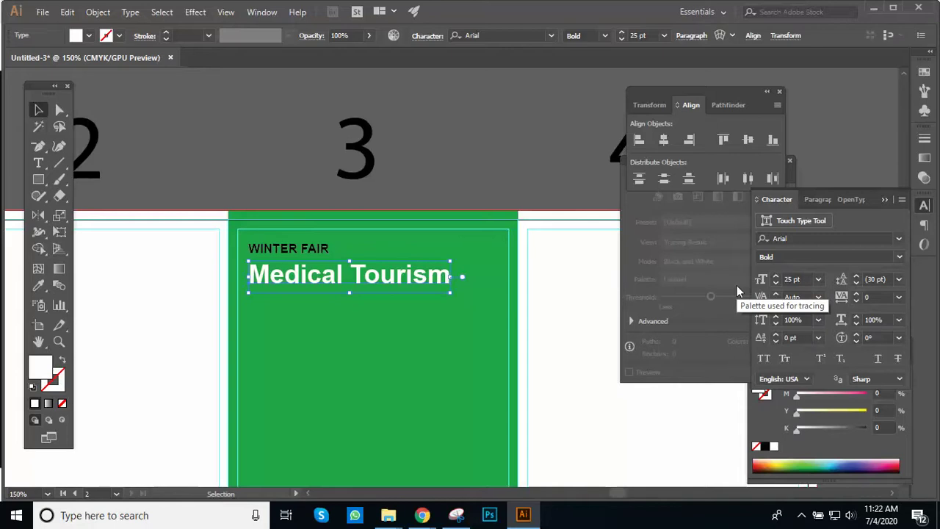
Step: Fill the WINTER FAIR text with white
left_click(481, 198)
scroll(440, 247, "up", 1)
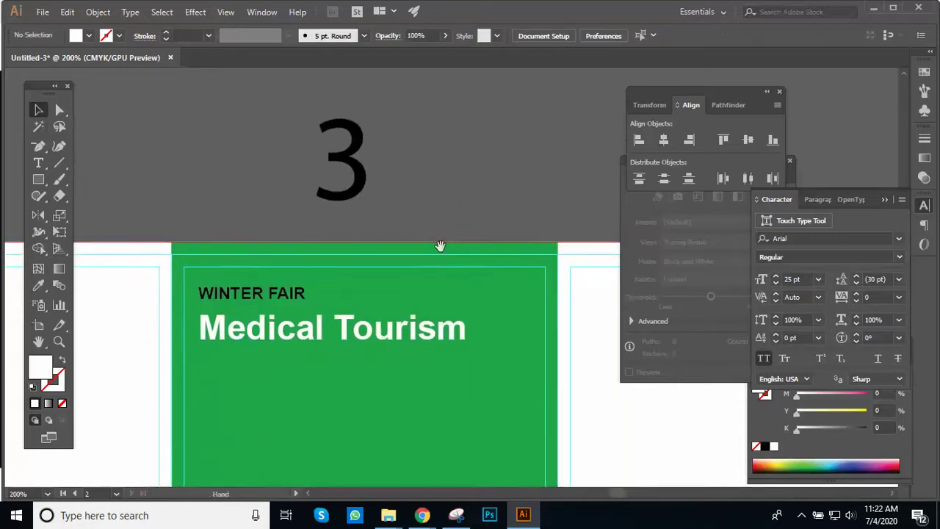
left_click(276, 292)
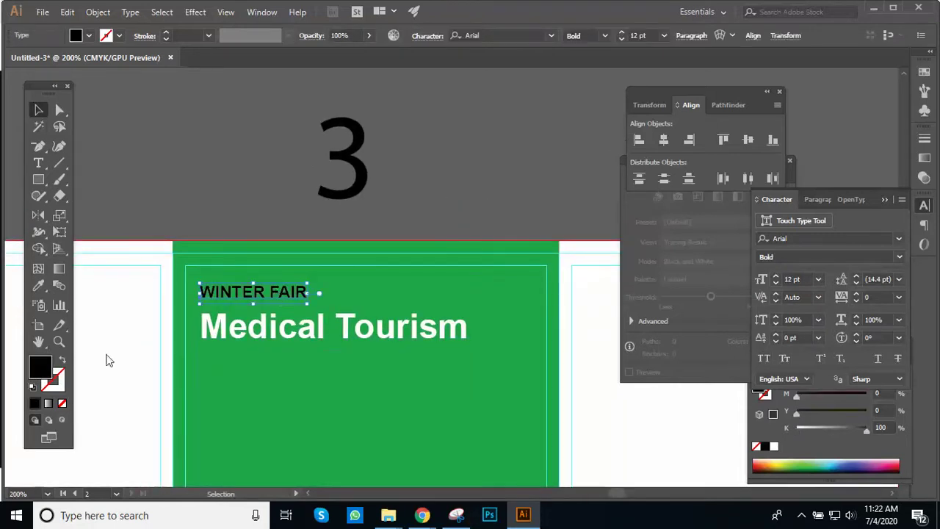
double_click(40, 365)
left_click_drag(488, 250, 480, 238)
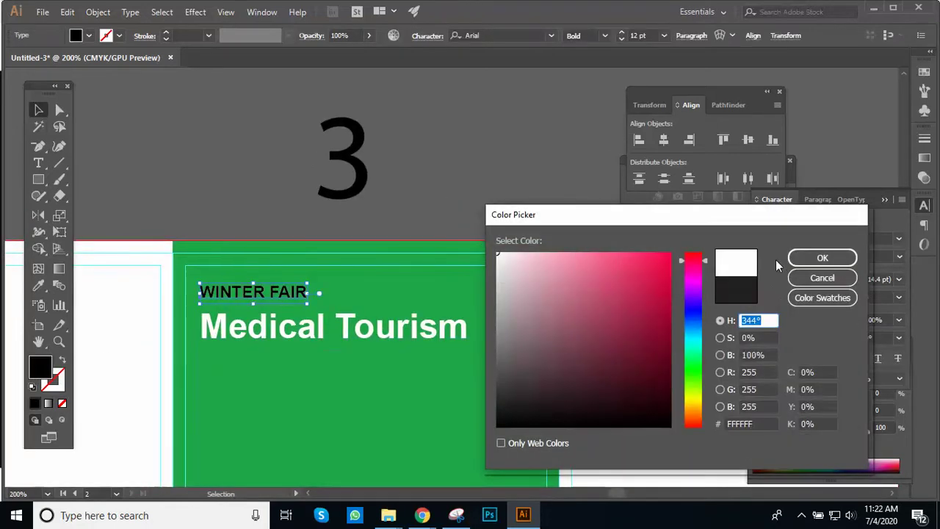
left_click(808, 258)
left_click(541, 201)
Step: Nudge the Medical Tourism headline up toward WINTER FAIR and recentre panel 3
scroll(506, 220, "up", 1)
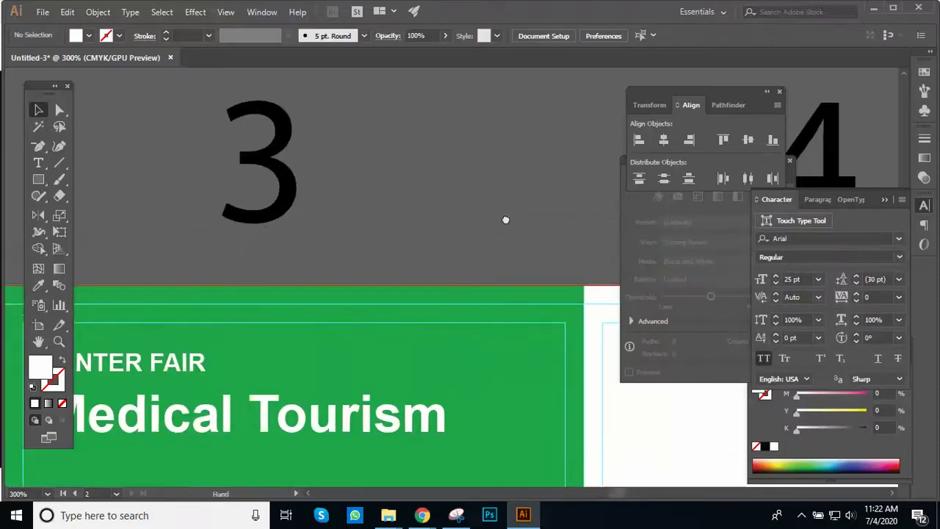
left_click_drag(505, 220, 526, 180)
left_click(277, 390)
key("Up")
key("Up")
key("Up")
key("Up")
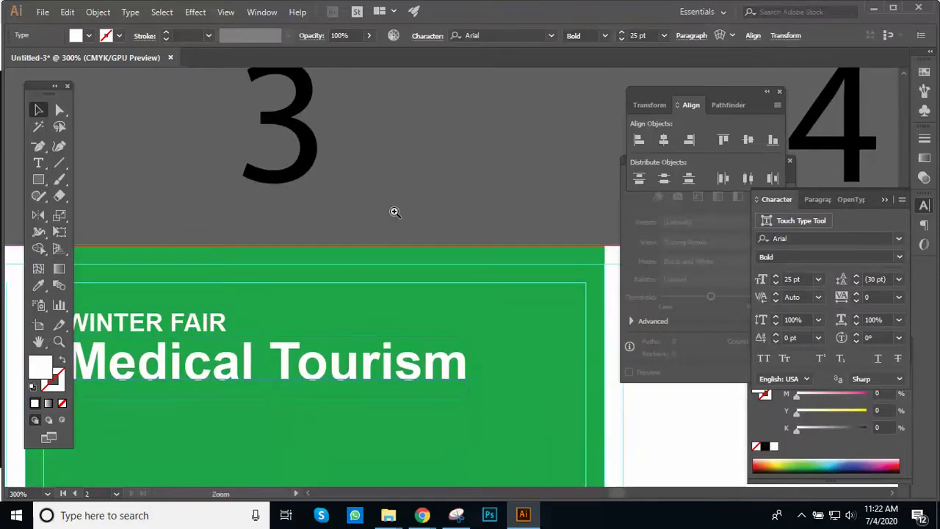
key("ctrl+shift+a")
scroll(430, 237, "down", 1)
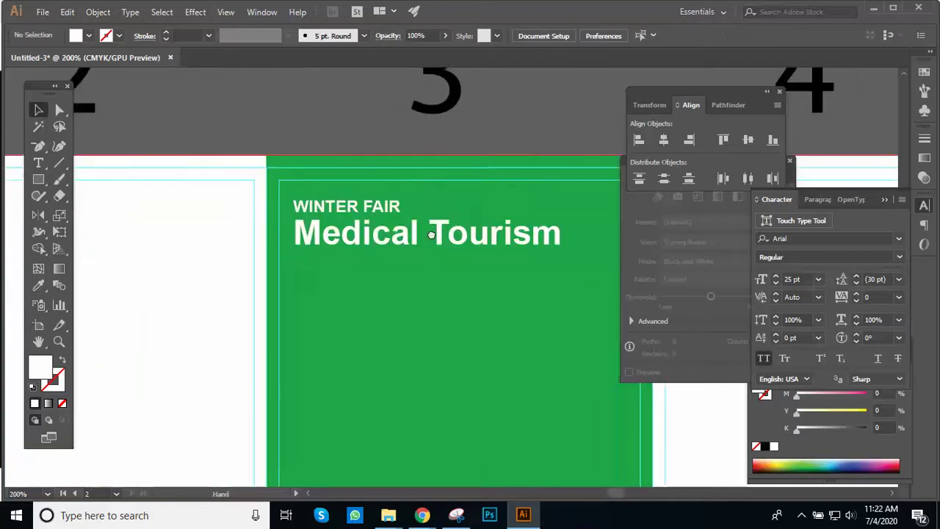
scroll(436, 234, "down", 1)
scroll(390, 218, "down", 2)
left_click_drag(489, 296, 360, 231)
scroll(428, 237, "up", 1)
scroll(361, 231, "up", 1)
left_click_drag(259, 310, 203, 249)
Step: Draw a small circle below the Medical Tourism headline and fill it solid black
left_click(38, 179)
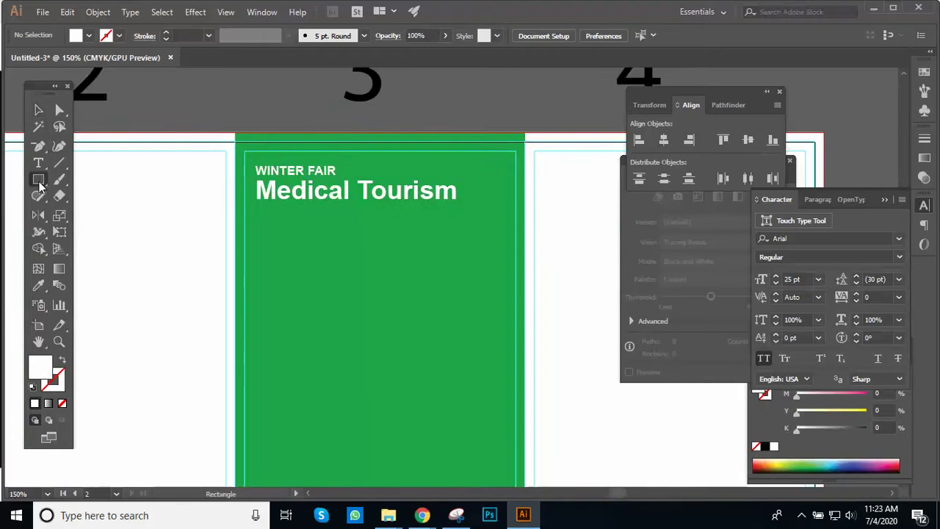
left_click(101, 212)
left_click_drag(250, 247, 294, 298)
double_click(42, 371)
left_click(824, 424)
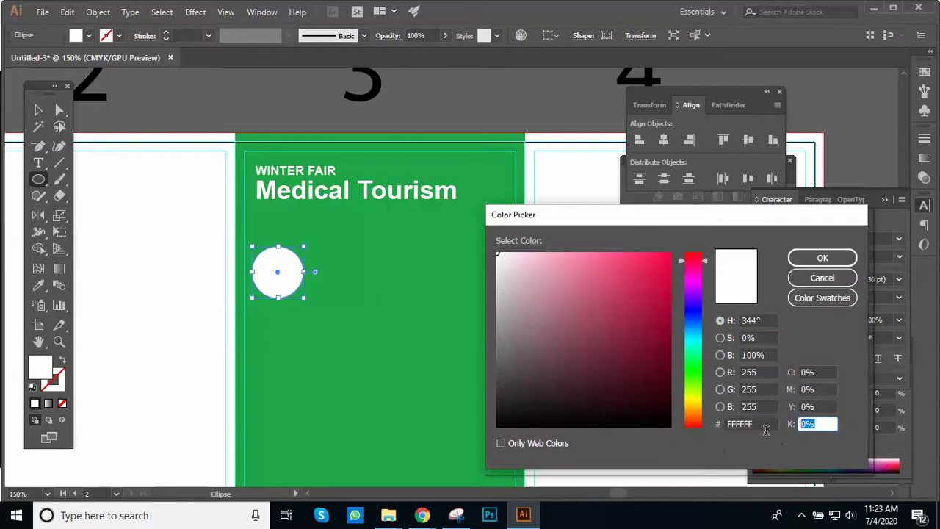
key("Return")
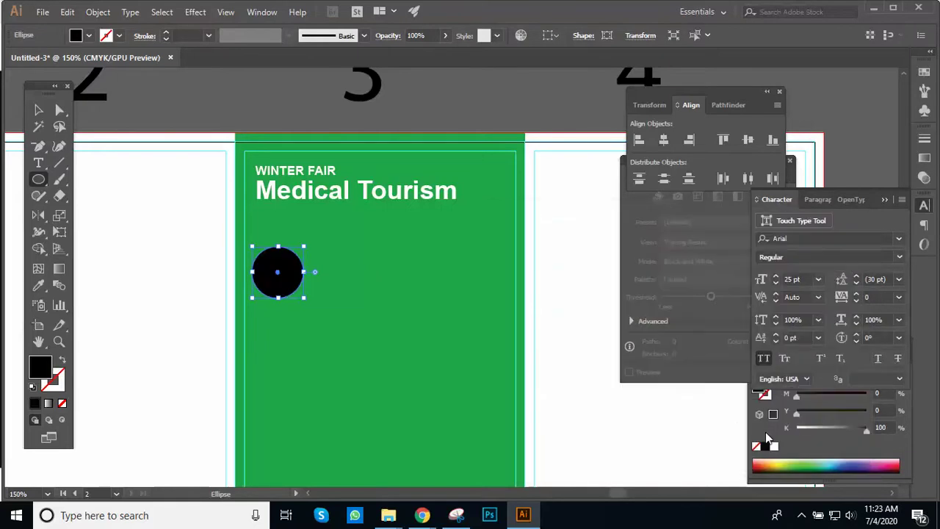
key("v")
left_click(431, 297)
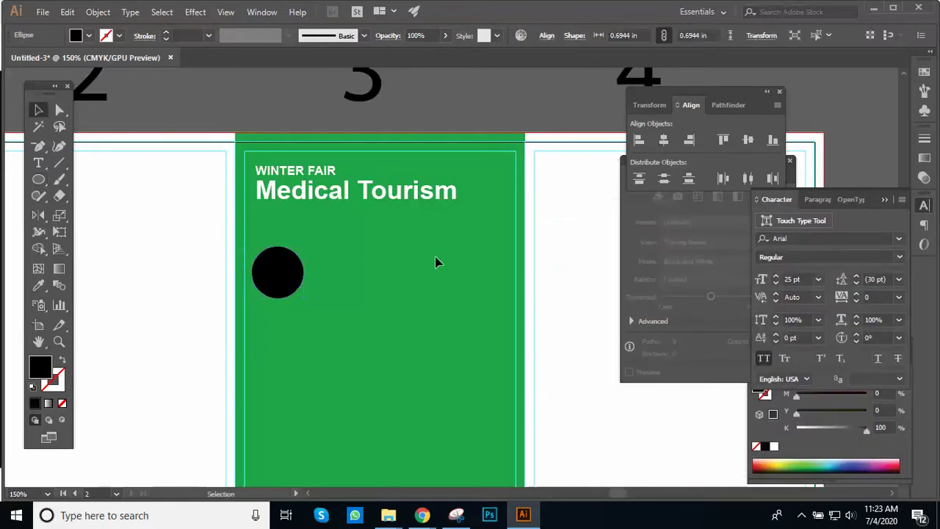
key("ctrl+equal")
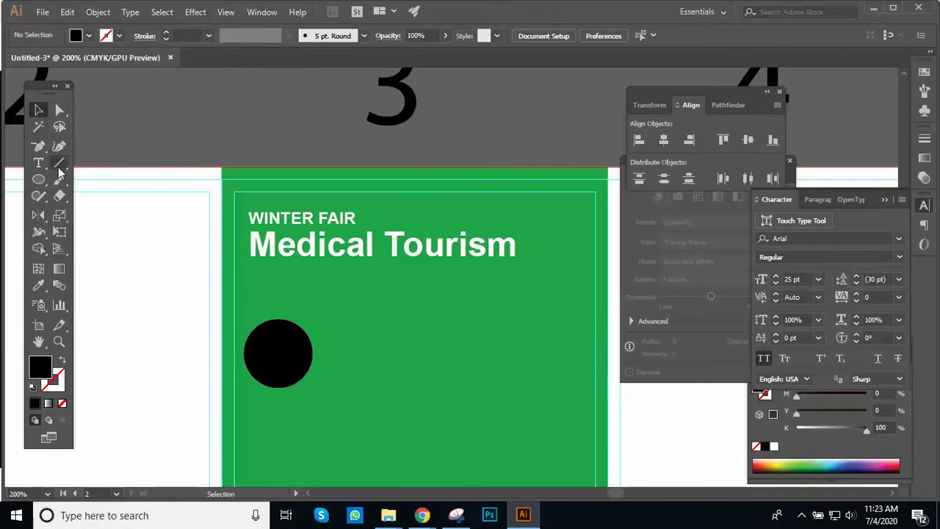
Step: Add a larger 12 pt placeholder text area beside the black circle
left_click(40, 166)
left_click_drag(324, 317, 598, 400)
left_click(806, 280)
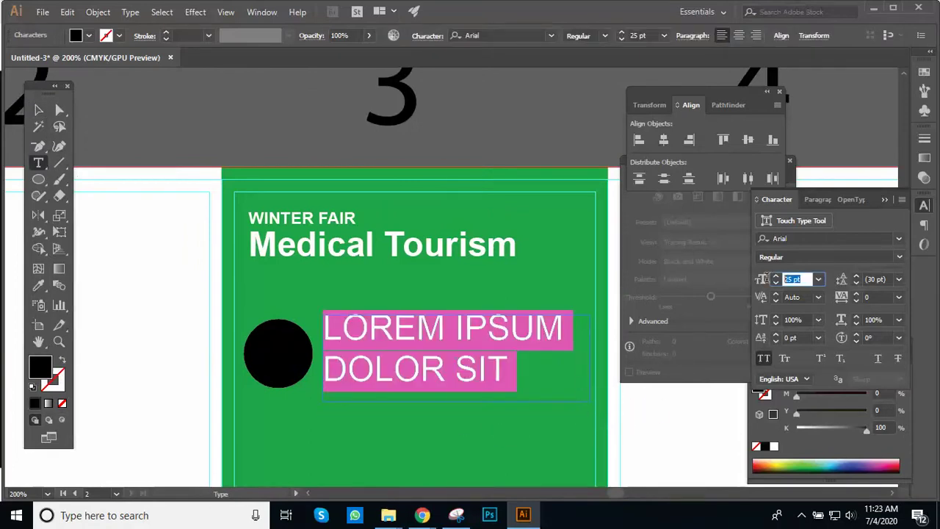
type("12")
key("Return")
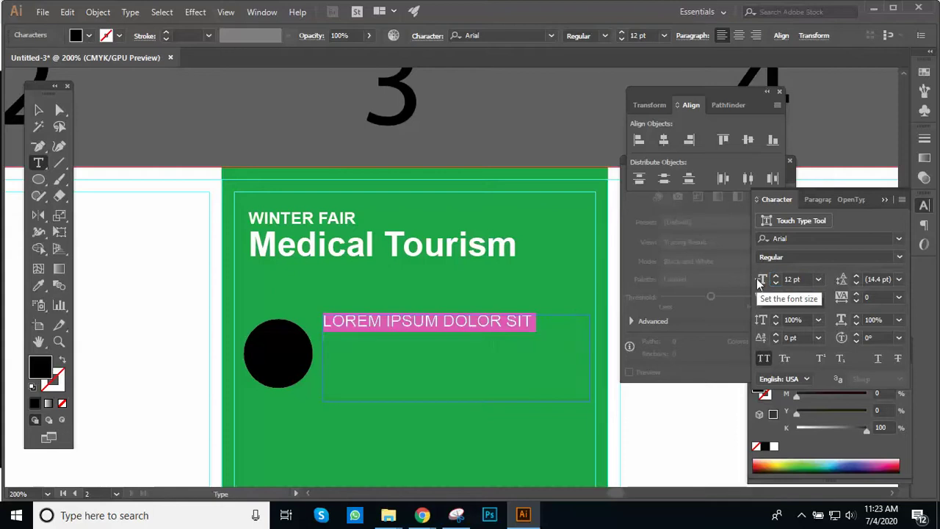
left_click(38, 109)
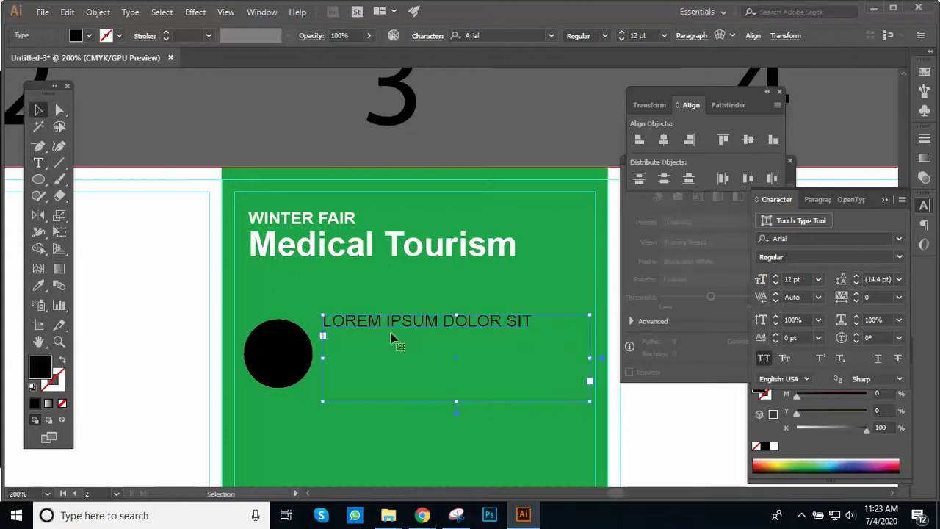
key("Delete")
key("t")
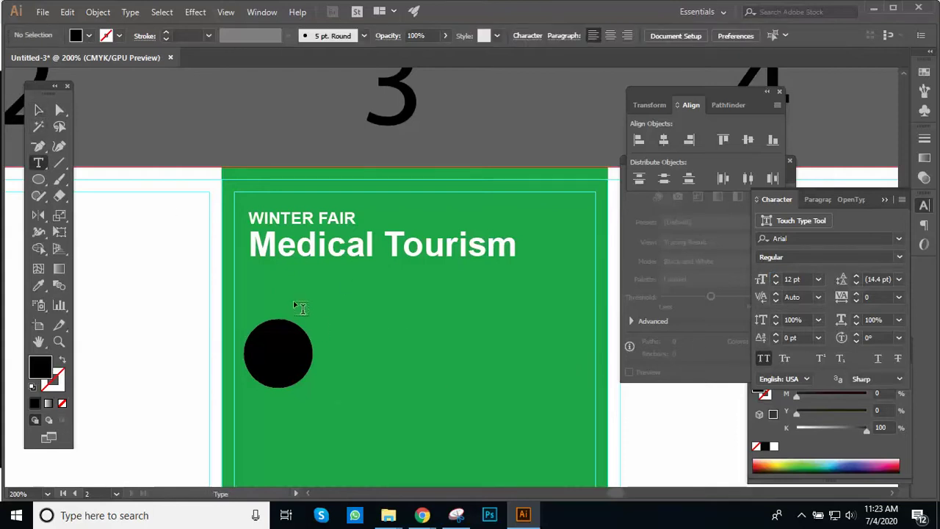
left_click_drag(317, 312, 591, 432)
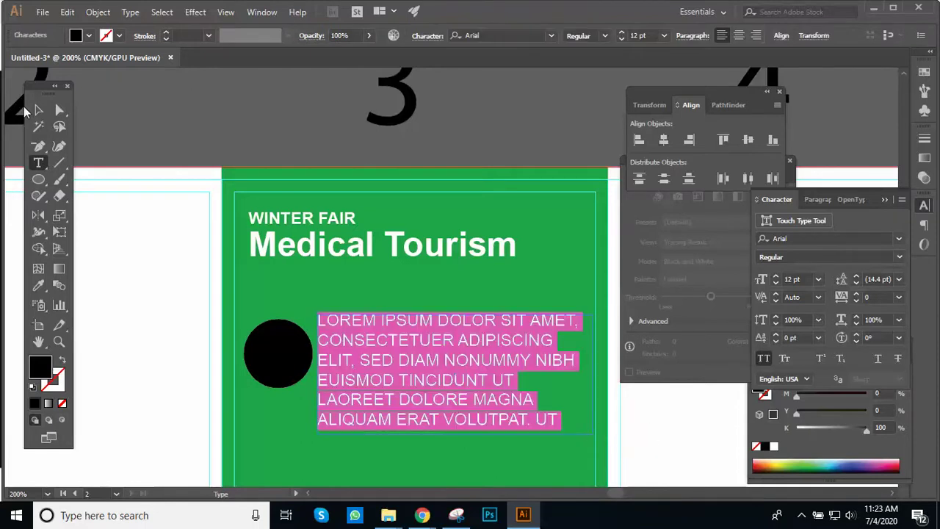
Step: Move the black circle to sit left of the placeholder text
left_click(40, 110)
left_click(301, 180, "ctrl+alt")
left_click_drag(424, 419, 212, 294)
key("ctrl+plus")
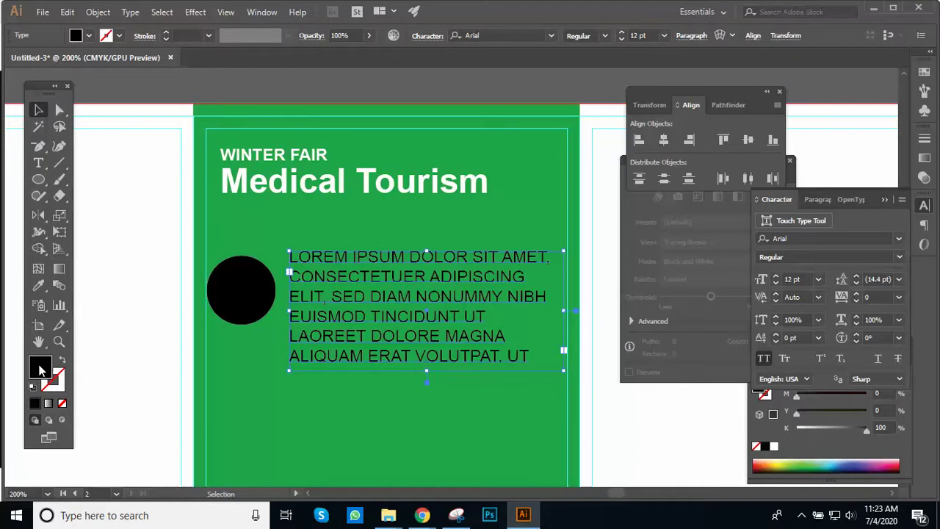
Step: Make the placeholder text white and resize its frame so it shows fewer lines
left_click_drag(502, 257, 497, 252)
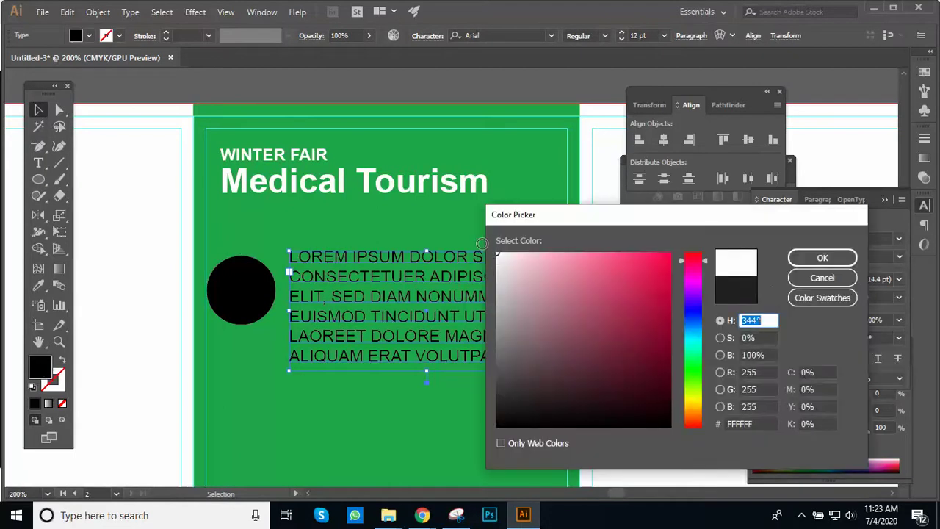
left_click(815, 259)
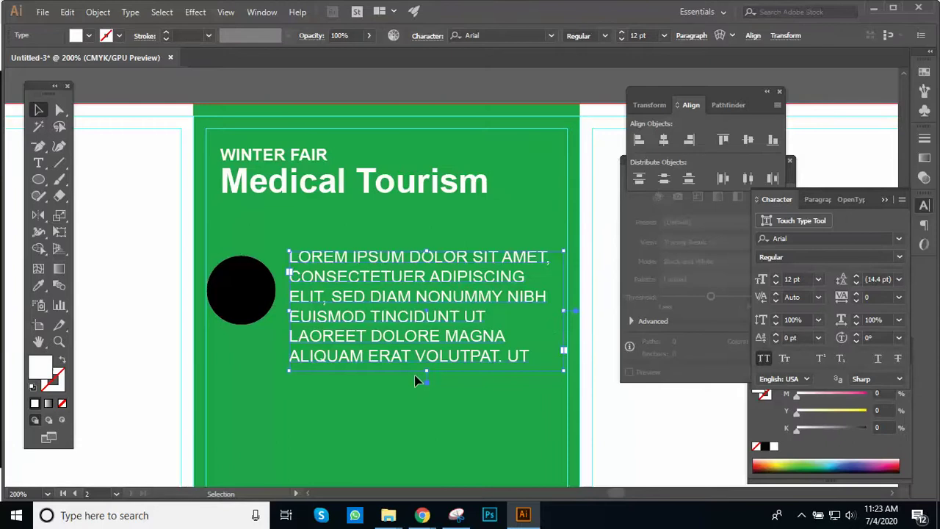
left_click_drag(427, 378, 428, 320)
left_click_drag(564, 285, 567, 285)
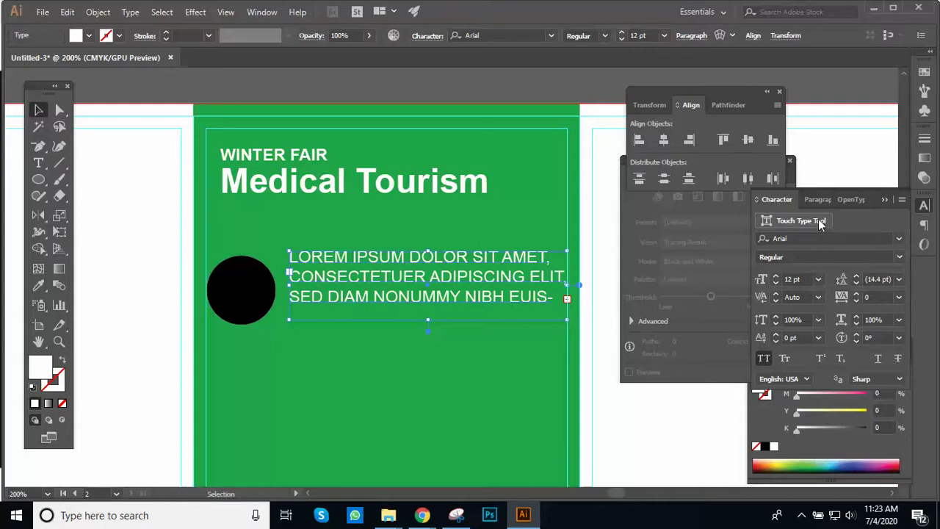
Step: Justify the paragraph and centre it vertically with the black circle
key("ctrl+alt+t")
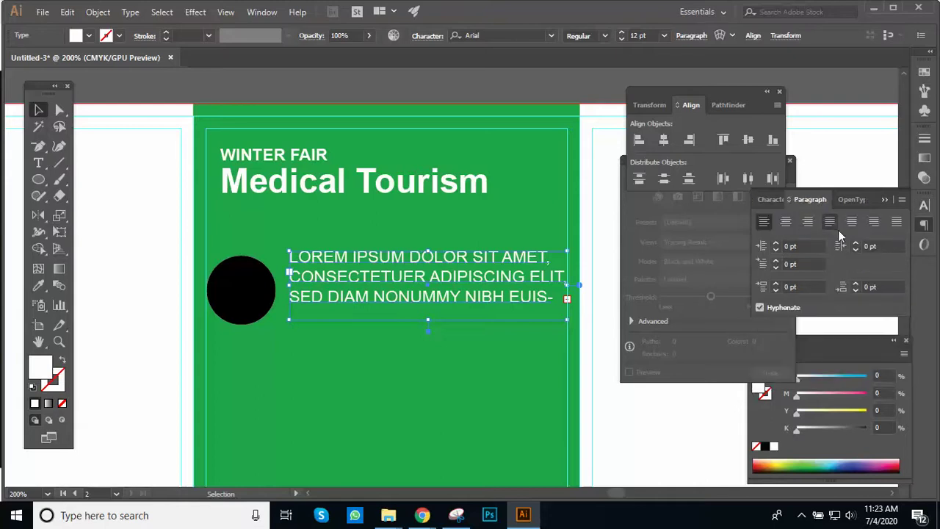
left_click(829, 223)
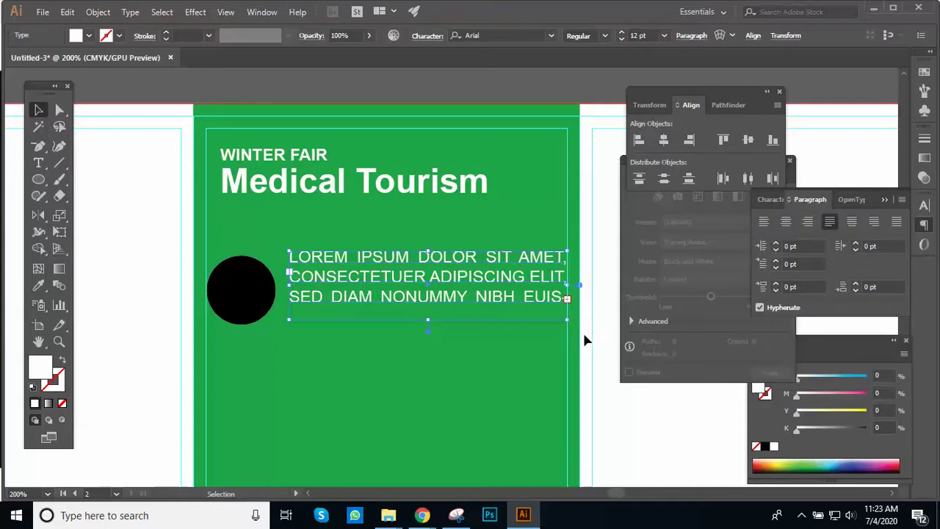
left_click(256, 296, "shift")
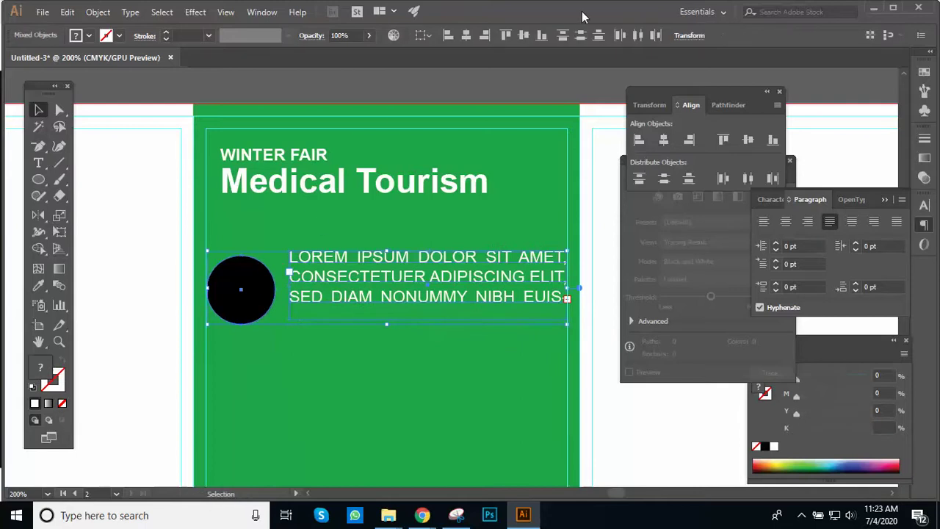
left_click(522, 36)
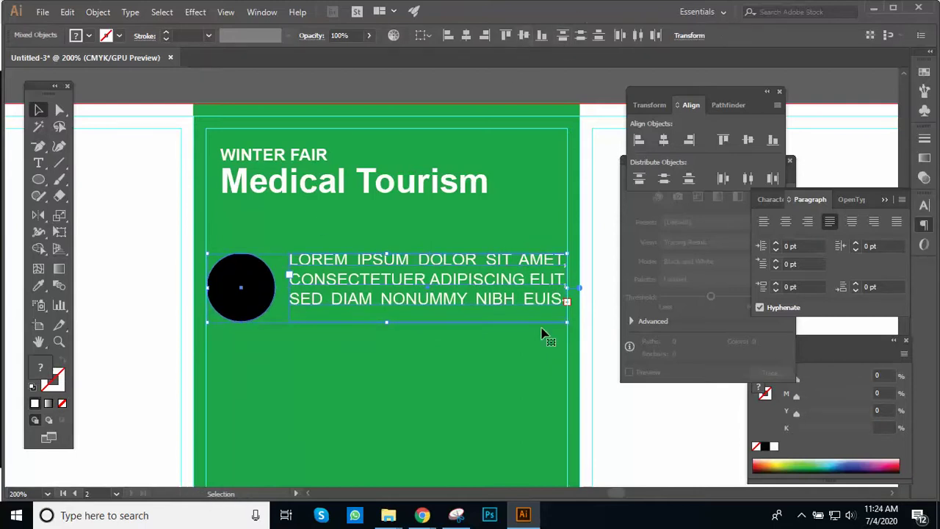
left_click(594, 406)
left_click_drag(483, 321, 339, 271)
left_click(350, 284)
left_click(253, 293, "shift")
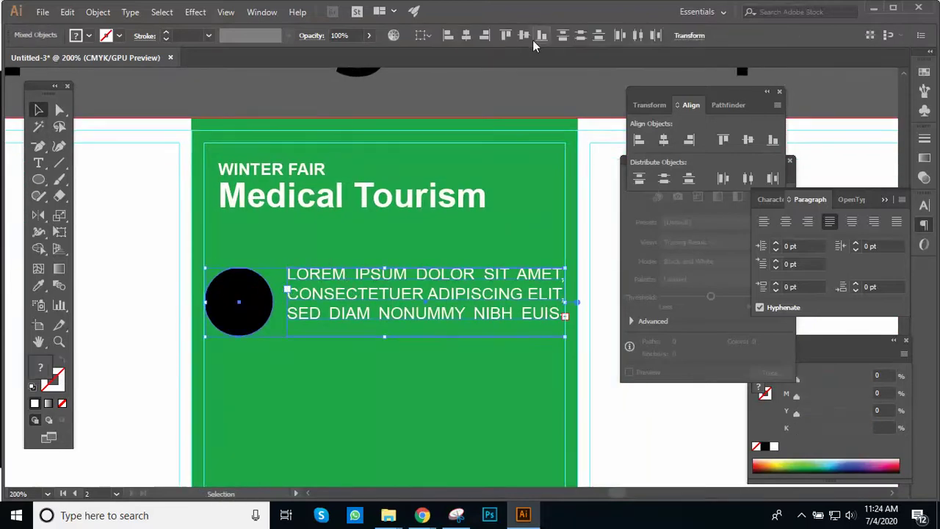
left_click(608, 389)
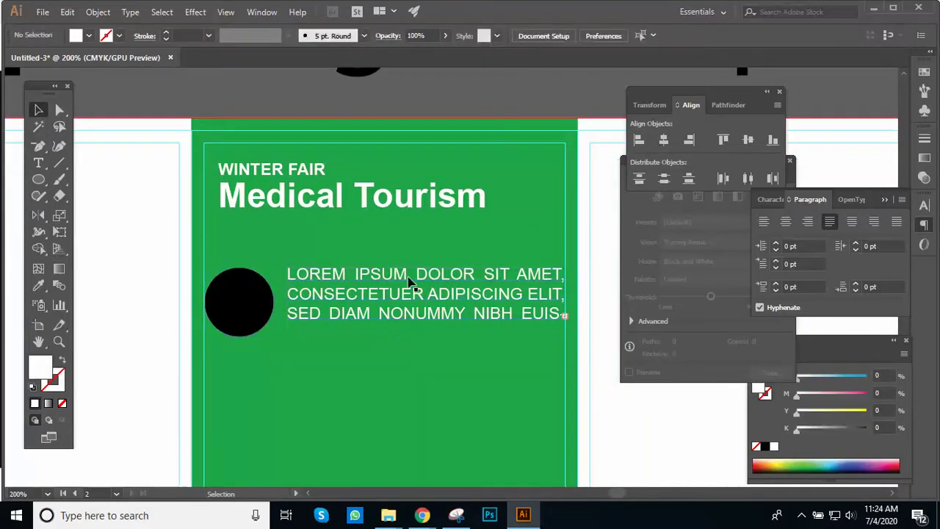
left_click(409, 277)
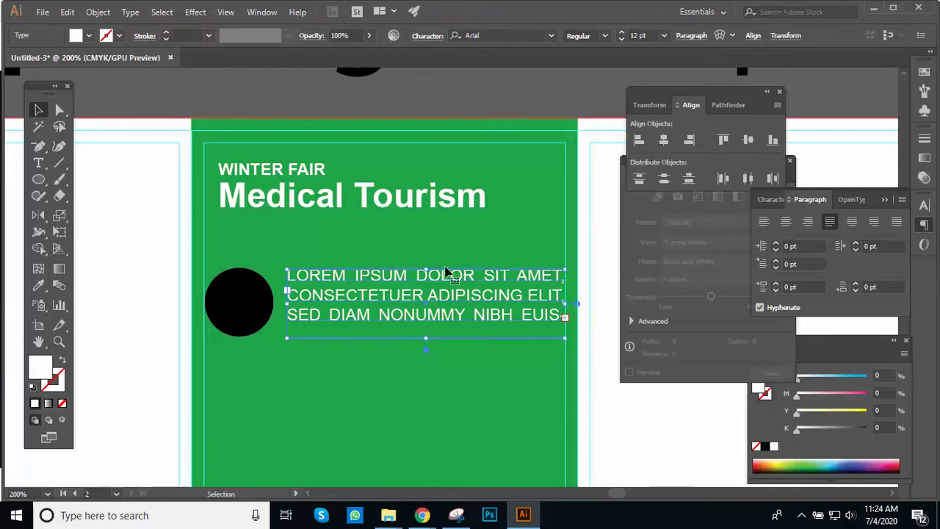
Step: Drag a copy of the black circle and its text straight down as a second bullet
left_click(612, 445)
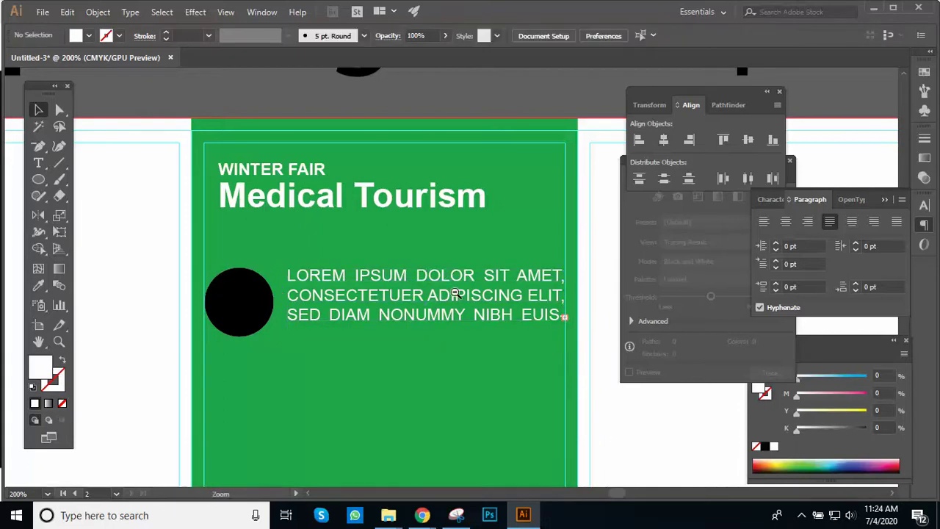
scroll(440, 297, "down", 2)
scroll(411, 299, "up", 2)
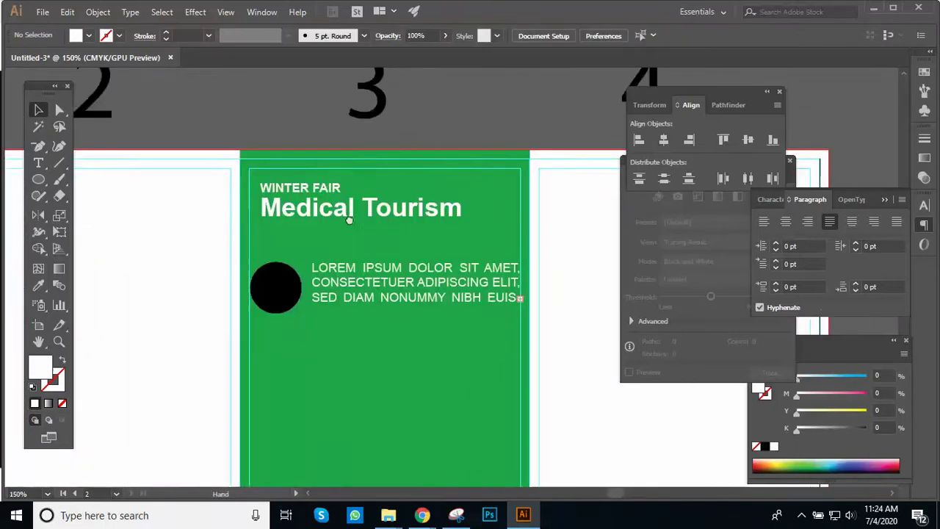
left_click(350, 250)
left_click(269, 247, "shift")
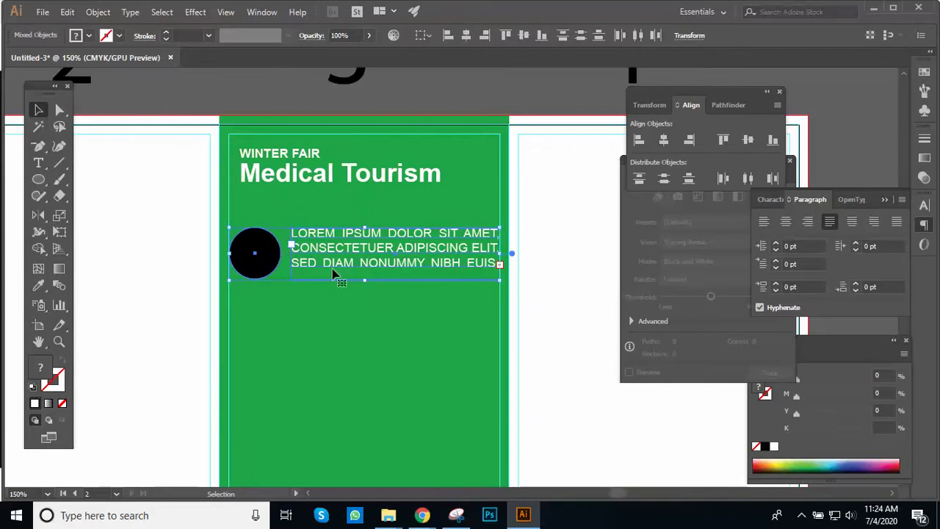
left_click_drag(350, 268, 351, 341)
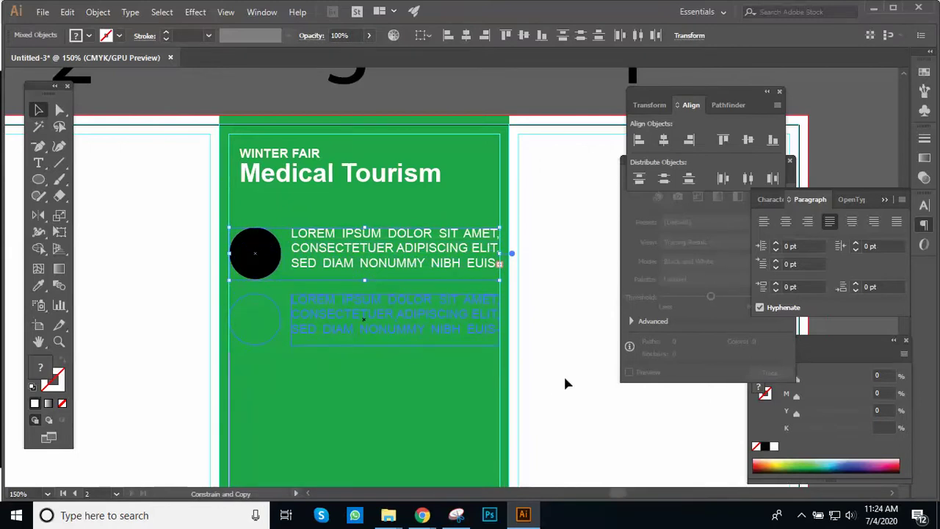
left_click_drag(556, 389, 563, 373)
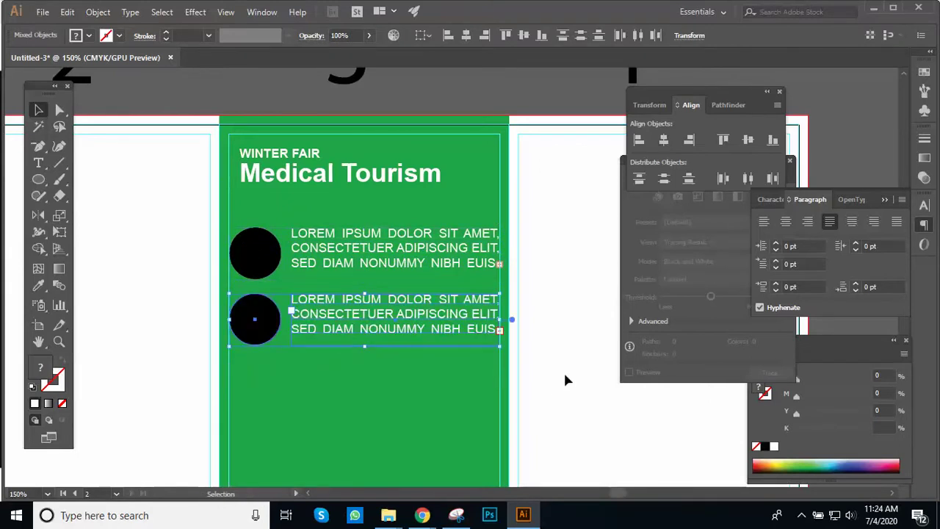
left_click(559, 372)
key("ctrl+minus")
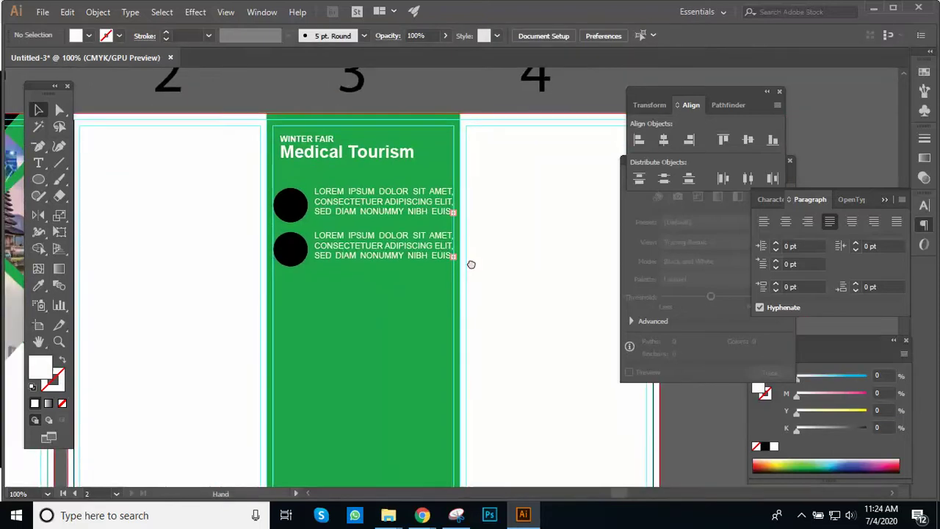
left_click(476, 271, "ctrl")
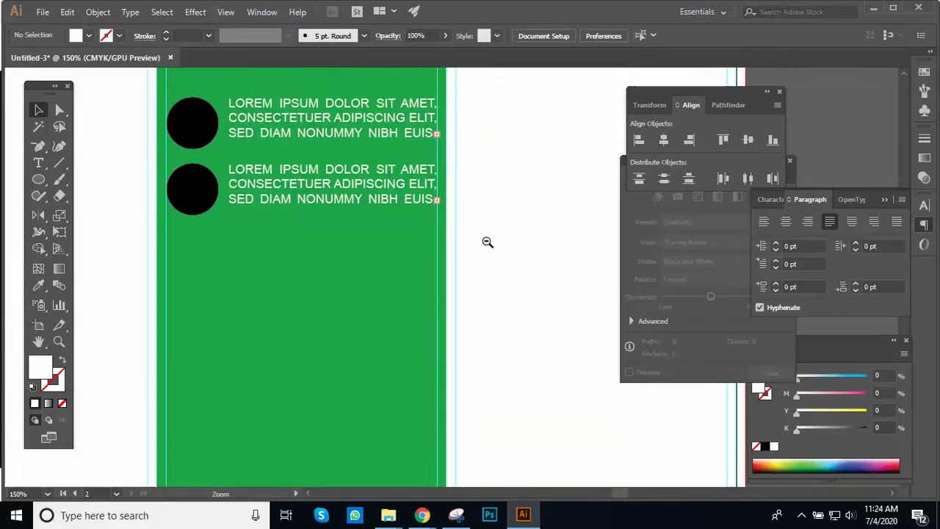
left_click(487, 242, "alt")
left_click_drag(441, 252, 433, 323)
left_click(468, 286, "ctrl")
left_click(451, 330, "alt")
Step: Place medical.jpg on the green panel, embed it, and move it lower right
mouse_move(389, 511)
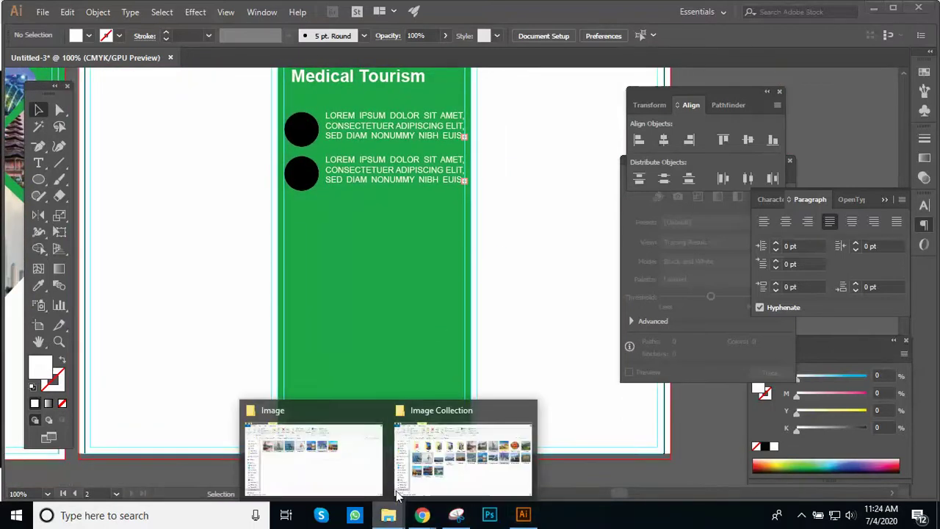
left_click(361, 464)
left_click_drag(386, 178, 412, 308)
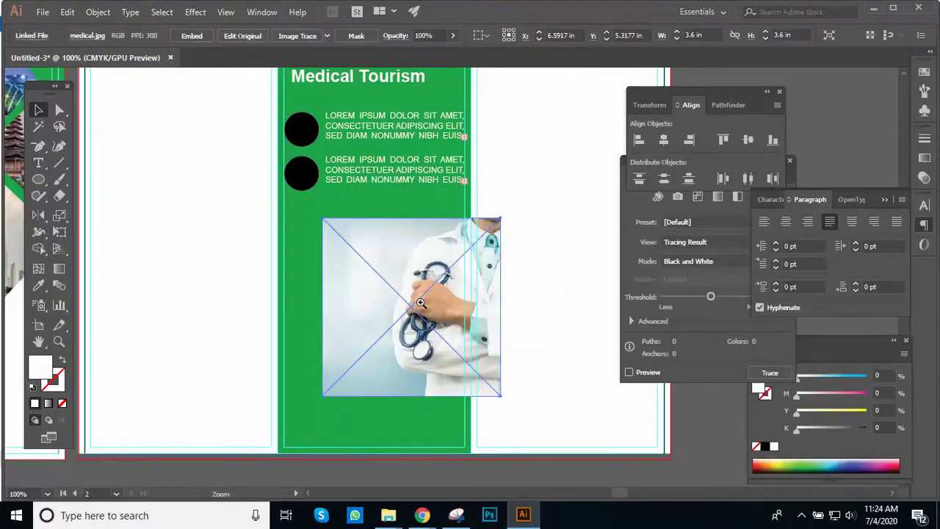
key("ctrl+minus")
key("space")
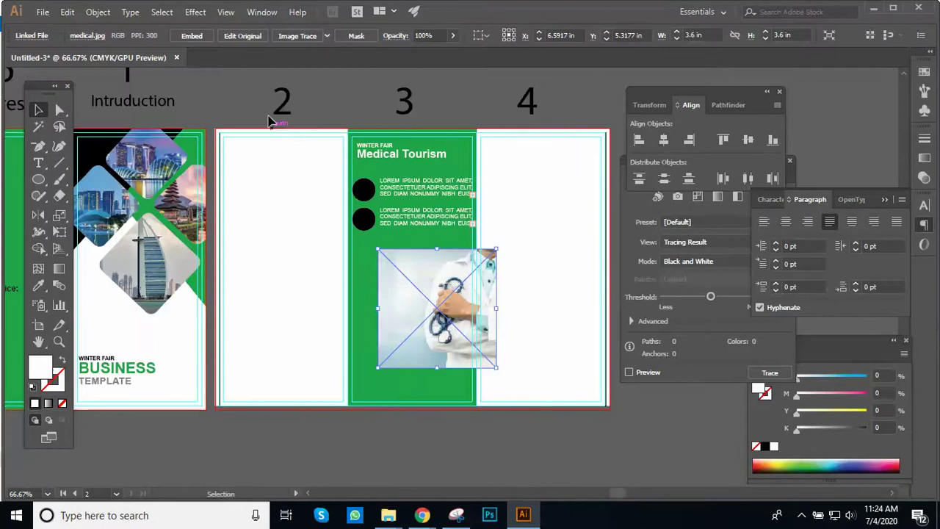
left_click(193, 38)
key("ctrl+plus")
left_click_drag(462, 317, 506, 245)
left_click_drag(416, 292, 559, 421)
Step: Draw a large white circle under the bullets and move the doctor photo toward it
scroll(510, 373, "up", 1)
scroll(510, 373, "left", 3)
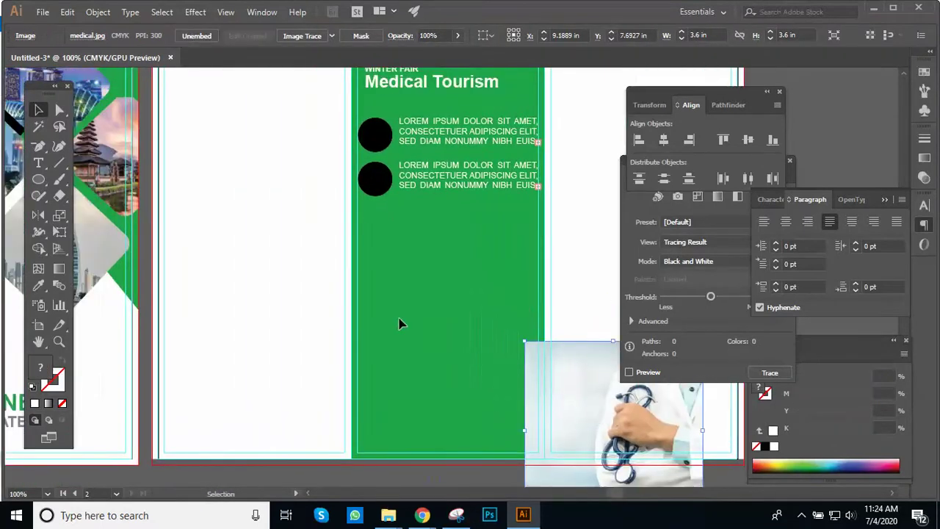
key("l")
left_click_drag(383, 259, 514, 413)
key("v")
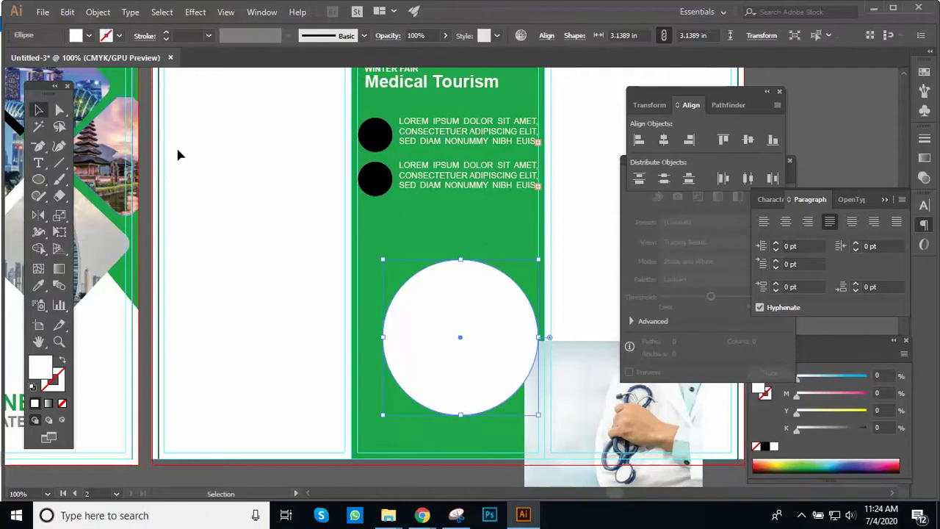
left_click_drag(437, 337, 424, 282)
scroll(425, 282, "right", 2)
left_click_drag(515, 417, 354, 282)
Step: Bring the circle in front of the photo, remove its fill, and centre both below the bullets
right_click(354, 282)
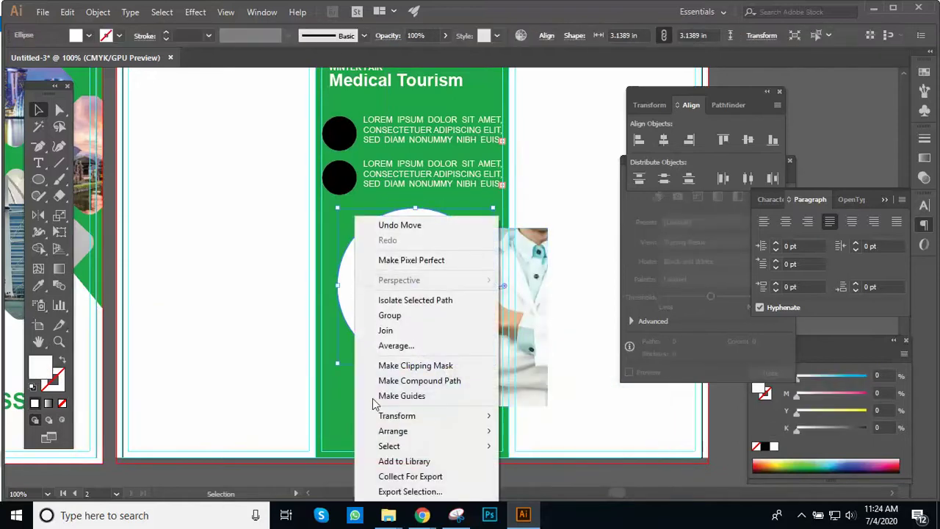
mouse_move(459, 433)
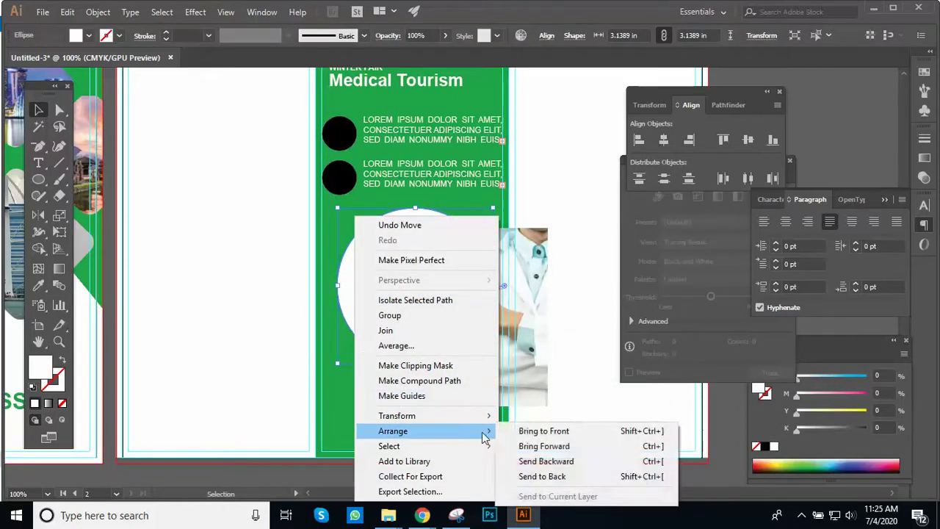
left_click(539, 437)
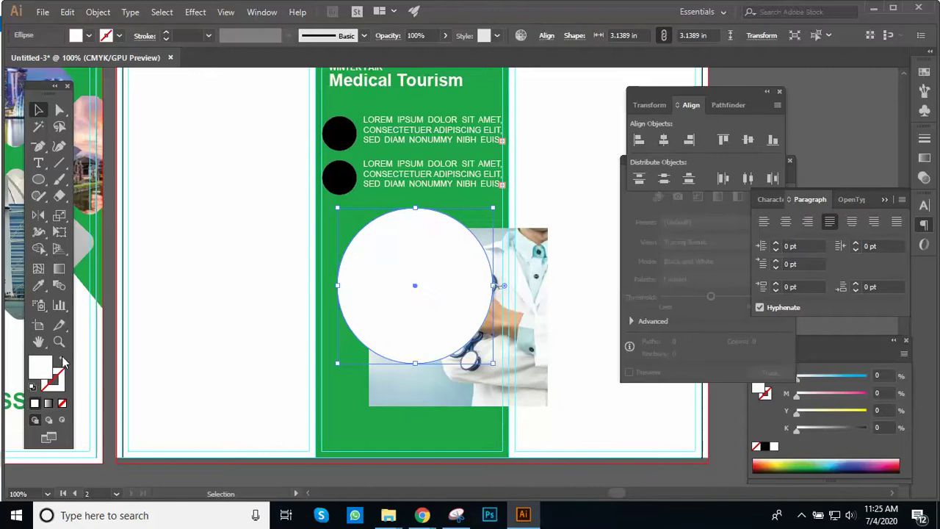
left_click(63, 360)
left_click(514, 301, "shift")
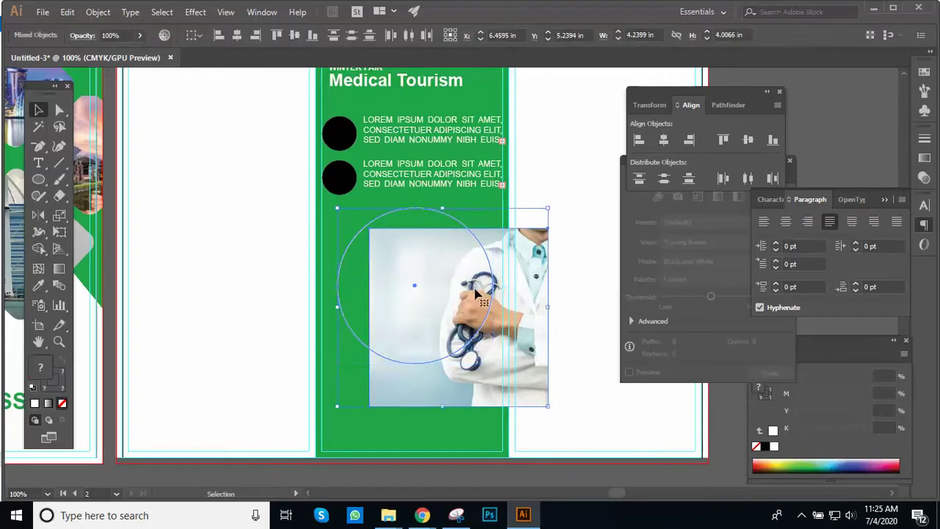
left_click(296, 37)
left_click(238, 36)
left_click_drag(493, 279, 446, 285)
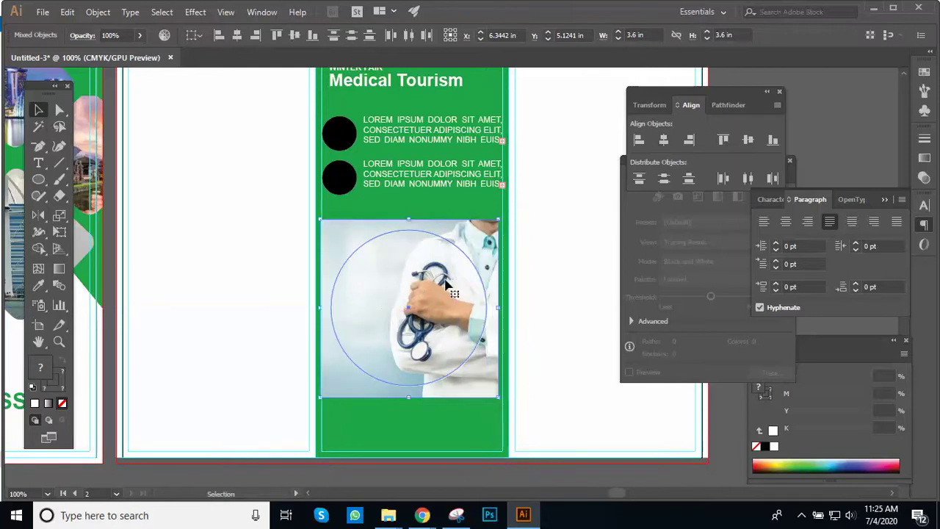
left_click(540, 304)
Step: Adjust the photo's position within the circle, then apply a clipping mask
scroll(586, 300, "up", 1)
left_click_drag(352, 290, 339, 305)
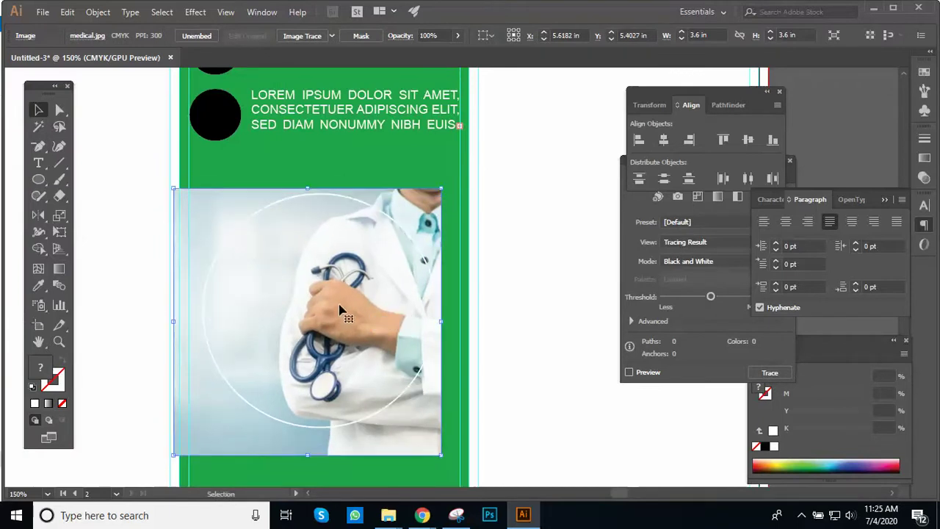
key("shift+Down")
key("shift+Down")
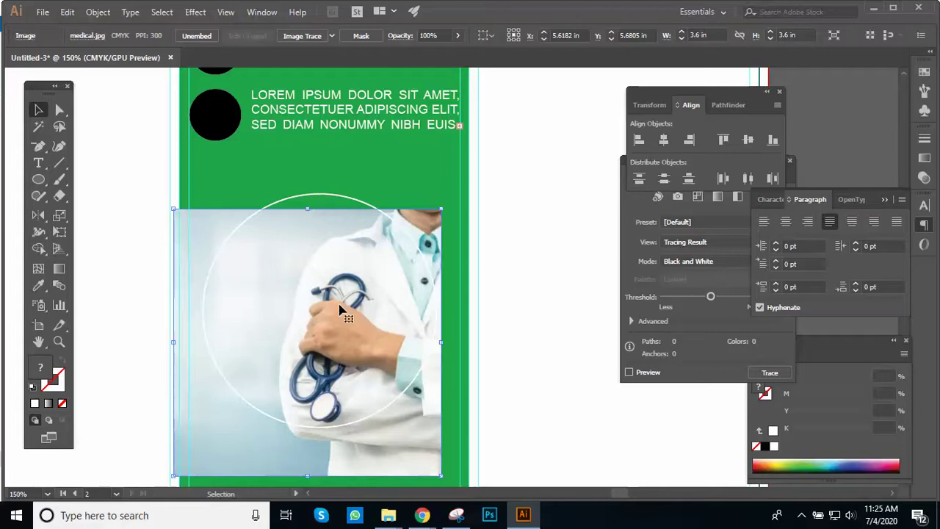
key("shift+Up")
key("shift+Up")
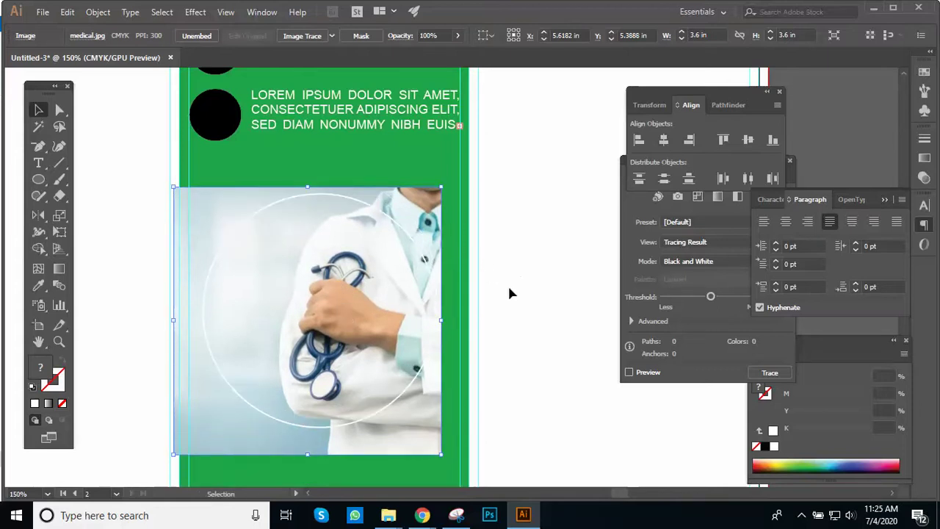
right_click(405, 232)
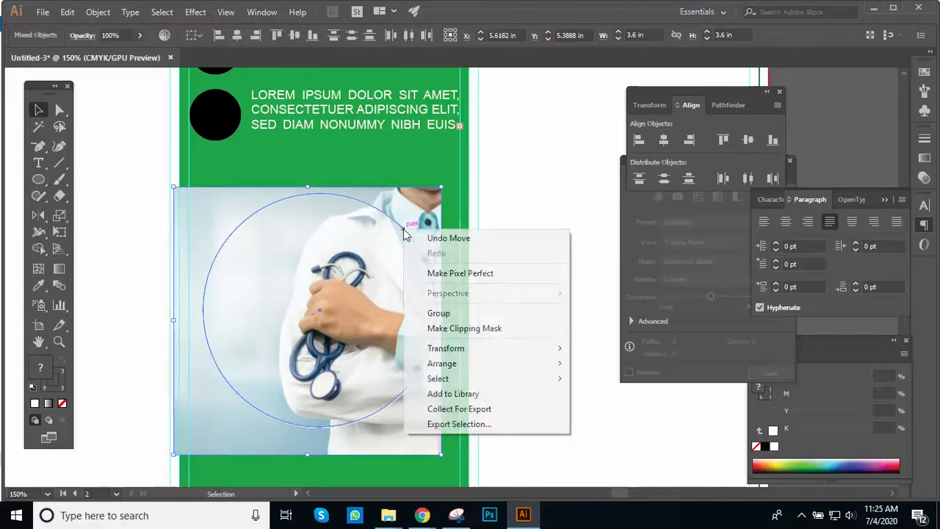
left_click(533, 331)
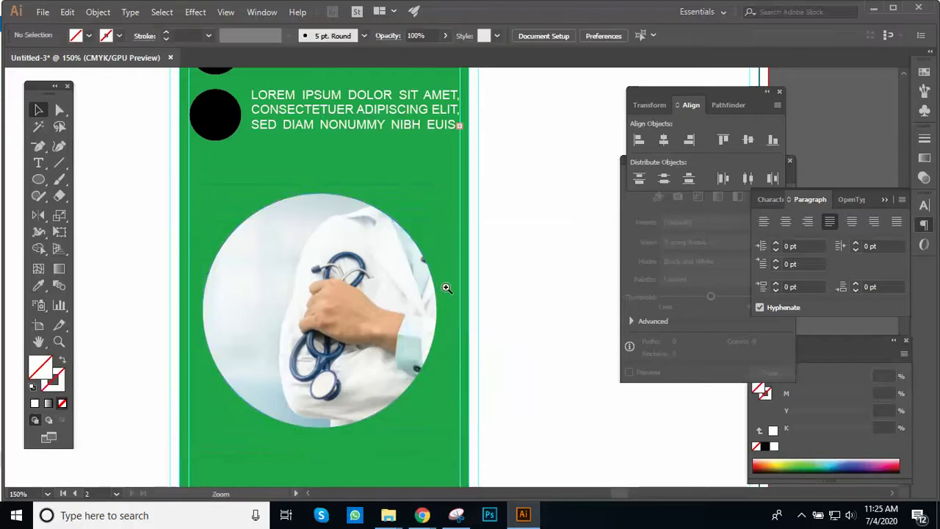
key("ctrl+minus")
scroll(368, 293, "up", 2)
Step: Nudge the round doctor photo up, frame the brochure, and switch to the Image Collection folder
left_click_drag(381, 332, 383, 305)
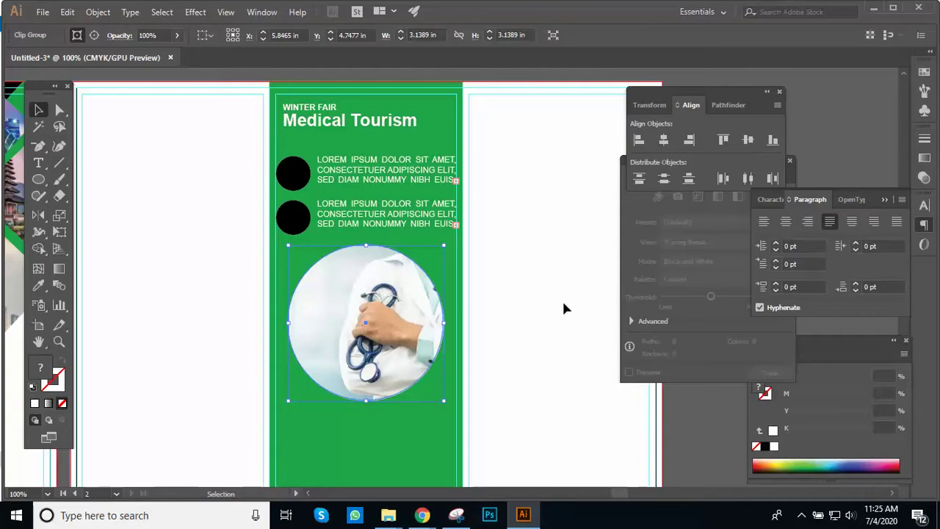
key("ctrl+minus")
key("ctrl+minus")
left_click(453, 224, "ctrl")
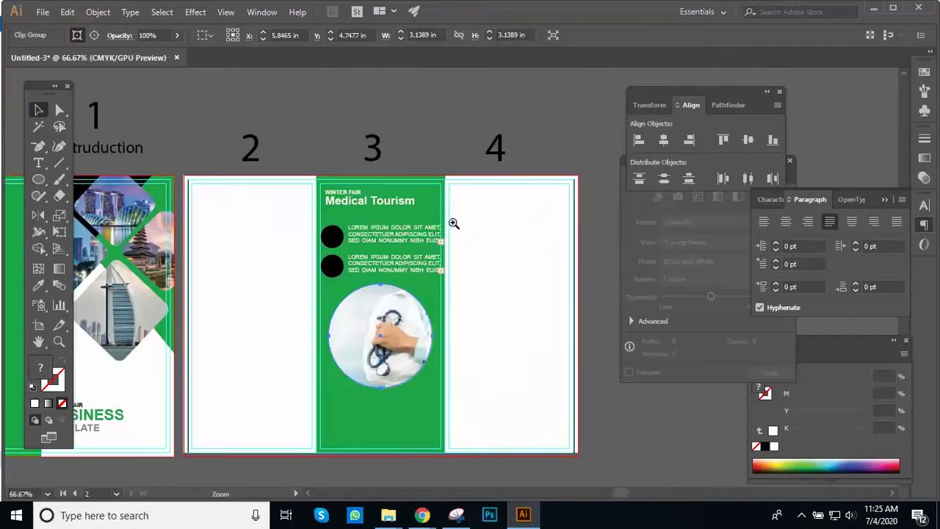
left_click_drag(452, 243, 464, 189)
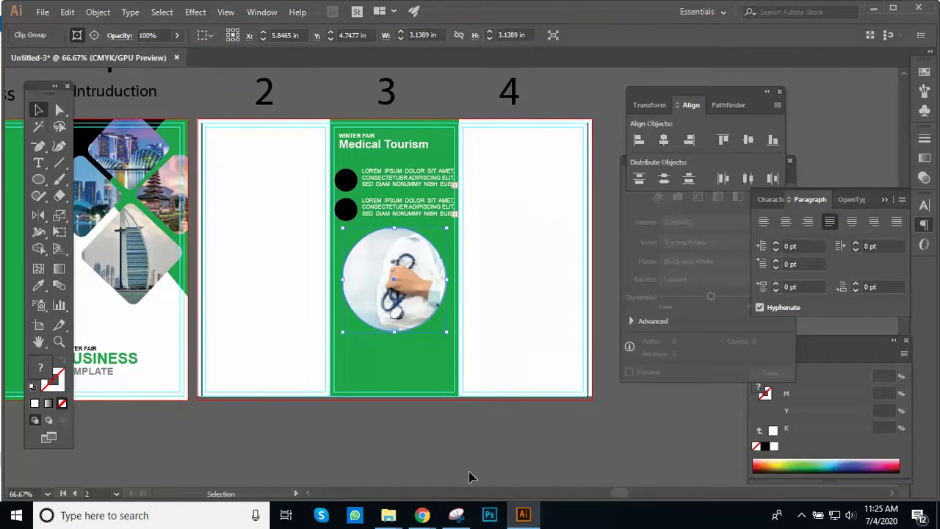
mouse_move(388, 515)
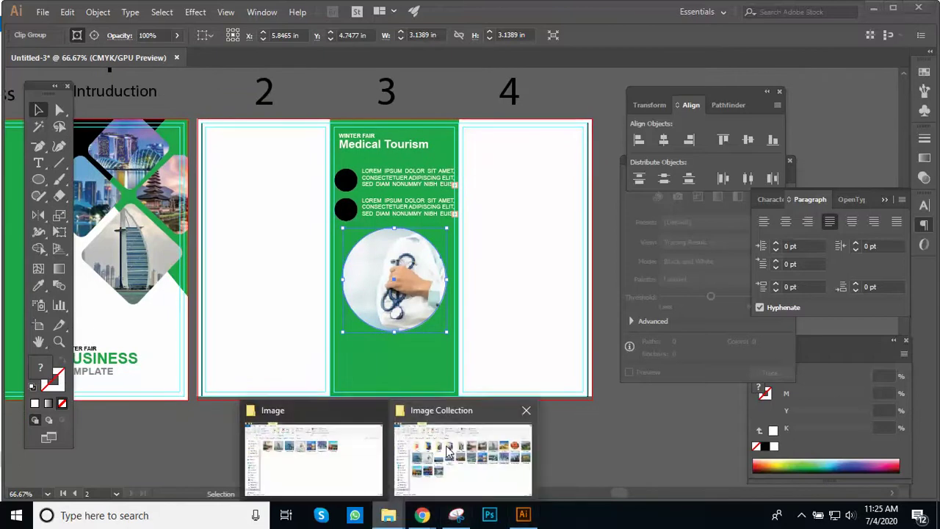
left_click(449, 459)
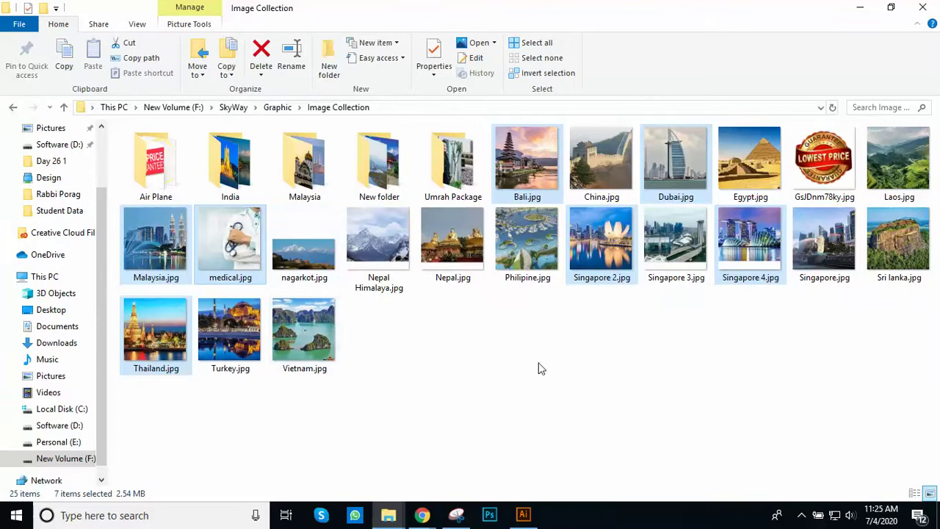
Step: Drag the seven selected Image Collection photos onto the brochure artboard
mouse_move(824, 250)
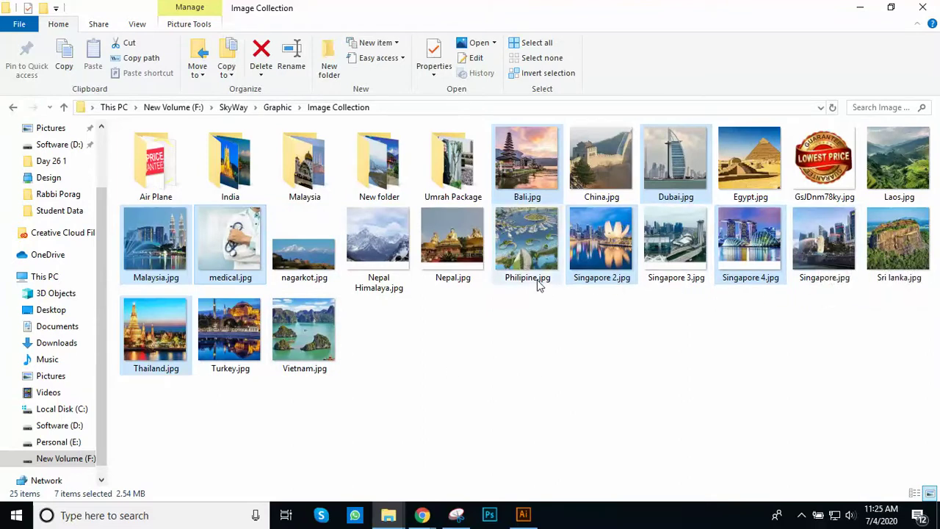
left_click_drag(606, 253, 416, 364)
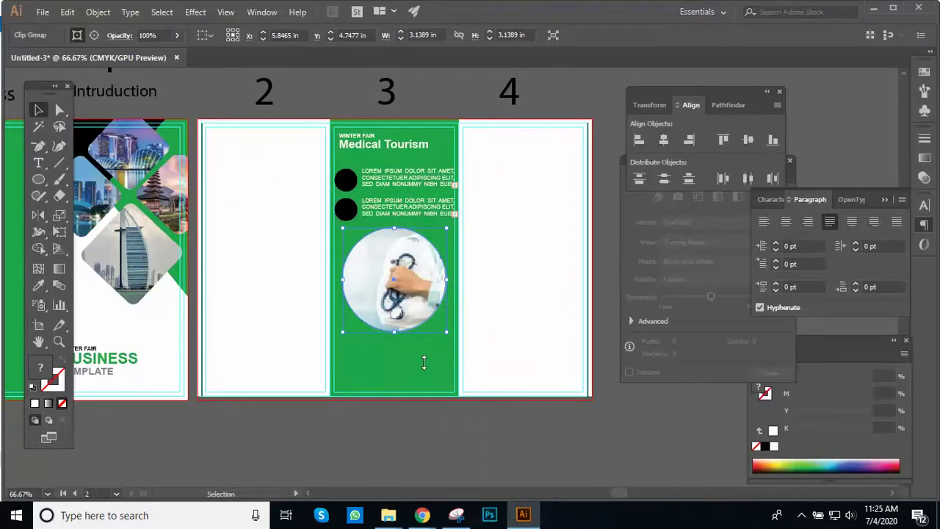
Step: Move the dropped photos beside the brochure and delete the extra doctor image
key("ctrl+1")
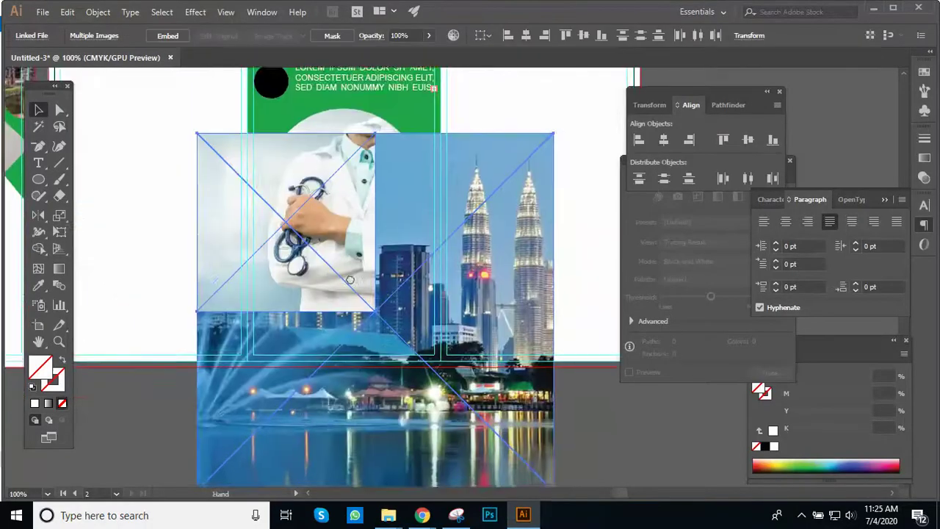
left_click_drag(447, 358, 322, 292)
key("ctrl+minus")
key("ctrl+minus")
left_click_drag(455, 330, 478, 345)
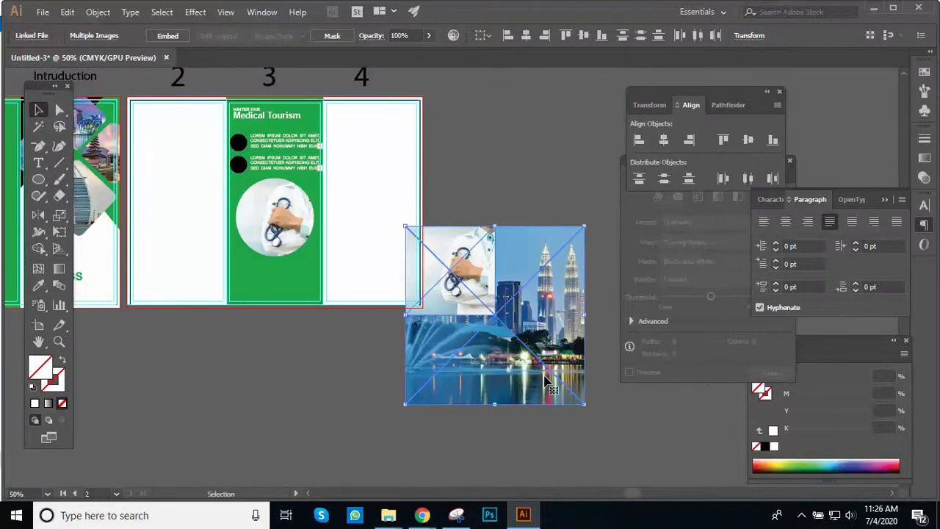
left_click(528, 430)
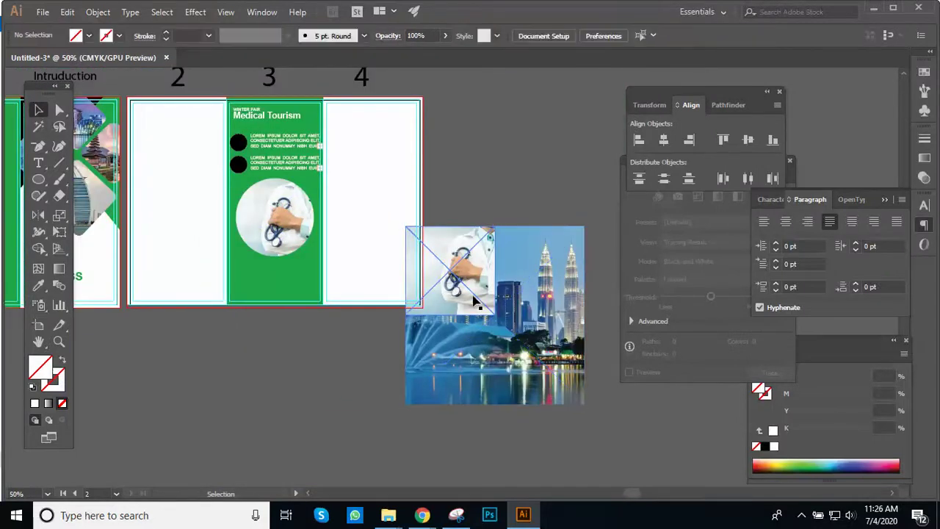
left_click(474, 294)
key("Delete")
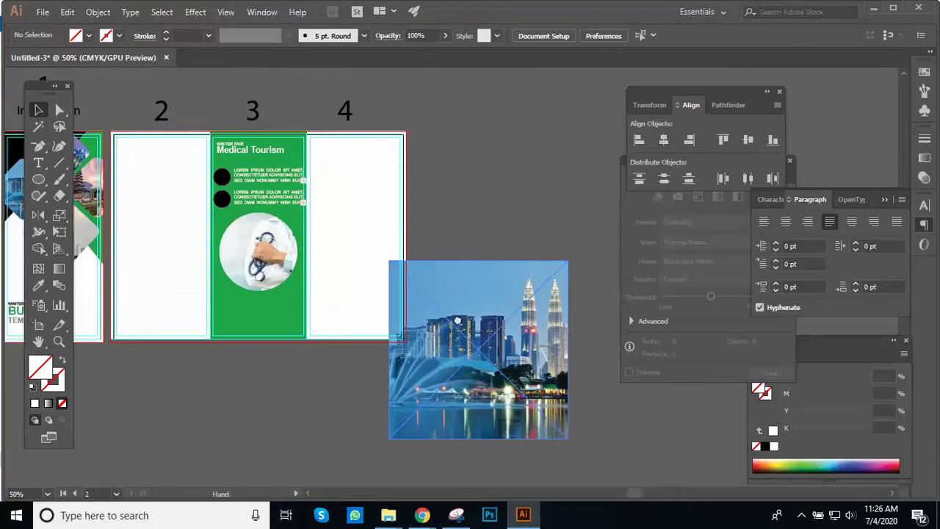
scroll(462, 347, "up", 1)
left_click_drag(204, 318, 285, 354)
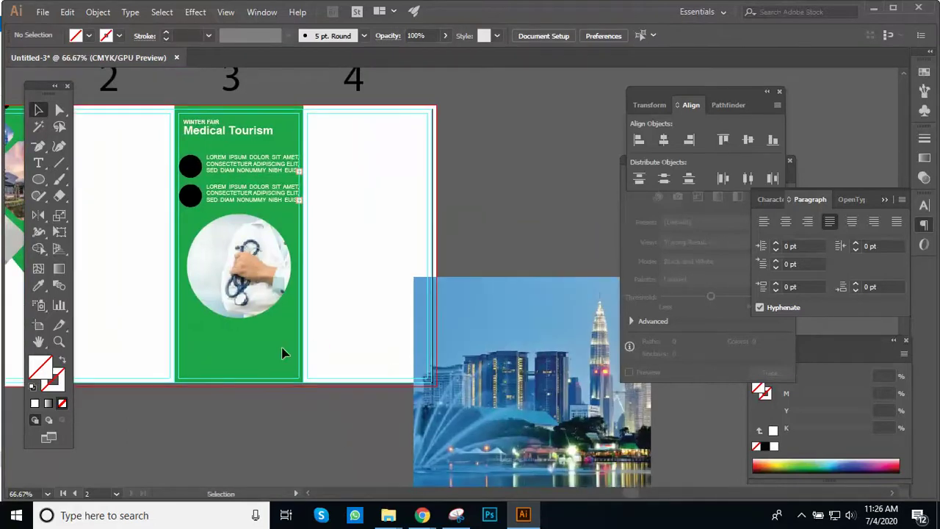
Step: Change the green panel rectangle's fill to magenta A31D7D
left_click(283, 350)
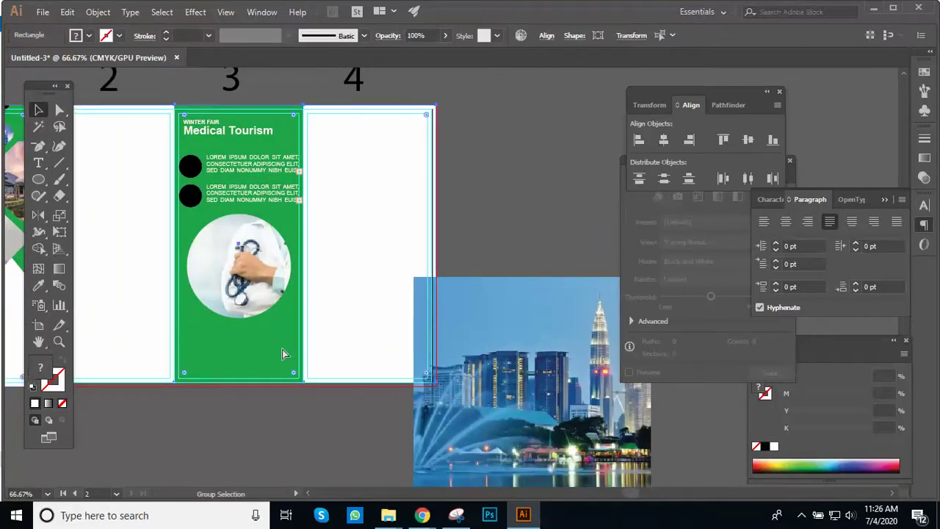
left_click(305, 414)
key("a")
left_click(278, 361)
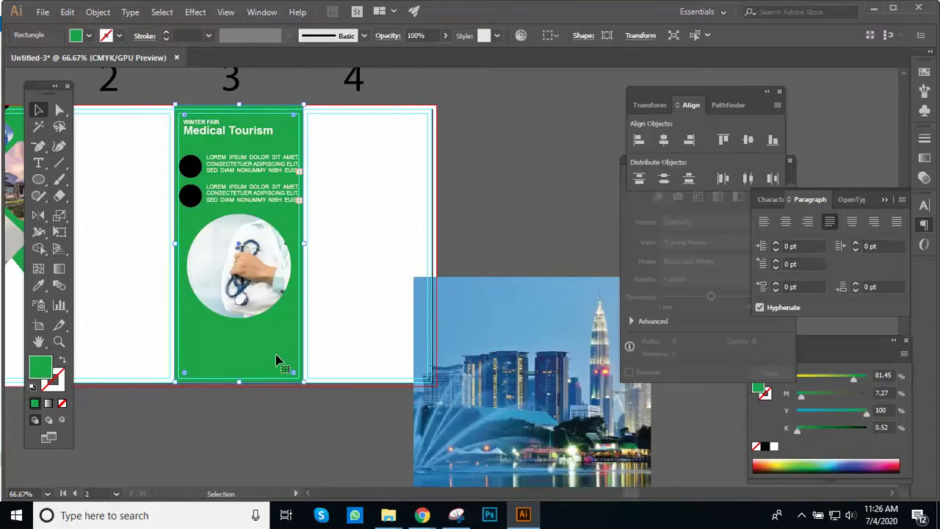
key("v")
left_click(326, 418)
left_click(294, 365)
double_click(47, 368)
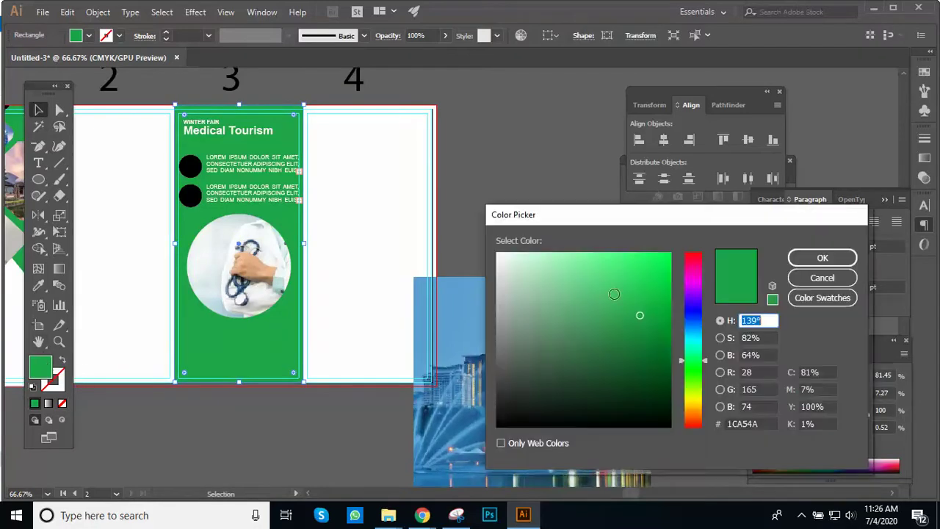
type("A31D7D")
left_click(838, 263)
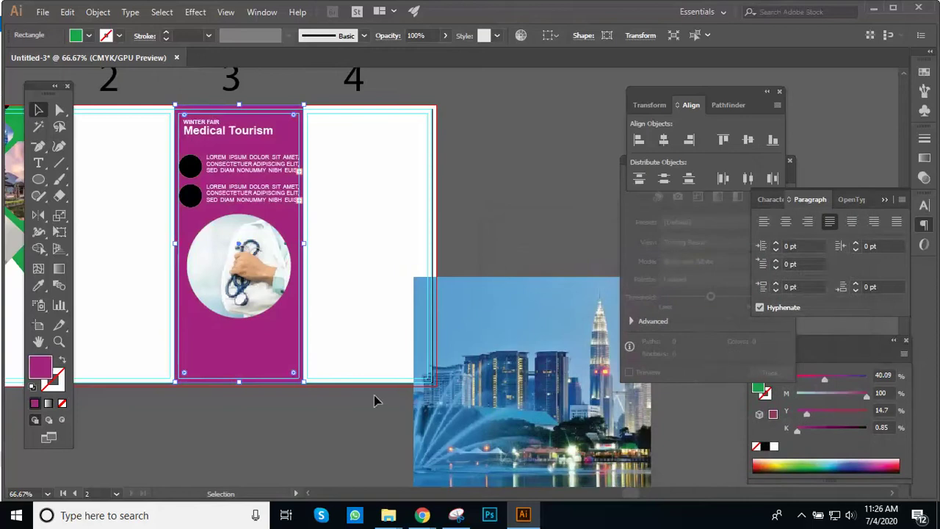
Step: Move the Malaysia city photo over the magenta panel and select the rectangle
left_click(379, 400)
scroll(460, 366, "down", 3)
left_click_drag(494, 333, 257, 184)
left_click_drag(286, 251, 349, 369)
left_click(340, 453)
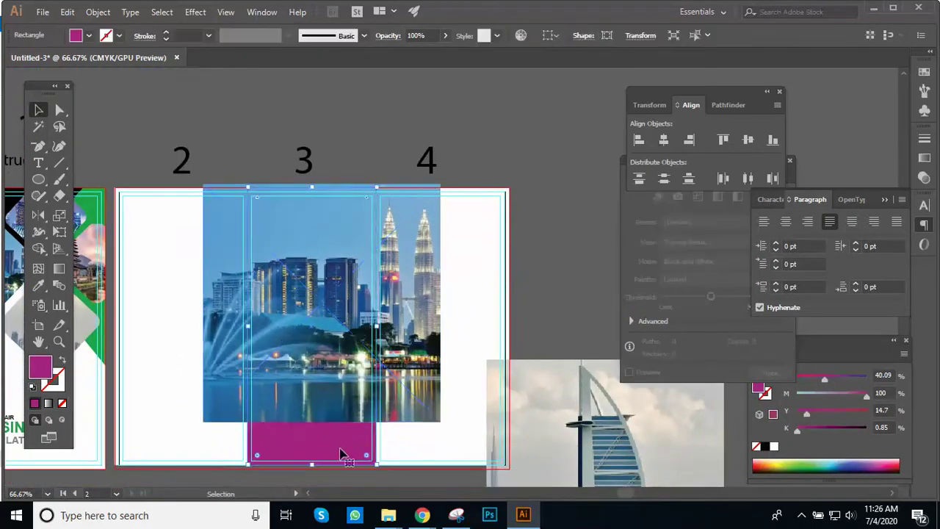
right_click(340, 452)
Step: Bring the magenta rectangle to front, enlarge the city photo to 8.8817 in, and clip it
mouse_move(420, 386)
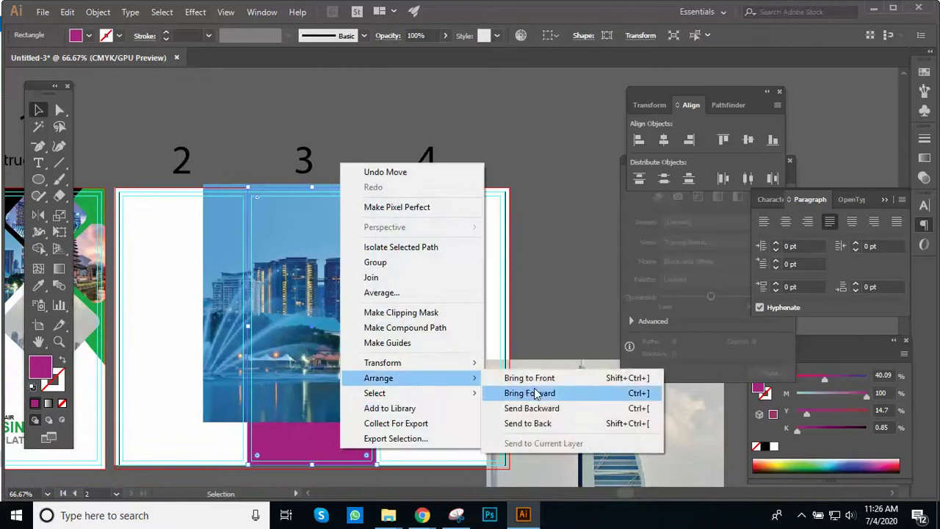
left_click(543, 377)
left_click_drag(487, 346, 459, 309)
left_click(419, 323)
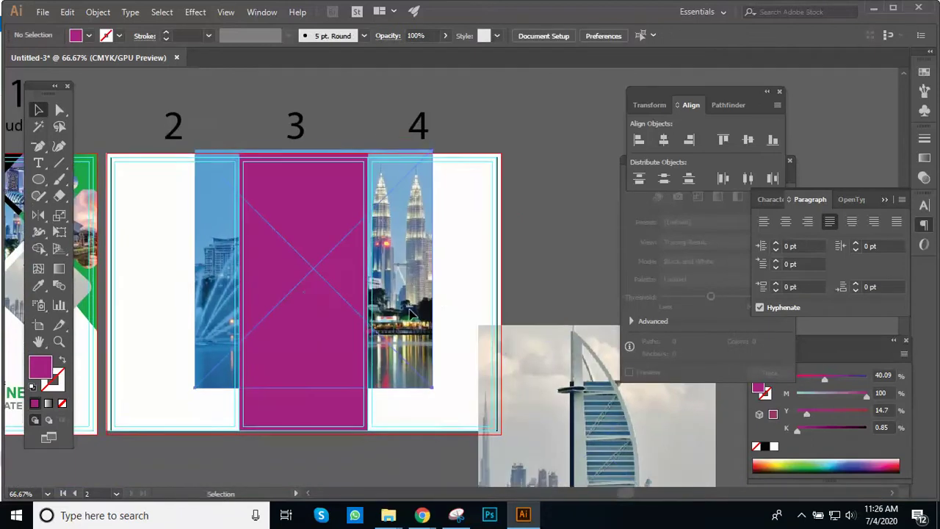
left_click_drag(432, 390, 488, 442)
left_click_drag(442, 392, 373, 390)
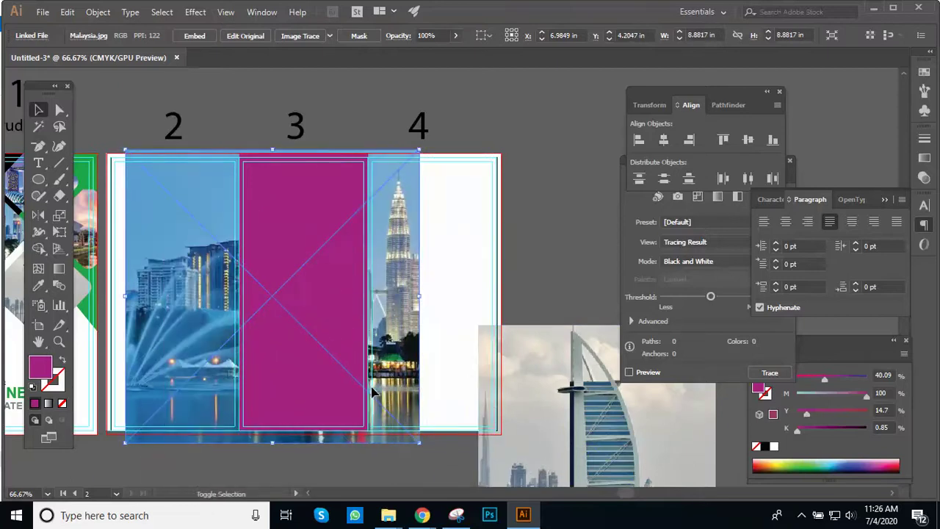
left_click(360, 337, "shift")
right_click(355, 296)
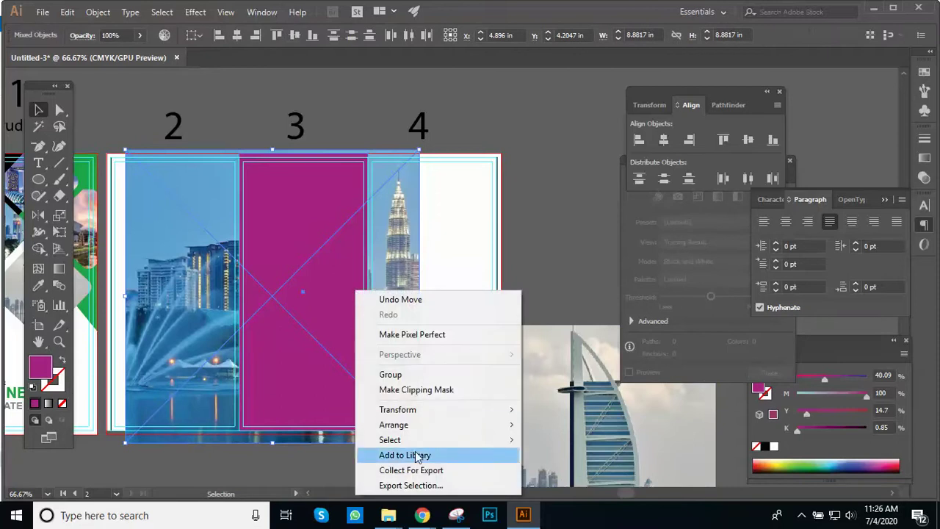
left_click(419, 390)
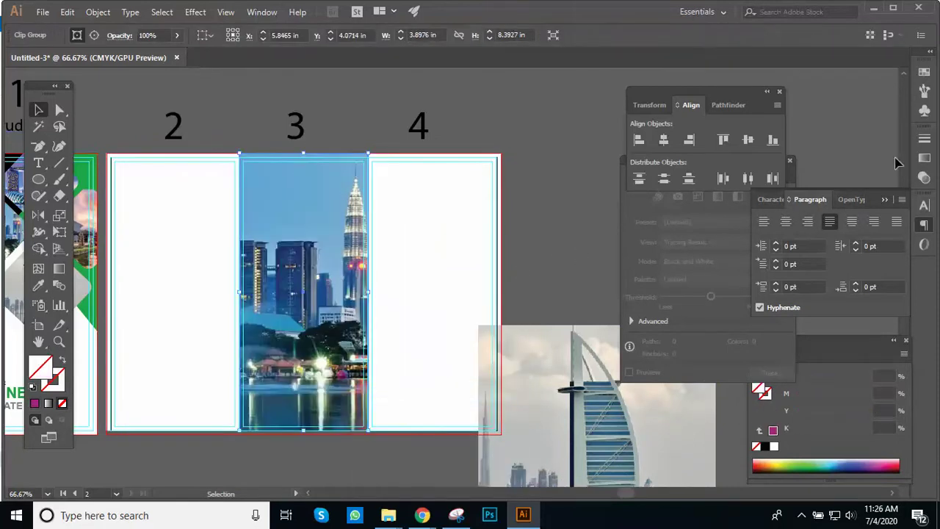
Step: Lower the city photo's opacity in the Transparency panel, trying 44% and then 5%
left_click(925, 161)
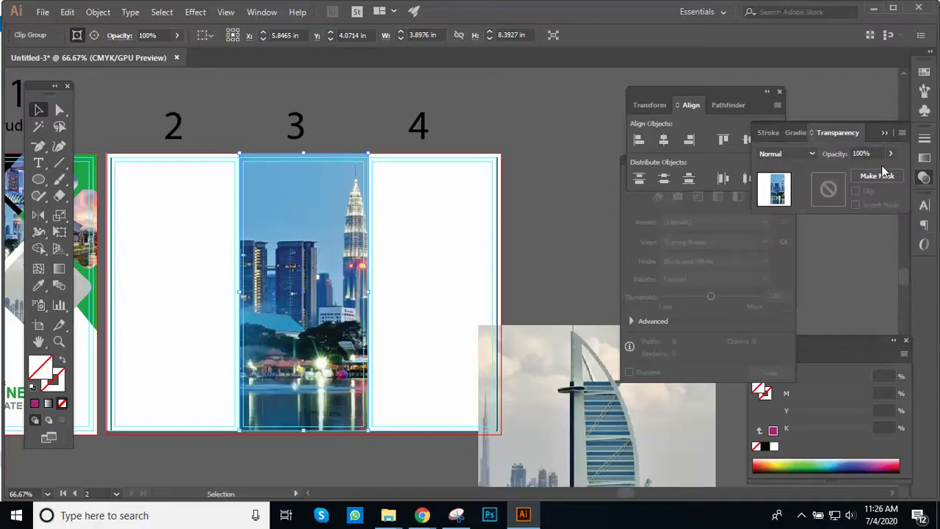
left_click(891, 153)
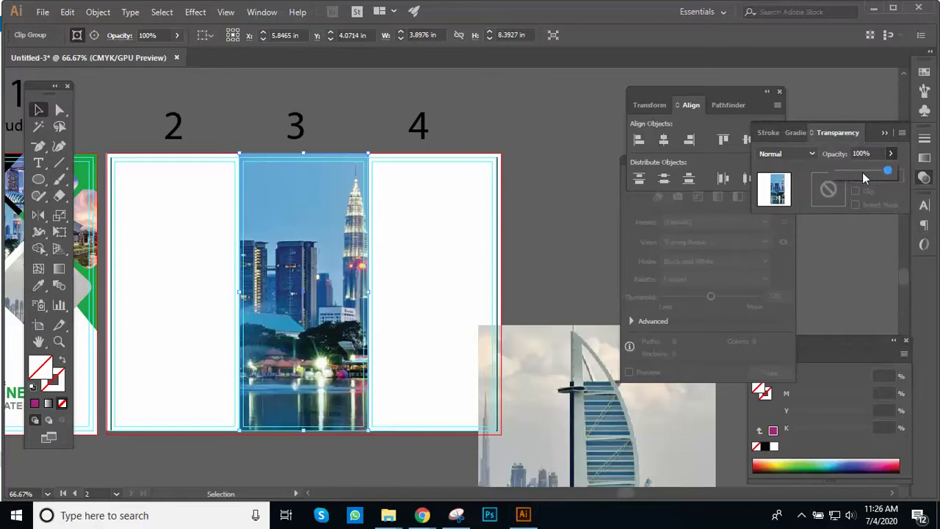
left_click(860, 170)
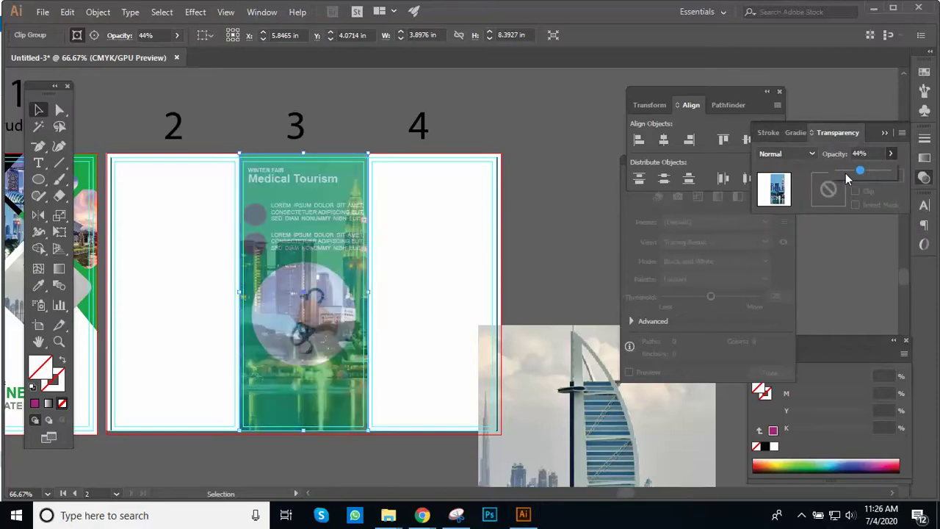
left_click(839, 171)
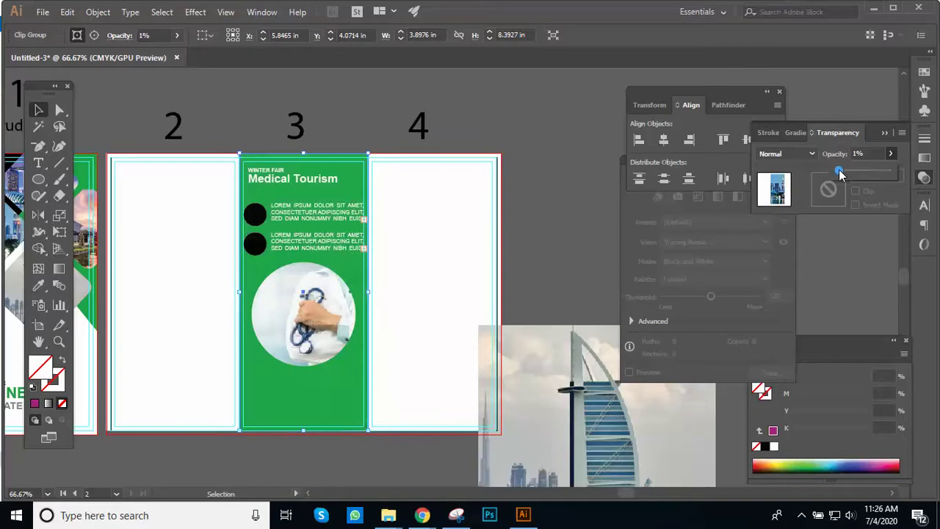
left_click(861, 154)
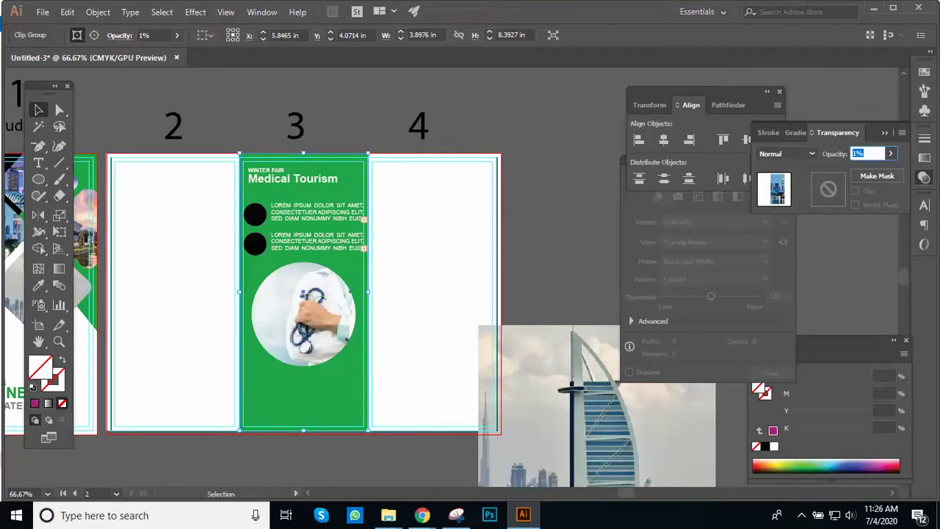
type("5")
key("Return")
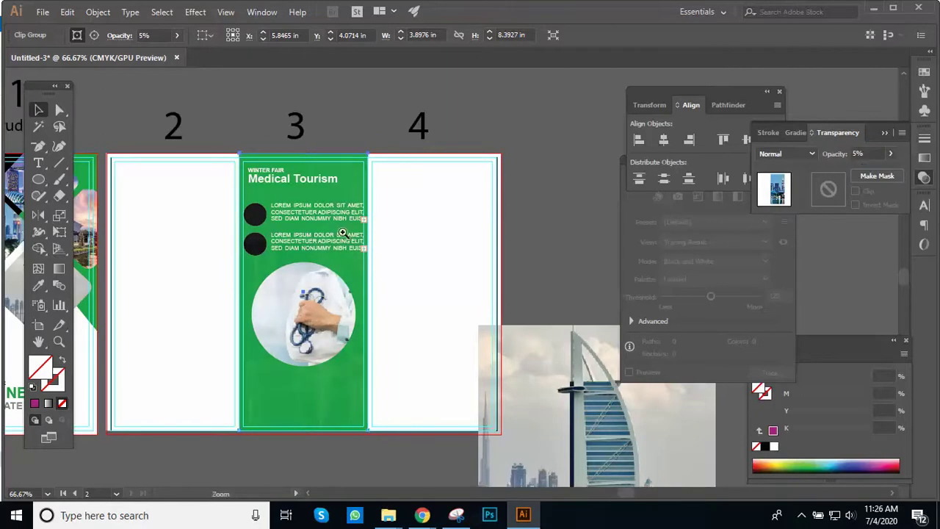
Step: Zoom in on panel 3 and nudge the photo's opacity up from 5%
key("ctrl+plus")
key("ctrl+plus")
left_click_drag(427, 265, 281, 148)
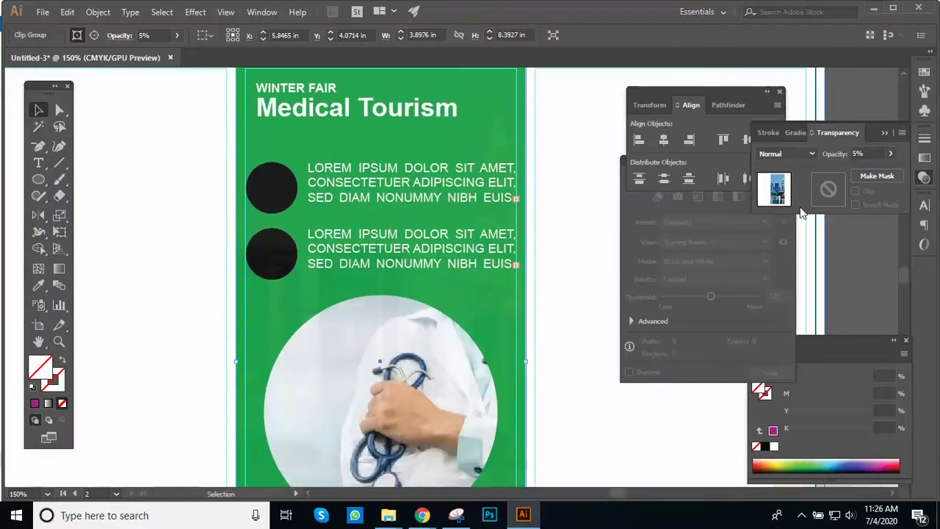
left_click(859, 153)
key("Up")
key("Up")
key("Up")
key("Up")
key("Up")
key("Up")
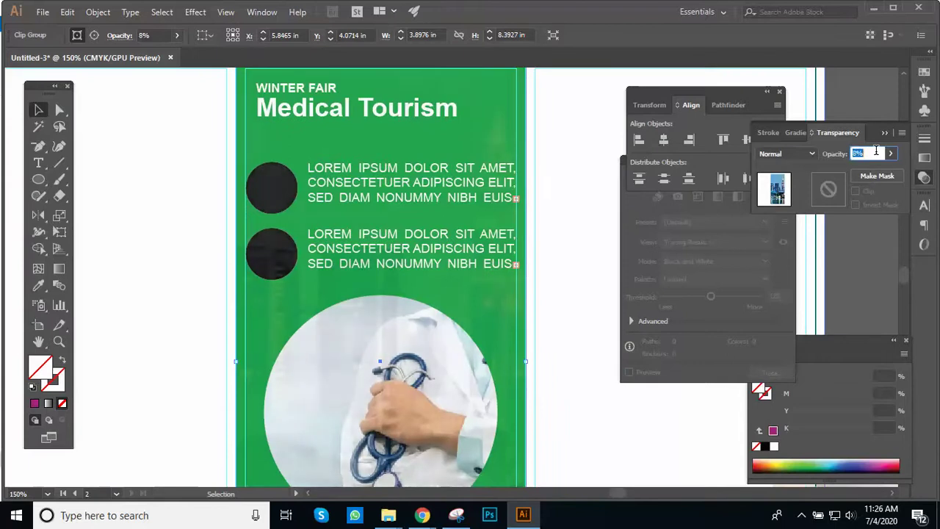
key("Up")
key("Up")
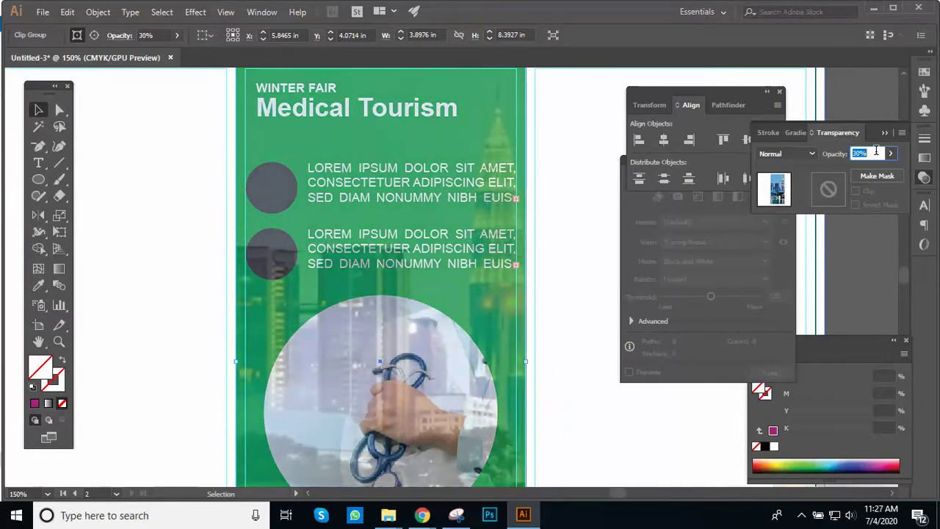
Step: Set the city photo's opacity to 15%, check the green panel, and deselect
left_click(463, 348, "ctrl+alt")
left_click(463, 349, "ctrl+alt")
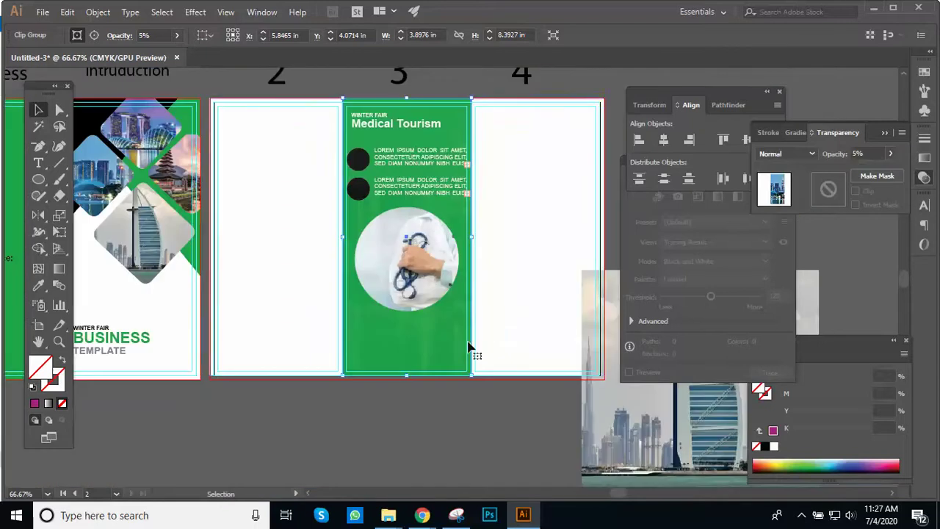
left_click(860, 154)
type("15")
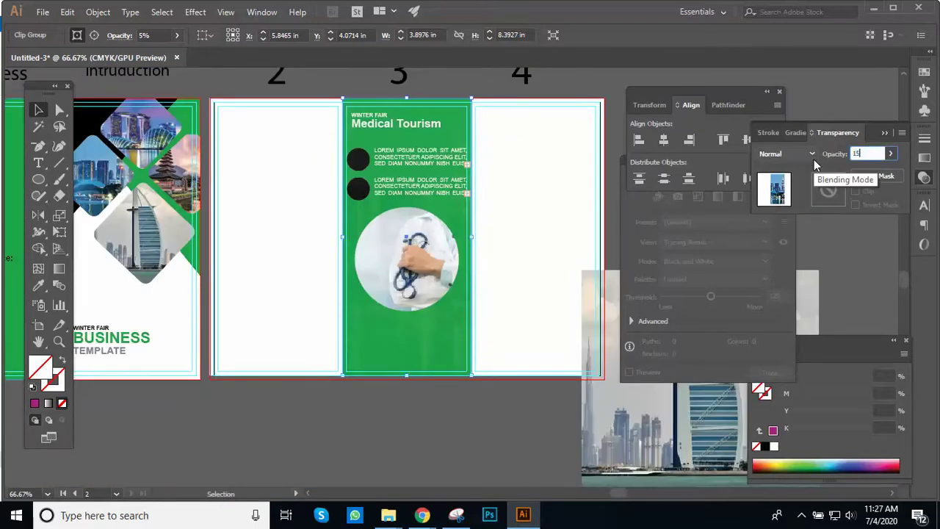
key("Return")
key("ctrl+space")
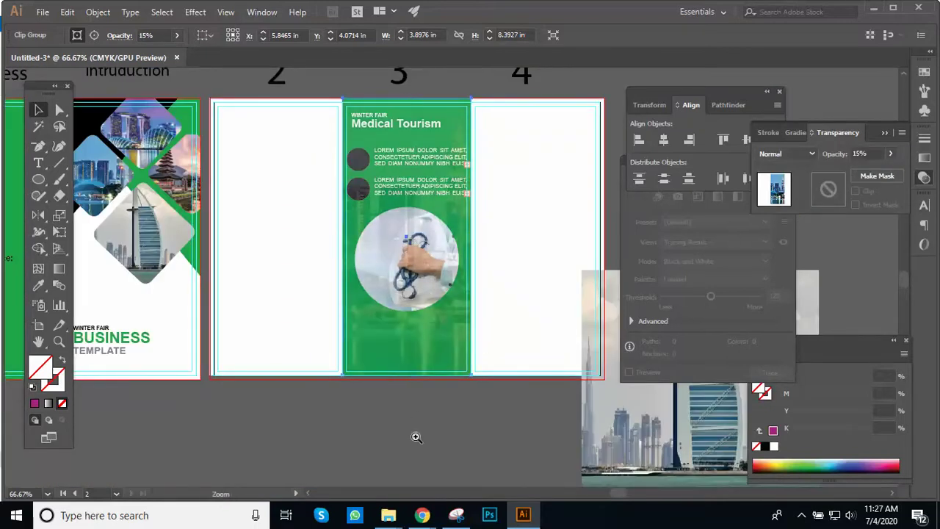
left_click(432, 425)
left_click_drag(524, 144, 458, 268)
left_click(456, 238, "ctrl+alt")
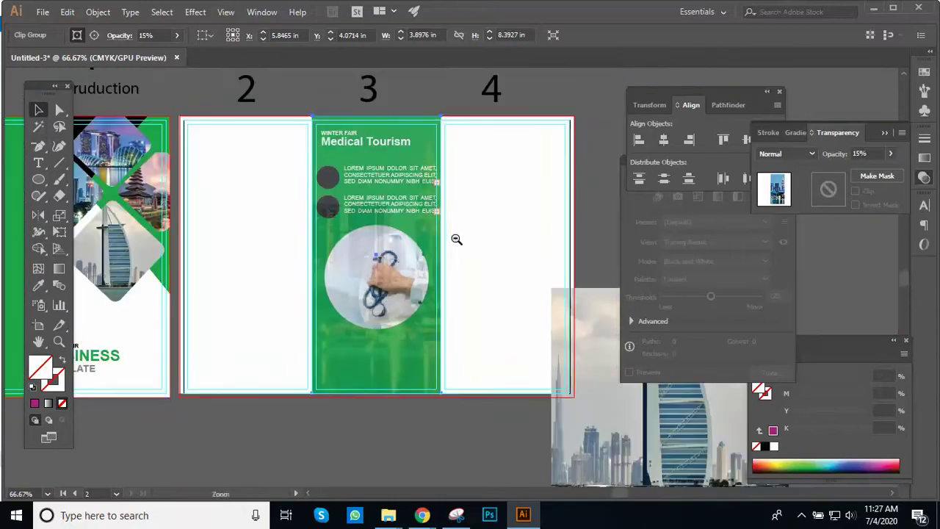
left_click(441, 388)
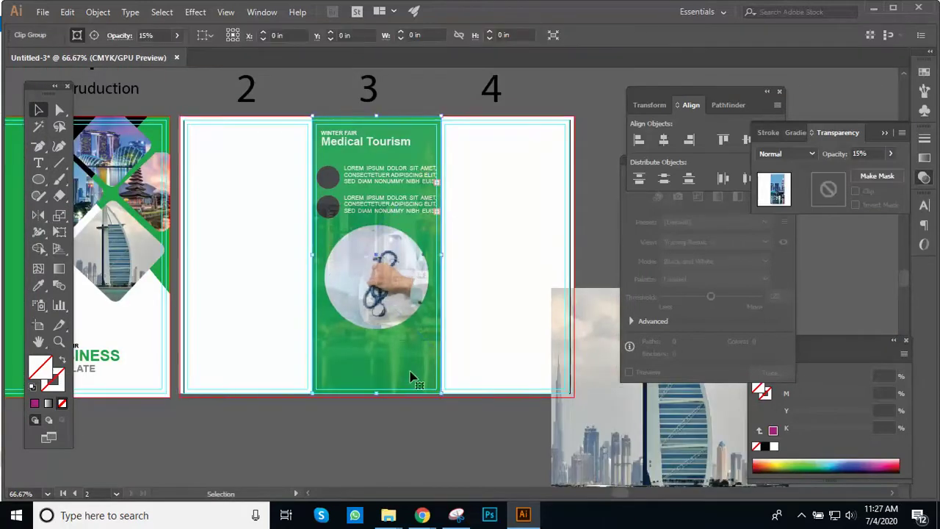
key("ctrl+space")
Step: Alt+Shift-copy the second bullet circle and its text to the bottom of the Medical Tourism panel
left_click(426, 389)
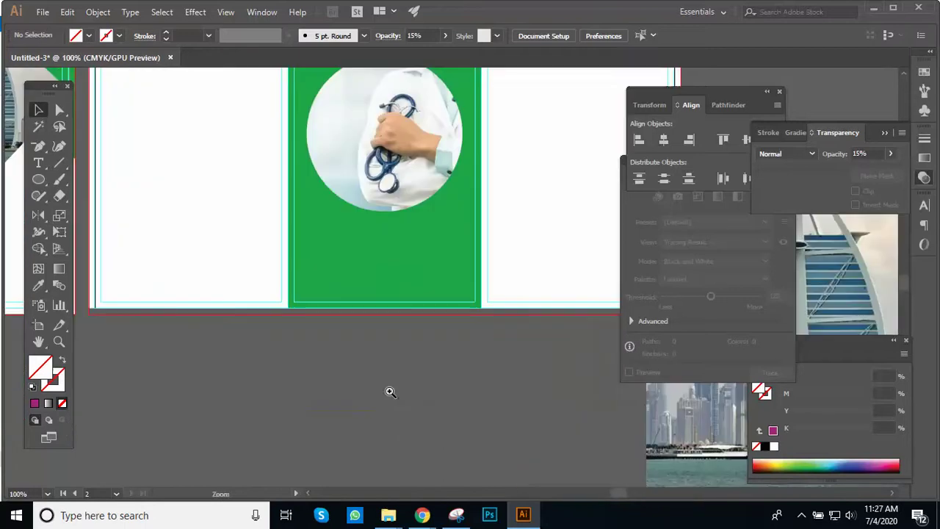
left_click_drag(441, 216, 412, 348)
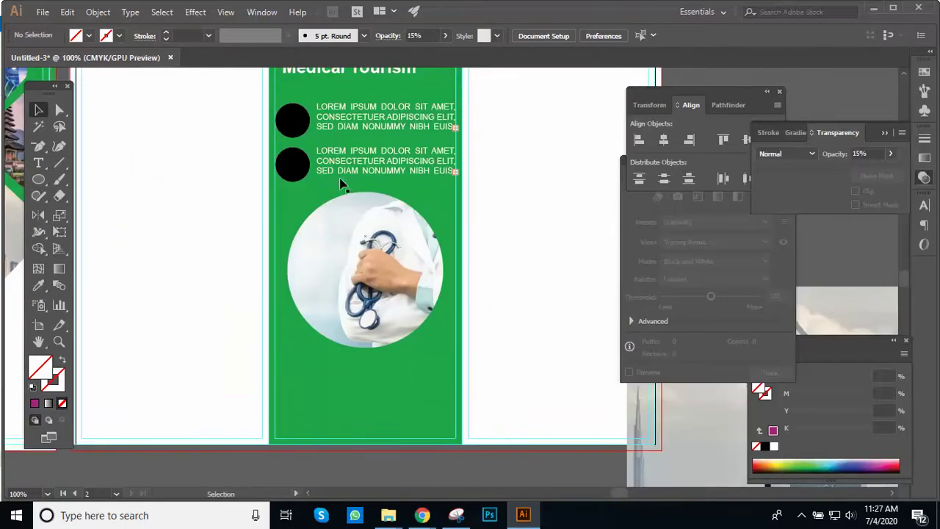
left_click(345, 178)
left_click(304, 168, "shift")
left_click_drag(297, 170, 304, 410)
left_click(440, 459)
left_click(401, 335, "ctrl+alt")
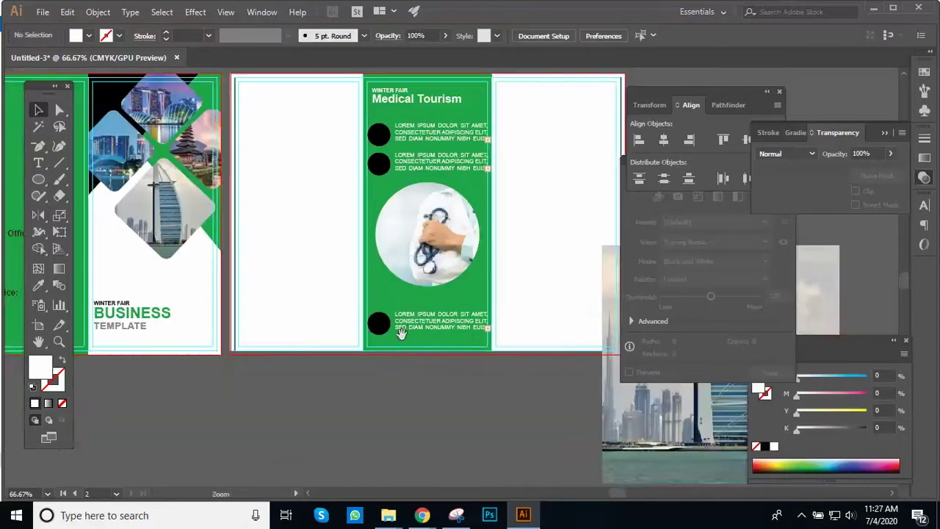
scroll(421, 303, "up", 3)
key("ctrl+plus")
scroll(367, 282, "down", 3)
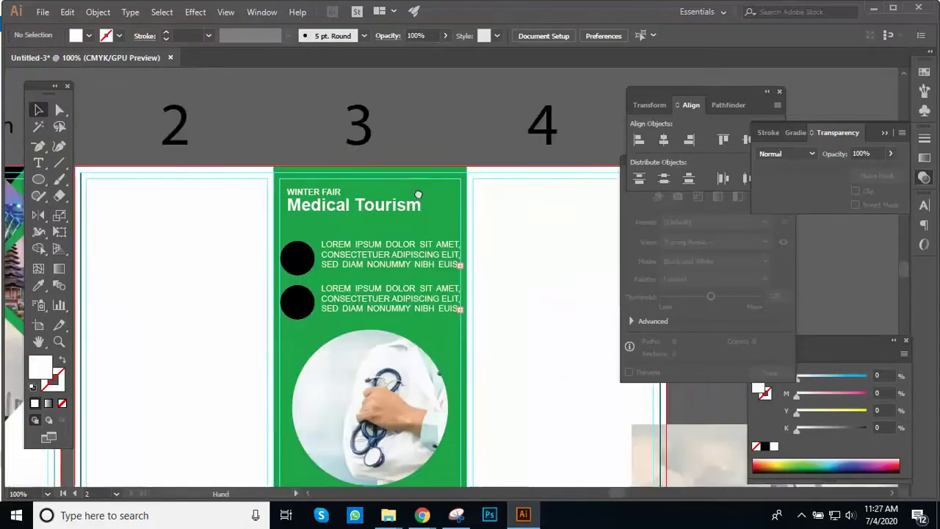
key("ctrl+minus")
Step: Delete the spare Burj, temple and Wat Arun photos lying beside the artboards
left_click_drag(399, 280, 325, 204)
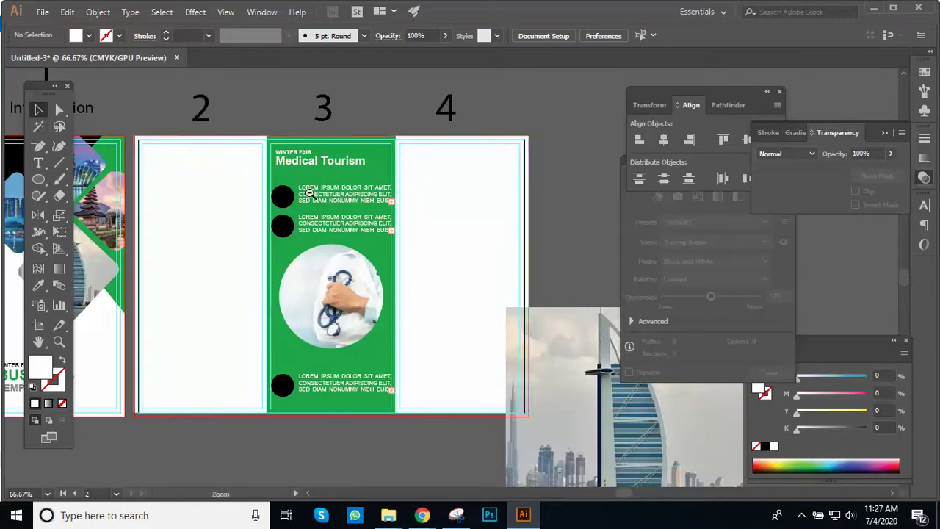
key("ctrl+minus")
left_click_drag(382, 247, 233, 224)
left_click_drag(503, 373, 506, 366)
key("Delete")
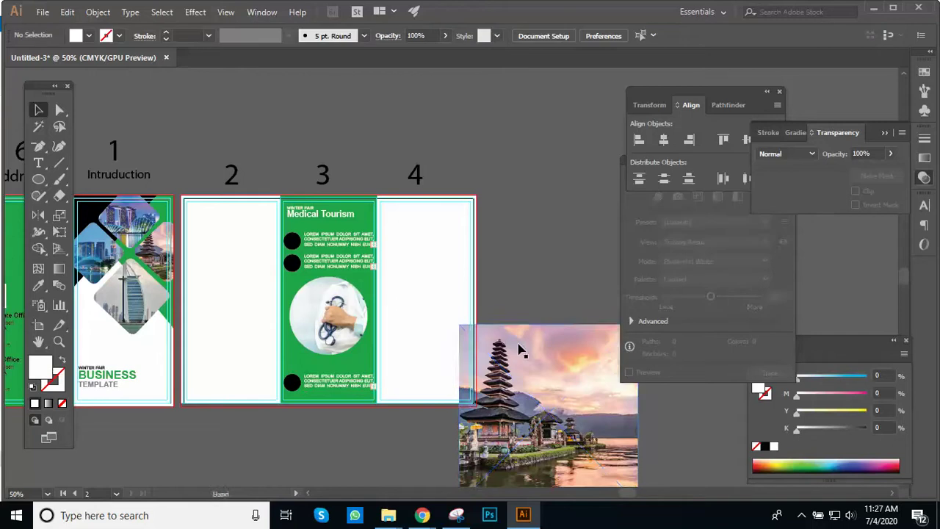
key("Delete")
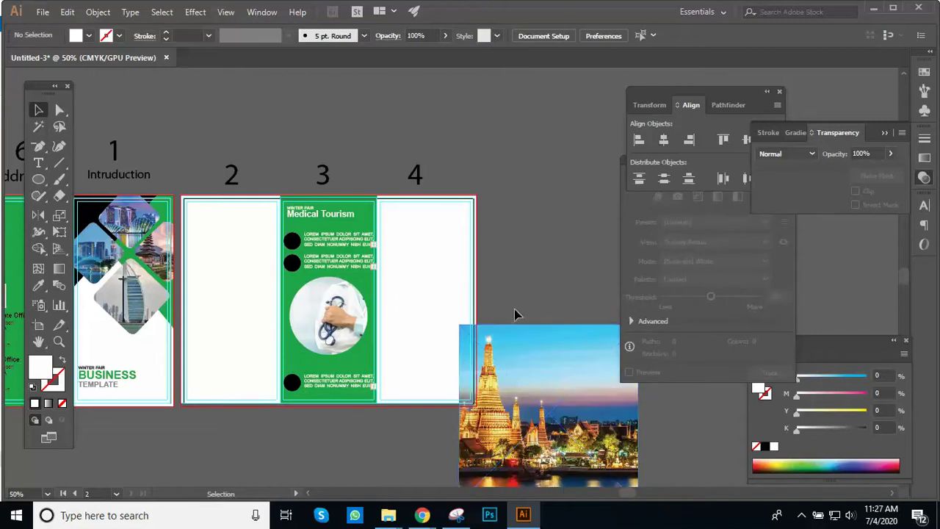
left_click(540, 382)
key("Delete")
key("ctrl+alt+space")
left_click(427, 279)
left_click(527, 245)
left_click(460, 236)
left_click_drag(471, 259, 371, 187)
left_click(380, 214)
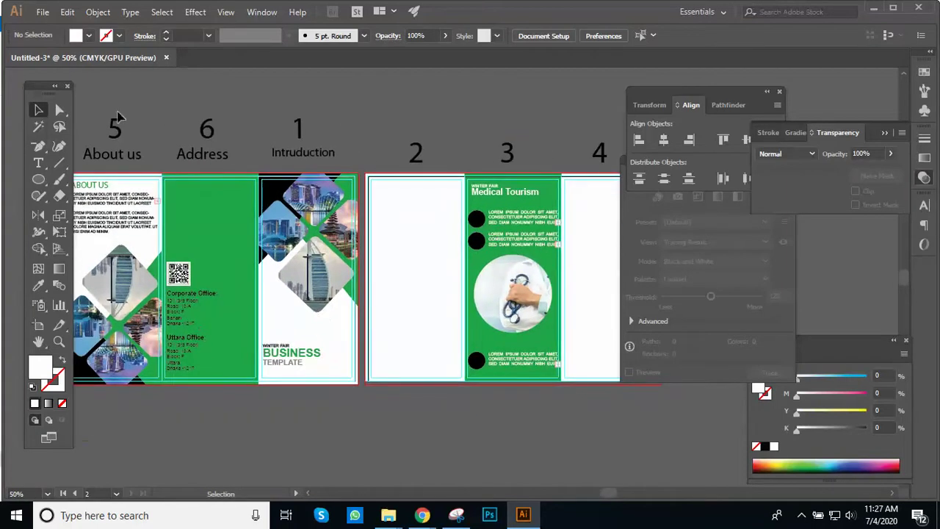
Step: Save As Tri Fold.ai in F:\Dinajpur\Batch 3\Day 26 1, accepting the default Illustrator Options
left_click(42, 13)
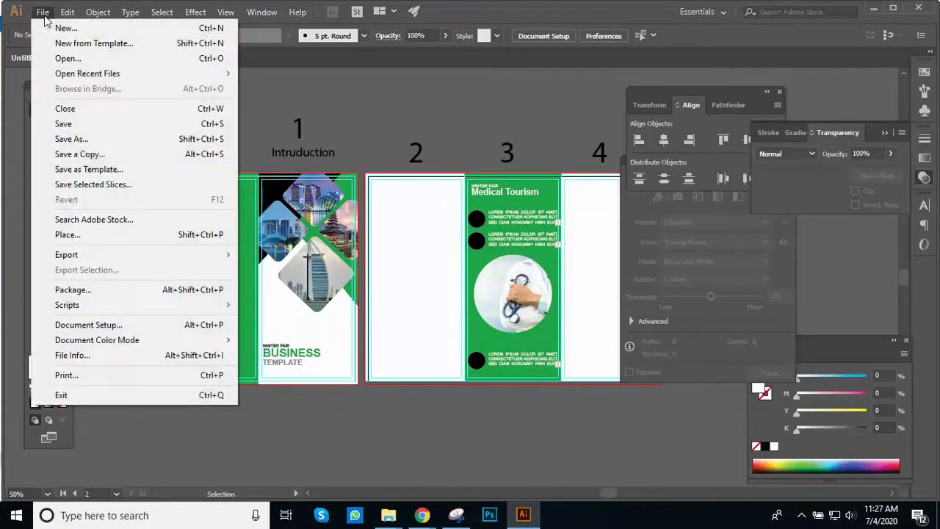
left_click(91, 139)
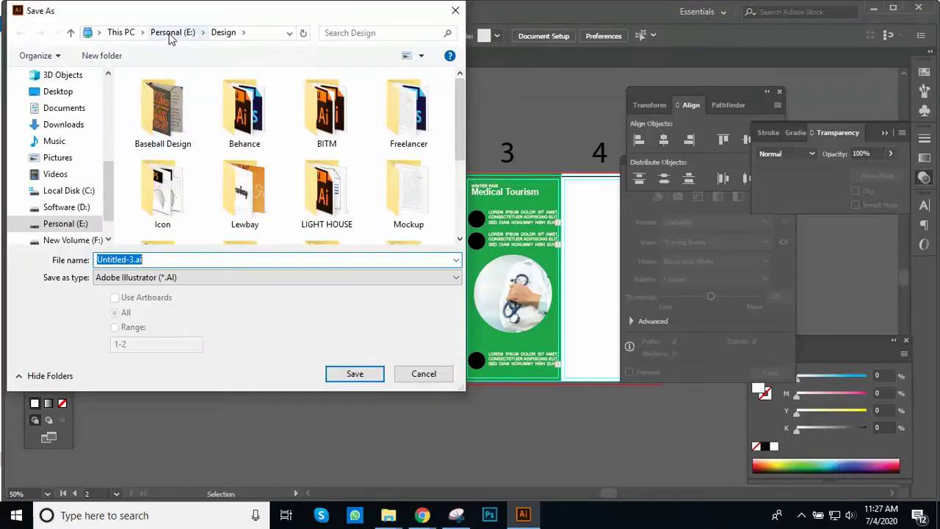
scroll(63, 194, "down", 2)
left_click(70, 208)
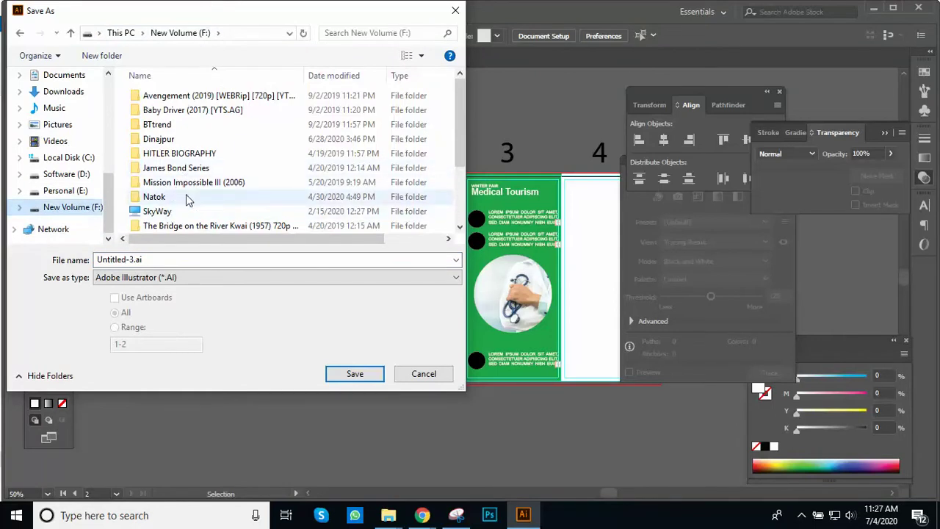
double_click(190, 140)
double_click(185, 138)
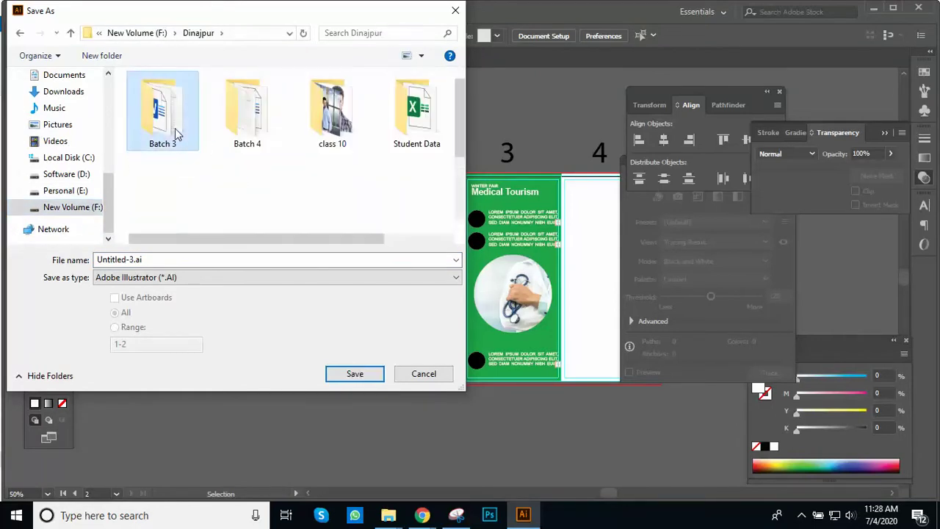
scroll(208, 210, "down", 2)
left_click(202, 227)
double_click(202, 226)
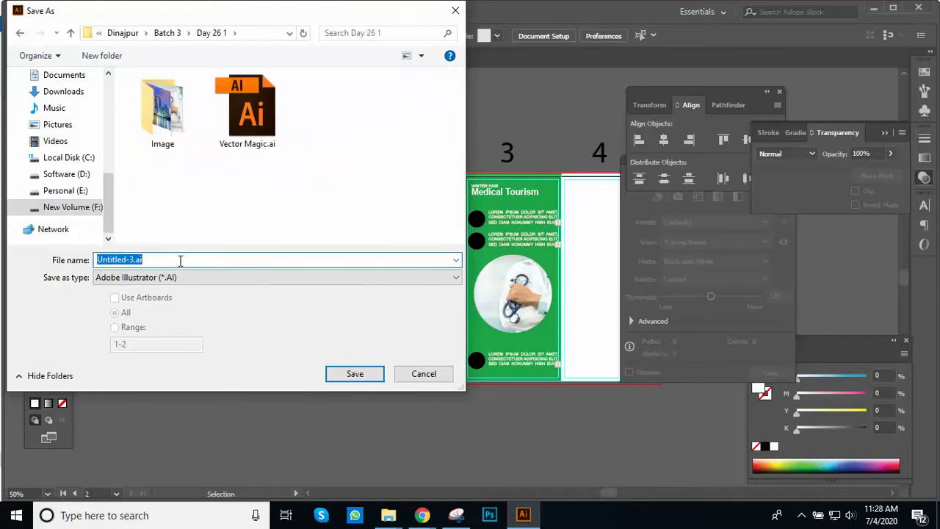
type("Tri Fold")
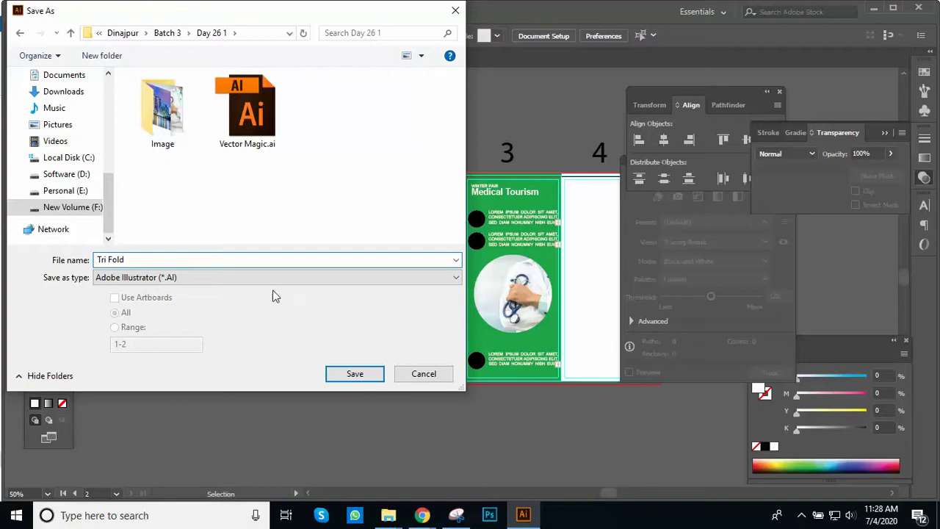
left_click(358, 376)
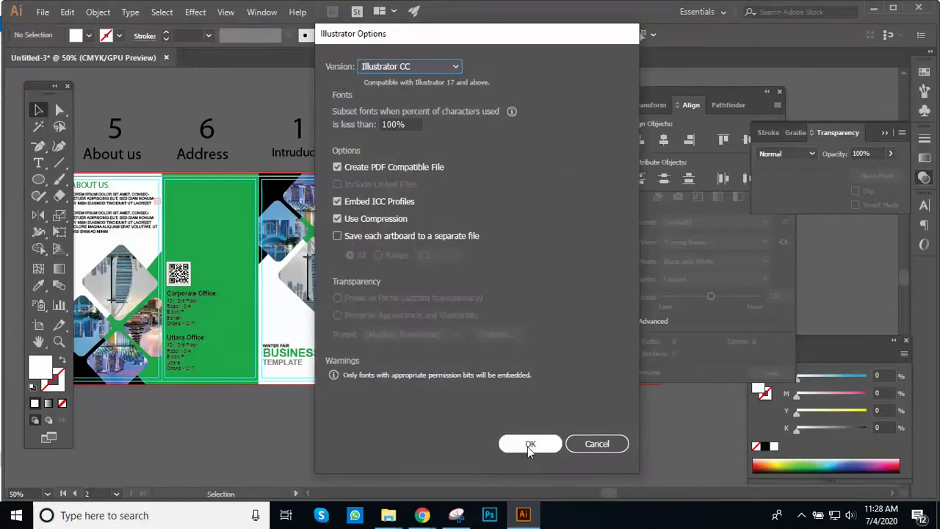
left_click(529, 445)
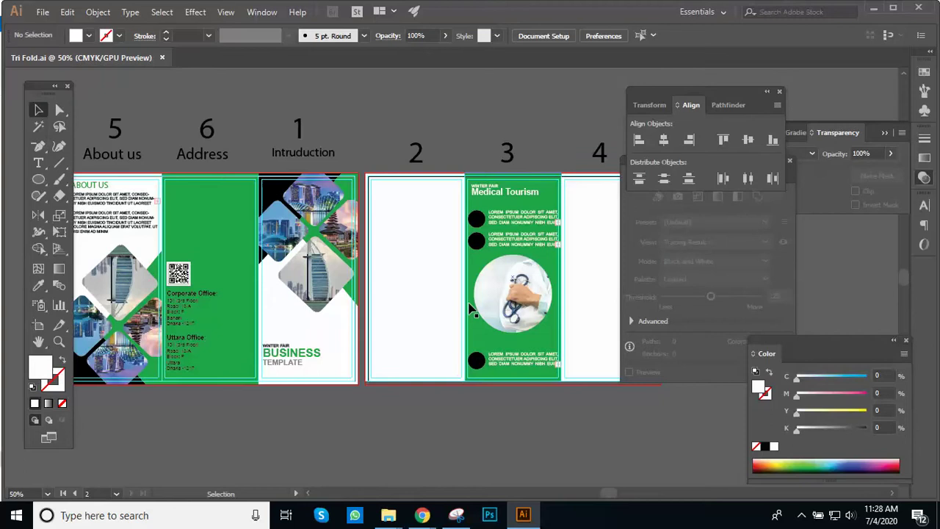
key("z")
left_click(361, 310, "alt")
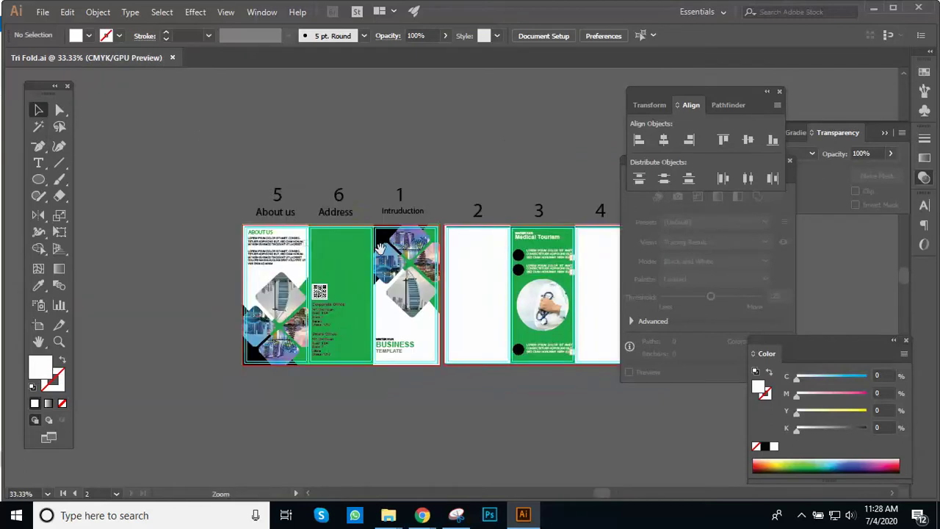
left_click(403, 228)
left_click_drag(404, 227, 406, 181)
left_click(449, 189, "alt")
left_click(46, 13)
left_click(46, 12)
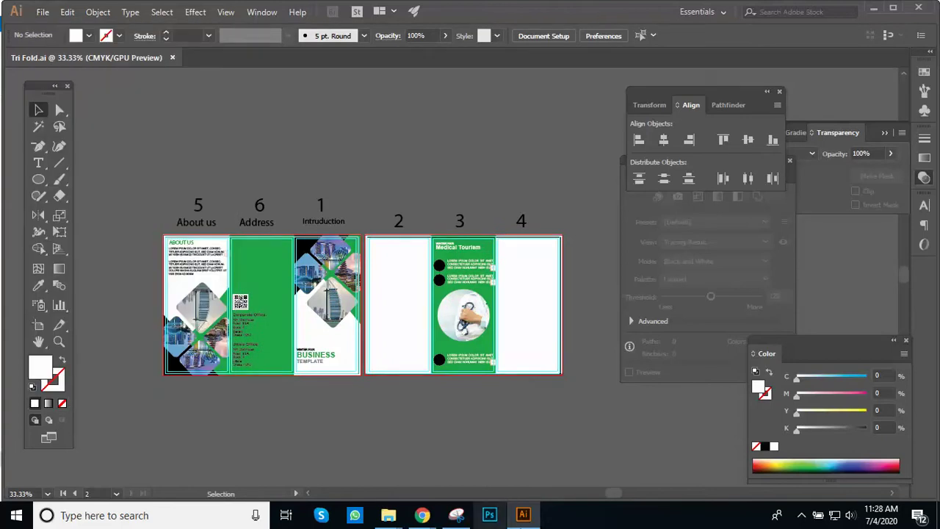
left_click(802, 515)
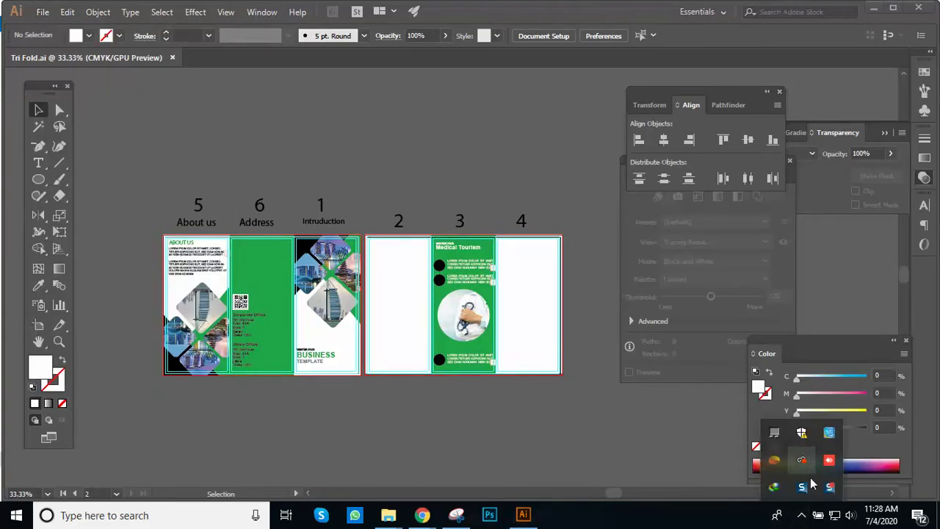